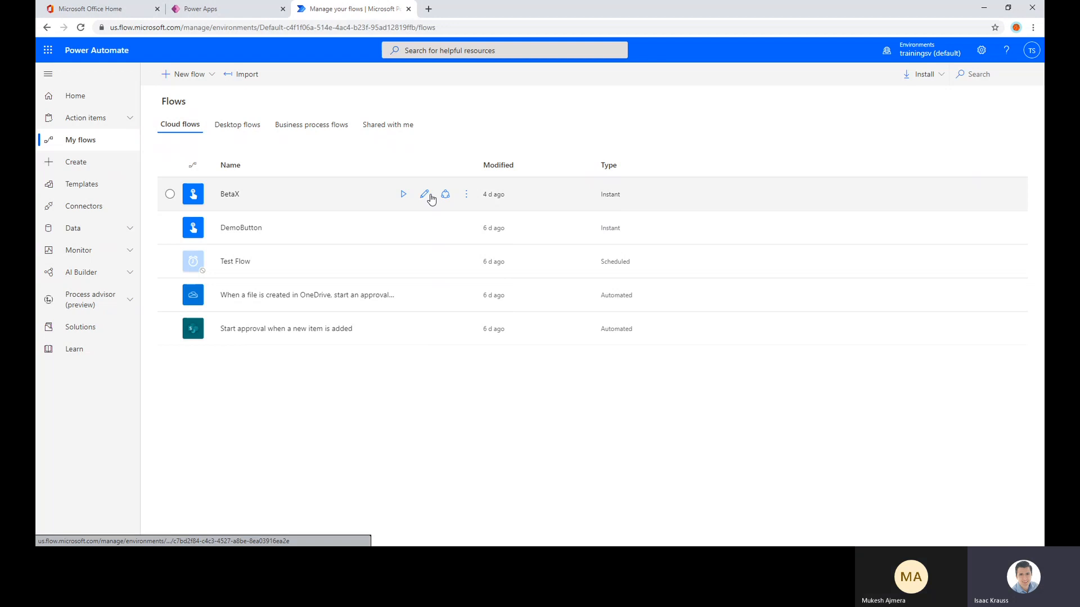
Open the BetaX flow for editing and expand its condition and both existing Initialize variable actions
left_click(426, 195)
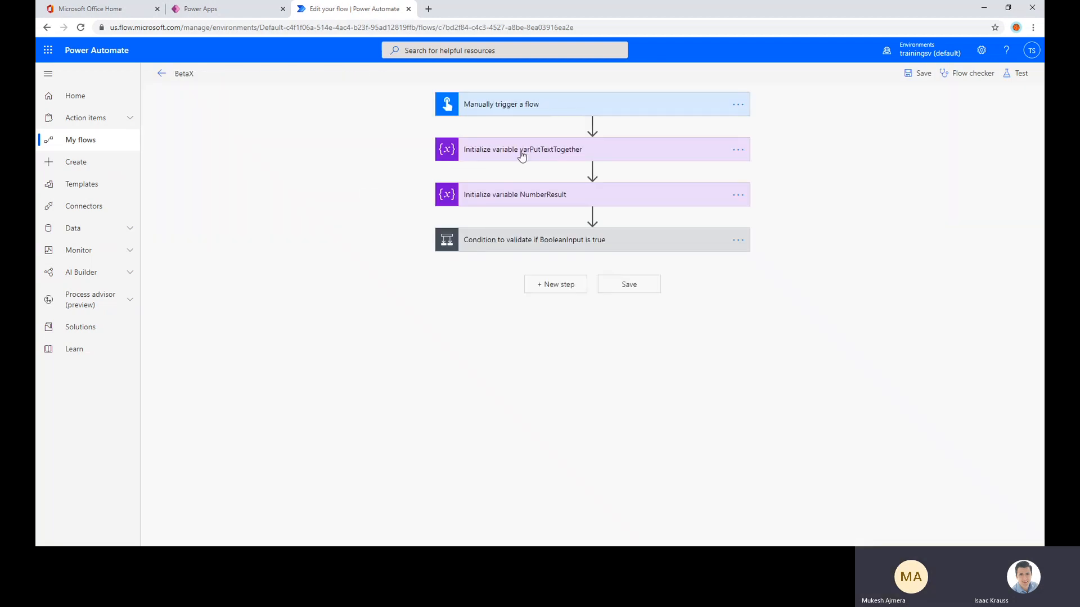
left_click(538, 244)
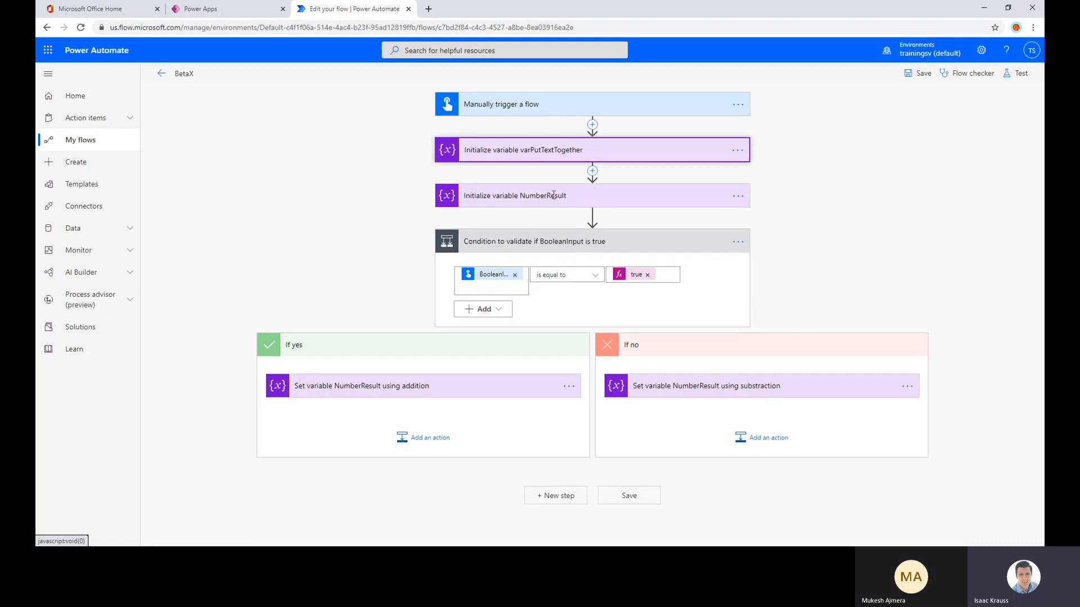
left_click(543, 149)
left_click(515, 290)
scroll(378, 201, "down", 1)
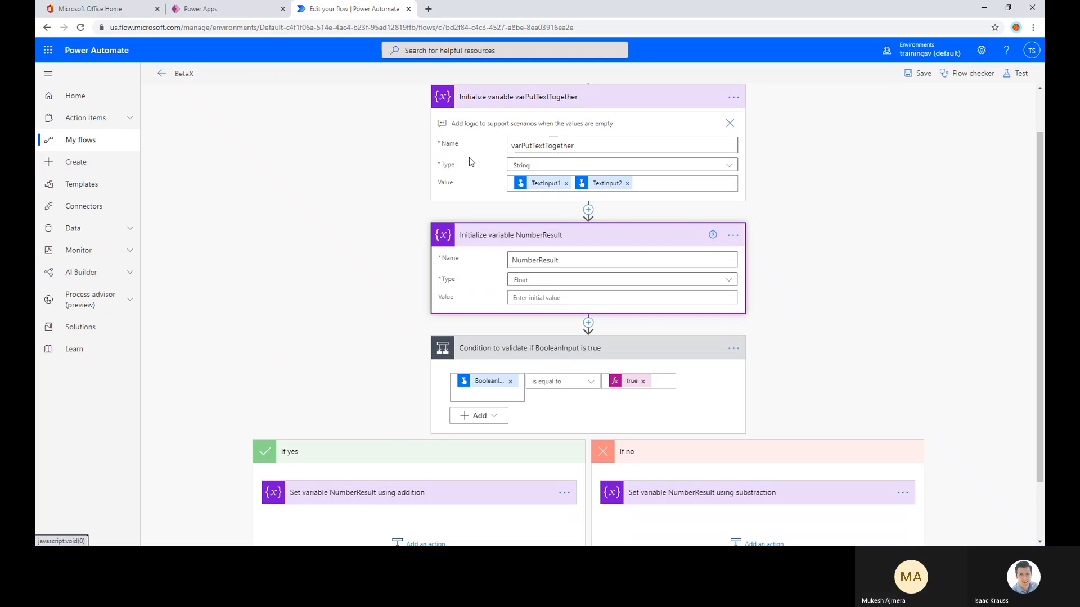
Examine the settings of the initialized variables and of the Set variable actions in both branches of the condition
scroll(587, 209, "up", 1)
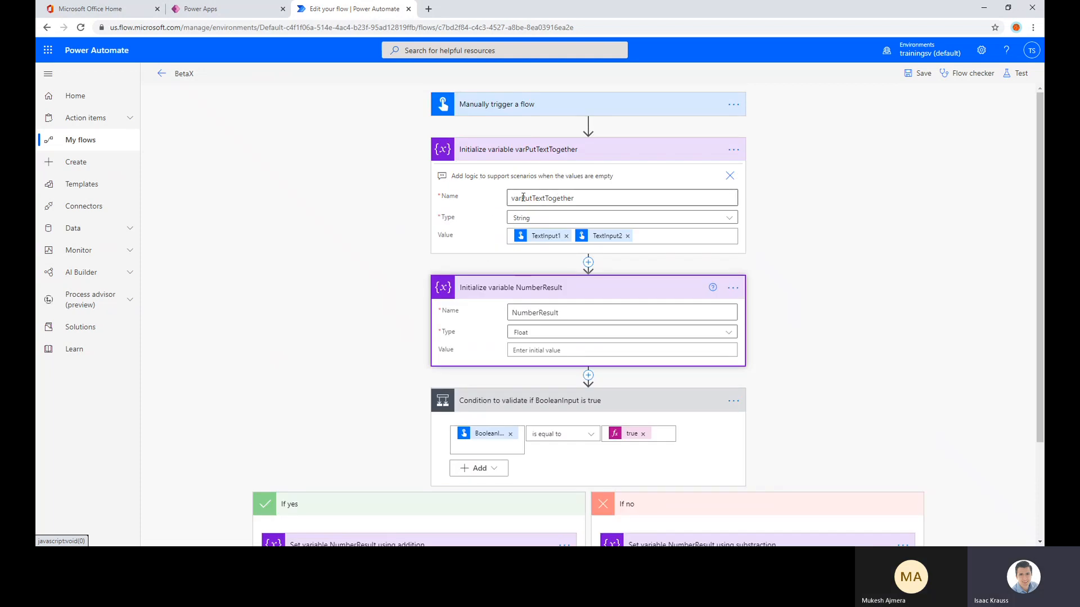
scroll(543, 207, "down", 2)
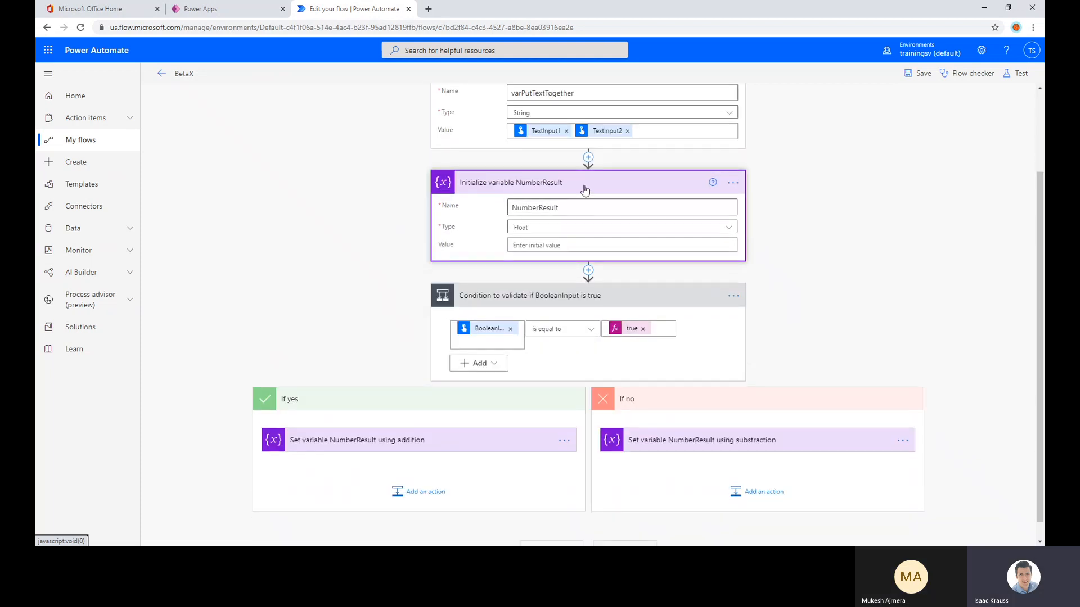
scroll(468, 431, "down", 1)
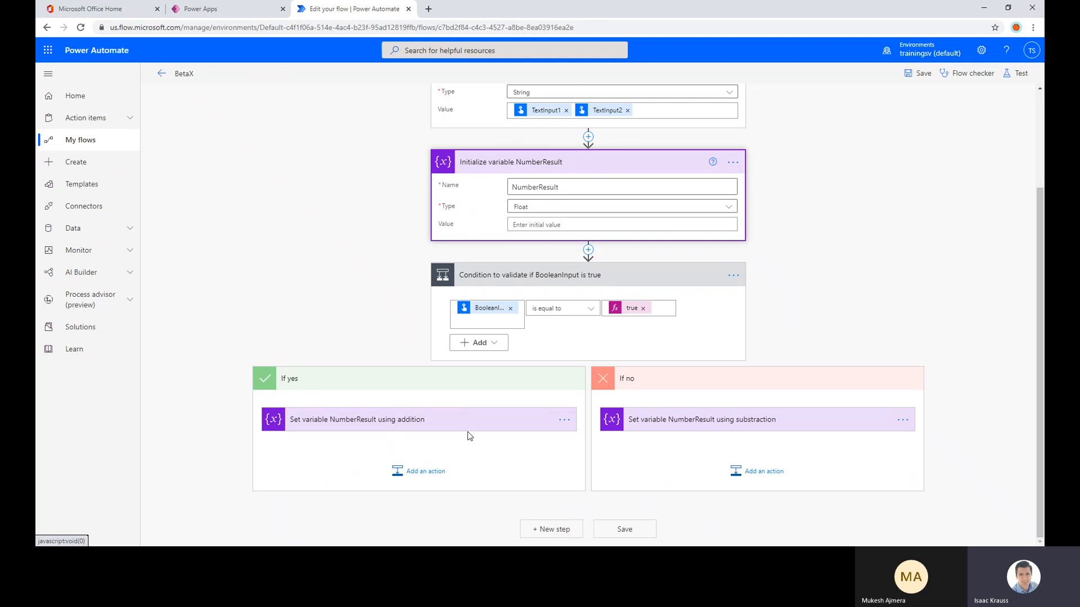
left_click(467, 430)
left_click(720, 426)
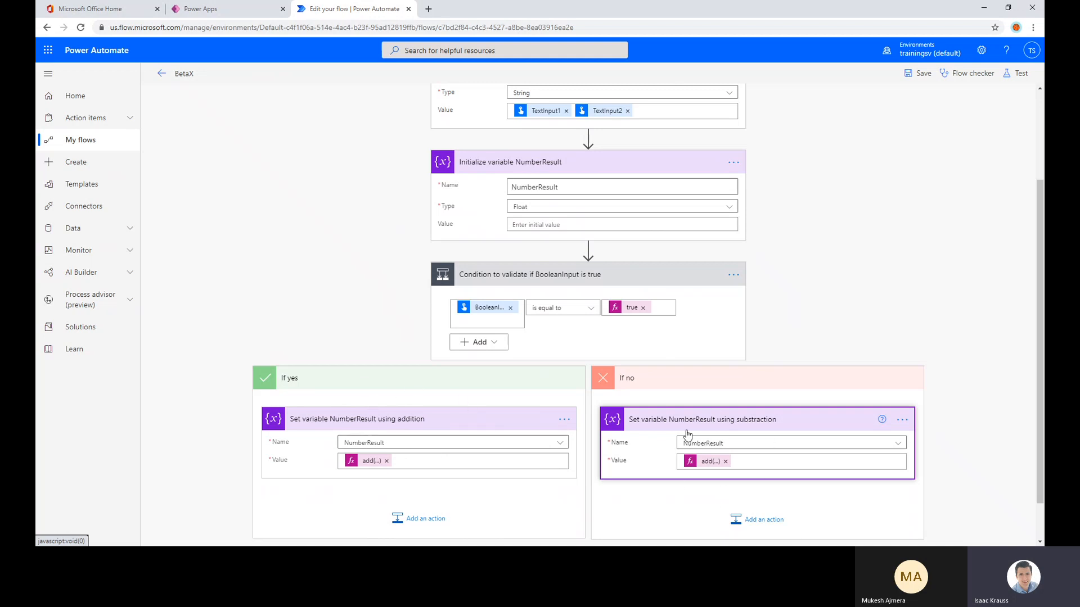
scroll(749, 414, "up", 3)
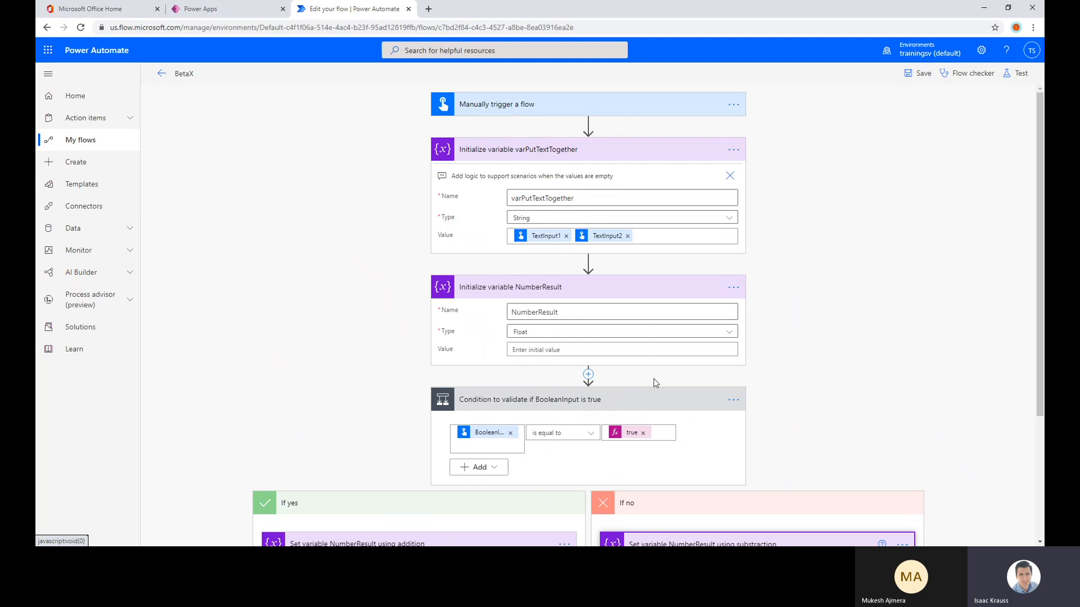
left_click(589, 375)
left_click(596, 387)
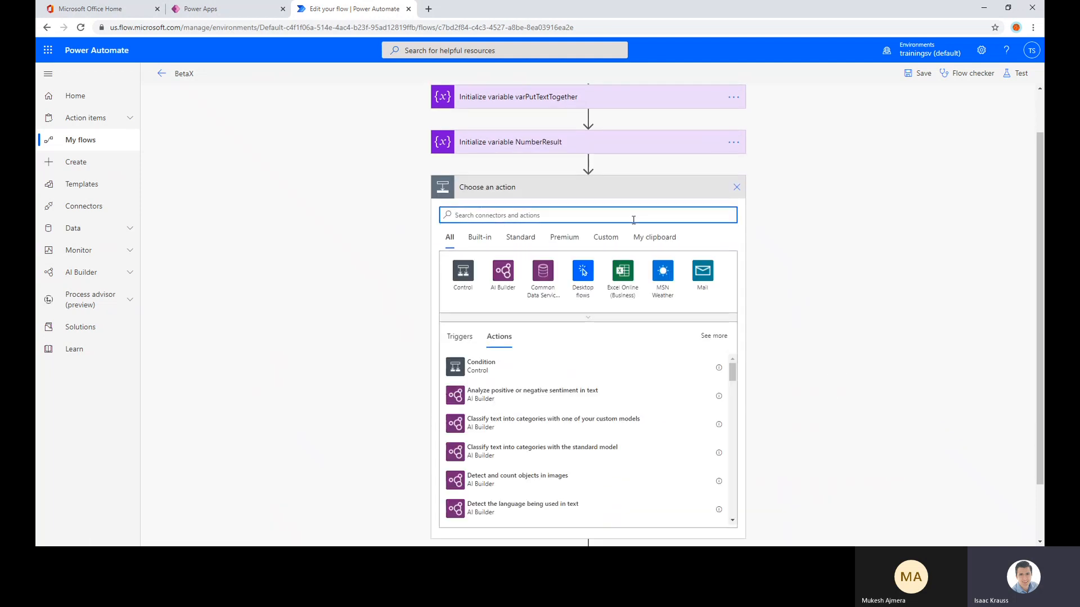
type("var")
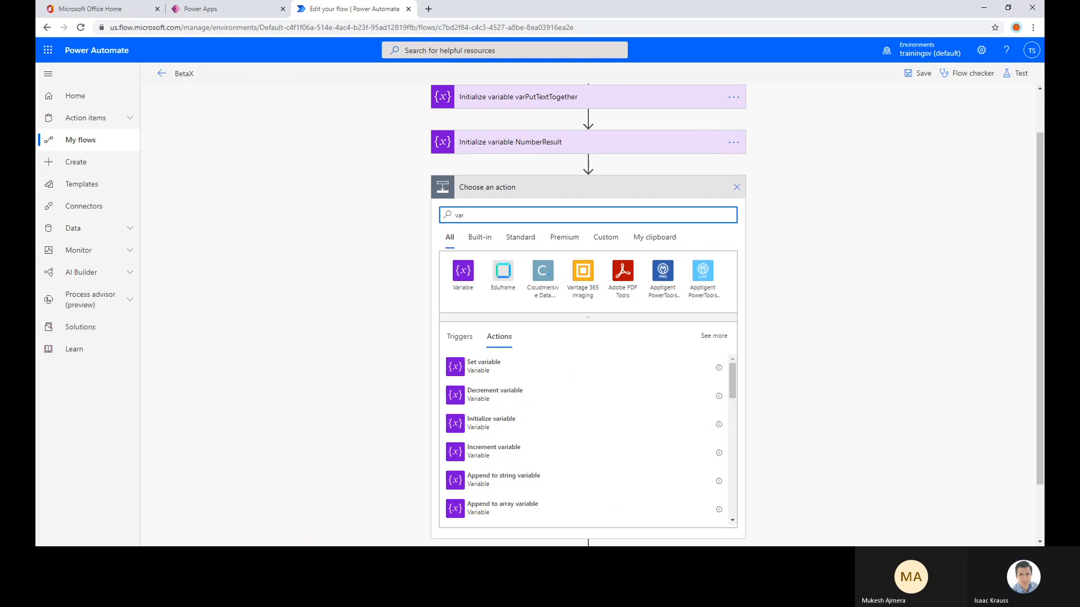
left_click(485, 453)
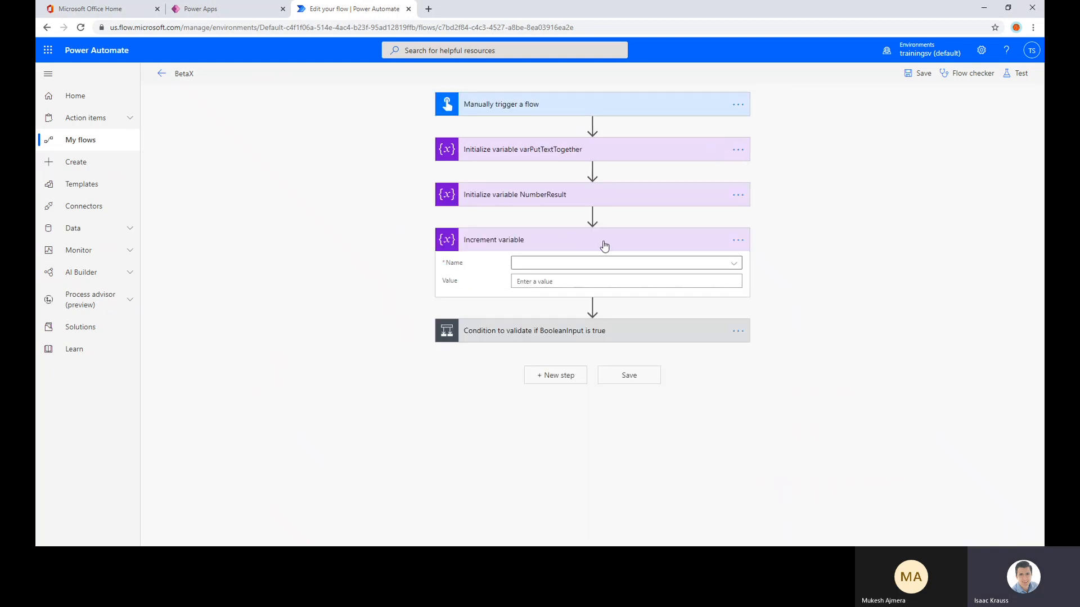
left_click(738, 239)
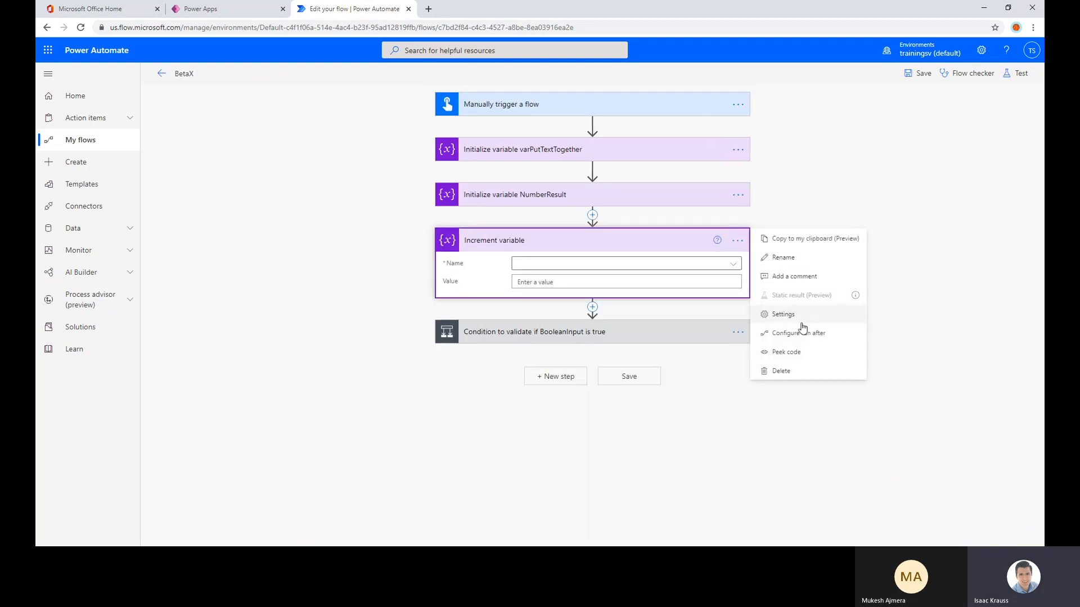
left_click(802, 381)
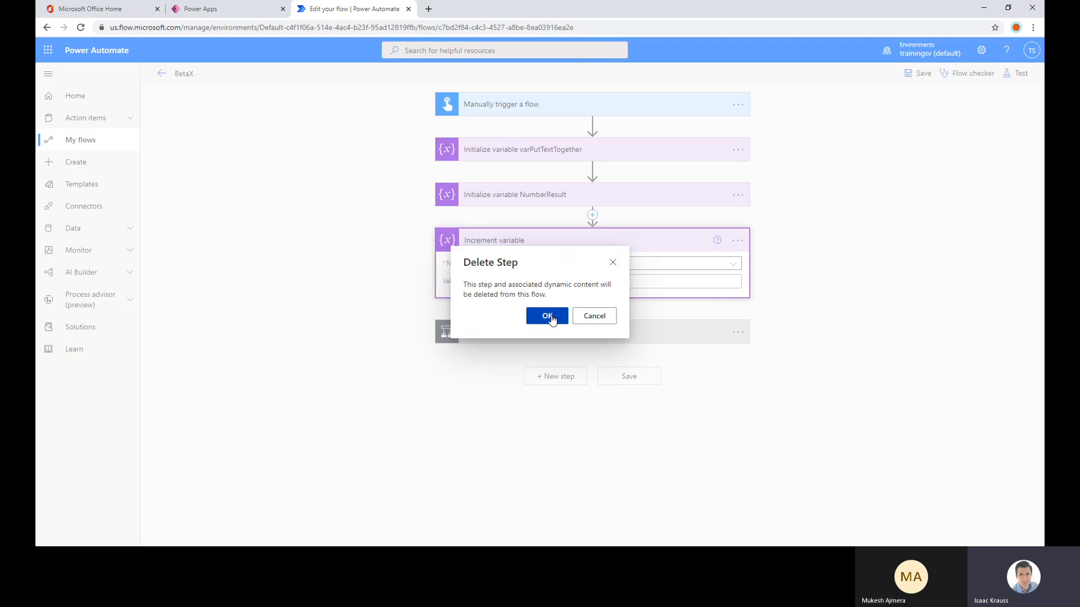
left_click(547, 315)
Insert an Initialize variable action between the NumberResult initialization and the BooleanInput condition
left_click(593, 217)
left_click(596, 230)
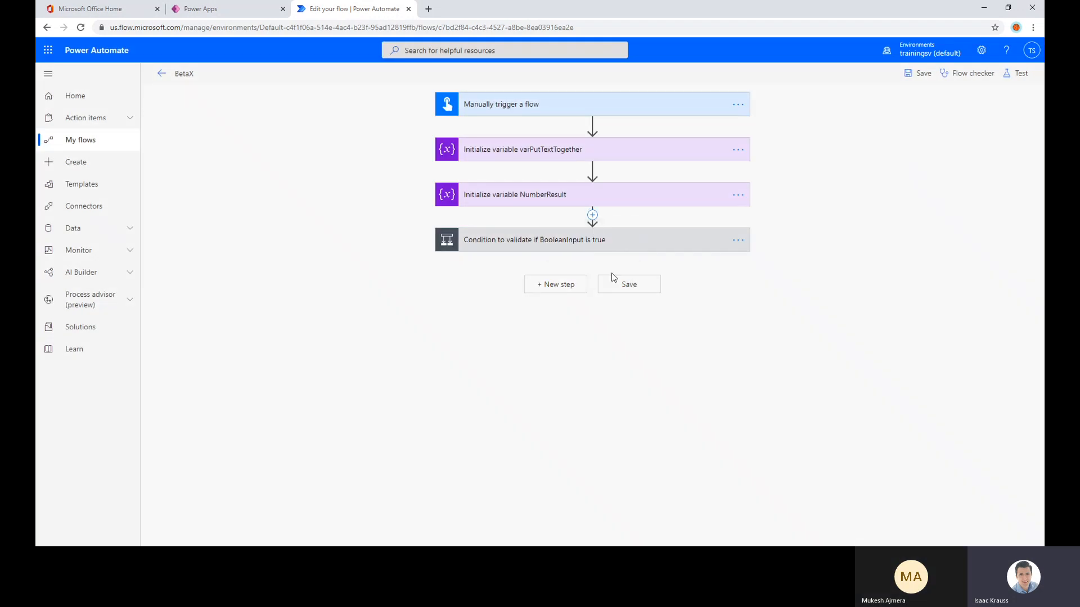
type("var")
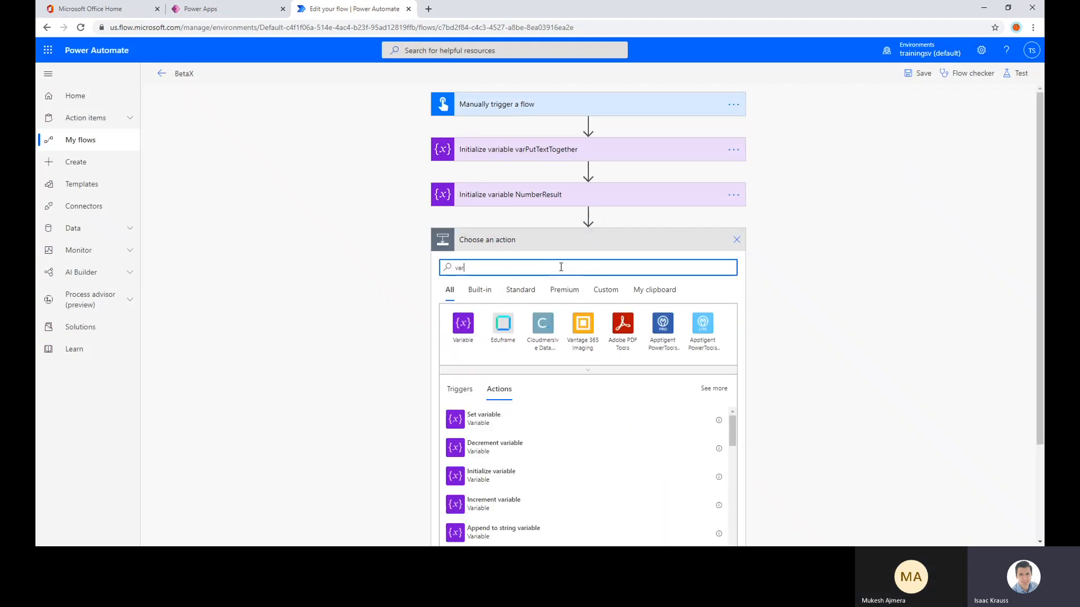
left_click(499, 475)
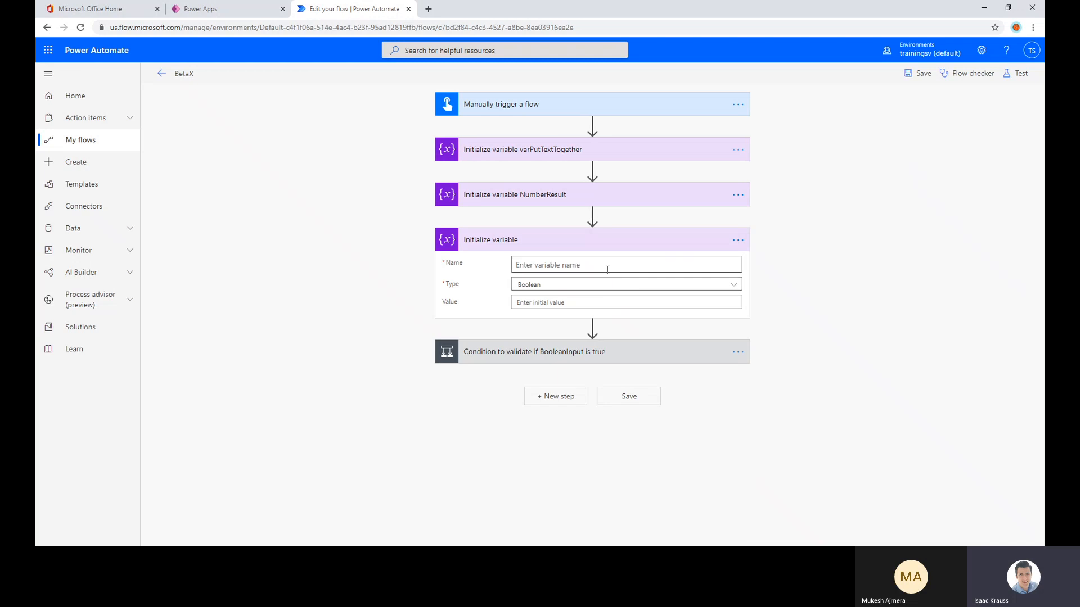
Examine the data types offered for the new variable and the contents of the BooleanInput condition
left_click(566, 286)
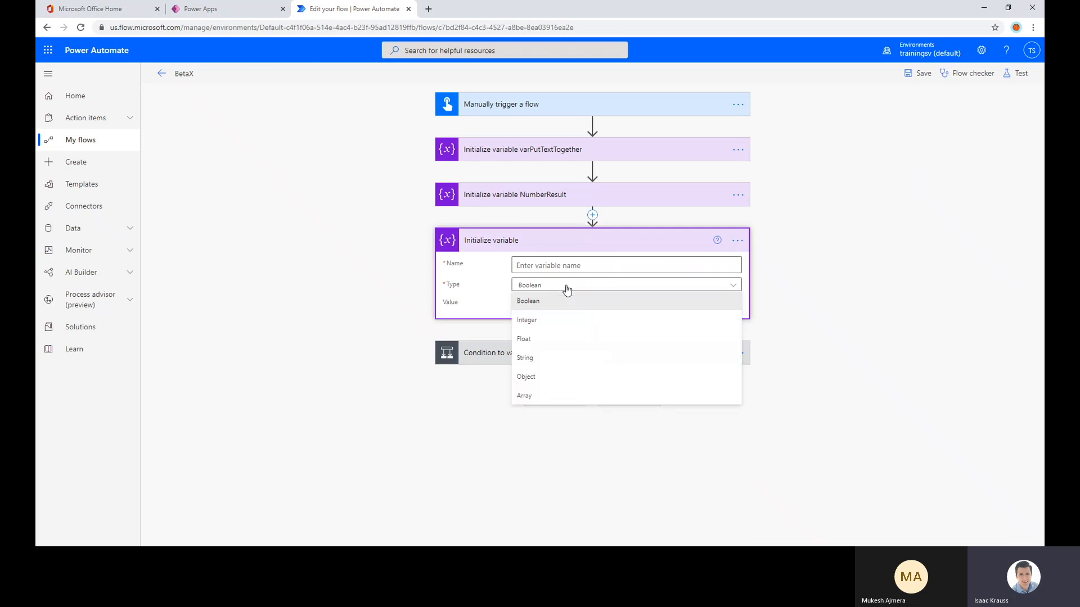
left_click(484, 353)
scroll(341, 297, "down", 2)
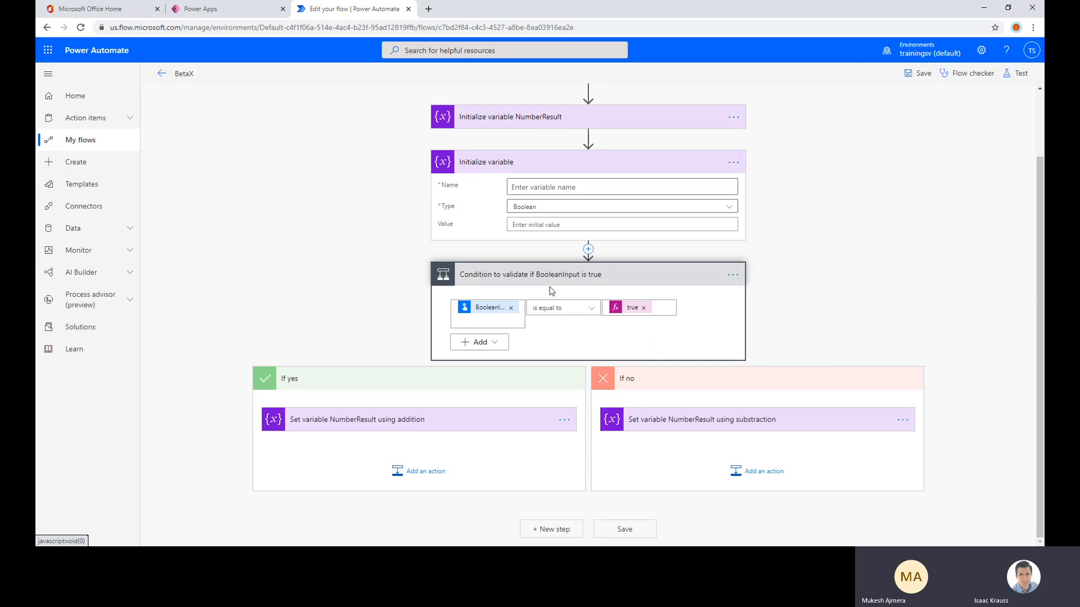
scroll(434, 270, "up", 1)
left_click(529, 260)
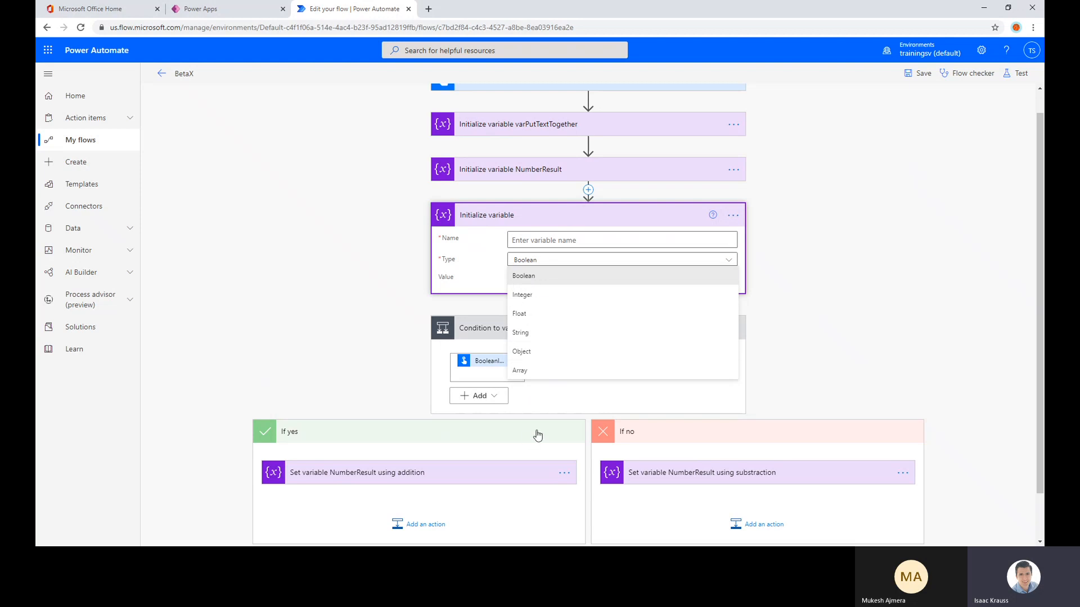
left_click(866, 308)
Add an Increment variable action after the condition and select NumberResult as its variable
scroll(518, 338, "down", 1)
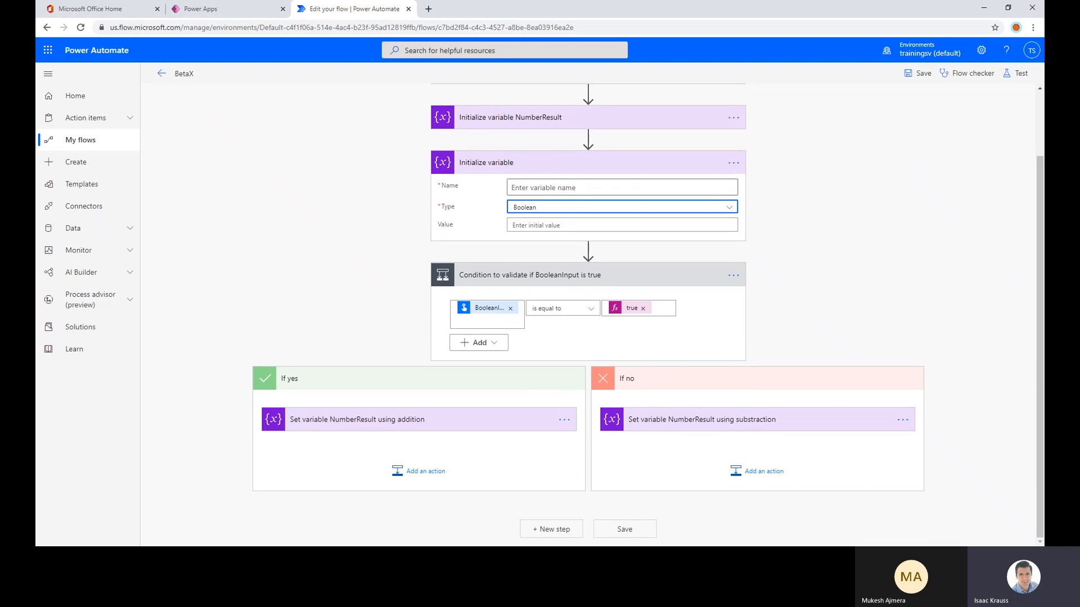
left_click(554, 530)
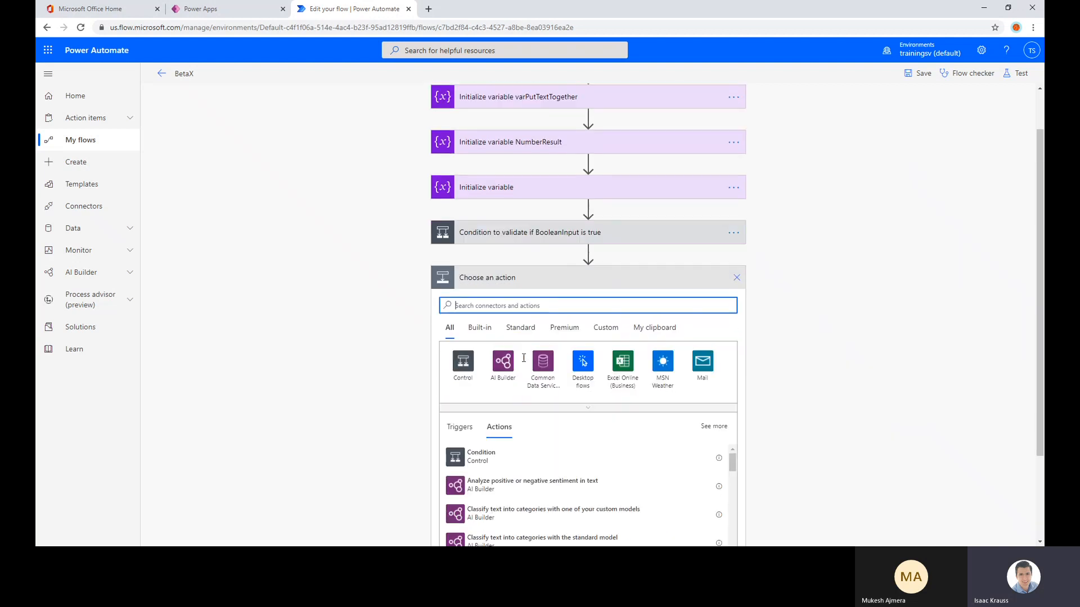
type("var")
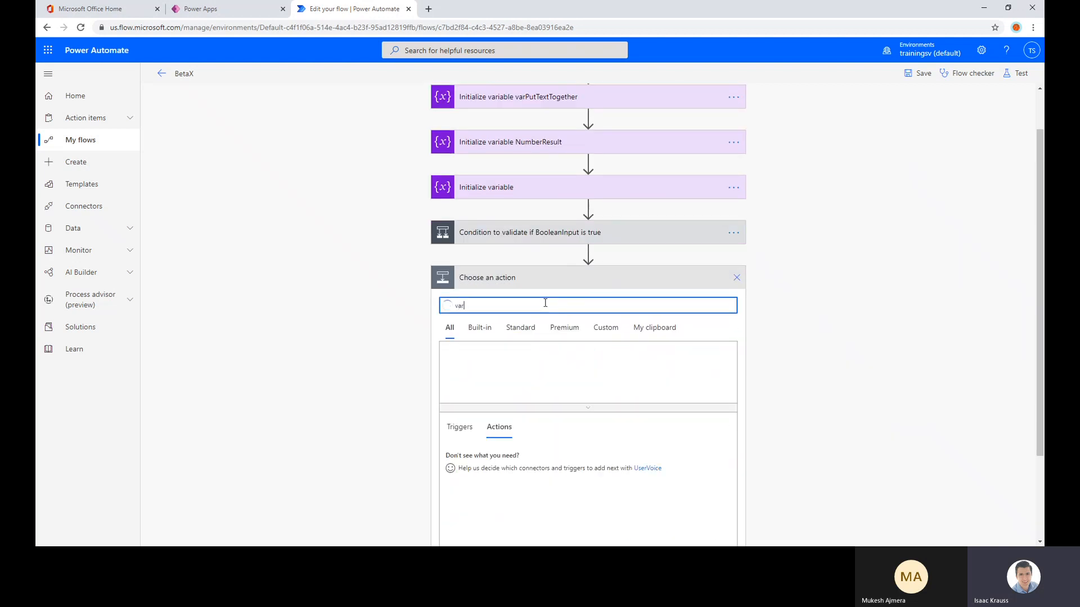
scroll(345, 417, "down", 1)
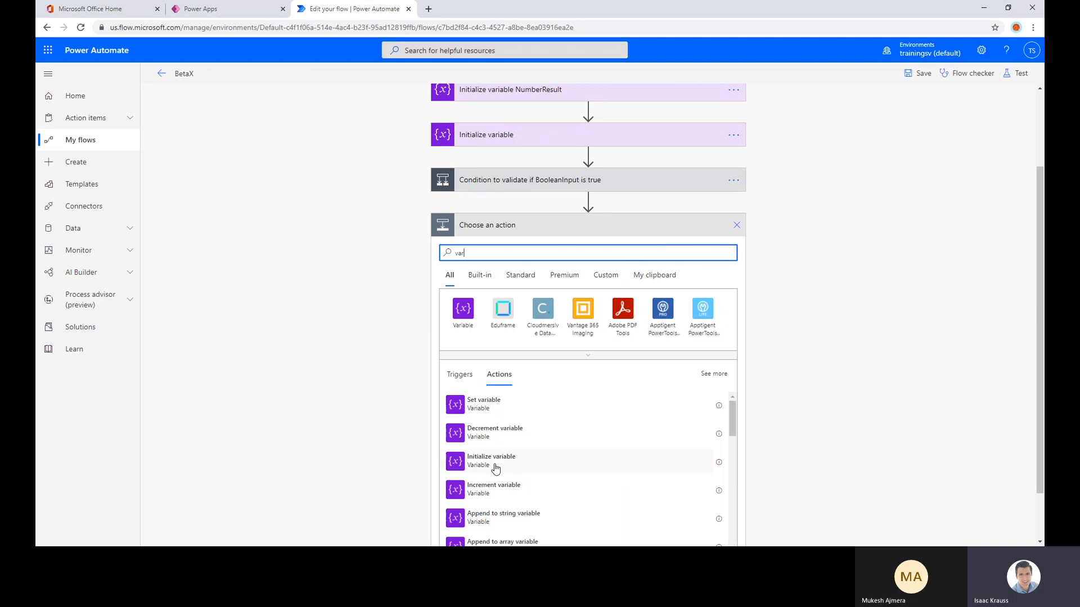
left_click(483, 490)
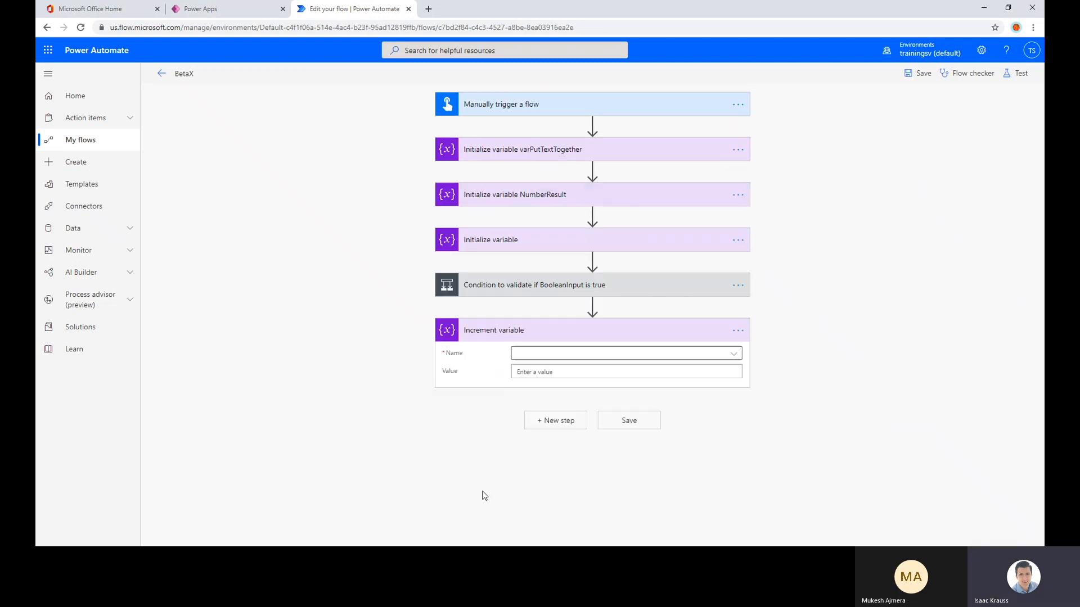
left_click(566, 353)
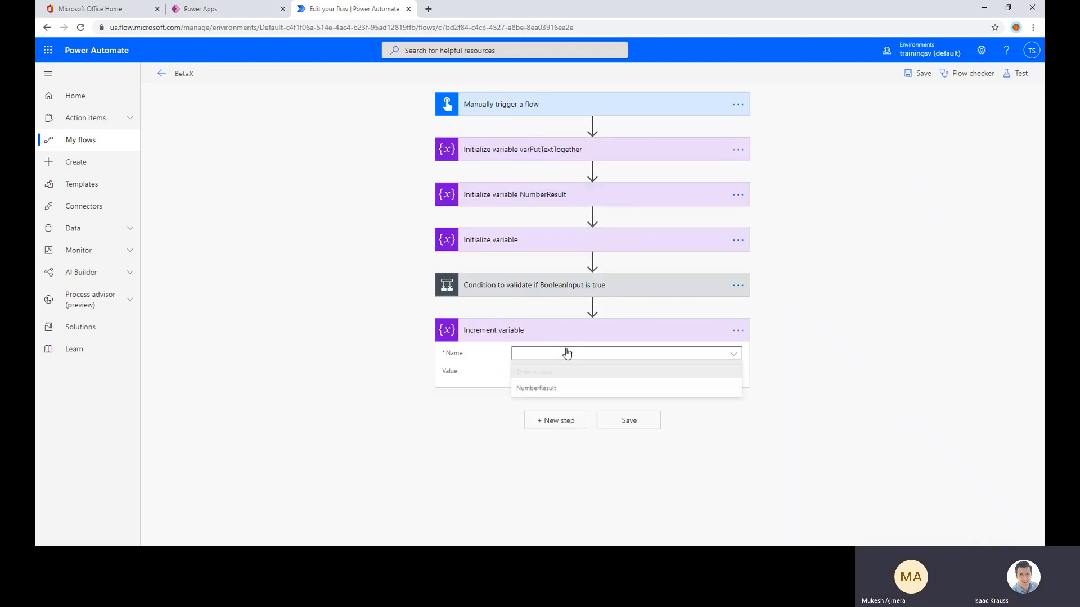
left_click(548, 386)
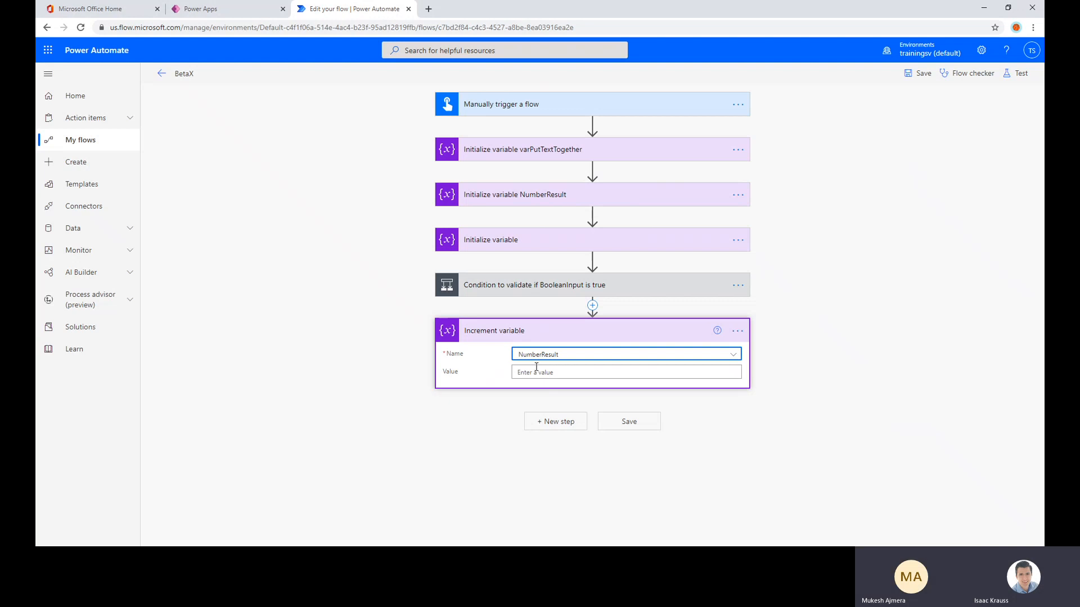
Set the increment value for NumberResult to 2, with the preceding condition expanded
left_click(535, 372)
left_click(504, 306)
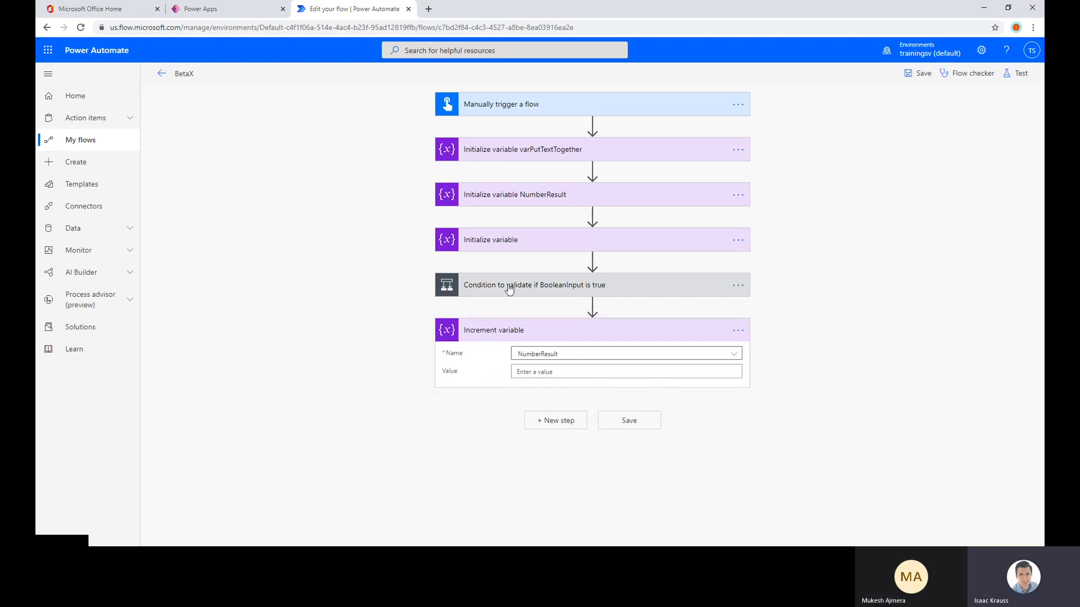
left_click(495, 286)
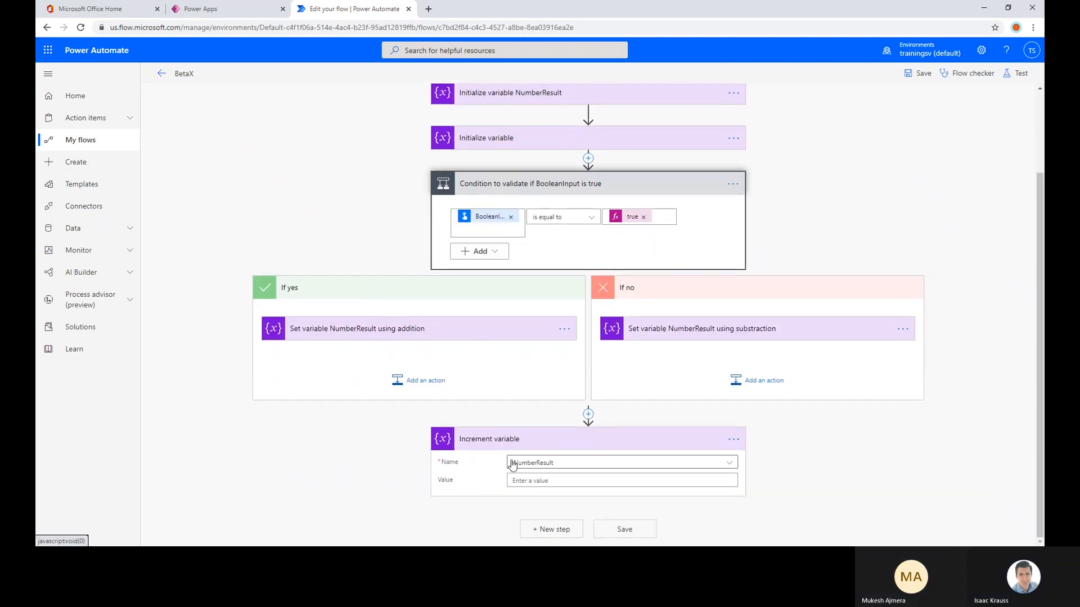
left_click(571, 481)
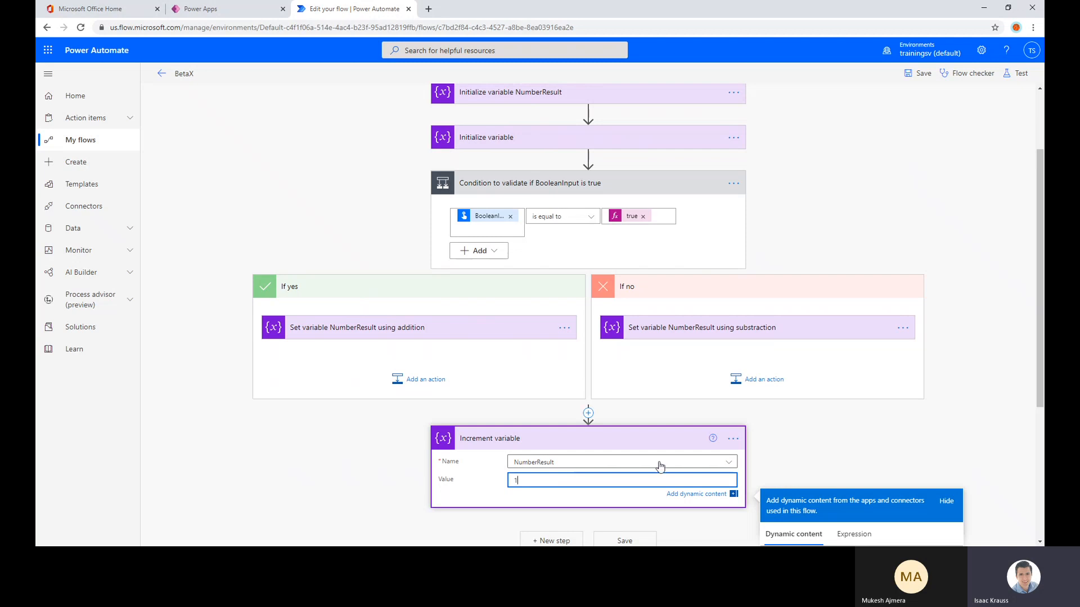
left_click(791, 445)
Add a Decrement variable action after the Increment variable action at the end of the flow
left_click(551, 528)
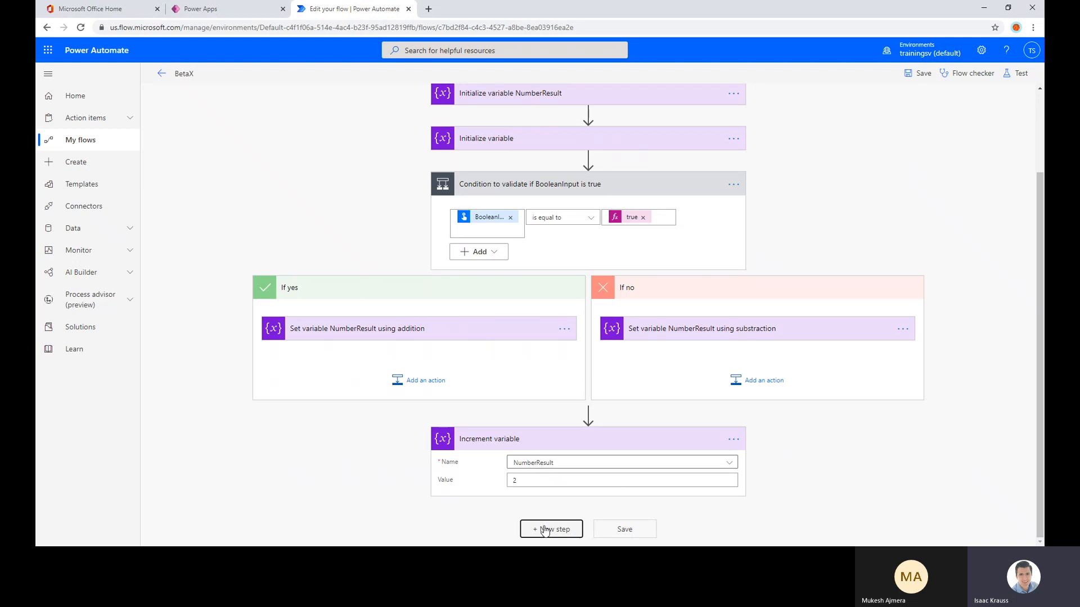
type("var")
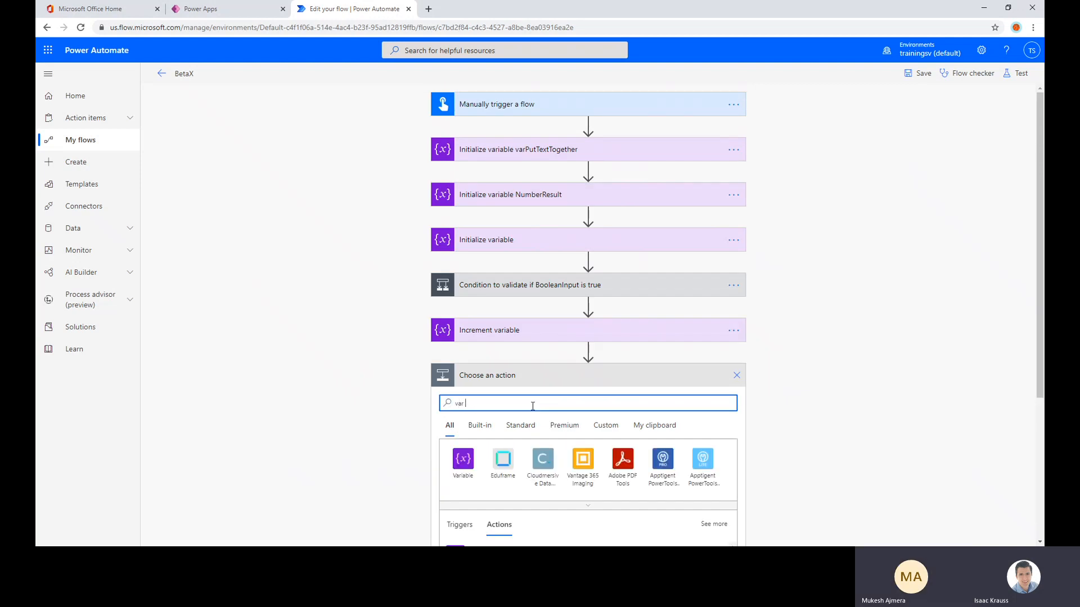
scroll(535, 410, "down", 4)
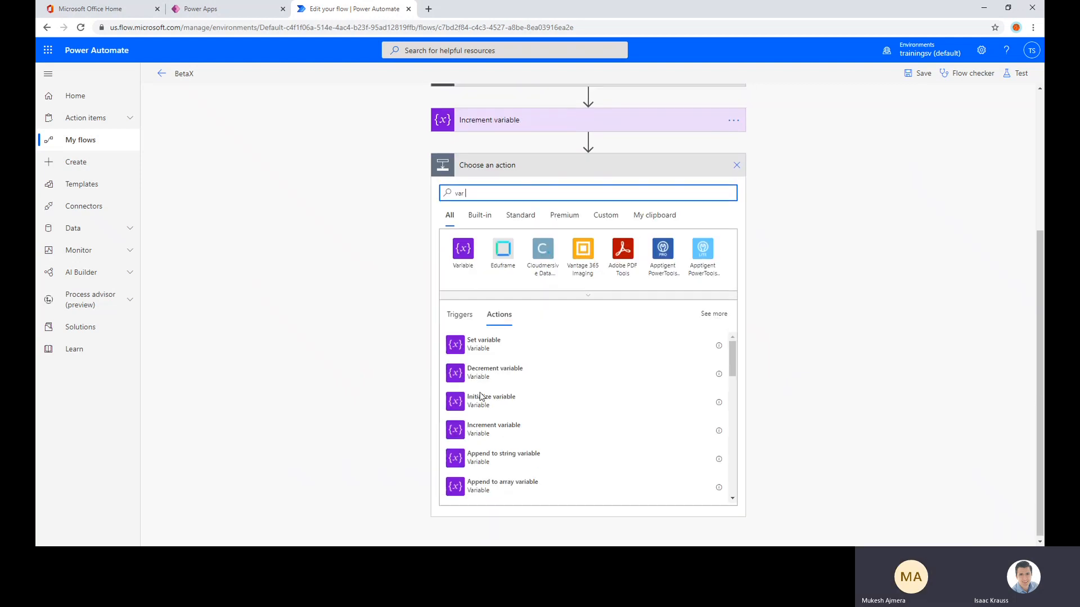
scroll(524, 381, "down", 4)
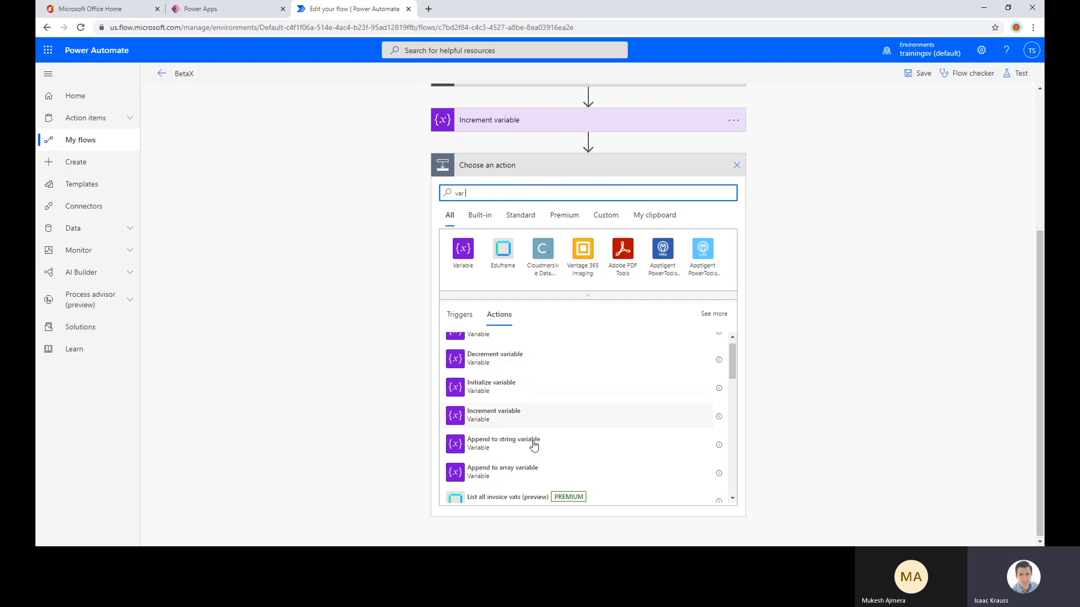
scroll(497, 388, "up", 4)
left_click(494, 372)
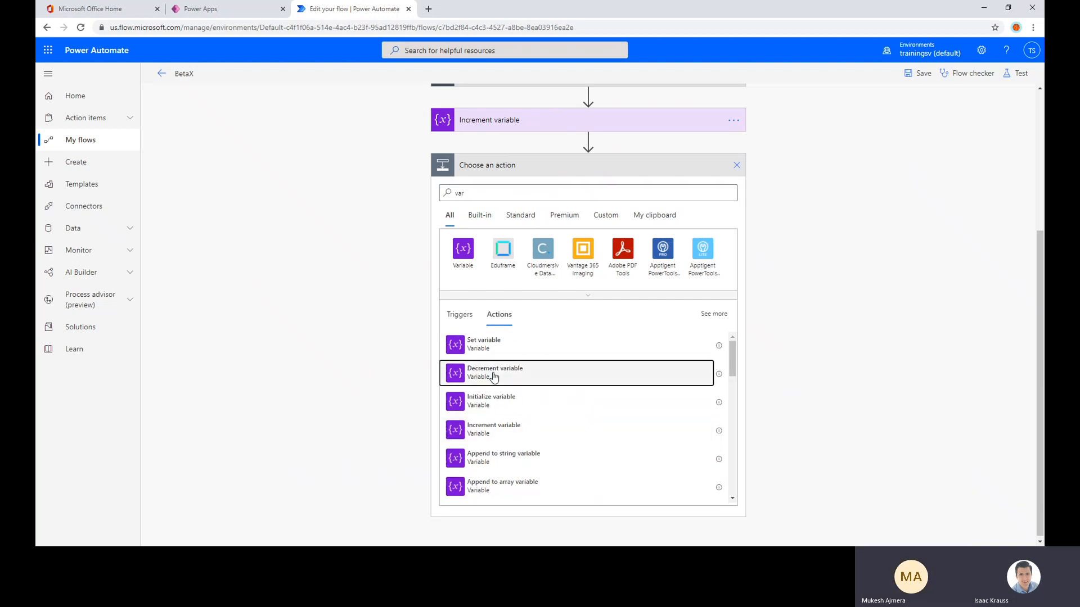
Select NumberResult as the variable to decrement and set the decrement value to 1
left_click(541, 398)
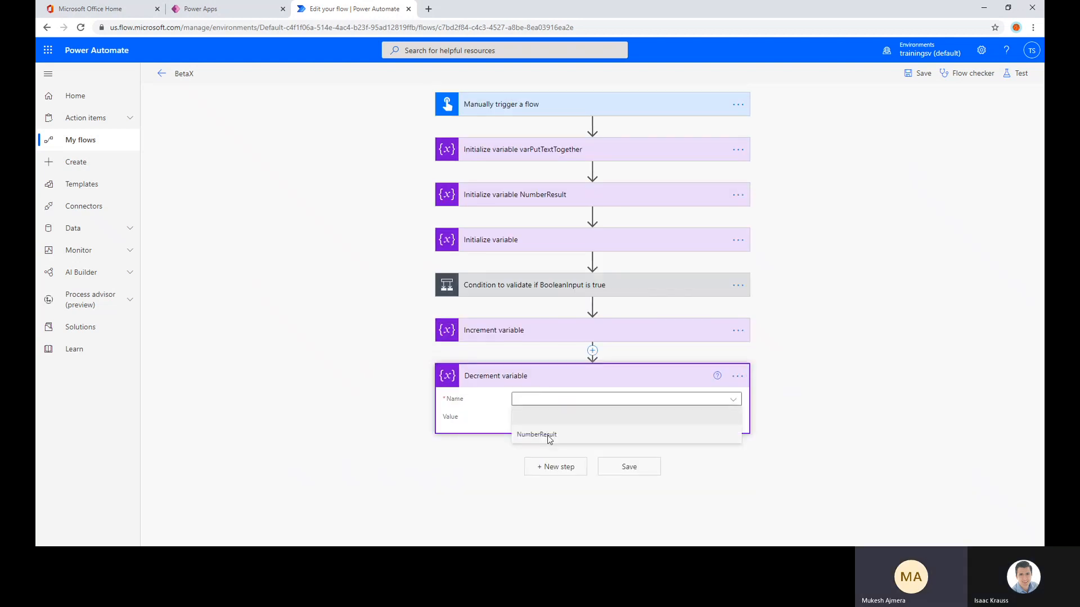
left_click(536, 435)
left_click(538, 416)
type("1")
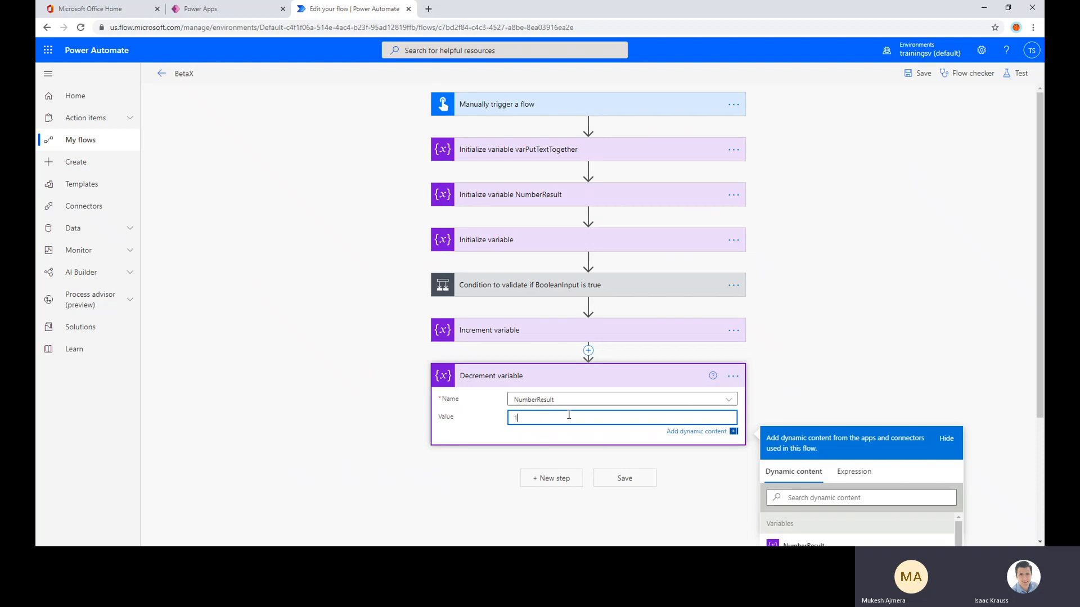
Examine the Increment variable settings, both branches of the BooleanInput condition, and the order of the actions around them
left_click(557, 332)
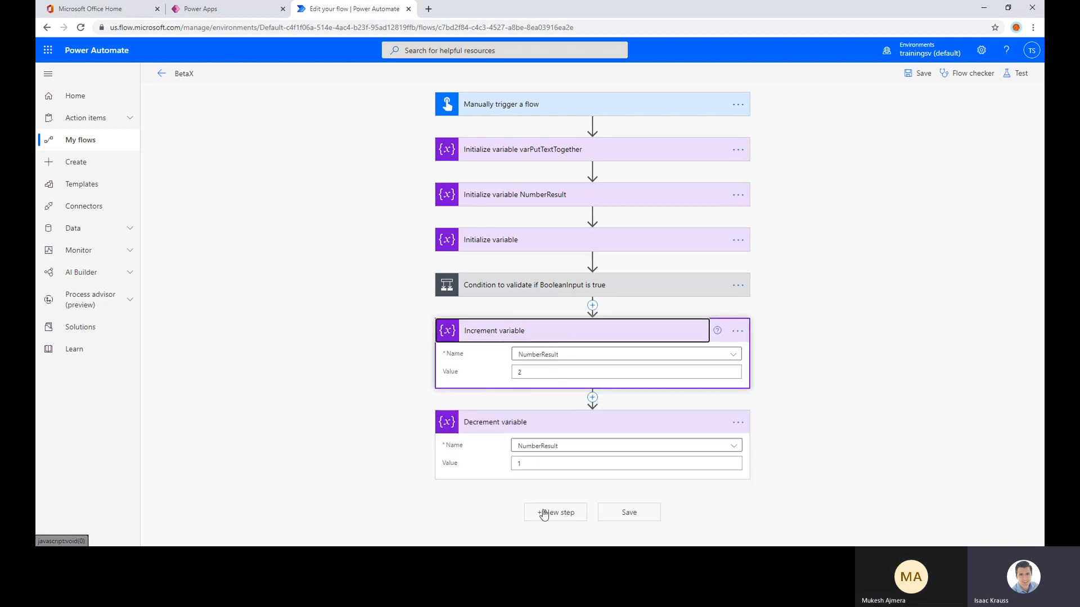
left_click(559, 286)
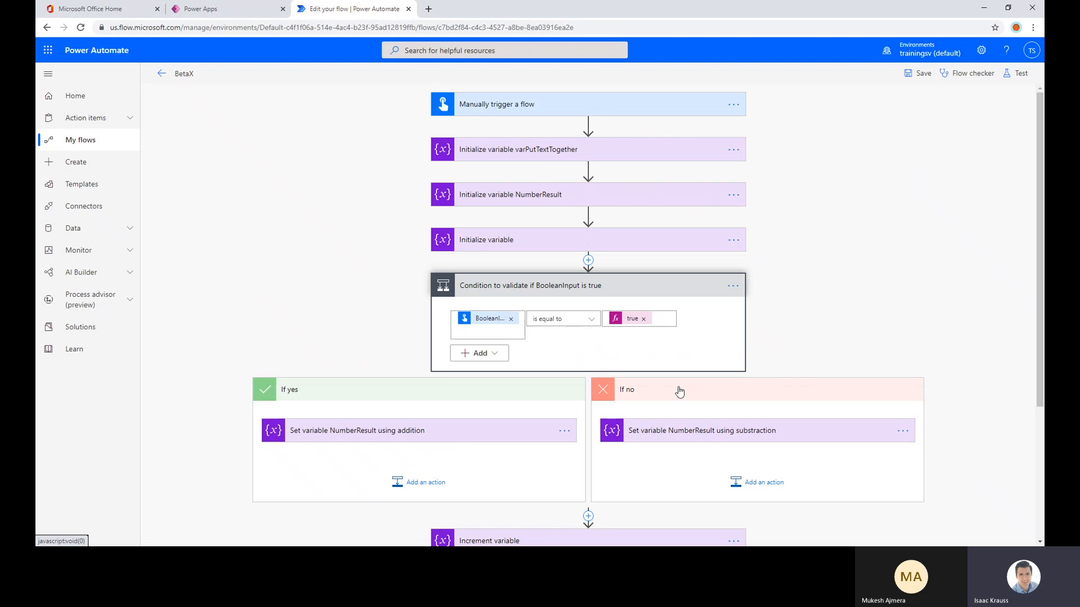
scroll(730, 378, "down", 3)
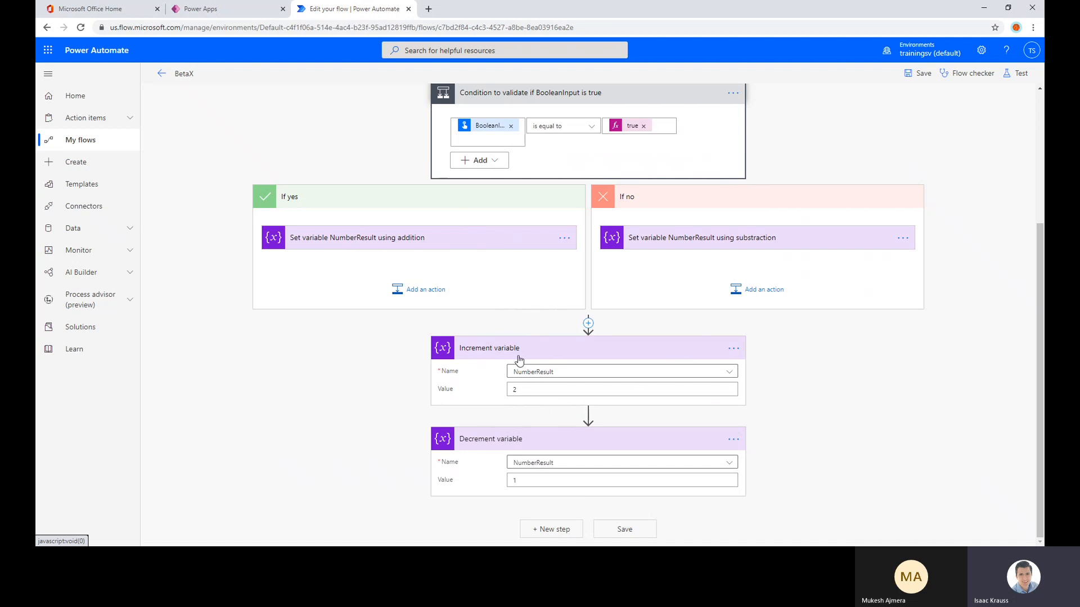
scroll(612, 320, "up", 3)
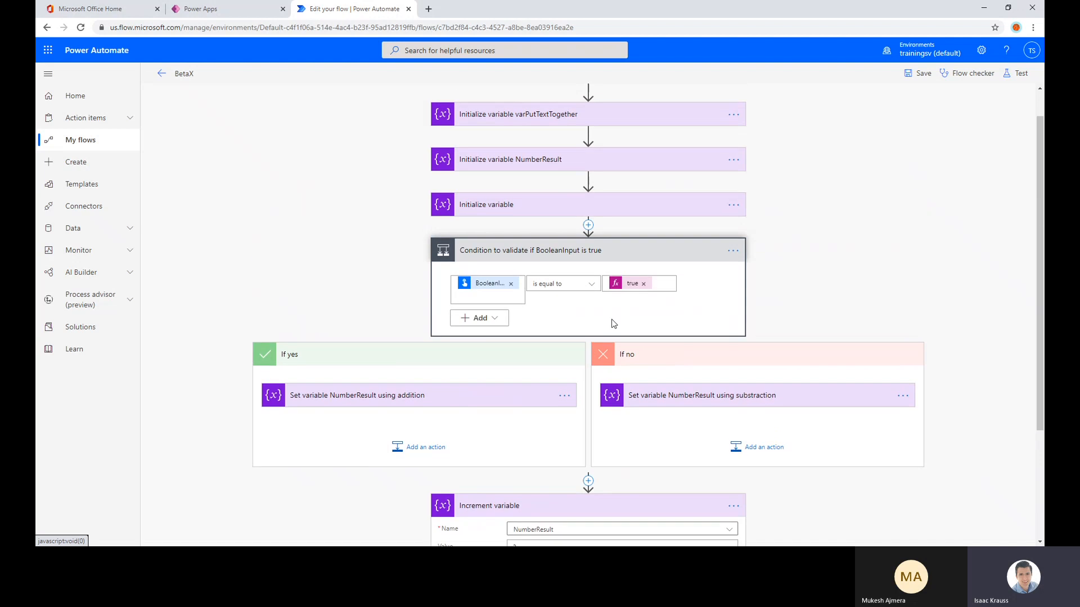
scroll(612, 320, "down", 3)
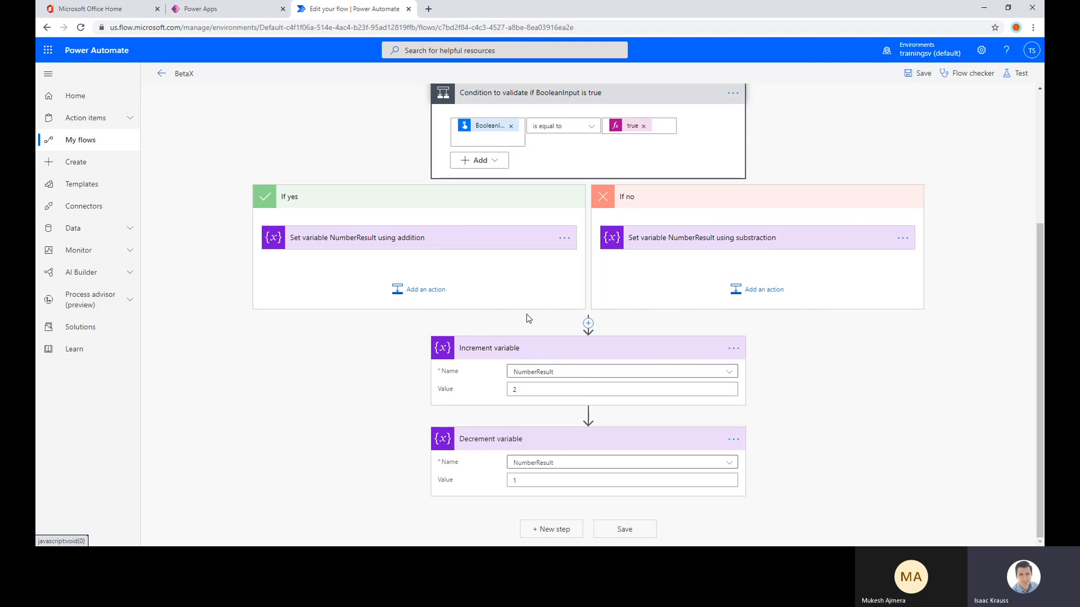
scroll(526, 315, "up", 3)
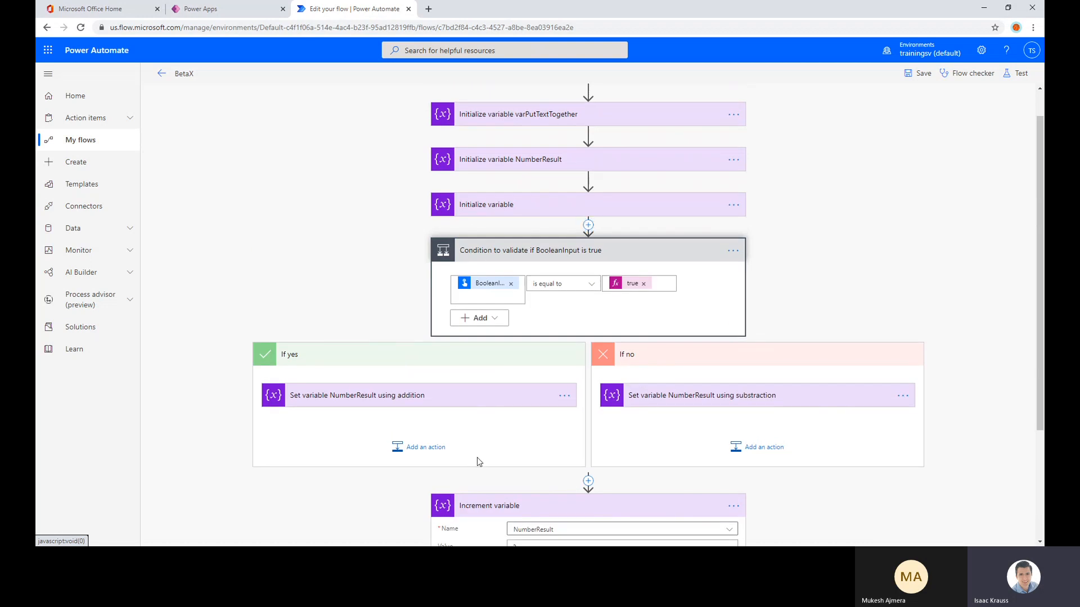
scroll(472, 298, "down", 3)
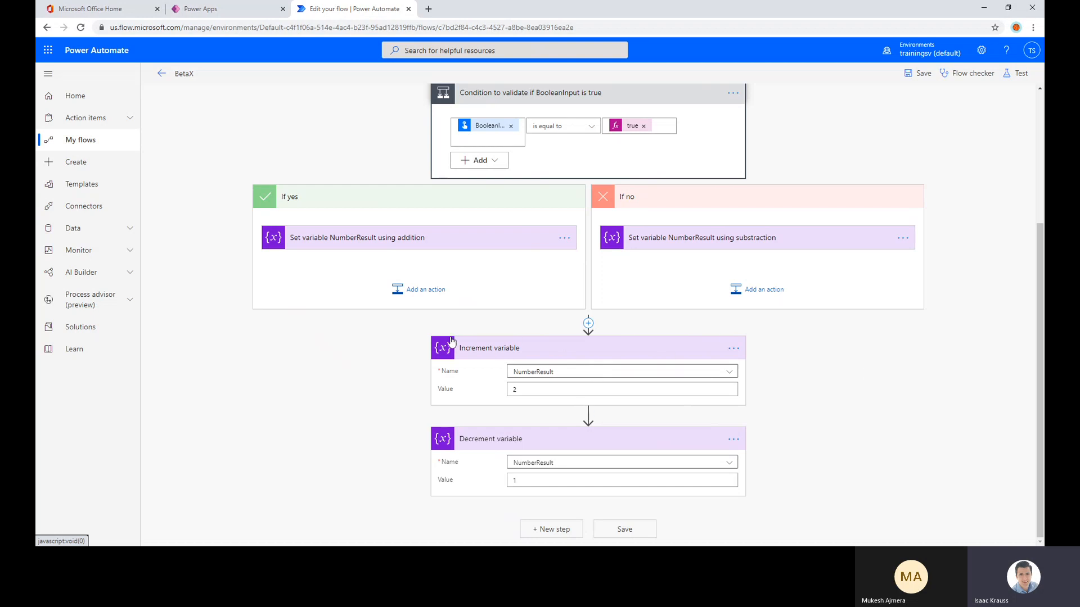
scroll(529, 449, "up", 4)
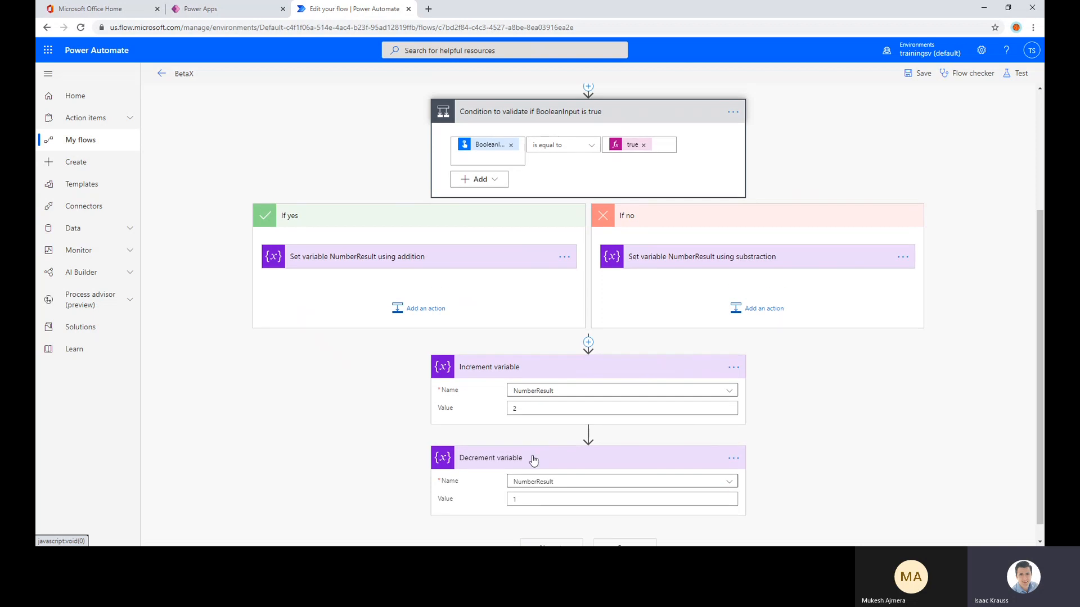
scroll(547, 426, "down", 3)
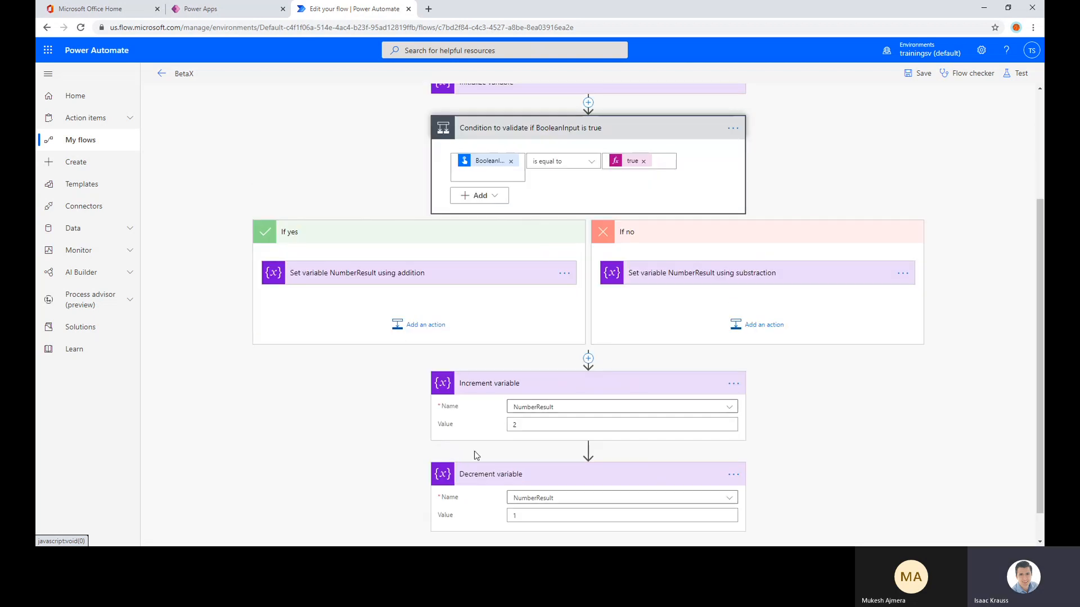
scroll(599, 315, "up", 3)
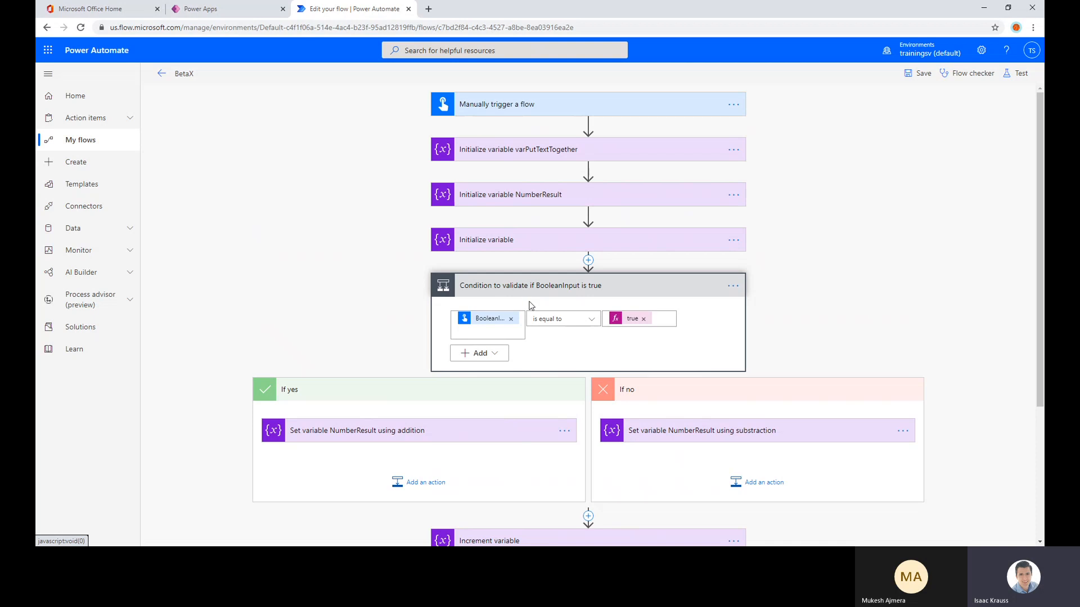
Set the data type of the unnamed Initialize variable action to Array and view the settings of the varPutTextTogether initialization
left_click(522, 249)
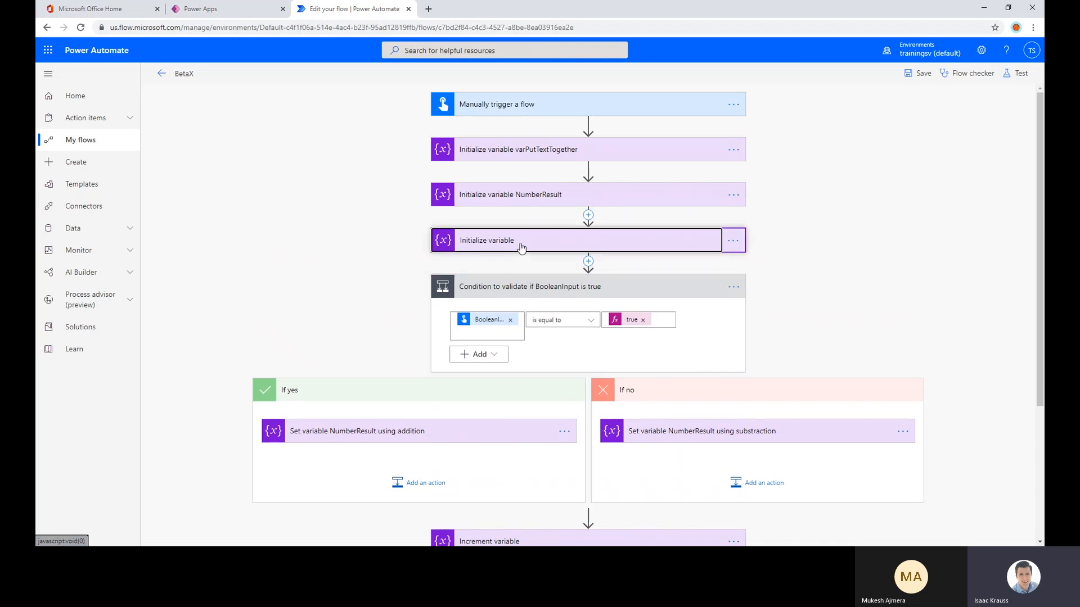
left_click(534, 287)
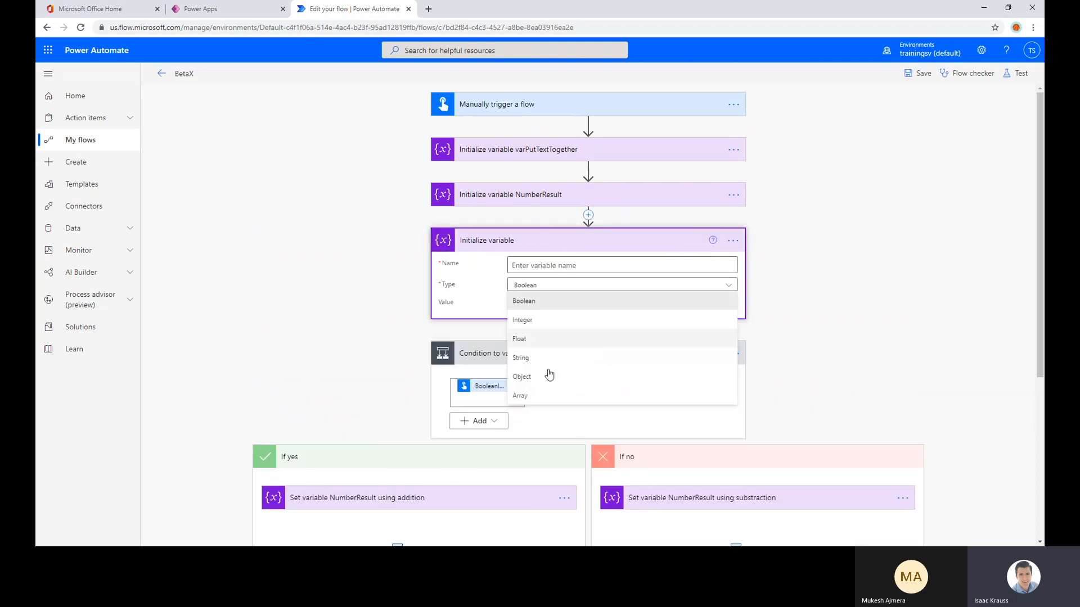
left_click(521, 396)
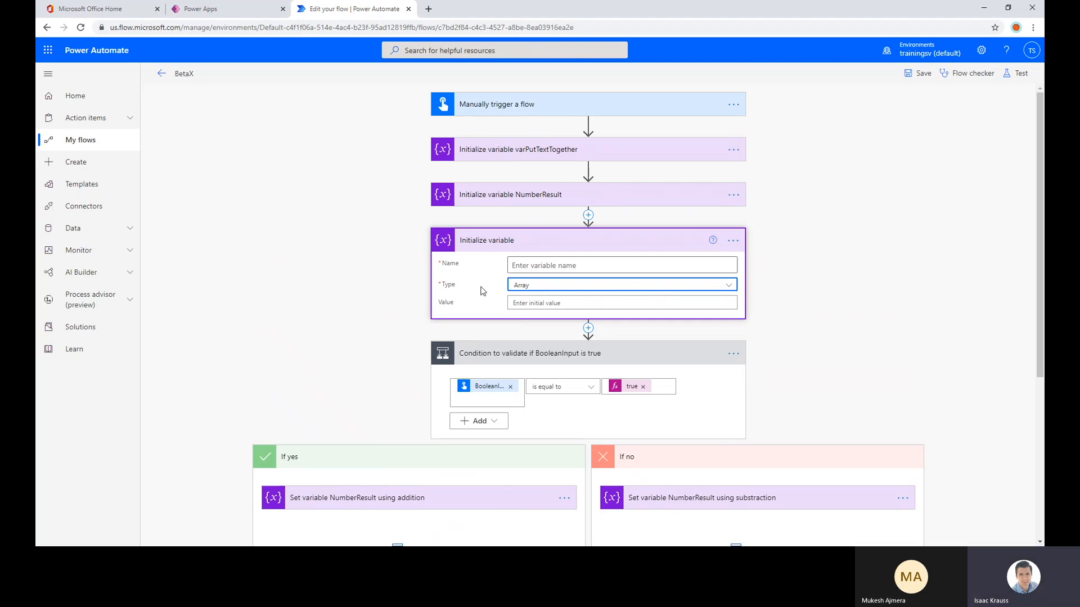
scroll(483, 291, "down", 2)
scroll(617, 265, "up", 2)
left_click(523, 149)
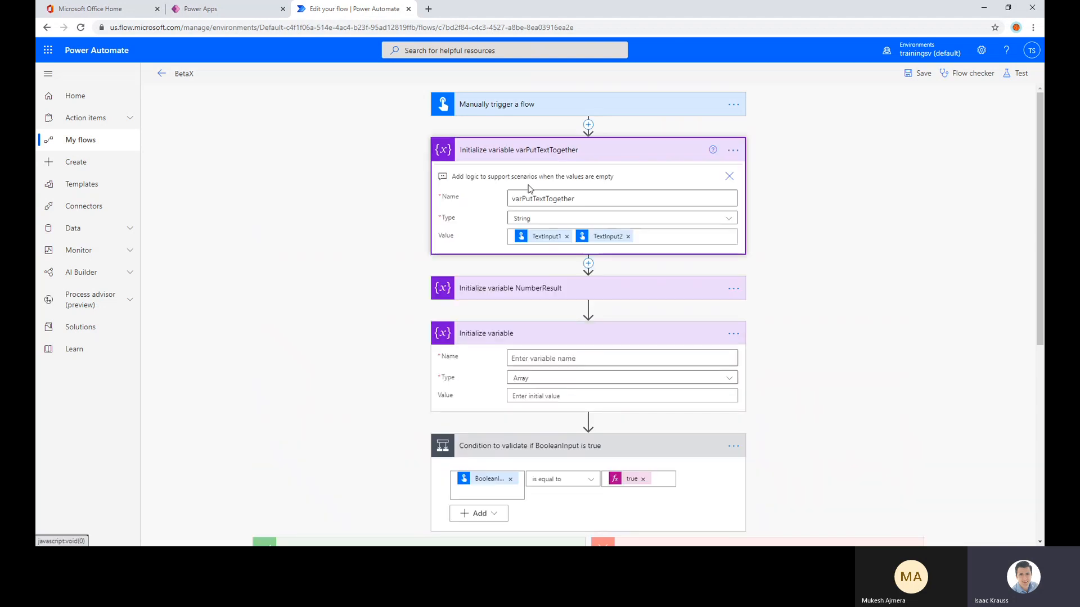
left_click(527, 152)
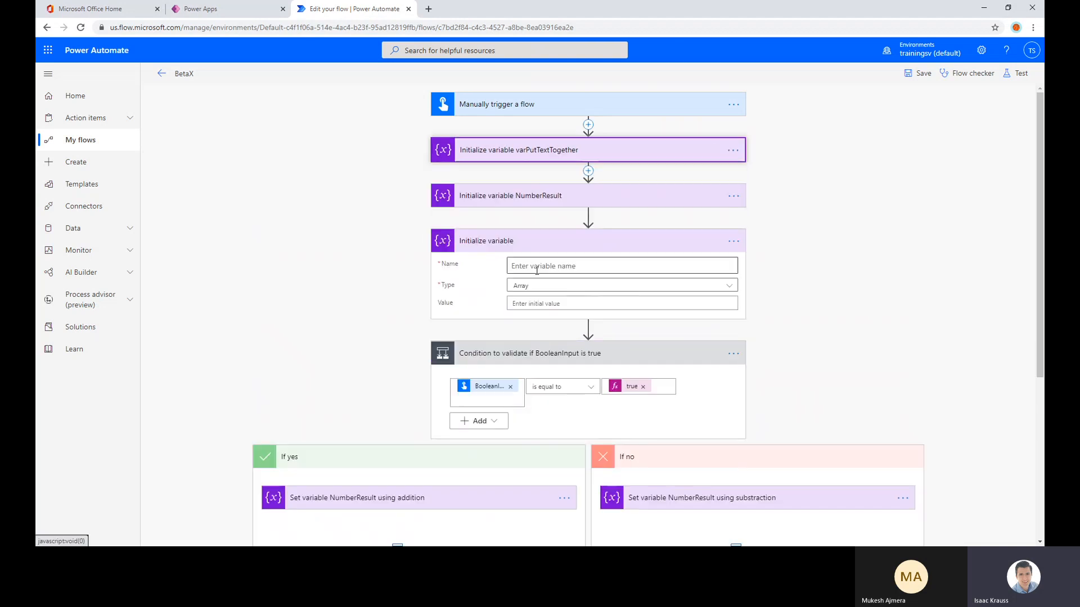
Name the new array variable ArrayOfString
left_click(523, 302)
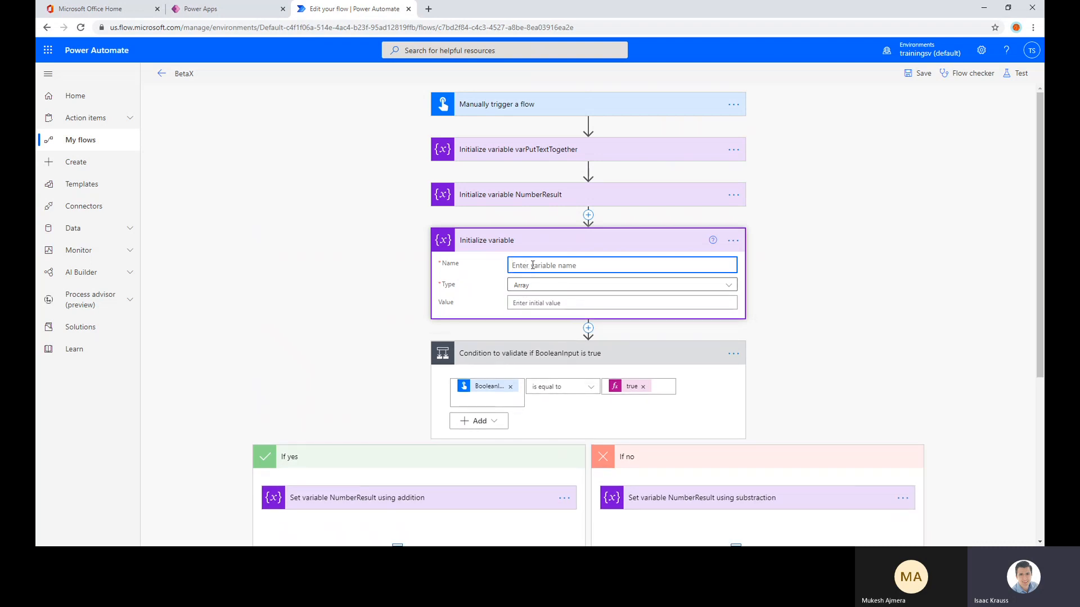
type("ArrayOf")
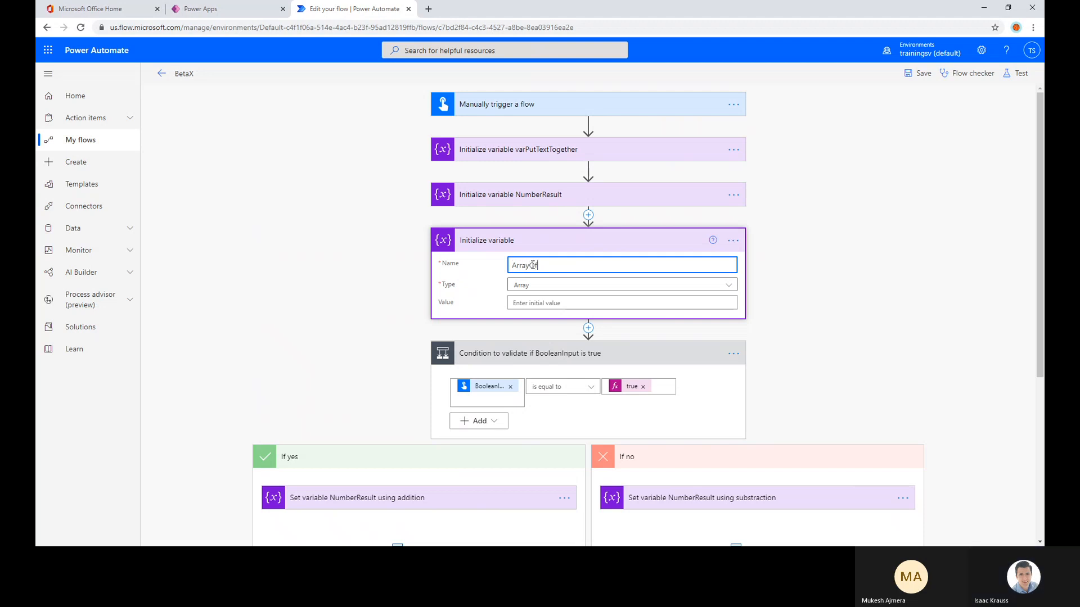
type("String")
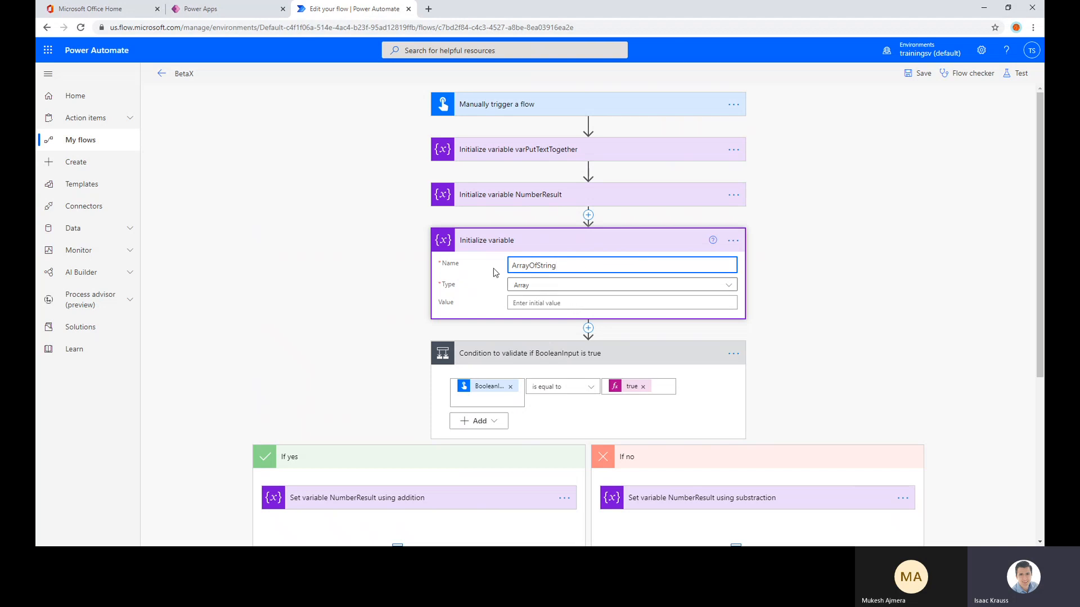
Insert an Append to array variable action between the ArrayOfString initialization and the BooleanInput condition
left_click(588, 328)
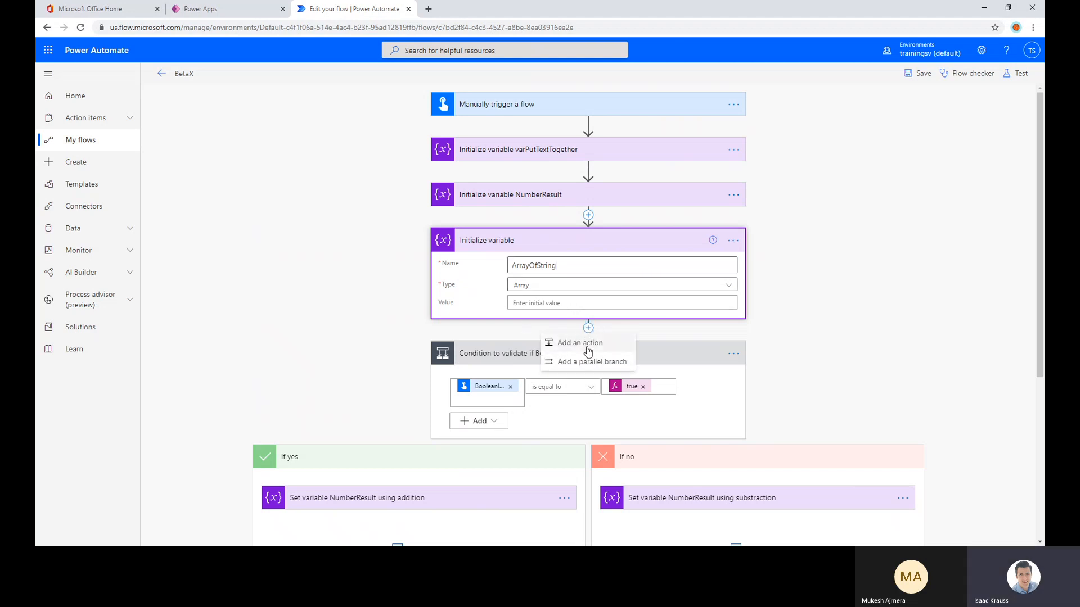
left_click(587, 349)
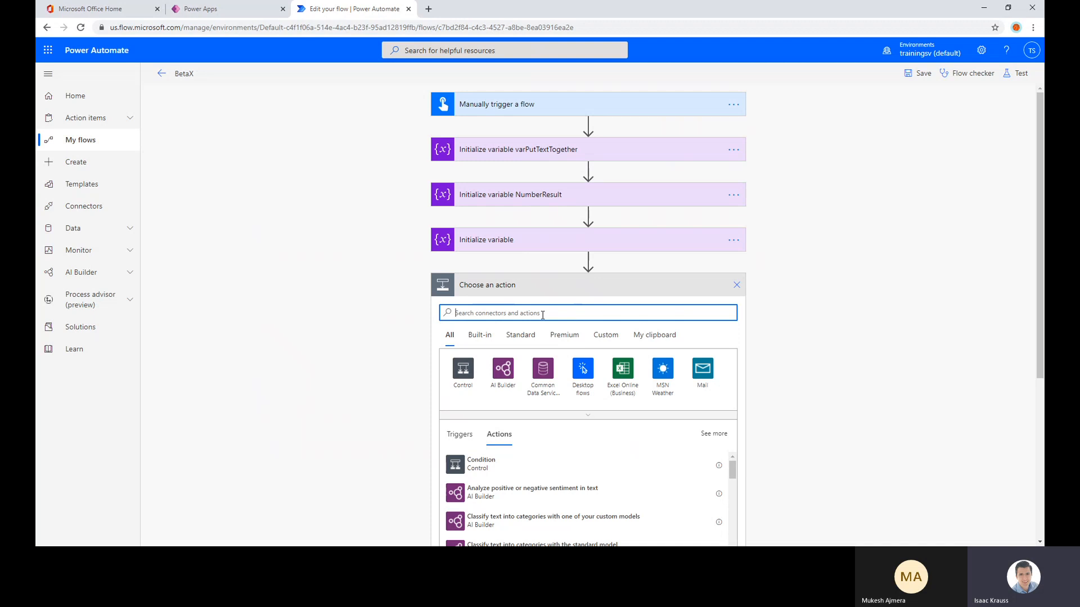
type("var")
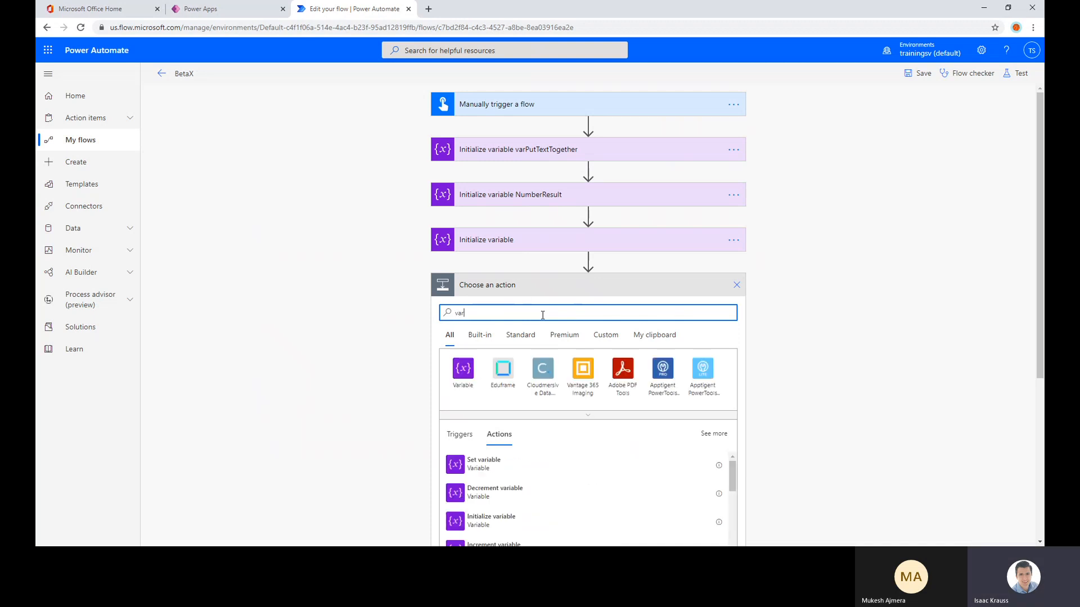
scroll(542, 315, "down", 3)
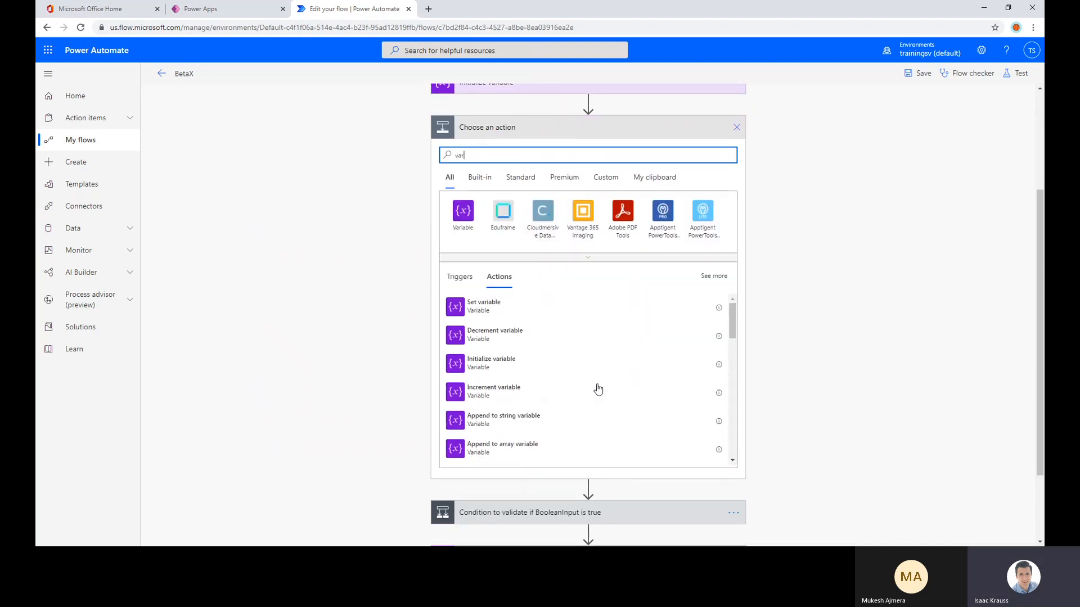
scroll(596, 388, "down", 1)
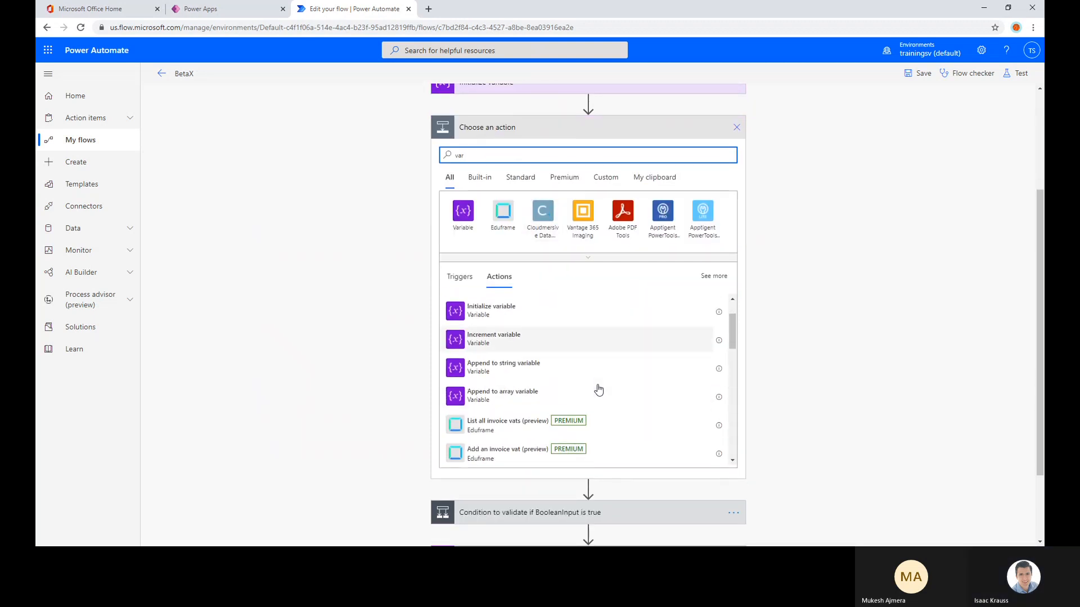
left_click(512, 398)
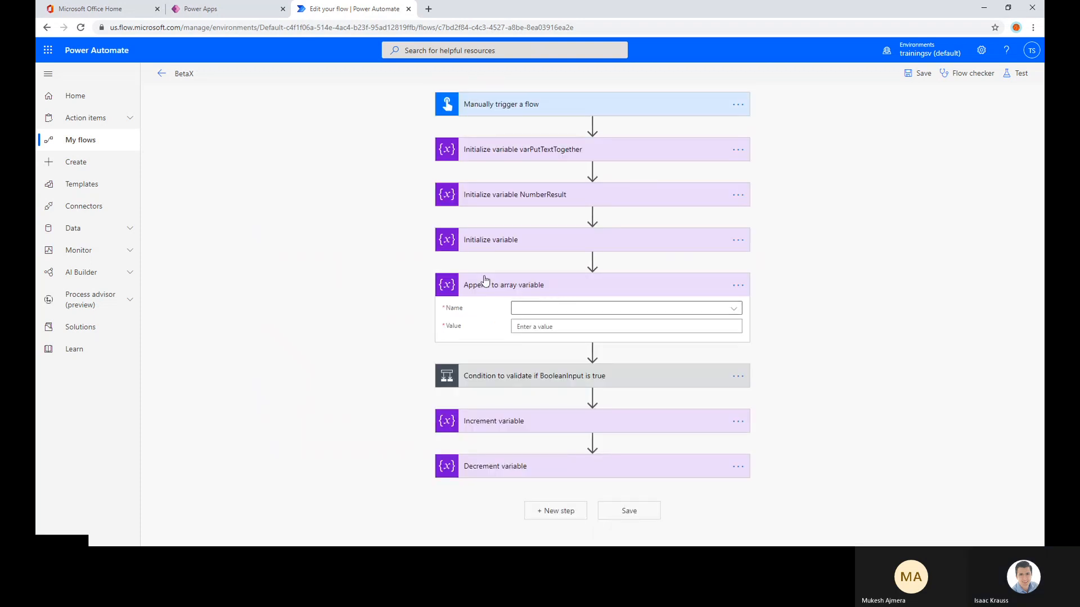
Set the append action to add Hello to ArrayOfString and move the action below Decrement variable
left_click(699, 309)
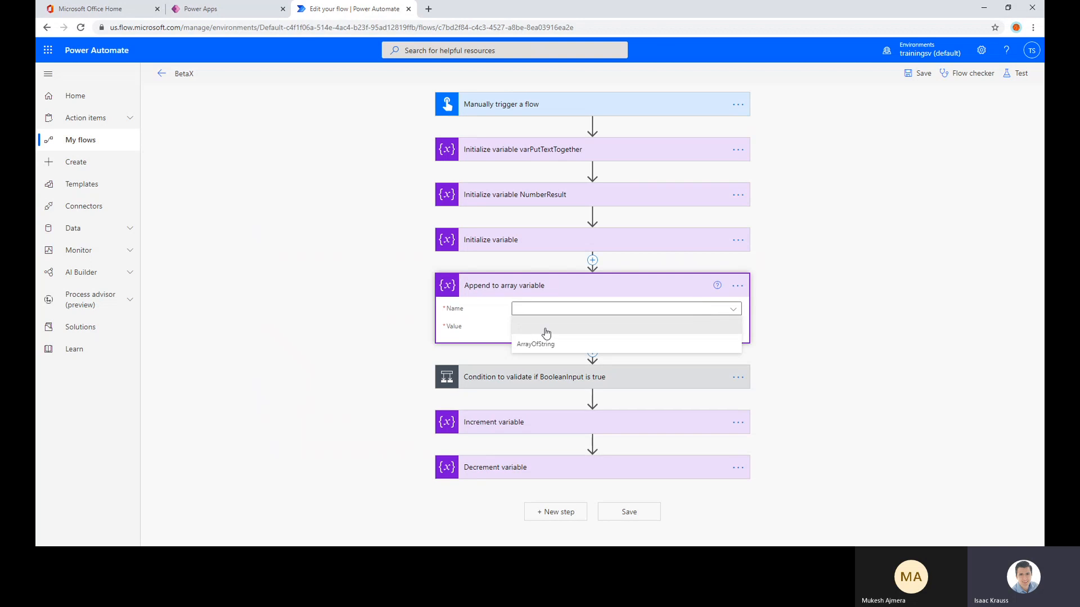
left_click(529, 345)
left_click(539, 329)
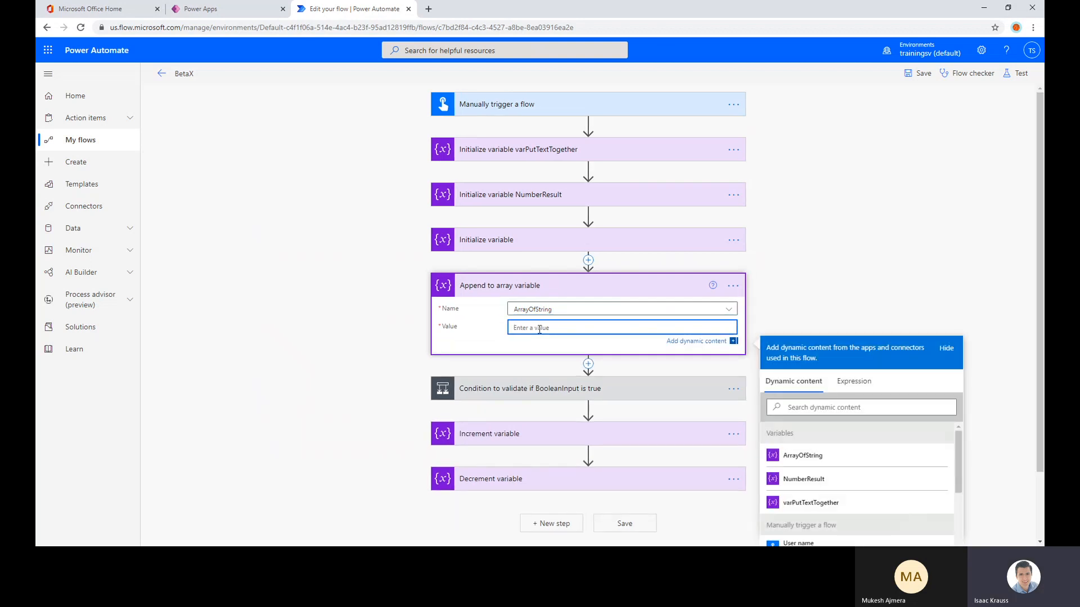
type("Hello")
left_click(833, 236)
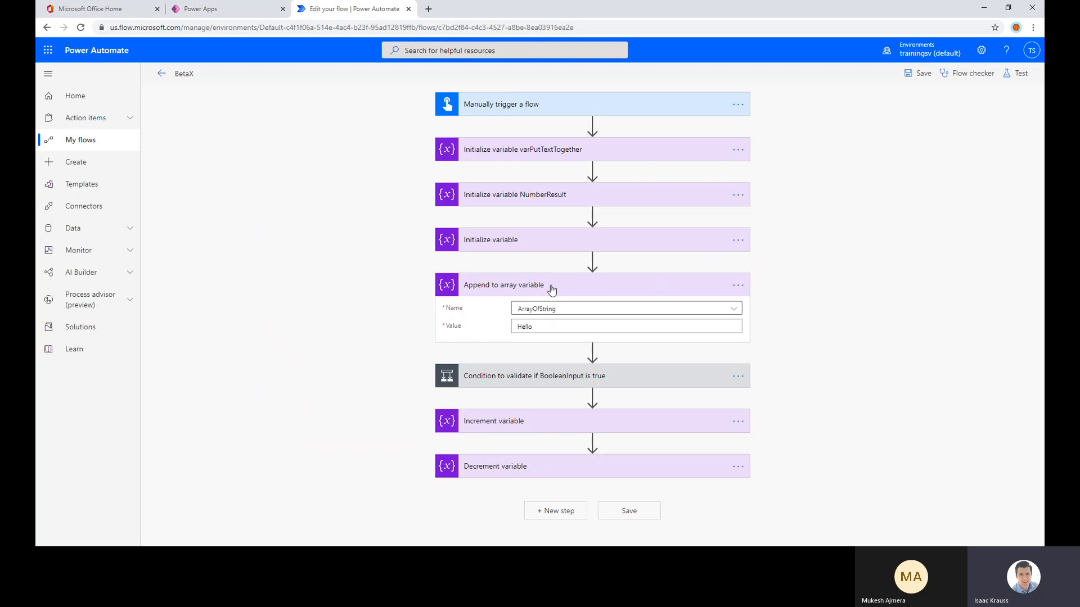
left_click_drag(523, 288, 533, 353)
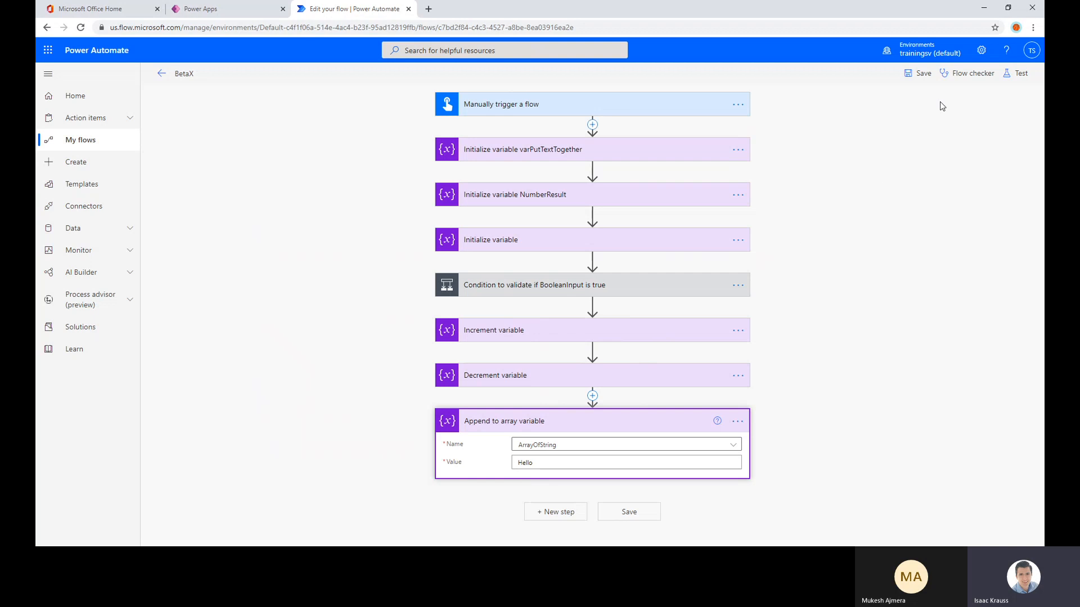
Save the BetaX flow
left_click(918, 83)
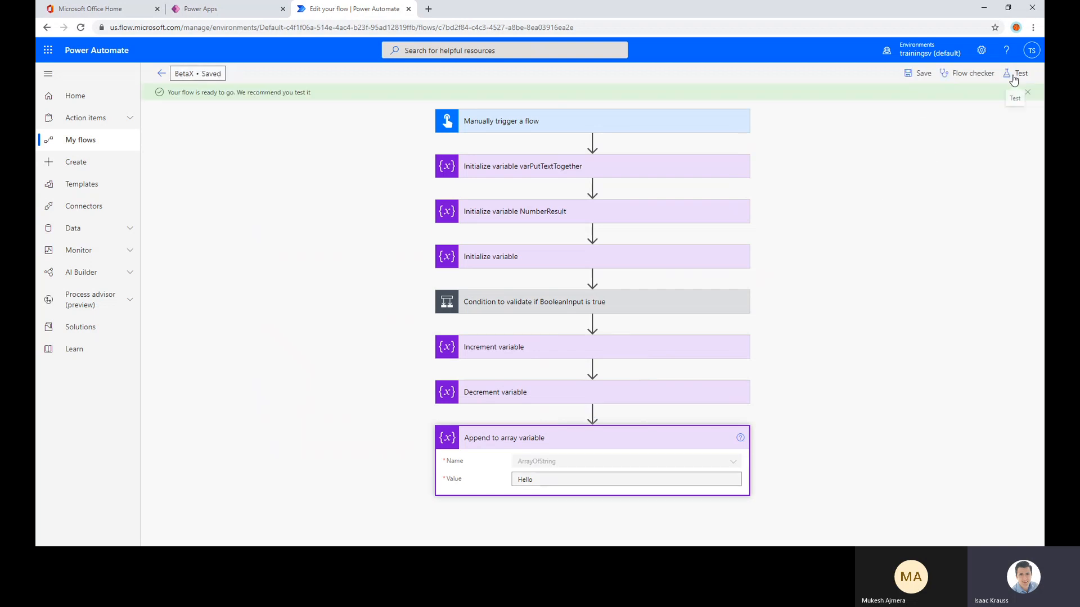
left_click(1014, 76)
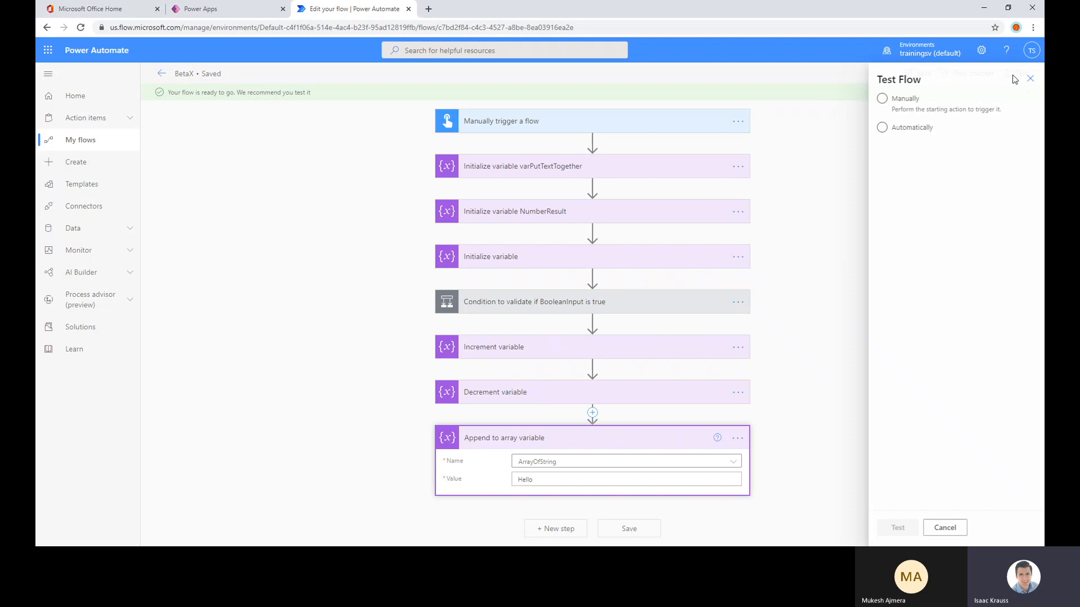
left_click(897, 105)
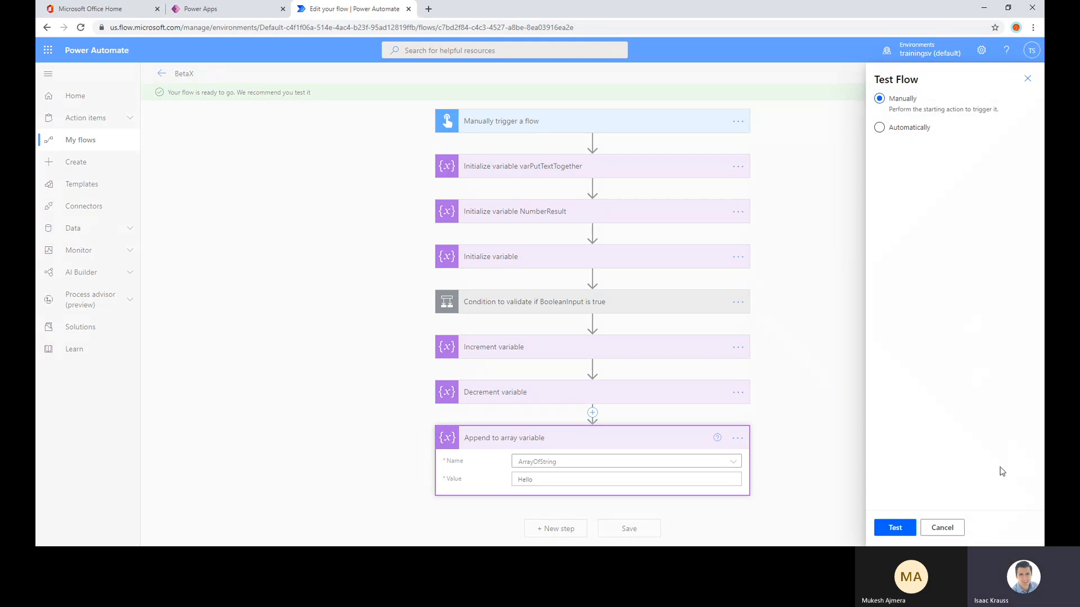
left_click(895, 528)
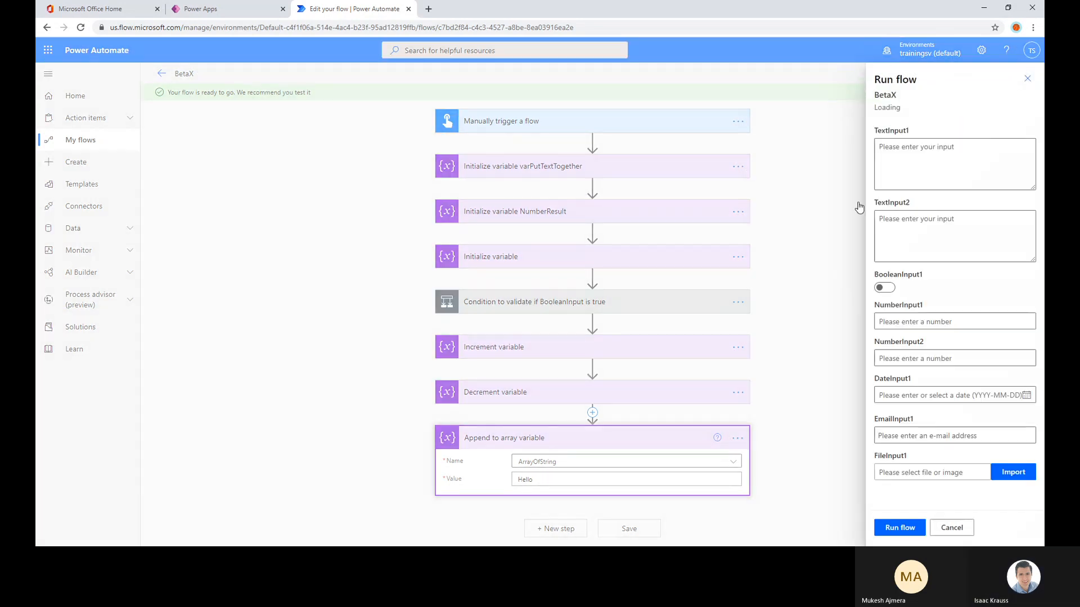
left_click(1025, 79)
Test the flow automatically with a recently used trigger, using the most recent run in the list
left_click(1017, 74)
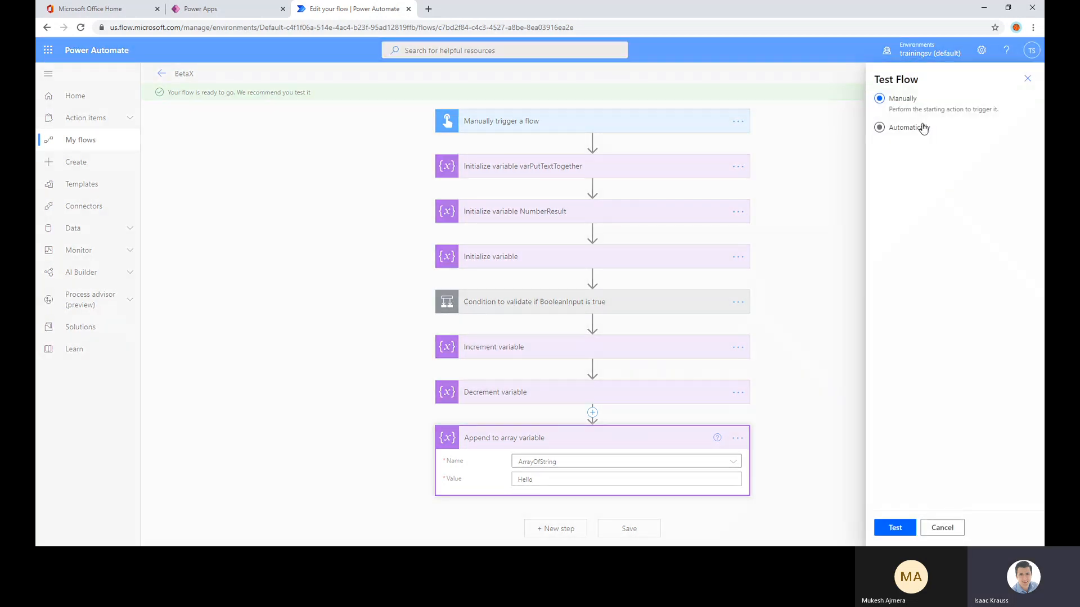
left_click(924, 148)
left_click(919, 169)
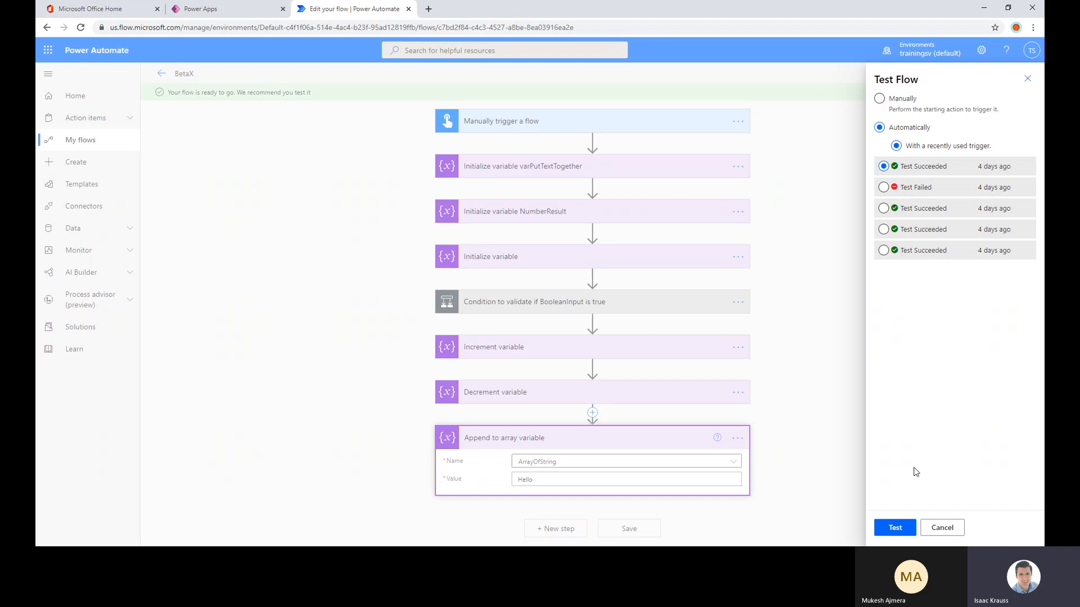
left_click(908, 533)
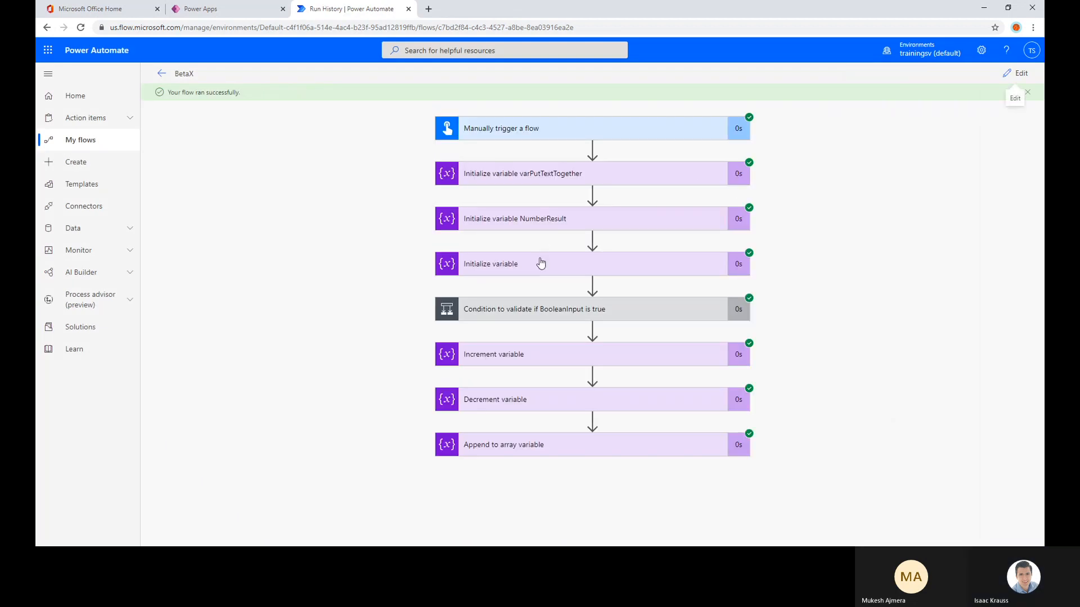
Examine the run details of the NumberResult initialization, the BooleanInput condition and the addition action in its If yes branch
left_click(541, 225)
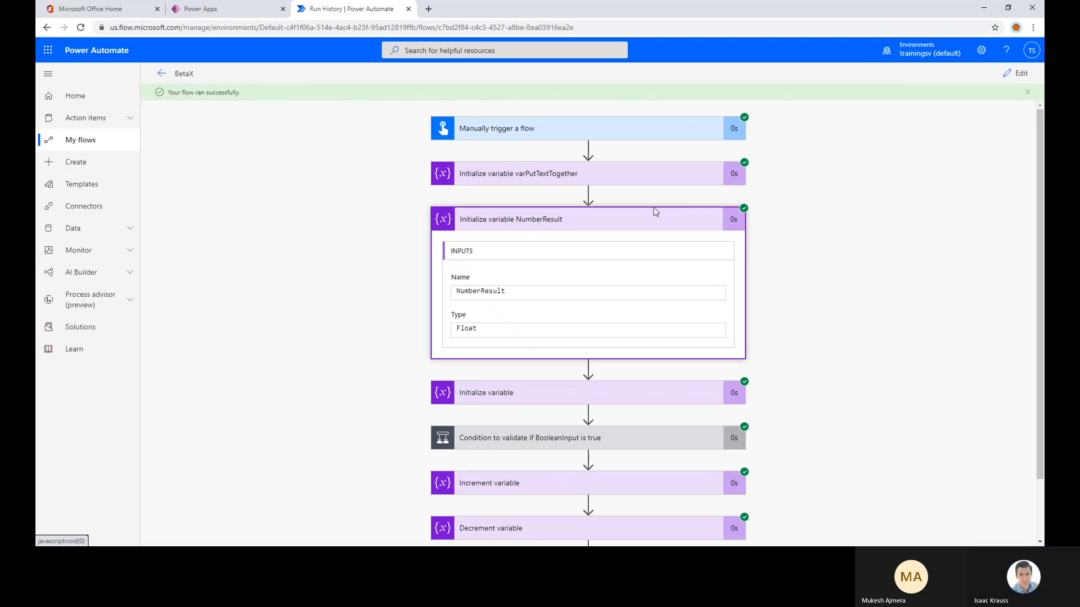
left_click(555, 231)
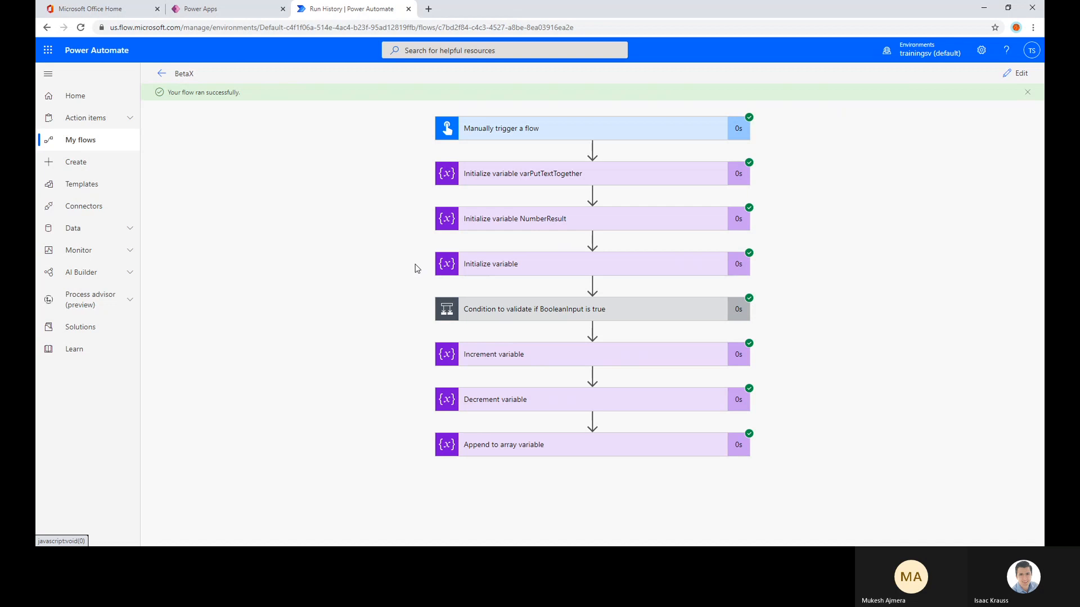
left_click(543, 317)
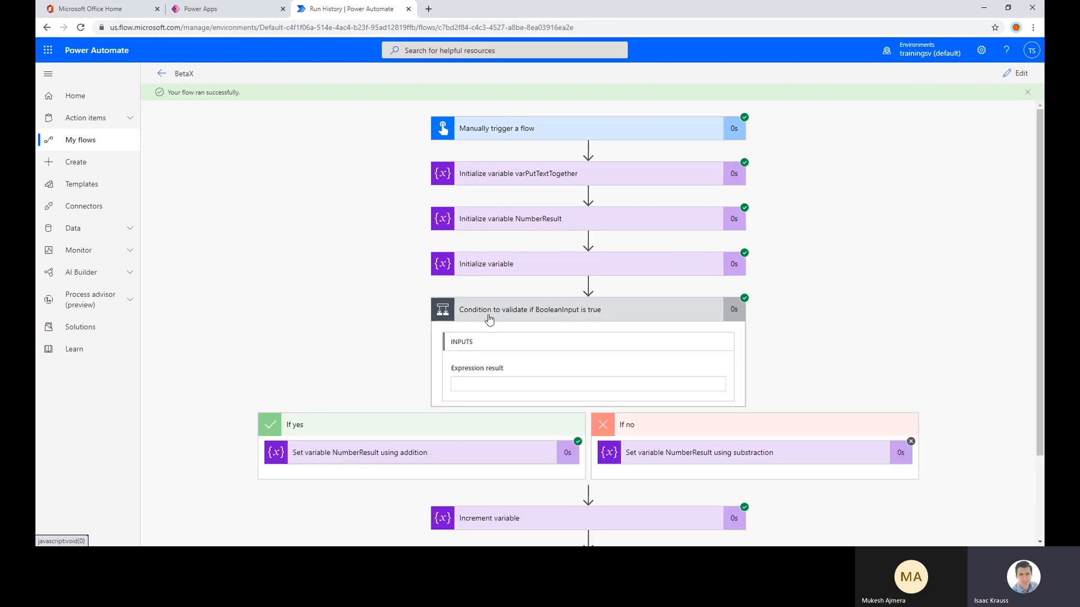
scroll(414, 323, "down", 2)
left_click(445, 354)
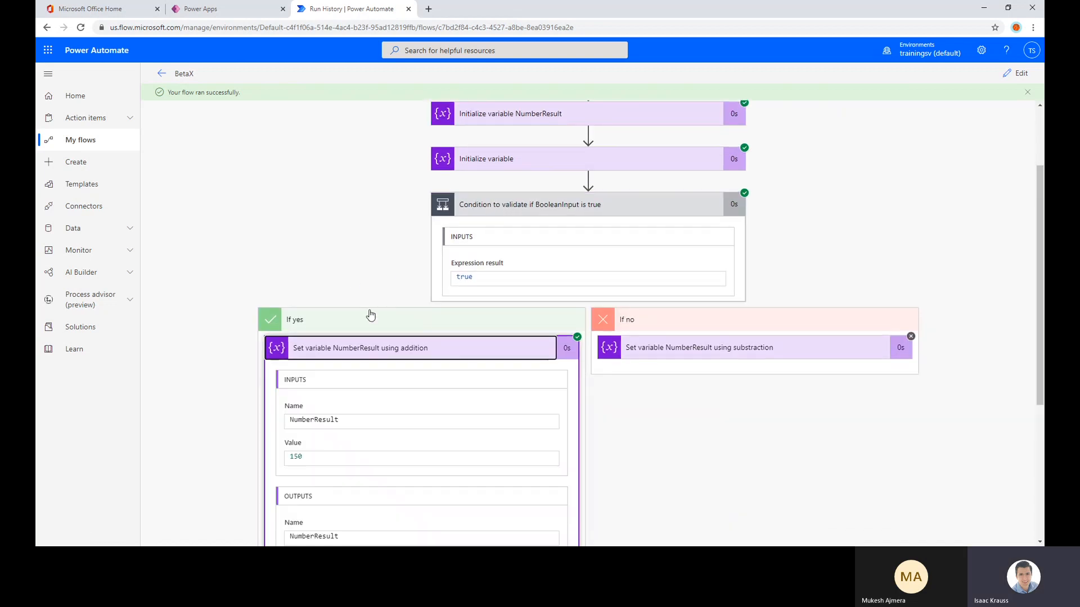
scroll(360, 317, "down", 3)
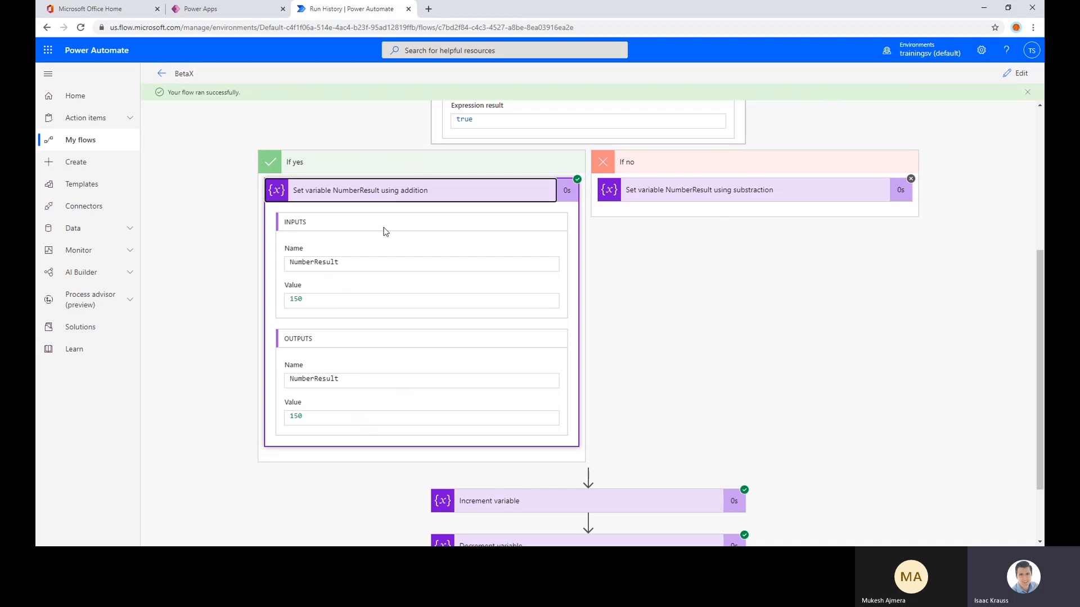
left_click_drag(303, 417, 291, 421)
left_click(318, 418)
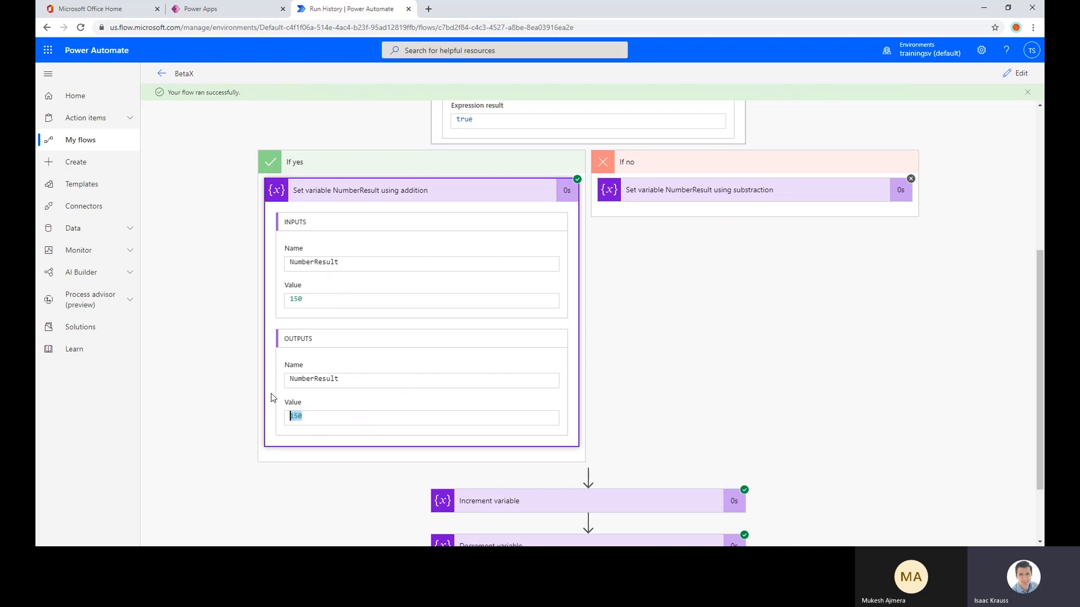
left_click(425, 194)
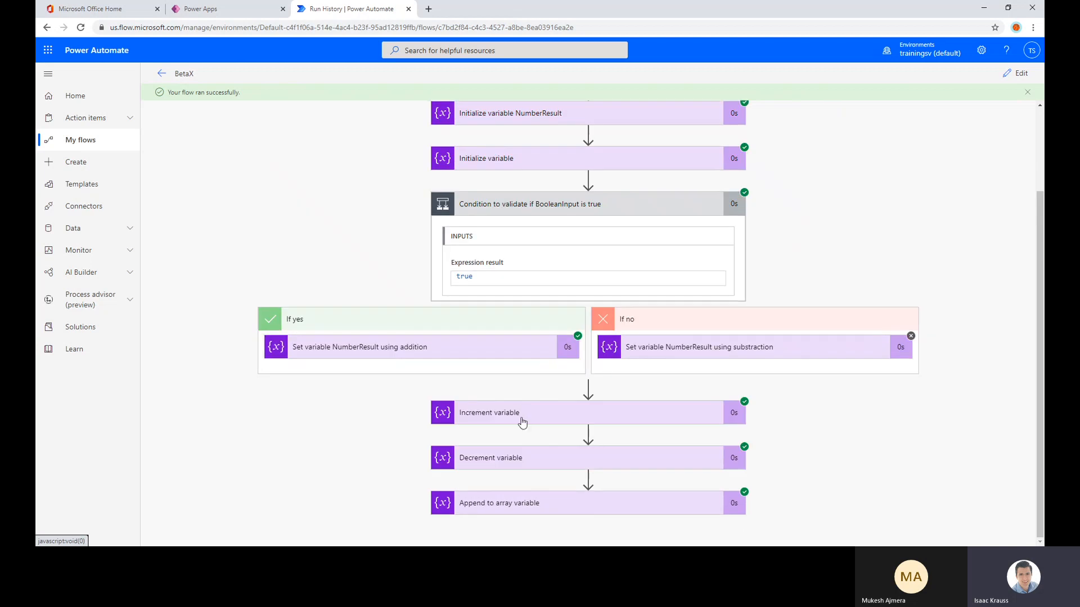
Examine the inputs and output value of the Increment variable action in the run results
left_click(479, 419)
scroll(495, 405, "down", 4)
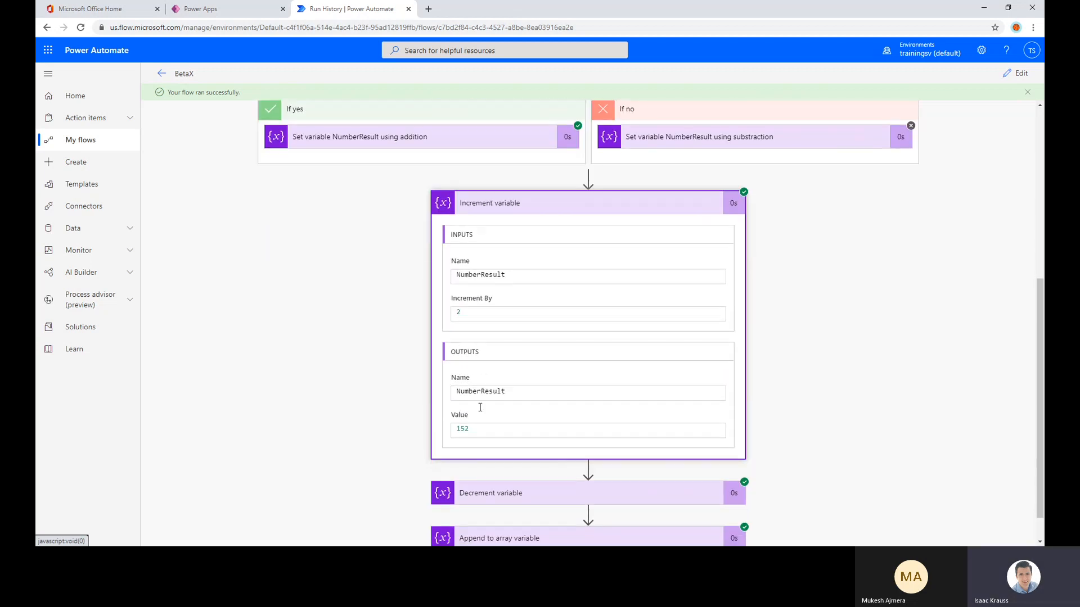
double_click(477, 431)
left_click(476, 425)
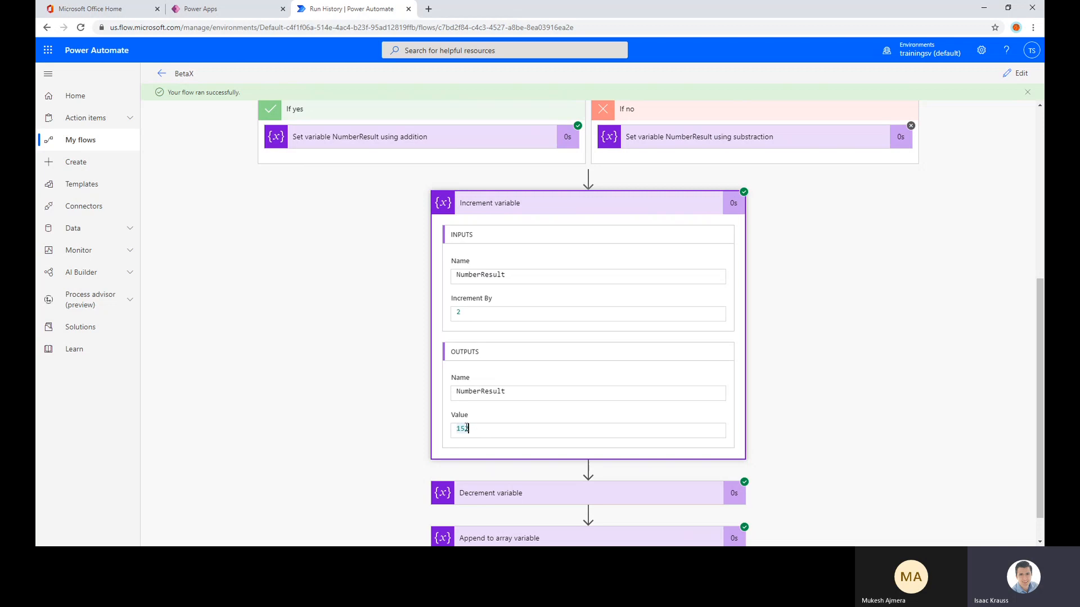
scroll(495, 394, "down", 1)
left_click(532, 179)
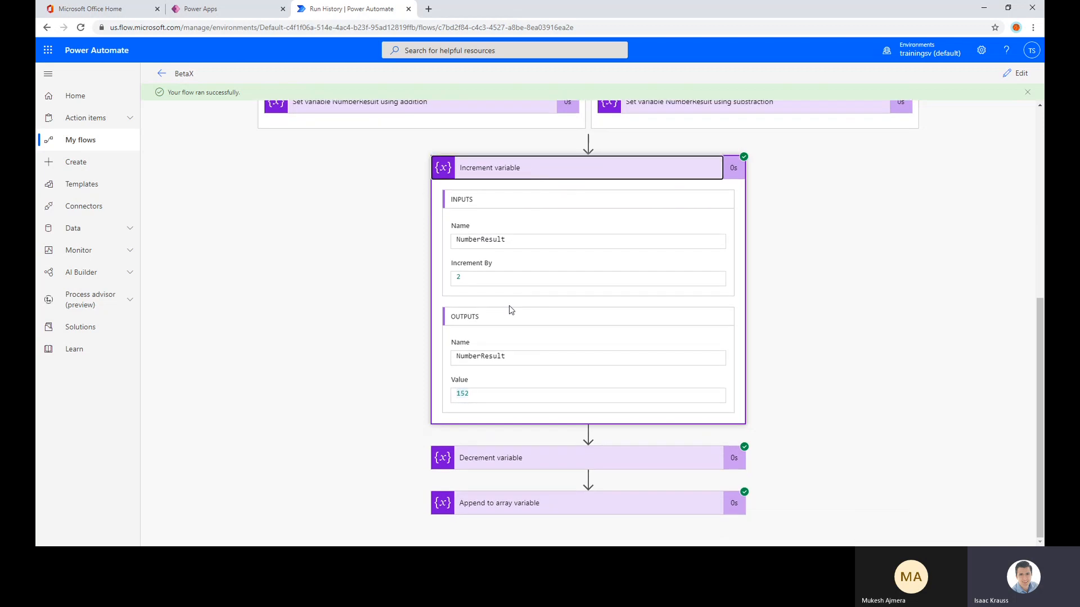
Examine the inputs and output value of the Decrement variable action, and collapse the condition's details
left_click(509, 459)
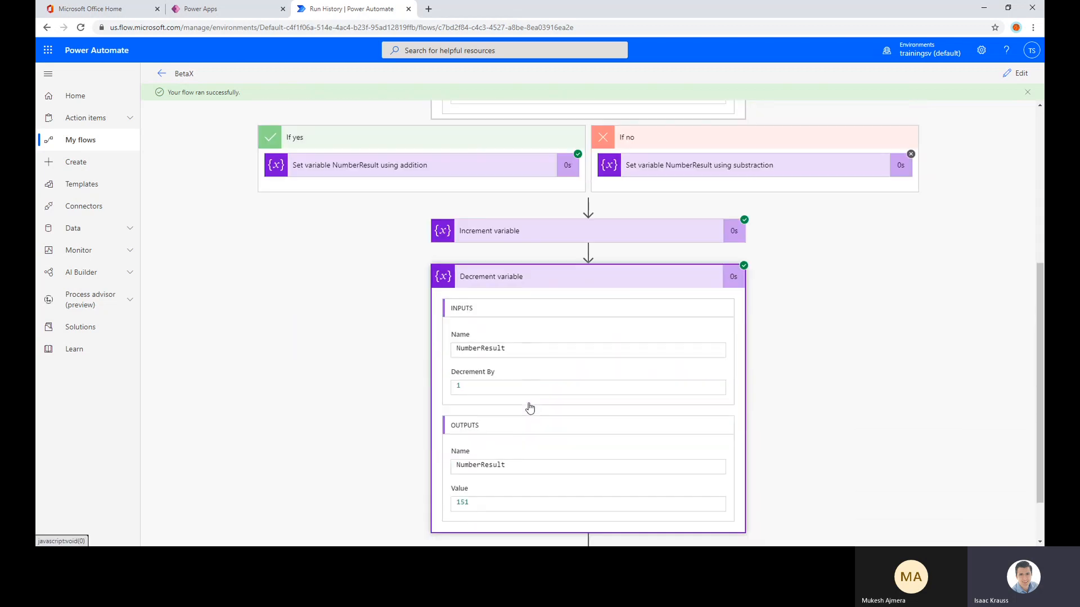
left_click_drag(474, 445, 452, 452)
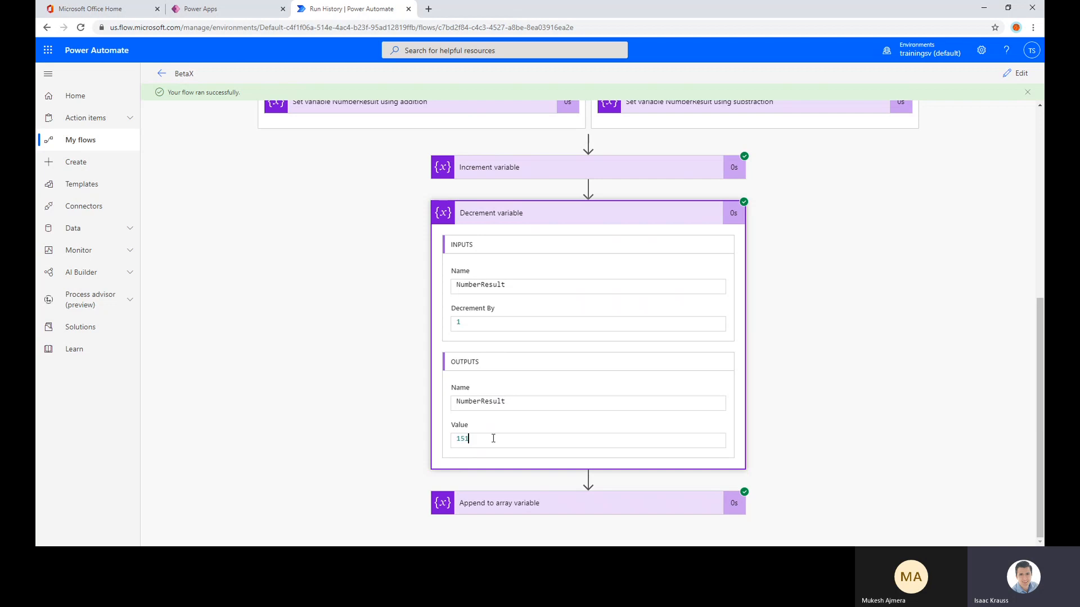
left_click(528, 214)
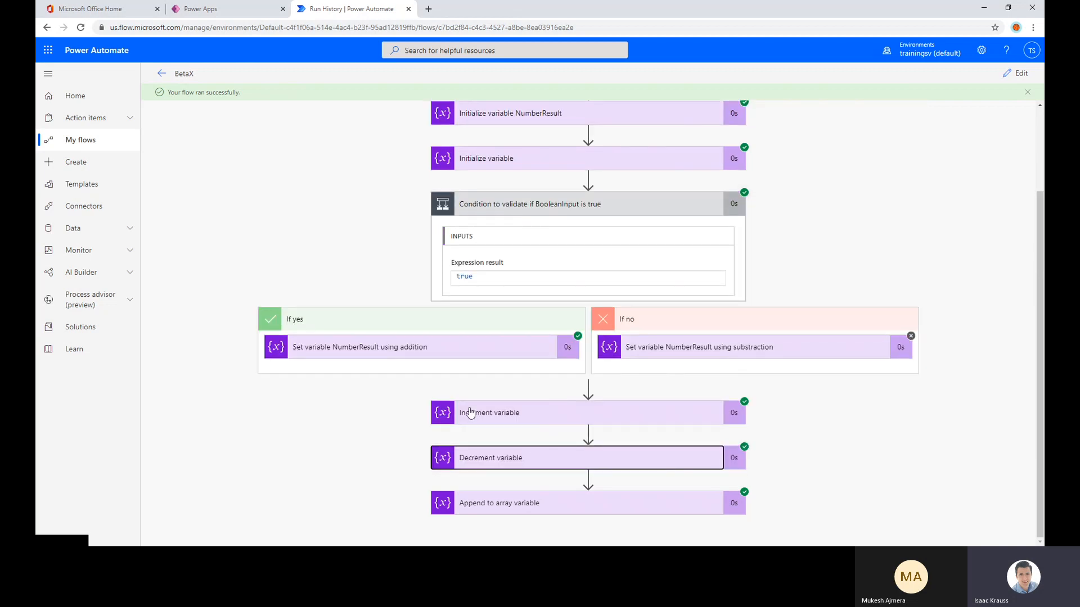
scroll(427, 433, "up", 2)
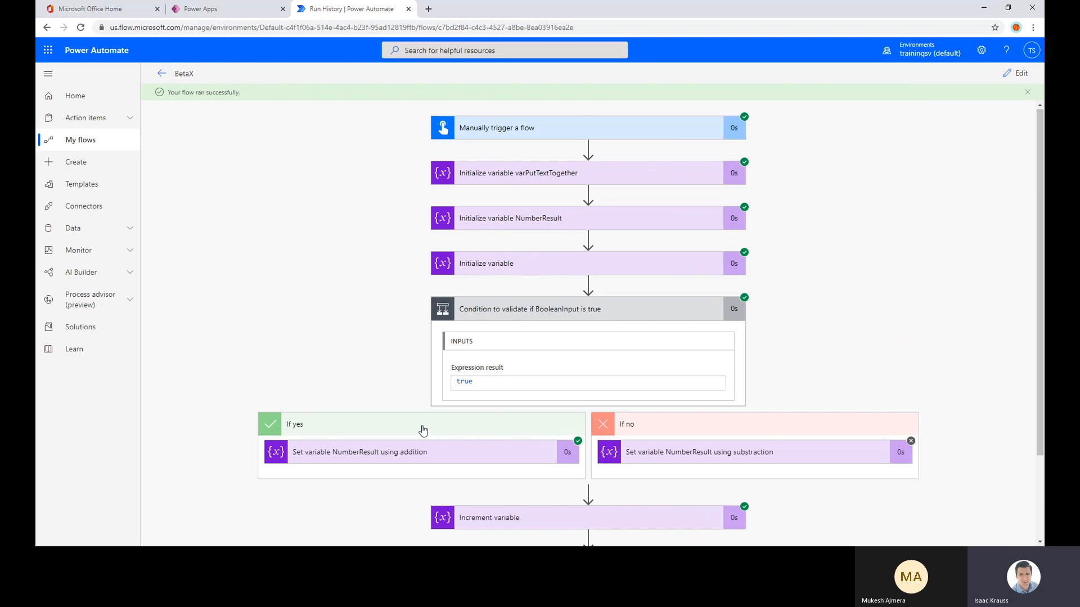
left_click(552, 316)
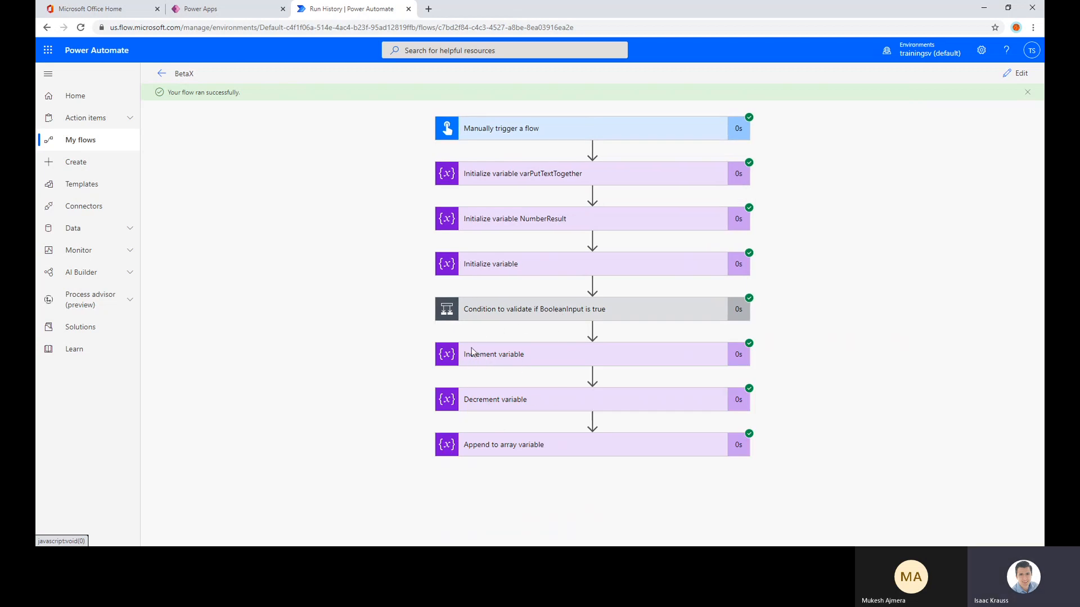
View the name and type of the array variable in the third initialization's run details
left_click(500, 273)
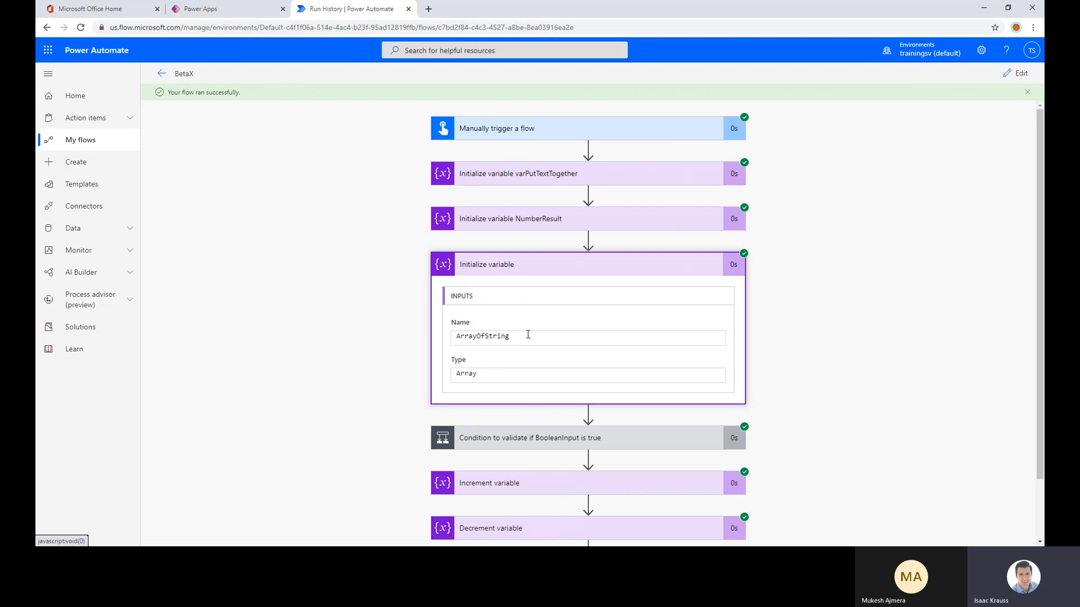
left_click_drag(508, 336, 454, 338)
scroll(415, 337, "down", 2)
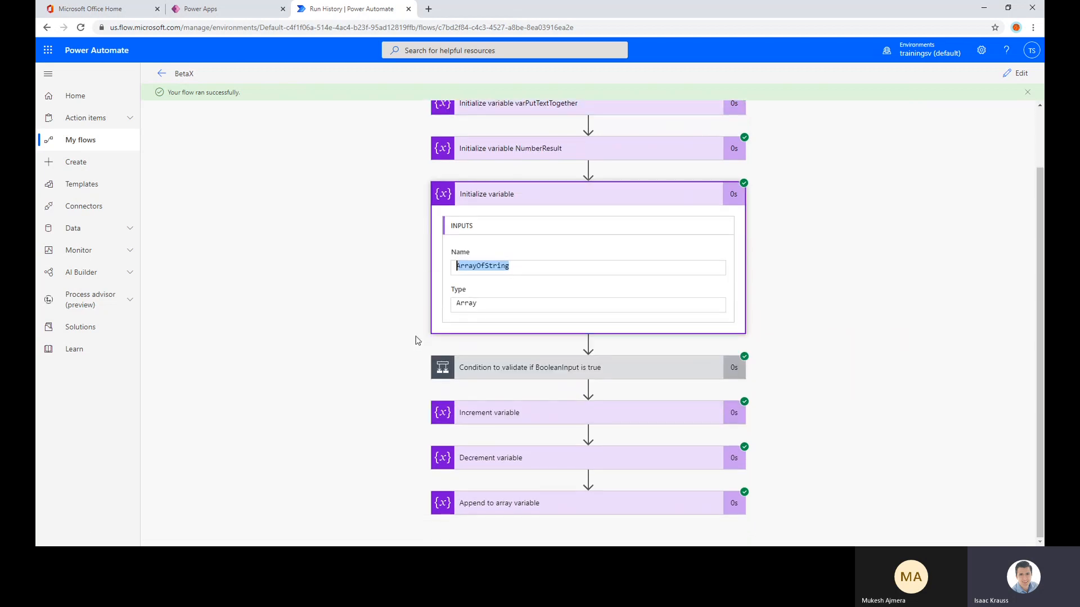
Examine the name and value that the Append to array variable action received in the run
left_click(500, 509)
scroll(403, 402, "down", 2)
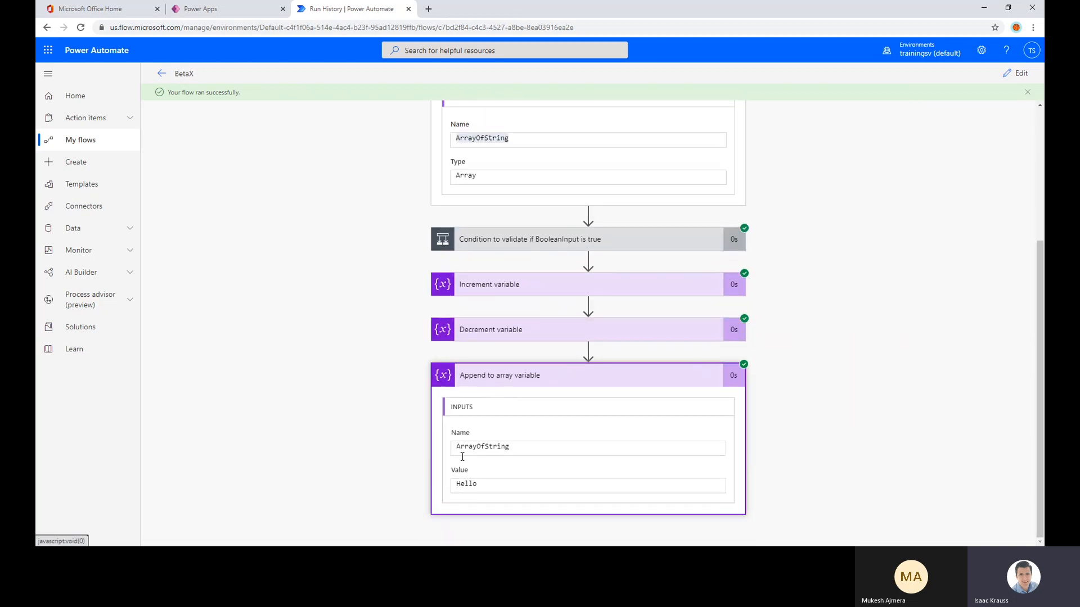
left_click_drag(487, 487, 452, 486)
left_click(477, 482)
left_click_drag(511, 447, 455, 448)
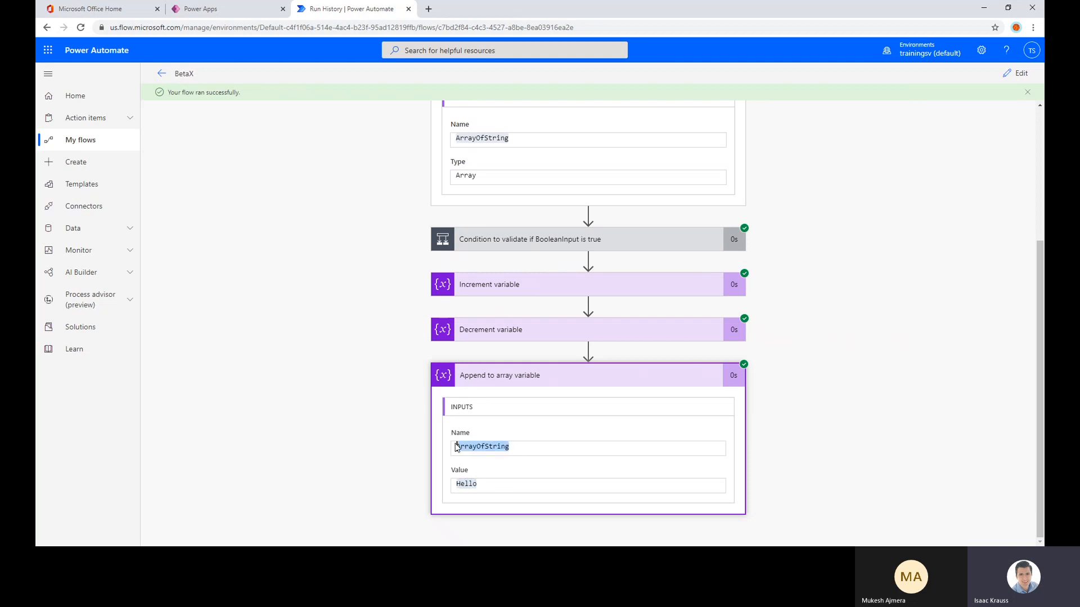
left_click(541, 470)
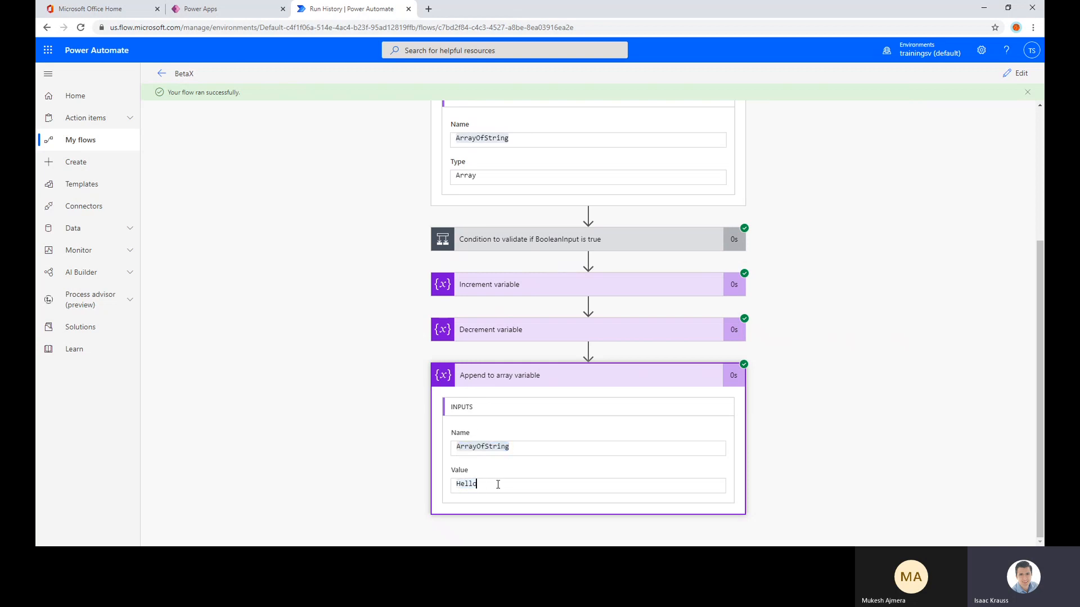
left_click_drag(498, 485, 456, 485)
left_click(566, 489)
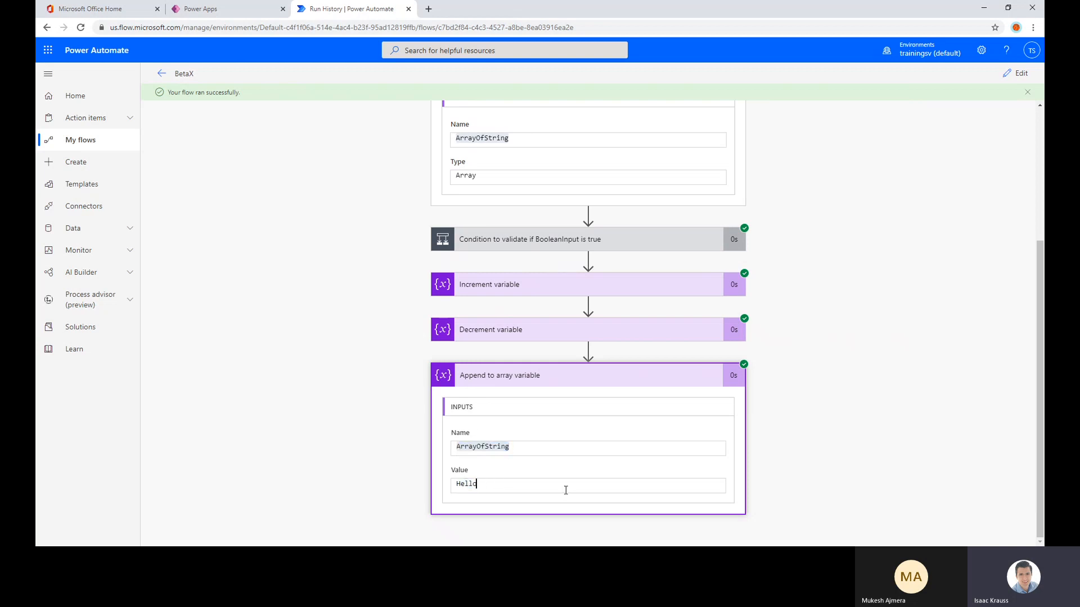
Return to editing the flow and add a second Append to array variable action at its end
left_click(1017, 73)
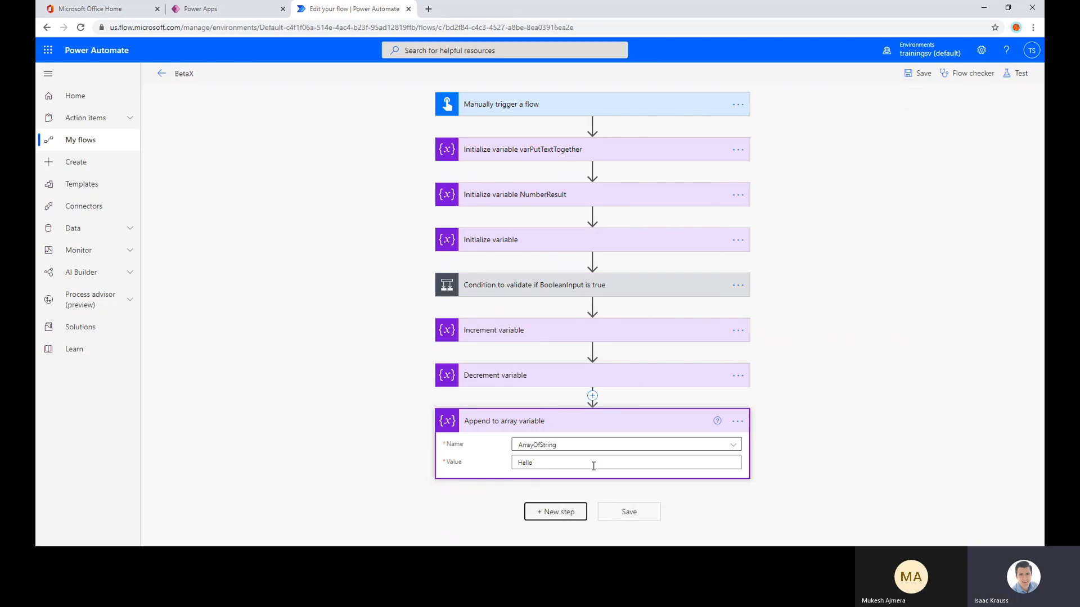
scroll(798, 352, "down", 3)
left_click(505, 329)
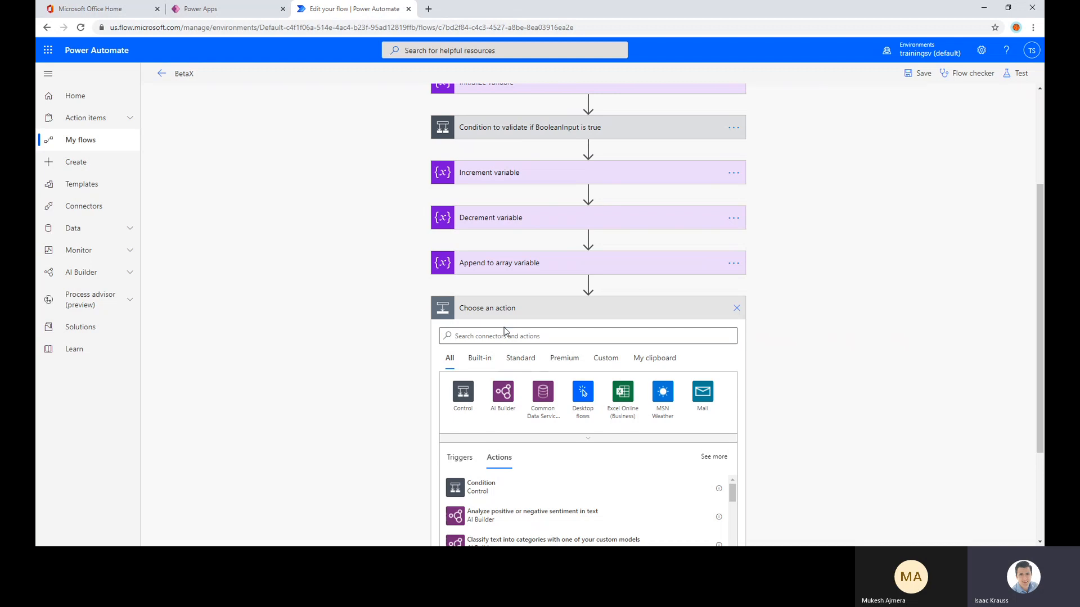
left_click(504, 334)
type("var")
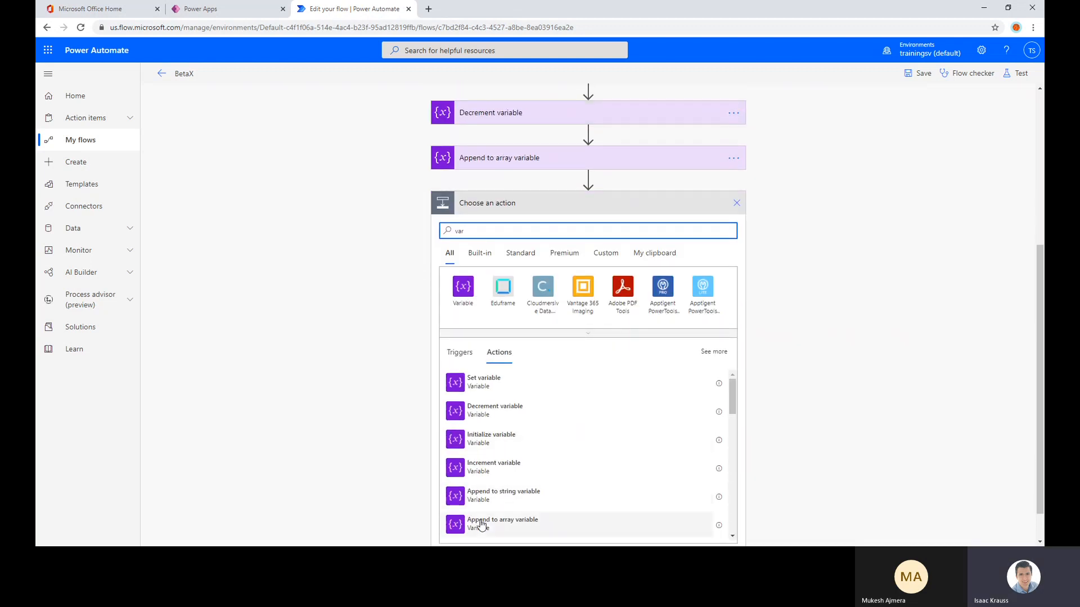
left_click(481, 524)
Set the second append action to add This is more text to ArrayOfString
left_click(534, 467)
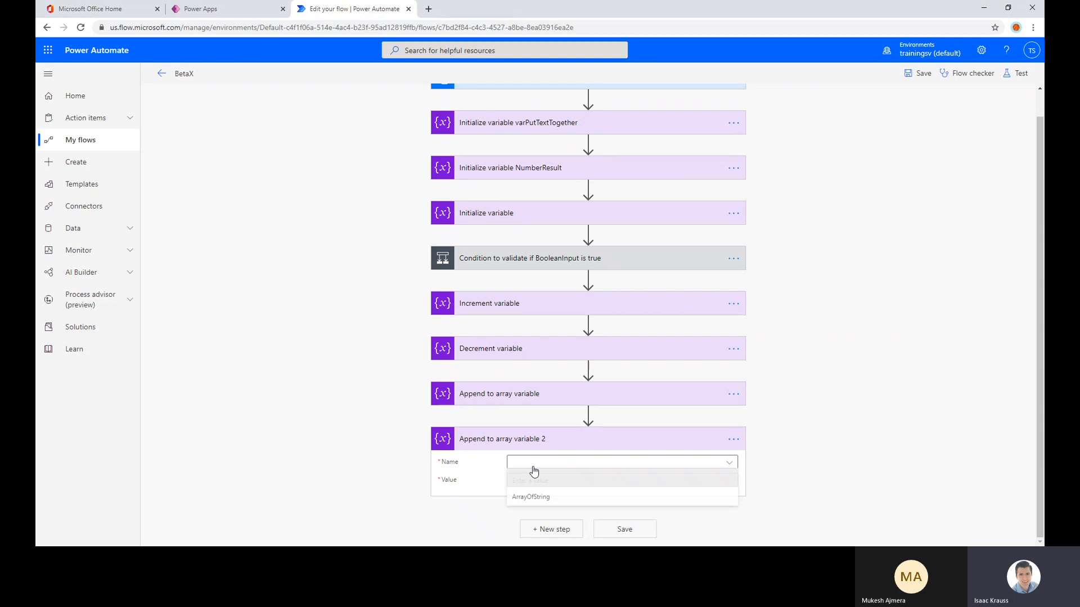
left_click(531, 497)
left_click(525, 479)
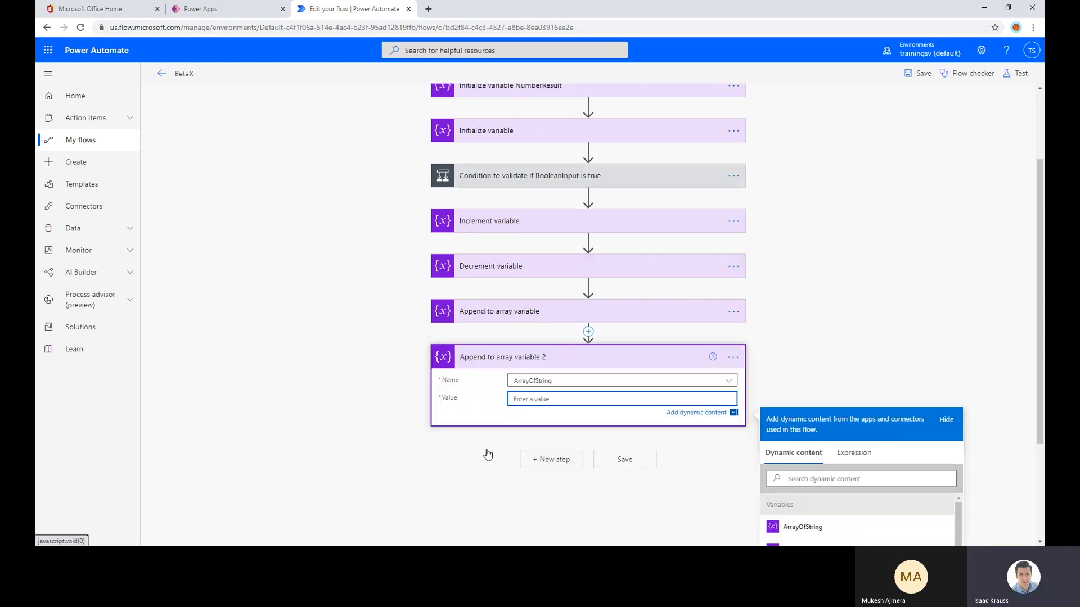
type("Th")
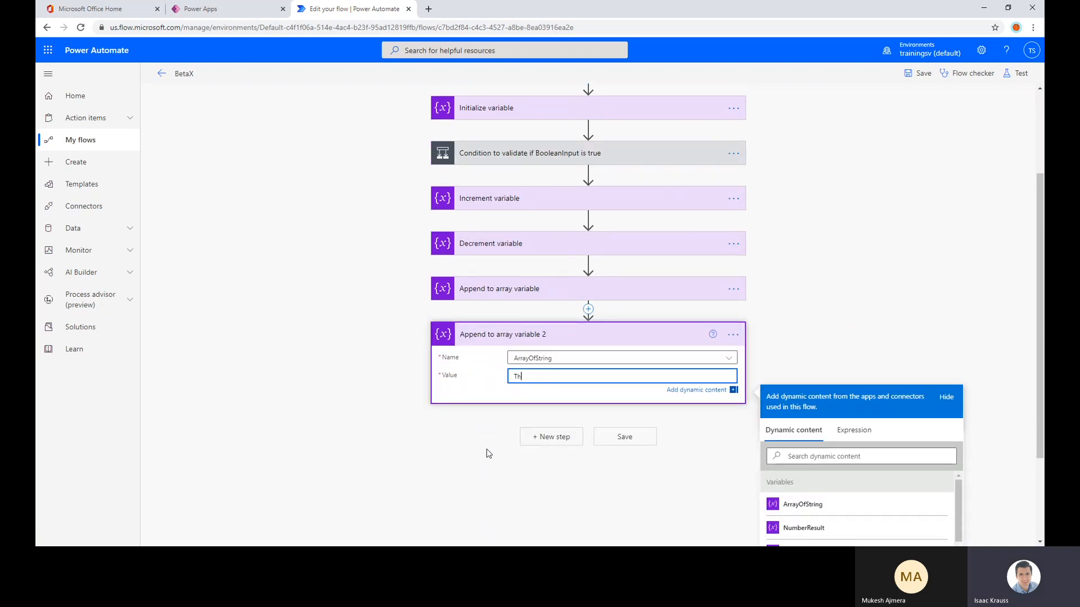
type("is is more text")
left_click(489, 453)
Add a third Append to array variable action at the flow's end that adds even more to ArrayOfString
left_click(549, 528)
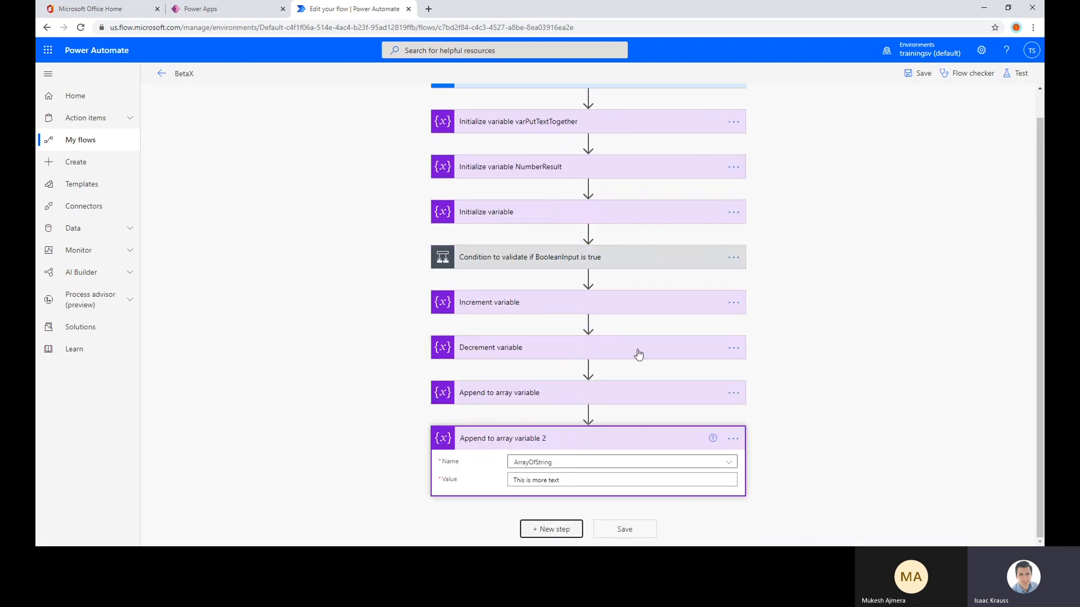
type("append arra")
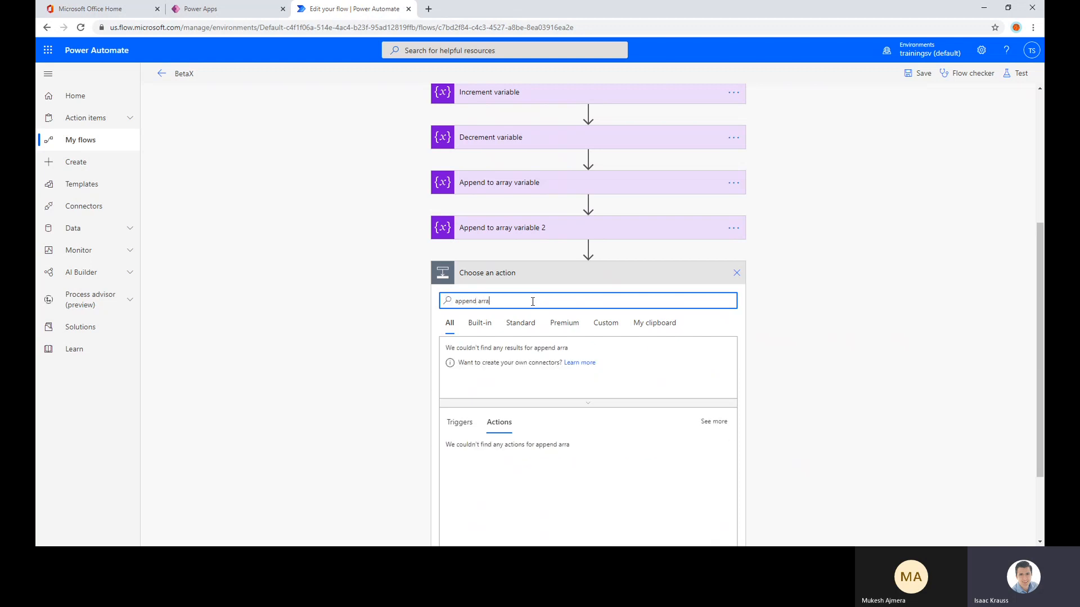
left_click(508, 461)
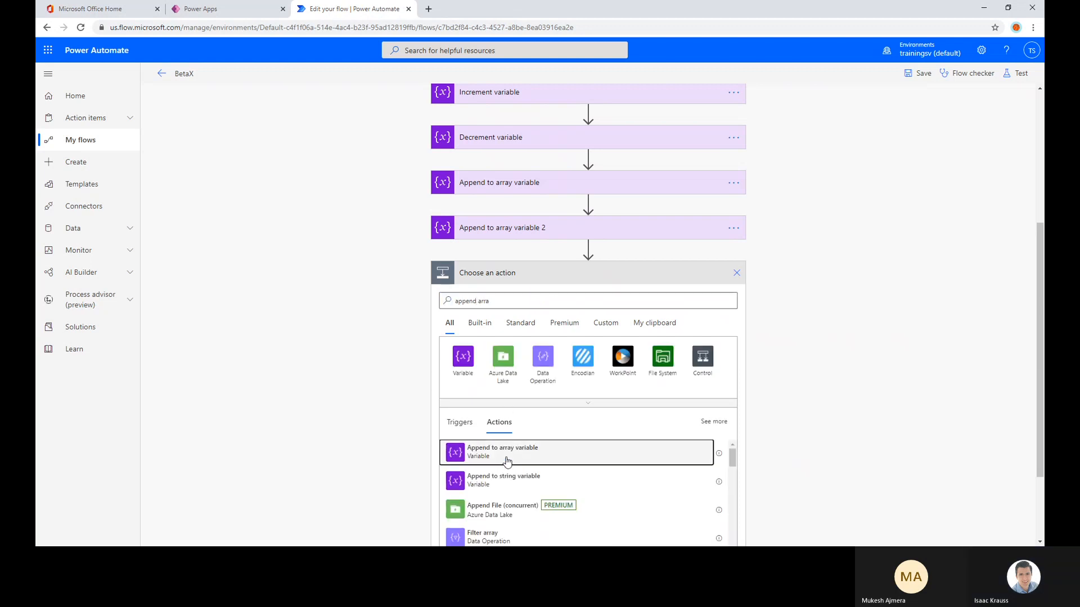
left_click(535, 463)
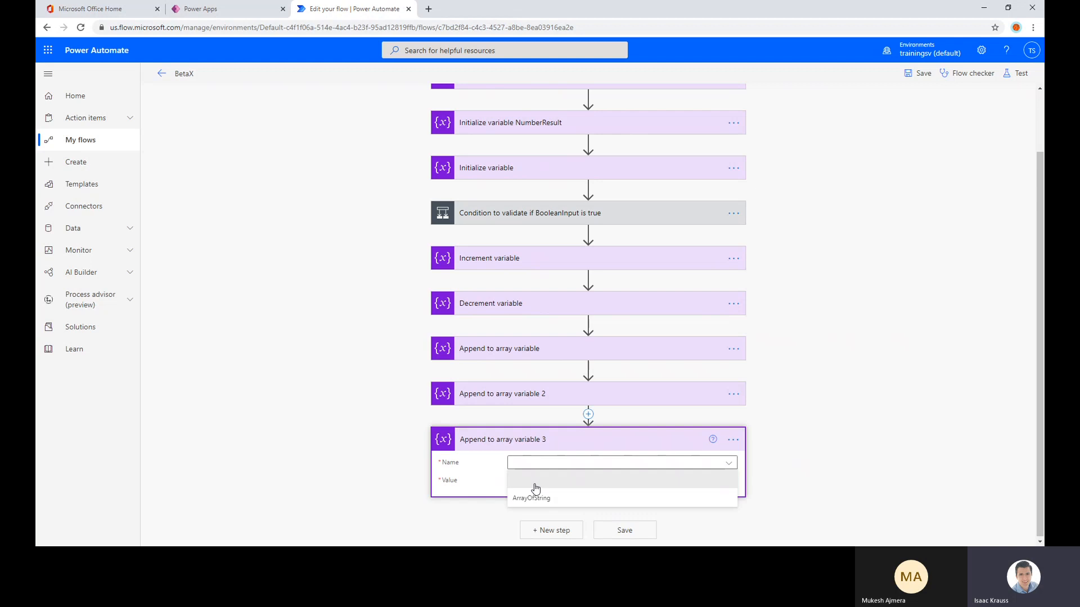
left_click(534, 498)
left_click(537, 482)
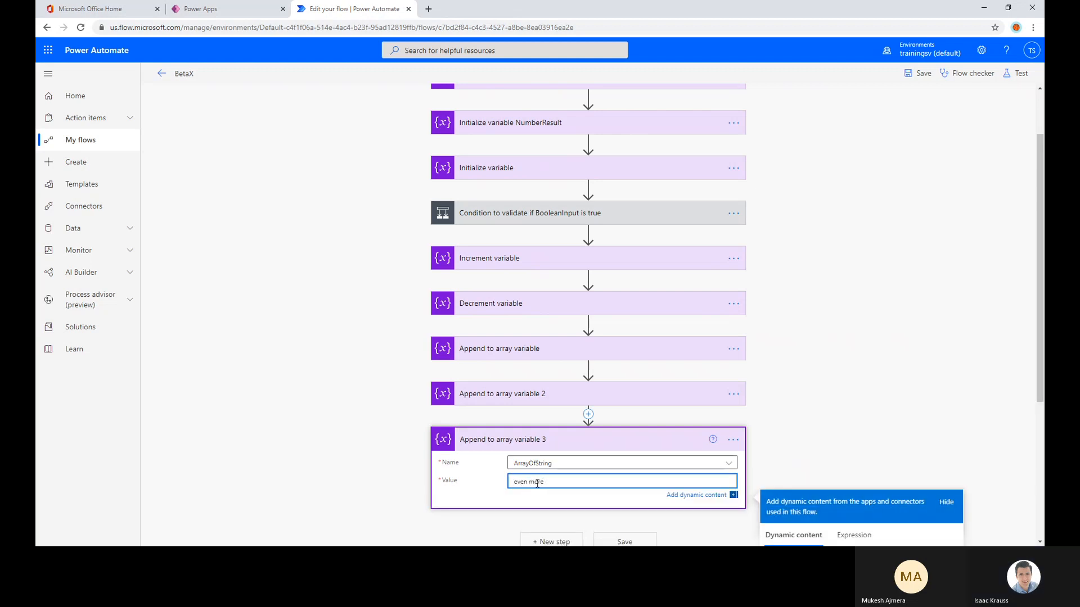
Save the flow and test it automatically with the most recent successful trigger
left_click(924, 73)
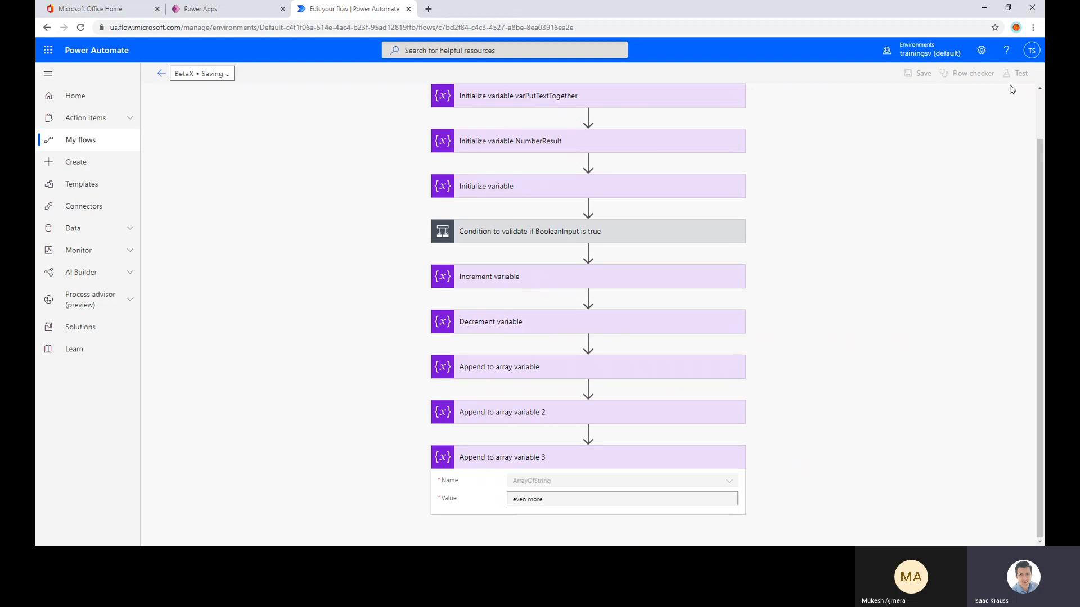
left_click(1018, 75)
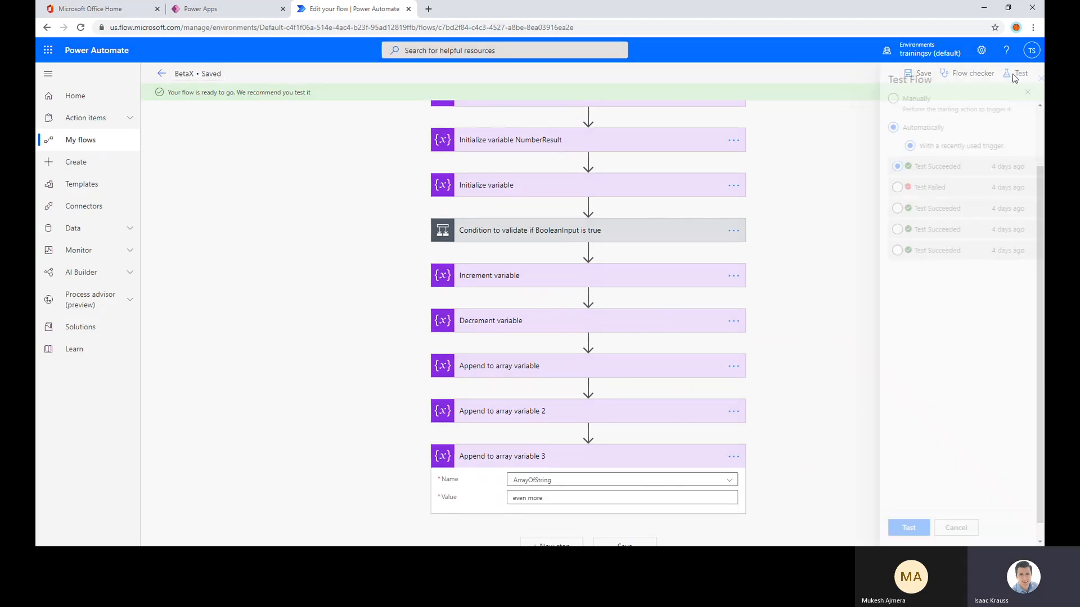
left_click(895, 528)
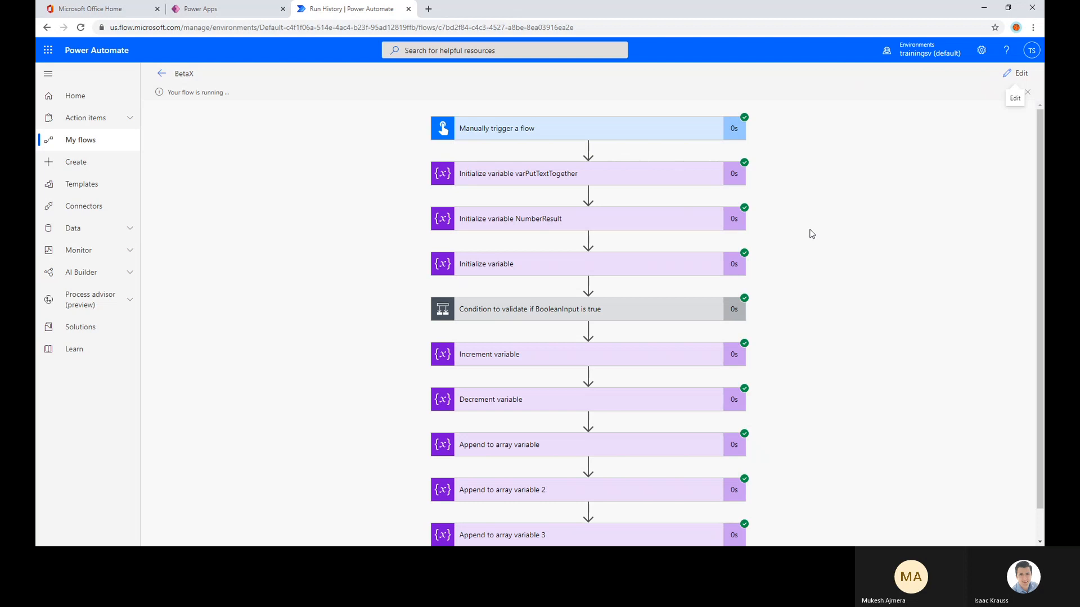
Examine the variable name and value that each of the three Append to array variable actions received in the run
scroll(812, 242, "down", 1)
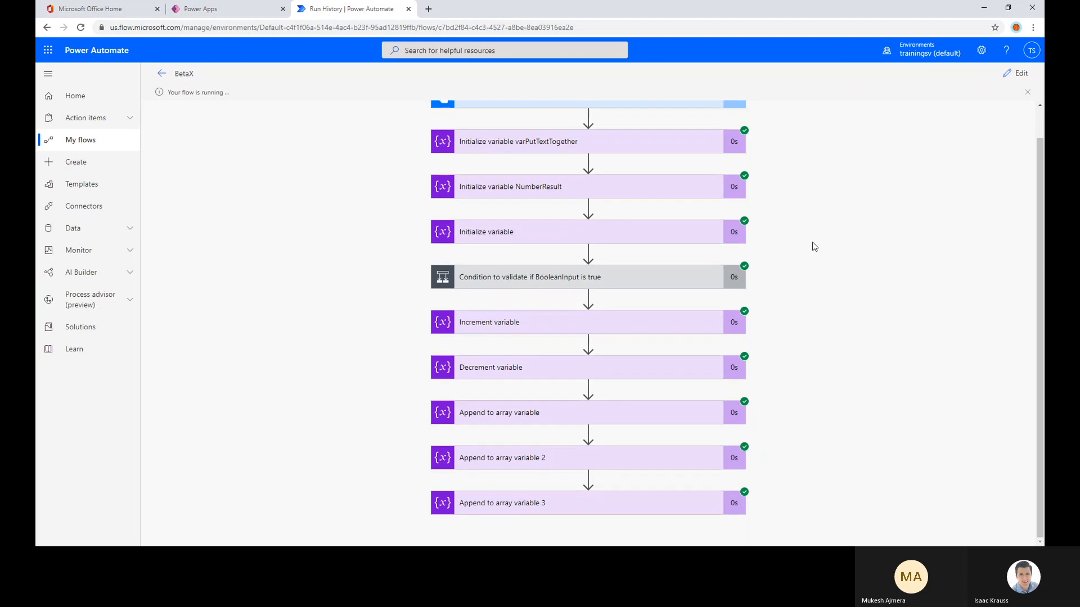
left_click(542, 419)
scroll(506, 461, "down", 2)
left_click(477, 458)
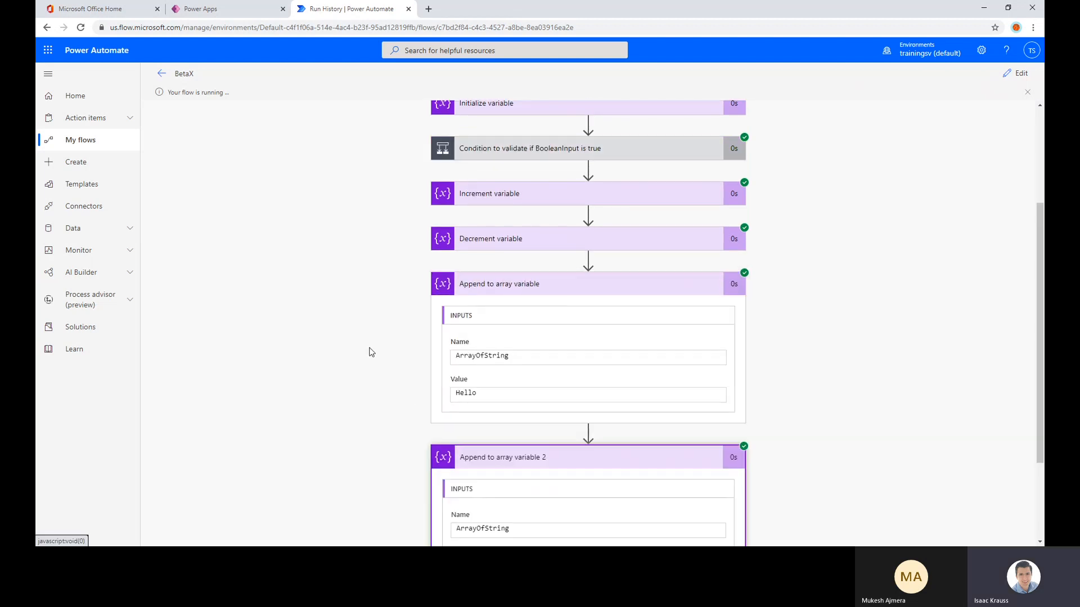
scroll(389, 350, "down", 3)
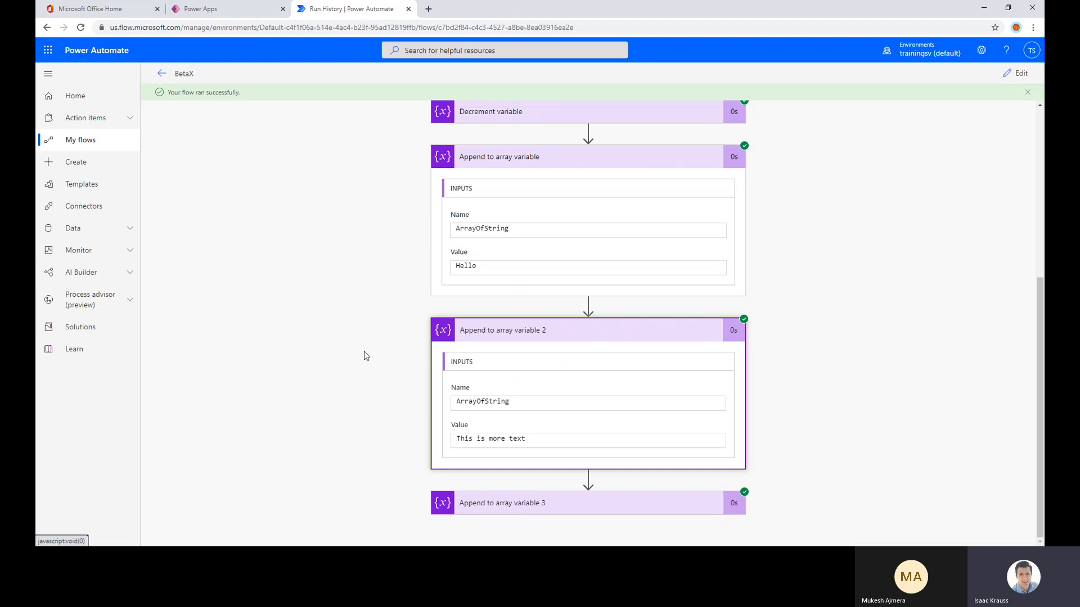
scroll(363, 350, "down", 3)
scroll(544, 249, "up", 1)
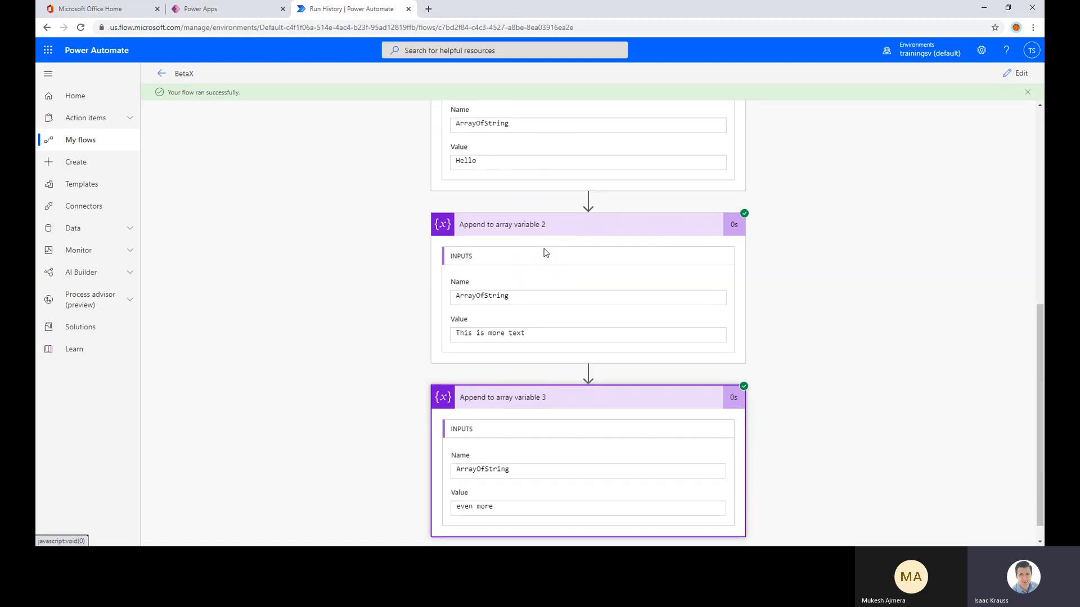
scroll(557, 244, "up", 3)
scroll(596, 341, "down", 4)
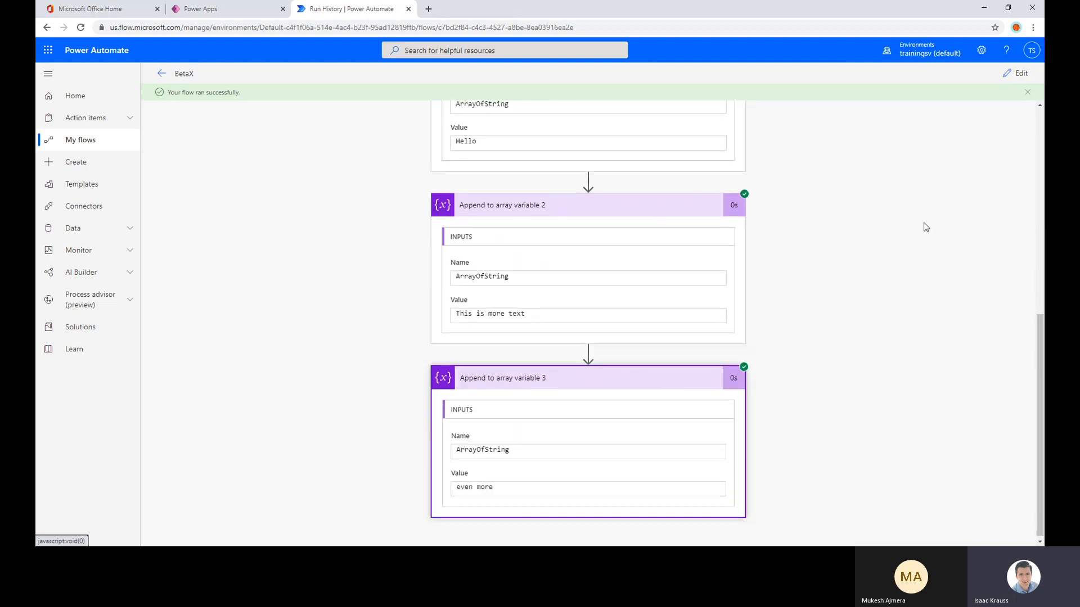
scroll(923, 223, "up", 4)
scroll(900, 197, "down", 4)
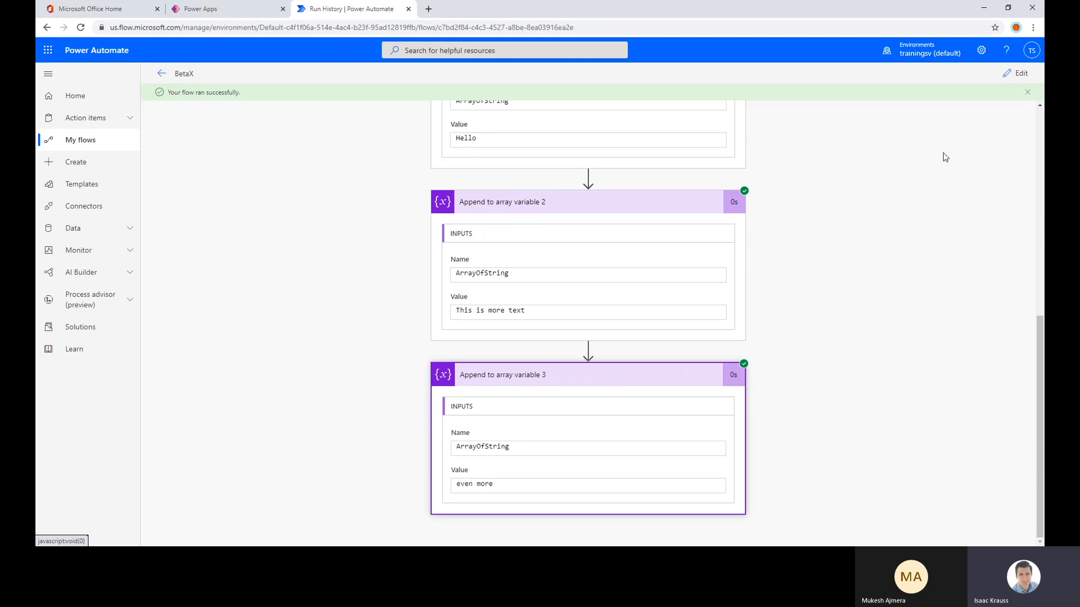
Return to editing the flow and start a new step after the third append action
left_click(1015, 74)
scroll(779, 347, "down", 2)
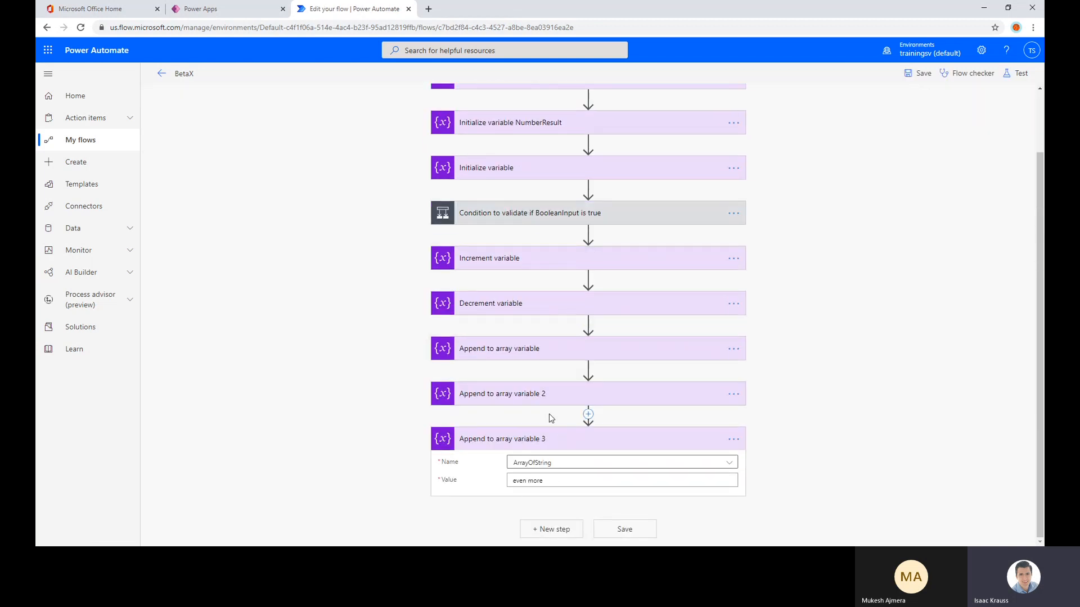
left_click(562, 533)
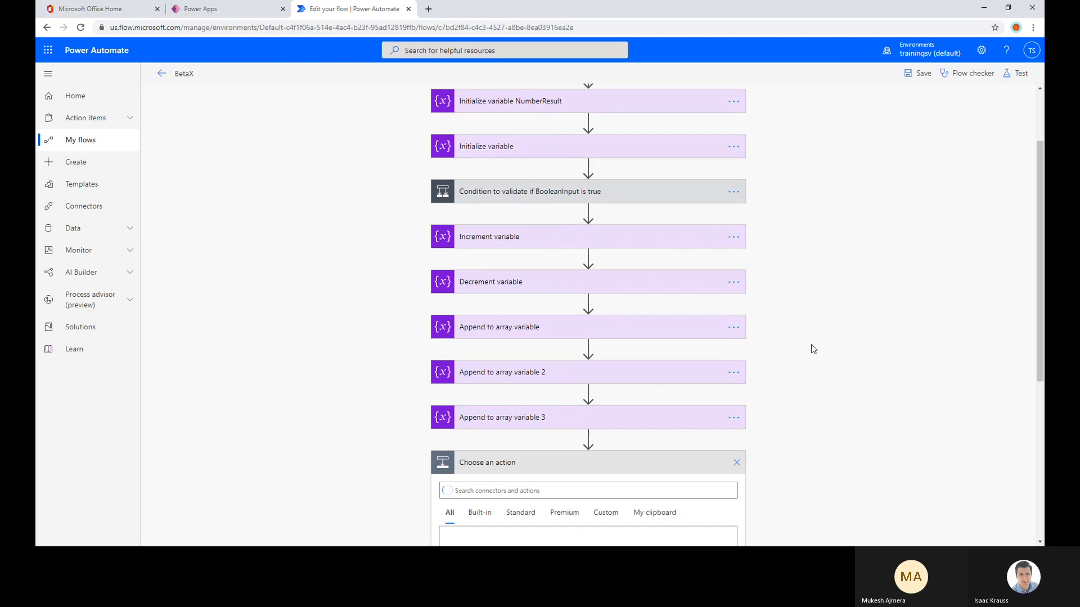
scroll(811, 344, "down", 2)
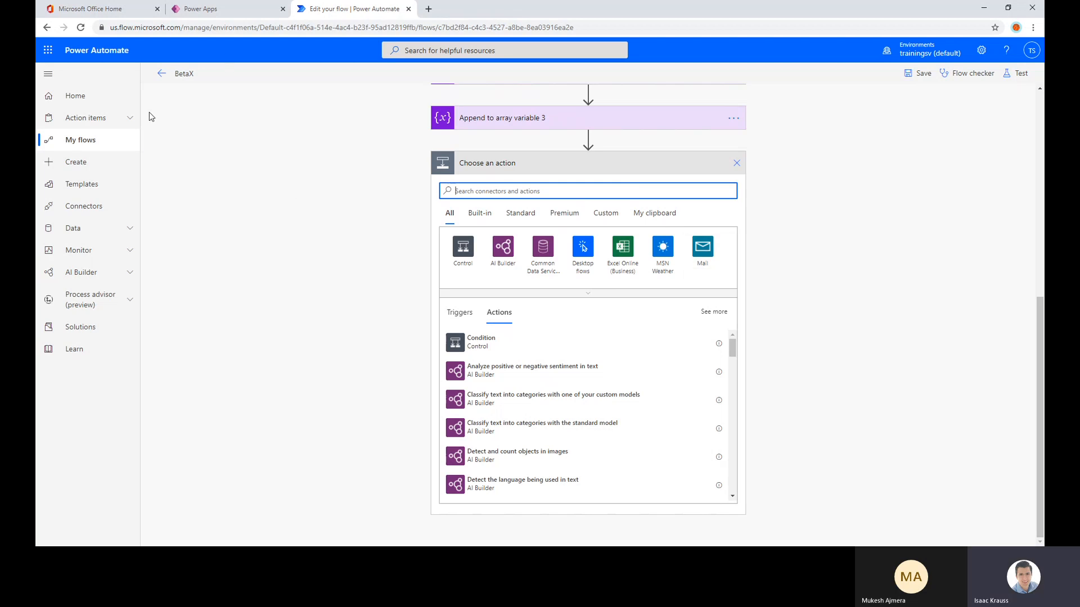
Open the Outlook inbox from Office Home to check its messages, and return to the flow editor in Power Automate
left_click(93, 12)
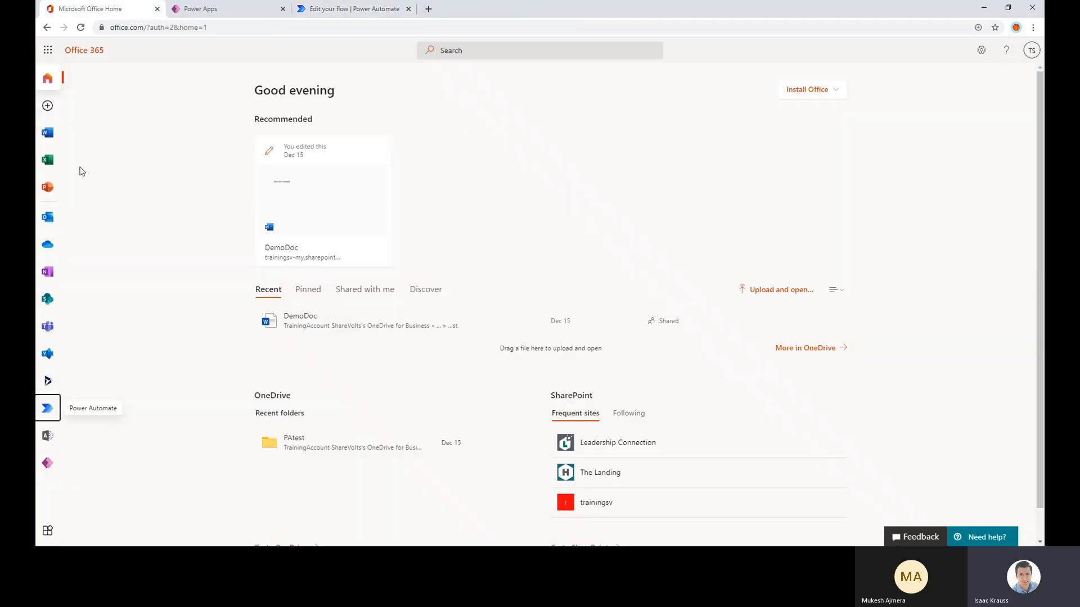
left_click(46, 225)
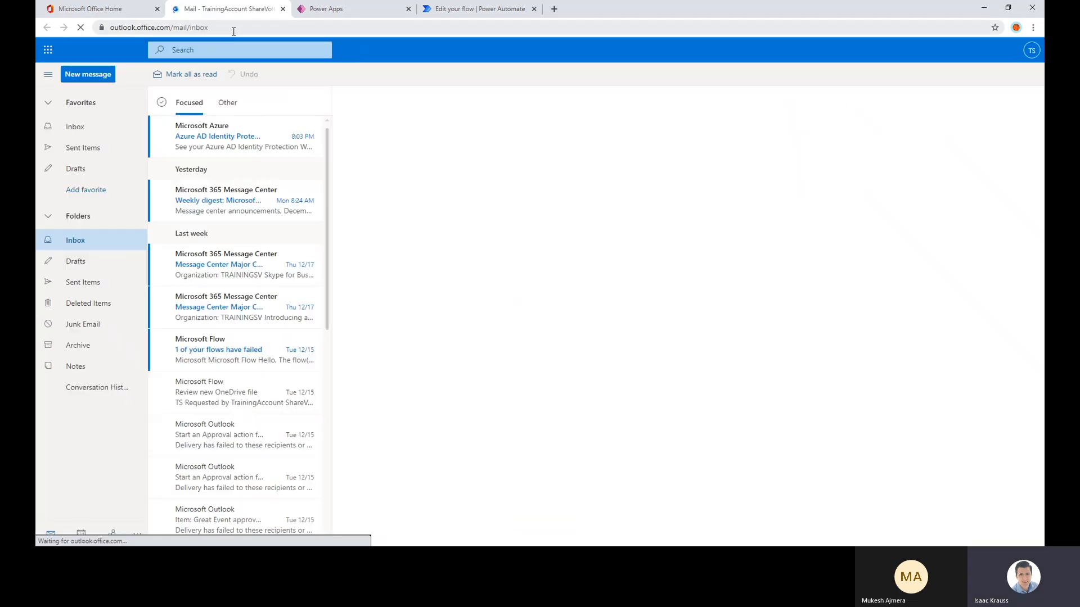
left_click(217, 344)
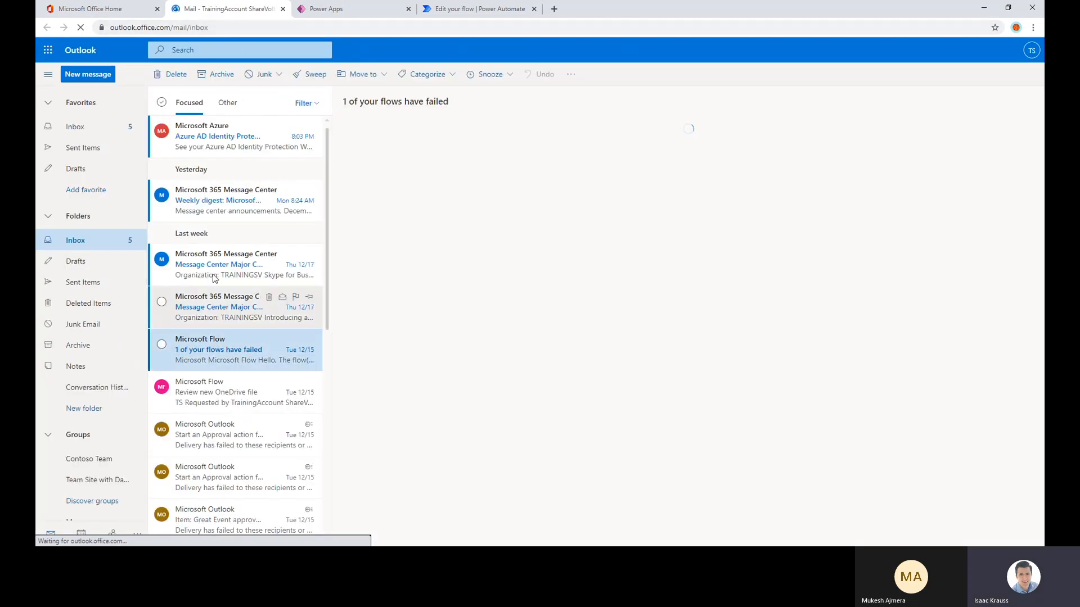
left_click(218, 265)
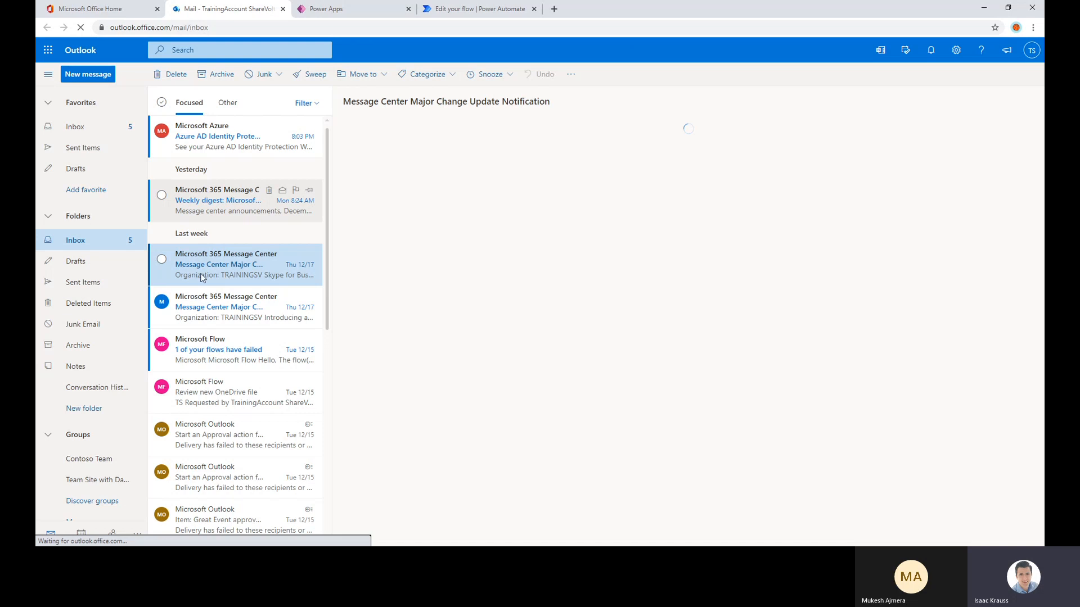
left_click(484, 16)
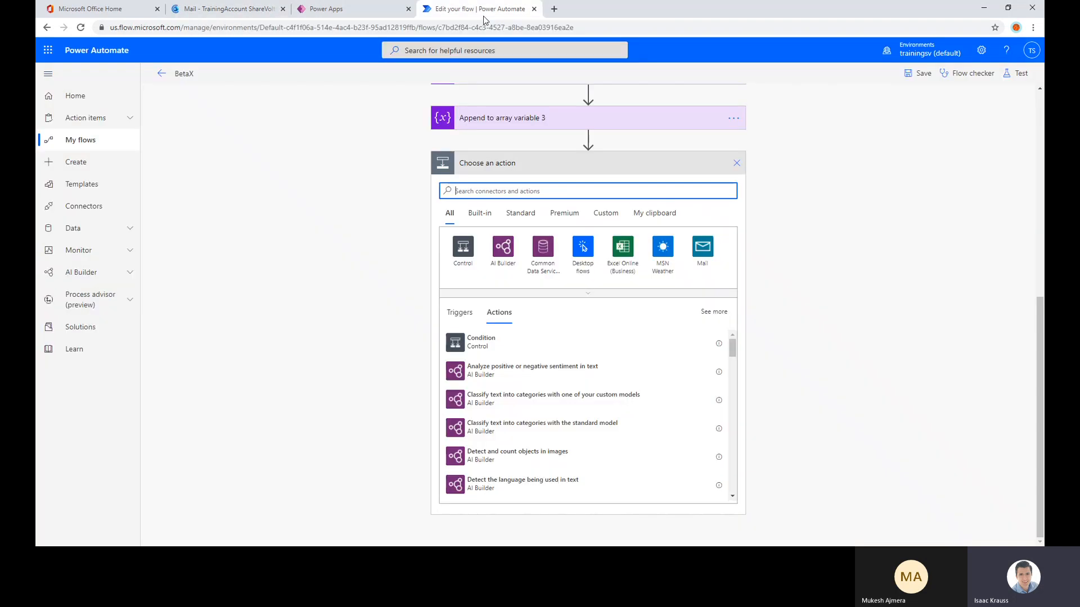
Add a Send an email notification (V3) action, accept the Mail connection terms, and choose the training account as recipient
left_click(711, 248)
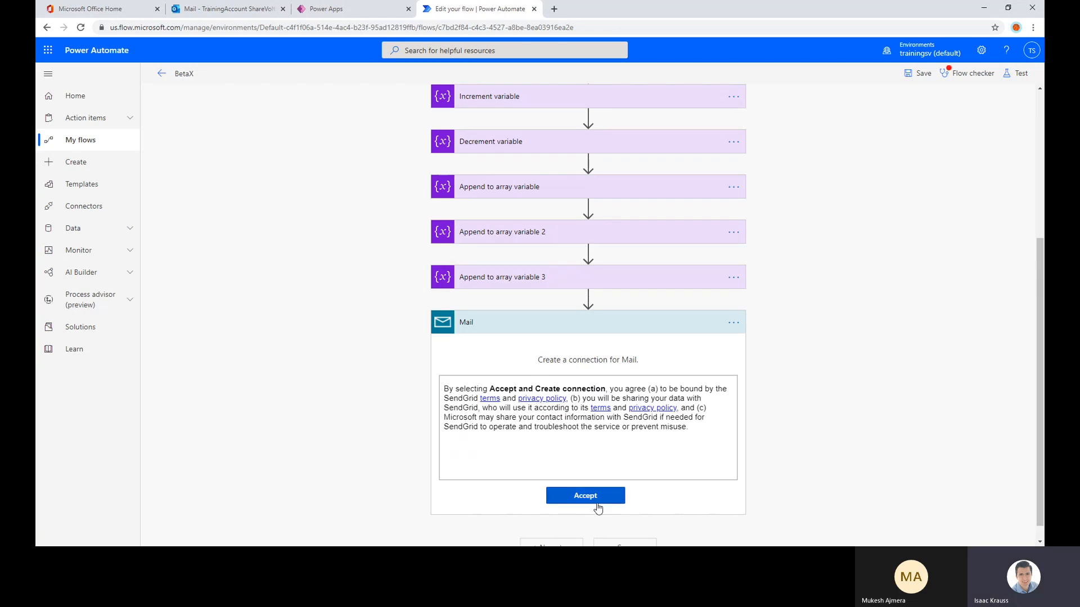
left_click(596, 502)
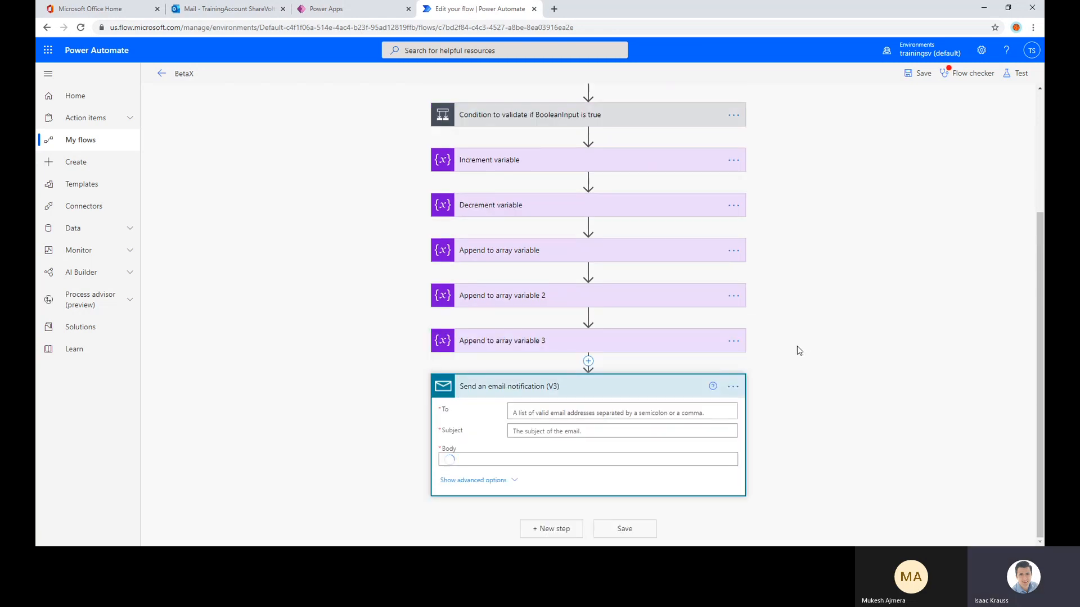
left_click(554, 401)
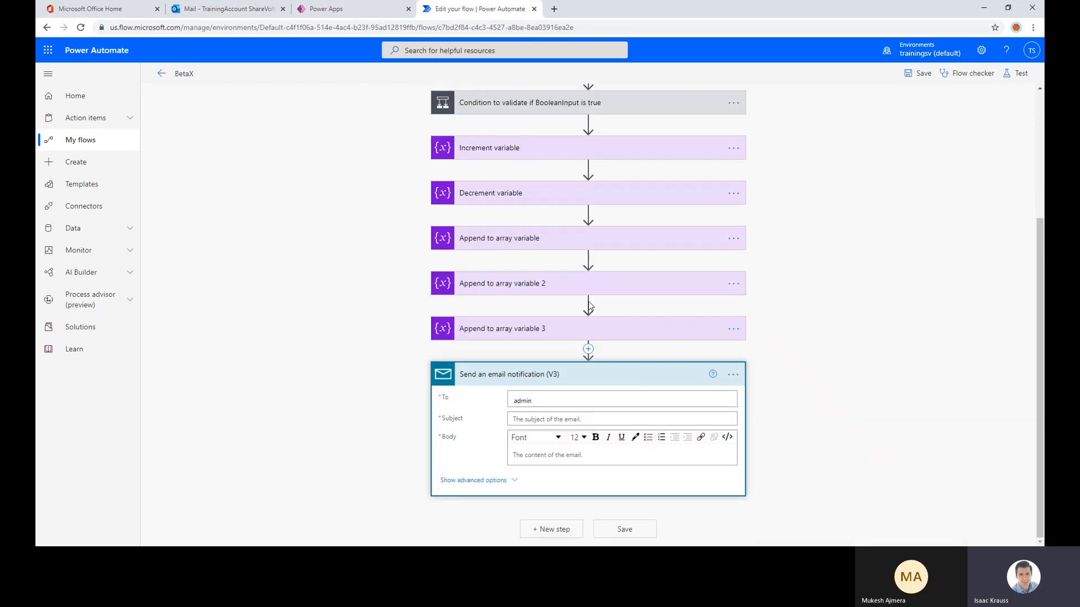
left_click(546, 414)
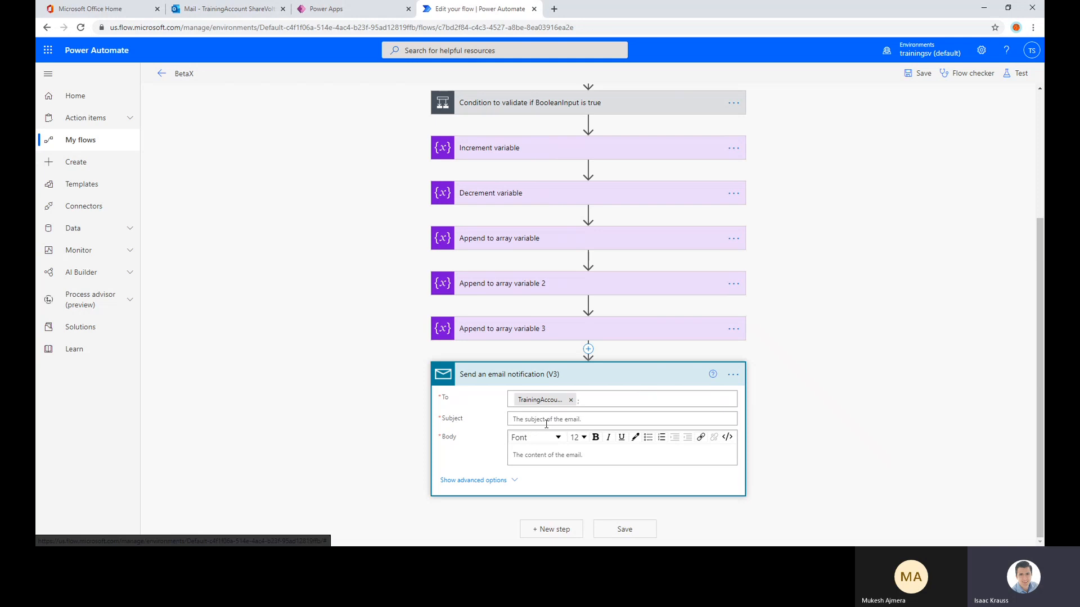
Set the email notification's subject to Test Flow Output
left_click(547, 420)
type("T")
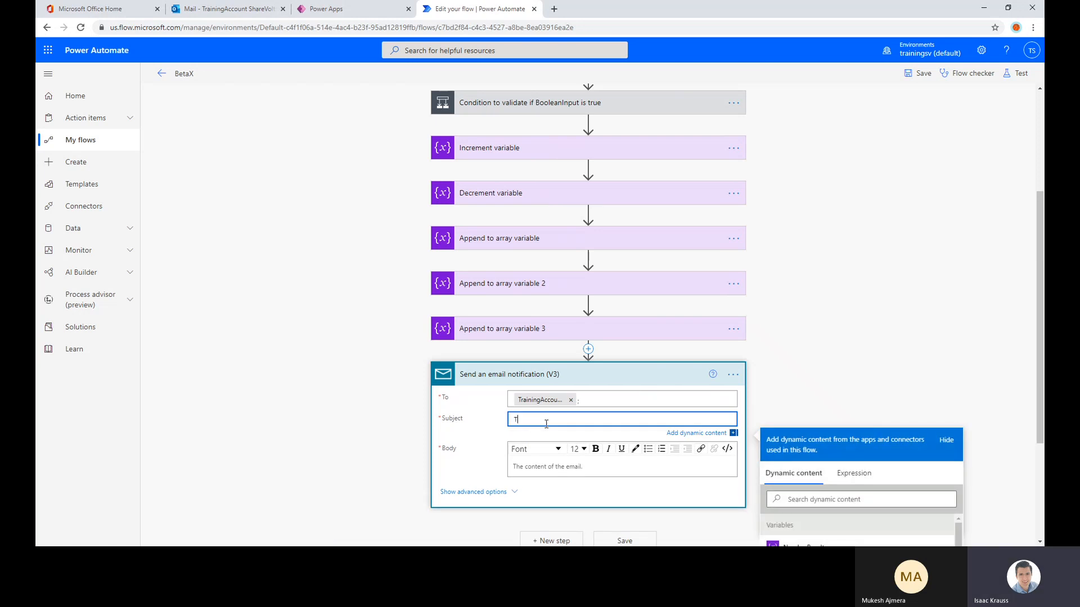
type("est Flow Output")
scroll(546, 424, "down", 3)
Examine the variables and trigger inputs offered as dynamic content for the email notification's body
left_click(593, 466)
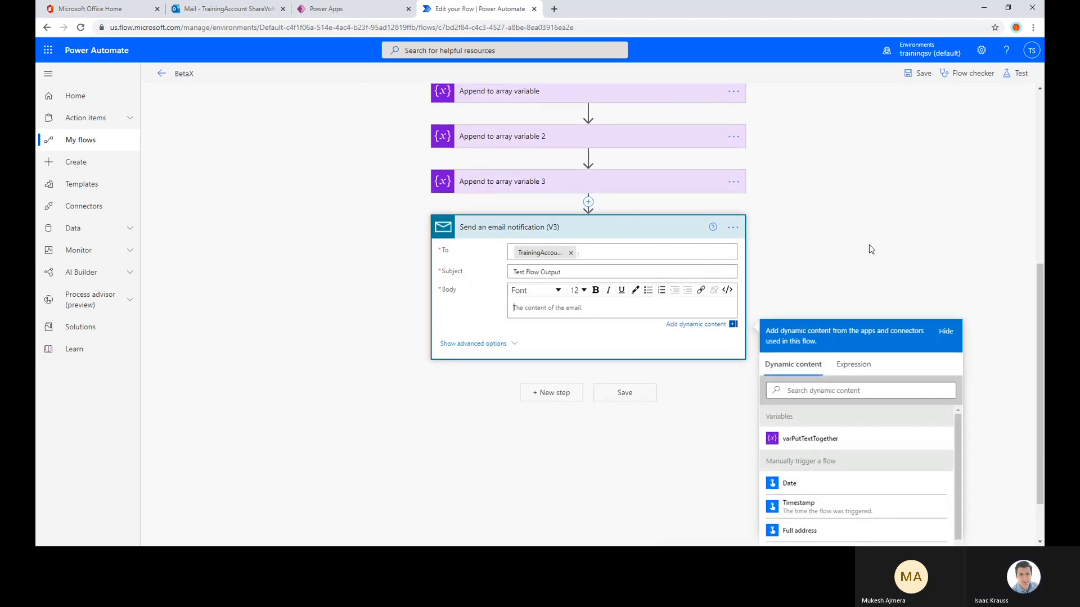
scroll(878, 236, "down", 1)
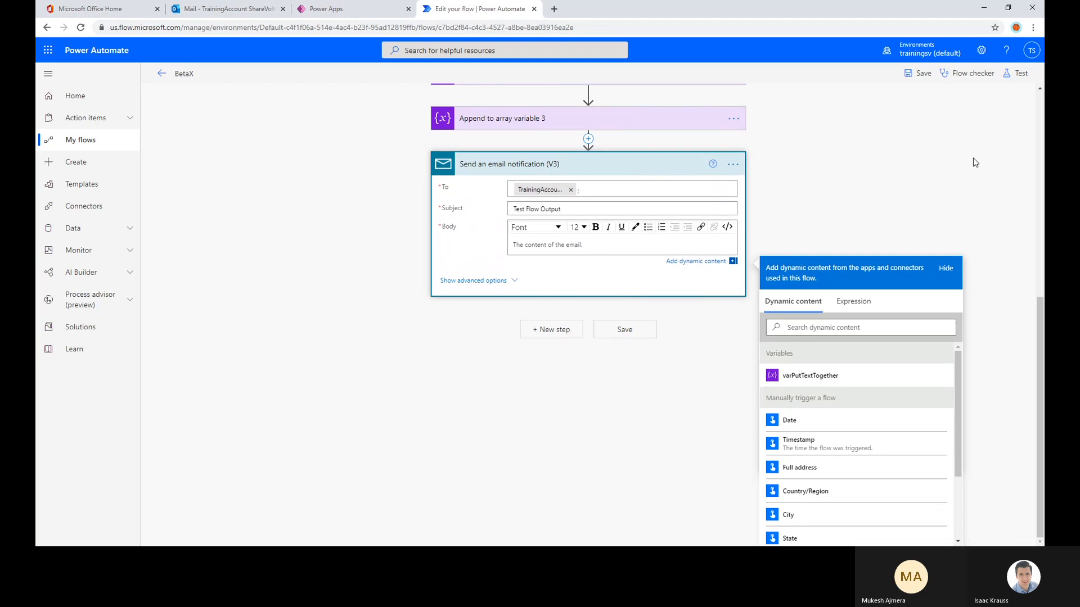
scroll(880, 162, "up", 2)
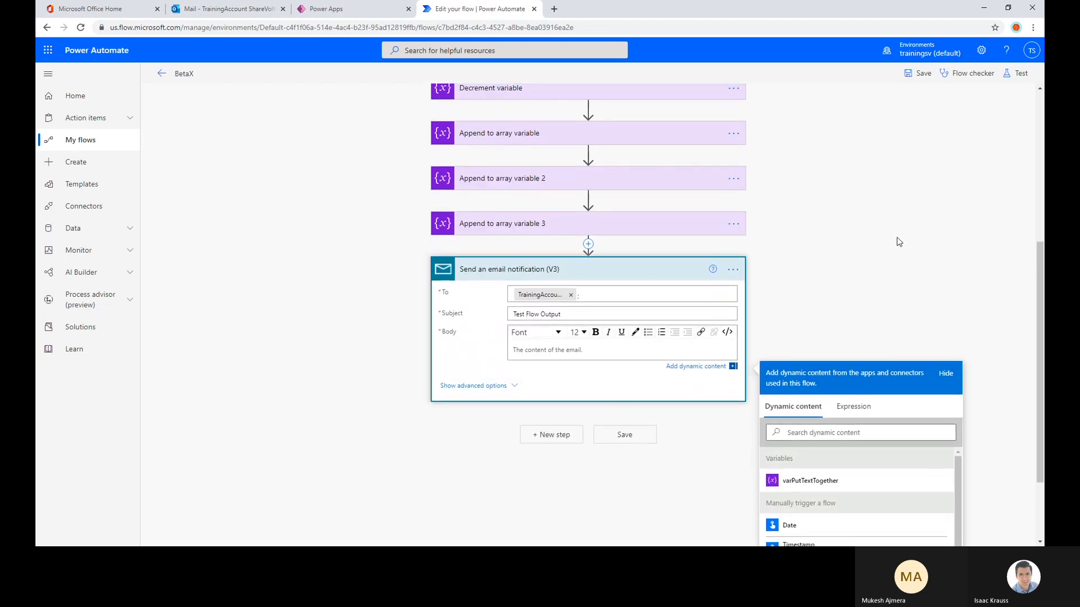
scroll(886, 182, "down", 1)
scroll(872, 180, "down", 1)
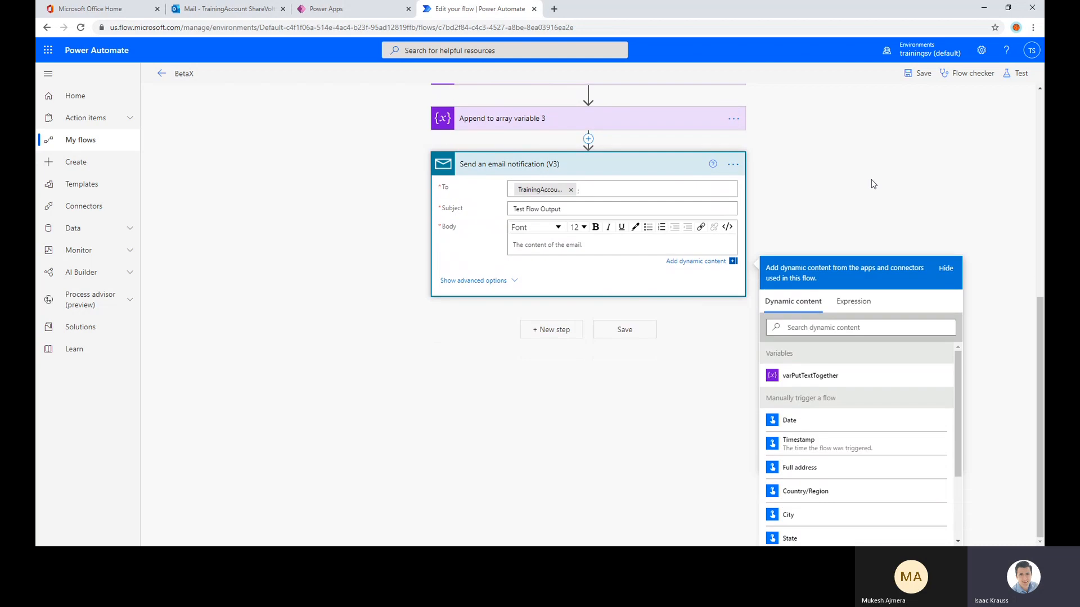
scroll(888, 427, "down", 2)
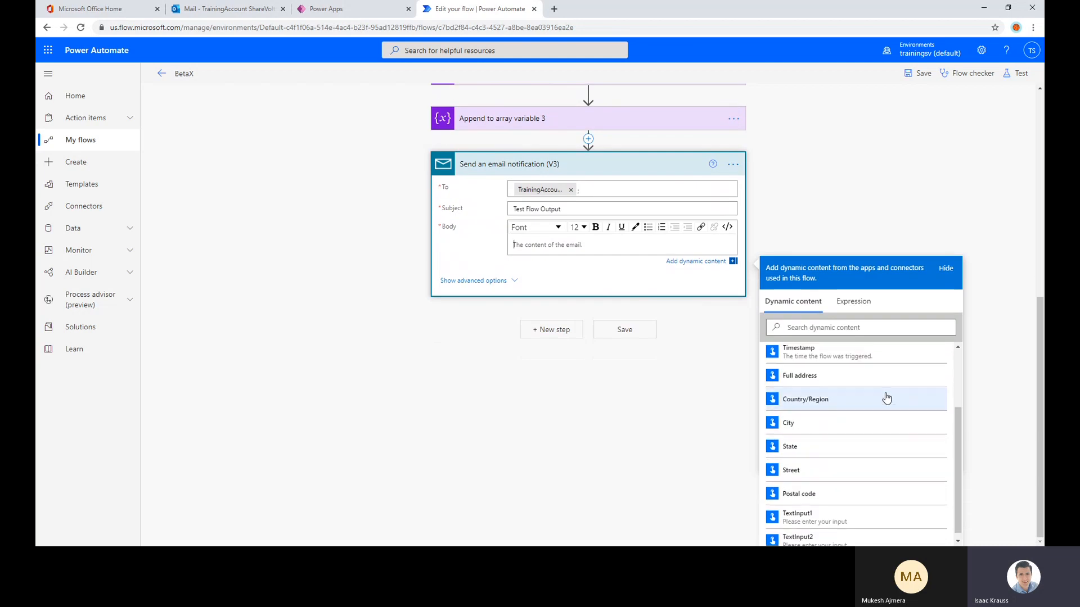
scroll(884, 395, "up", 4)
scroll(981, 299, "down", 2)
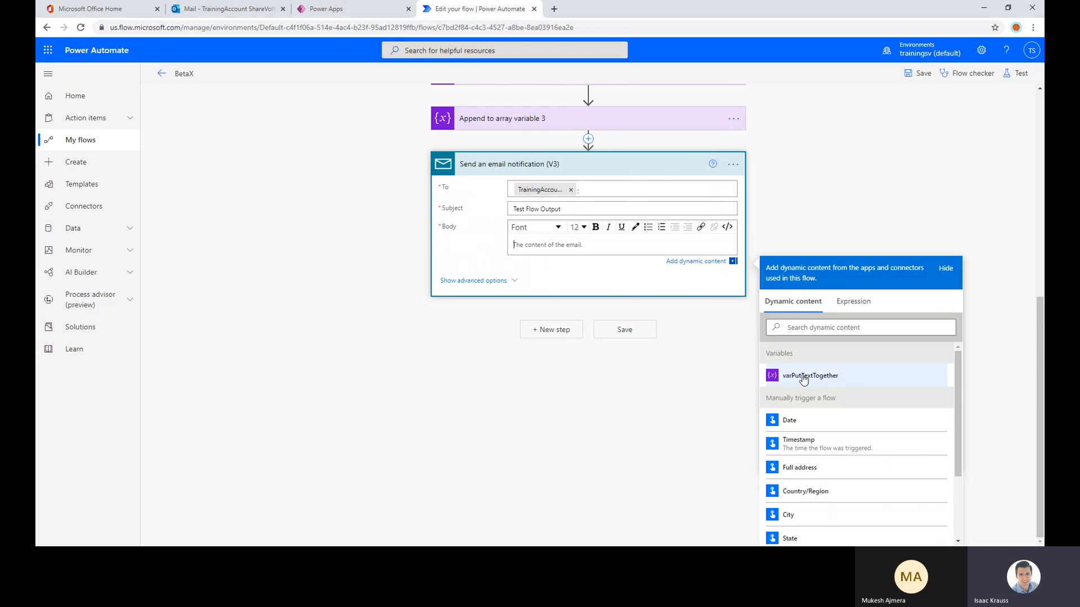
scroll(791, 376, "up", 1)
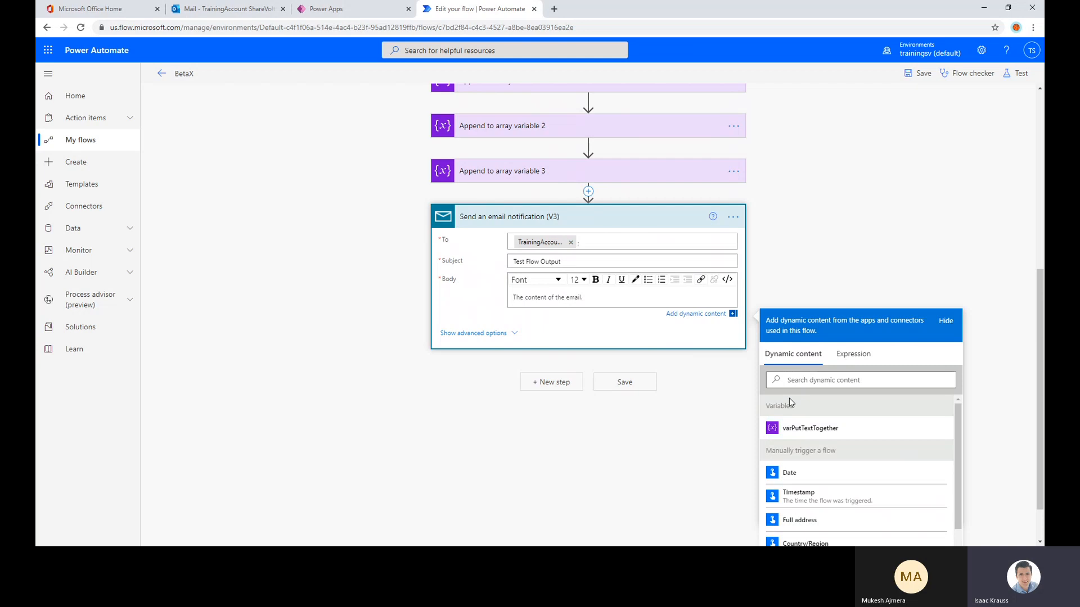
left_click(569, 298)
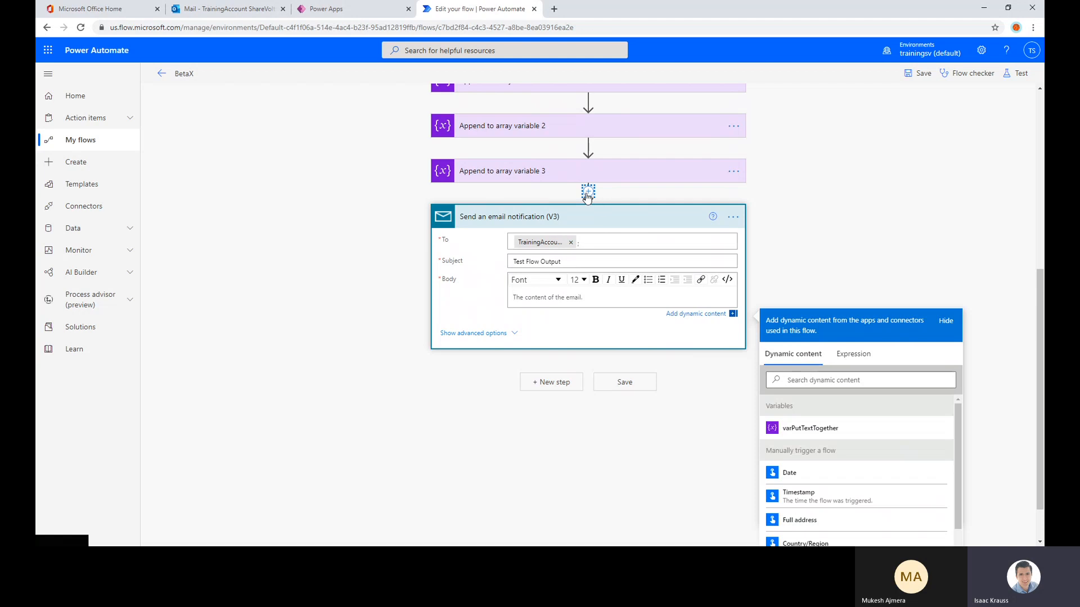
Insert a Join data operation between Append to array variable 3 and the email notification
scroll(587, 202, "up", 3)
left_click(587, 349)
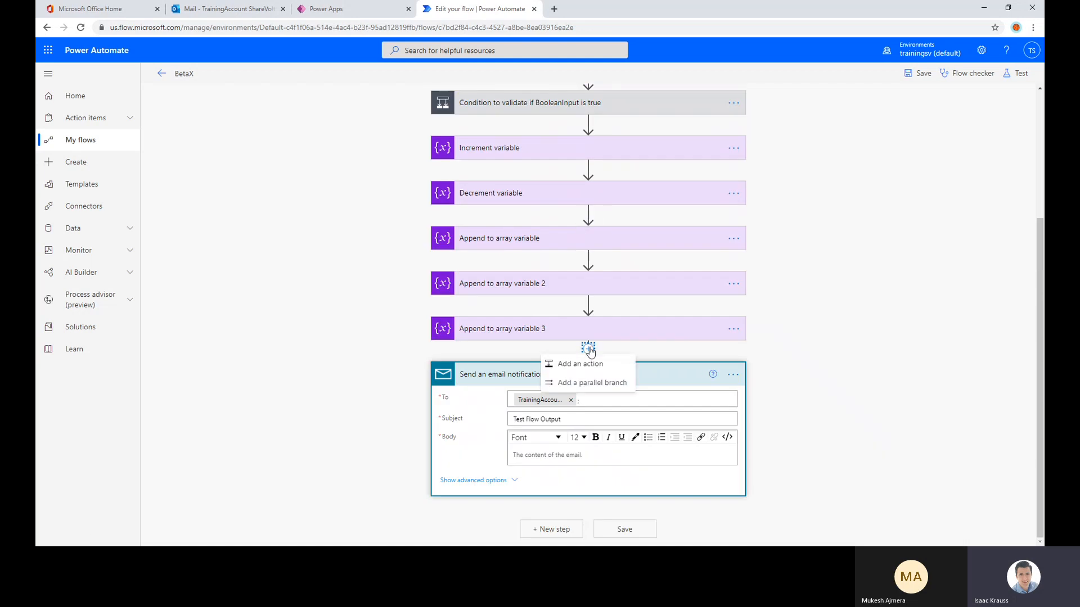
left_click(611, 361)
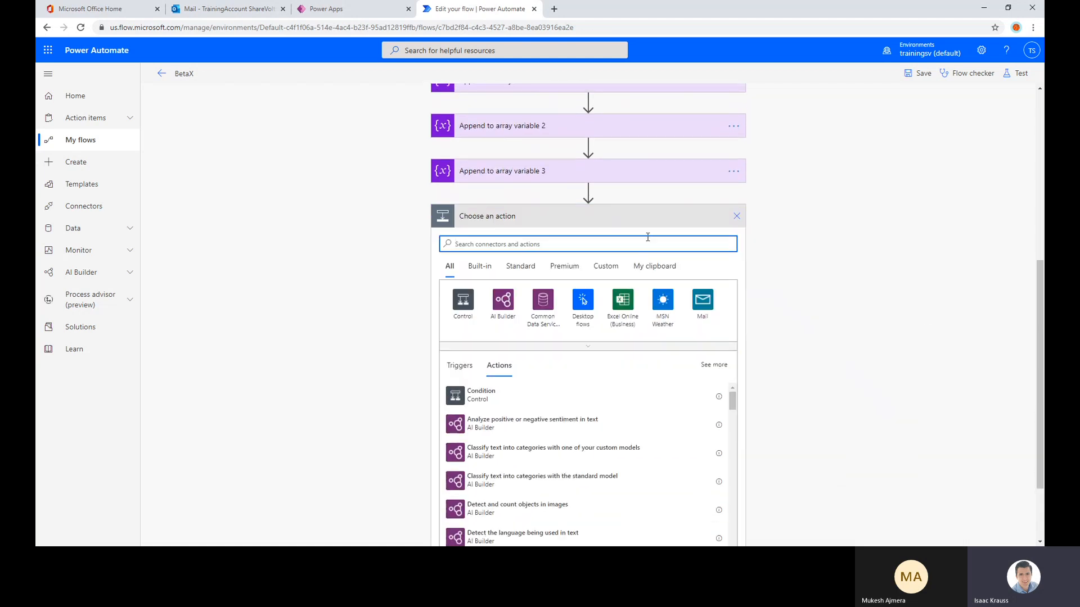
type("array")
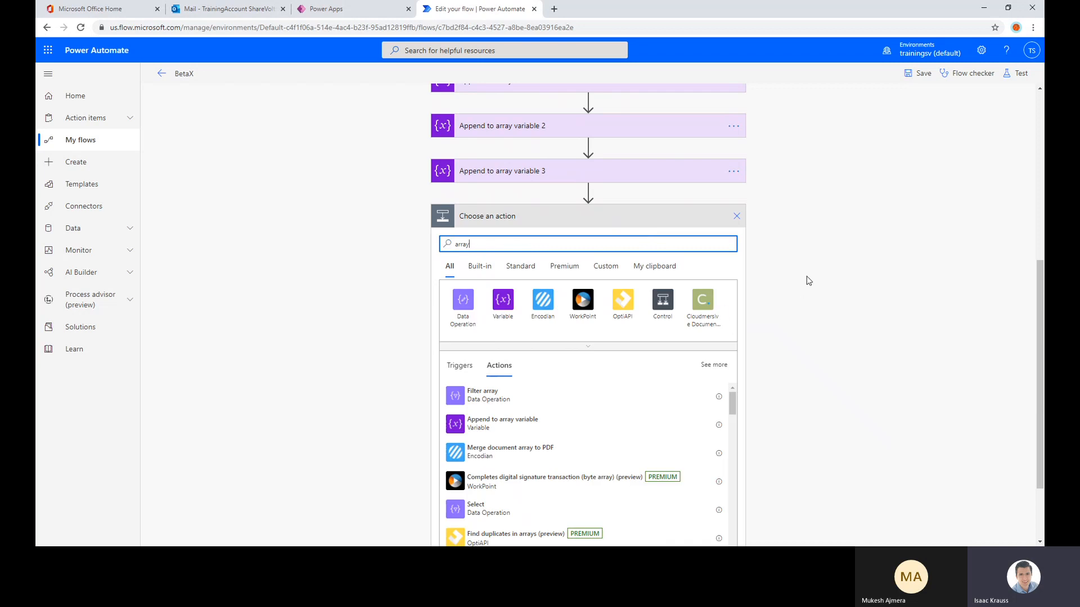
scroll(806, 280, "down", 1)
scroll(579, 355, "down", 1)
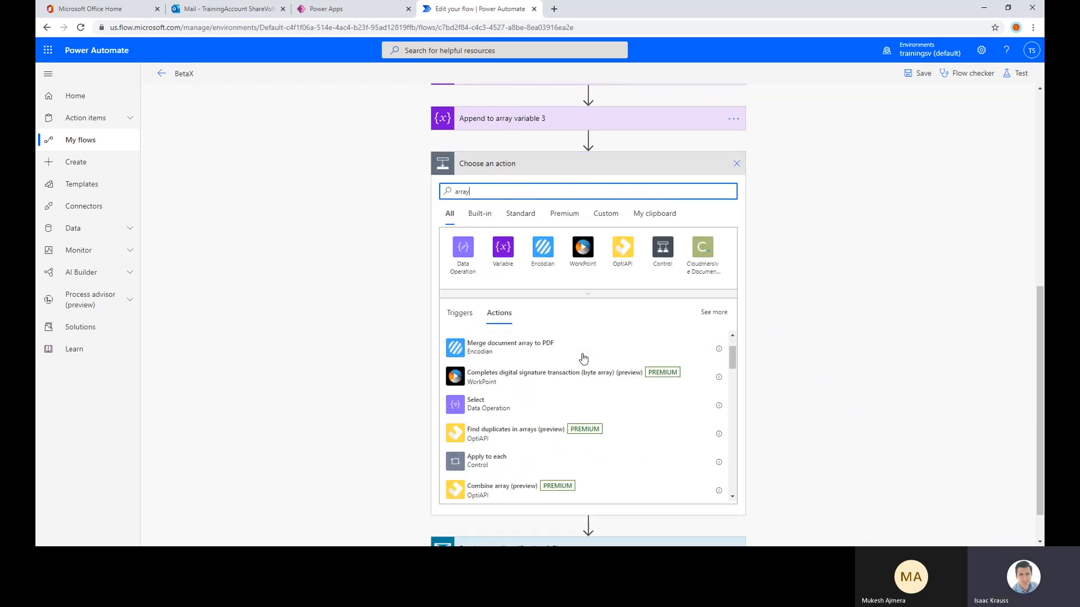
left_click(475, 263)
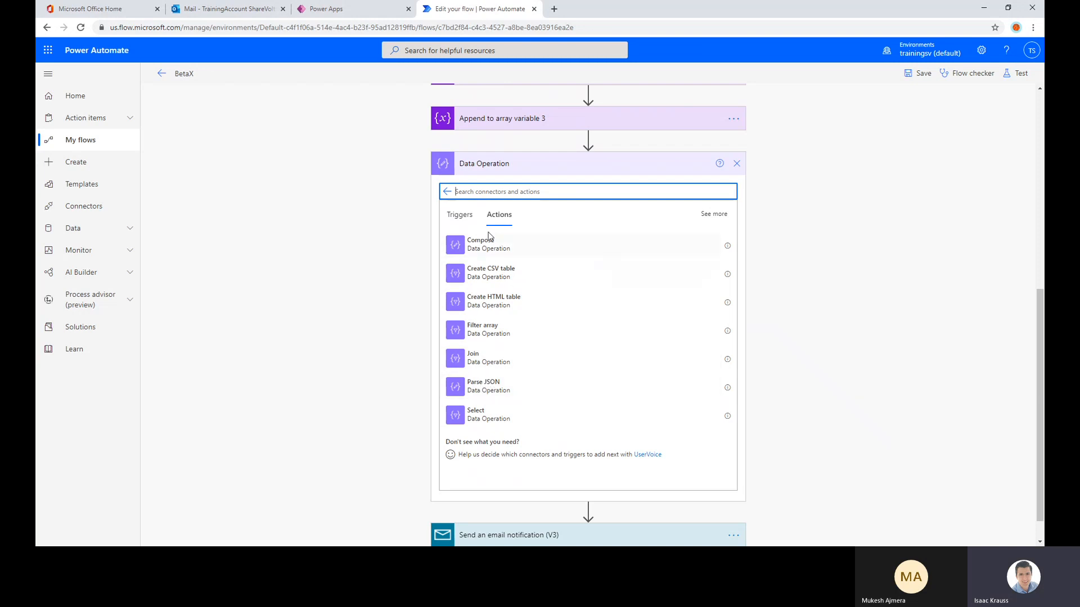
left_click(491, 356)
Set the Join action to take its items from ArrayOfString and join them with a comma
left_click(528, 414)
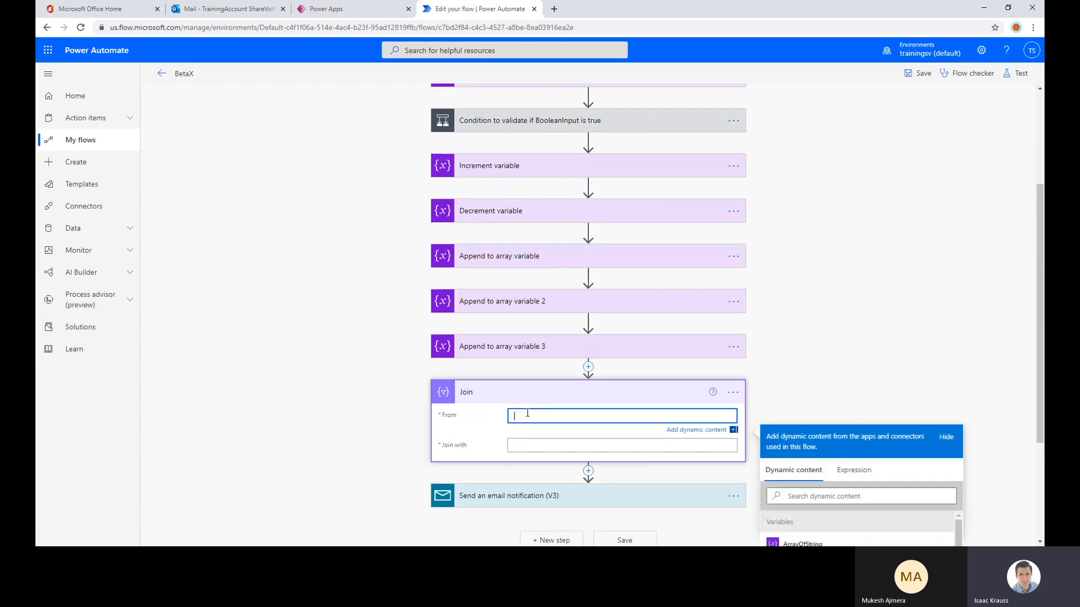
scroll(813, 346, "down", 2)
left_click(878, 442)
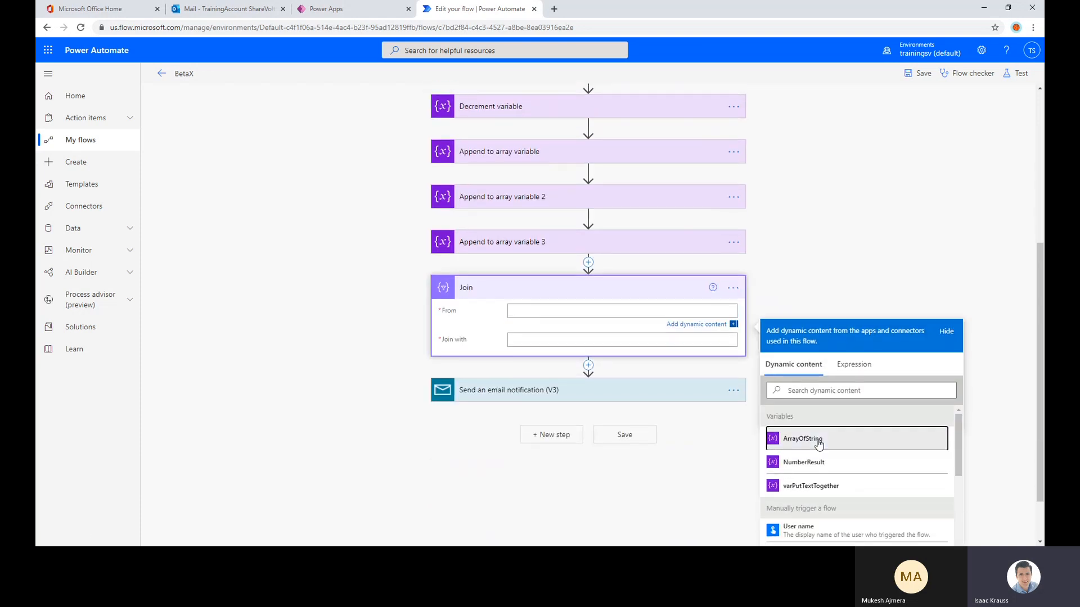
left_click(589, 342)
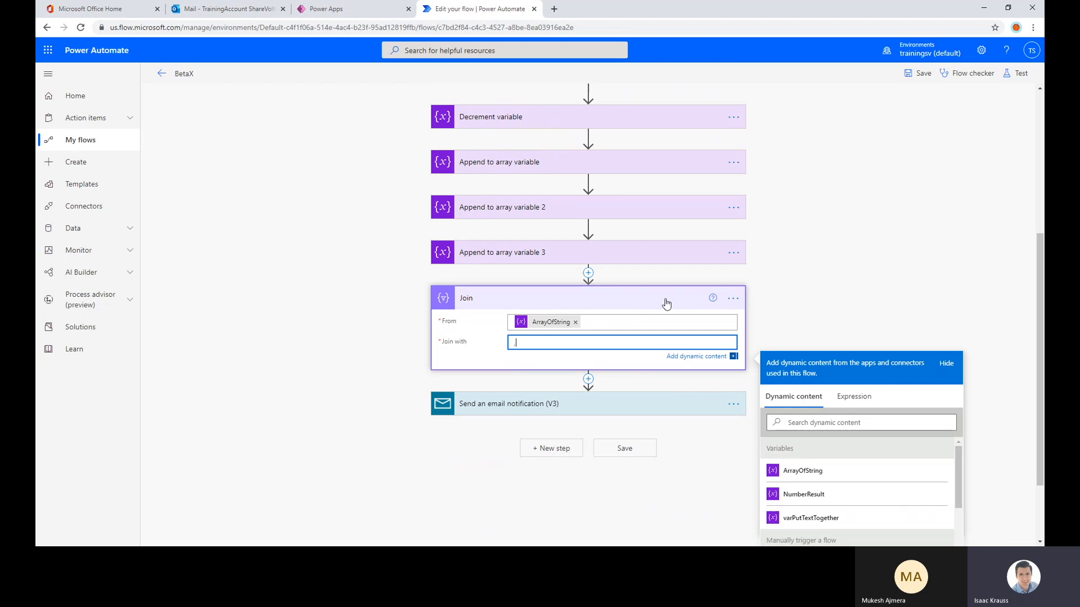
type(",")
left_click(813, 298)
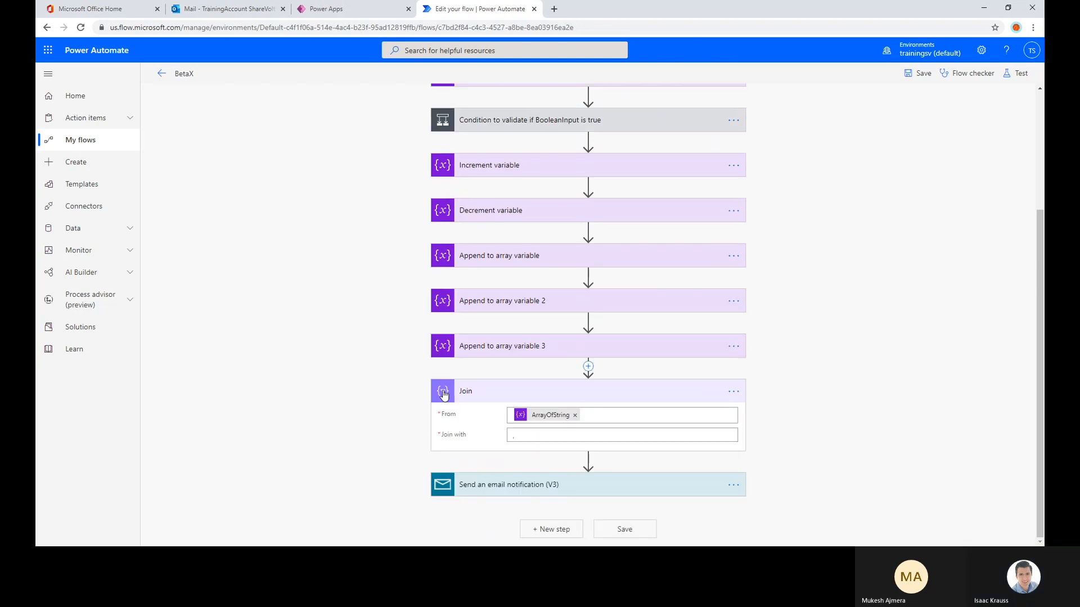
left_click(522, 439)
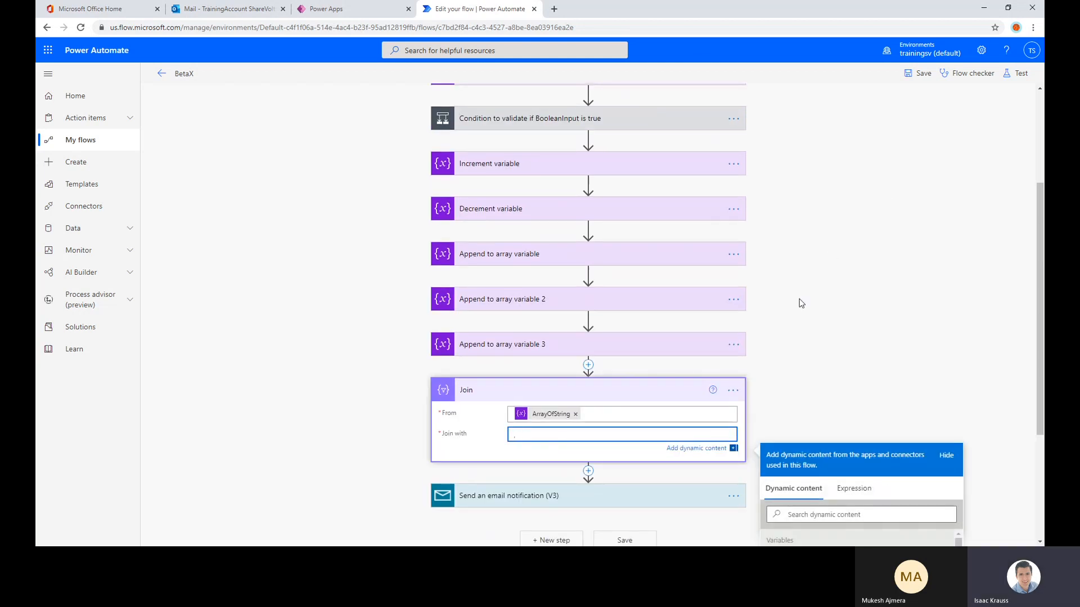
Rename the Join action as Array to String and save the flow
left_click(733, 391)
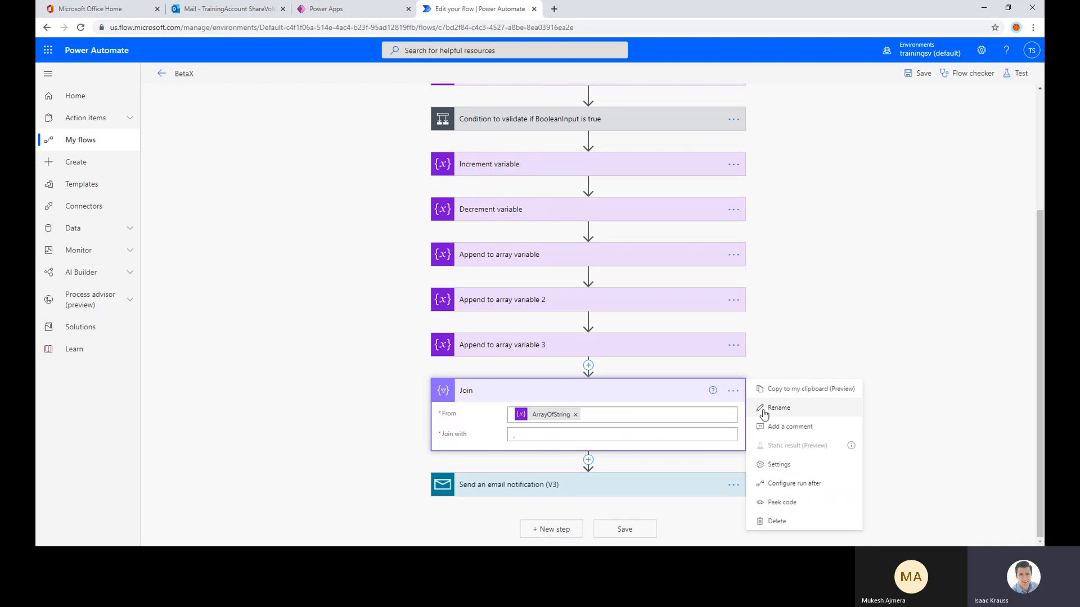
left_click(762, 411)
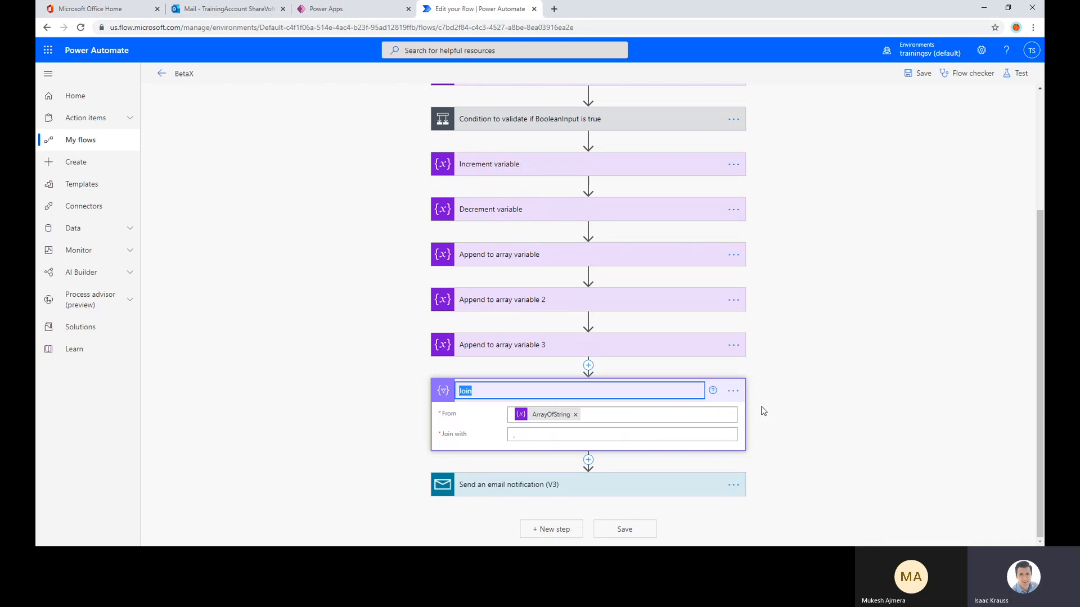
type("Array to String")
left_click(754, 410)
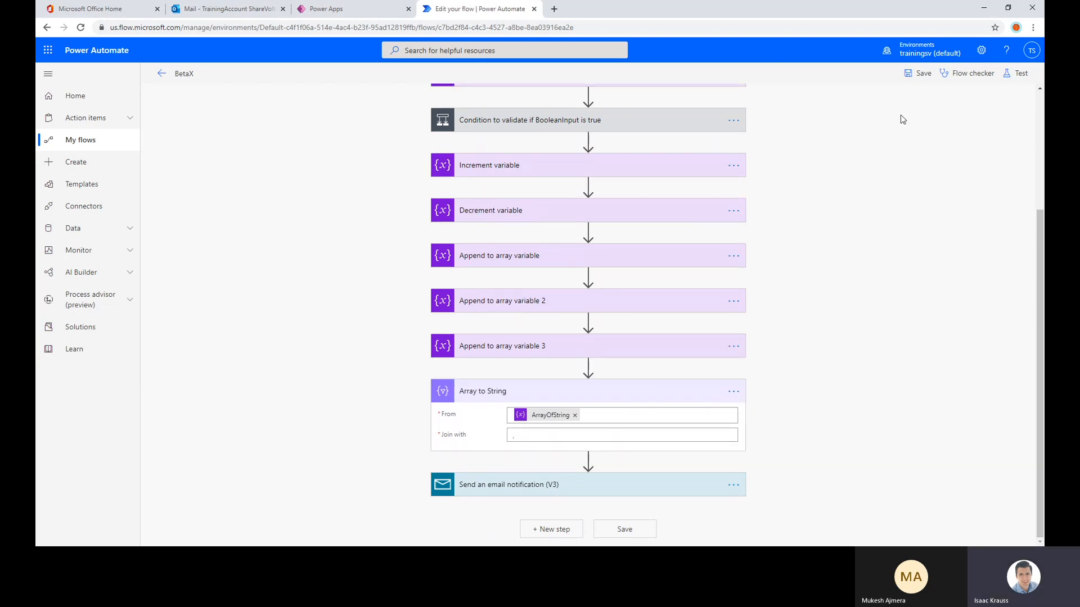
left_click(917, 73)
Insert the Array to String output into the email notification's body
left_click(586, 489)
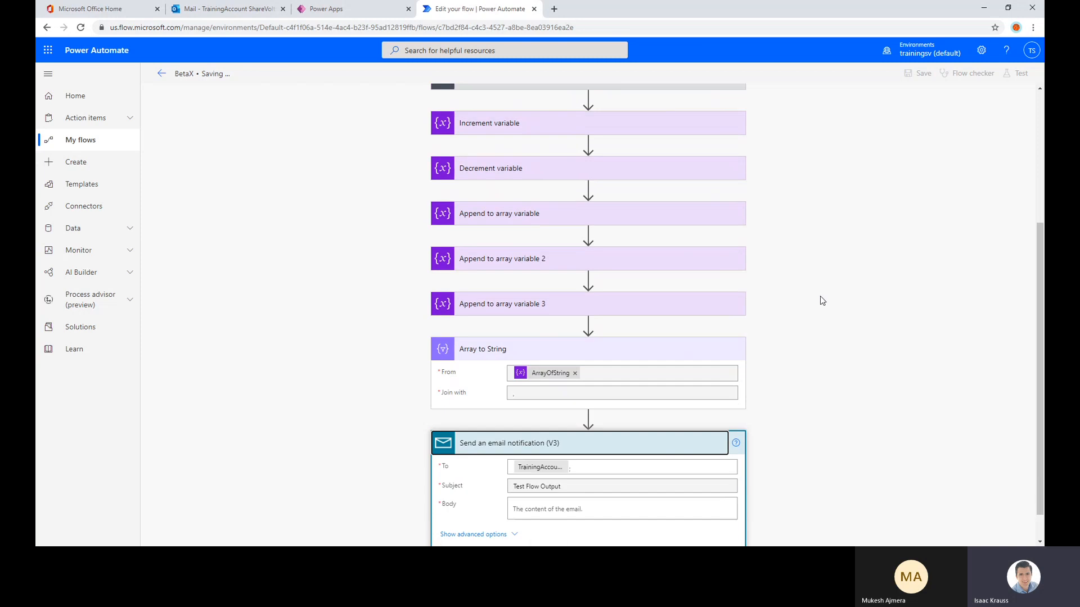
left_click(542, 501)
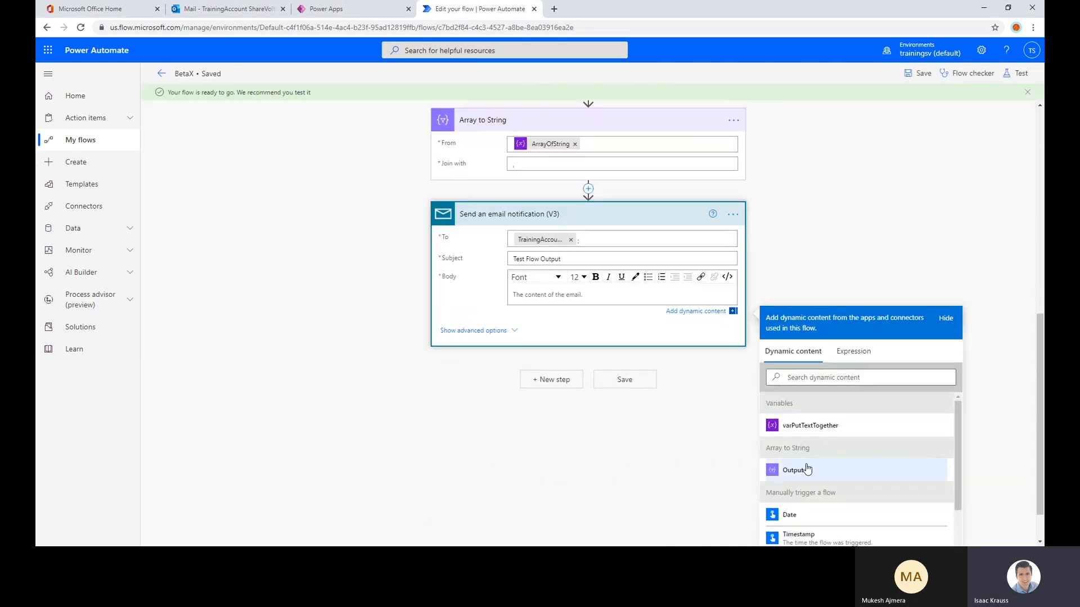
left_click(793, 471)
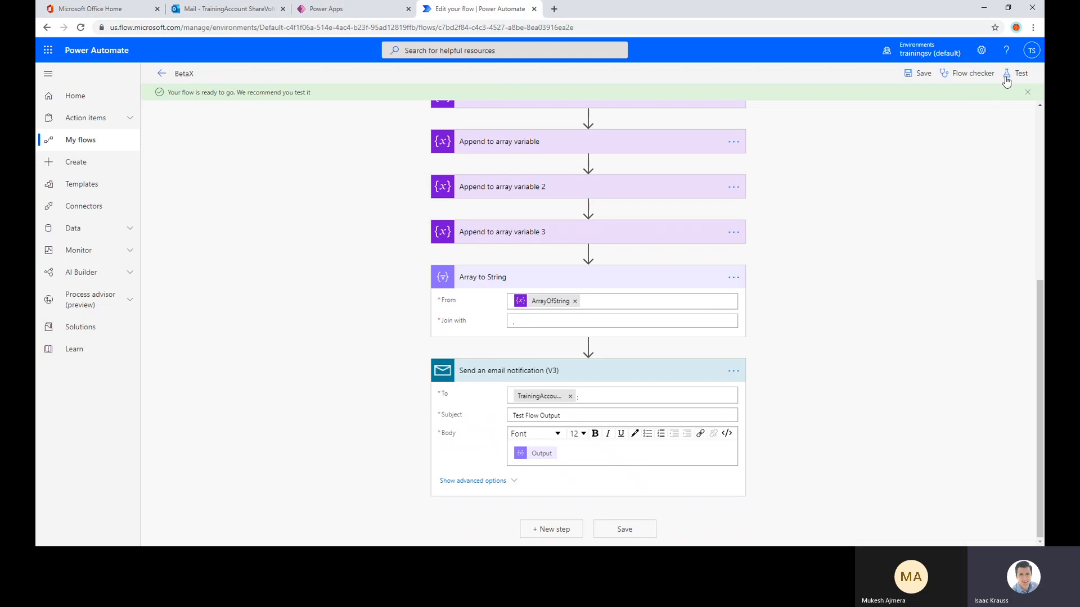
Try to save and test the flow automatically with its most recent trigger run, and save the flow again
left_click(1007, 79)
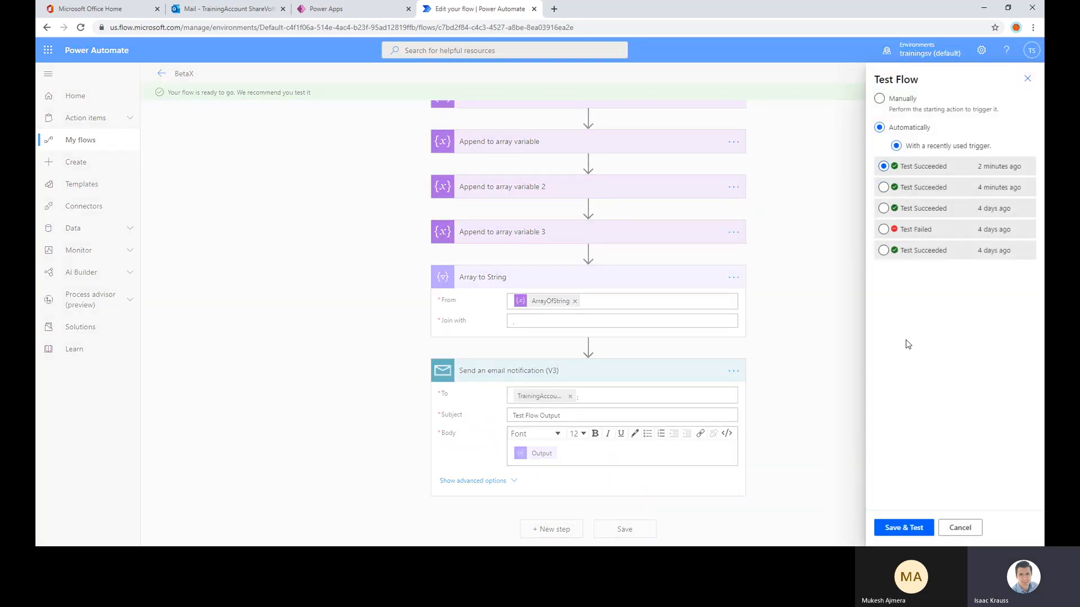
left_click(899, 521)
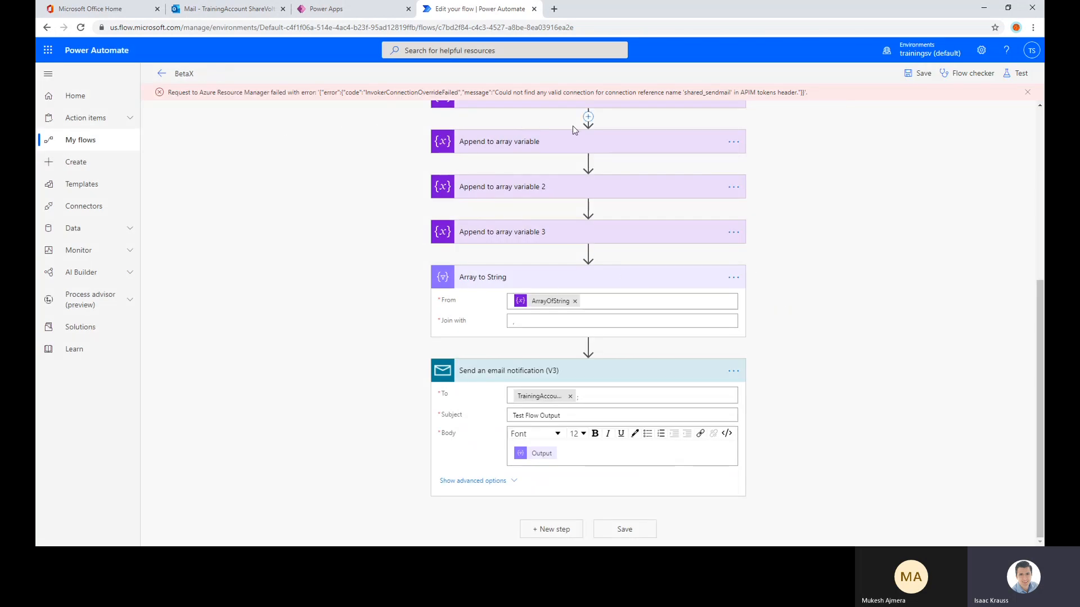
left_click(920, 76)
left_click(903, 76)
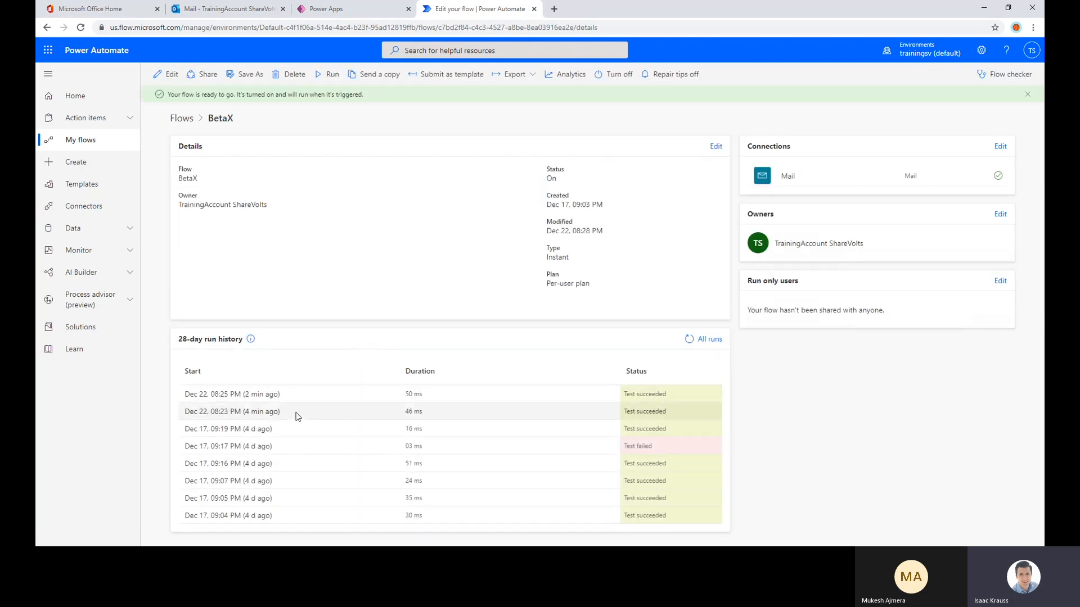
Reopen the BetaX flow for editing and try to test it automatically with a recently used trigger
left_click(172, 74)
left_click(1019, 75)
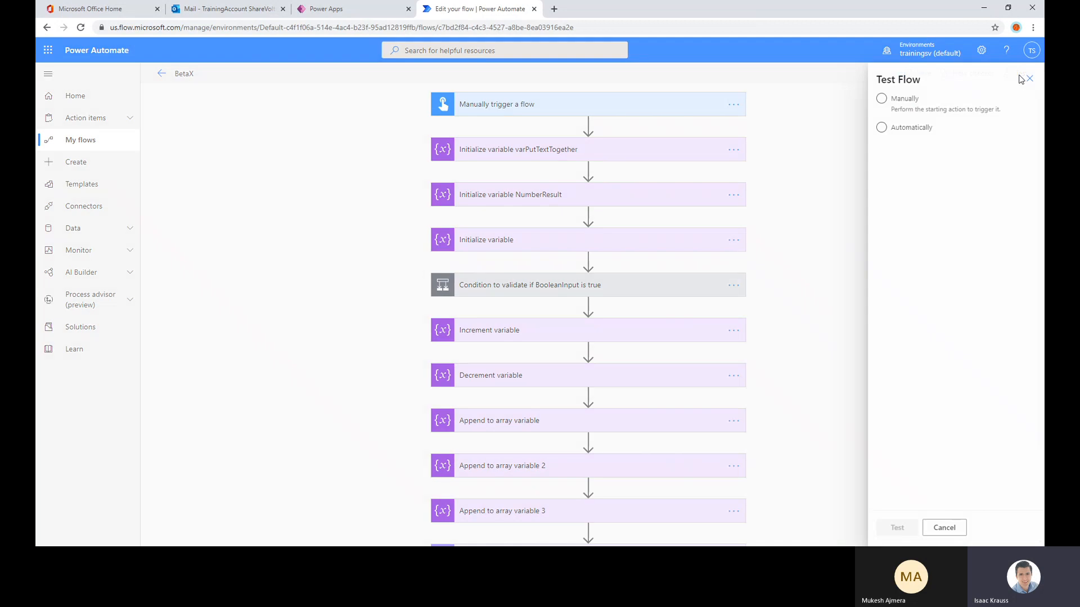
left_click(911, 129)
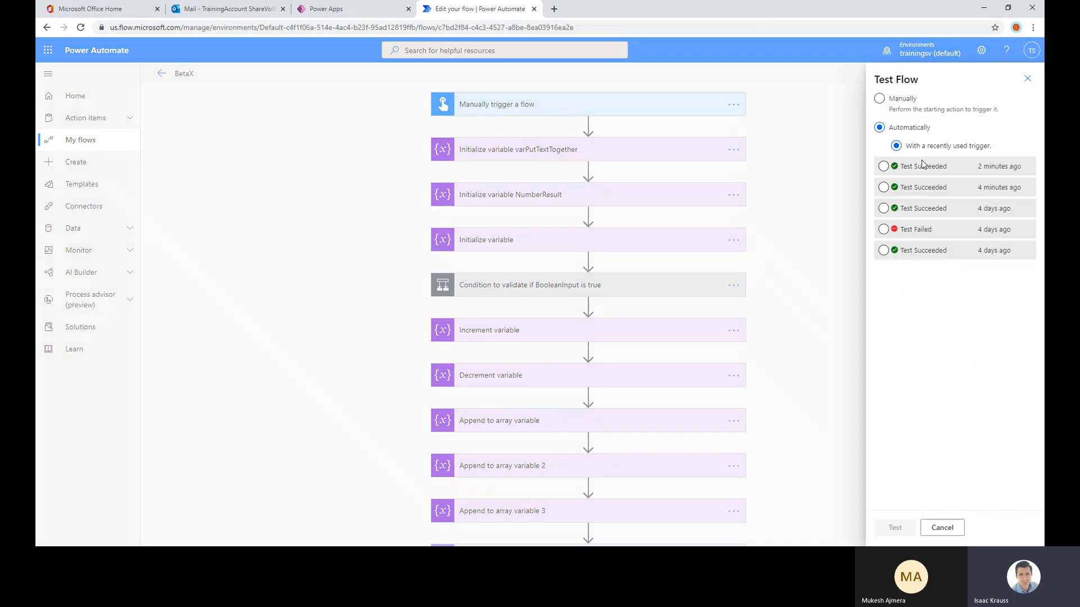
left_click(912, 528)
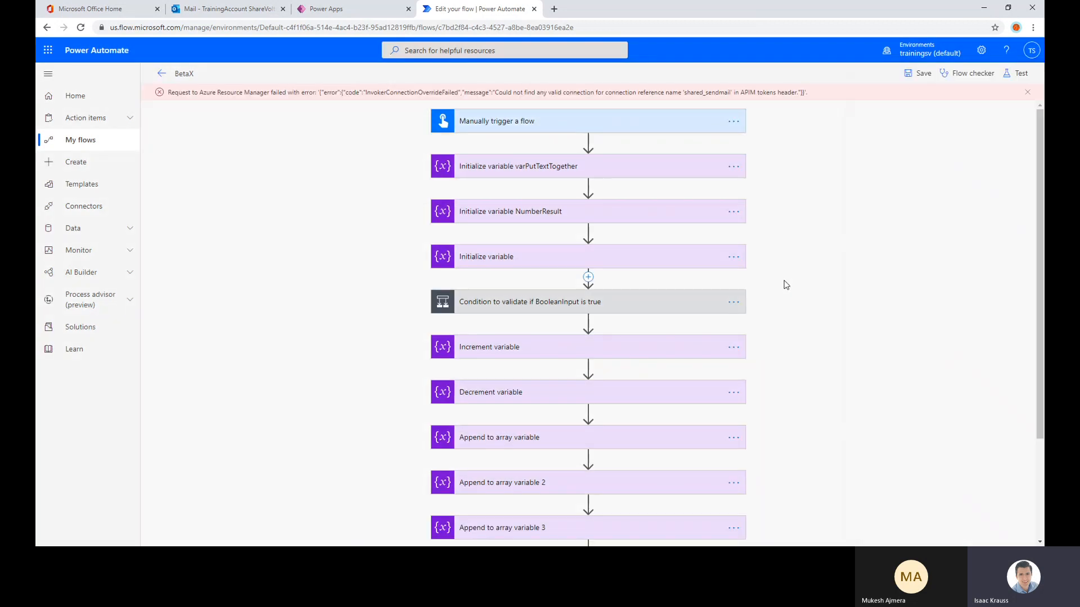
Add a new Mail connection to the email notification, accept its terms, and save the flow
scroll(786, 284, "down", 4)
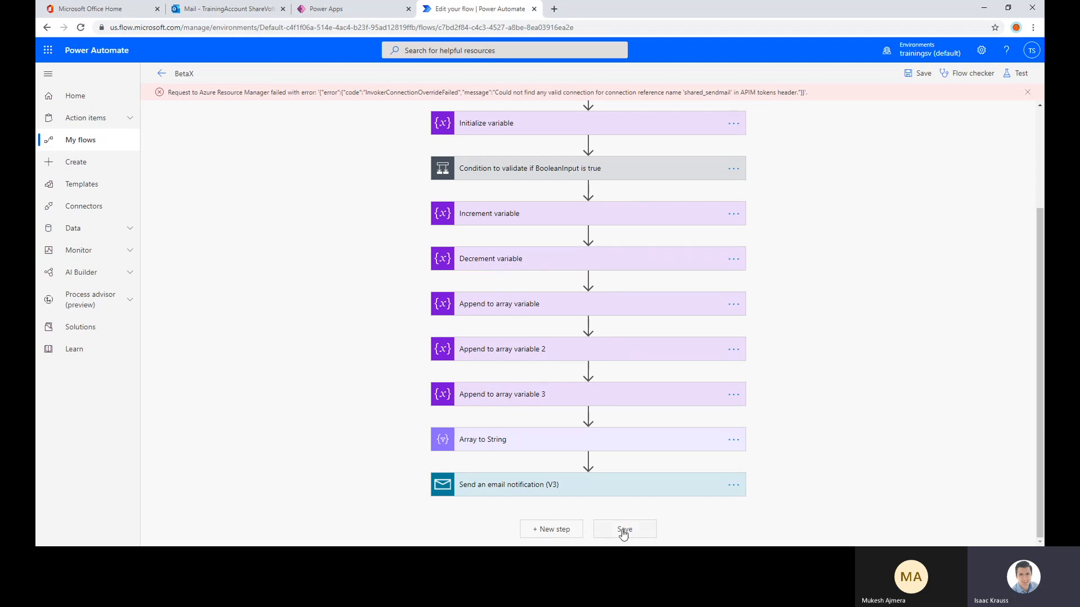
left_click(617, 488)
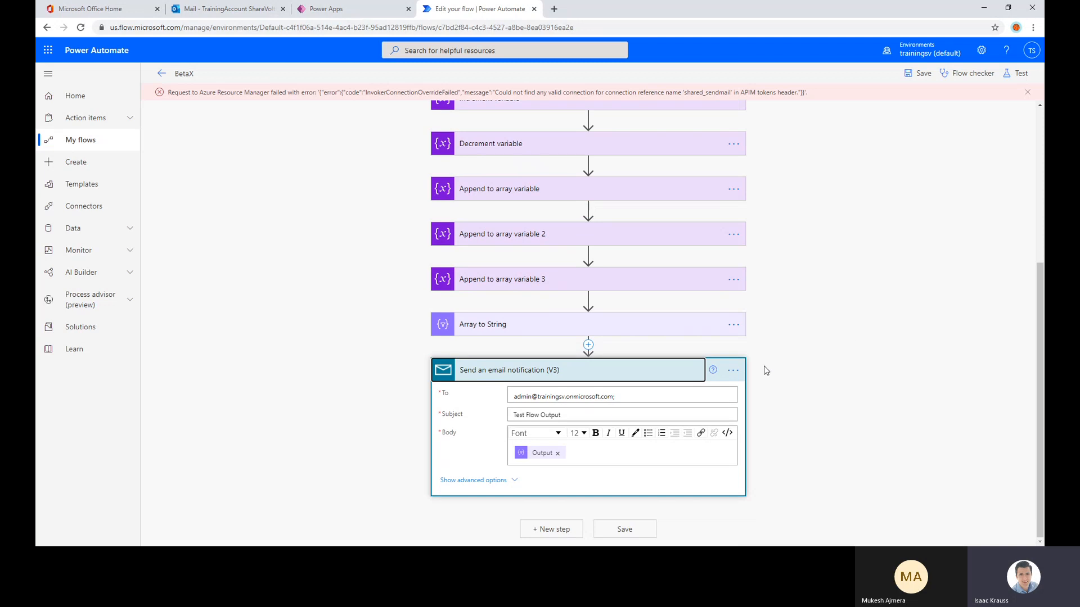
left_click(733, 370)
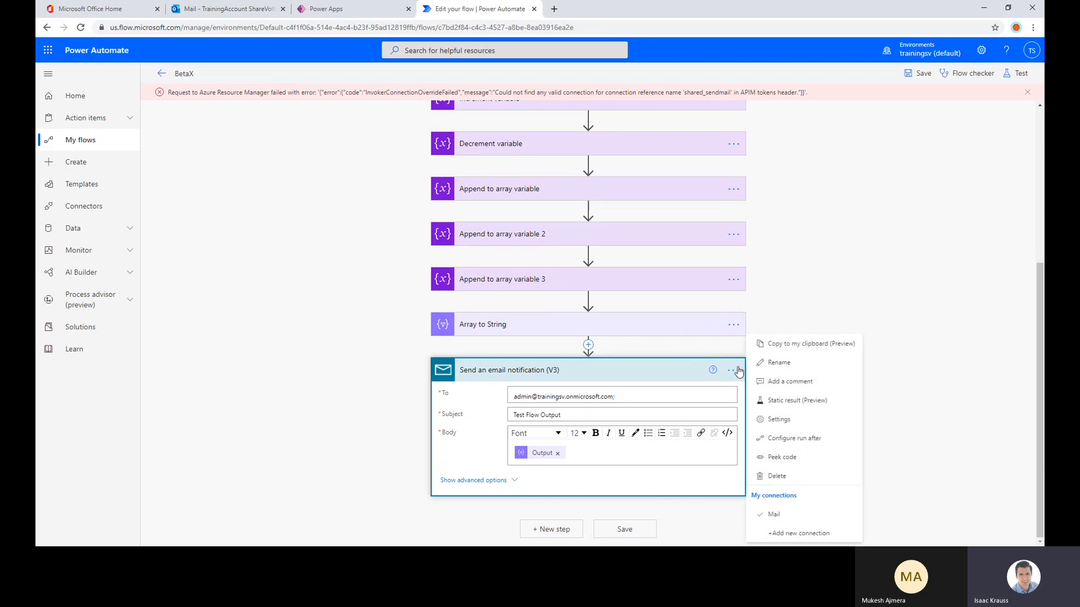
left_click(801, 533)
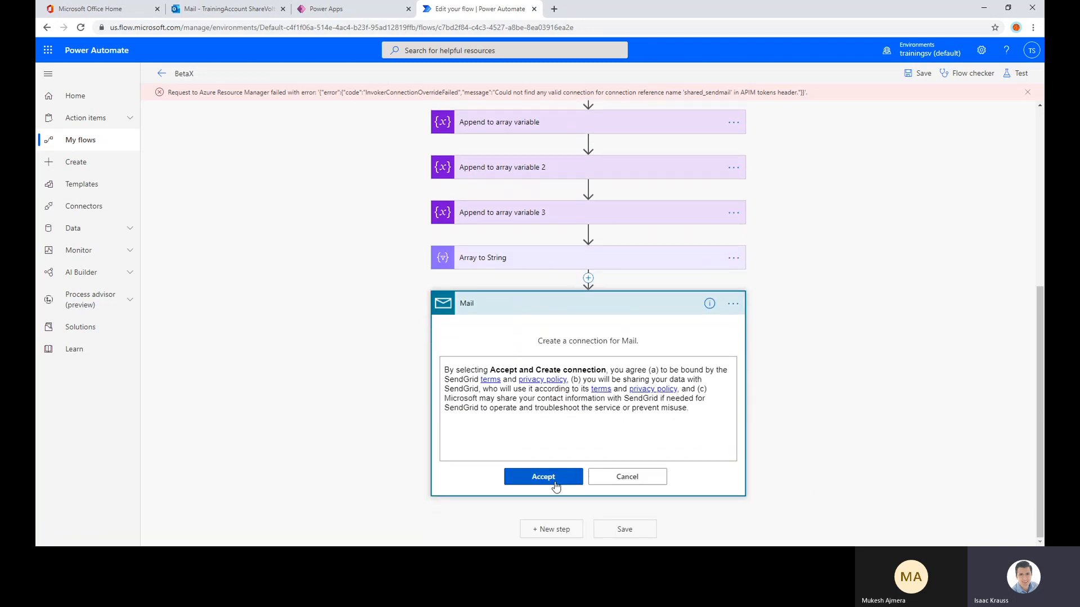
left_click(554, 478)
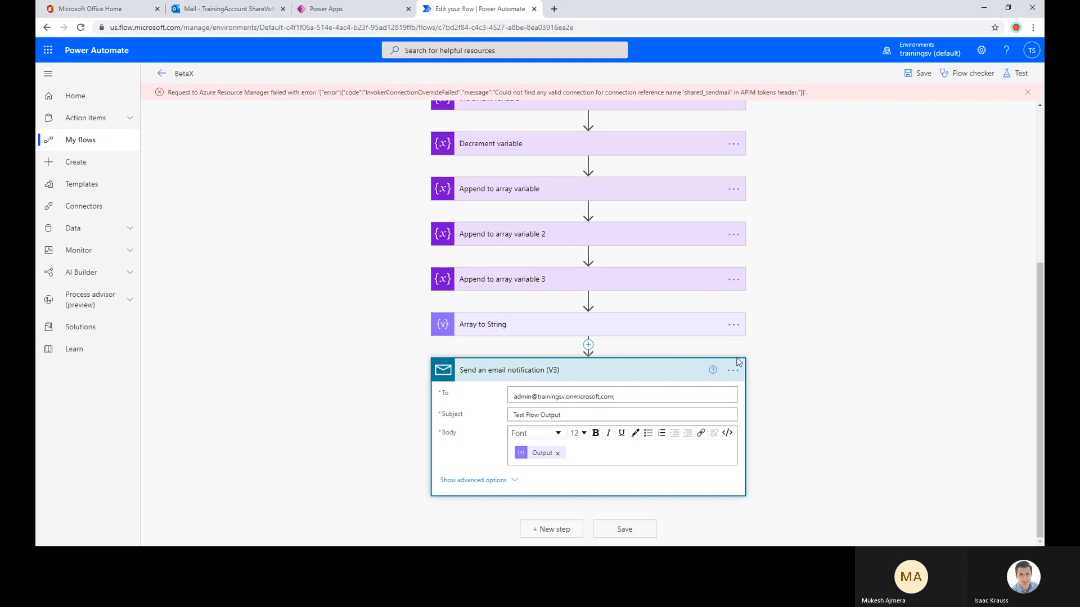
left_click(733, 370)
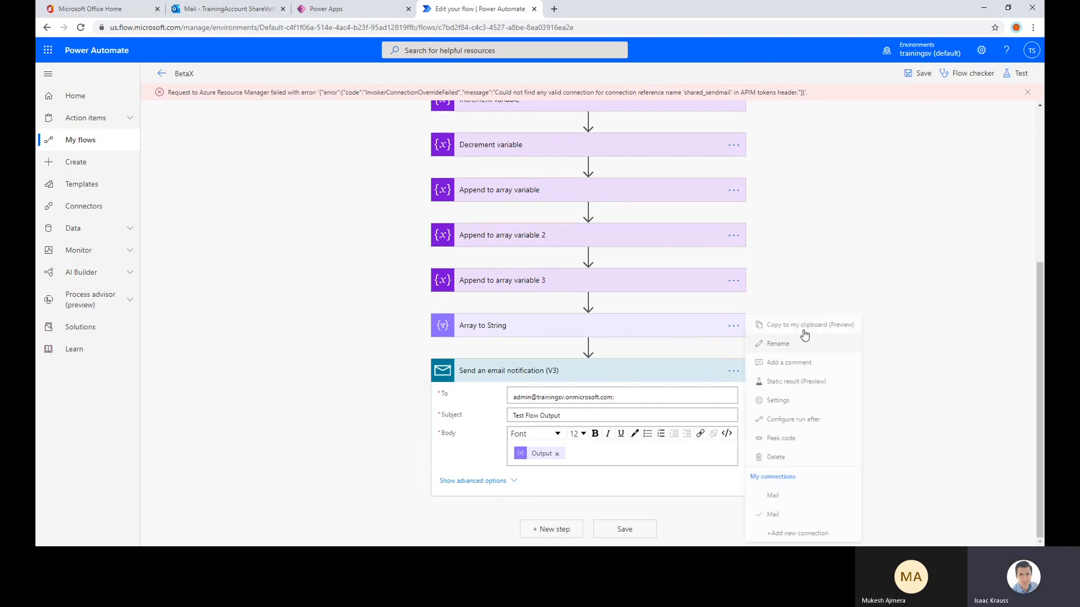
left_click(924, 80)
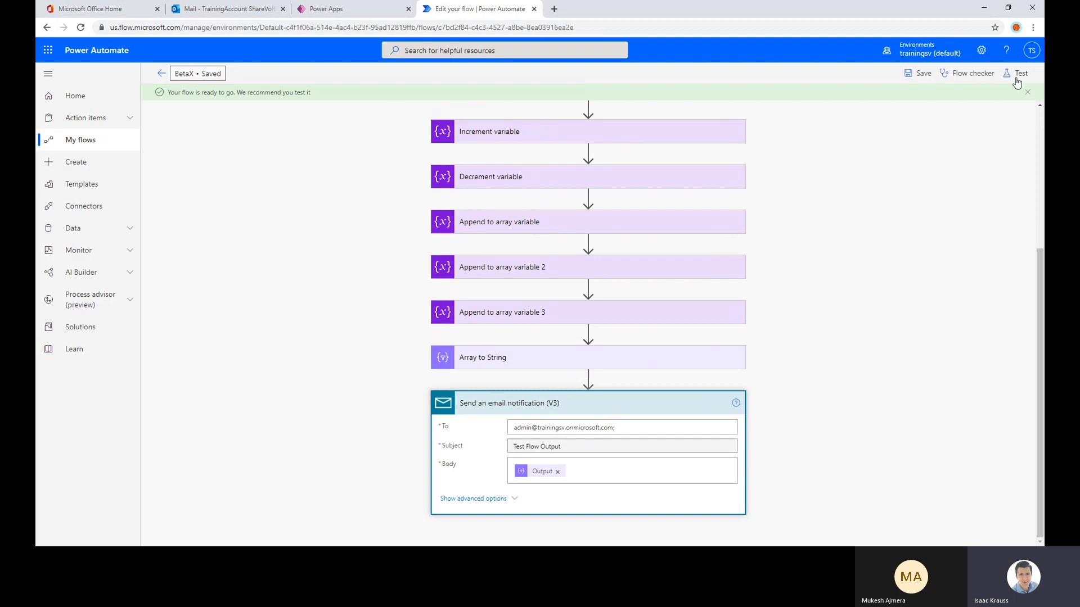
Test the flow automatically with its most recent trigger run and examine the returned message
left_click(1018, 75)
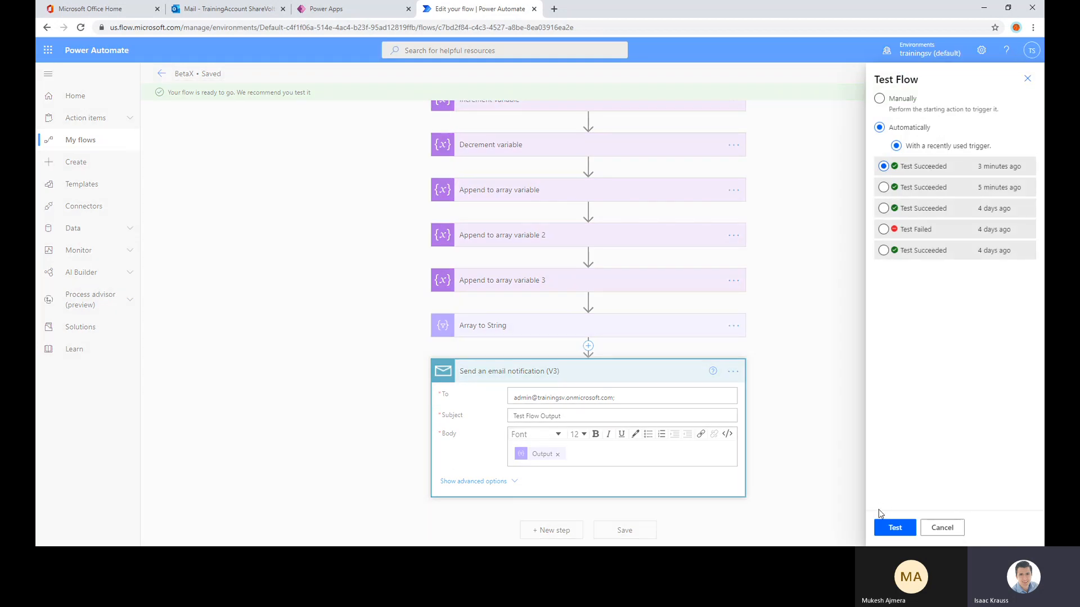
left_click(888, 533)
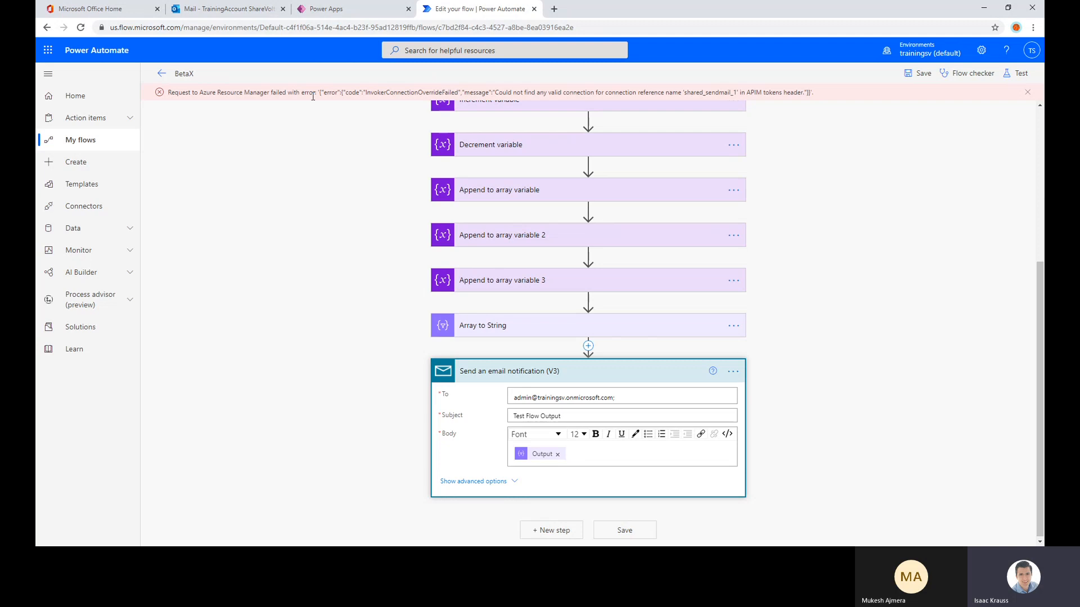
left_click_drag(322, 95, 606, 101)
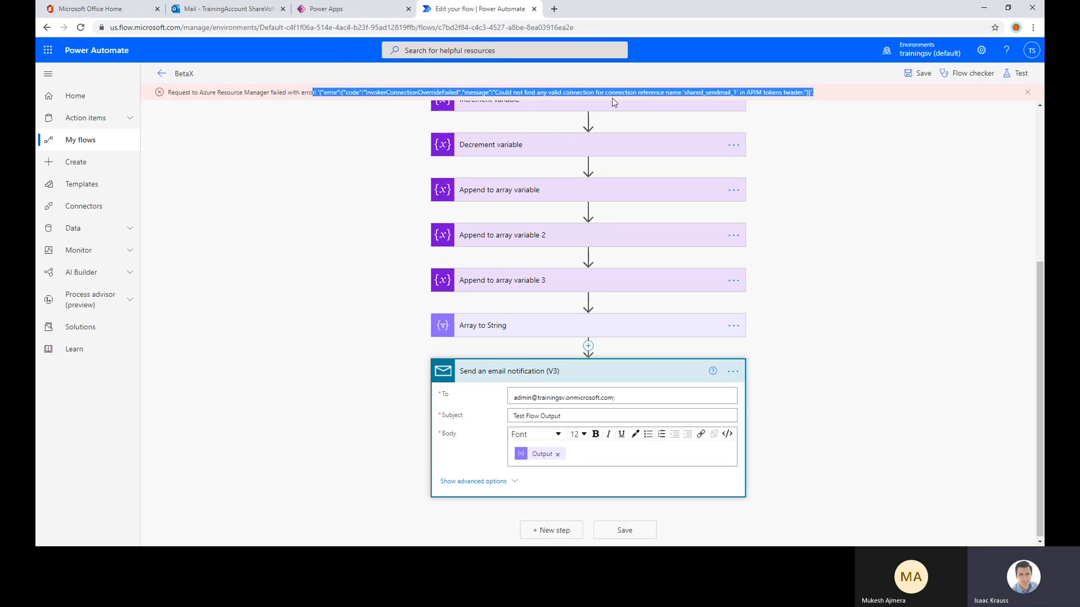
left_click(827, 90)
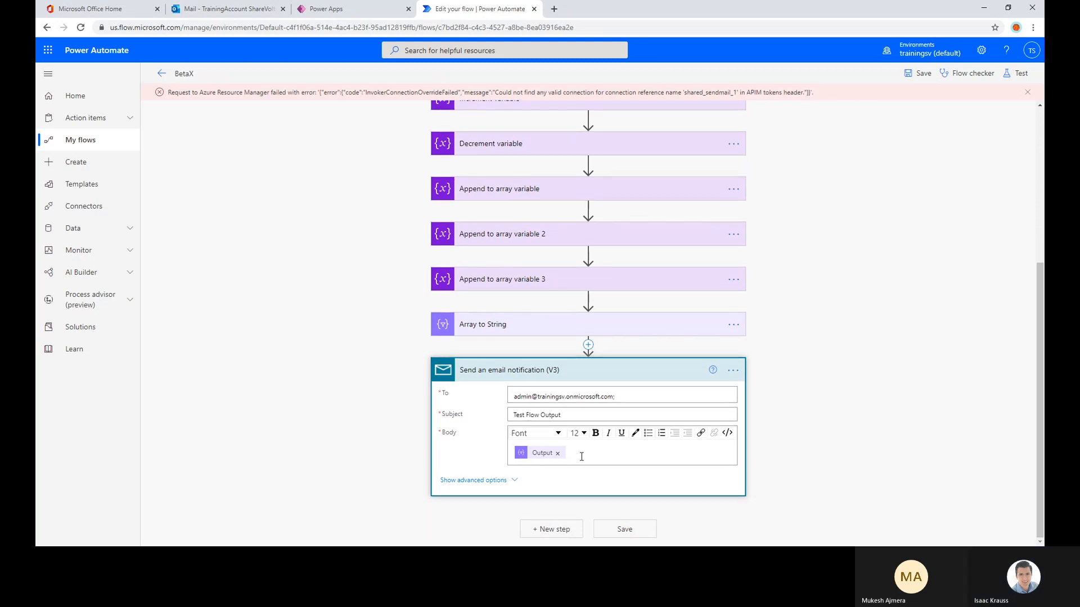
Replace the Output token in the email notification's body with the text "test email" and save the flow
left_click(557, 454)
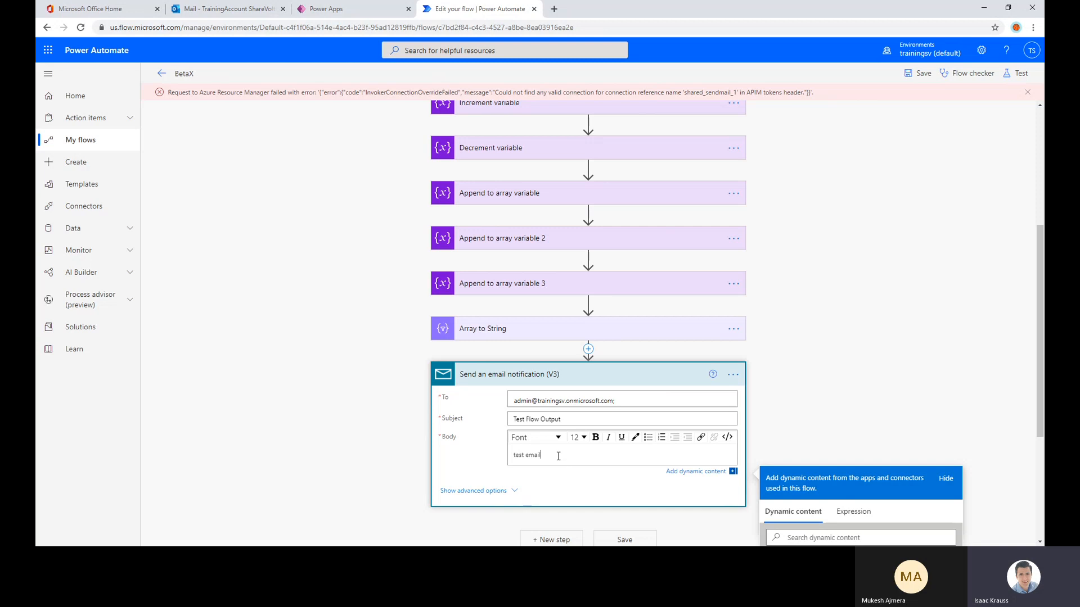
left_click(923, 73)
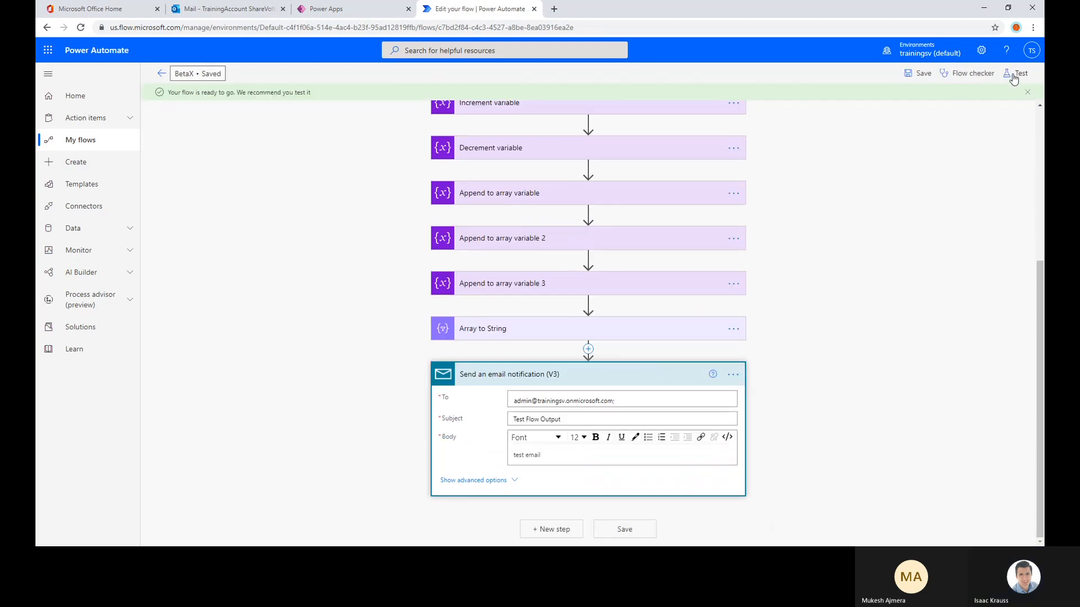
Test the saved flow automatically, reusing the most recent successful trigger run
left_click(1011, 79)
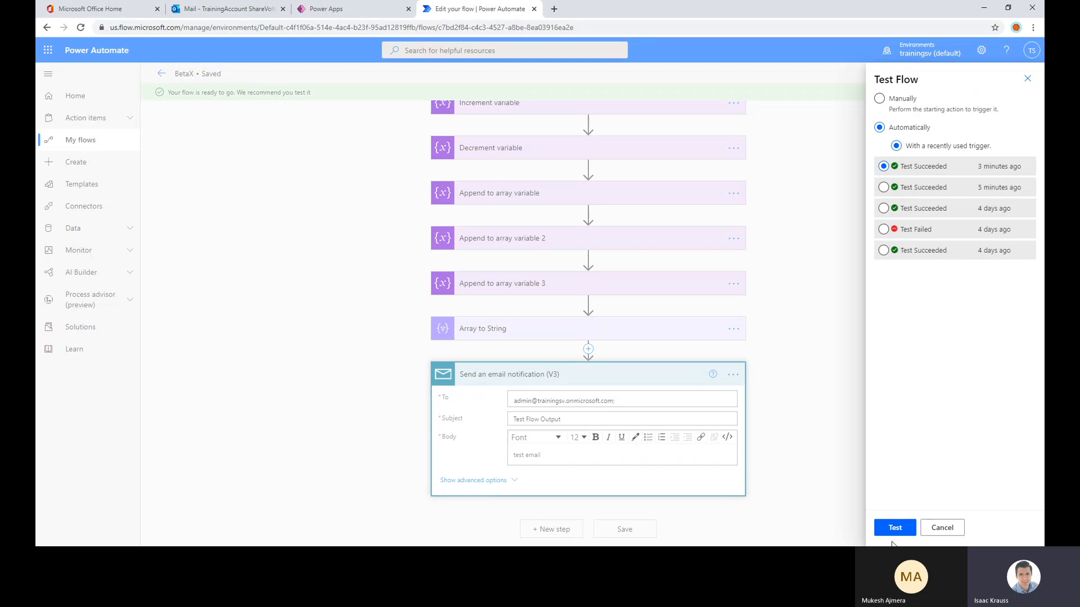
left_click(894, 531)
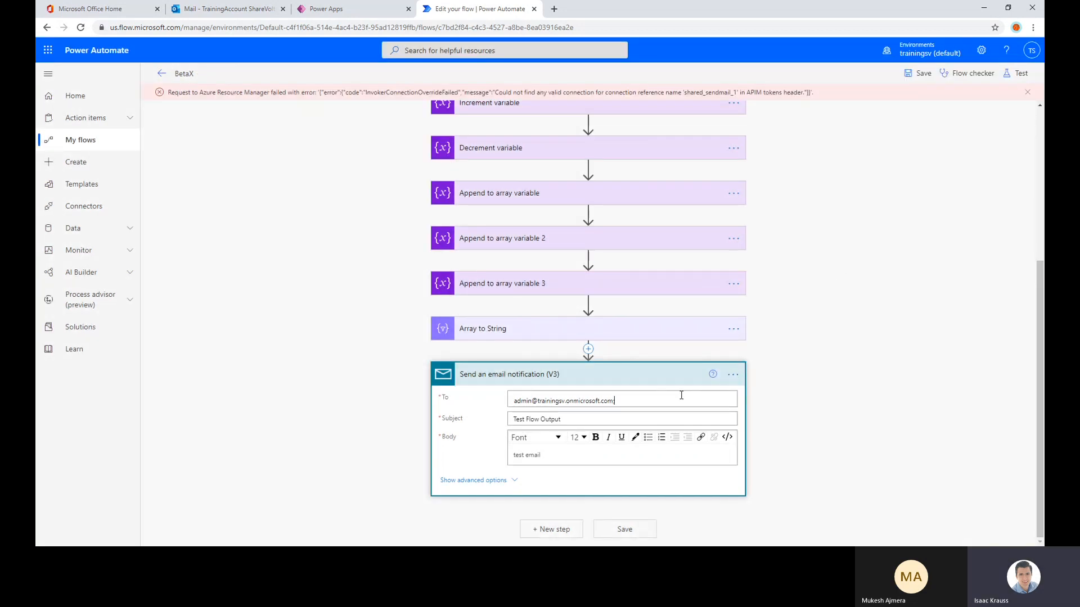
left_click(680, 396)
Delete the Send an email notification (V3) action from the flow
left_click(733, 375)
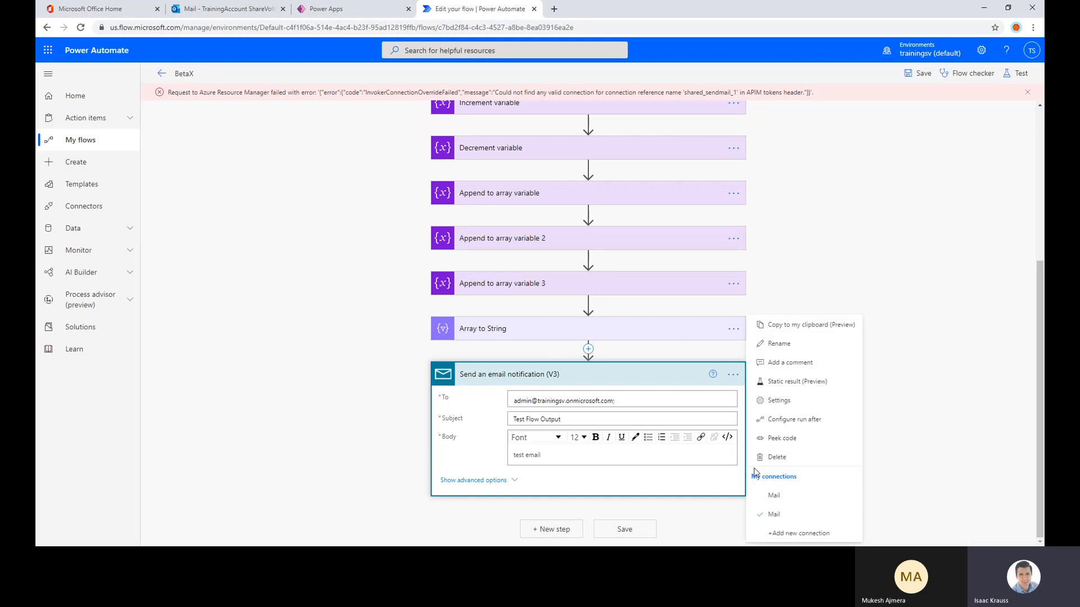
left_click(777, 457)
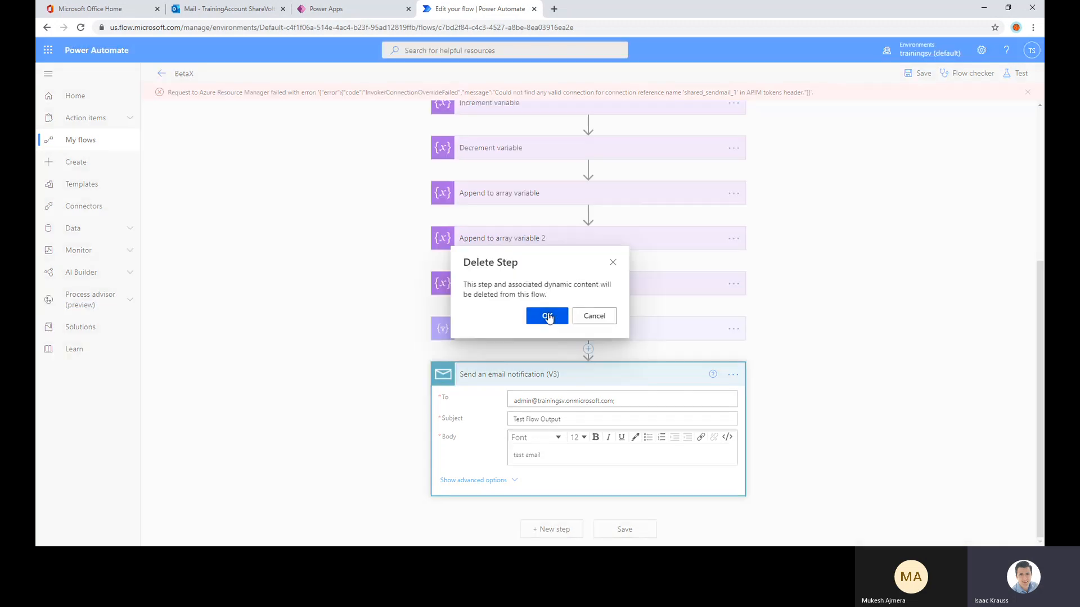
left_click(550, 315)
Search the actions for "email" and add the Office 365 Outlook action Send an email (V2) after Array to String
left_click(558, 530)
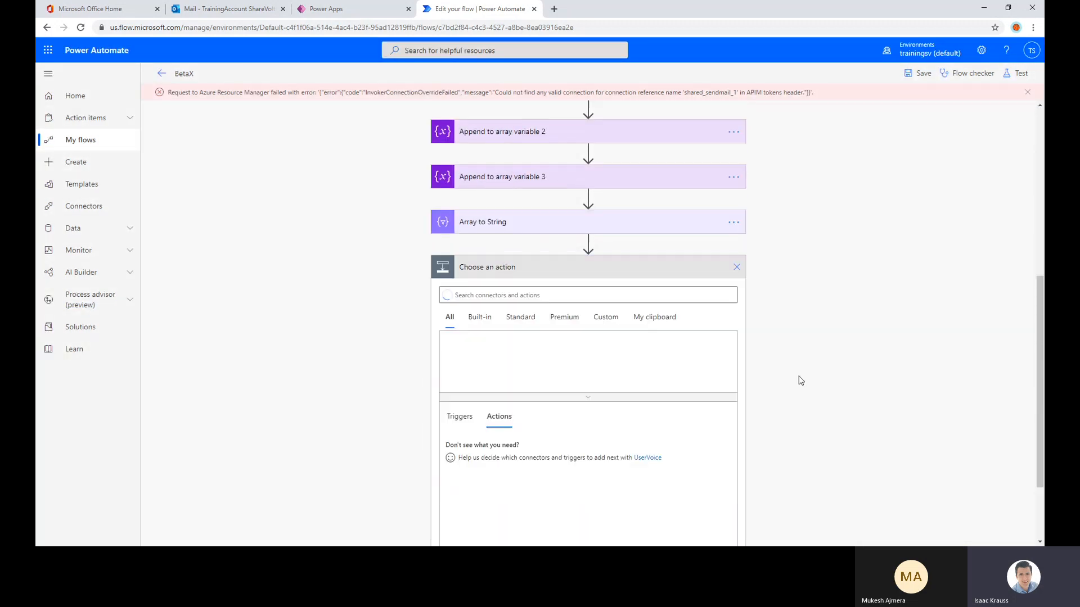
left_click(593, 190)
type("emai")
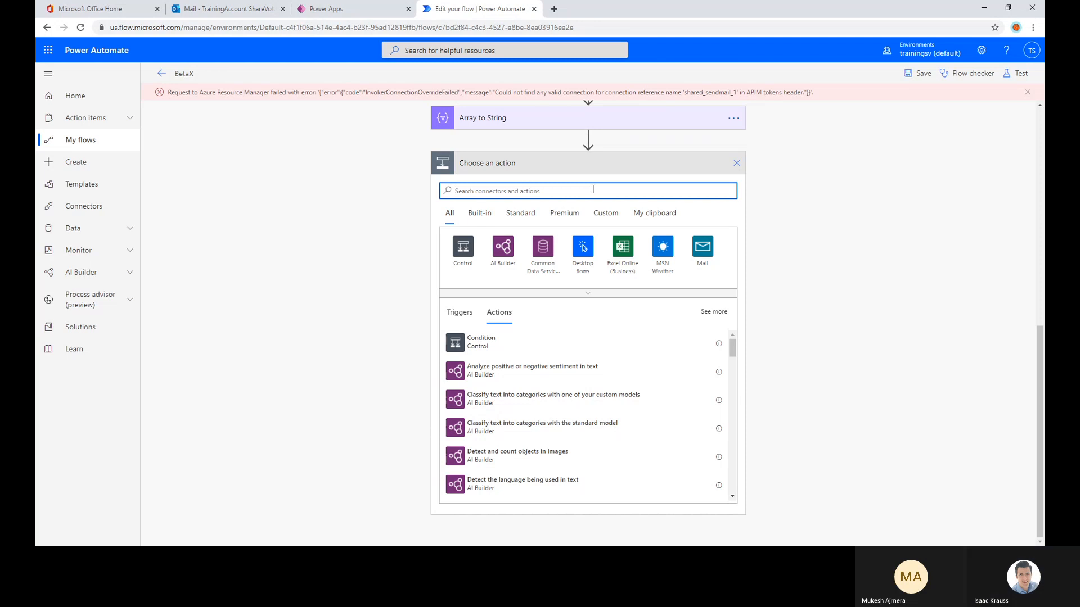
type("l")
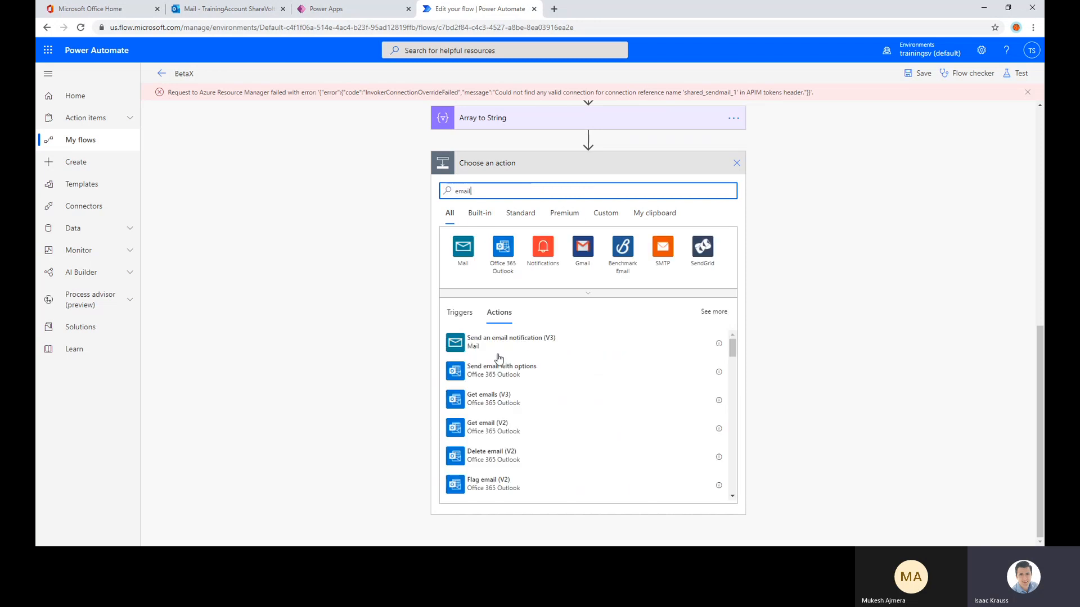
left_click(502, 251)
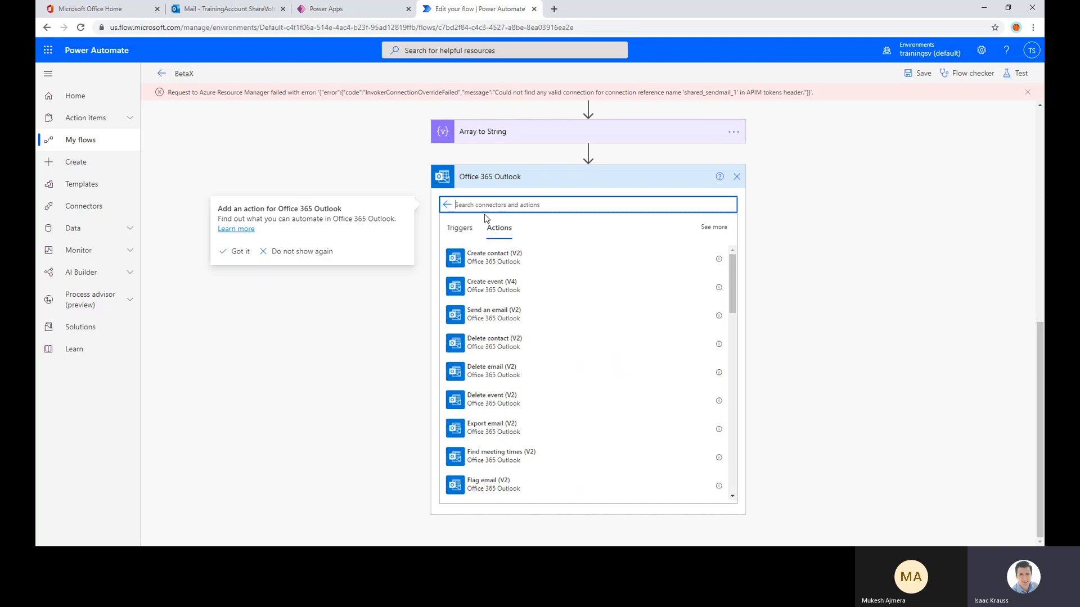
left_click(484, 315)
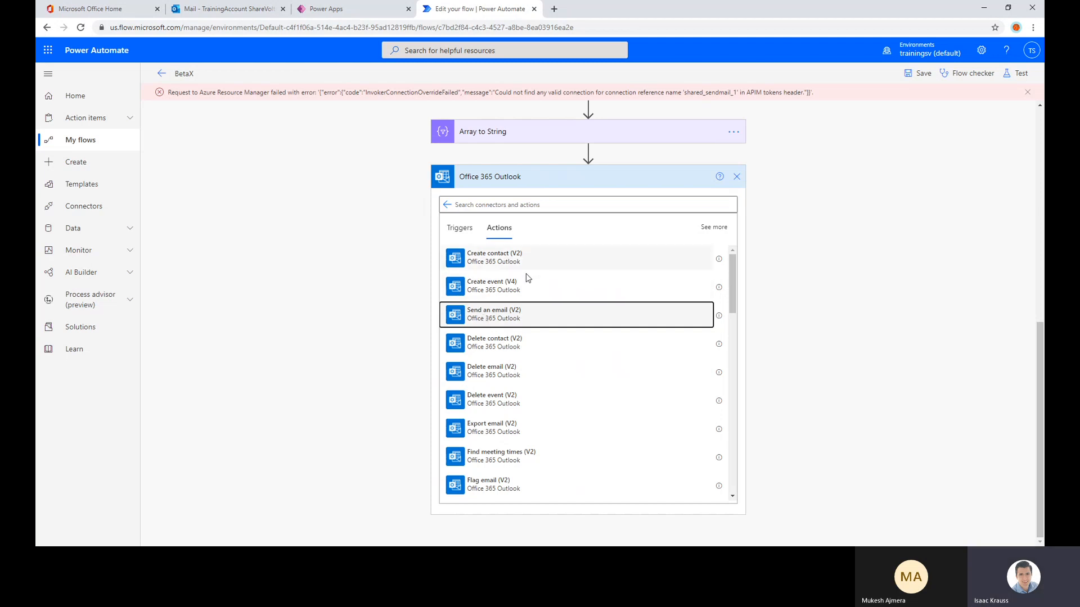
left_click(564, 317)
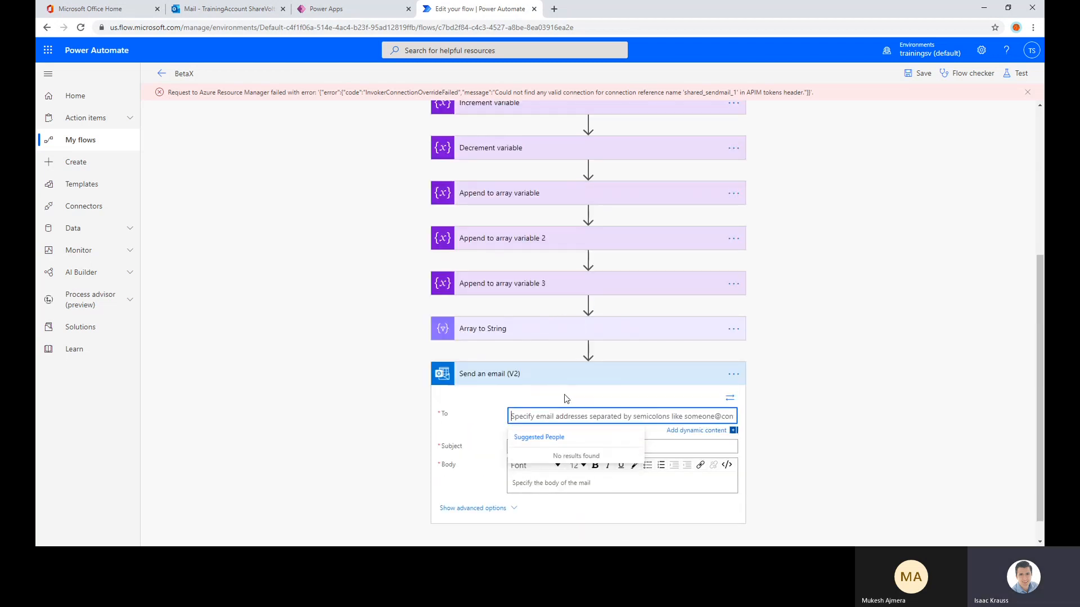
Address the Outlook email to the training admin account and set its subject to "Test Flow Output"
type("admin")
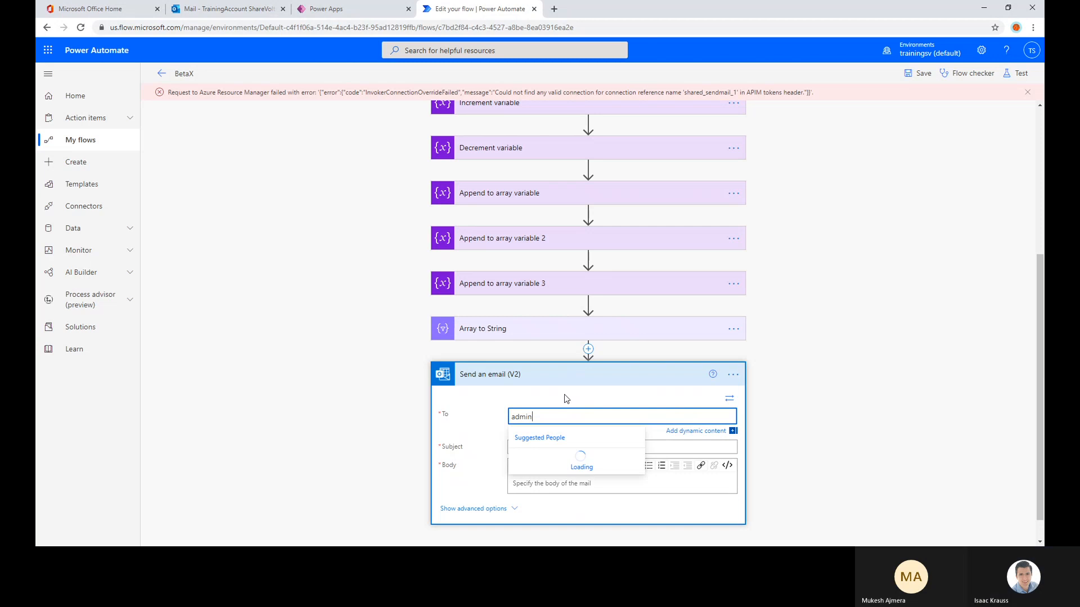
left_click(548, 458)
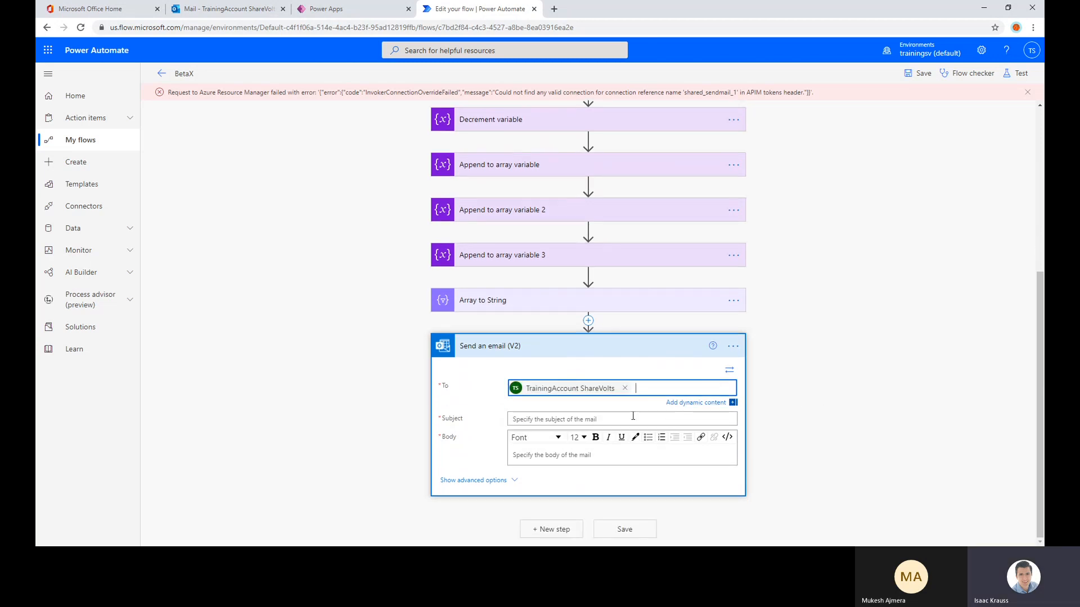
left_click(633, 419)
type("Test Flow Output")
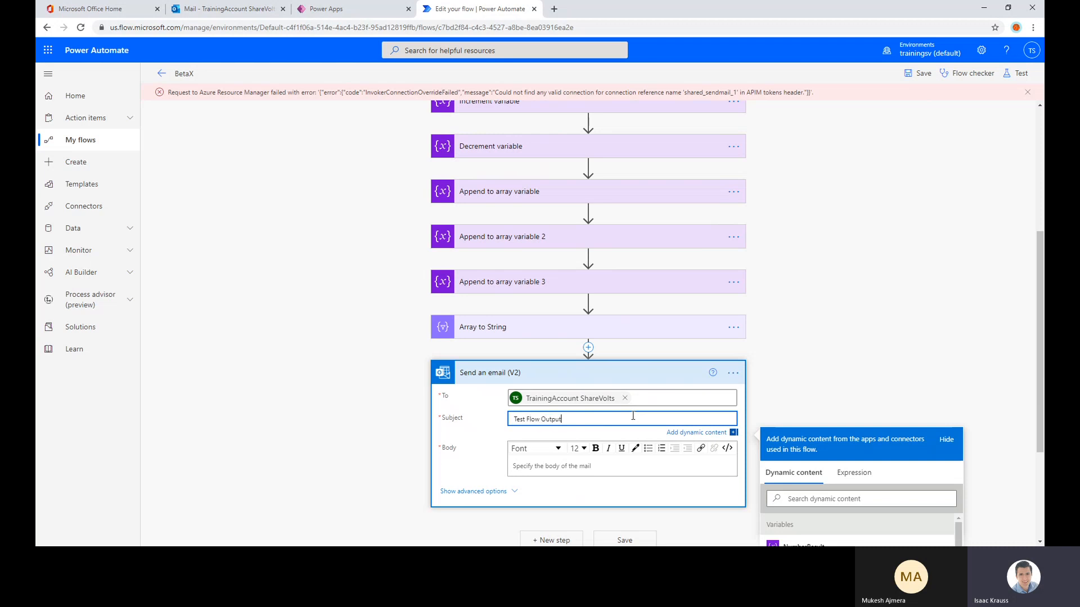
Write "This is the output of the array:" in the email body, insert Array to String's Output on a new line, and save the flow
left_click(588, 465)
scroll(825, 341, "down", 4)
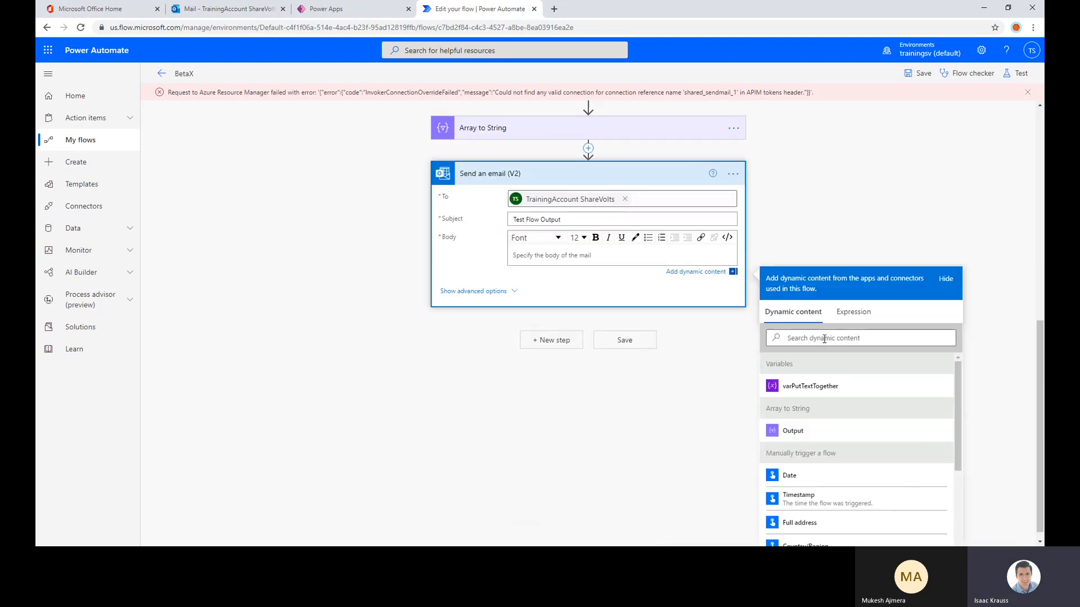
type("This is the ")
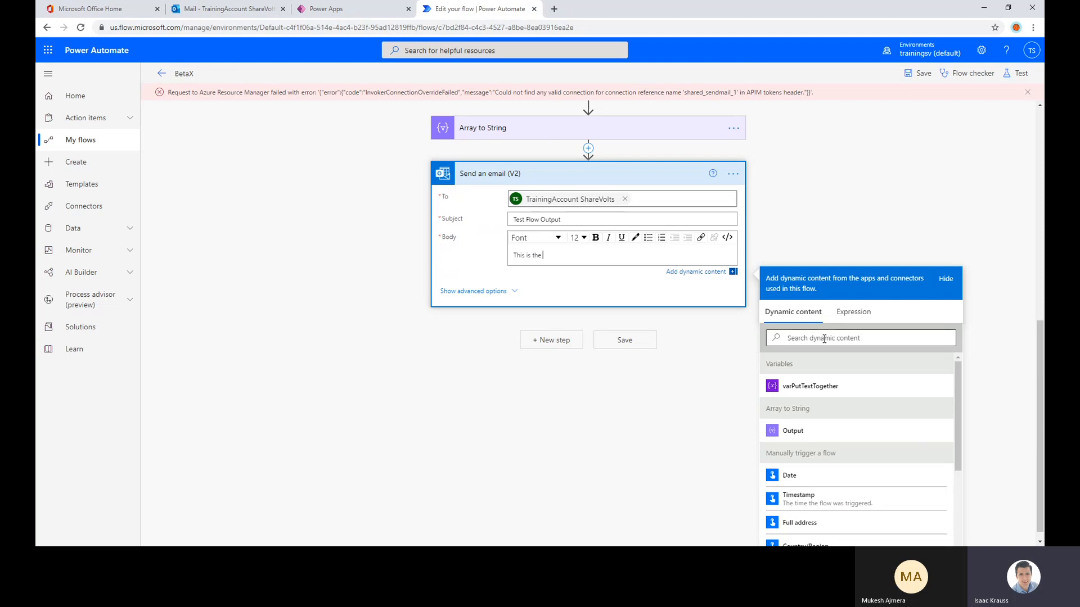
type("output of the array:")
key("Return")
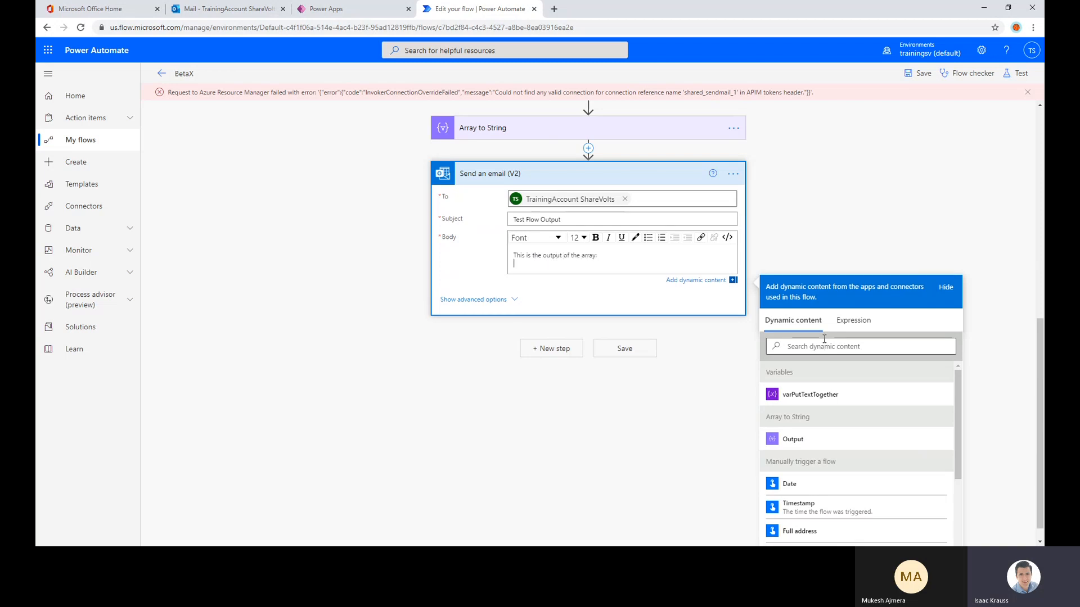
left_click(822, 434)
left_click(918, 73)
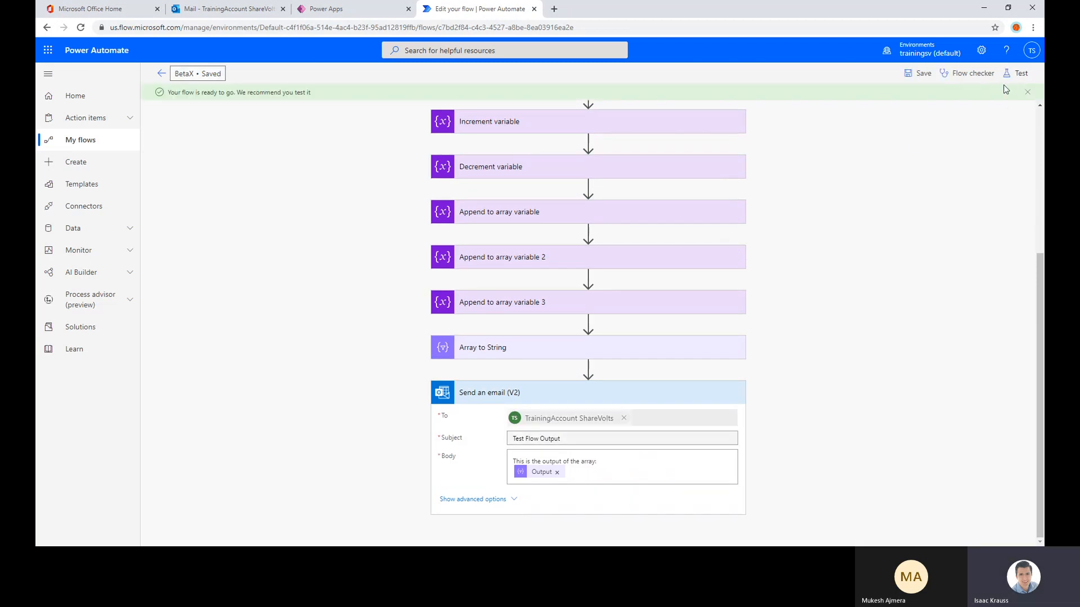
Test the flow with its most recent trigger run, examine the connection reference named in the returned message, and save the flow again
left_click(1019, 74)
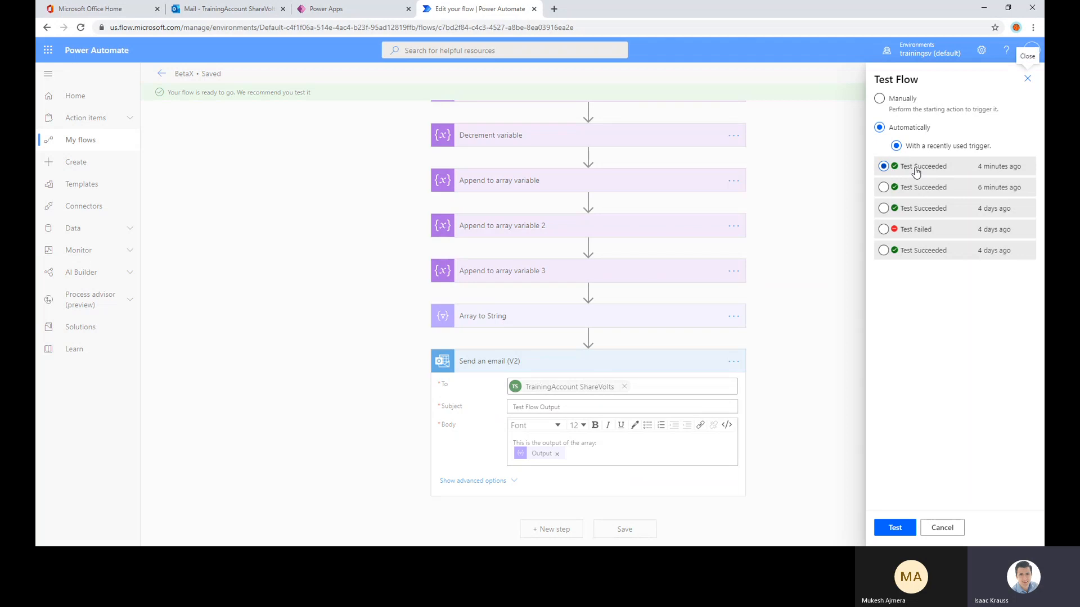
left_click(889, 530)
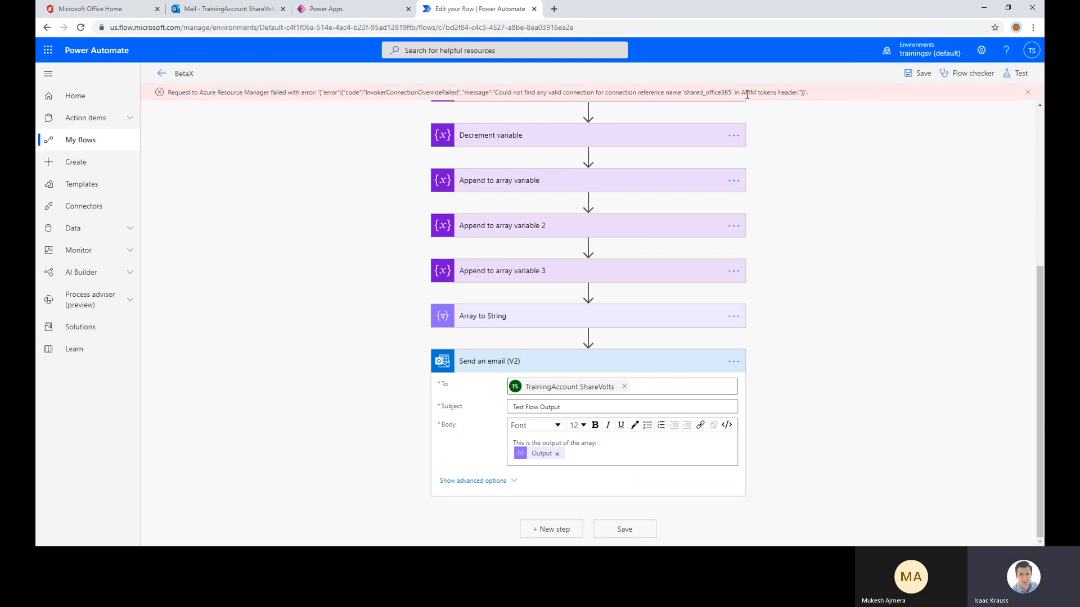
left_click_drag(685, 93, 836, 94)
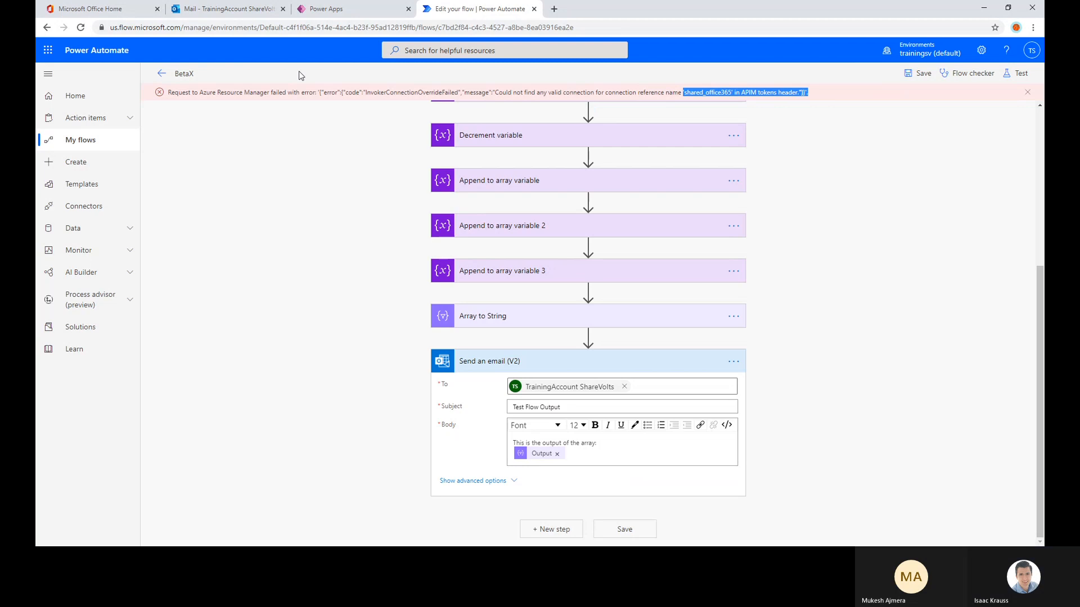
left_click(916, 74)
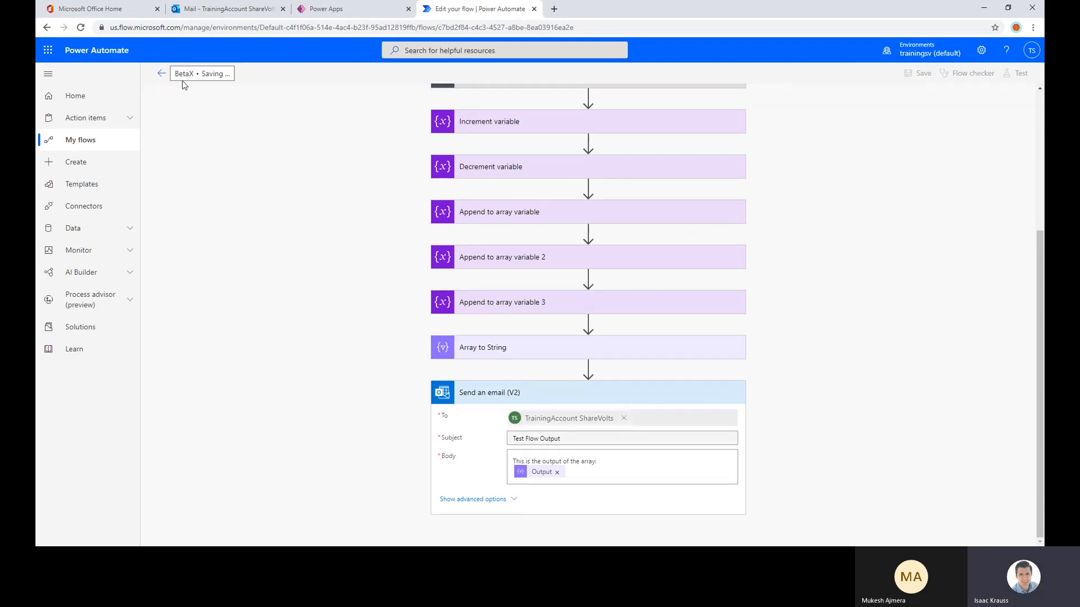
Create an instant cloud flow named "Test Email" that uses the Manually trigger a flow trigger
left_click(104, 142)
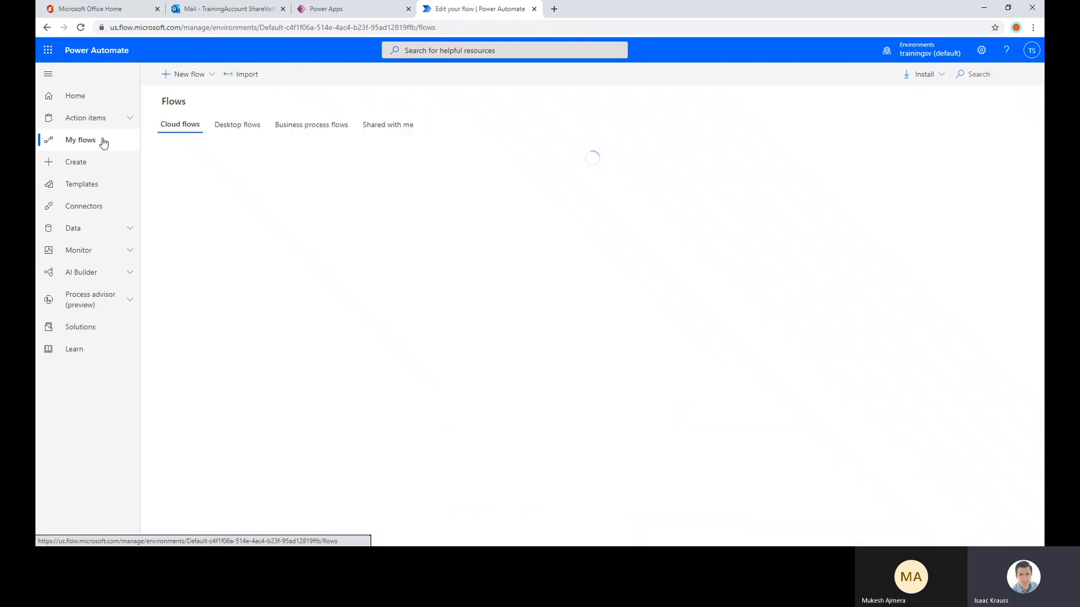
left_click(182, 77)
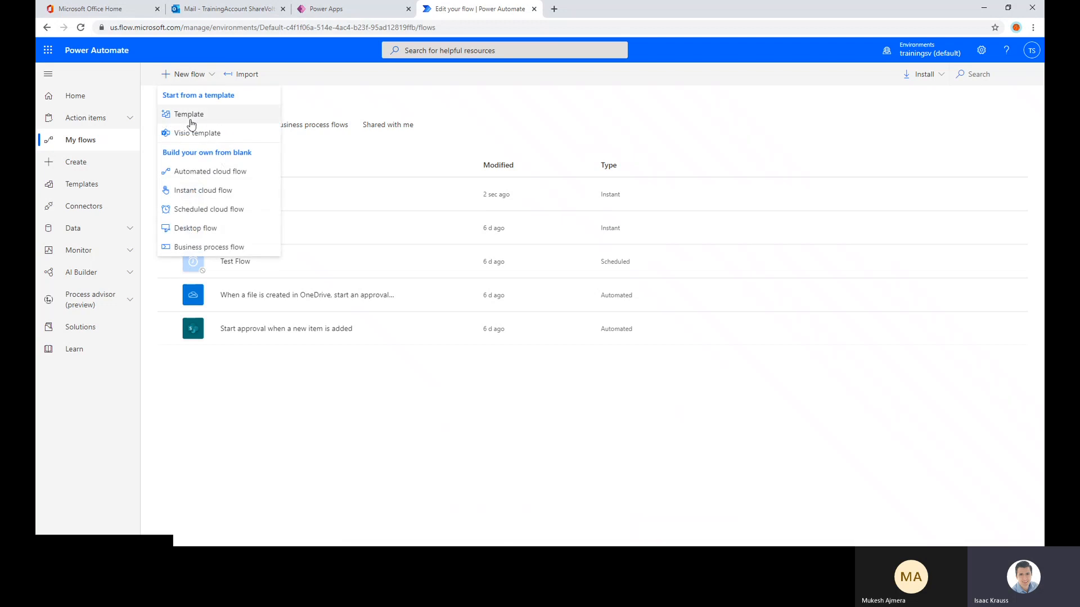
left_click(194, 191)
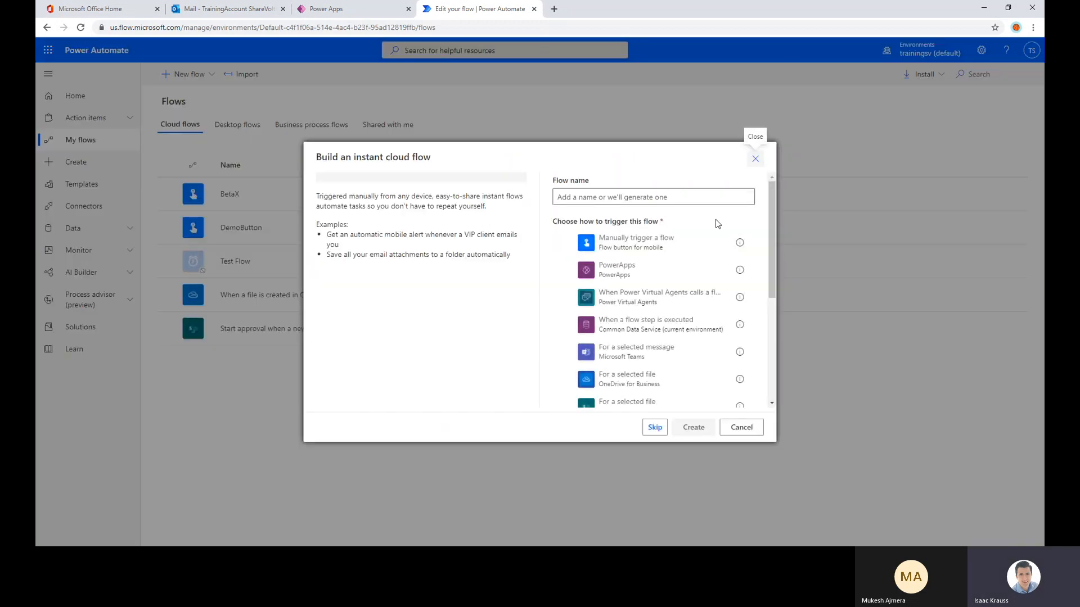
left_click(667, 239)
left_click(630, 191)
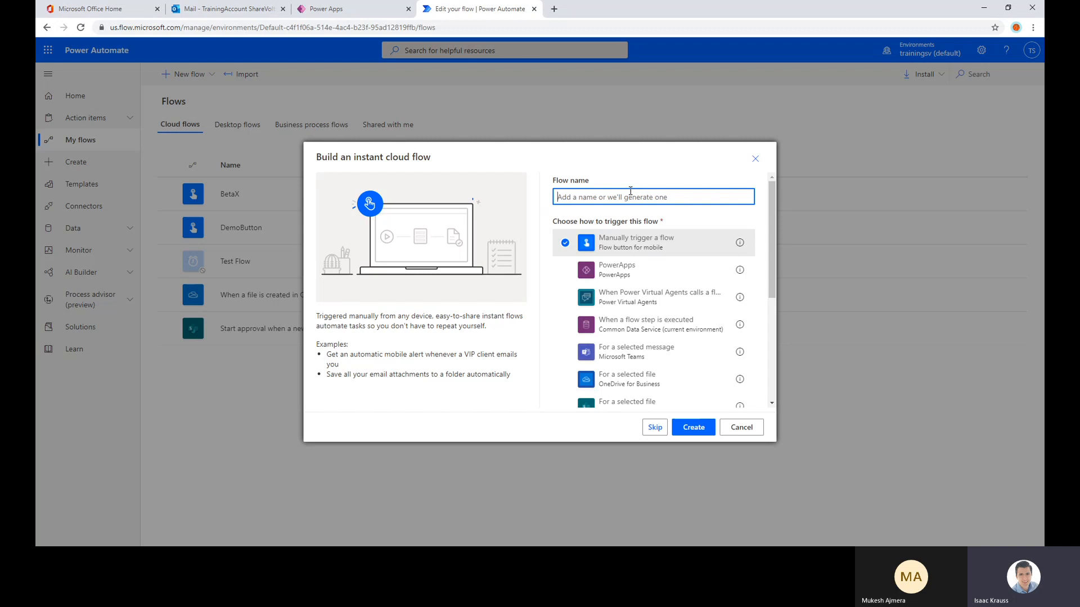
type("Test Email")
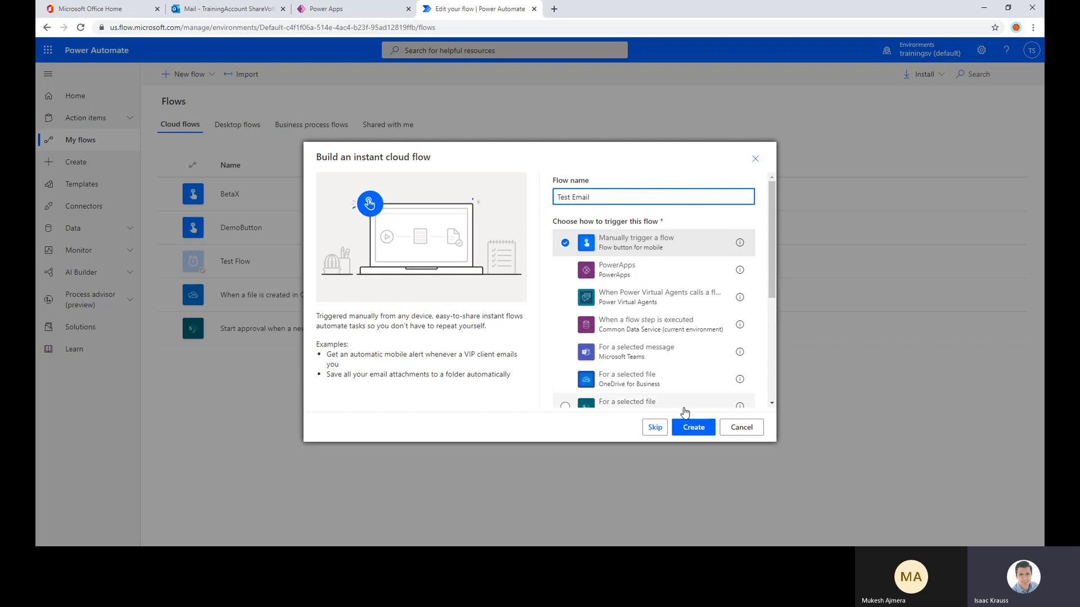
left_click(693, 428)
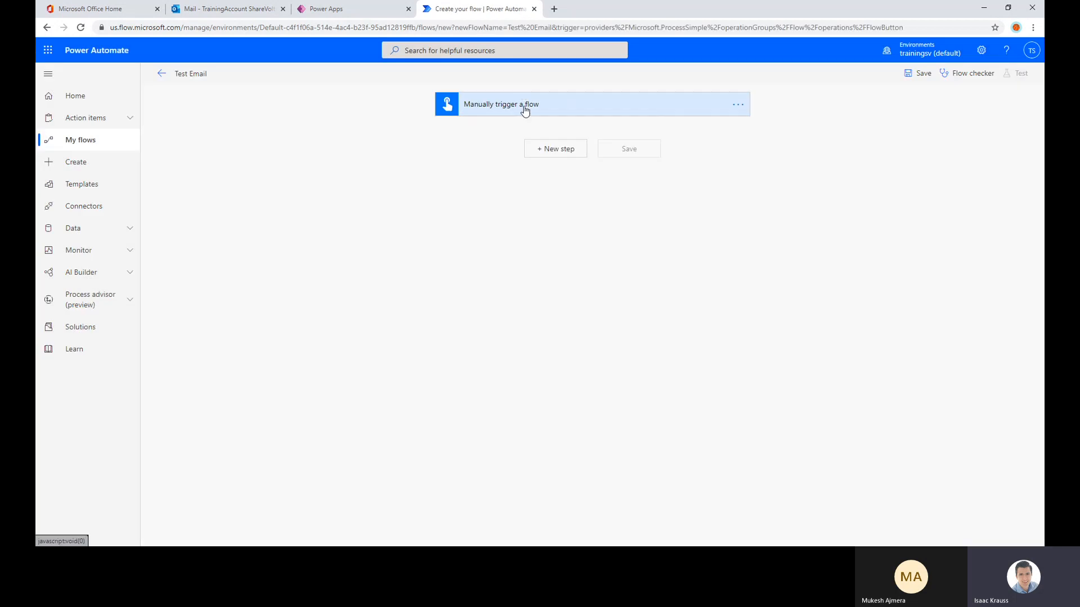
Search the actions for "mail" and add the Mail connector's Send an email notification (V3) after the manual trigger
left_click(567, 150)
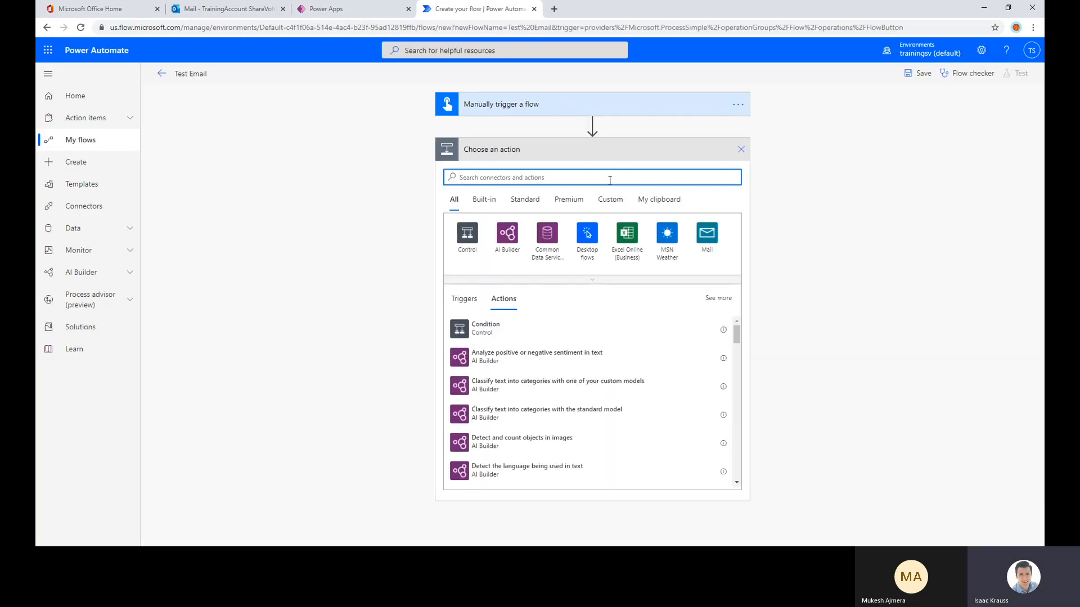
type("mail")
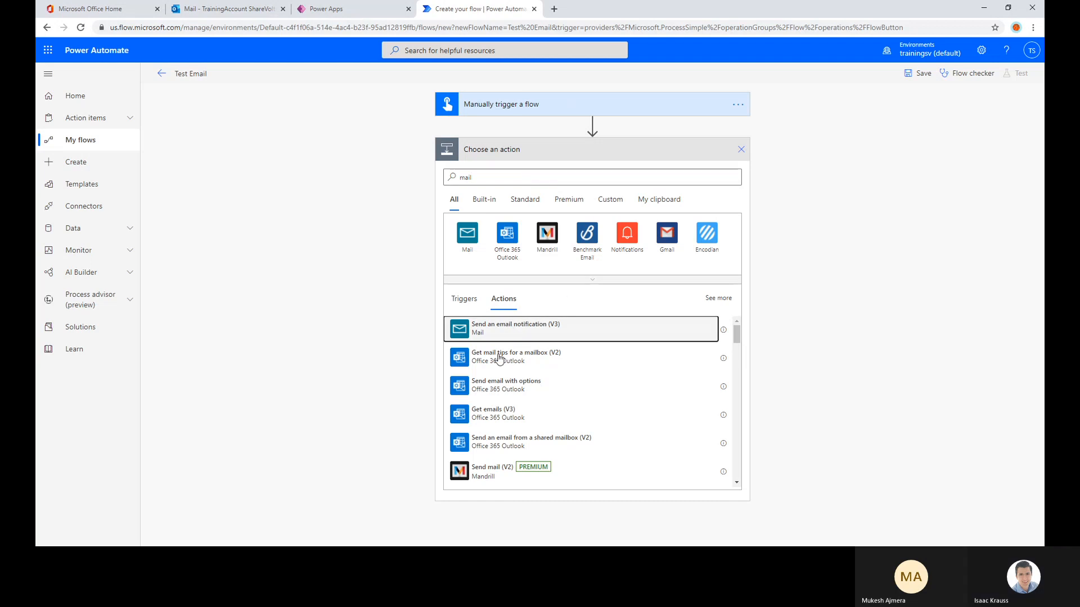
left_click(469, 239)
left_click(532, 282)
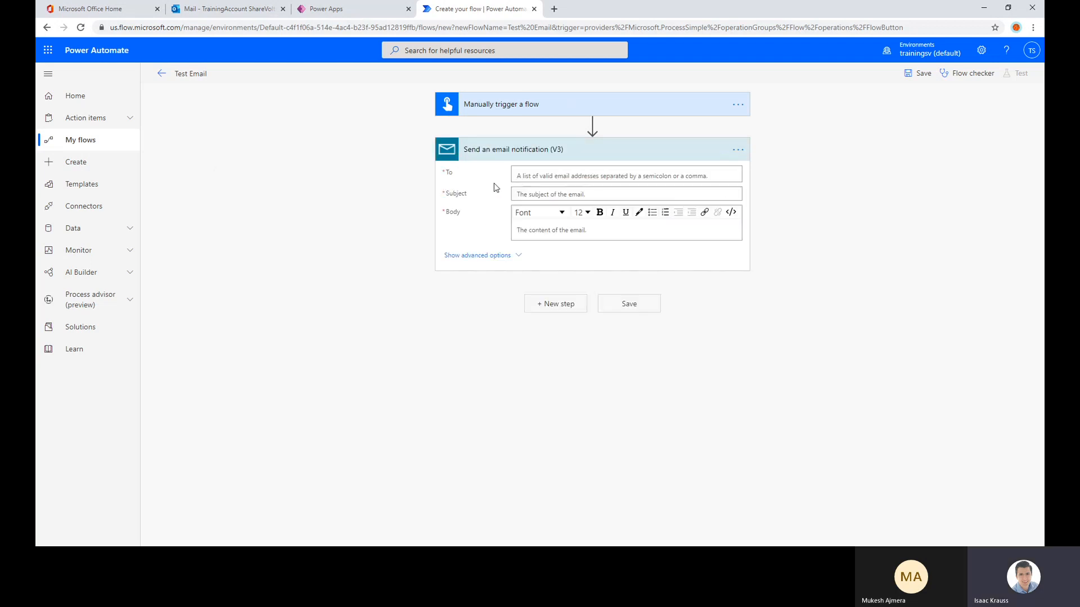
Address the notification to the training admin account with subject "test email" and body "Hello", and save the flow
left_click(557, 177)
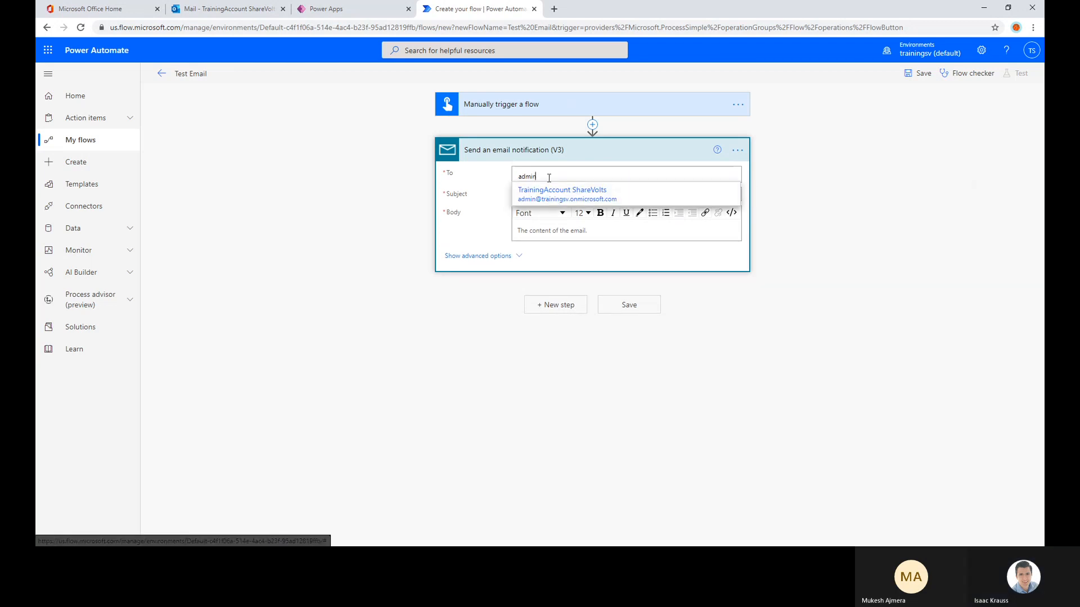
left_click(551, 197)
left_click(550, 197)
type("t")
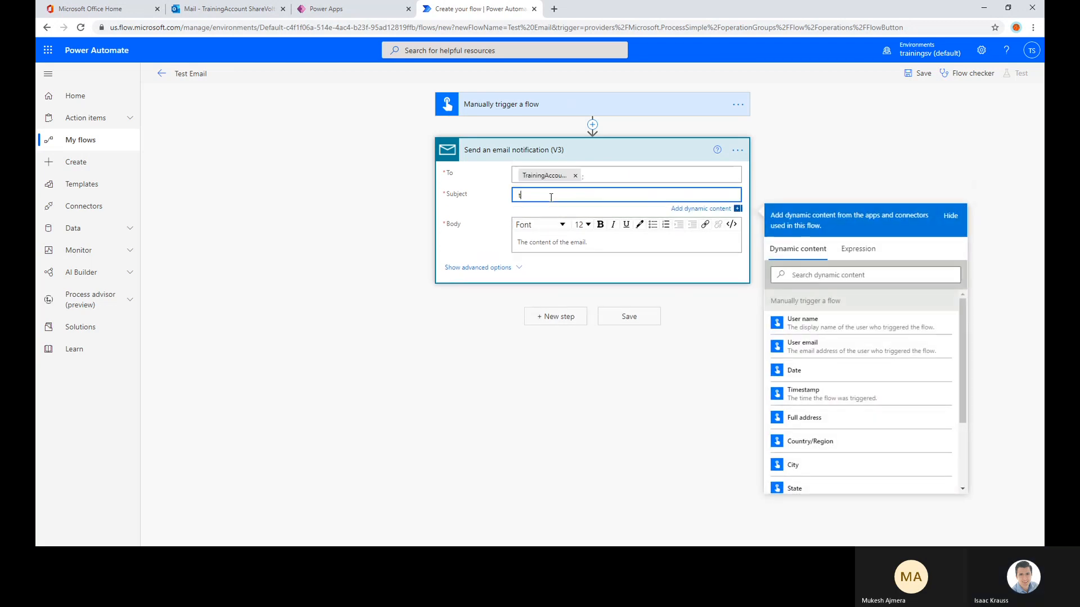
type("est email")
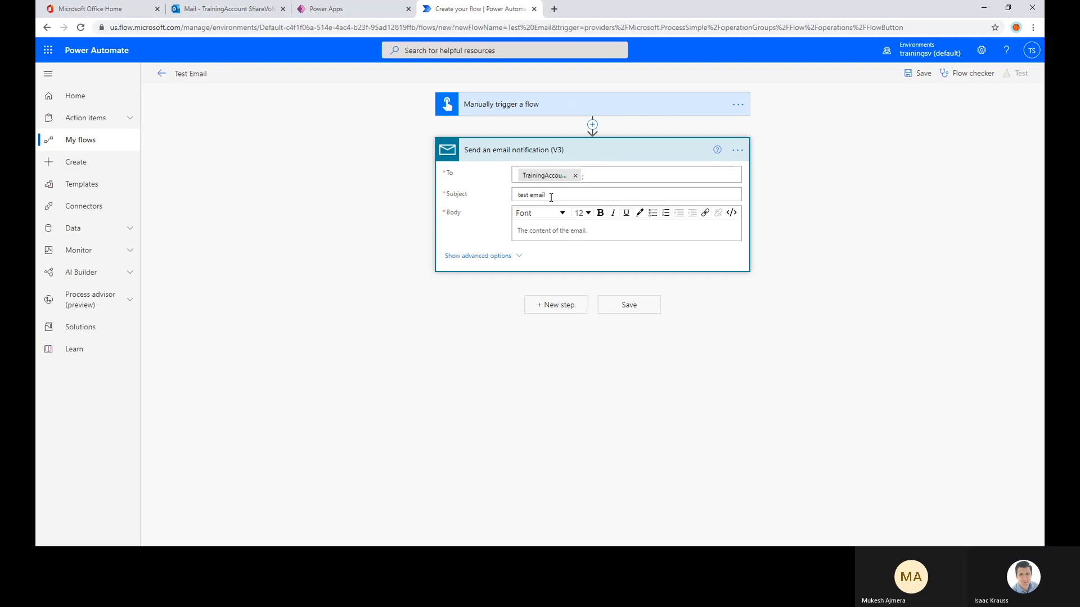
left_click(547, 231)
type("H")
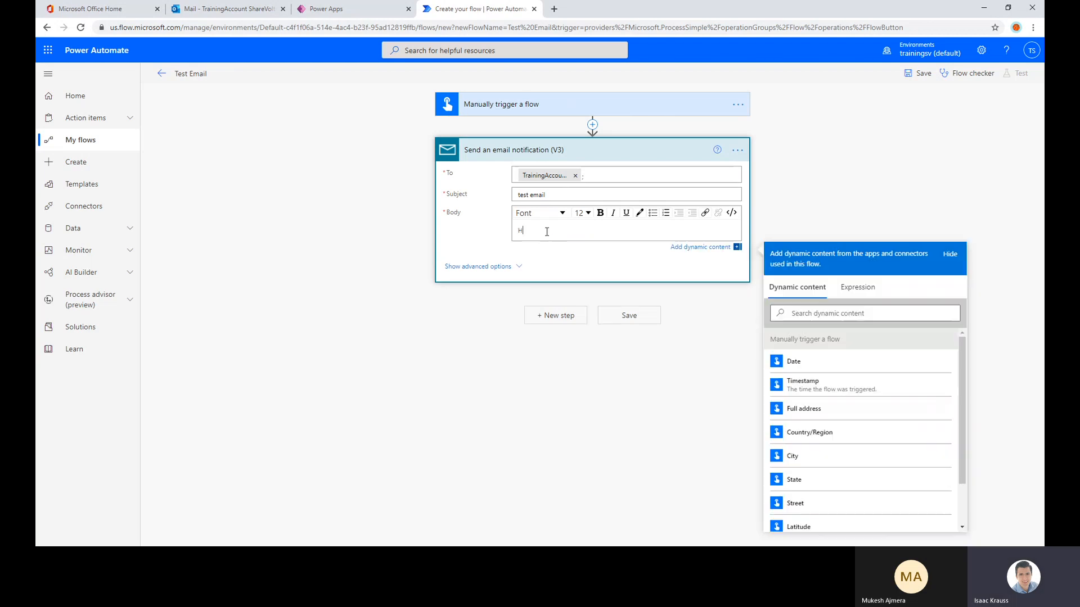
type("ello")
left_click(608, 316)
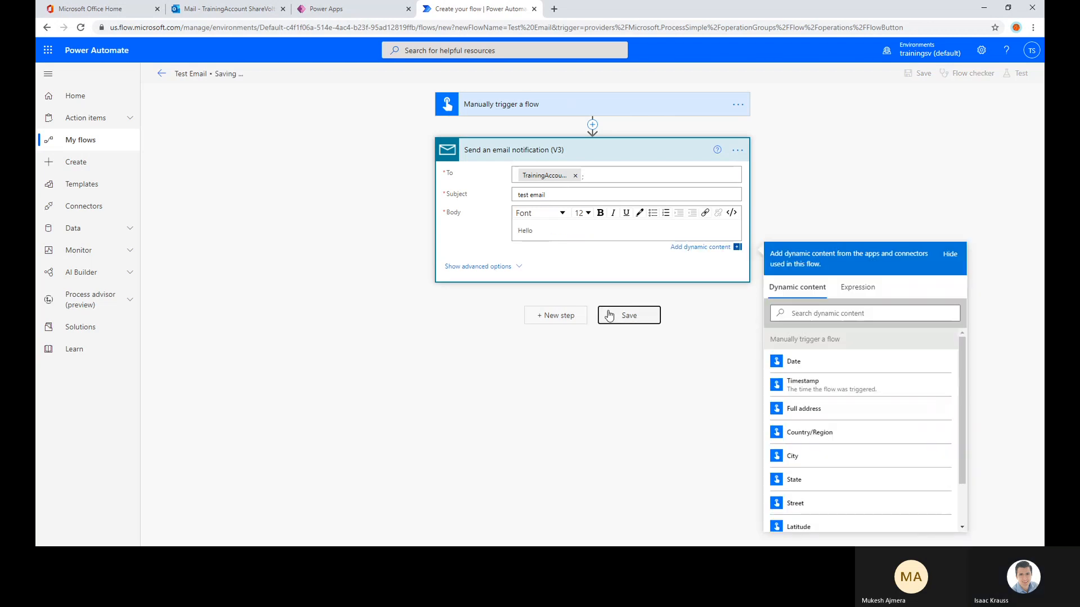
Run a manual test of the Test Email flow, examine its email notification's run details, and reopen the flow for editing
left_click(1014, 78)
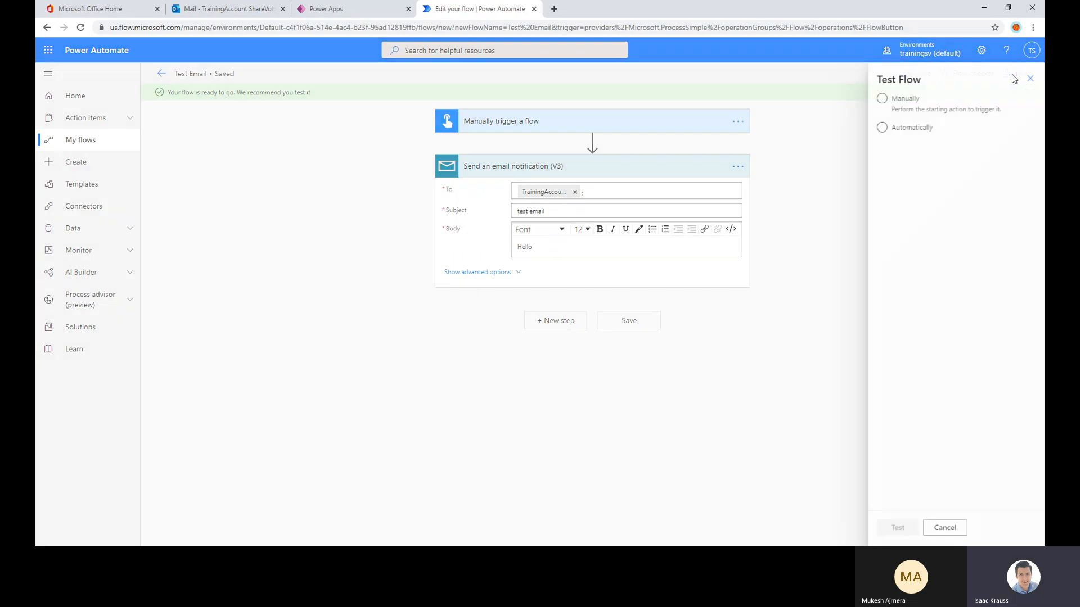
left_click(911, 110)
left_click(895, 528)
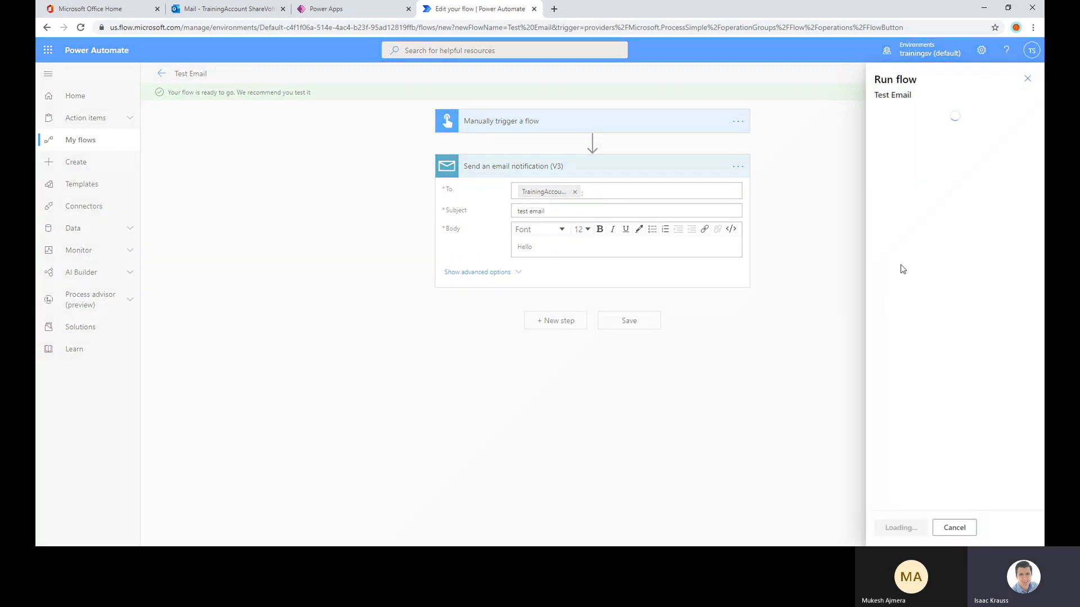
left_click(911, 531)
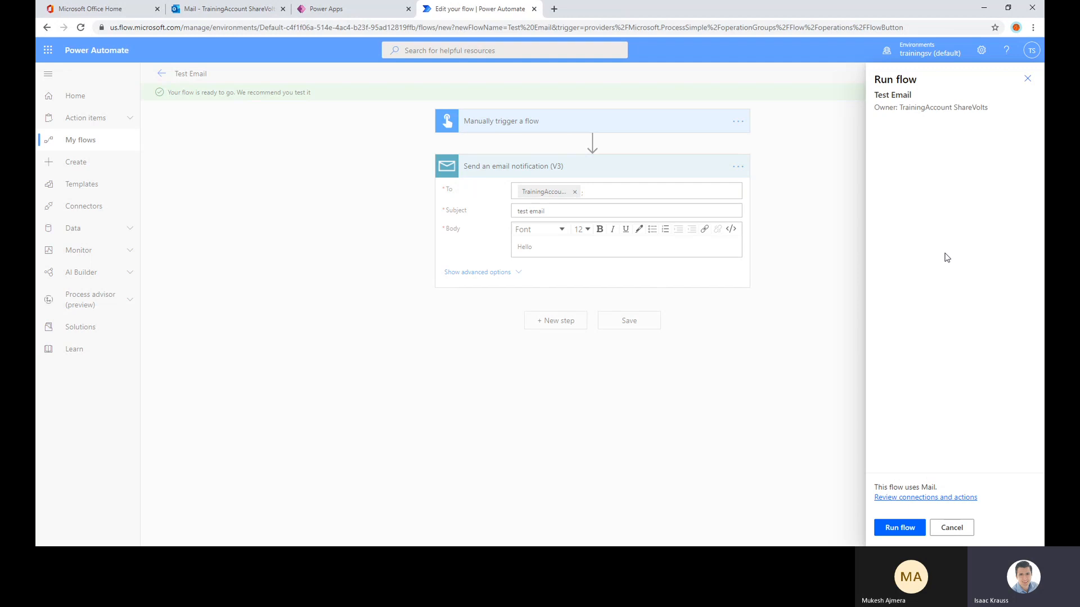
left_click(902, 529)
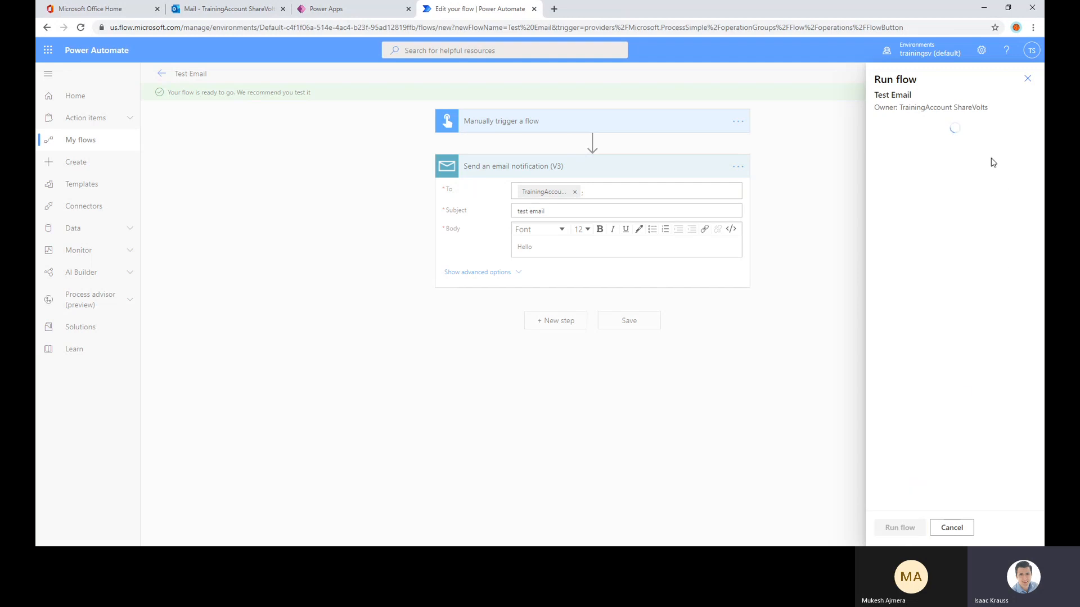
left_click(891, 527)
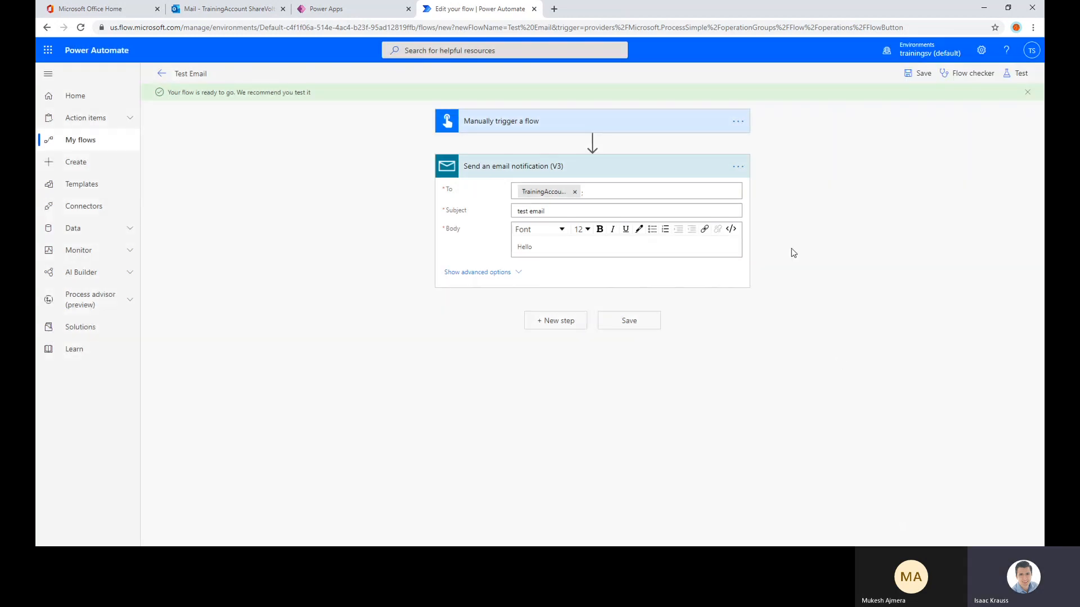
left_click(656, 180)
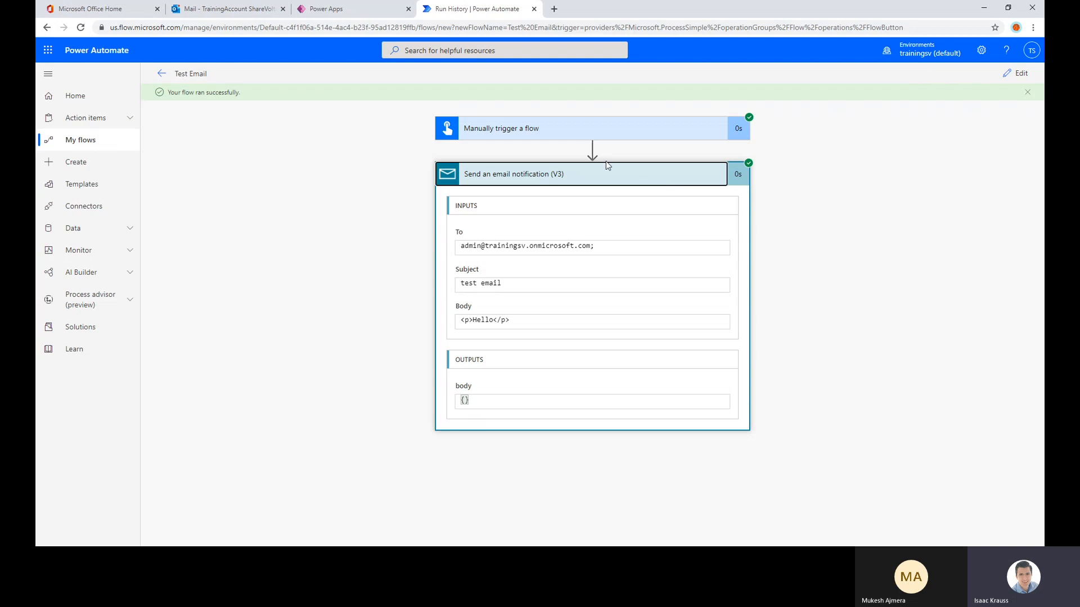
left_click(1016, 74)
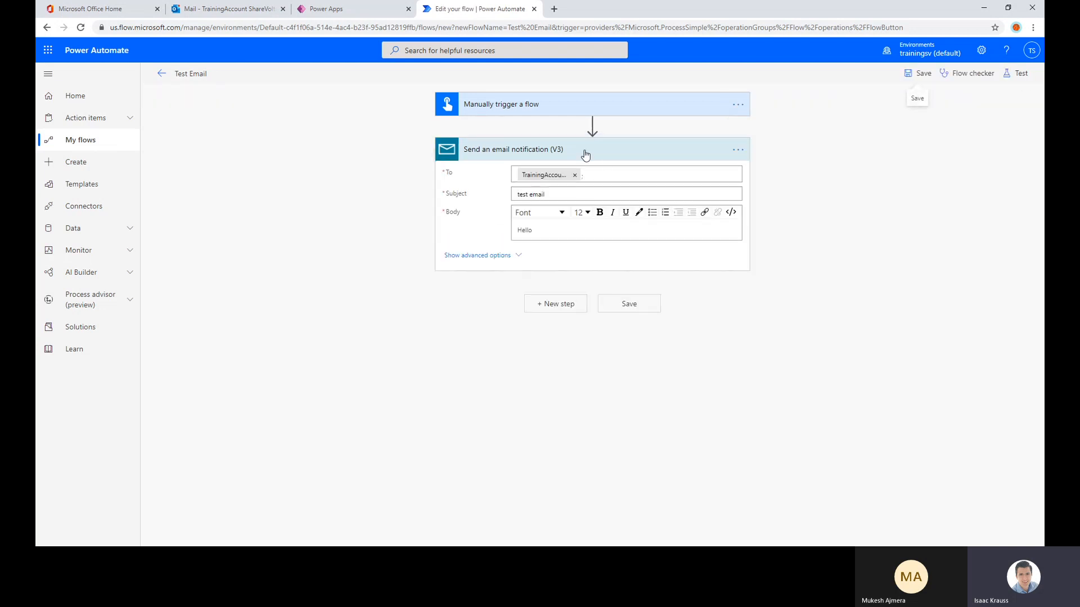
left_click(667, 112)
left_click(504, 131)
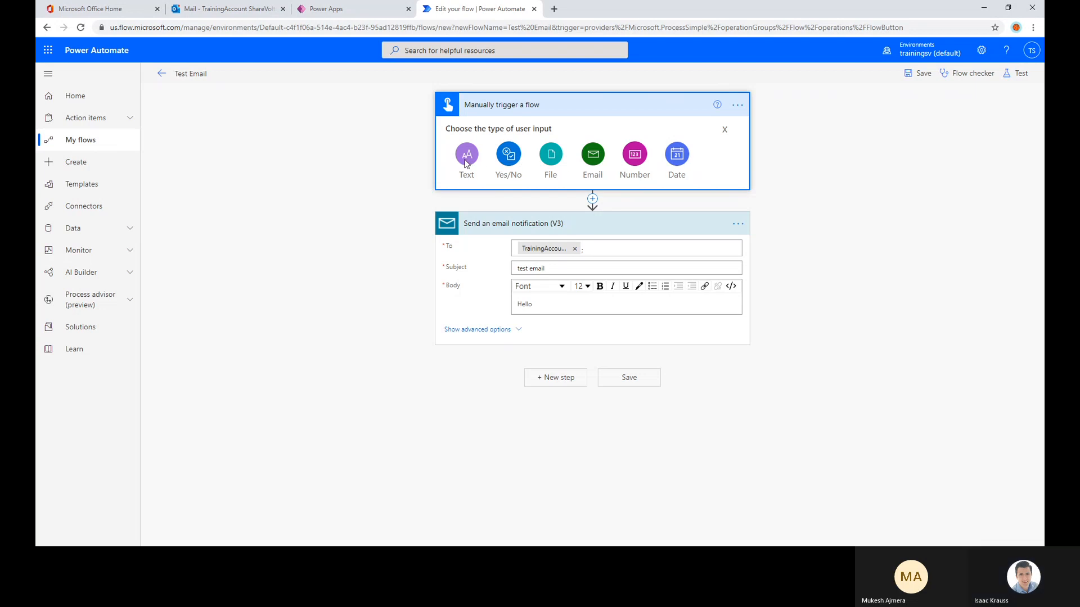
left_click(723, 130)
Add an Initialize variable action after the manual trigger, naming the variable varArray and setting its type to Array
left_click(592, 163)
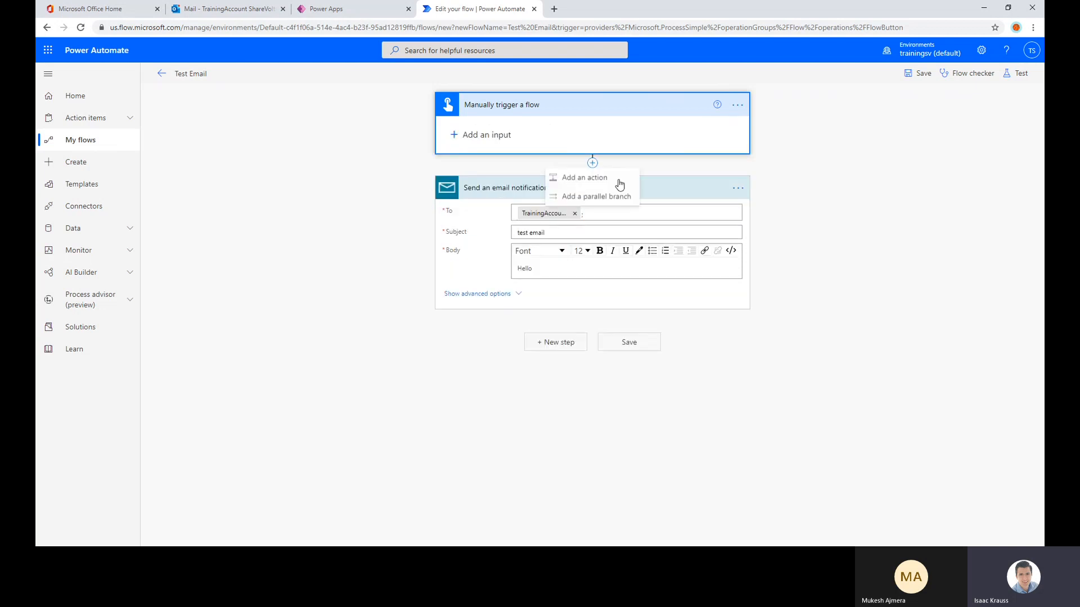
left_click(609, 179)
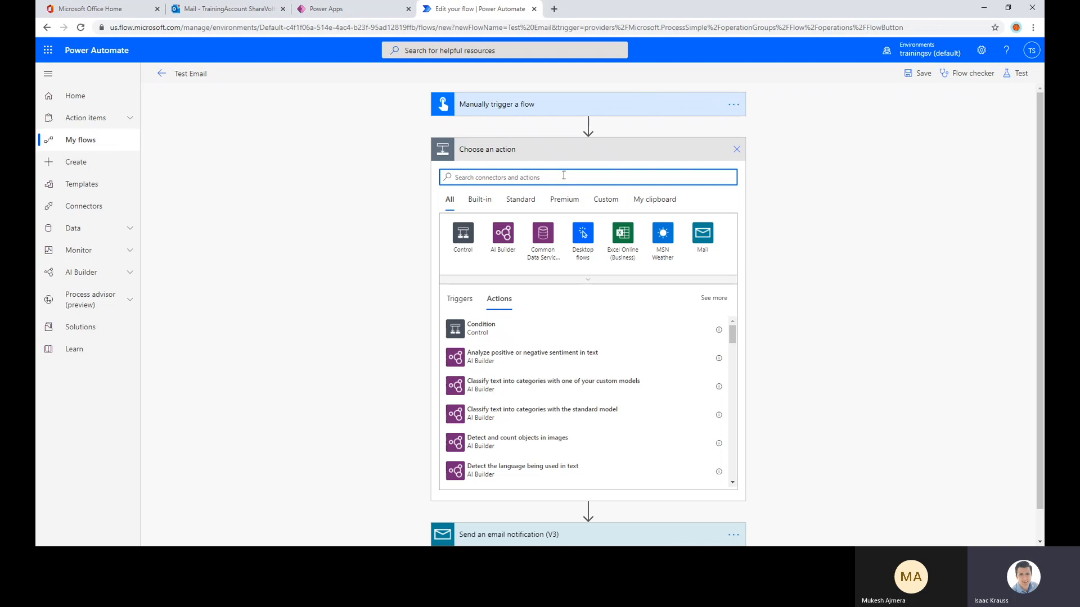
type("var")
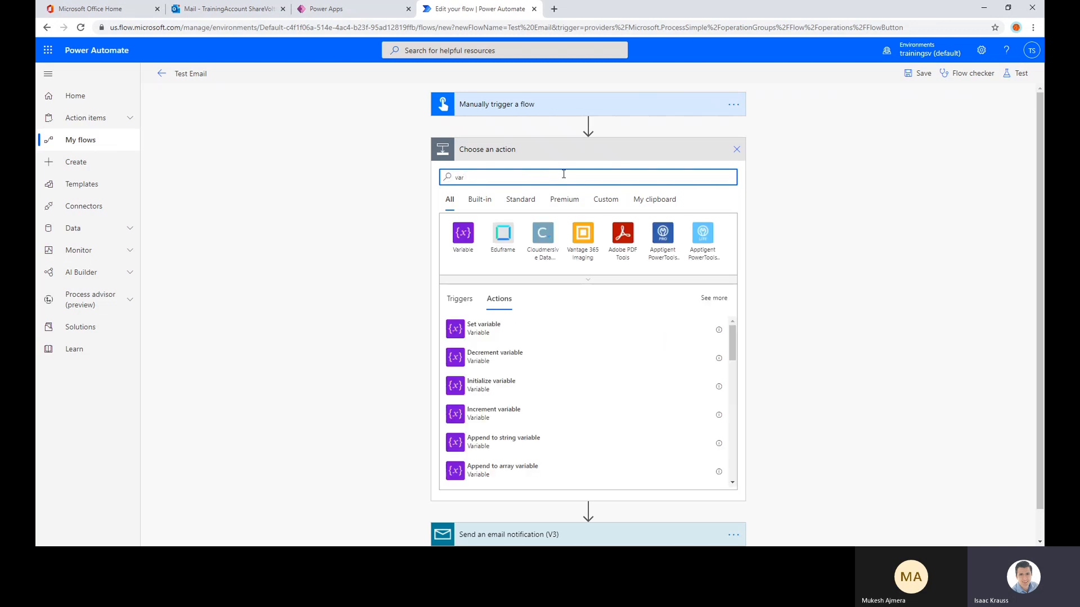
left_click(495, 387)
left_click(587, 178)
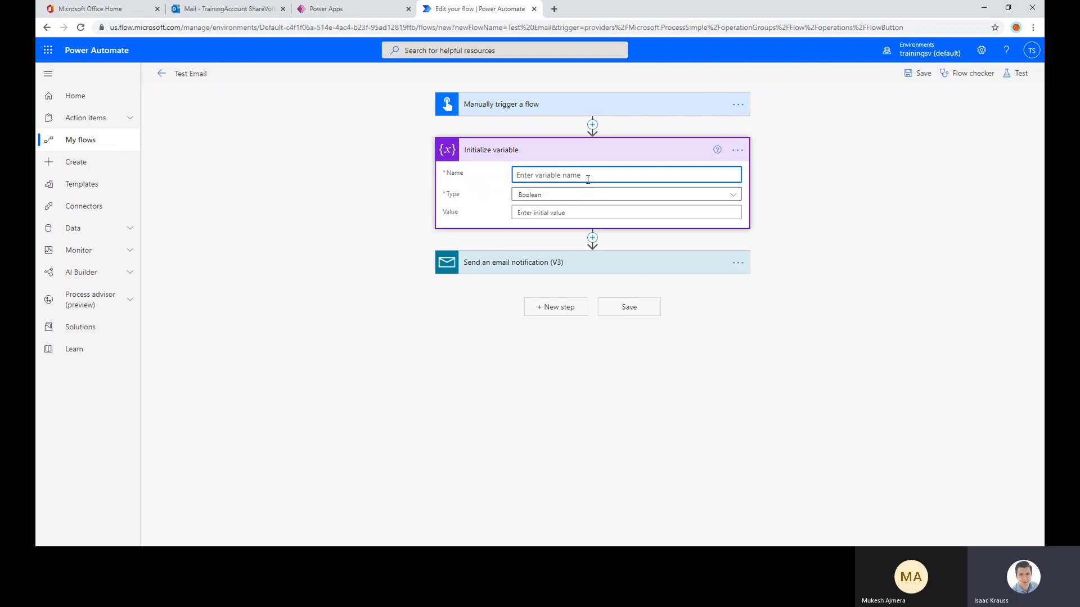
type("varArray")
left_click(562, 197)
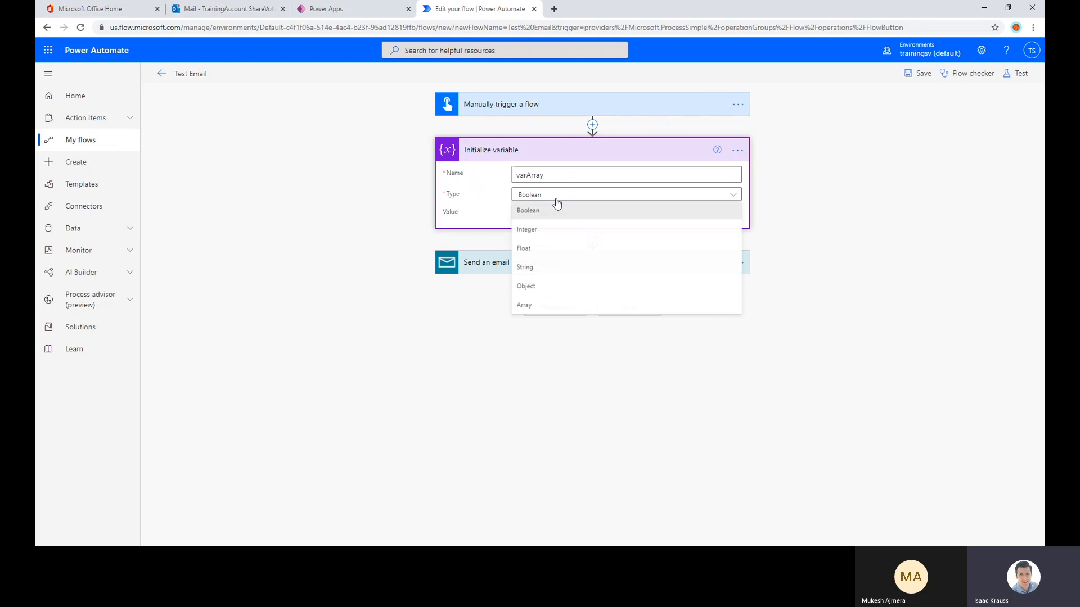
left_click(536, 307)
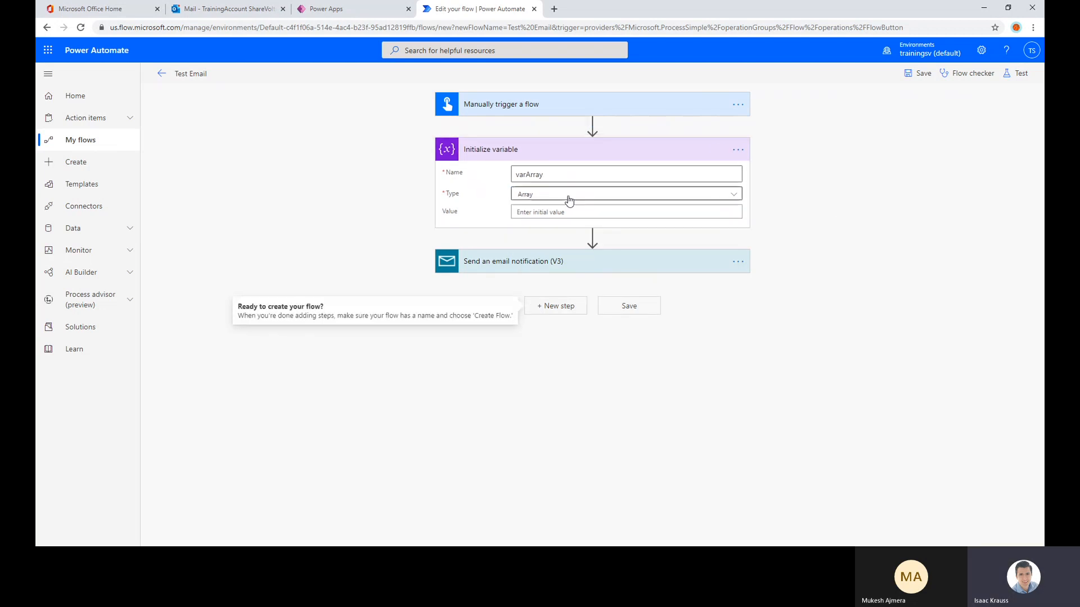
Add an Append to array variable action after the variable initialization that appends "Test one" to varArray
left_click(592, 236)
left_click(587, 252)
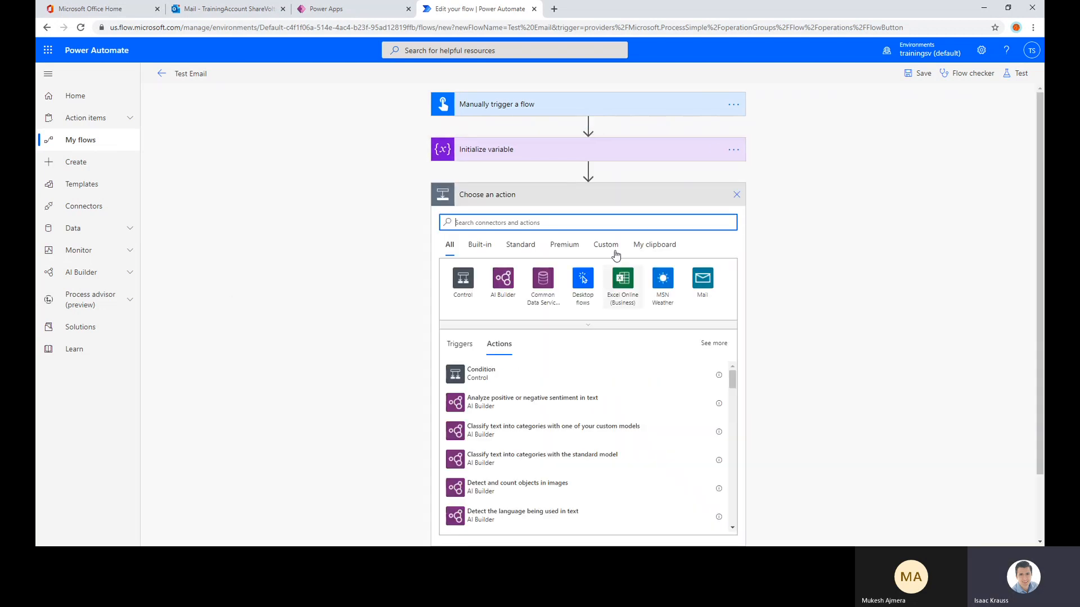
type("var")
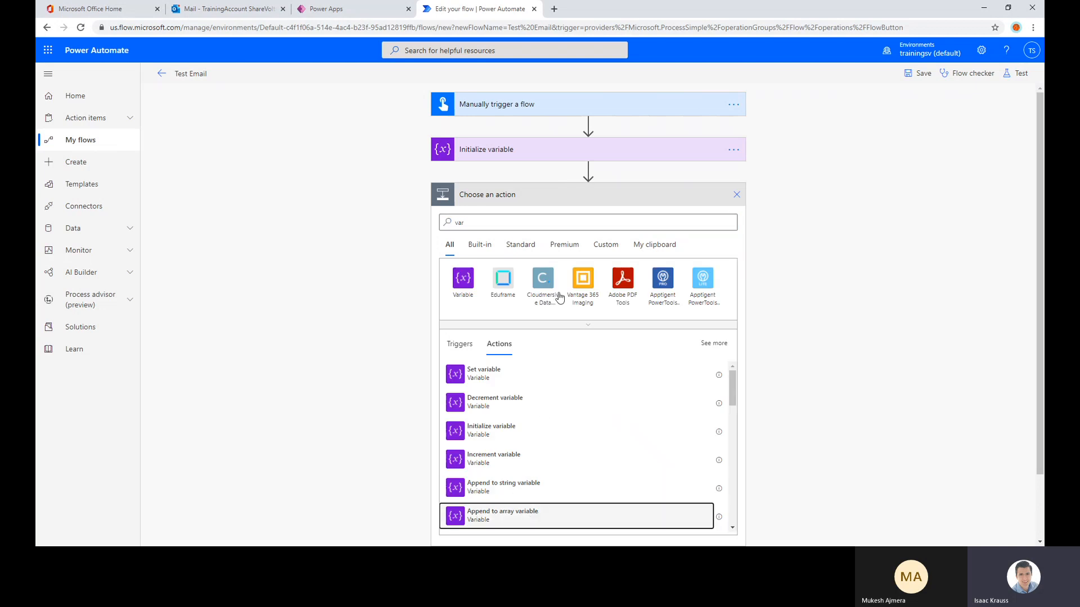
left_click(535, 513)
left_click(535, 236)
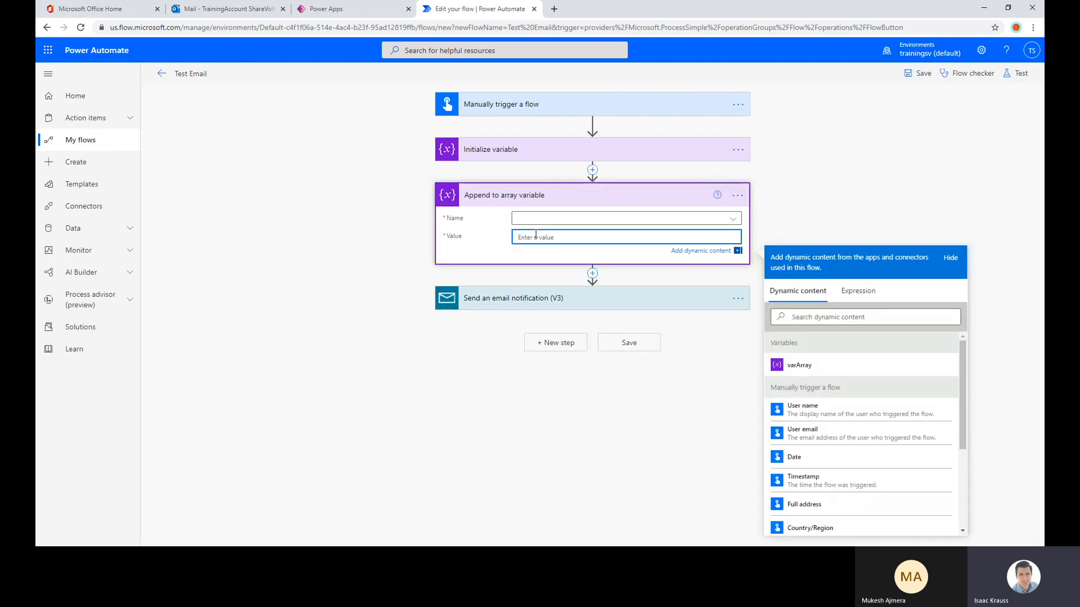
type("Test one")
left_click(541, 219)
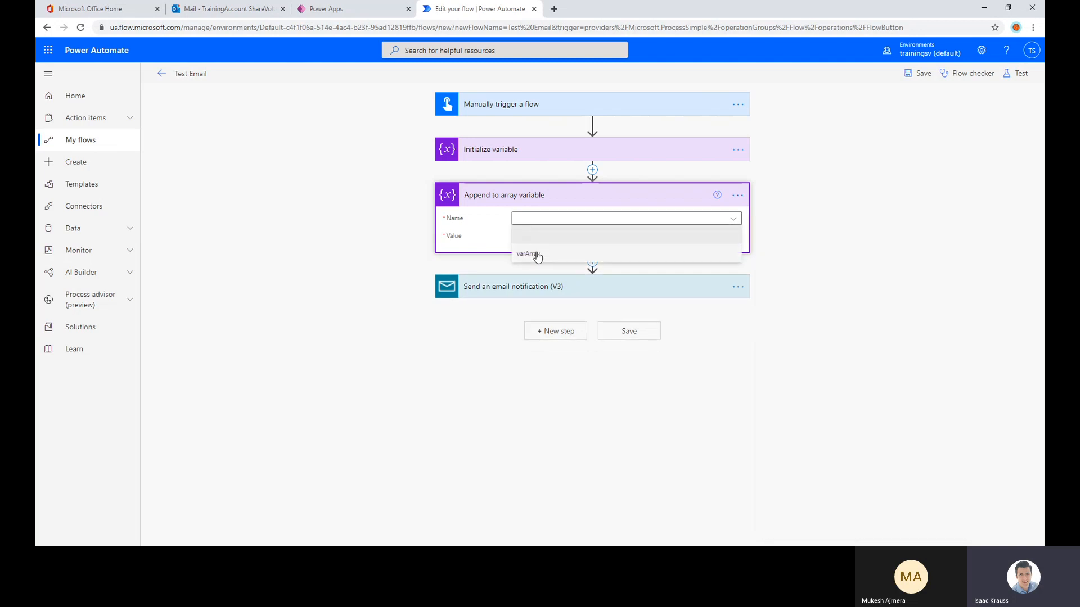
left_click(526, 248)
Add a second Append to array variable action before the email notification that appends "Text two" to varArray
left_click(592, 262)
left_click(574, 275)
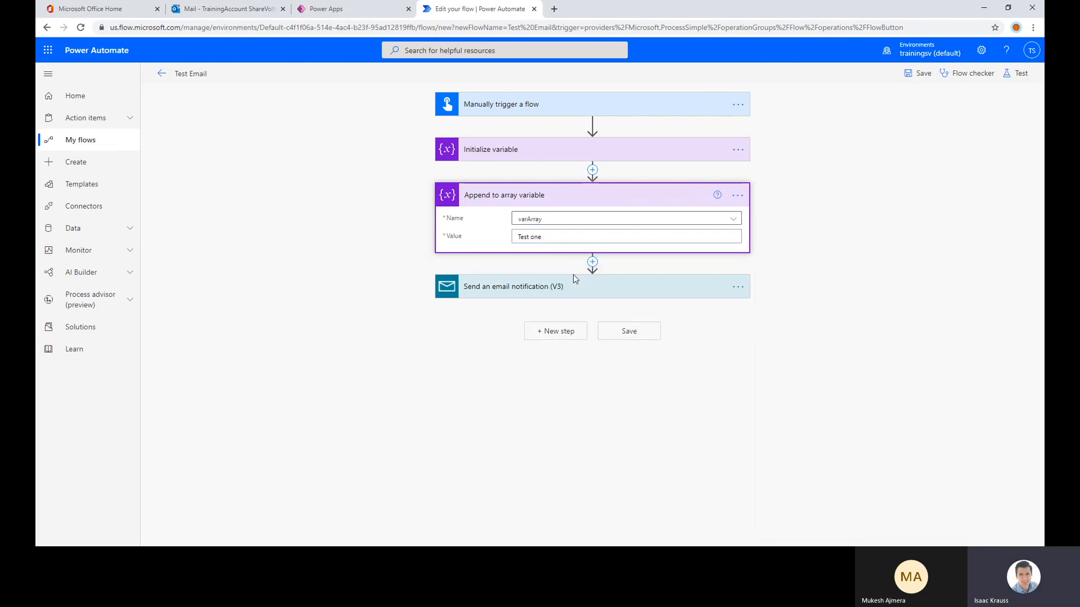
type("v")
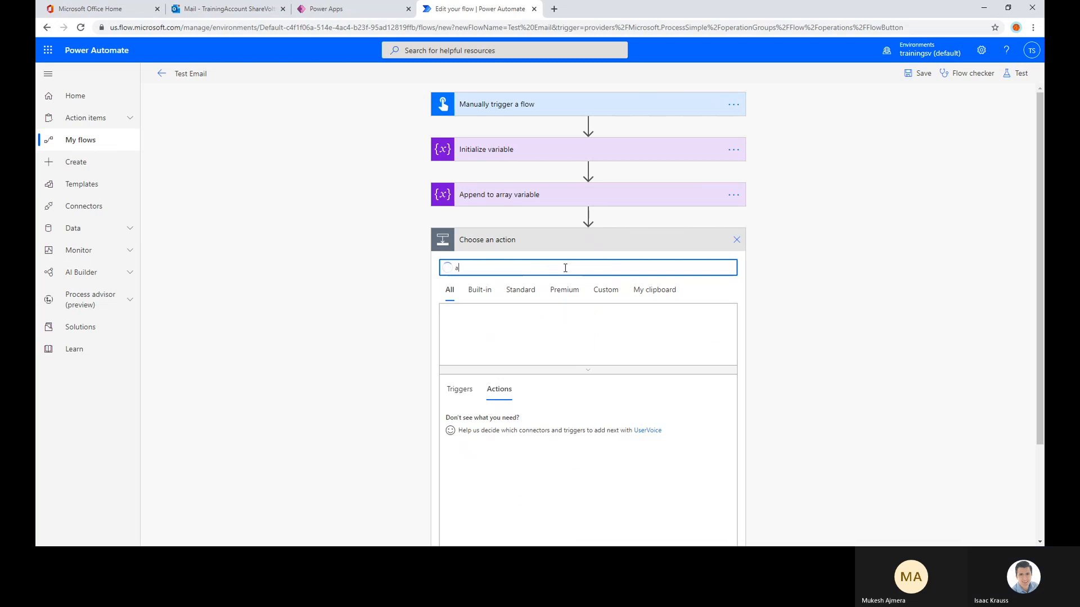
type("ar append to")
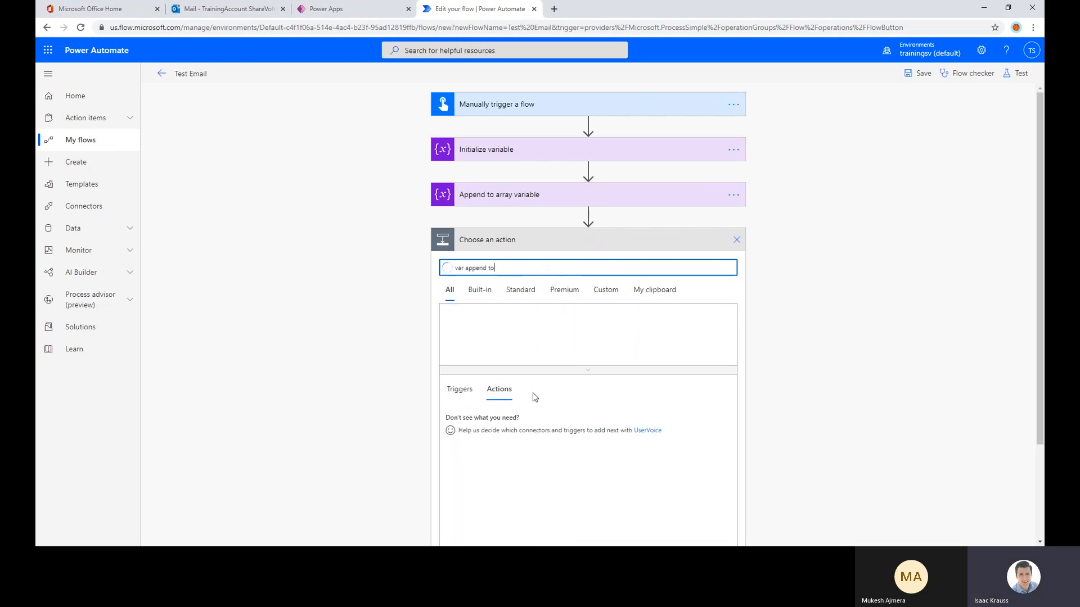
left_click(503, 323)
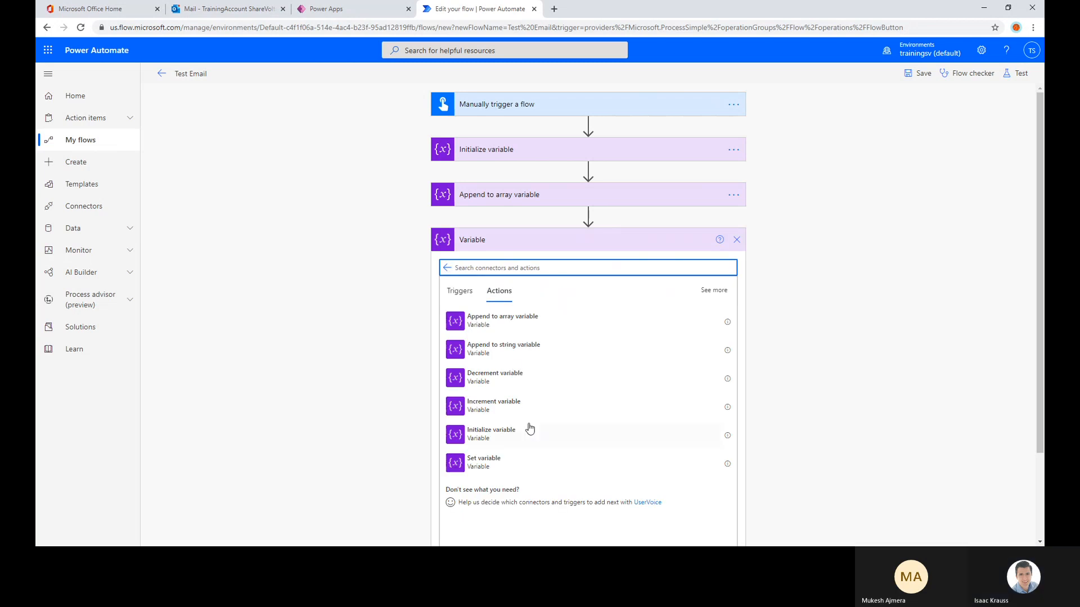
left_click(513, 324)
left_click(567, 266)
left_click(551, 293)
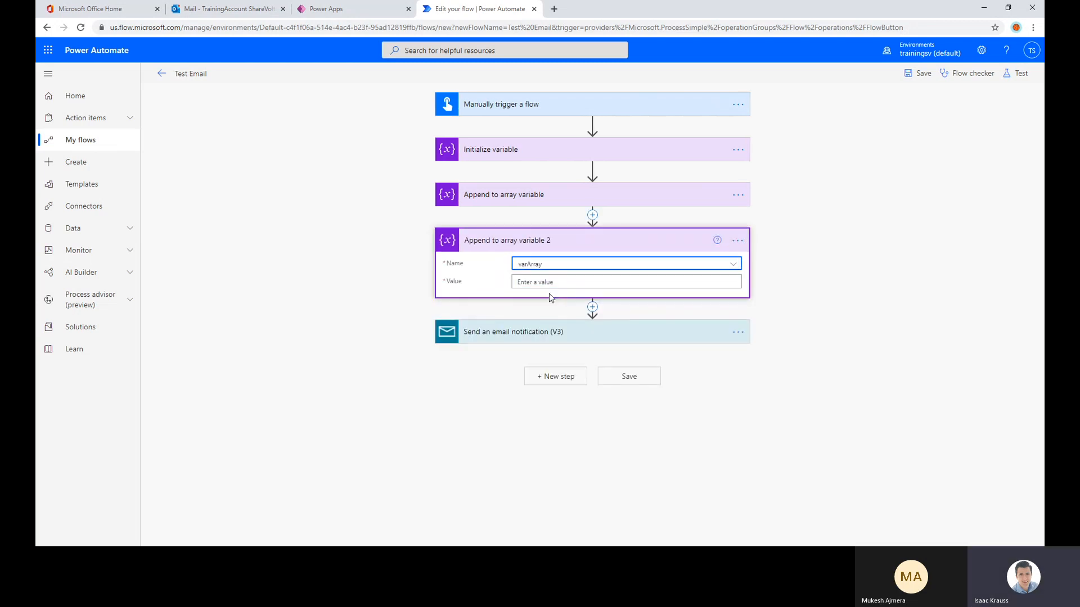
left_click(547, 282)
type("Text")
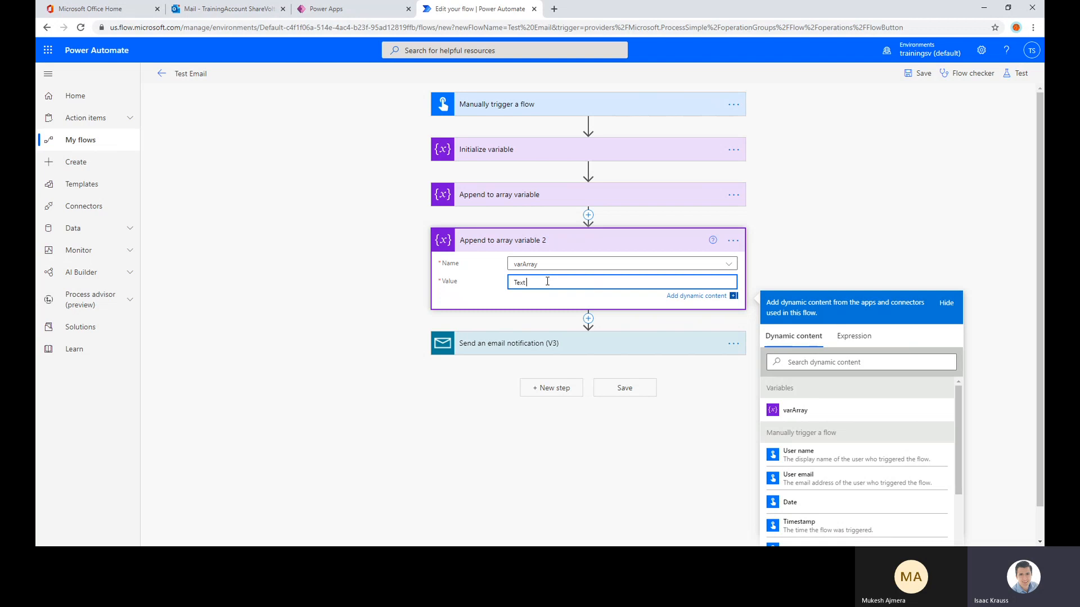
type(" two")
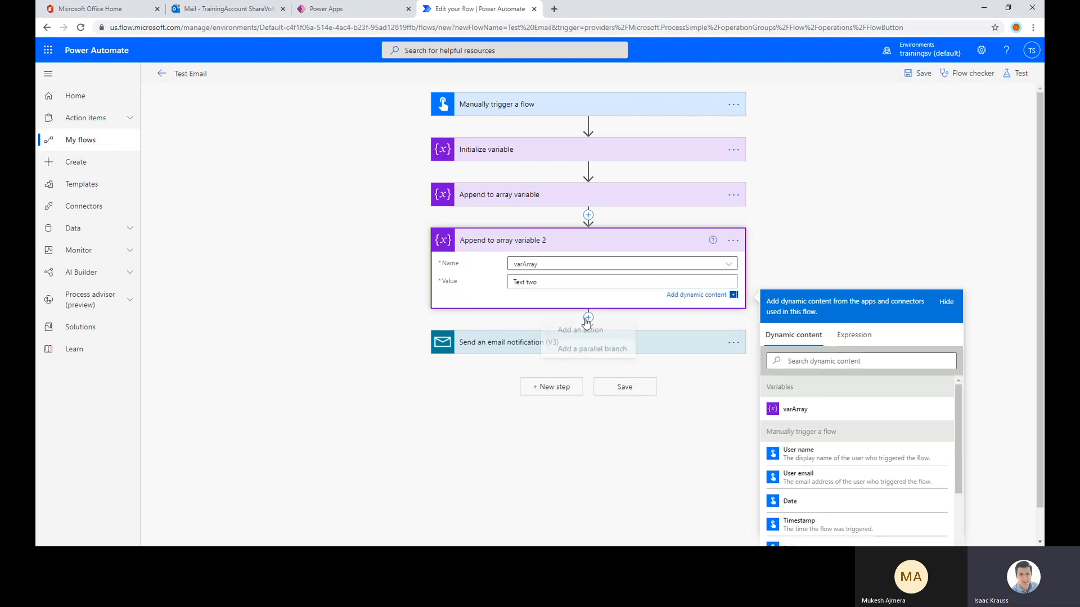
Add a third Append to array variable action before the email notification that appends "Text Three" to varArray
left_click(587, 319)
left_click(557, 332)
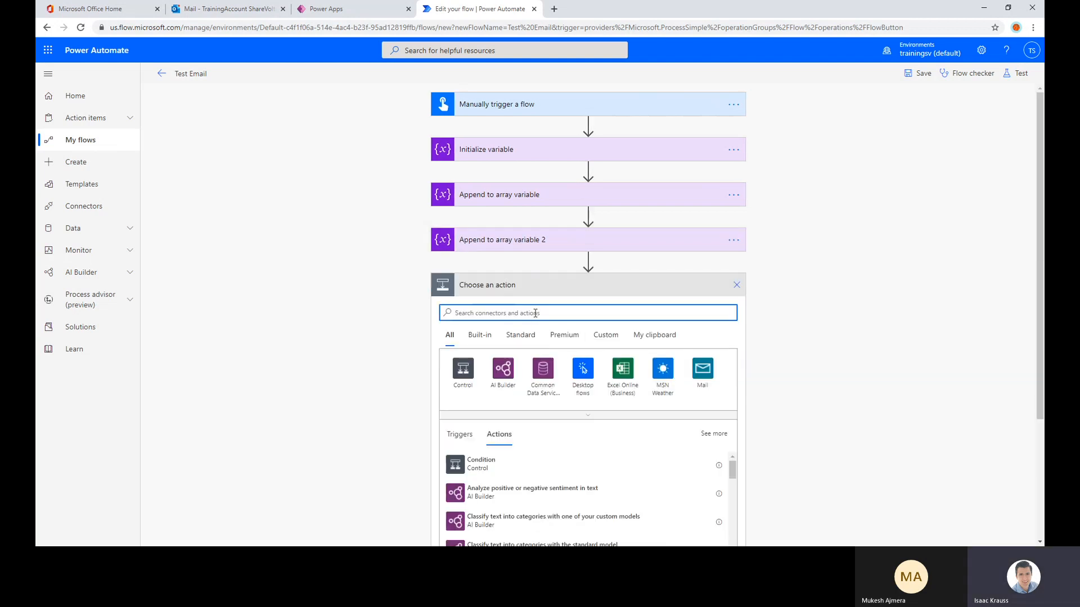
type("var")
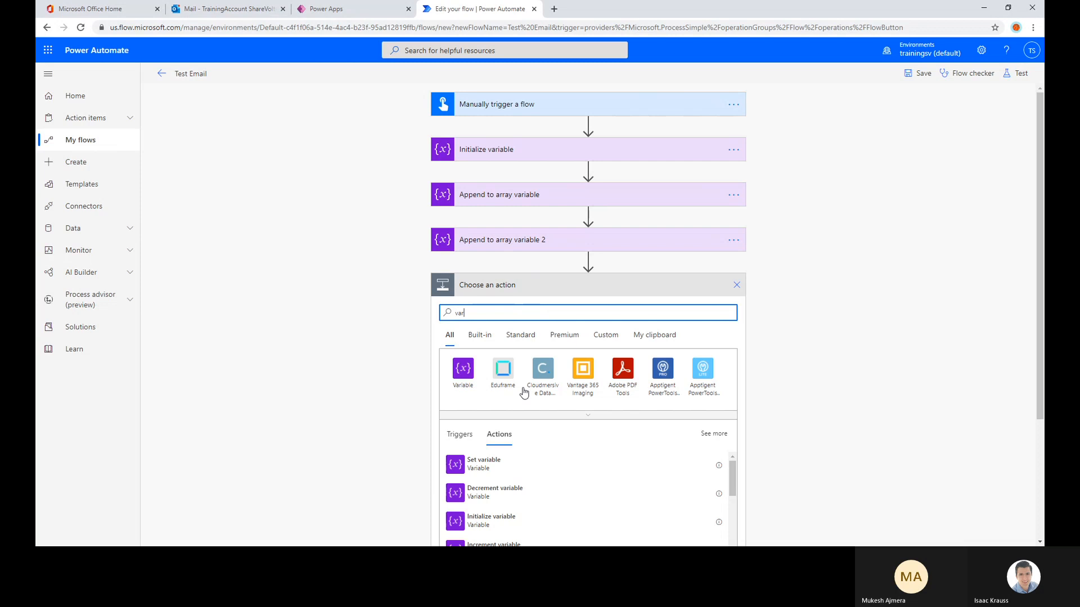
left_click(463, 371)
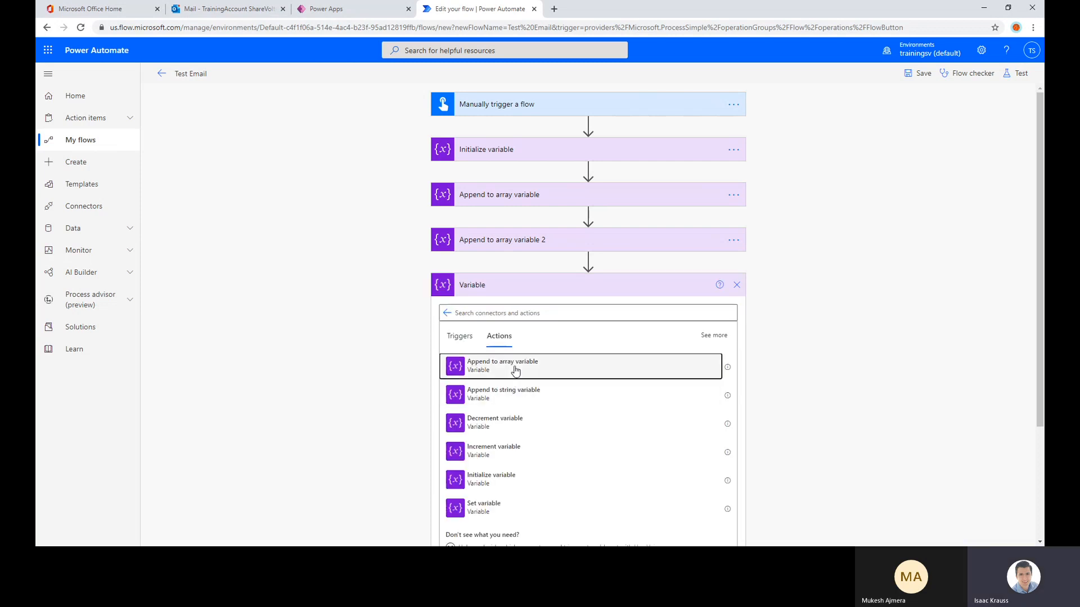
left_click(560, 368)
left_click(568, 316)
left_click(543, 342)
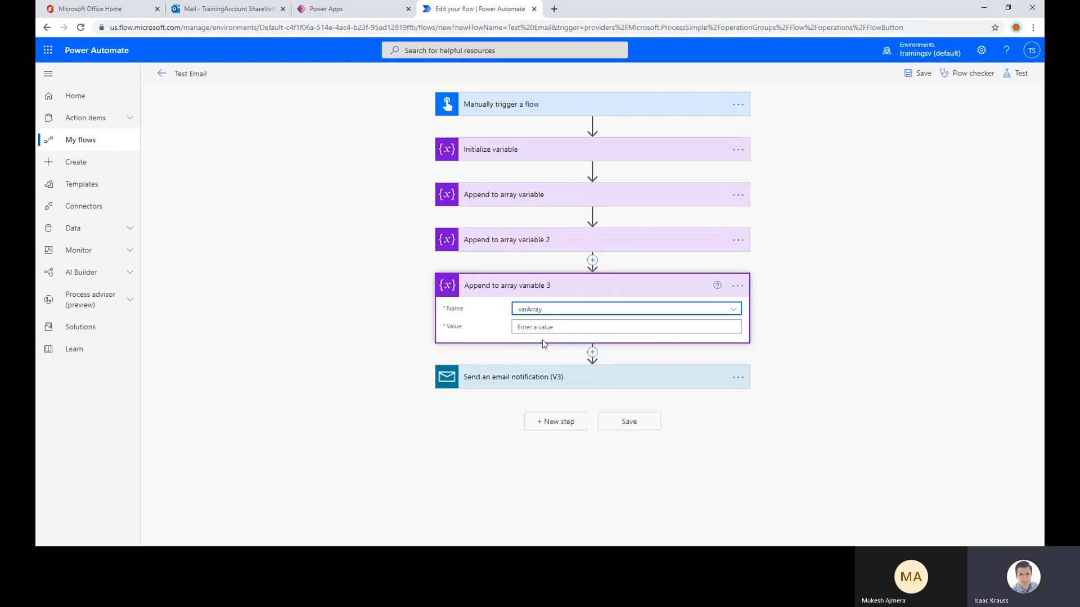
left_click(546, 326)
type("va")
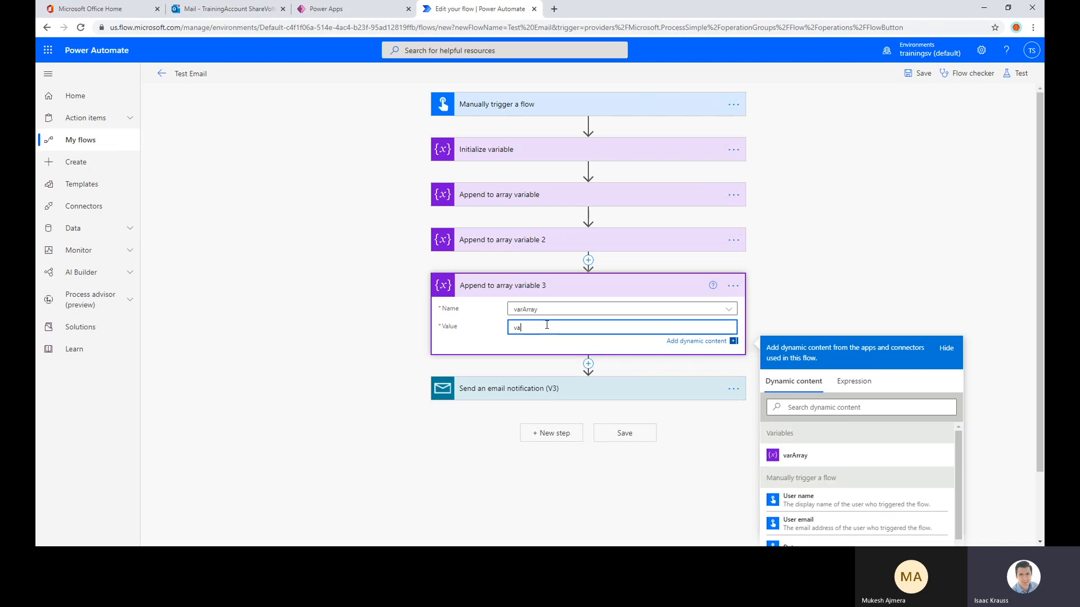
key("BackSpace")
key("BackSpace")
type("TExt Three")
left_click(819, 240)
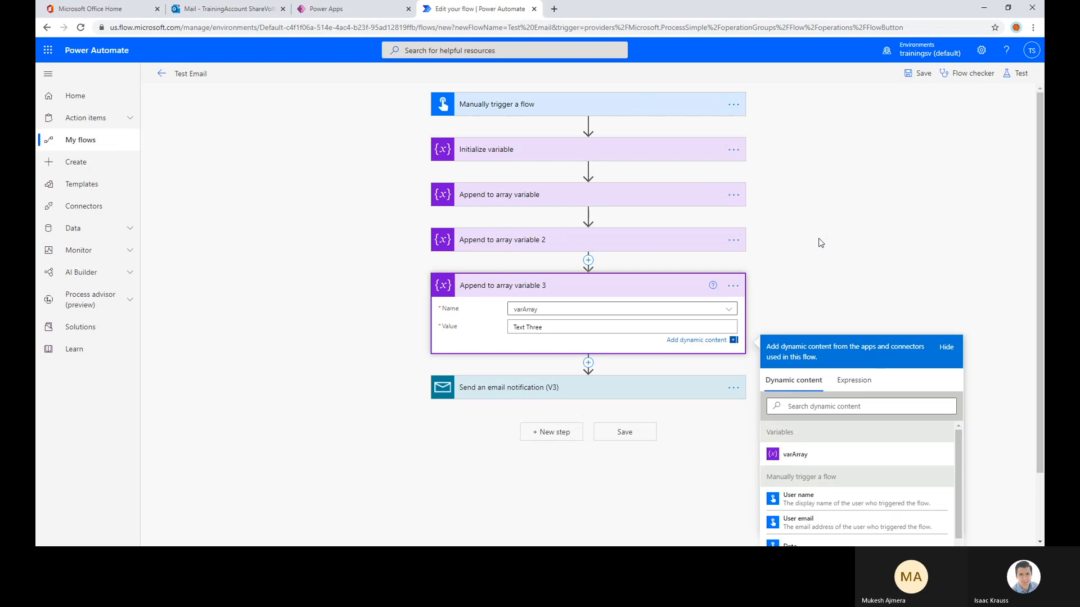
left_click(583, 293)
Add a Data Operation Join action between the third Append to array variable action and the email notification
mouse_move(593, 309)
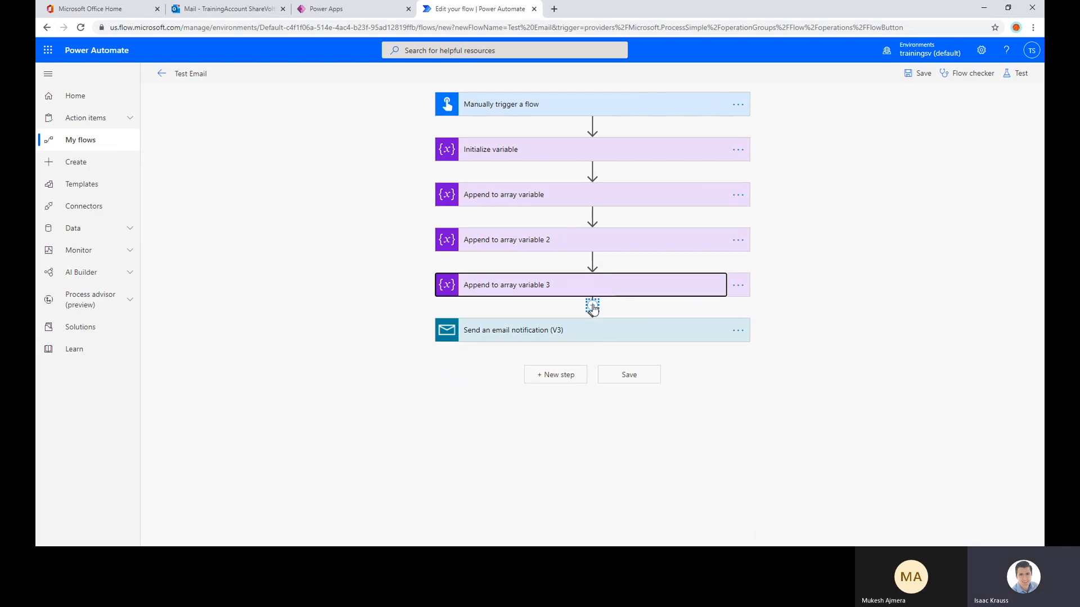
left_click(550, 153)
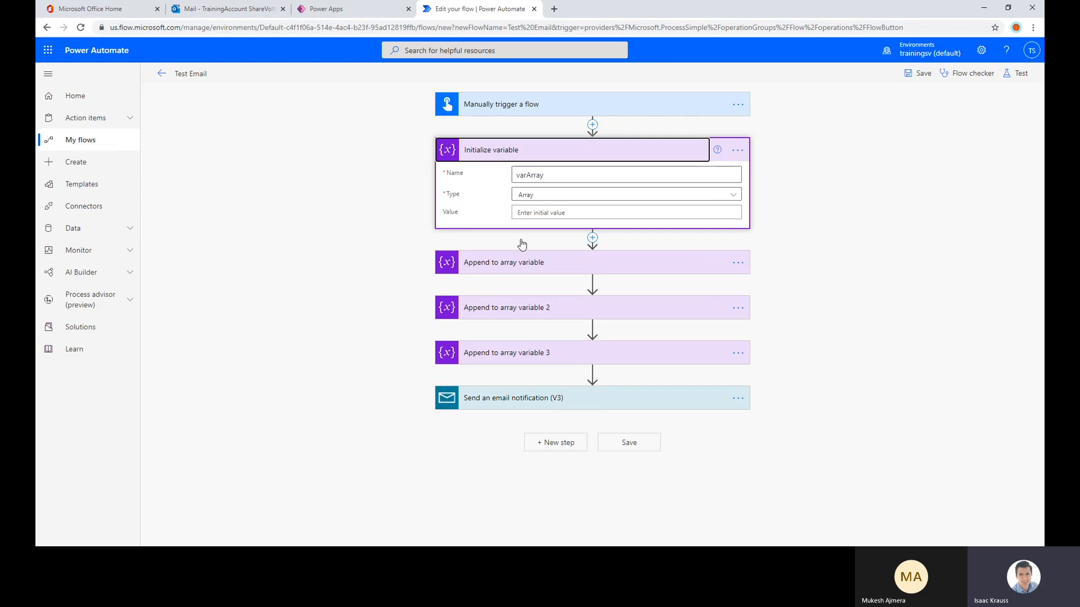
left_click(525, 150)
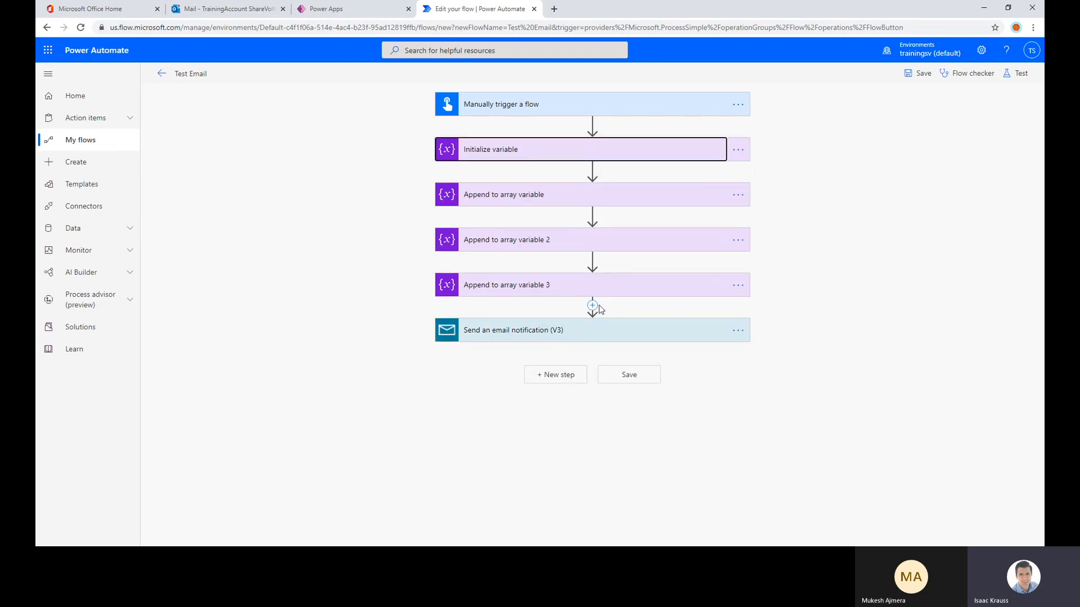
left_click(593, 305)
left_click(585, 319)
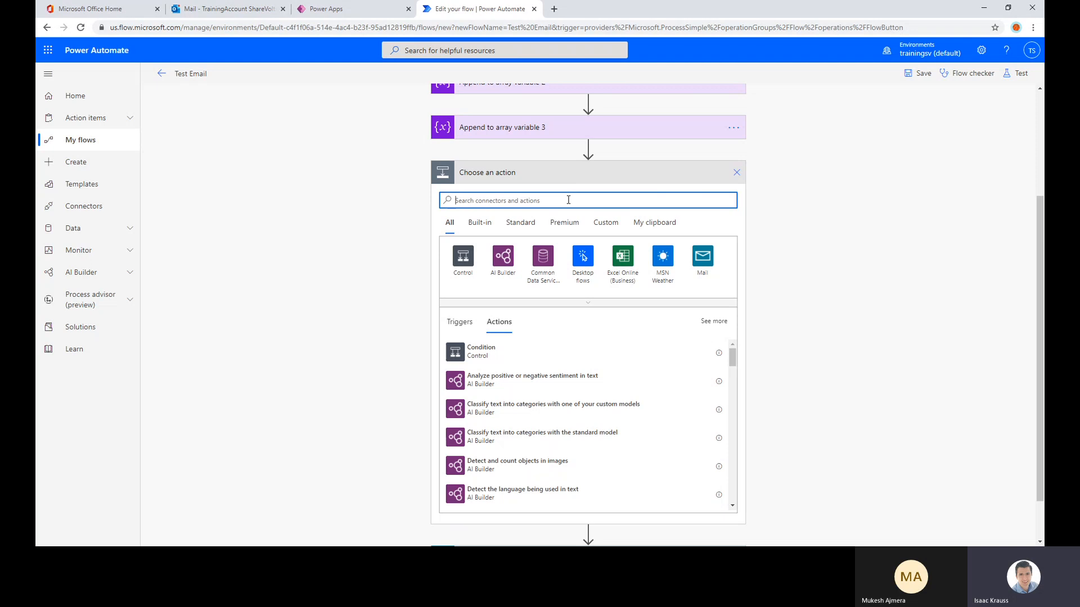
type("compose")
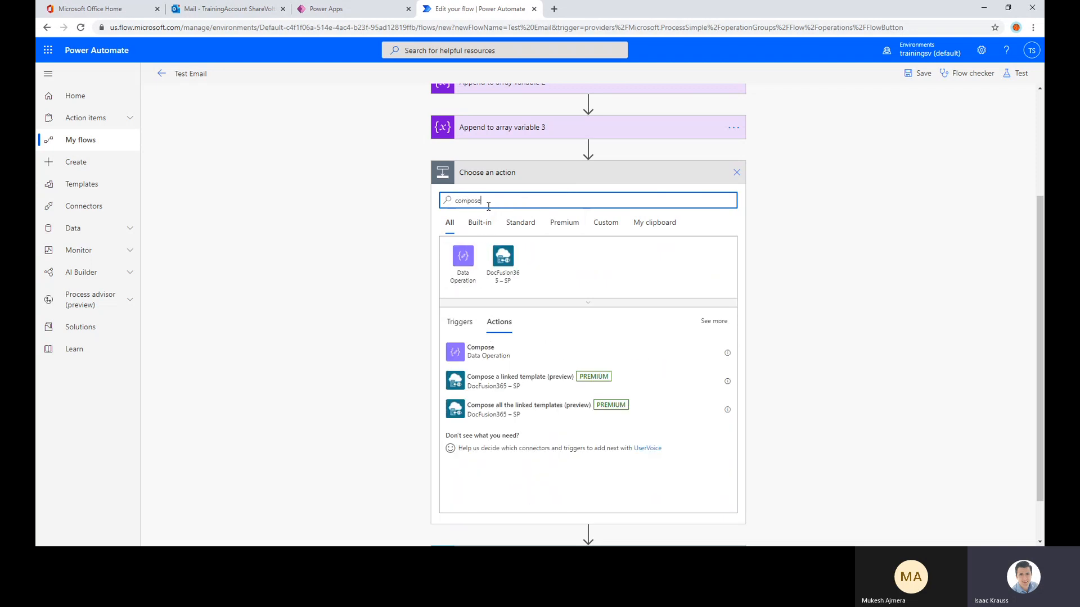
key("ctrl+a")
type("data ")
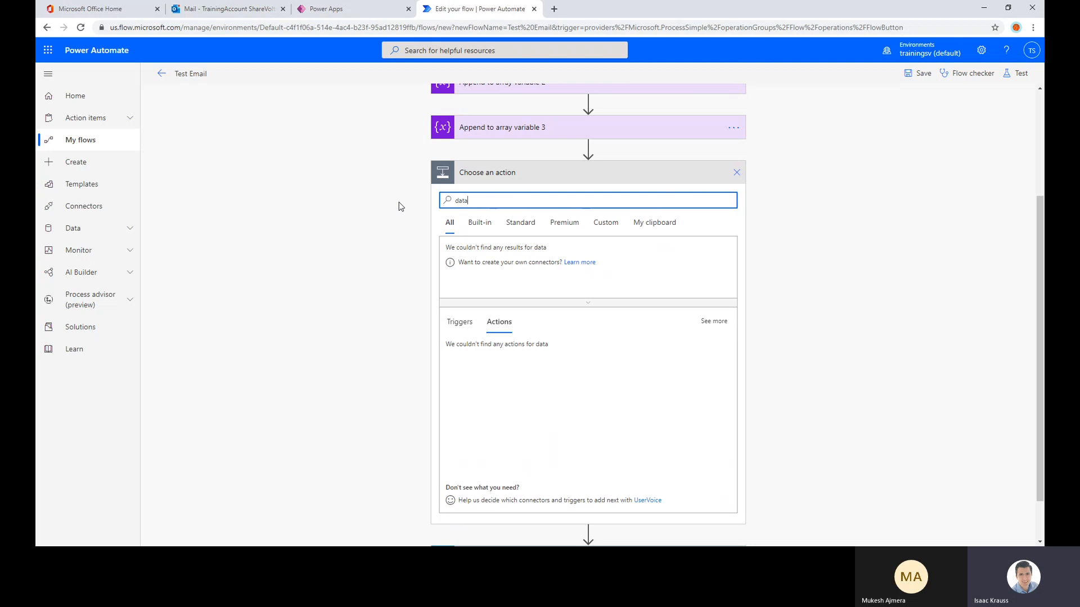
type("operation")
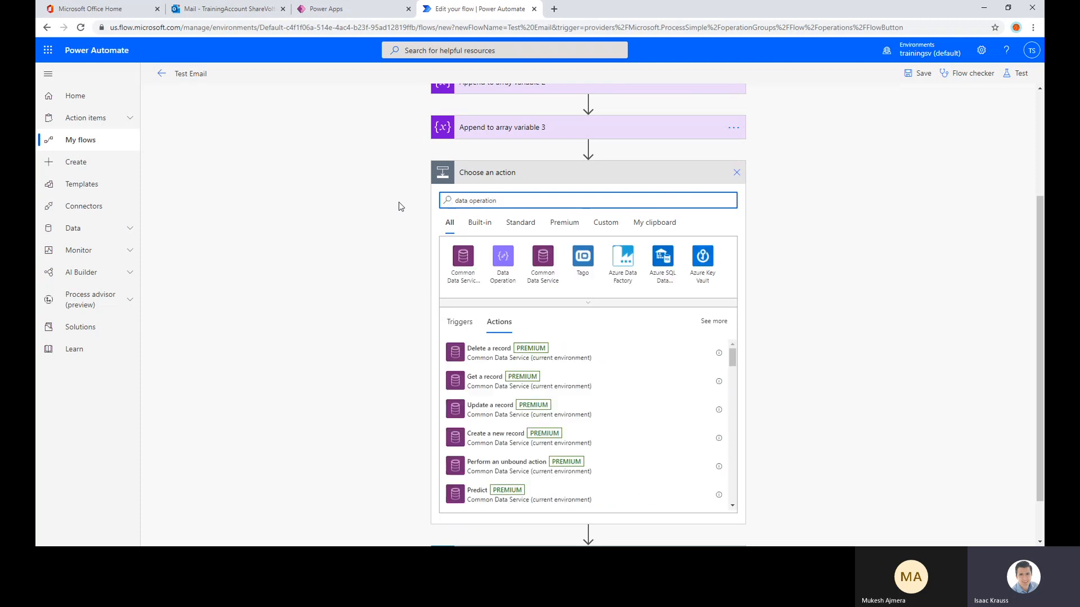
left_click(508, 256)
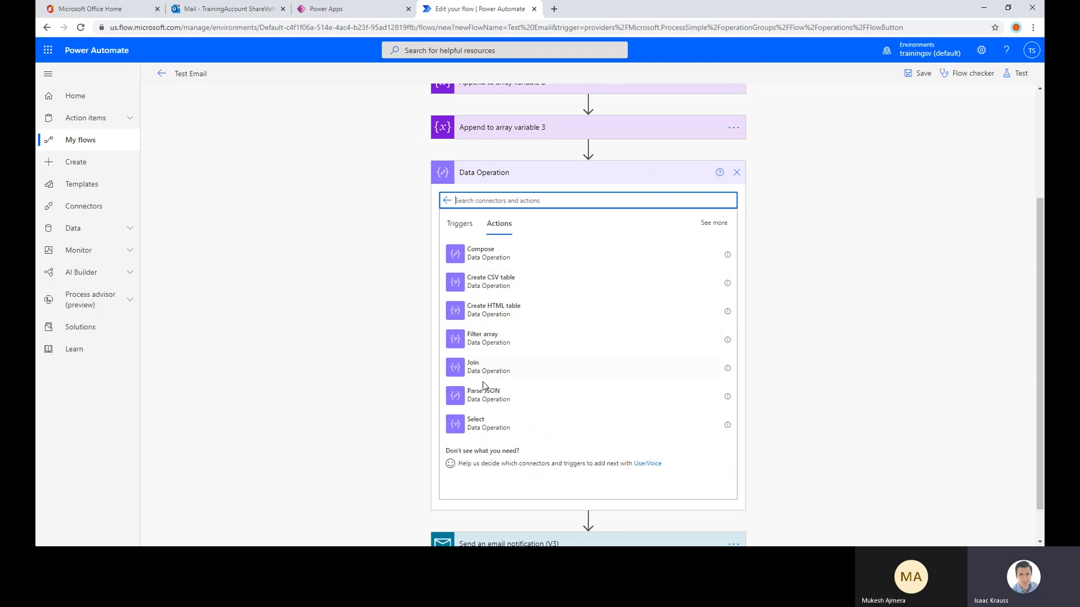
left_click(481, 363)
Configure the Join action to take varArray as its source and join the items with a comma
left_click(513, 354)
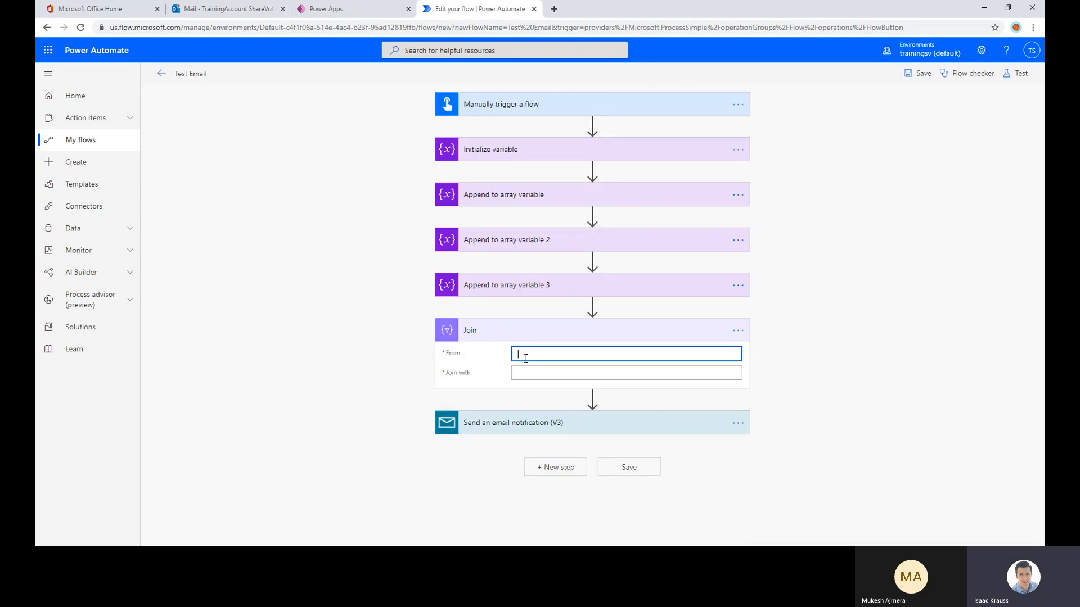
scroll(806, 333, "down", 2)
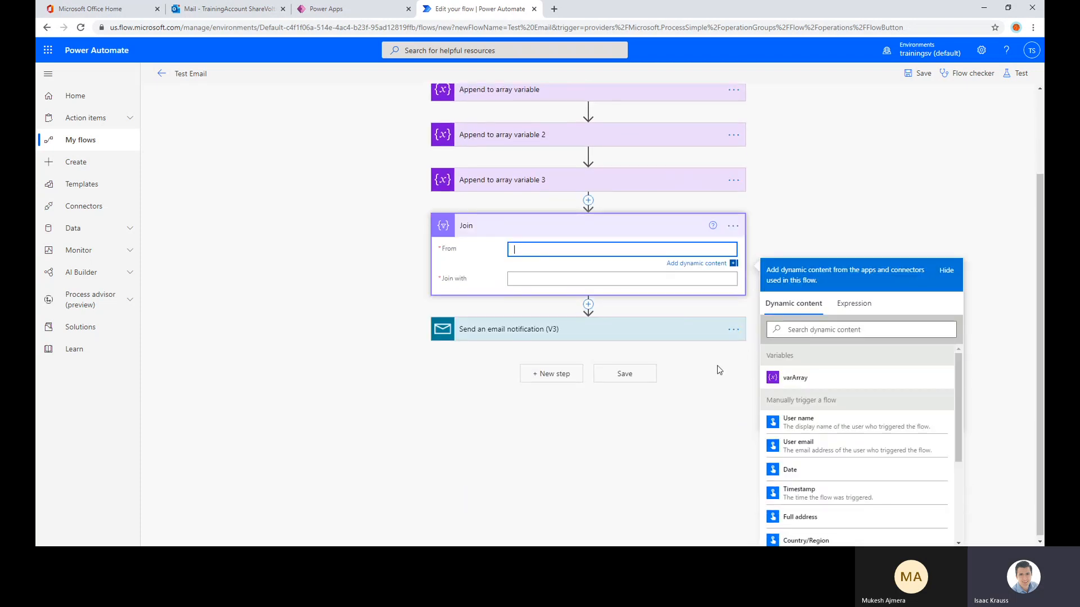
left_click(787, 380)
left_click(536, 281)
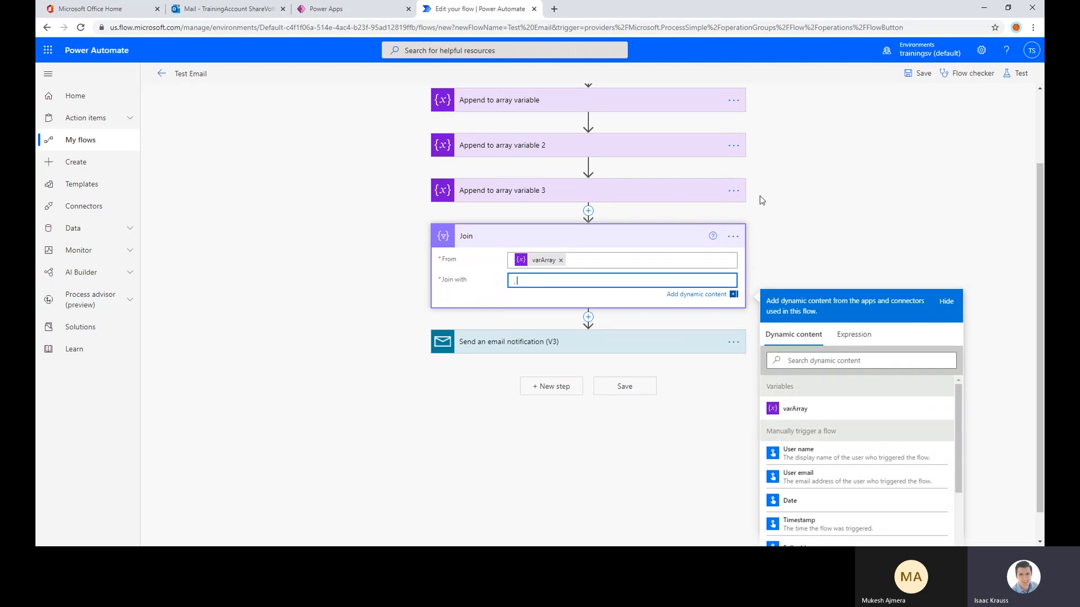
type(",")
left_click(825, 193)
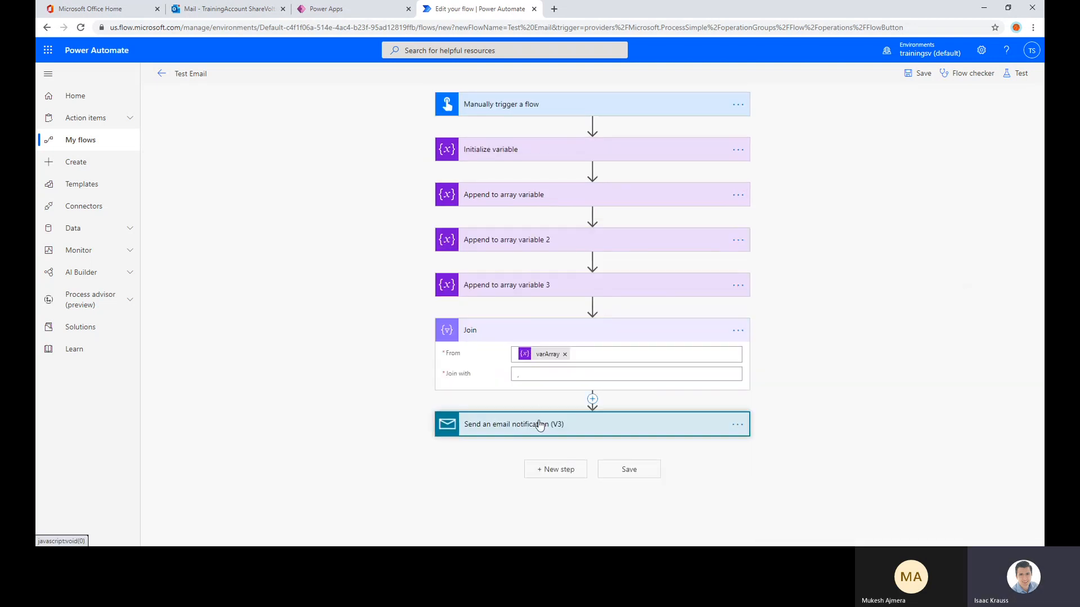
Write "Hello:" in the email notification's body and insert the Join action's Output on the line below it
left_click(540, 425)
scroll(909, 264, "down", 1)
left_click(568, 455)
type("Hello")
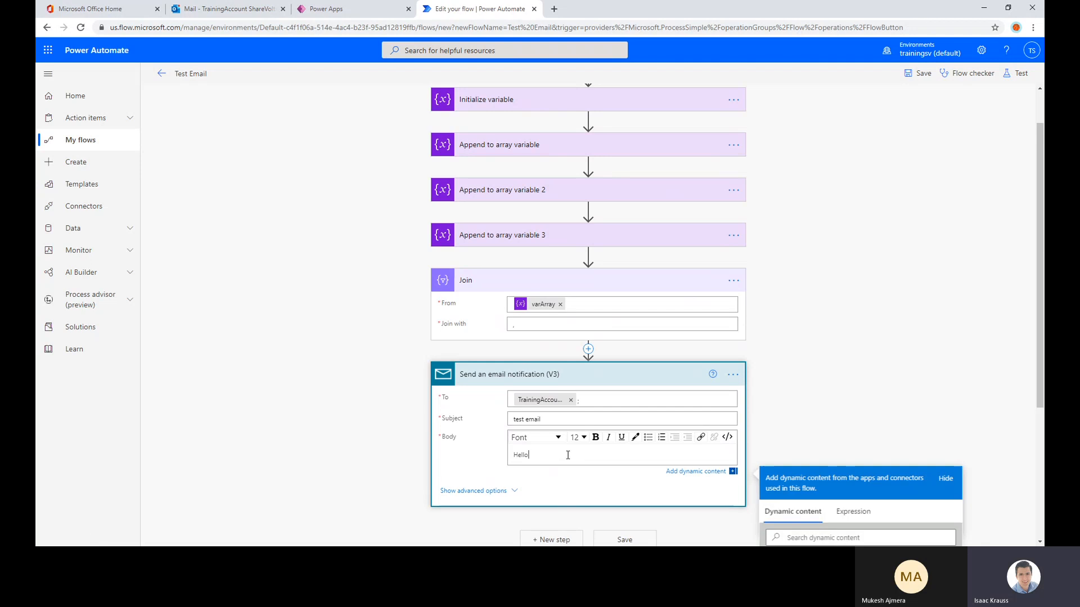
type(":")
key("Return")
scroll(568, 455, "down", 4)
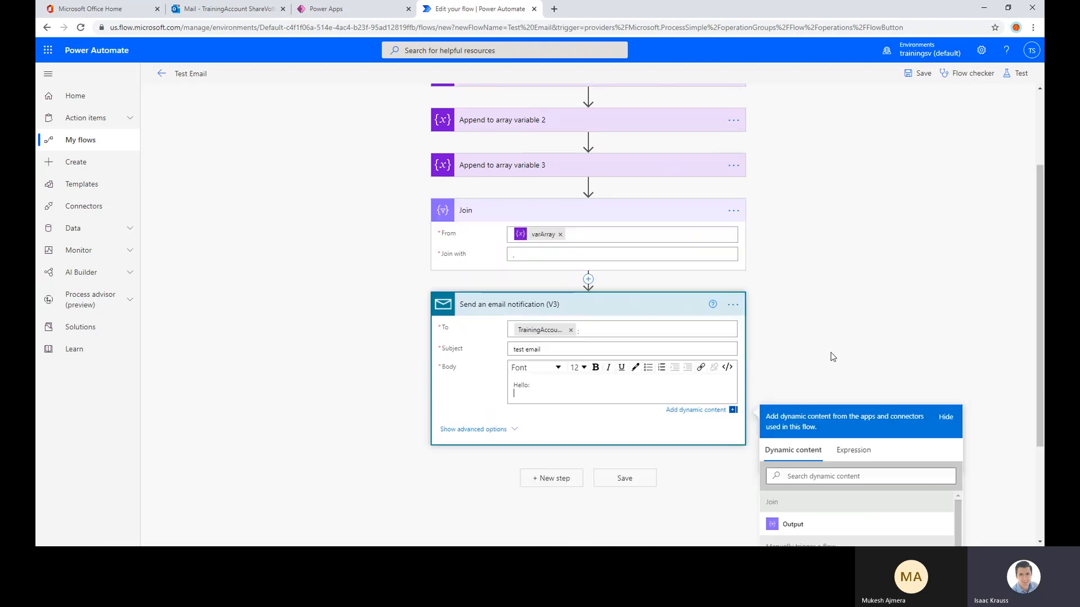
left_click(819, 380)
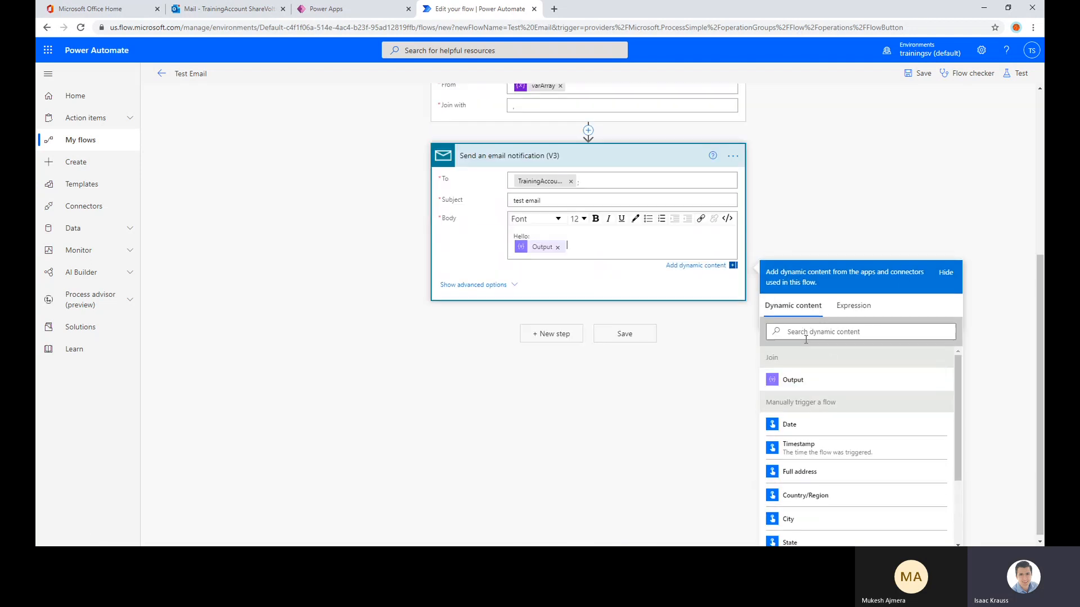
Save the Test Email flow and run it as a manual test
left_click(923, 73)
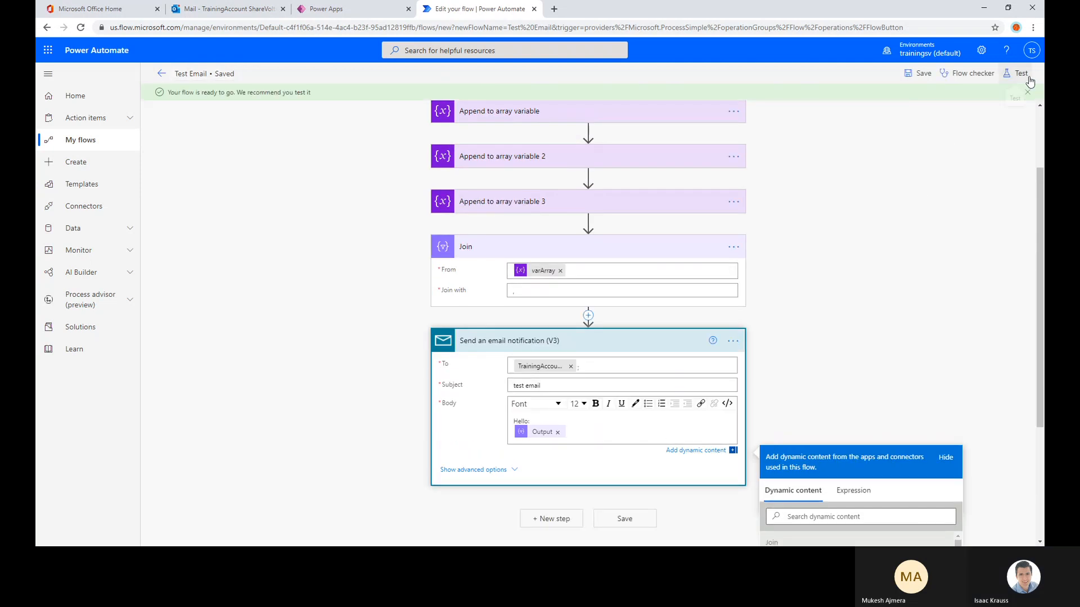
left_click(1018, 74)
left_click(907, 132)
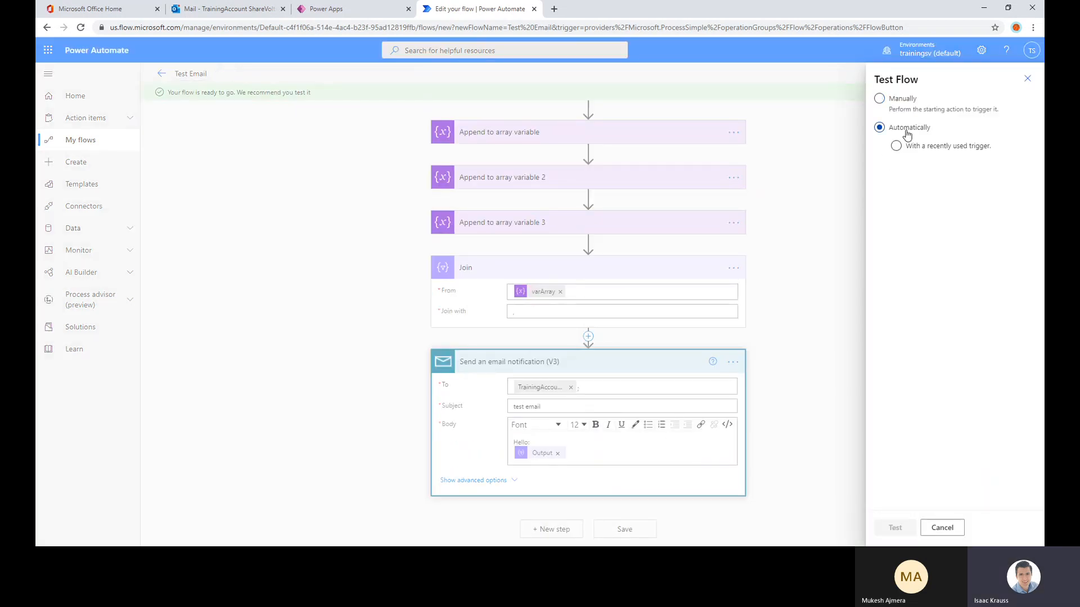
left_click(921, 106)
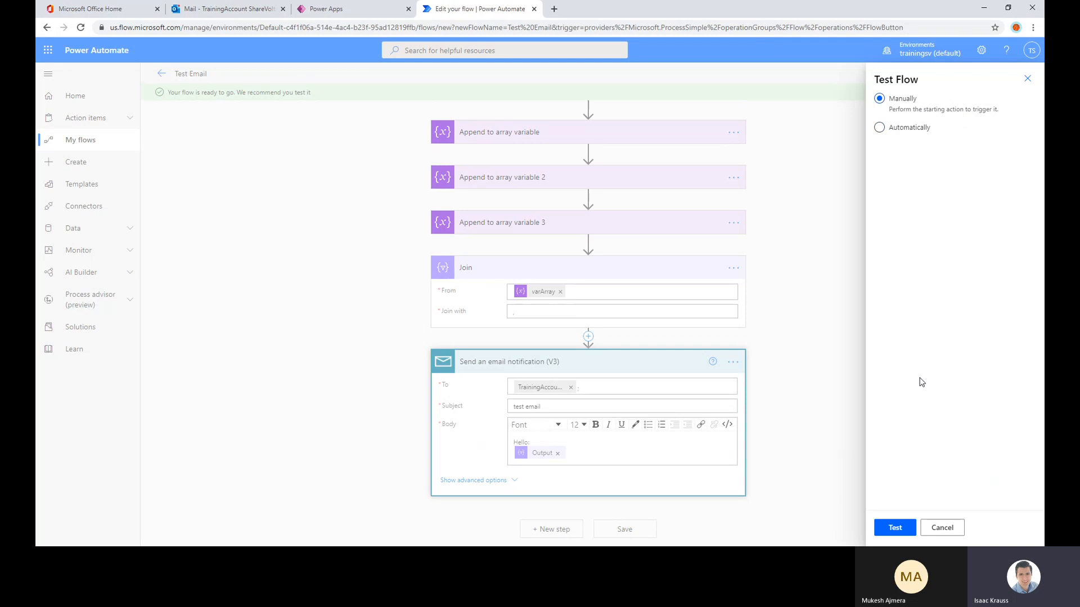
left_click(893, 526)
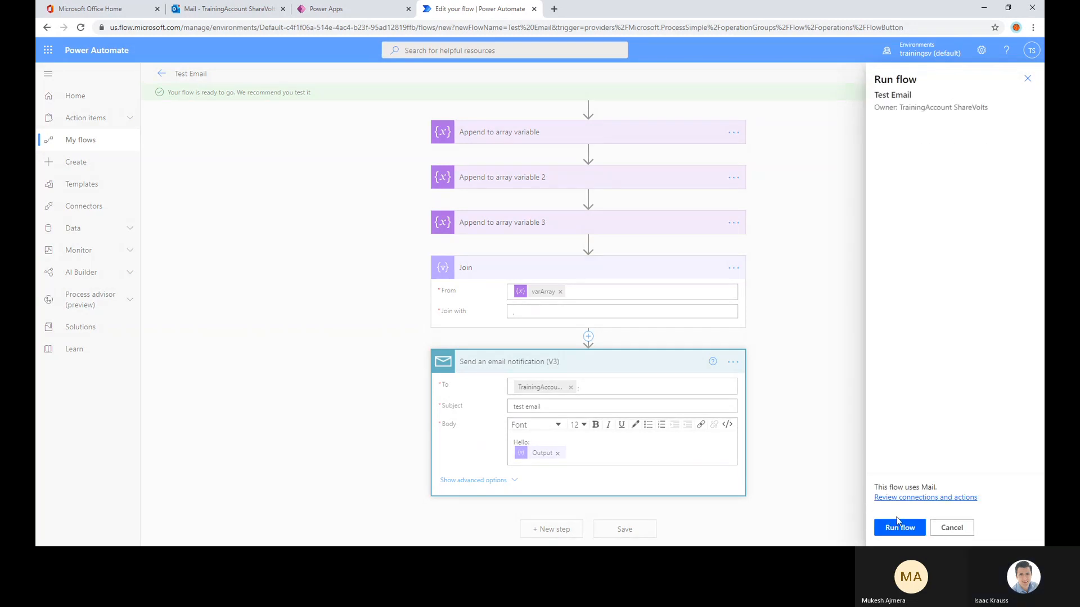
left_click(898, 523)
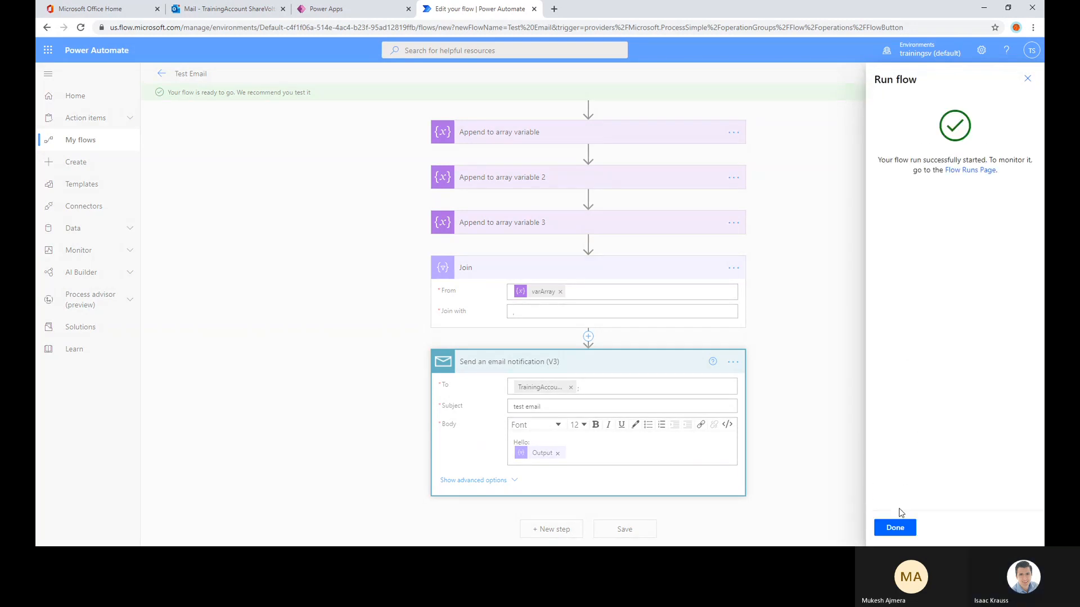
left_click(896, 527)
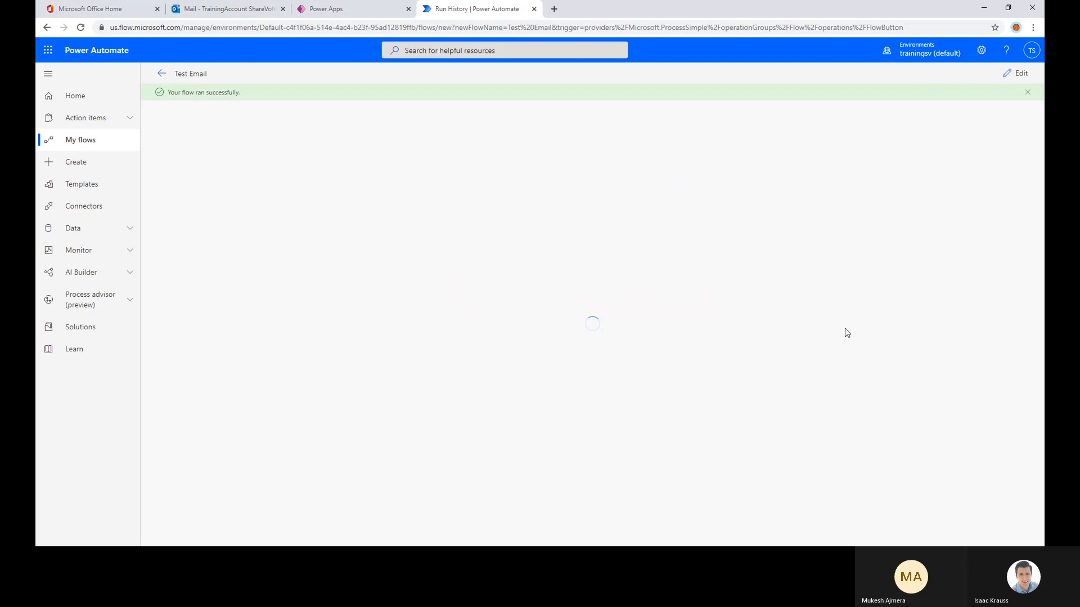
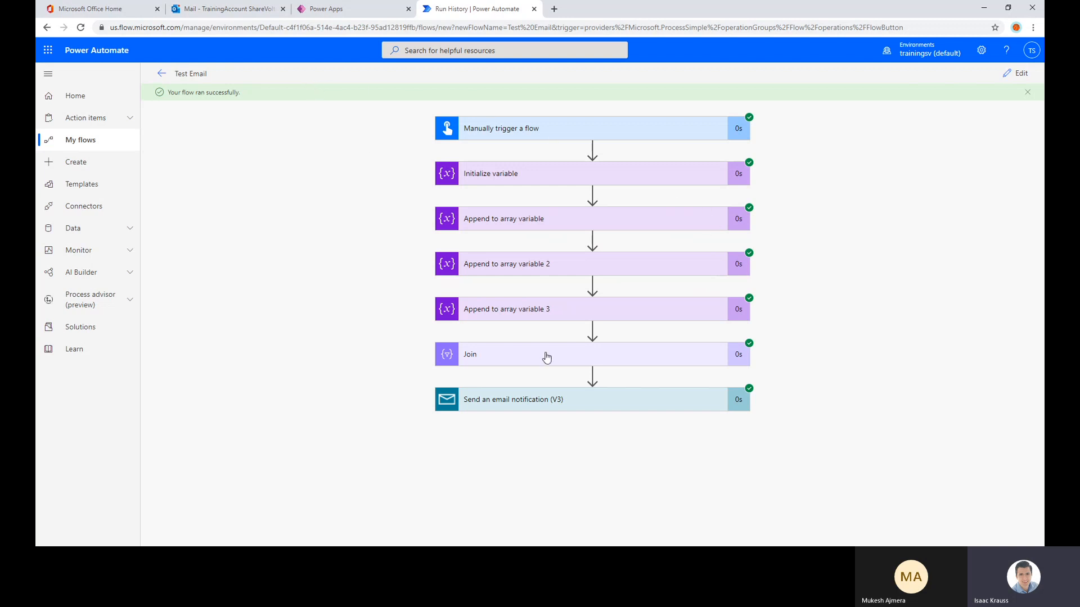
Expand the email notification action in the run results and review its inputs, including the body text
left_click(655, 402)
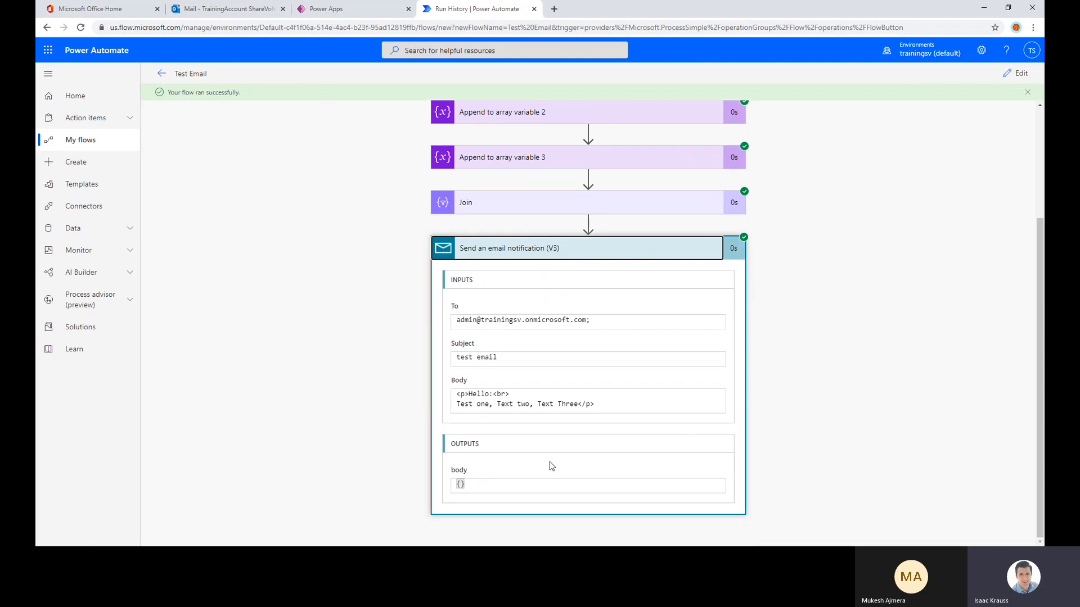
scroll(411, 186, "up", 2)
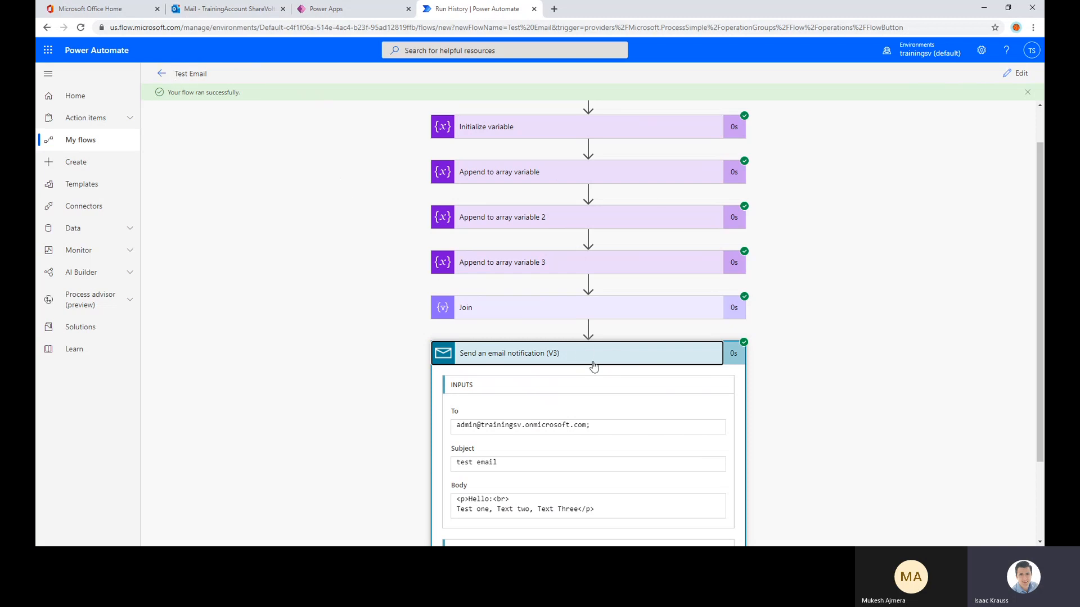
scroll(482, 330, "down", 2)
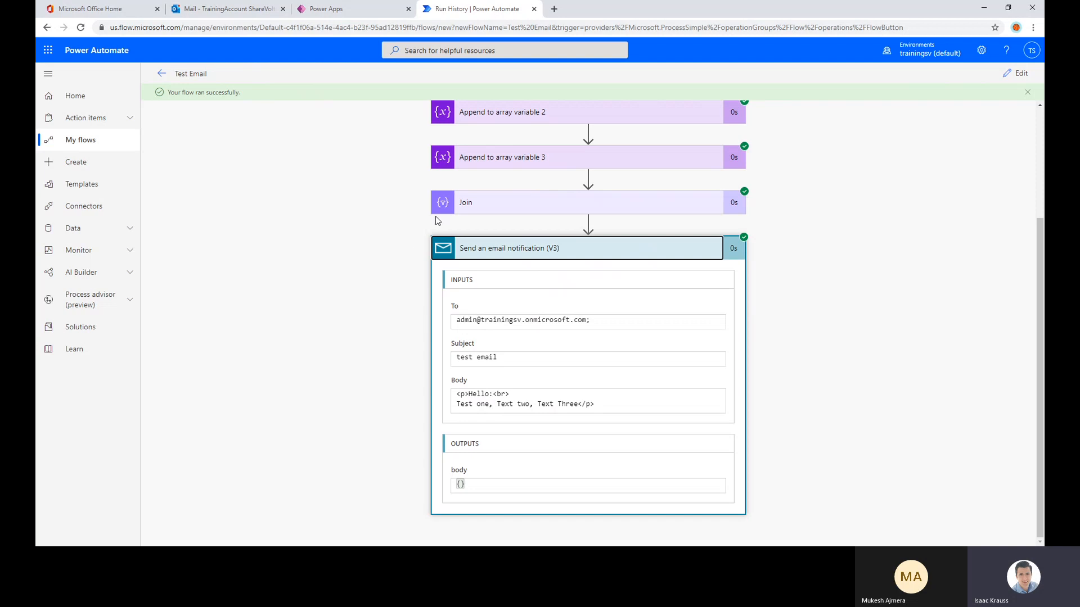
Switch to the Outlook inbox, open the newest "test email" message and examine the joined text in its body
left_click(225, 9)
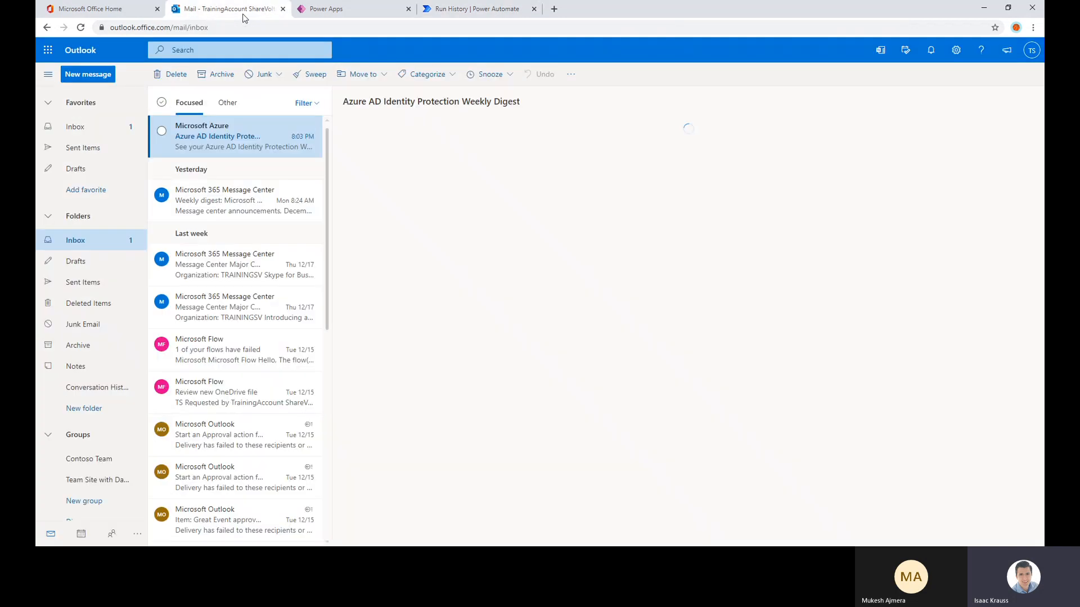
left_click(242, 136)
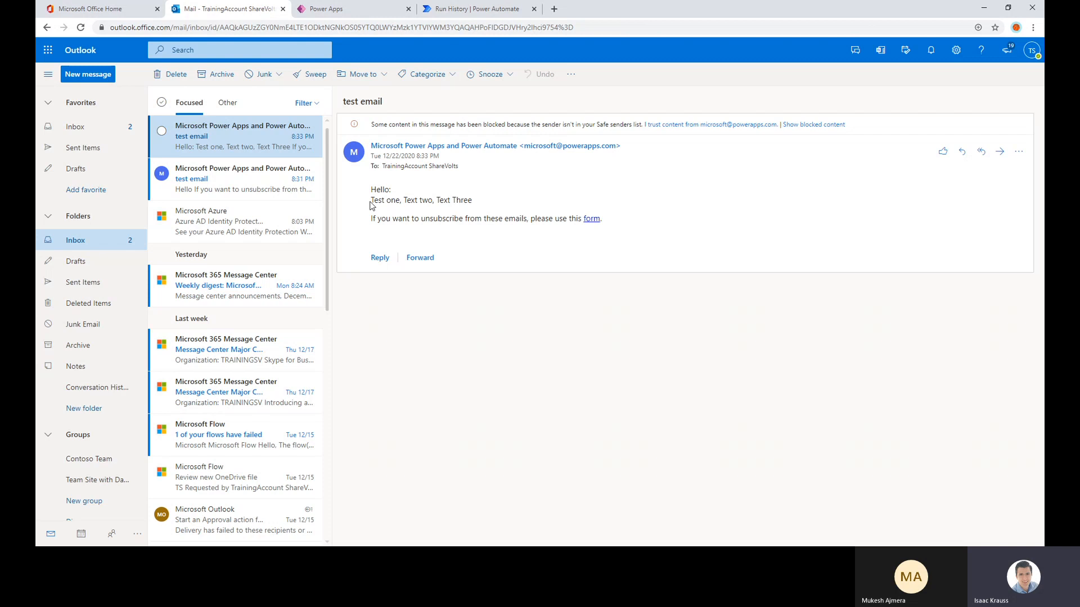
left_click_drag(399, 201, 435, 200)
left_click_drag(447, 200, 412, 203)
left_click(491, 205)
left_click(395, 202)
Return to the Power Automate run results and inspect the array passed into the Join action
left_click(459, 16)
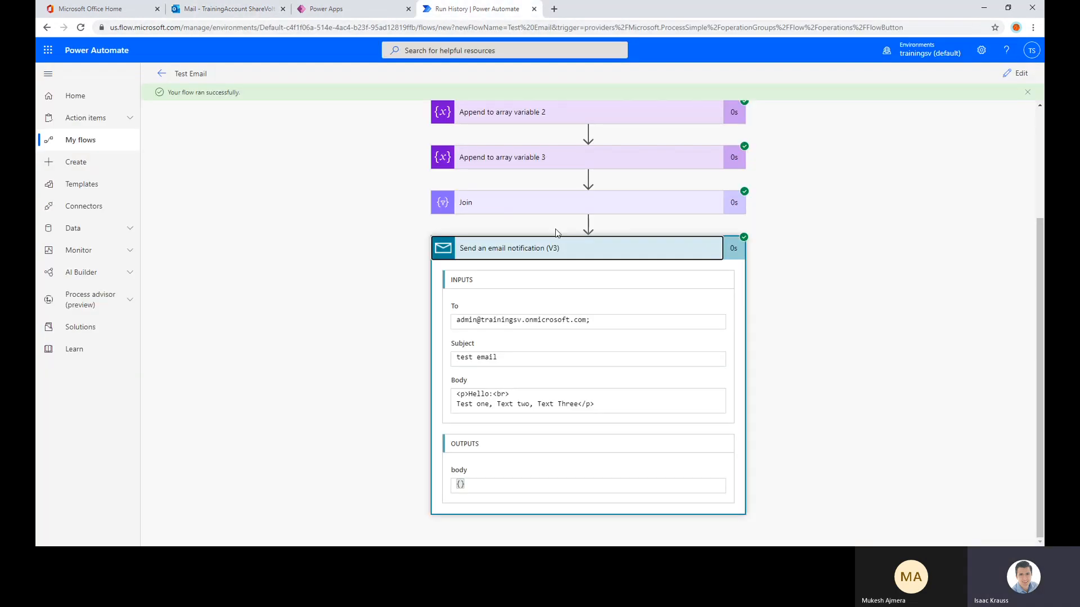
left_click(532, 203)
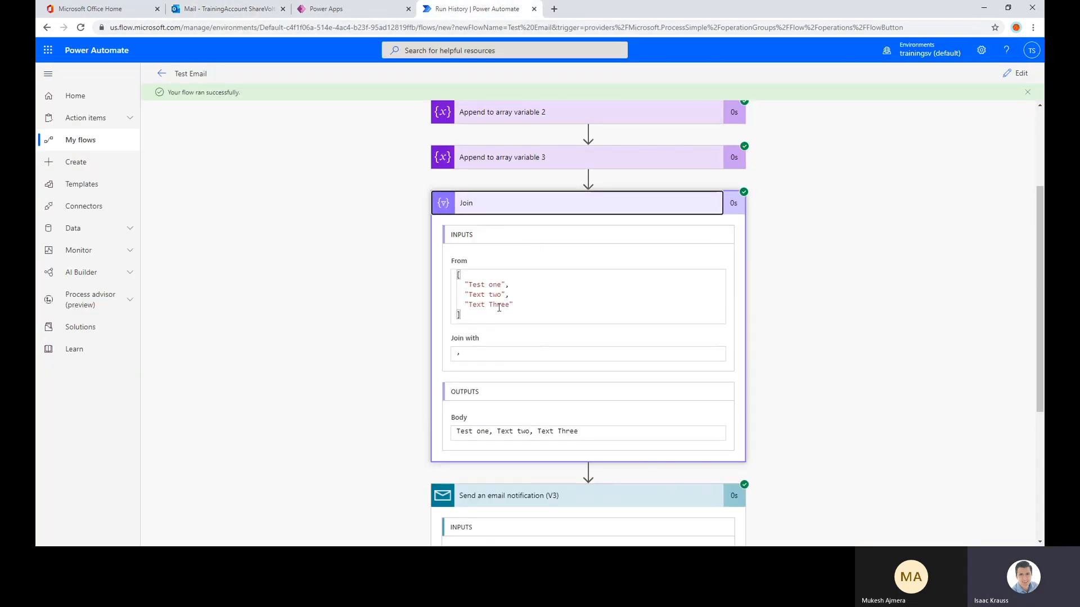
left_click_drag(478, 312, 454, 279)
scroll(462, 281, "up", 1)
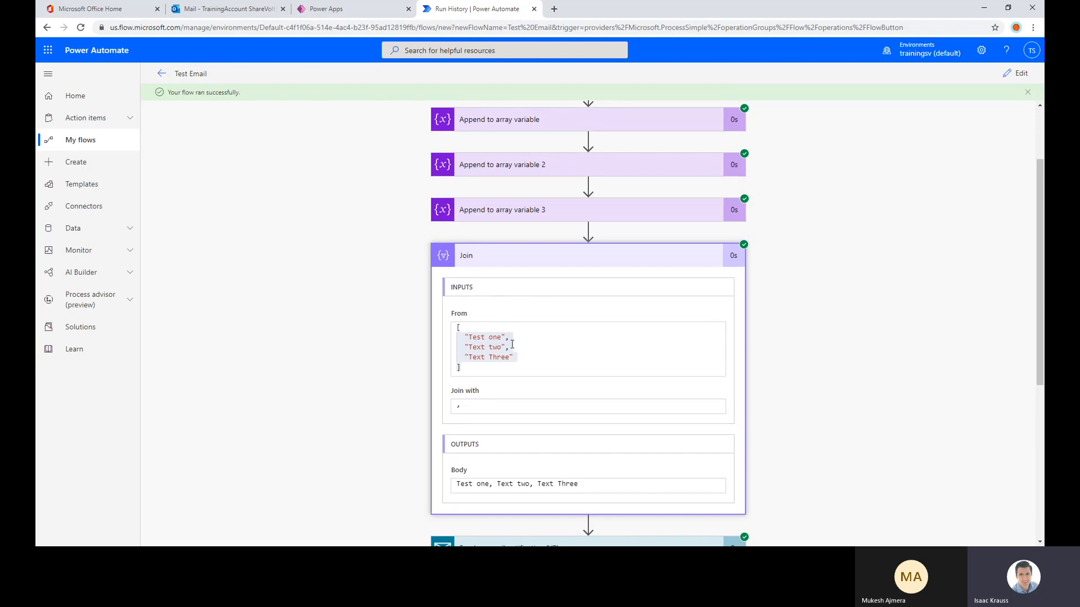
left_click(509, 357)
left_click_drag(482, 370, 457, 324)
left_click(514, 347)
scroll(532, 258, "up", 2)
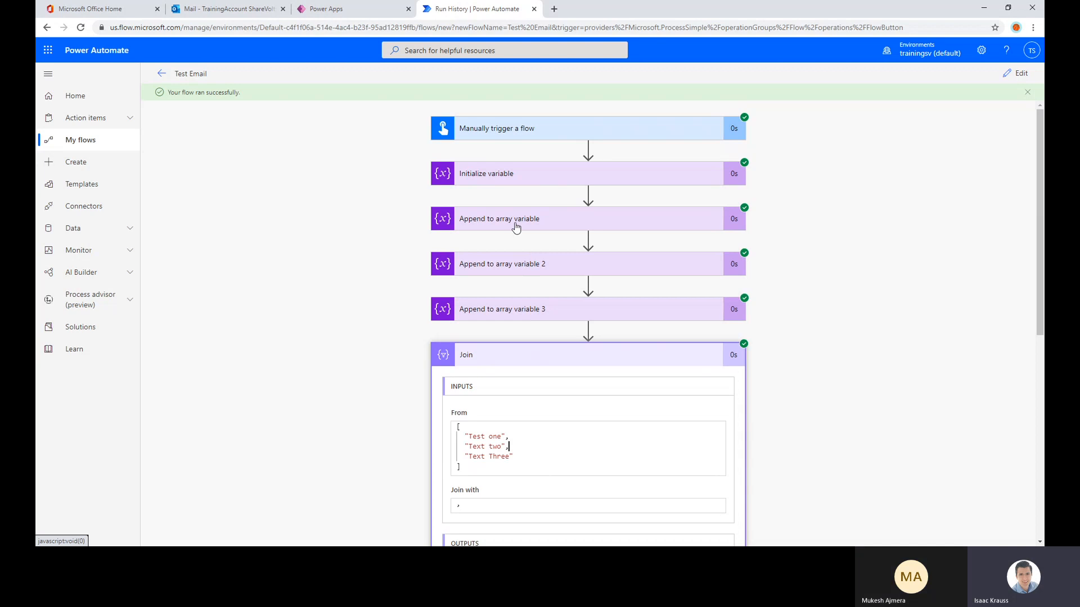
Check the run details of Initialize variable and the three Append to array variable actions, collapsing each one again
left_click(516, 175)
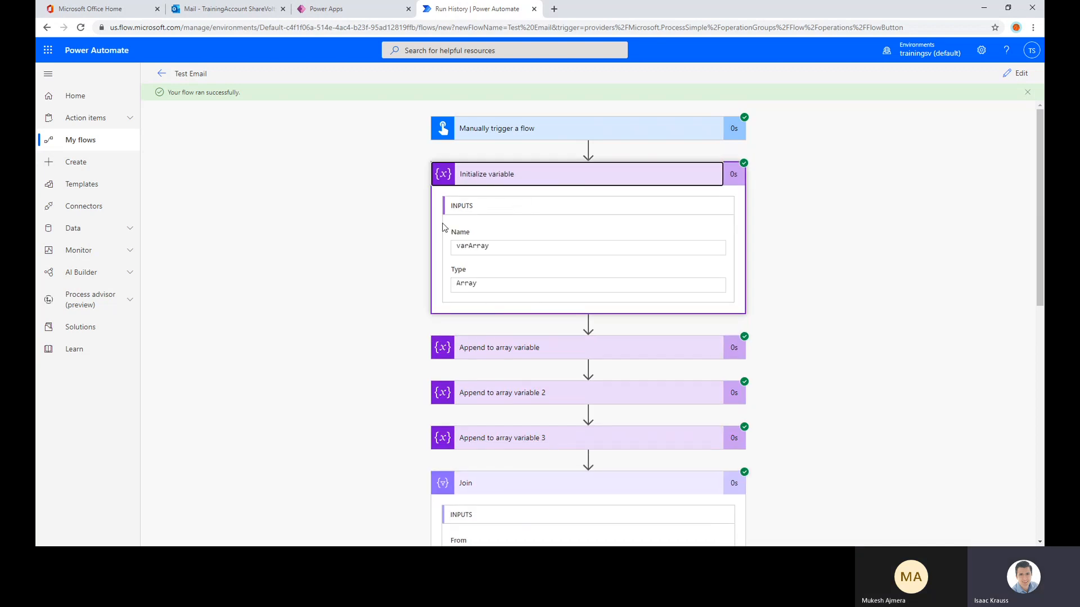
left_click(492, 172)
left_click(479, 218)
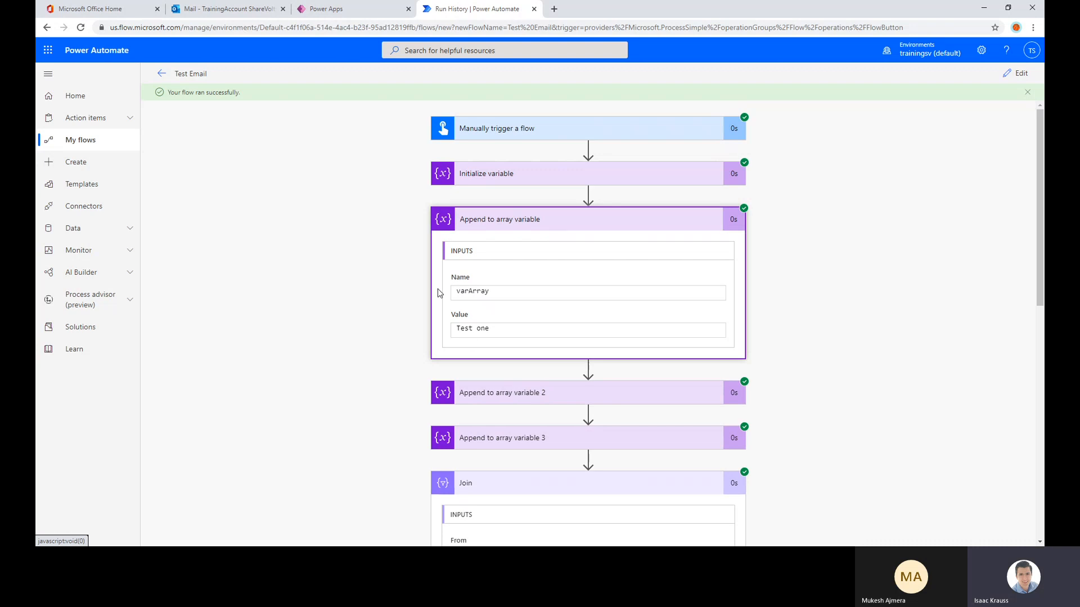
left_click(494, 222)
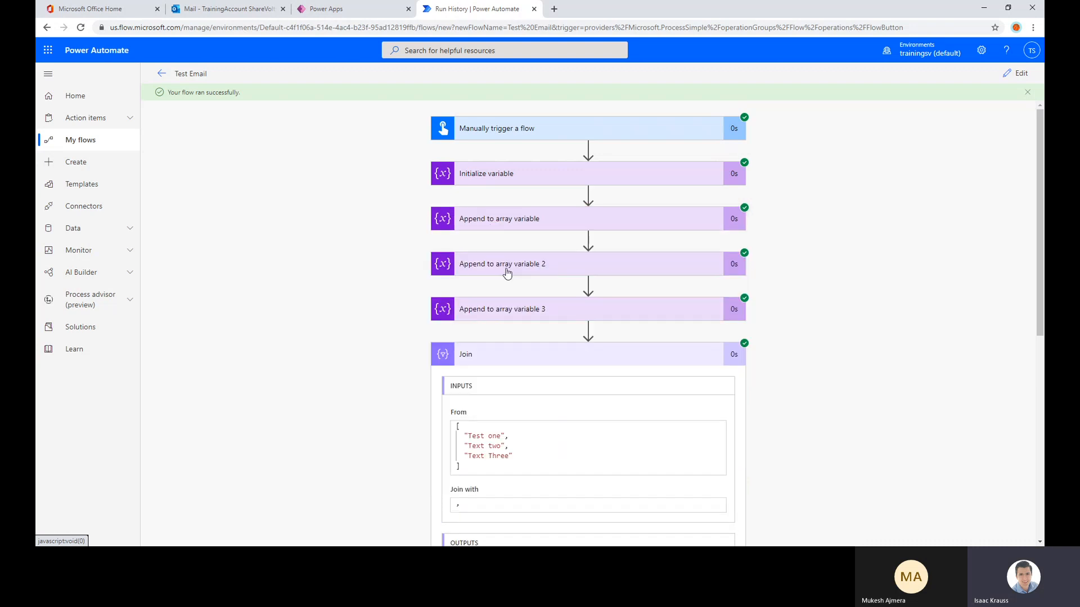
left_click(503, 269)
left_click(535, 264)
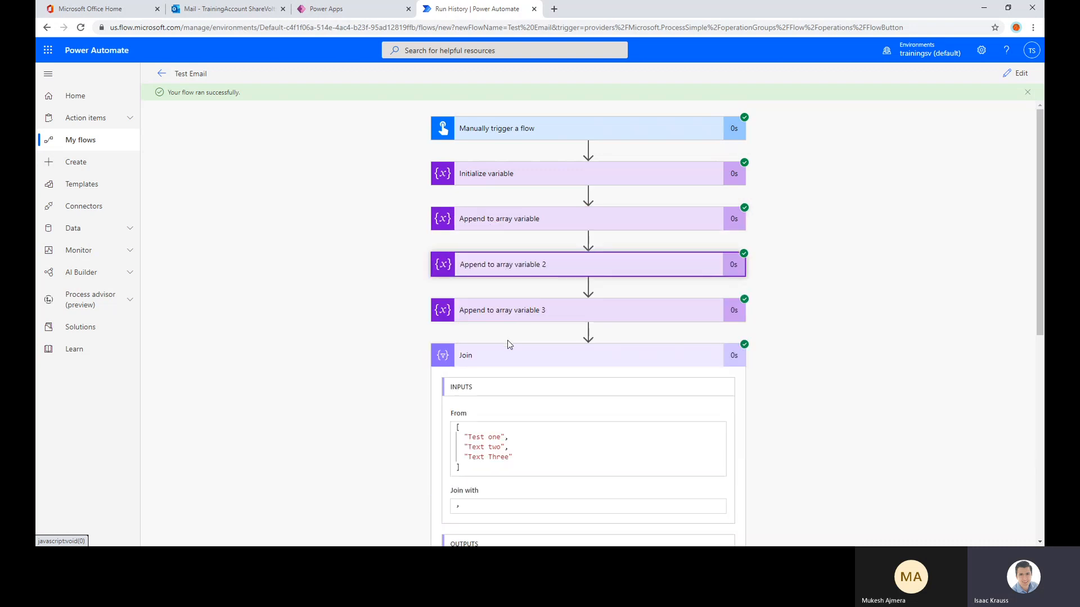
left_click(511, 309)
left_click(489, 318)
Examine the brackets, quoted items and separating commas of the array in the Join action's From input
scroll(379, 286, "down", 2)
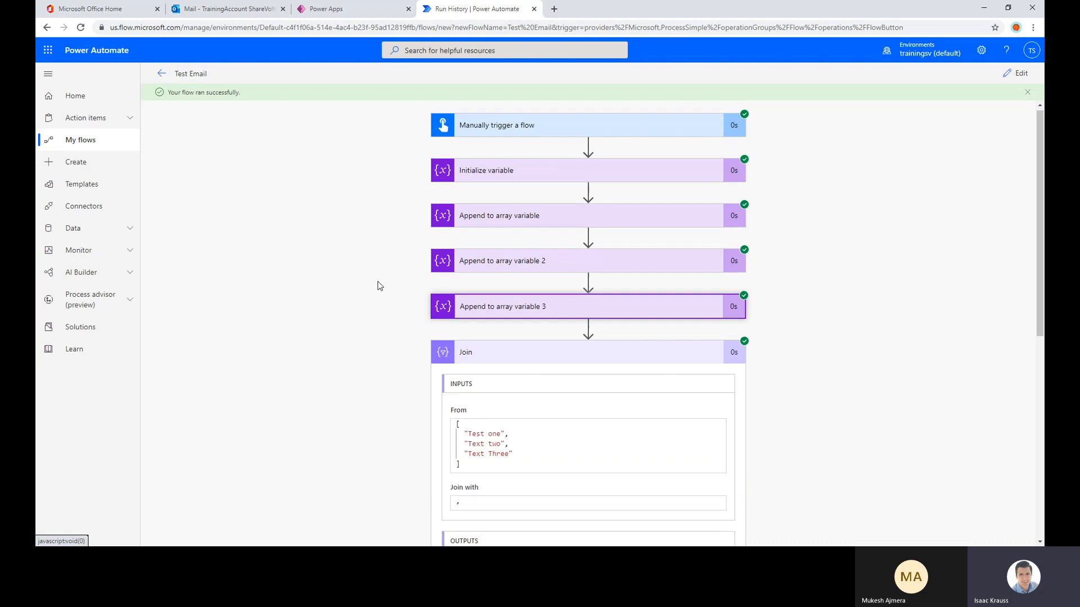
left_click_drag(477, 366, 452, 325)
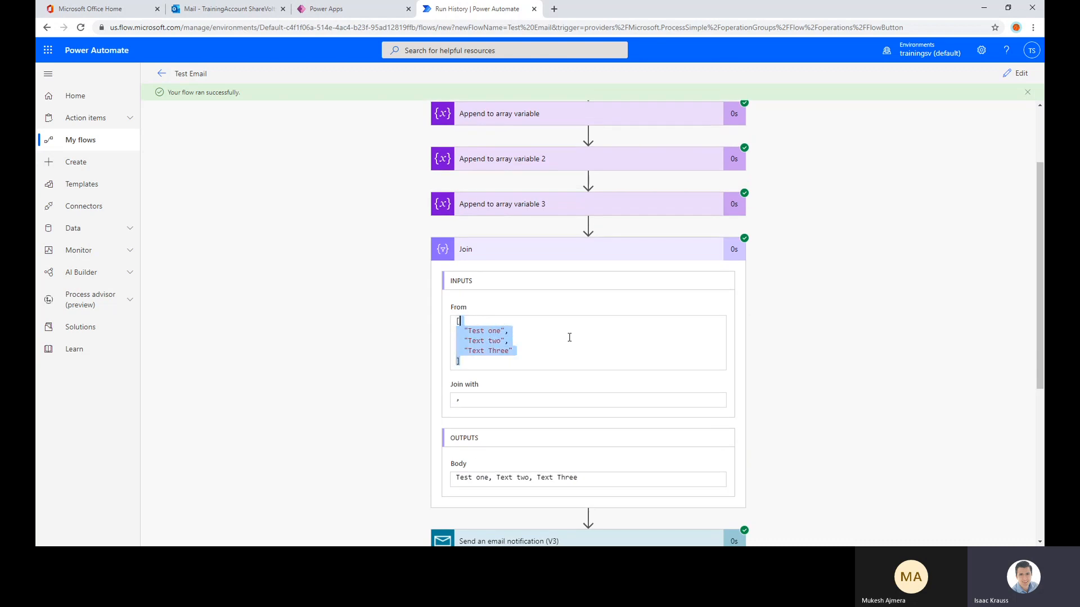
left_click(508, 341)
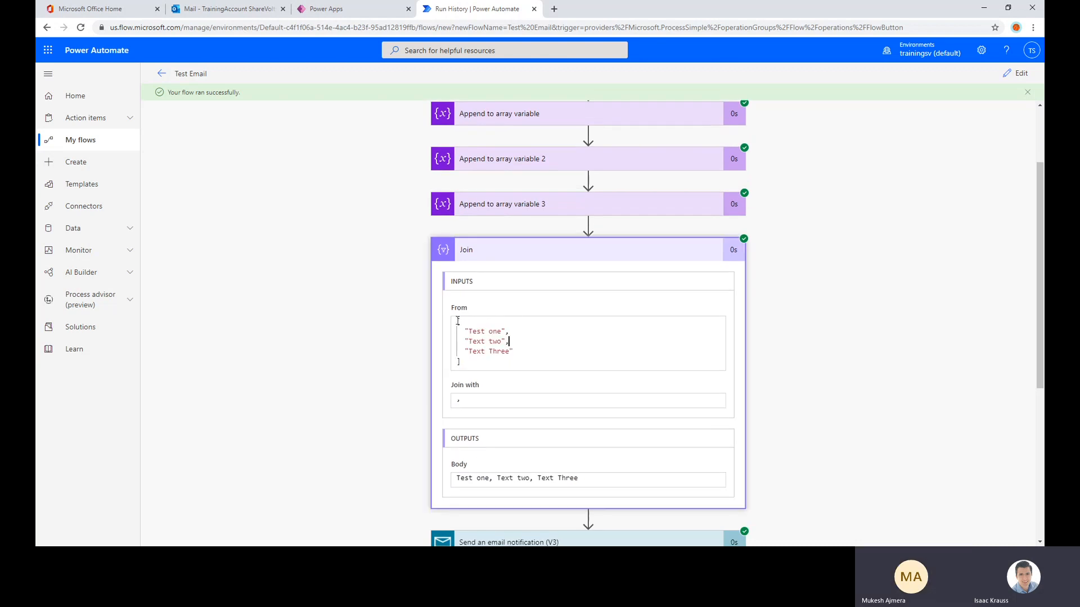
left_click_drag(458, 320, 474, 361)
left_click(474, 362)
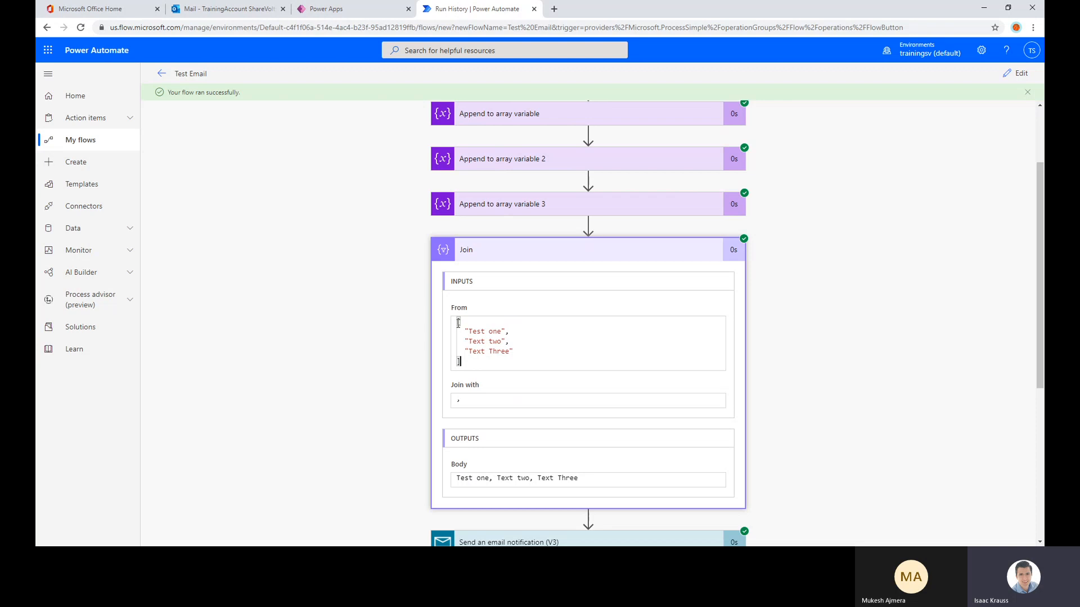
left_click(502, 331)
left_click_drag(504, 332, 468, 331)
left_click(505, 342)
left_click(502, 335)
left_click(520, 332)
left_click_drag(506, 331, 513, 332)
left_click(514, 351)
Collapse the Join action to review the sequence of actions, and expand it again to compare its inputs with its output
scroll(468, 405, "down", 2)
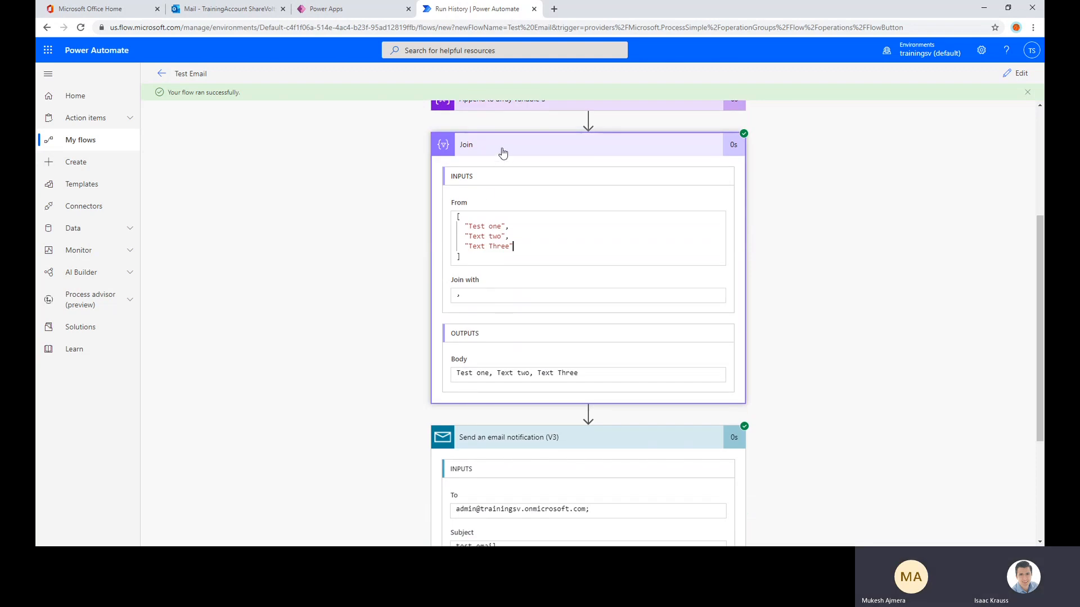
scroll(483, 315, "down", 3)
scroll(551, 285, "up", 5)
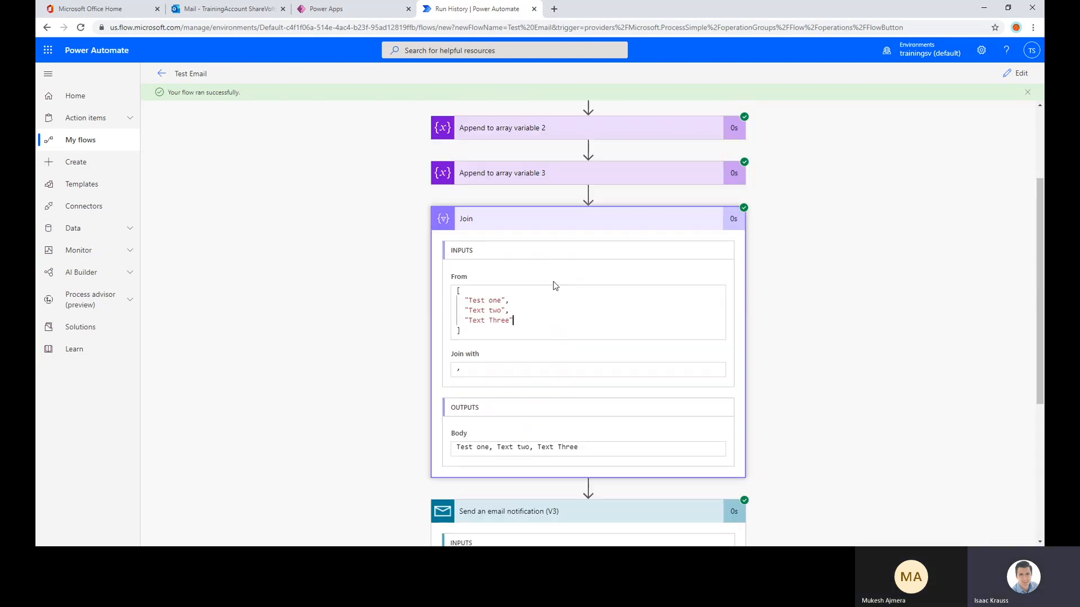
left_click(530, 228)
scroll(563, 248, "up", 2)
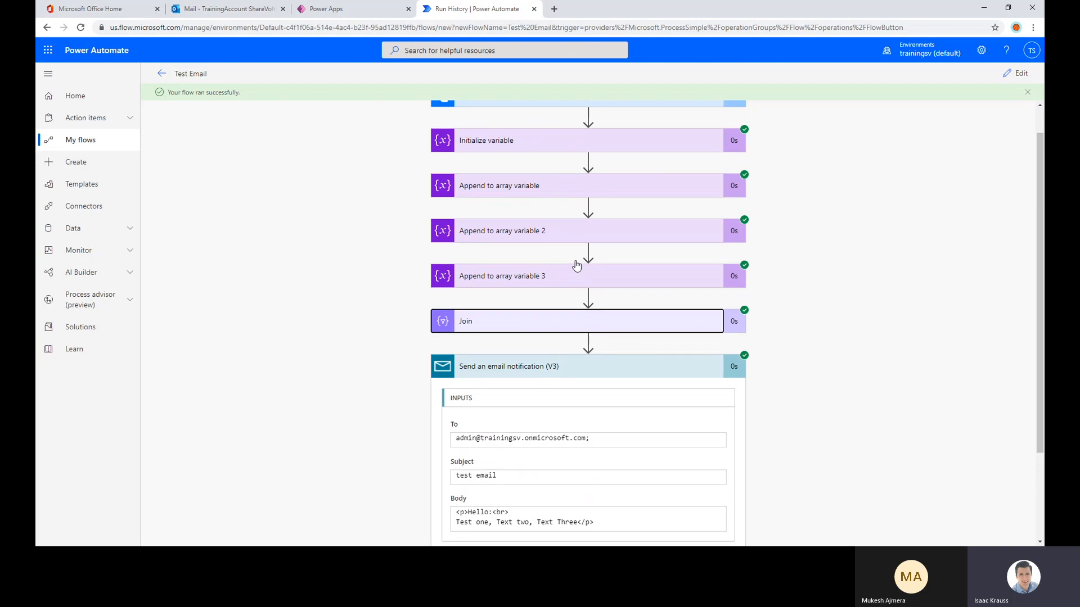
scroll(576, 264, "up", 1)
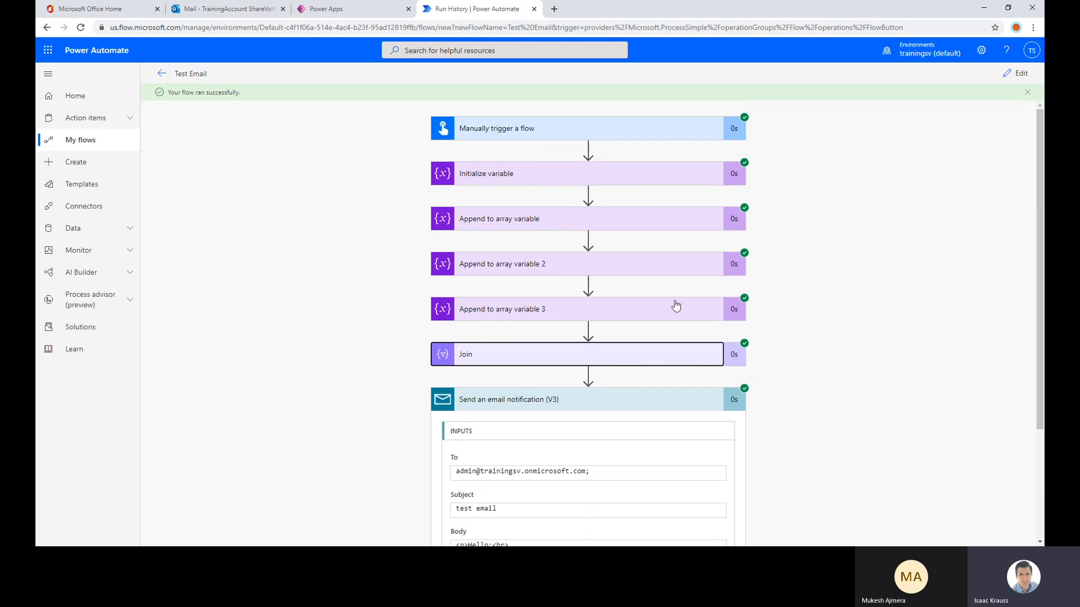
left_click(487, 359)
scroll(557, 342, "down", 3)
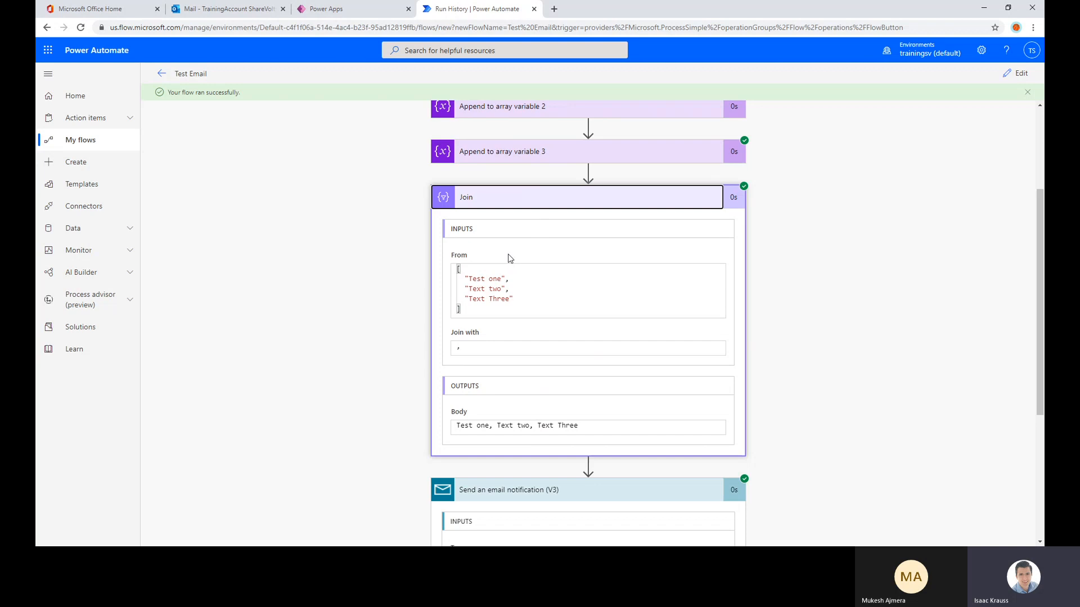
Edit the flow and add a text input named "Purchase List" to the manual trigger
left_click(1007, 74)
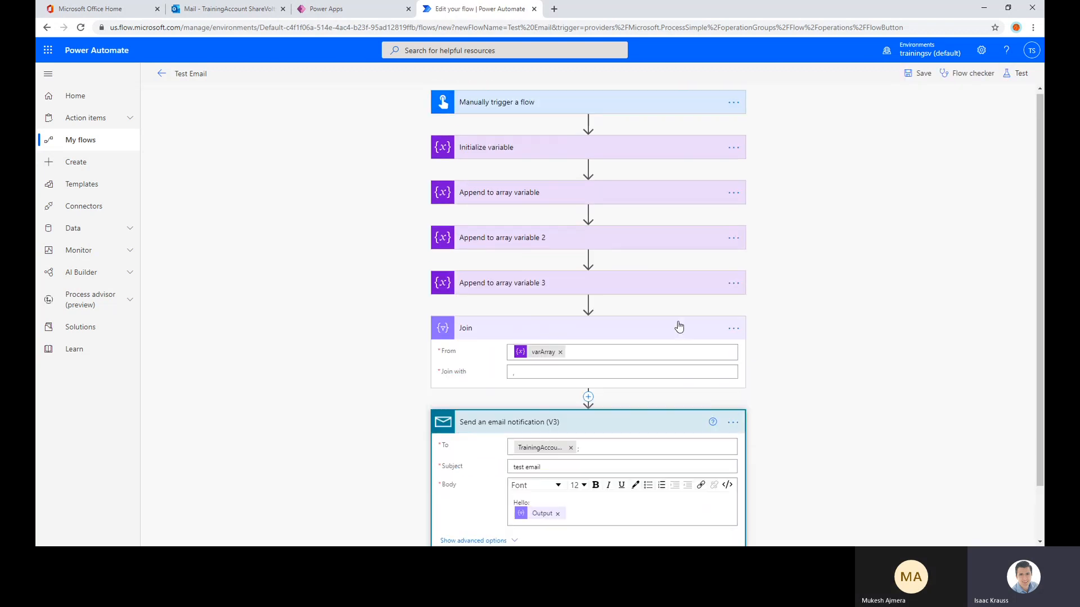
left_click(516, 108)
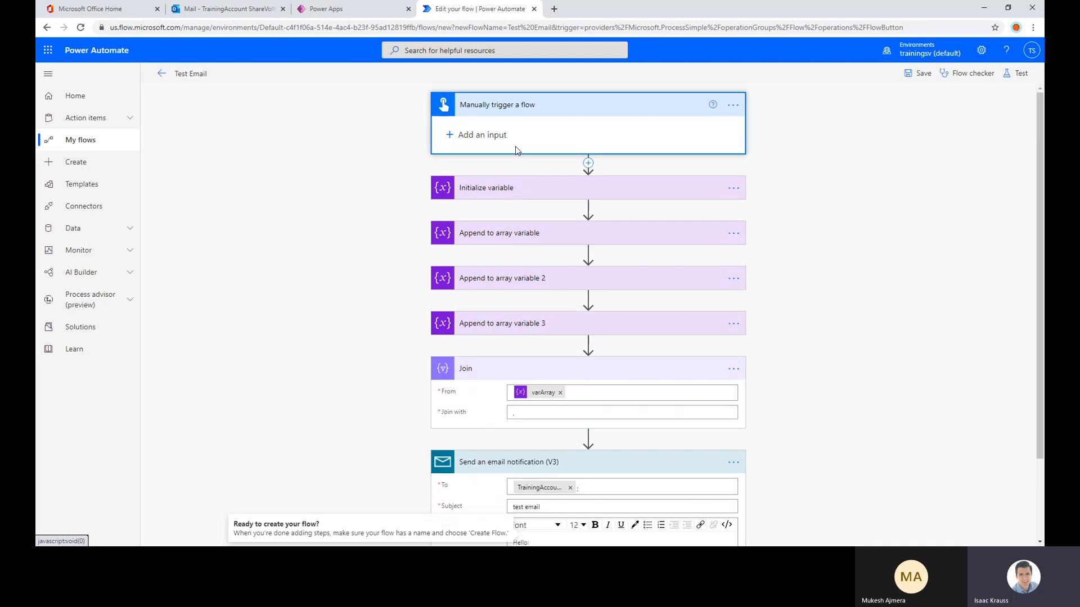
left_click(515, 145)
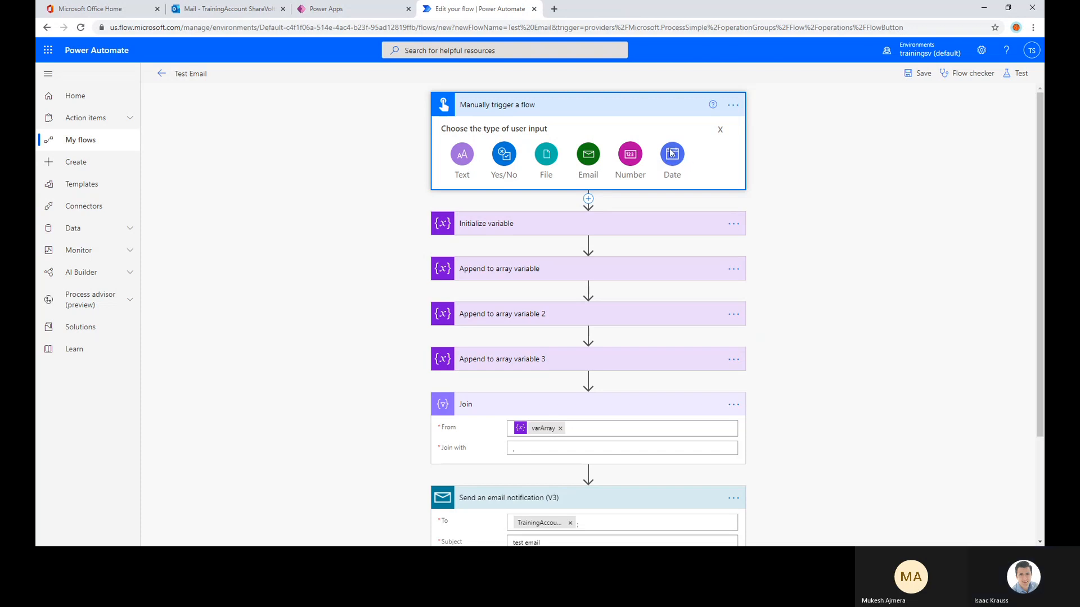
left_click(458, 159)
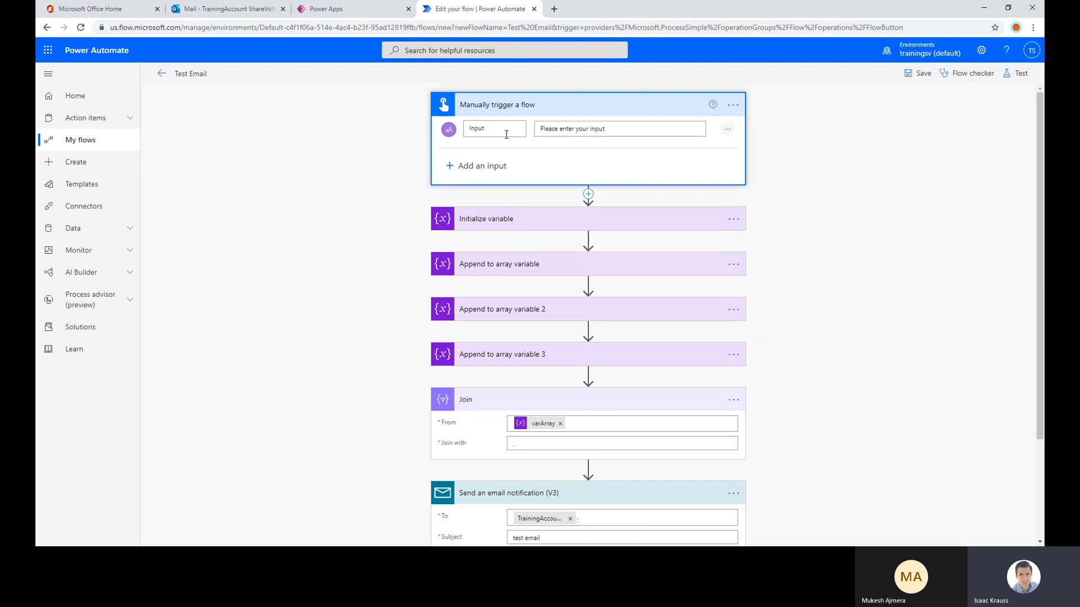
left_click_drag(492, 128, 449, 124)
type("Purchase List")
Replace the Purchase List input's prompt with "Please enter your pruchase list, separate produts with coma"
left_click_drag(615, 126, 537, 127)
type("Please")
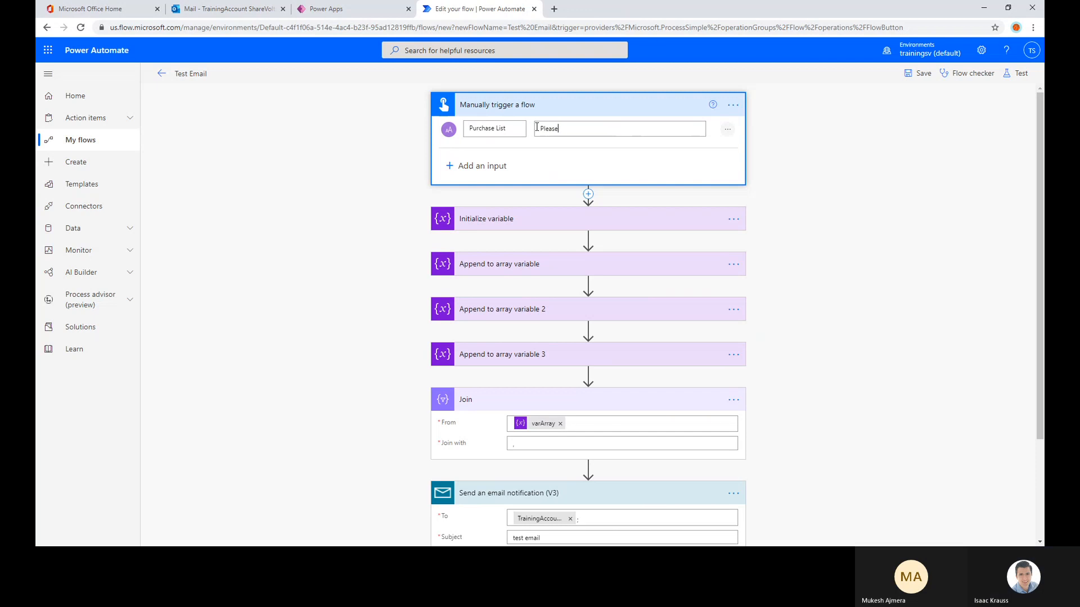
type(" enter your pr")
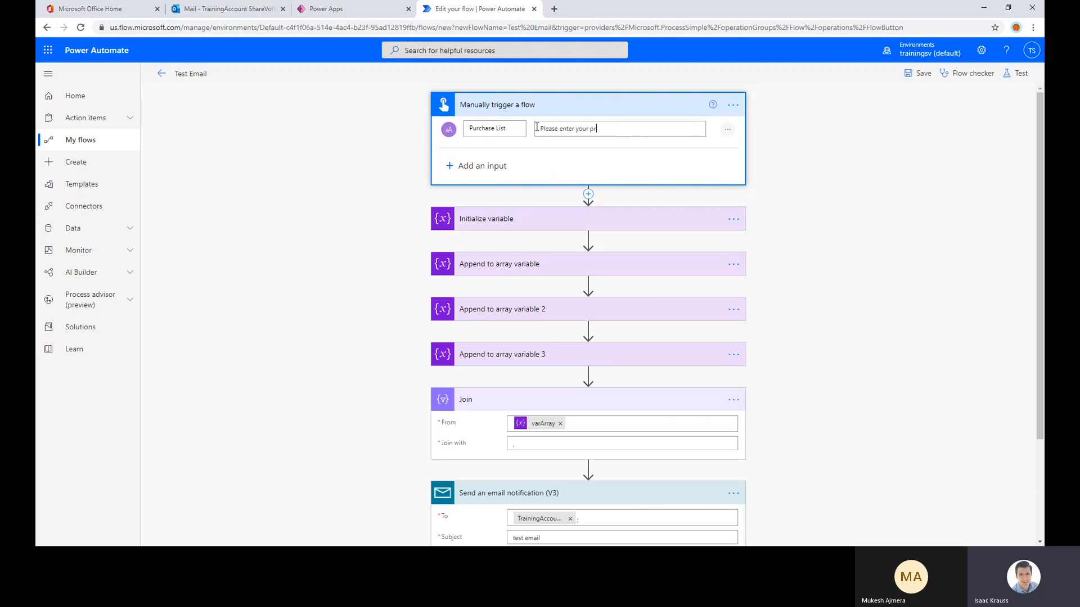
type("uchase list sep")
key("BackSpace")
key("BackSpace")
type(", separate produts with com")
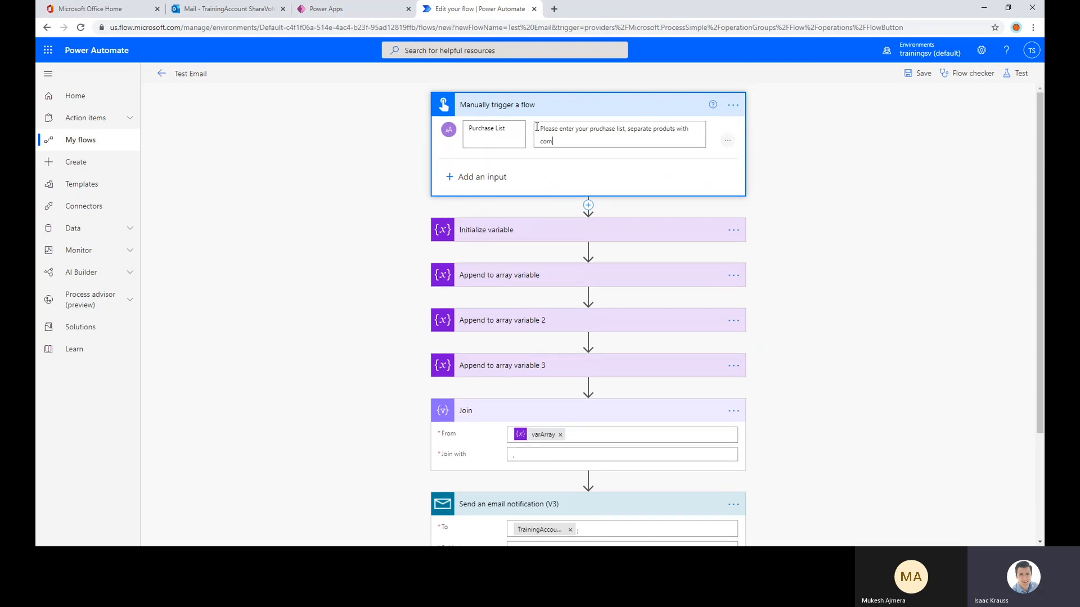
type("e")
key("BackSpace")
type("a")
key("BackSpace")
Extend the Purchase List input's prompt with the example ", e.g. "Bike, Ball, Car, Basket""
type(", e.g")
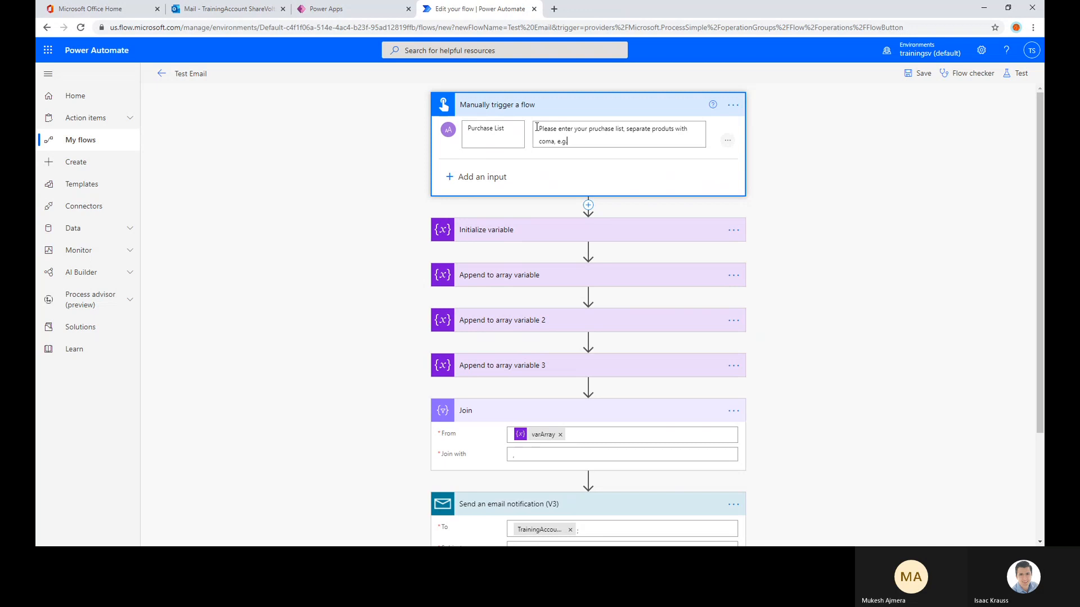
type(". \"")
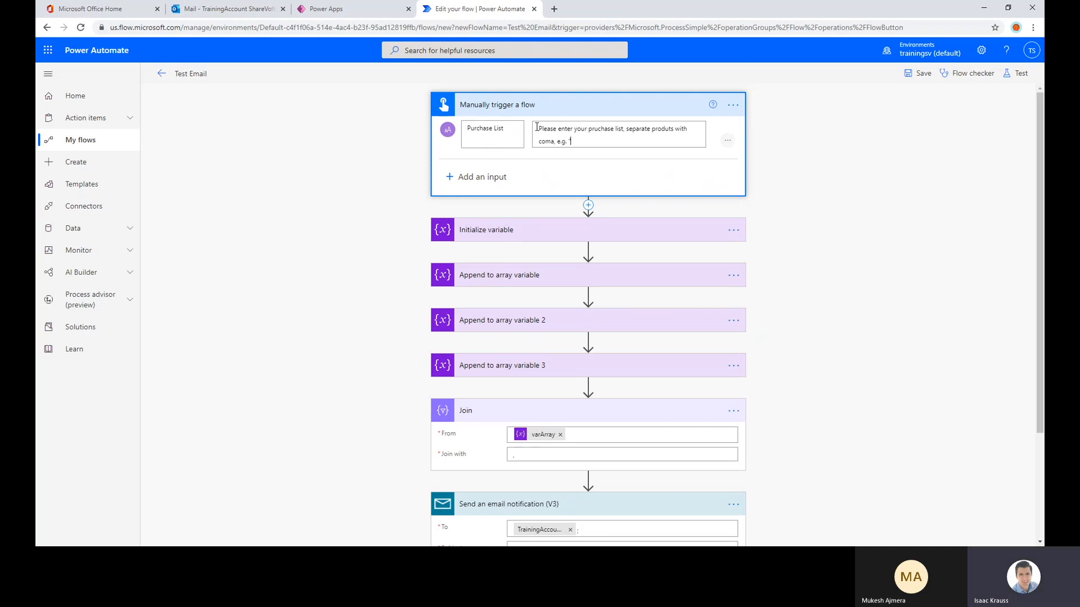
type("Bike")
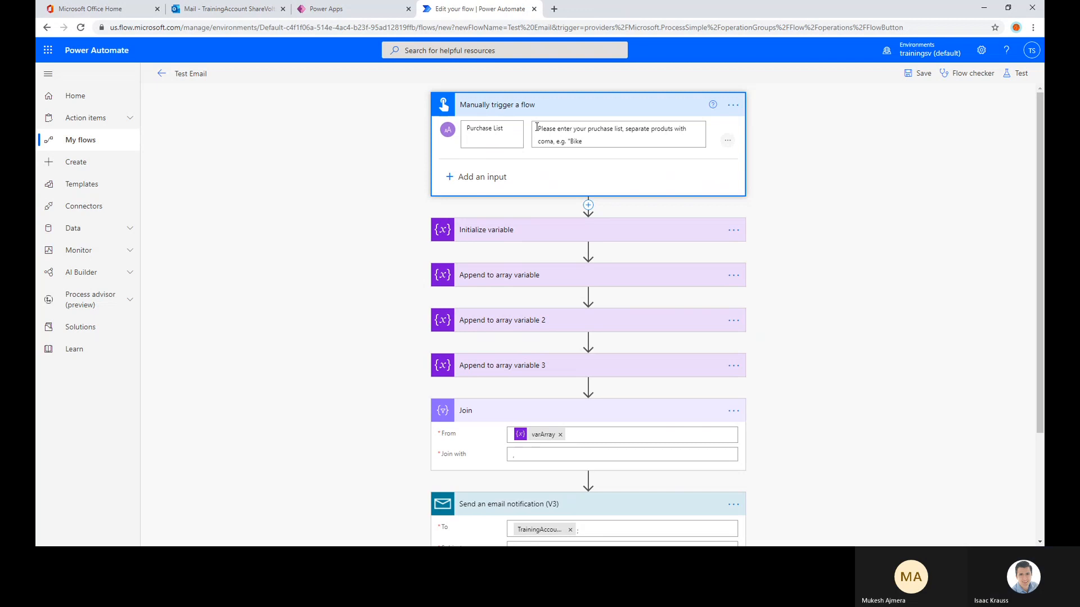
type(", Ba")
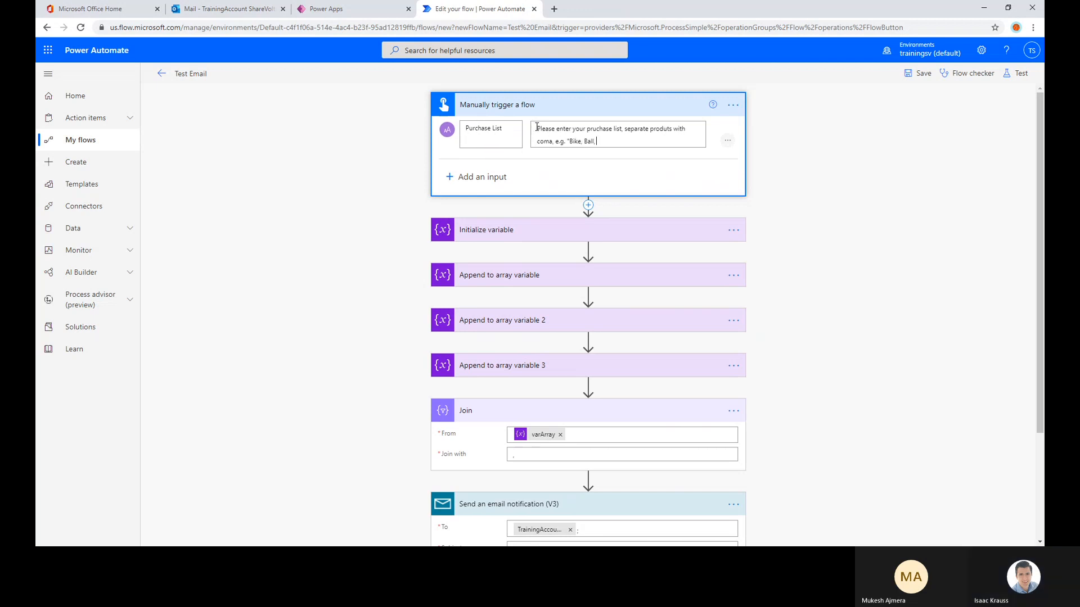
type("ll, Car,")
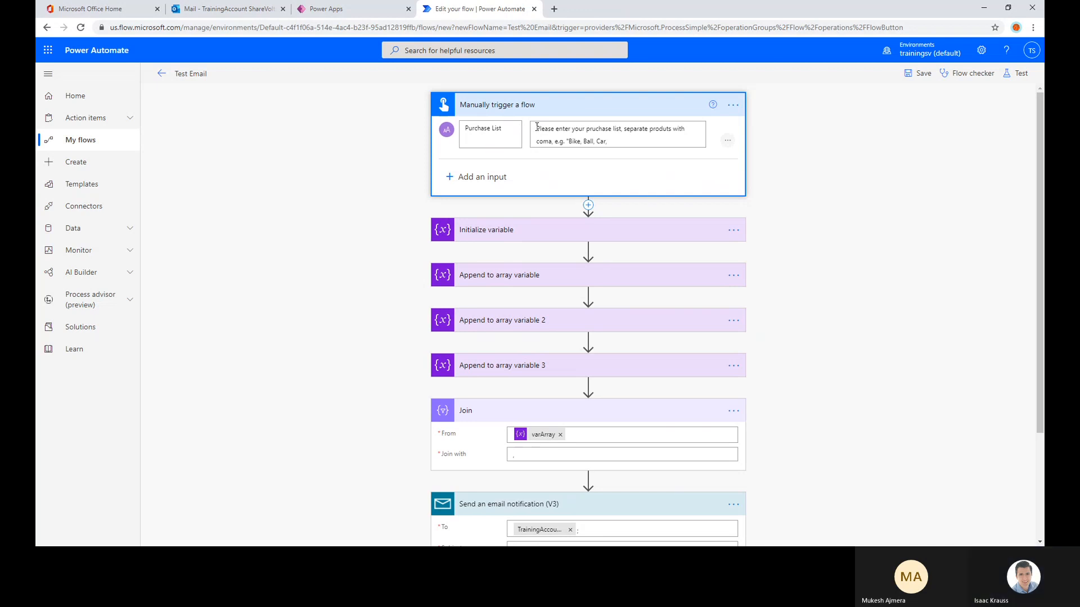
type(" Bas")
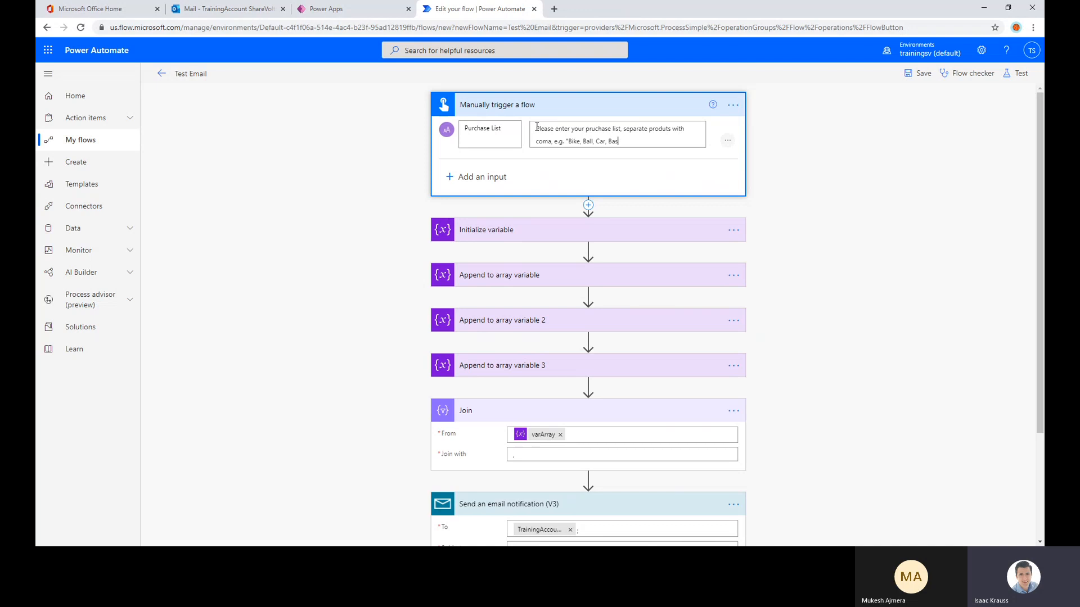
type("ket")
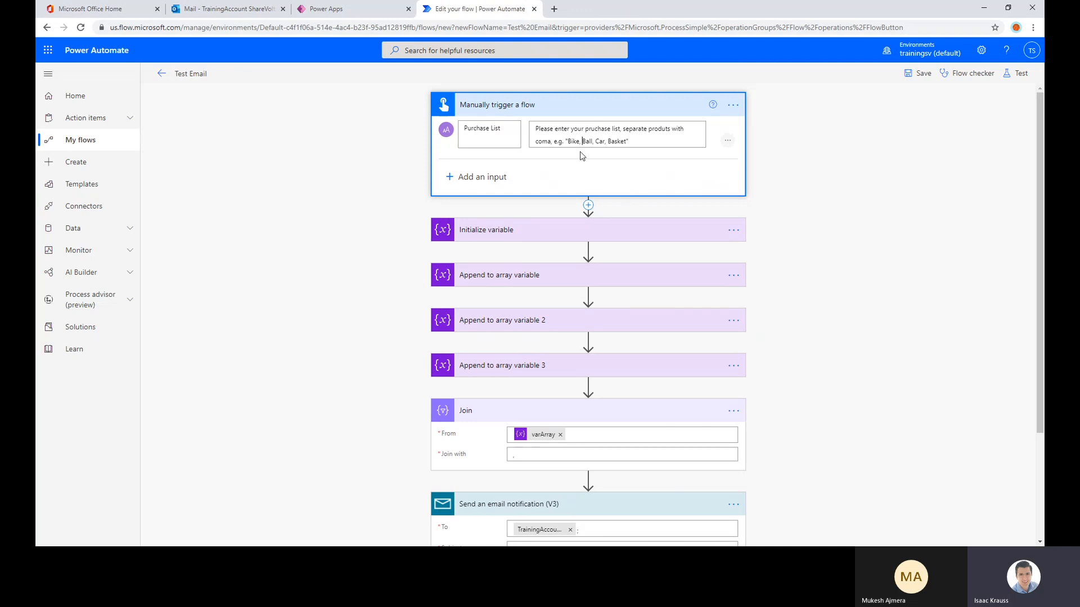
left_click(841, 156)
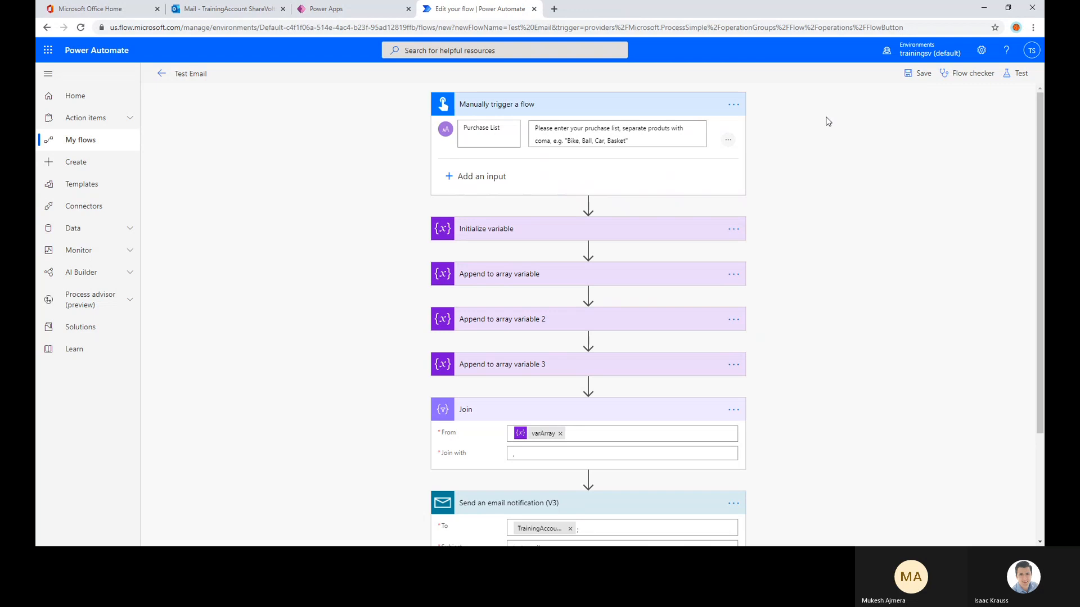
Save the Test Email flow and start a manual test of it
left_click(920, 79)
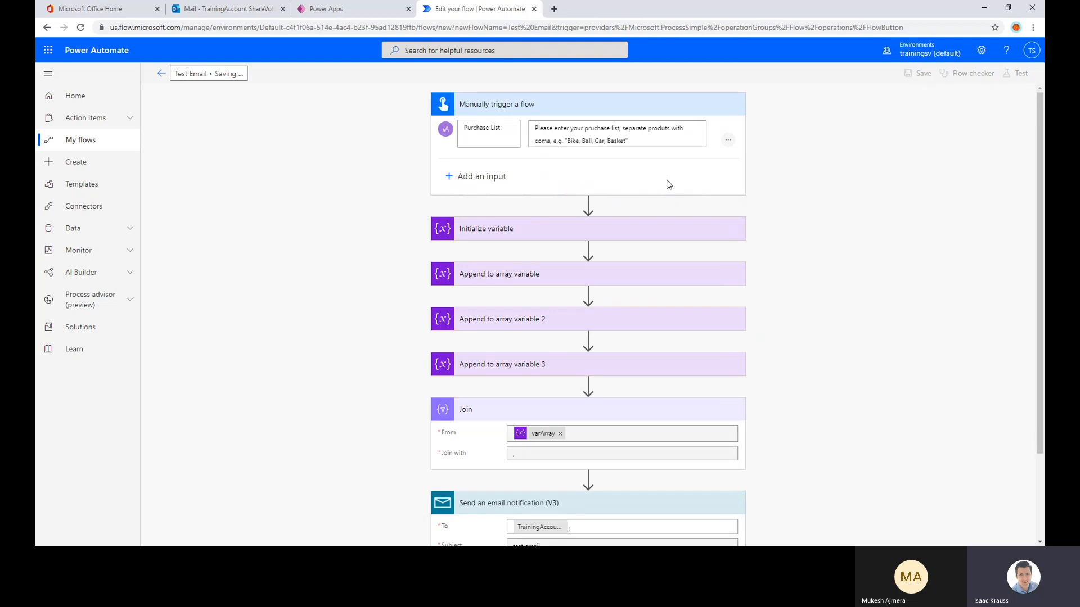
mouse_move(588, 225)
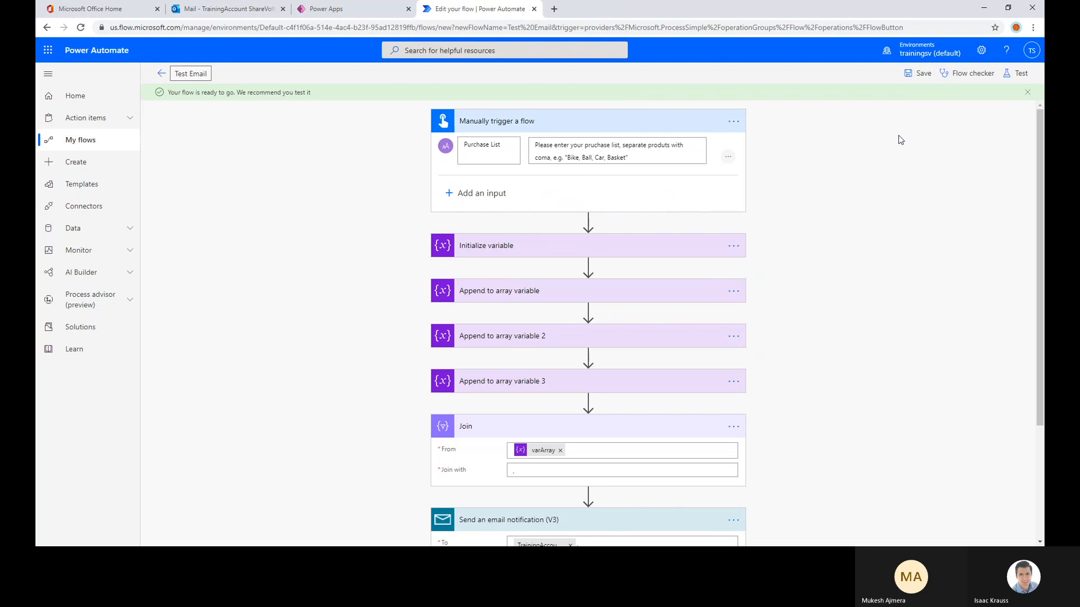
left_click(1016, 74)
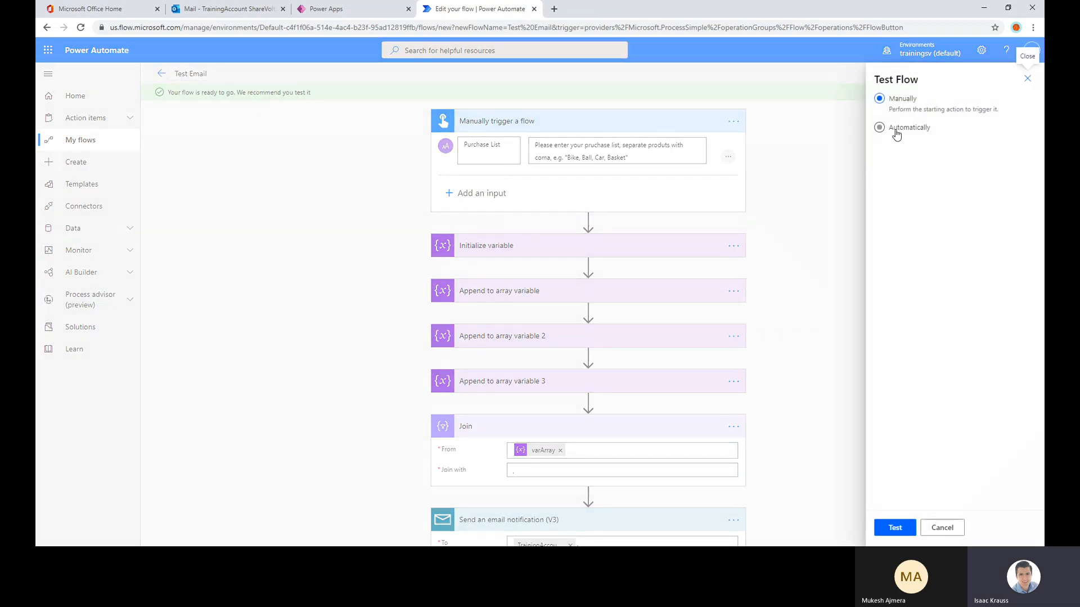
left_click(894, 528)
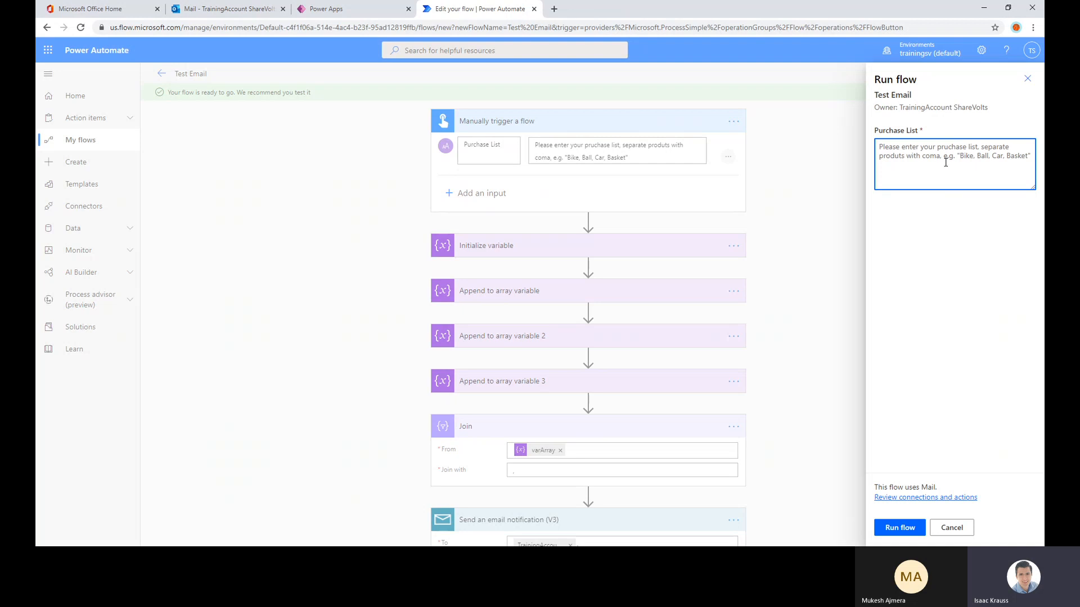
Run the flow with "Meat, Apples, Water, Soup" as the Purchase List and go to the run's details
type("Meat,")
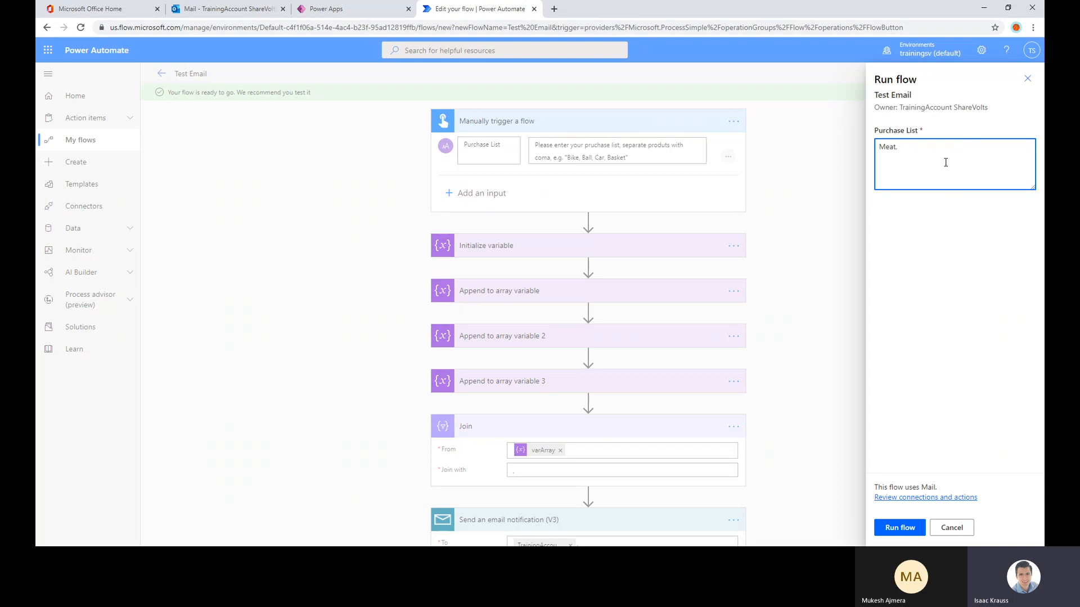
key("BackSpace")
key("BackSpace")
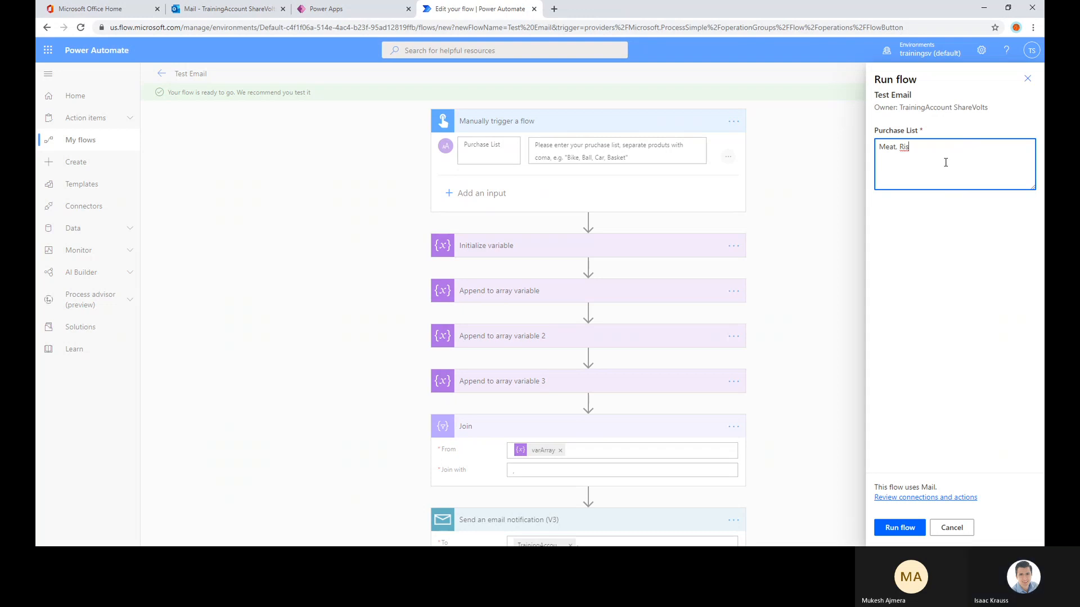
type("Appl")
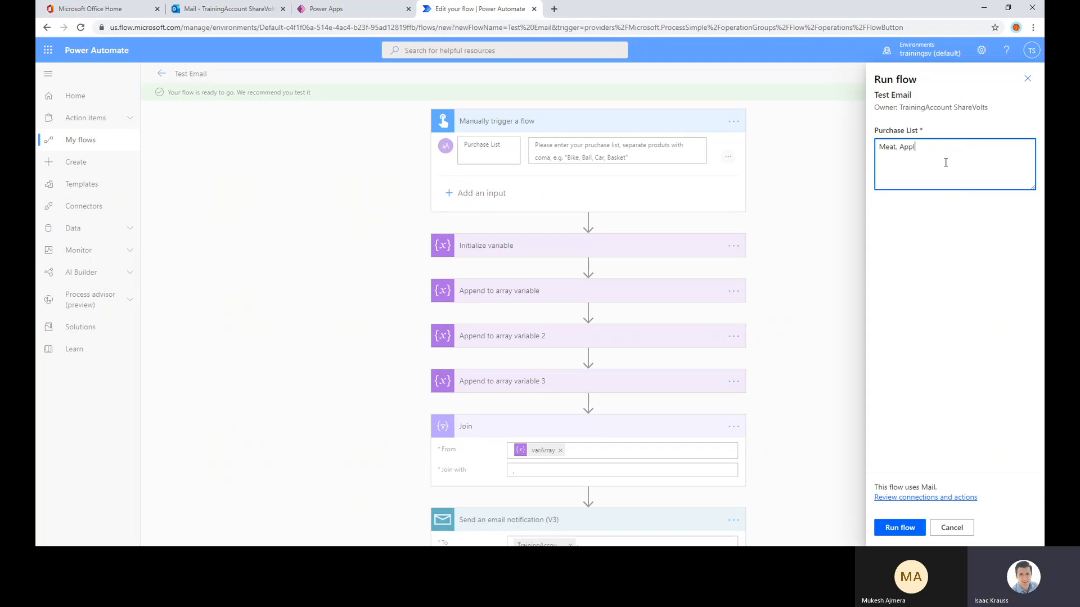
type("es, Water, Soup")
left_click(898, 530)
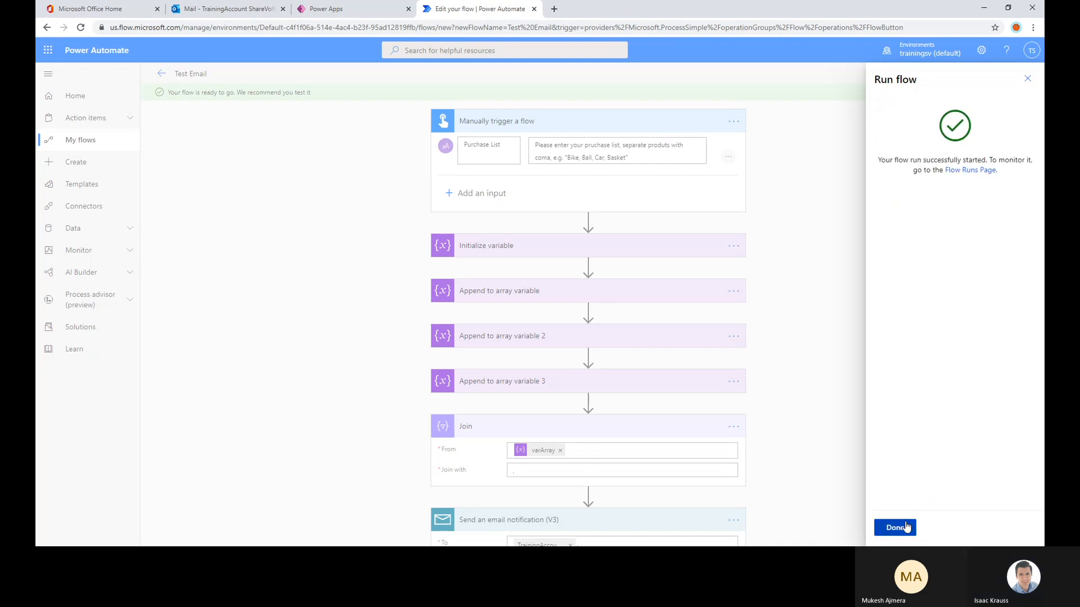
left_click(906, 528)
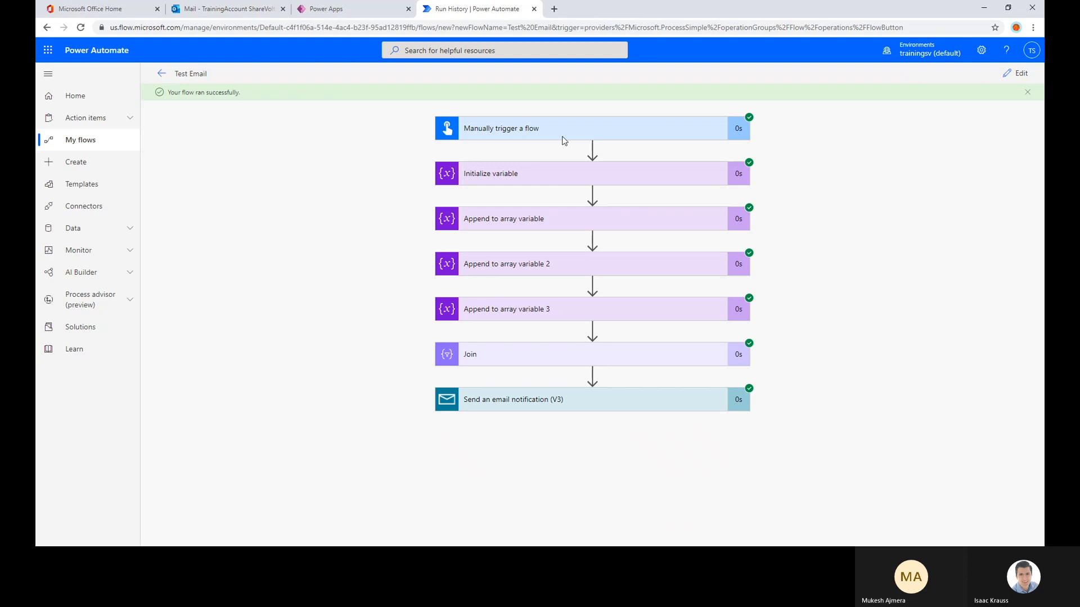
Examine the Purchase List value in the manual trigger's outputs for this run, and collapse the trigger again
left_click(562, 135)
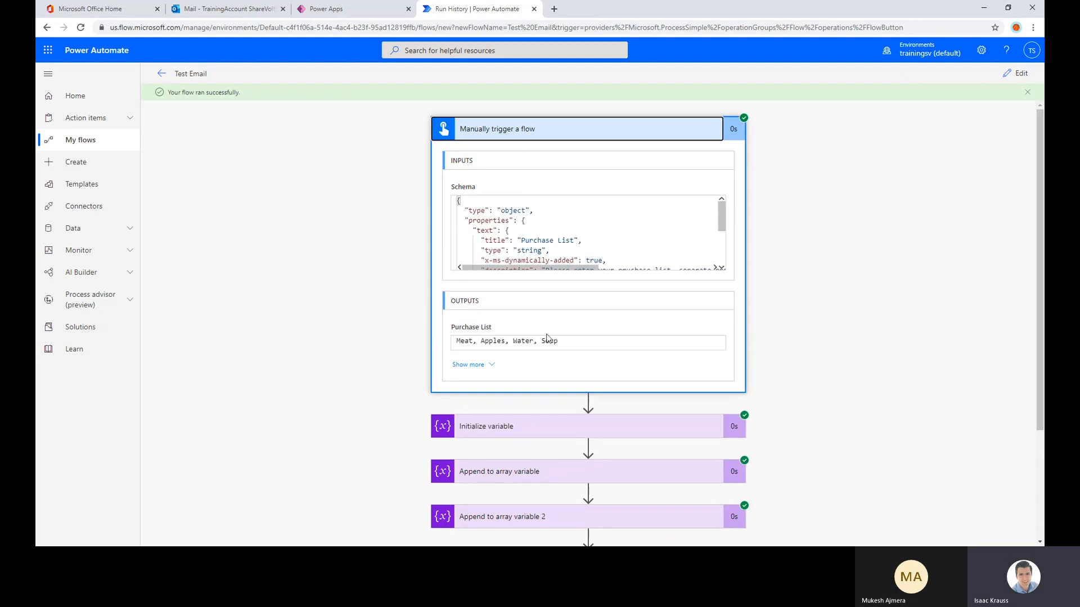
scroll(548, 338, "down", 1)
left_click_drag(582, 292, 433, 294)
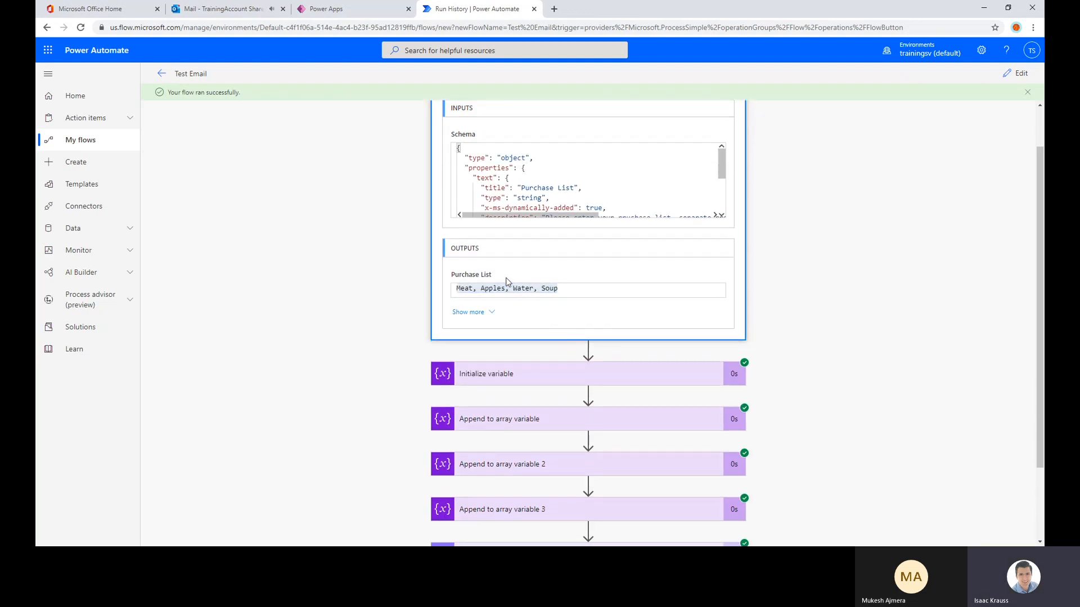
left_click_drag(578, 293, 454, 293)
left_click(454, 294)
left_click(481, 288)
scroll(498, 329, "down", 1)
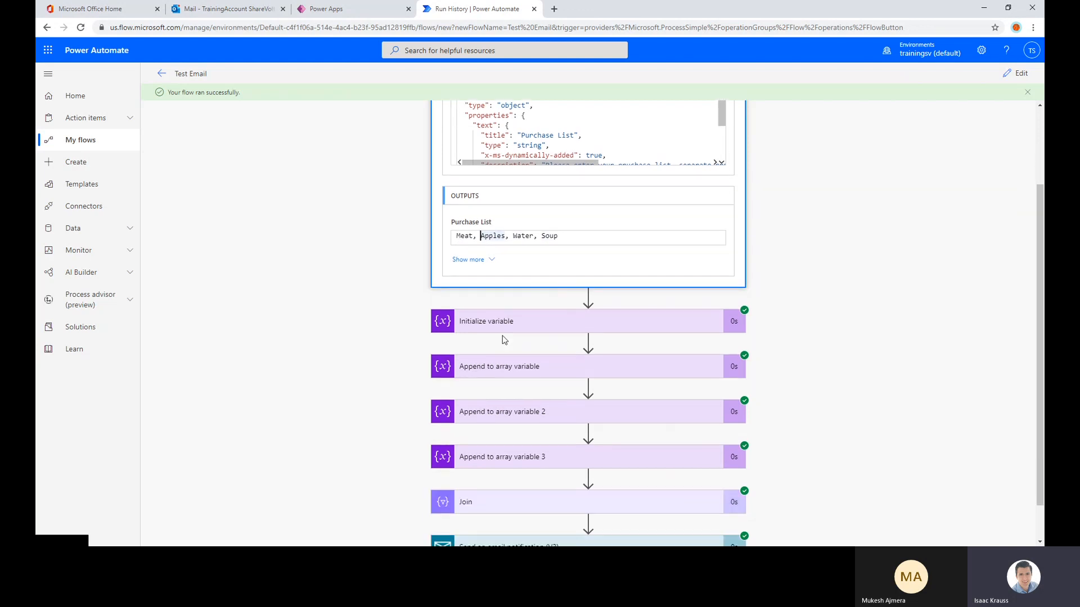
left_click_drag(585, 242, 427, 243)
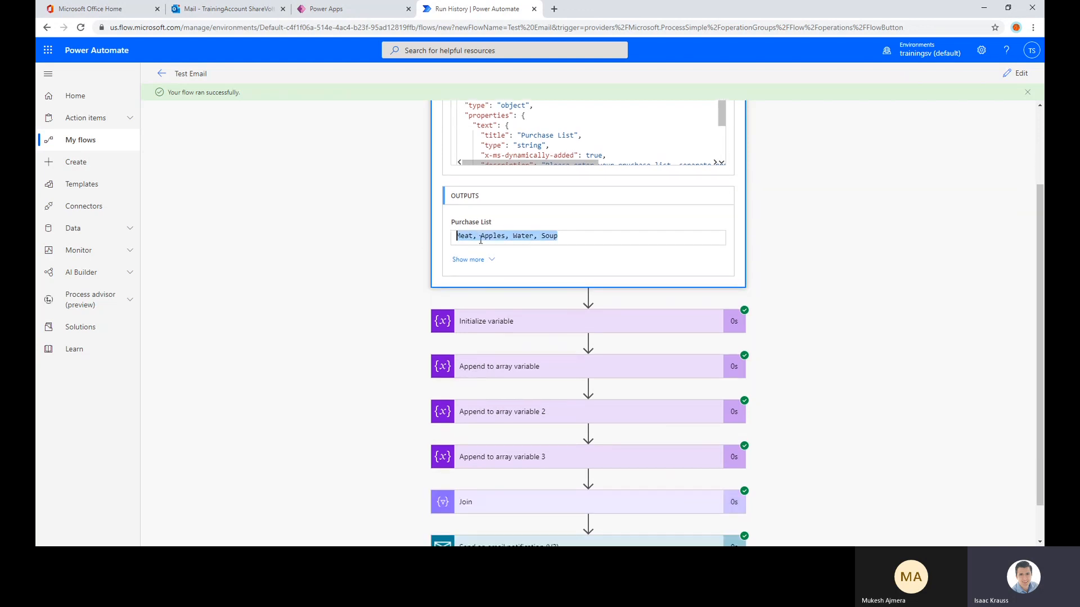
scroll(488, 242, "up", 2)
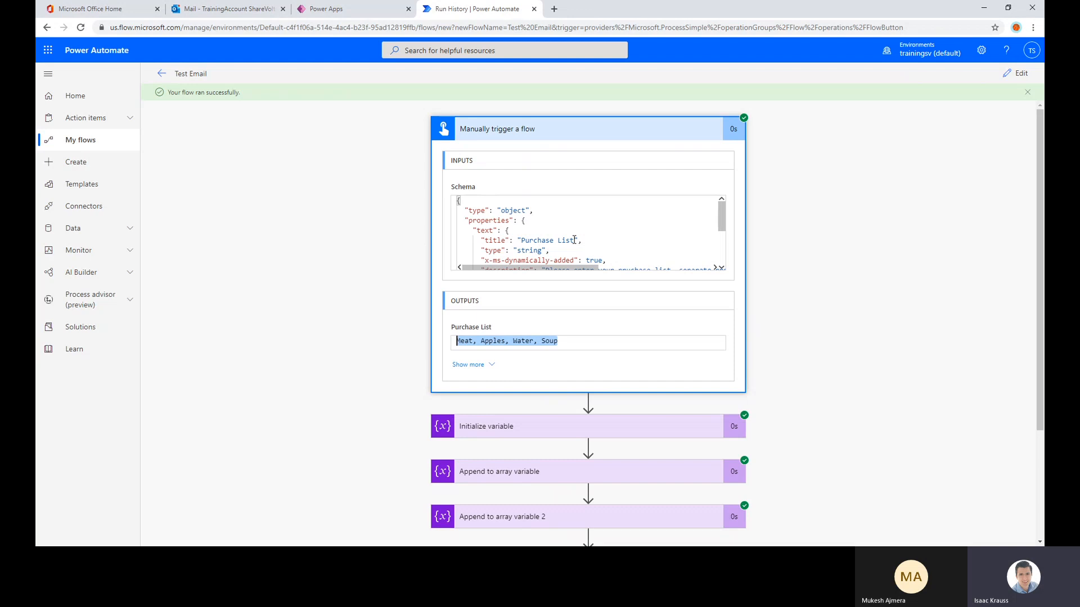
left_click(571, 130)
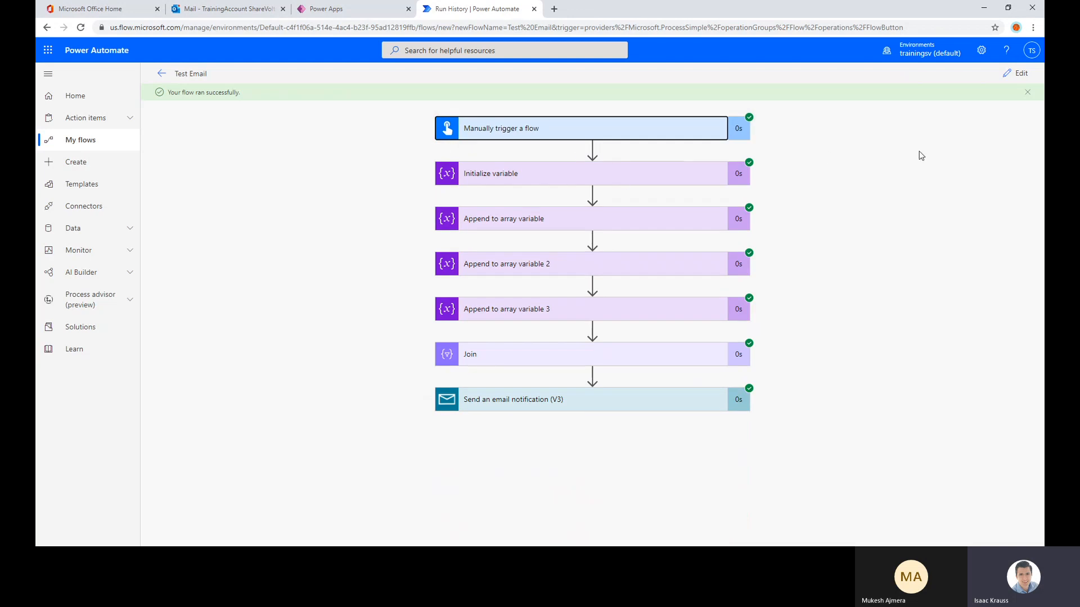
Open the flow for editing and collapse the manual trigger
left_click(1017, 73)
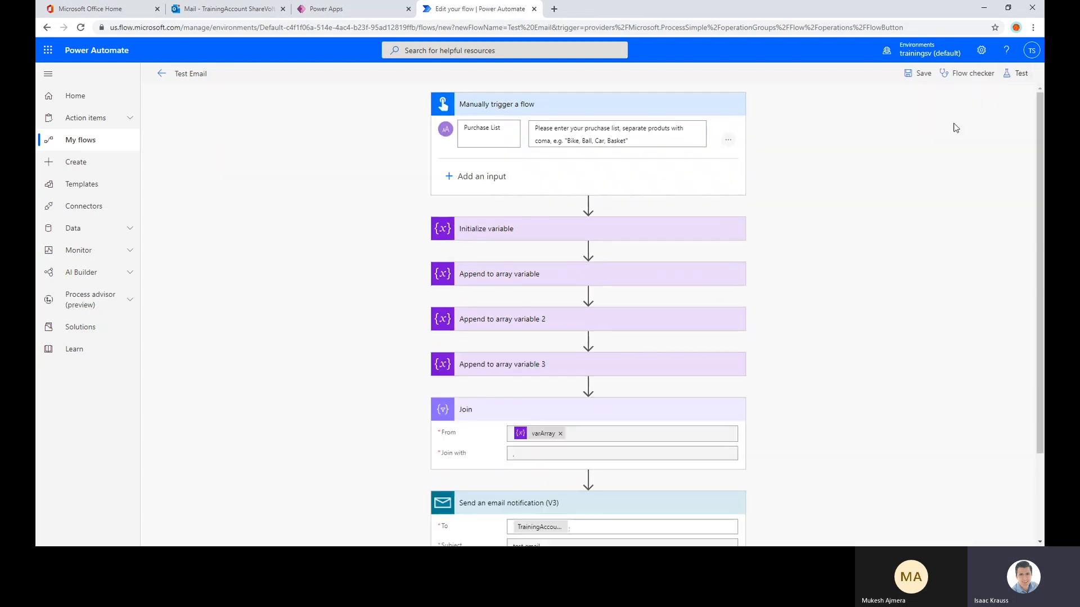
left_click(608, 108)
left_click(587, 125)
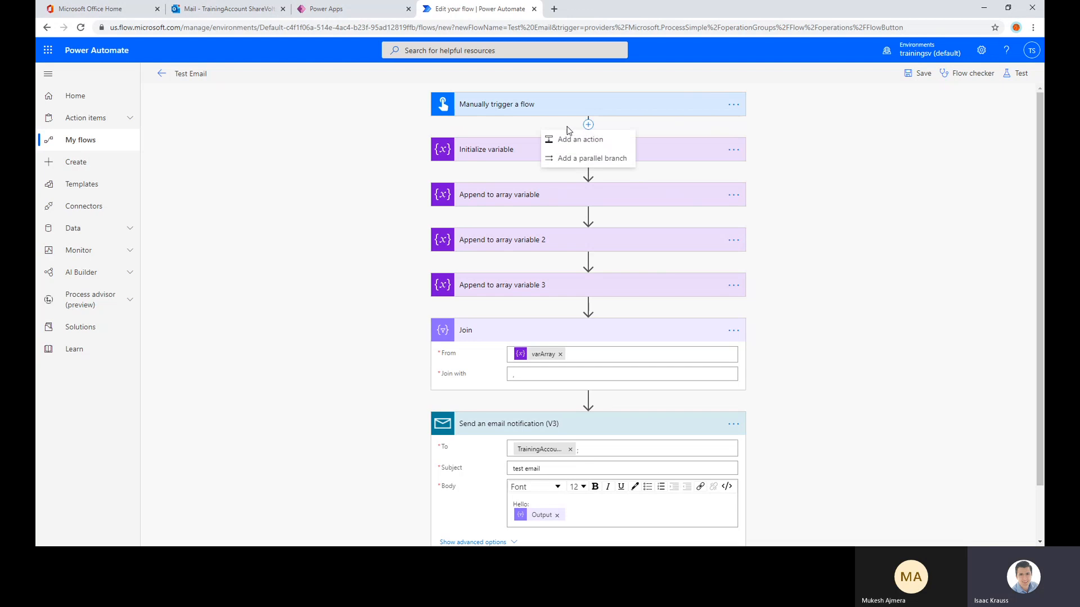
left_click(569, 137)
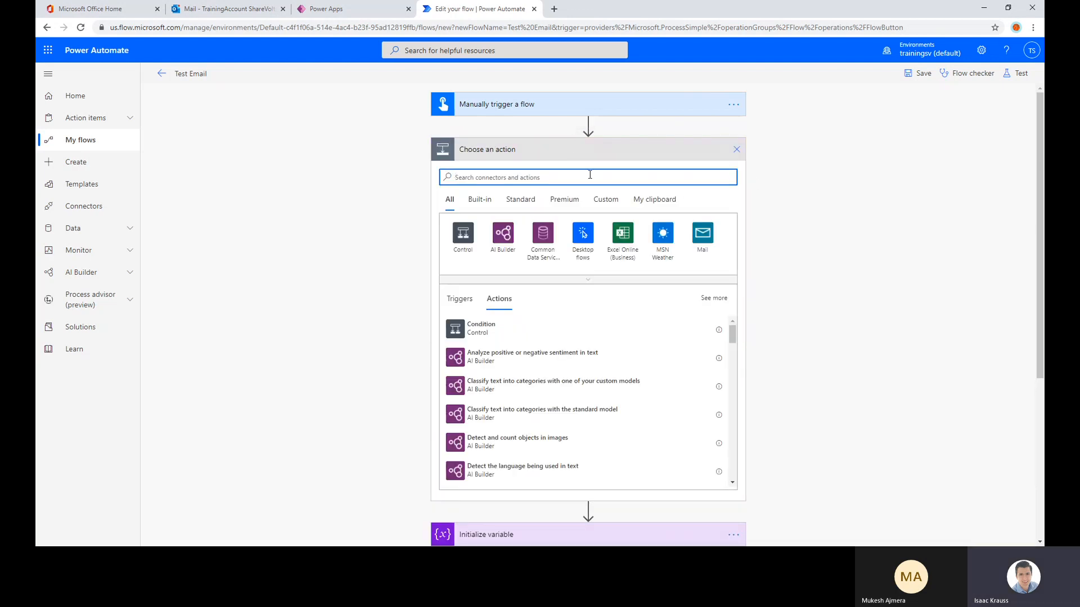
left_click(735, 151)
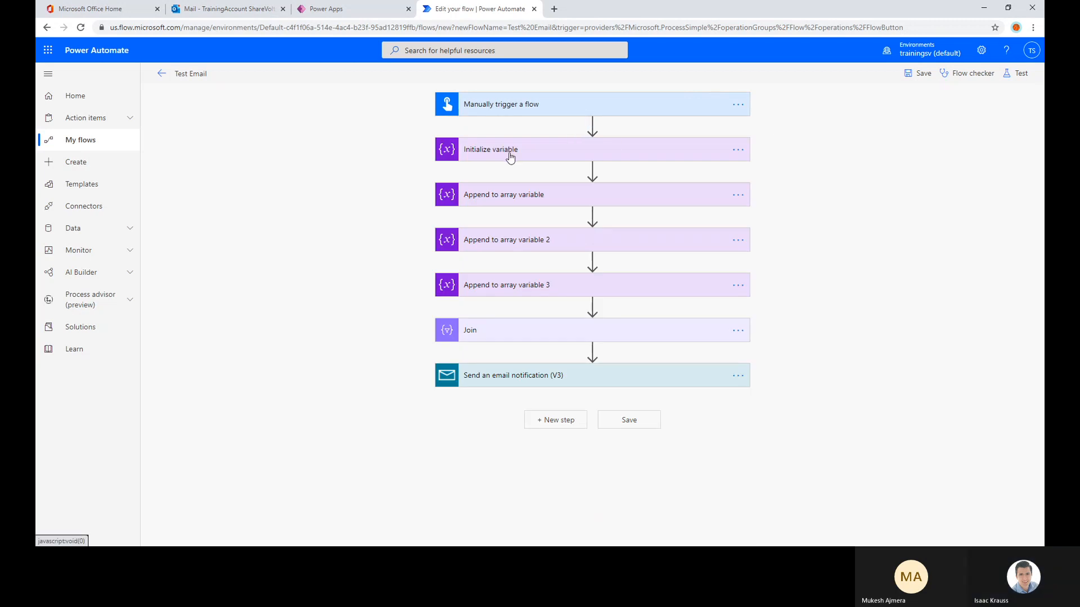
Delete the three Append to array variable actions from the flow
left_click(738, 195)
key("Escape")
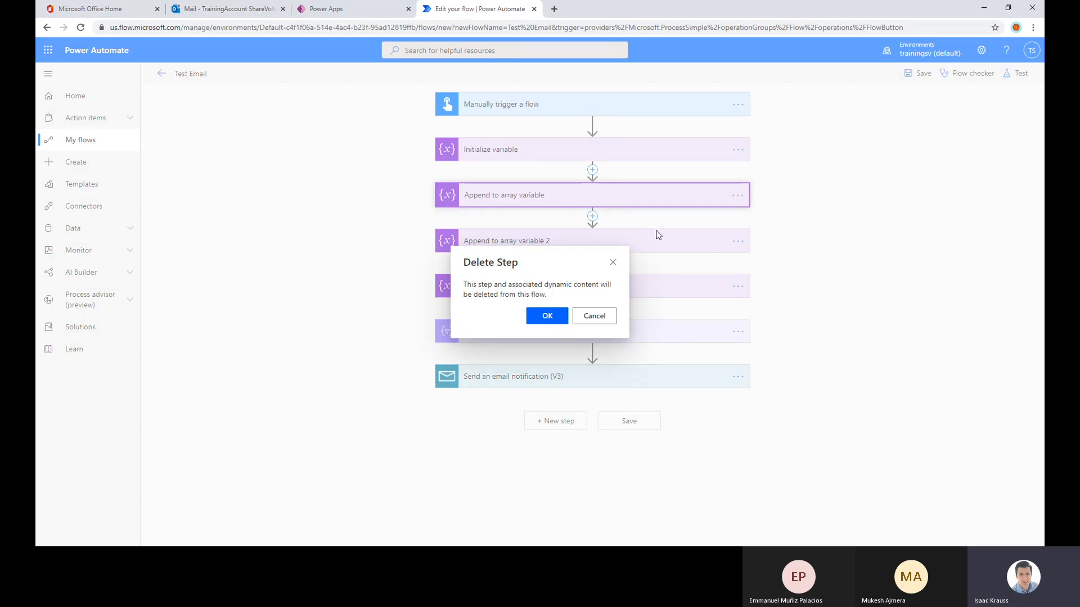
left_click(740, 197)
left_click(759, 324)
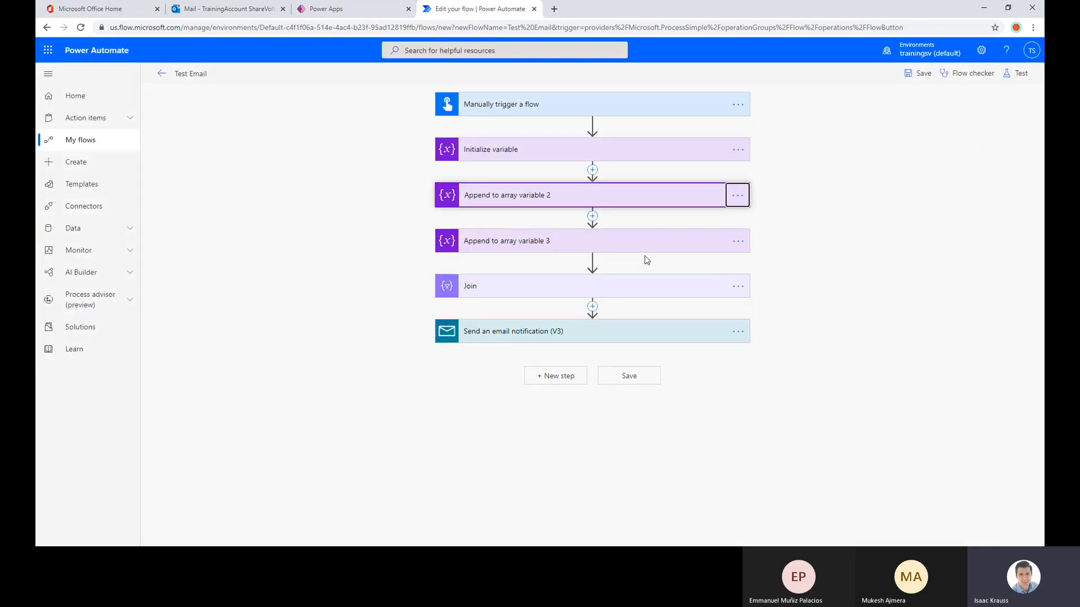
left_click(548, 314)
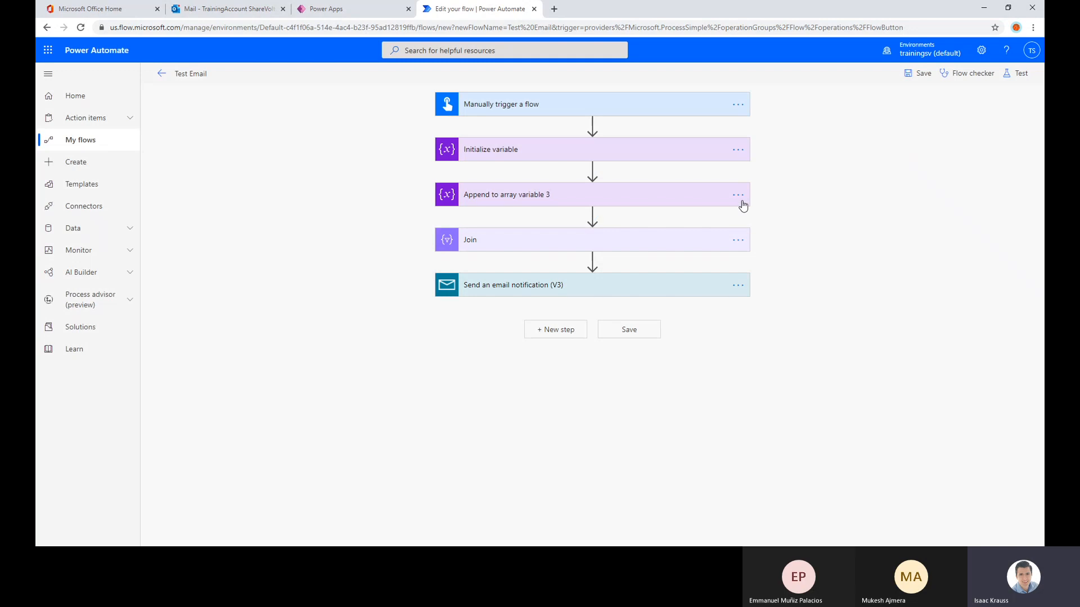
left_click(742, 204)
left_click(757, 322)
left_click(545, 314)
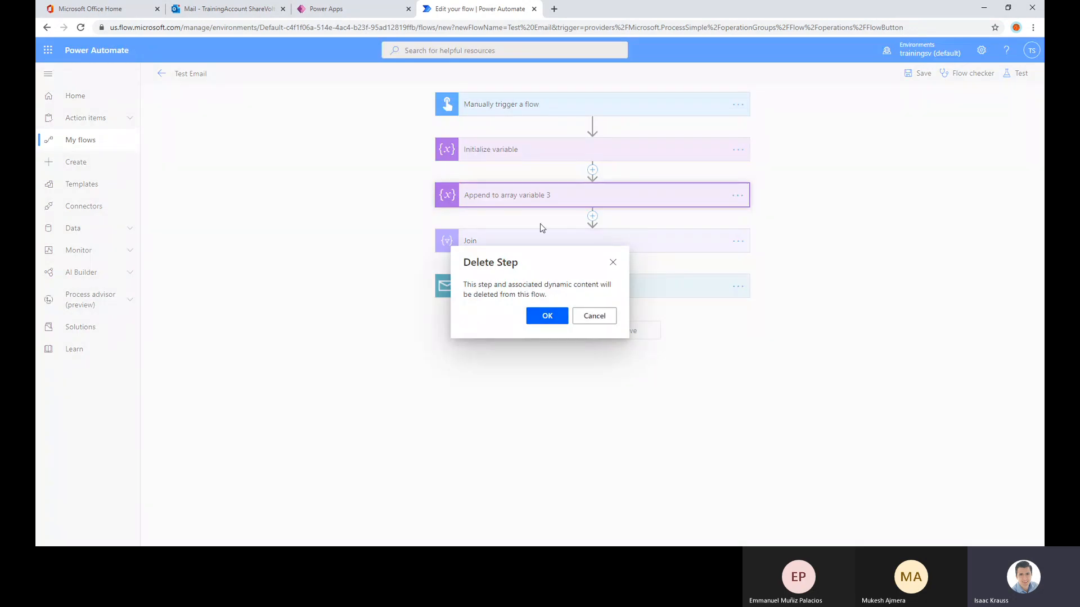
Expand the Initialize variable action and start an expression for varArray's initial value
left_click(510, 152)
left_click(544, 213)
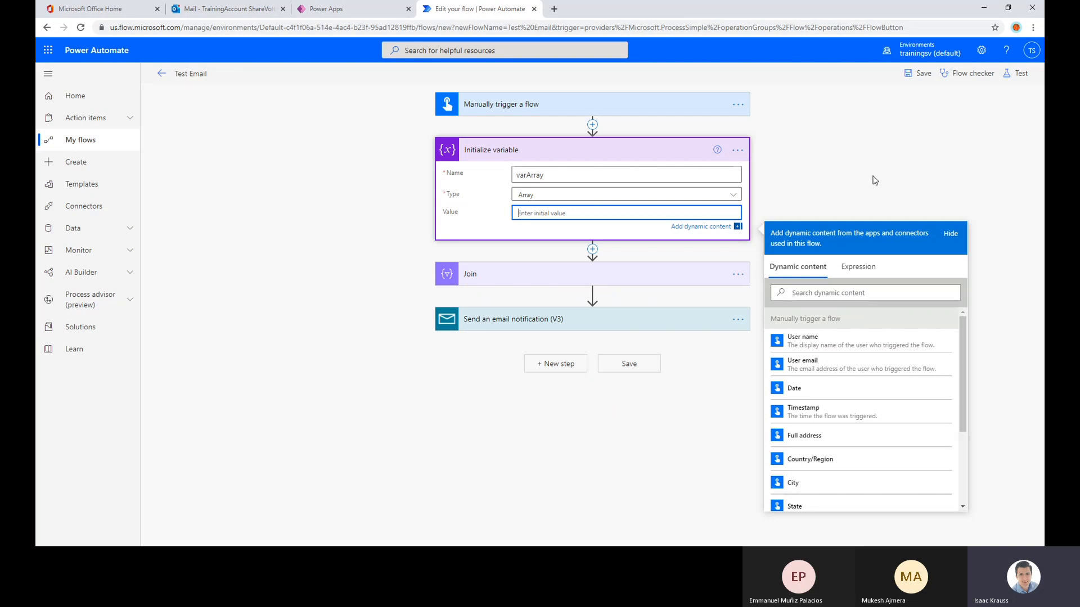
left_click(858, 266)
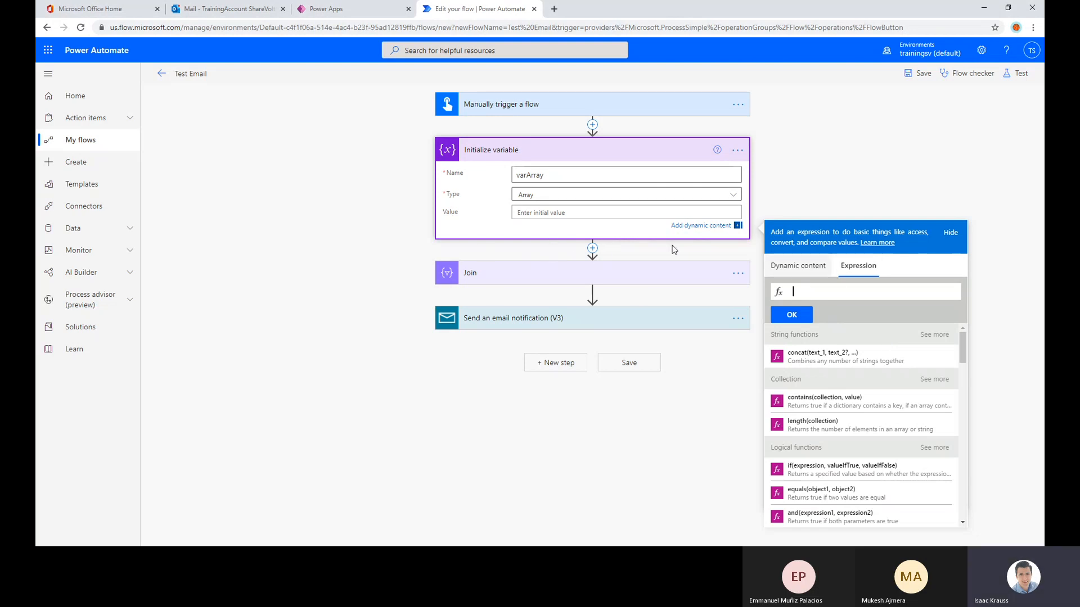
left_click(823, 295)
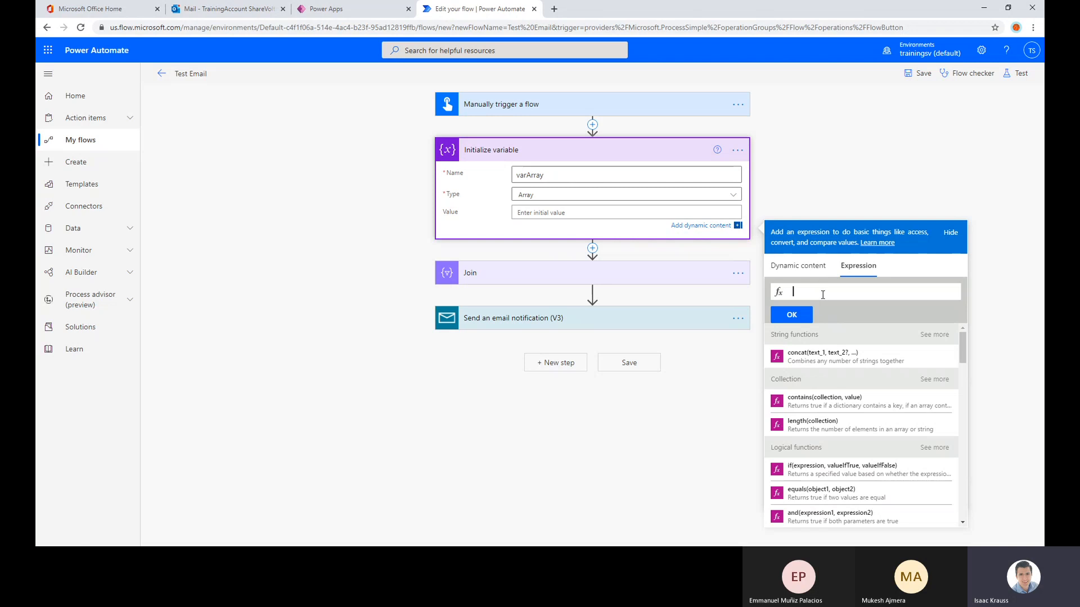
Try to build a split expression that takes the Purchase List input as its text argument
type("split")
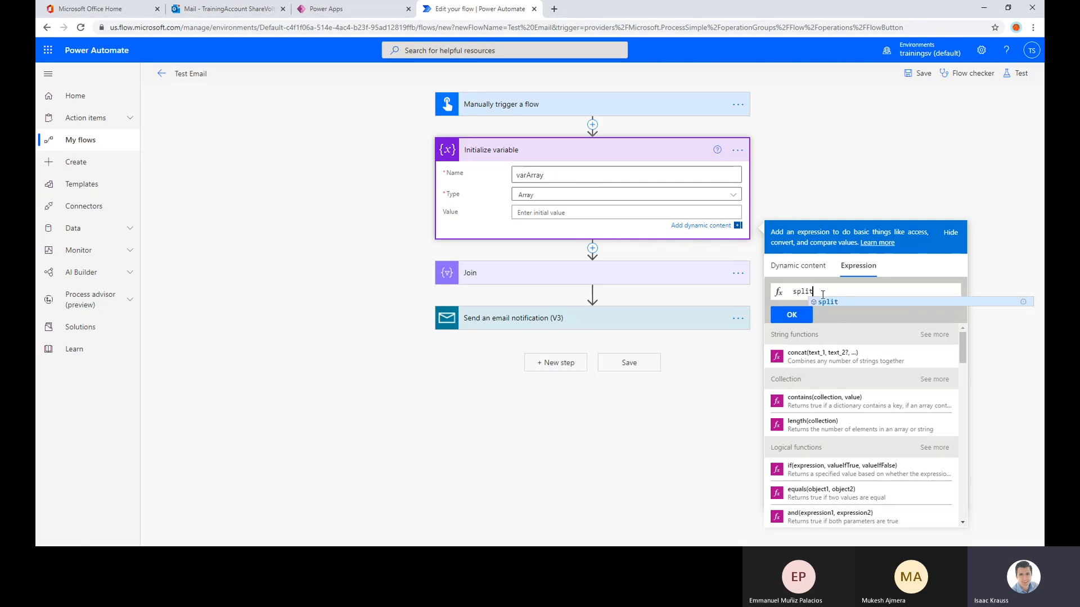
left_click(833, 303)
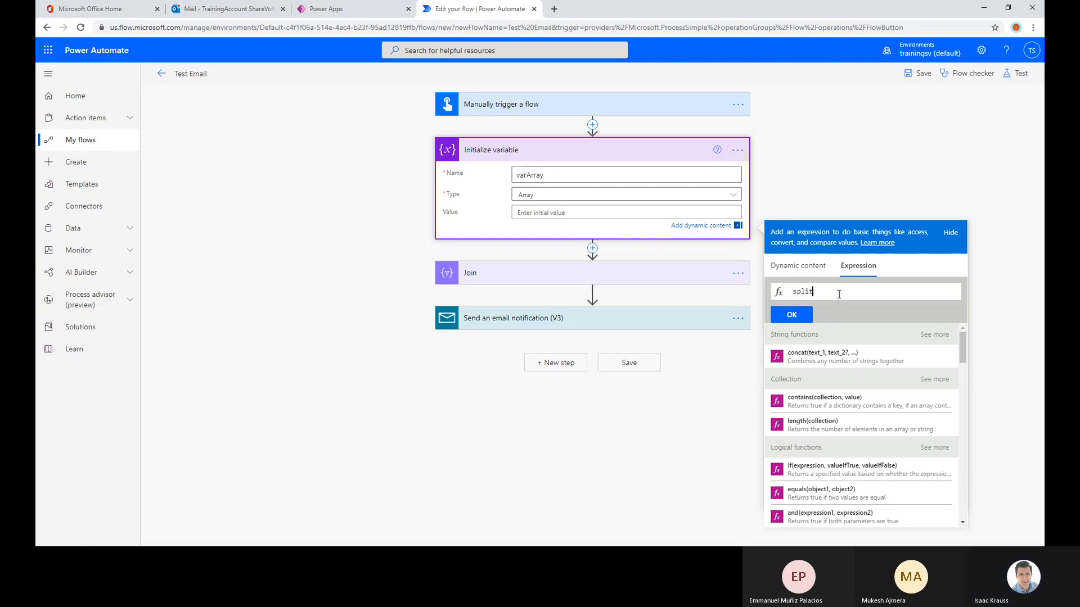
type("(")
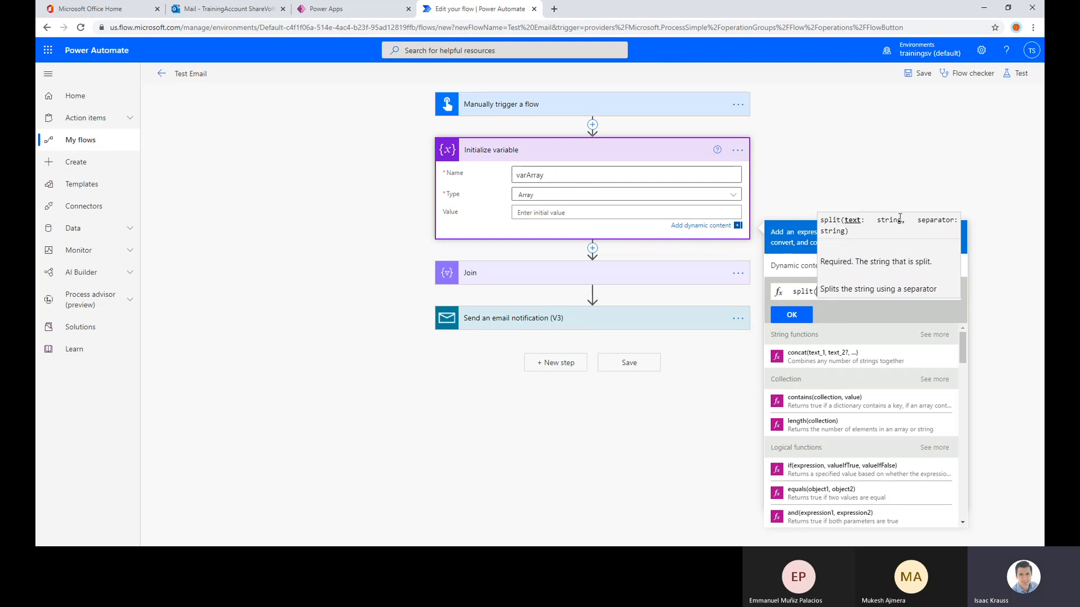
left_click_drag(902, 220, 844, 222)
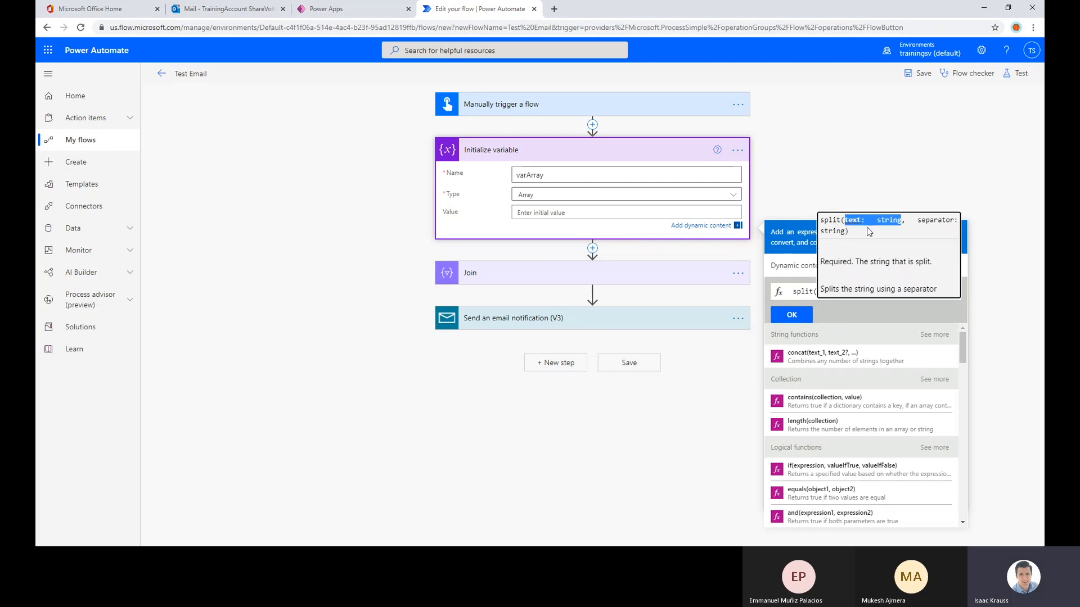
mouse_move(919, 221)
left_mouse_down()
mouse_move(942, 222)
mouse_move(876, 237)
left_mouse_up()
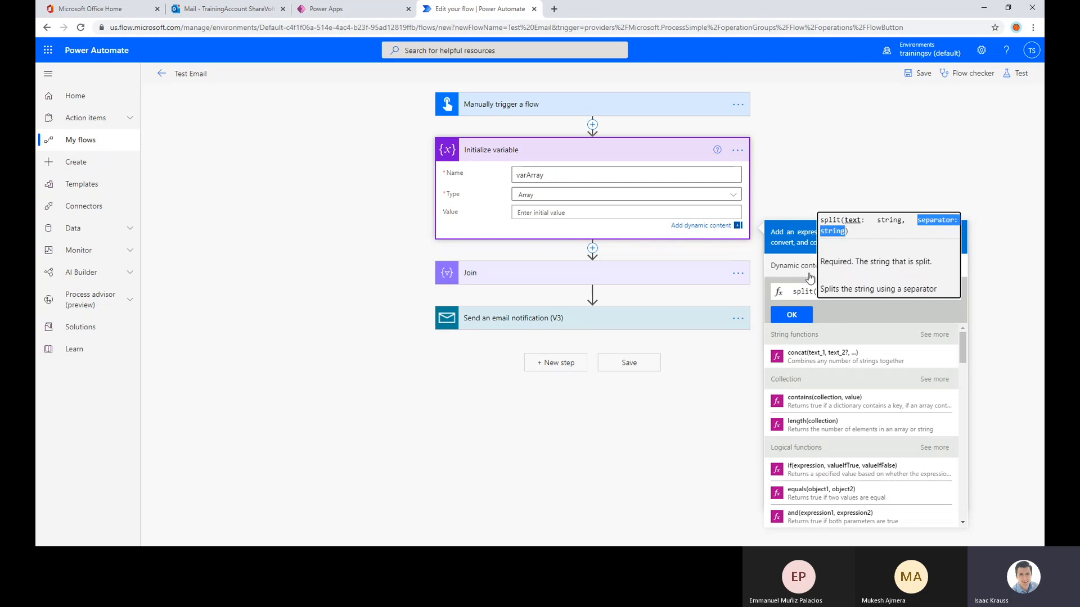
left_click(793, 266)
left_click_drag(810, 290, 817, 292)
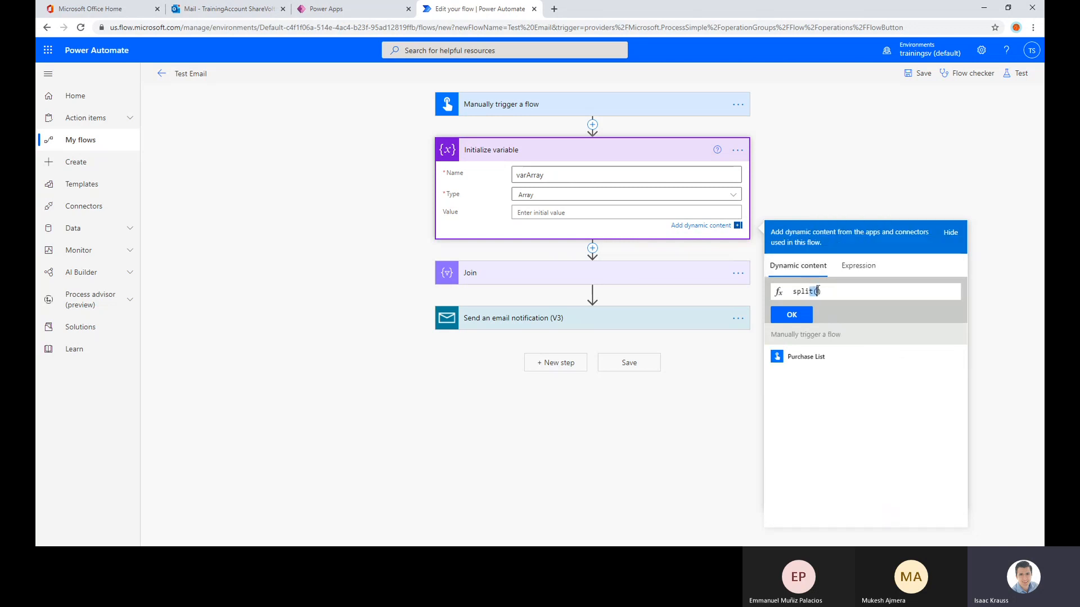
left_click(807, 356)
Replace the expression with split(triggerBody()['text'],', '), inserting Purchase List as the text, and apply it as varArray's initial value
left_click_drag(900, 291, 792, 292)
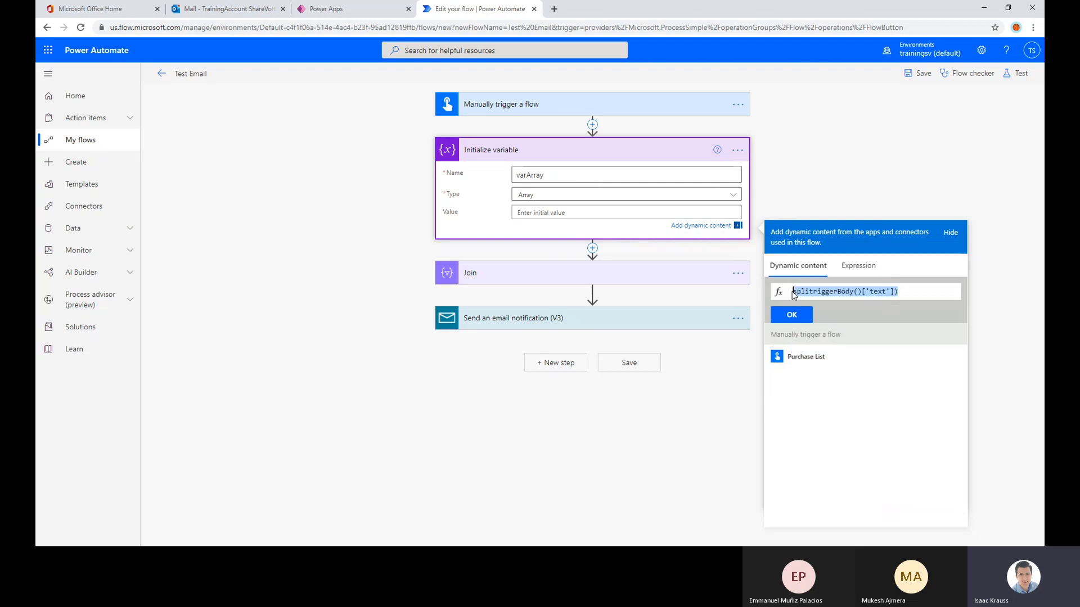
type("split")
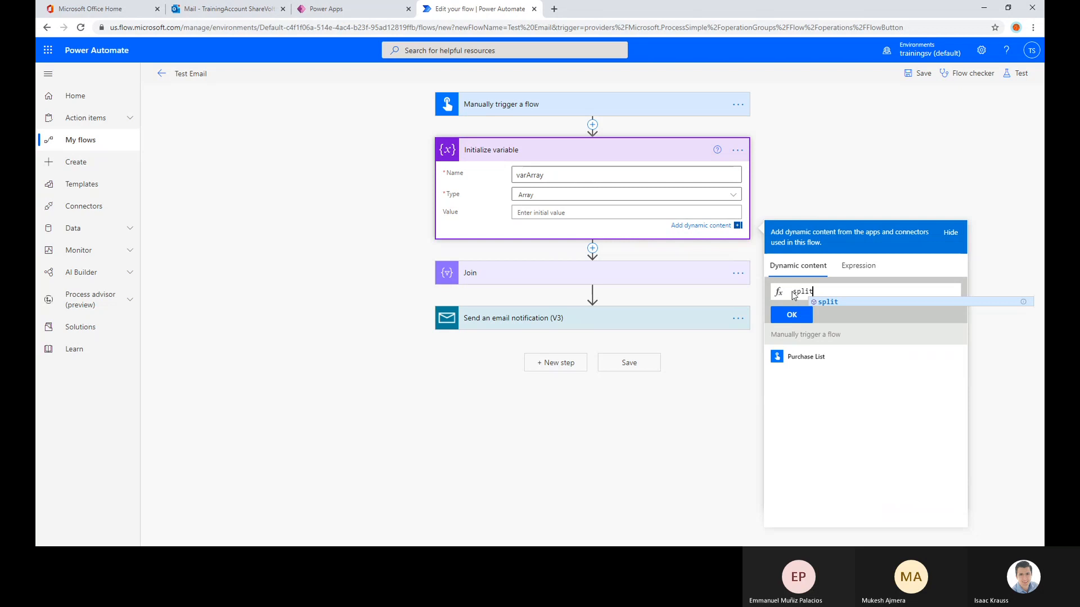
type("(")
left_click(806, 356)
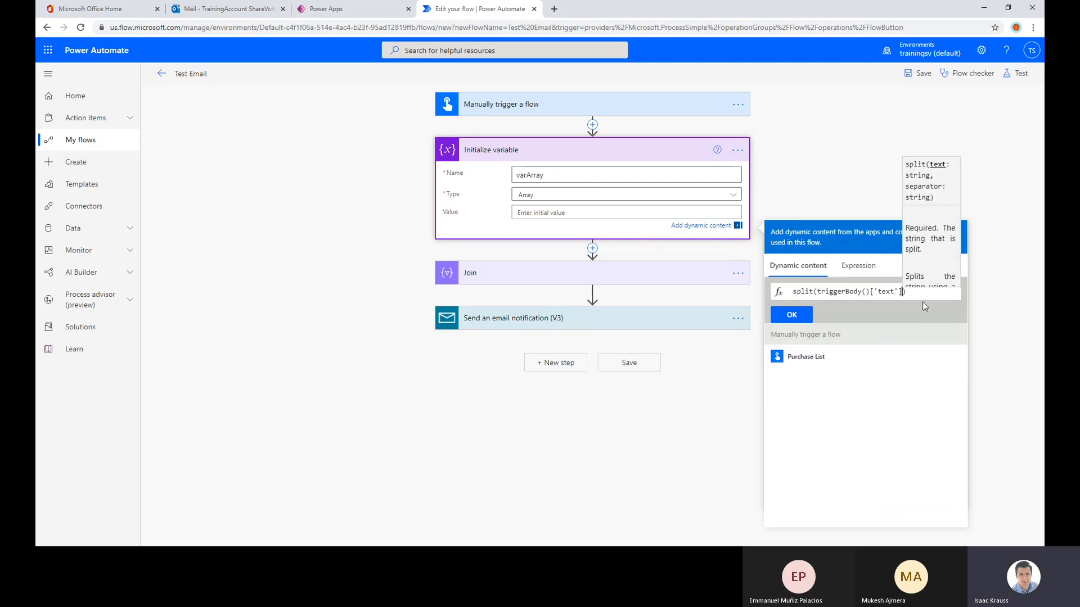
type(",''")
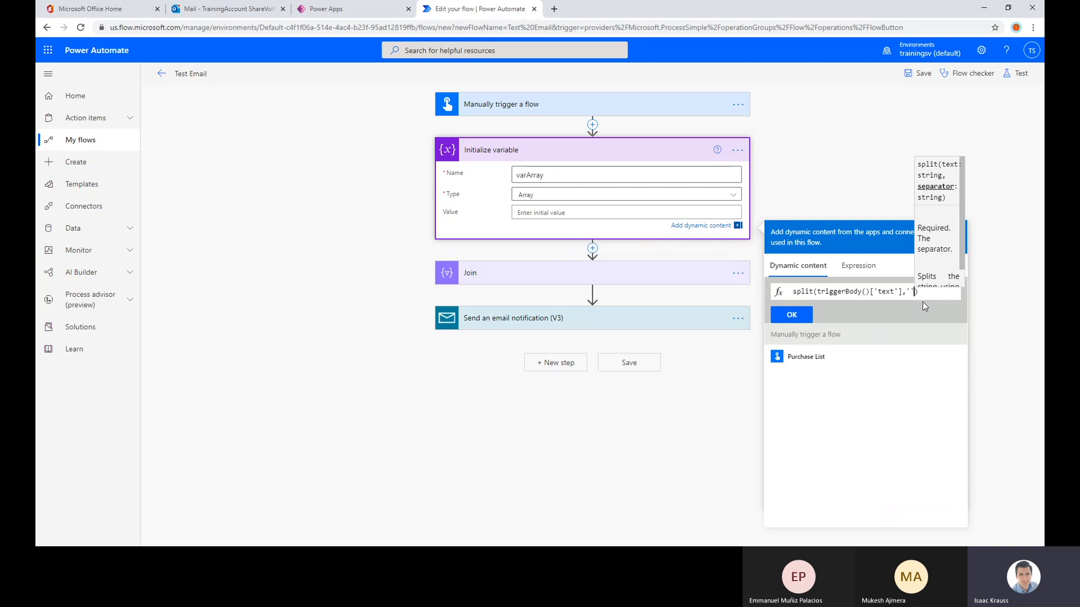
type(",")
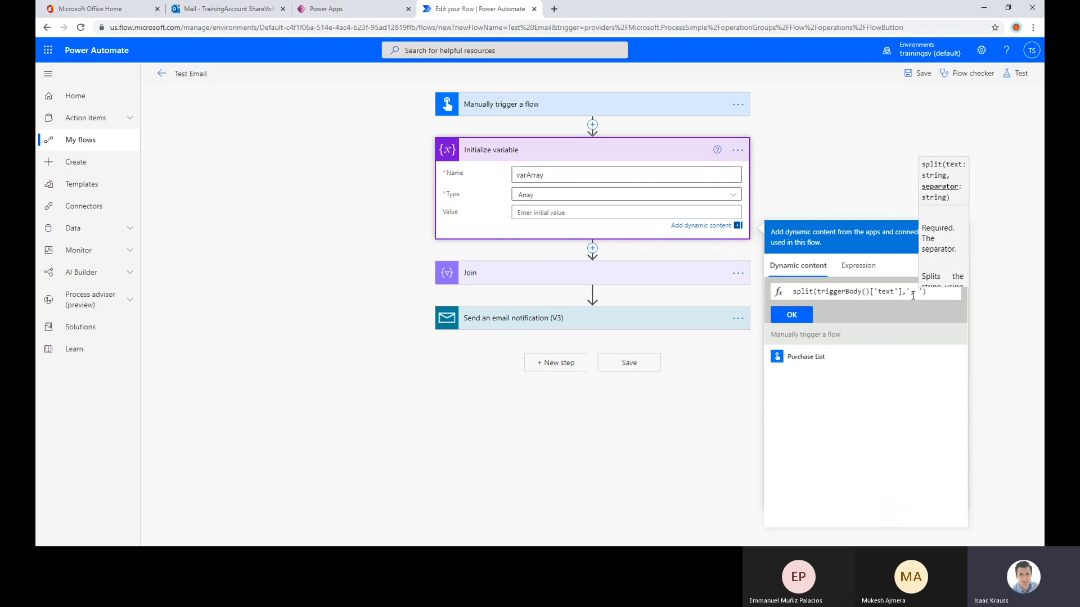
left_click(937, 293)
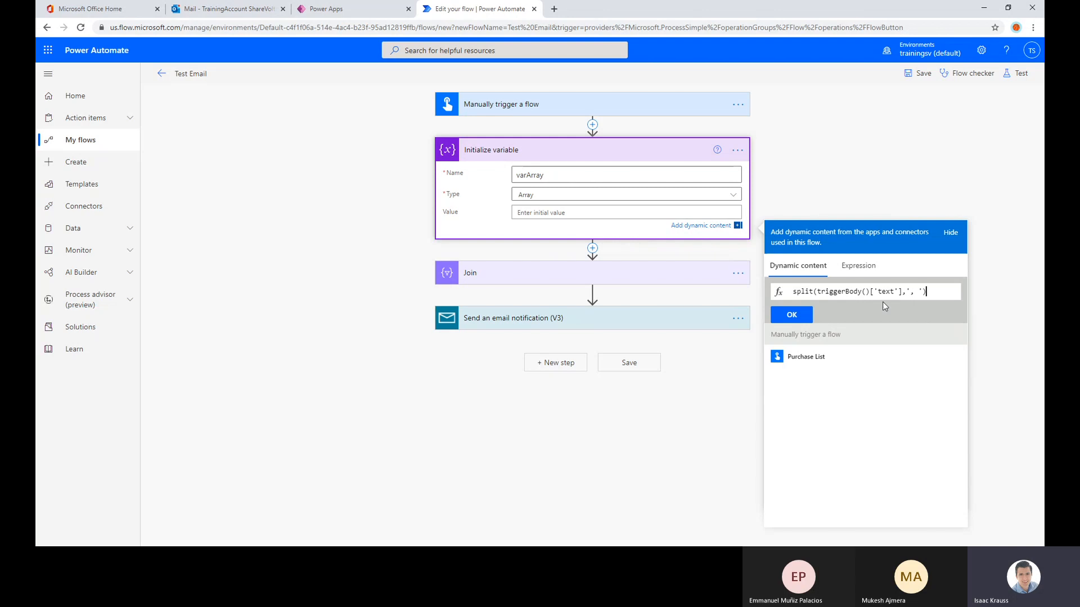
left_click(792, 314)
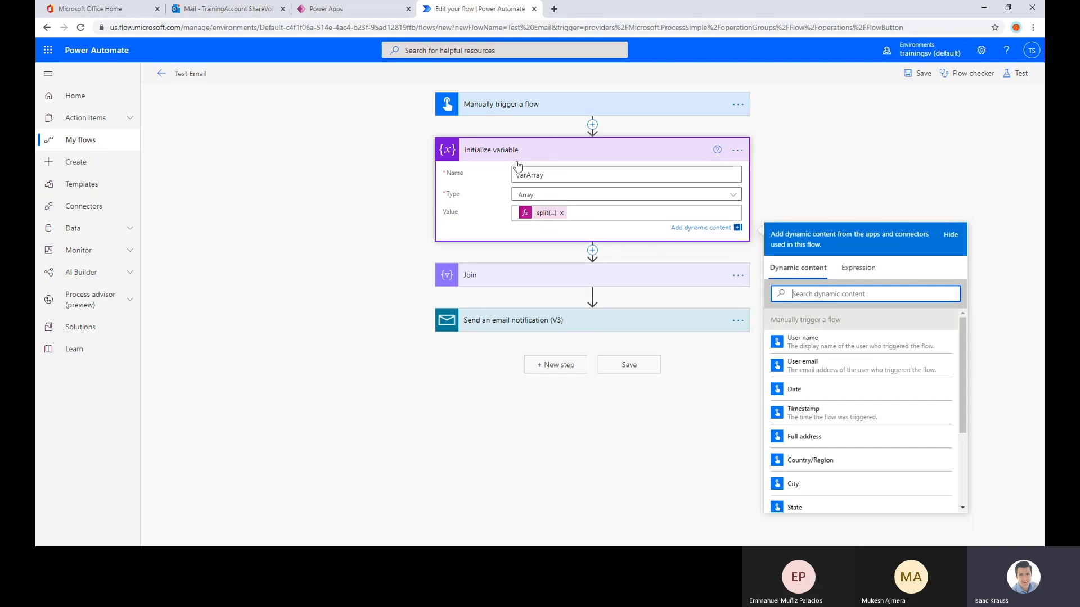
left_click(816, 153)
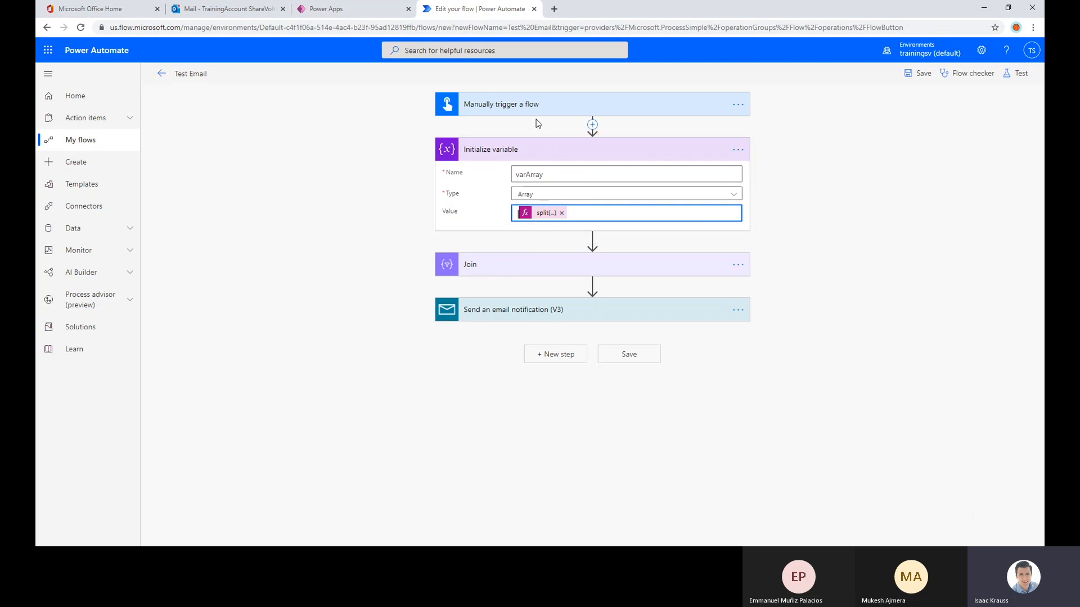
Expand the manual trigger, email notification and Join actions, and examine the Join separator
left_click(591, 107)
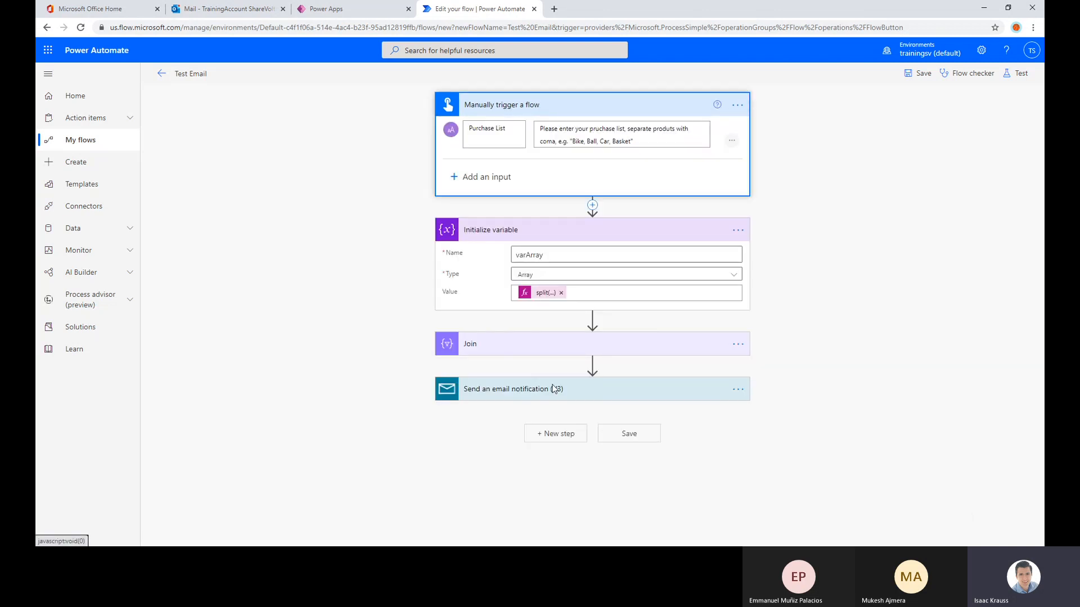
left_click(529, 393)
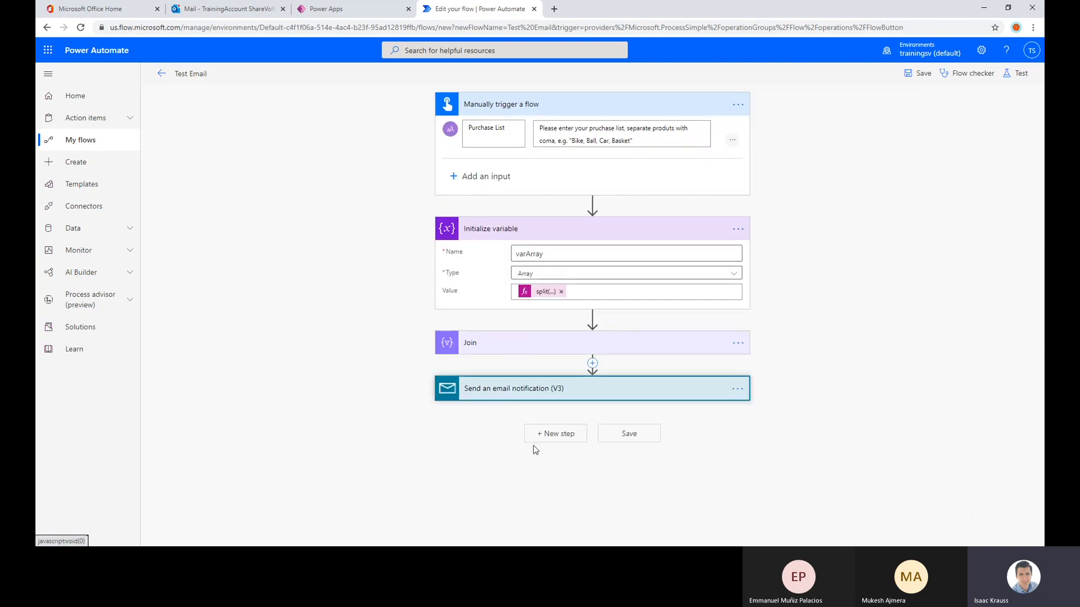
left_click(504, 350)
scroll(506, 338, "down", 2)
left_click(524, 313)
type(",")
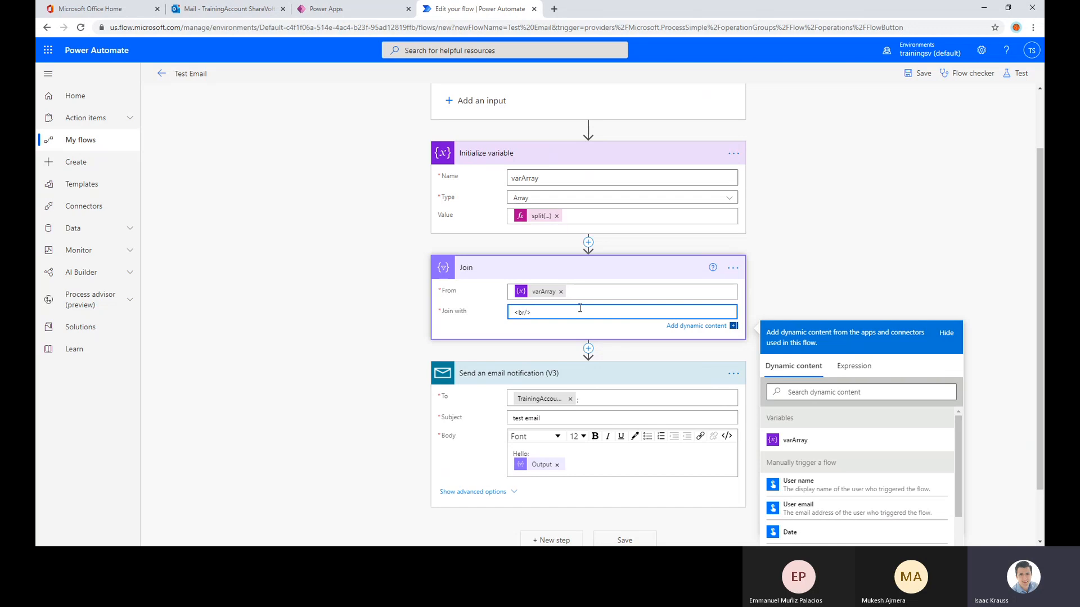
Examine the email body in HTML code view and compare it with the Join action's separator
left_click(727, 436)
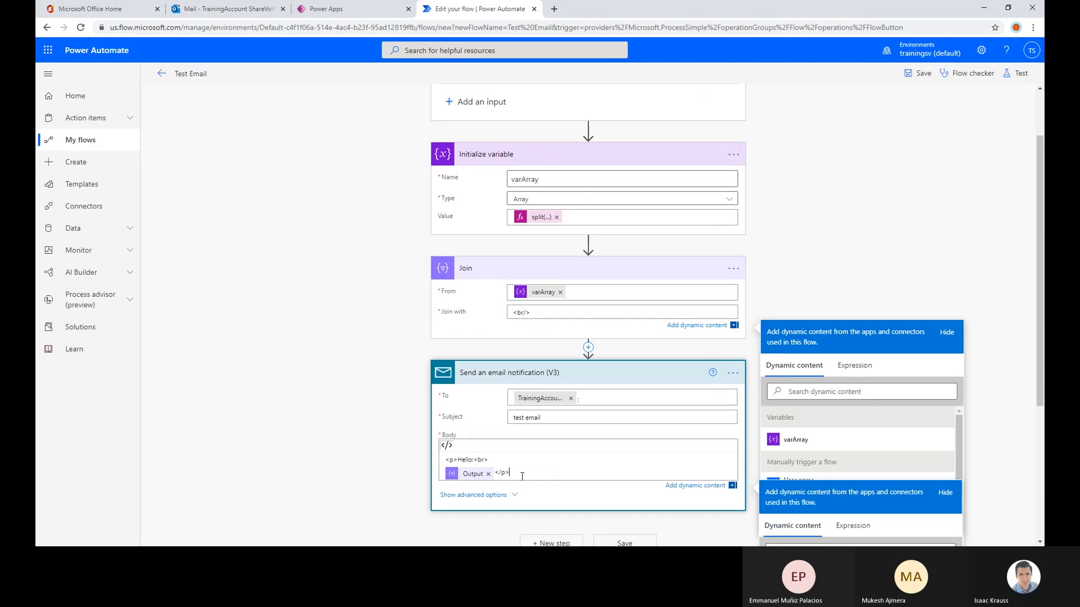
scroll(523, 473, "down", 1)
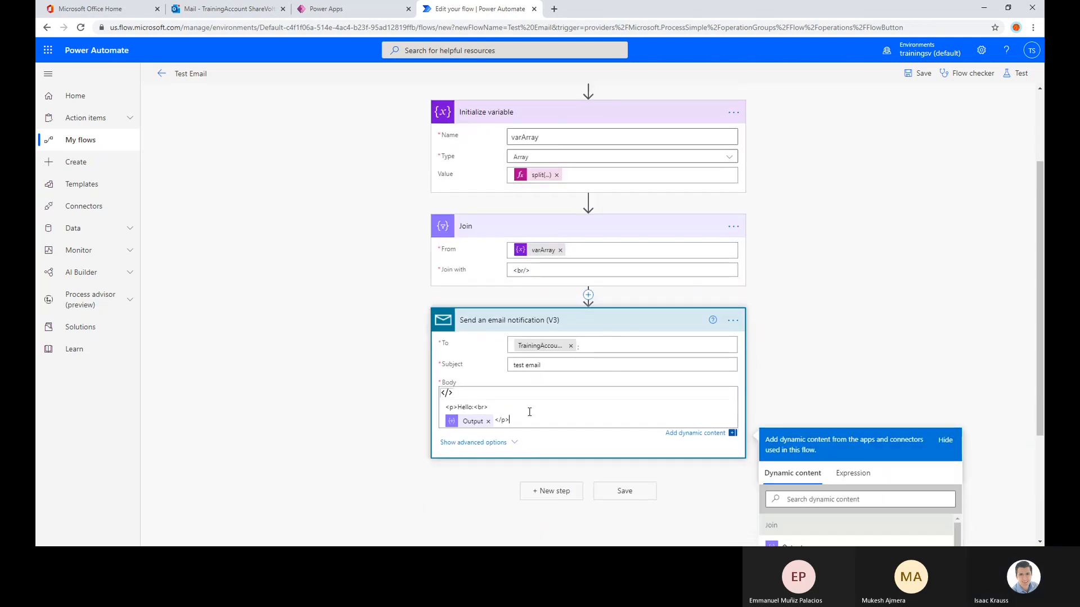
left_click(446, 395)
left_click(531, 313)
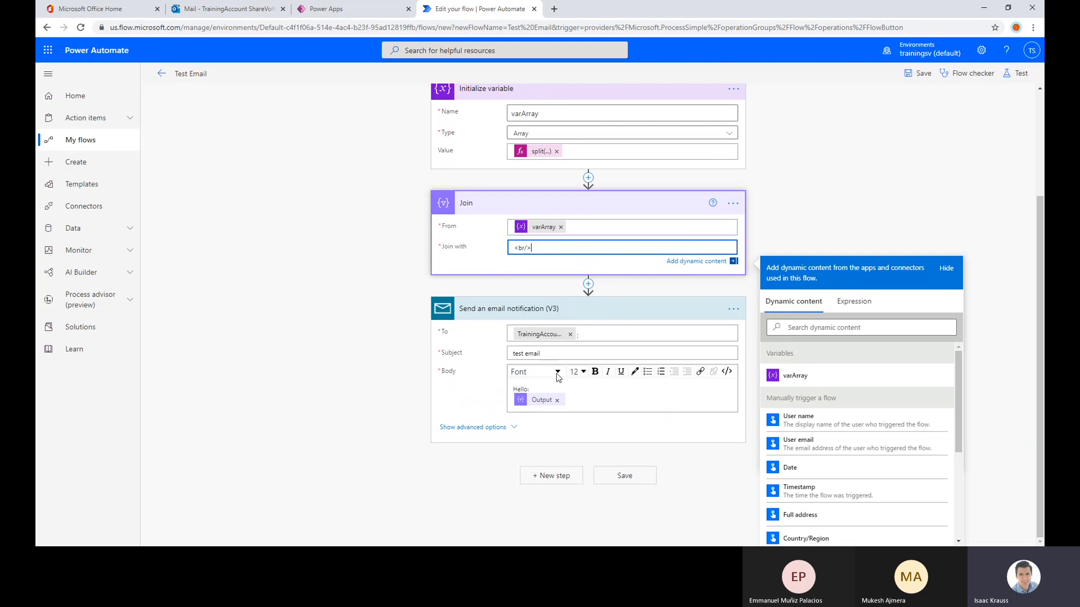
left_click(729, 374)
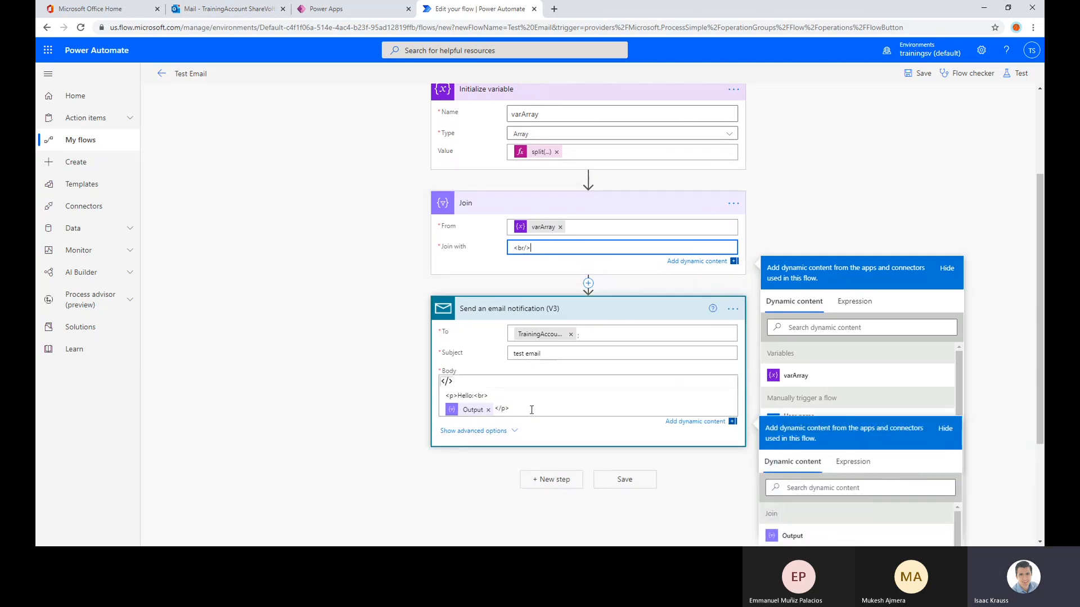
left_click(517, 407)
left_click_drag(517, 407, 444, 396)
left_click(571, 409)
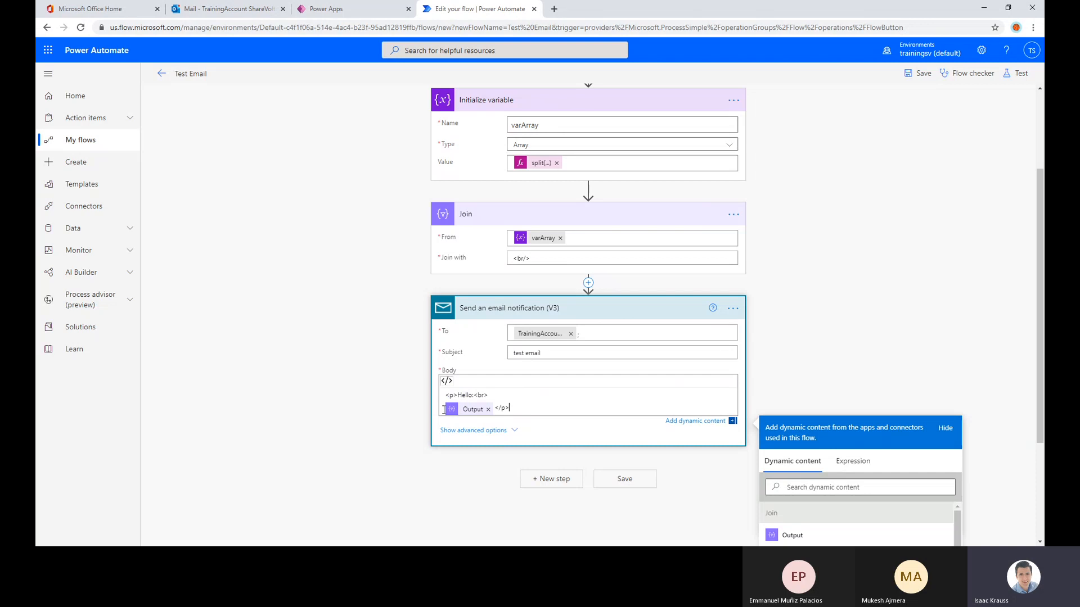
left_click_drag(538, 262, 505, 261)
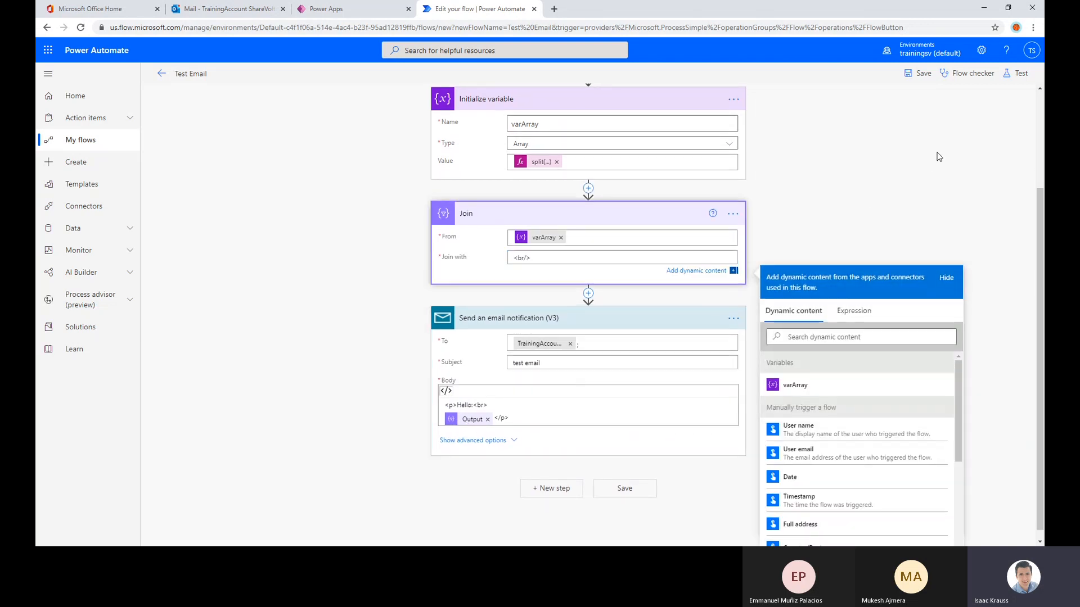
Save the flow and test it automatically with the most recent successful run's trigger data
left_click(918, 73)
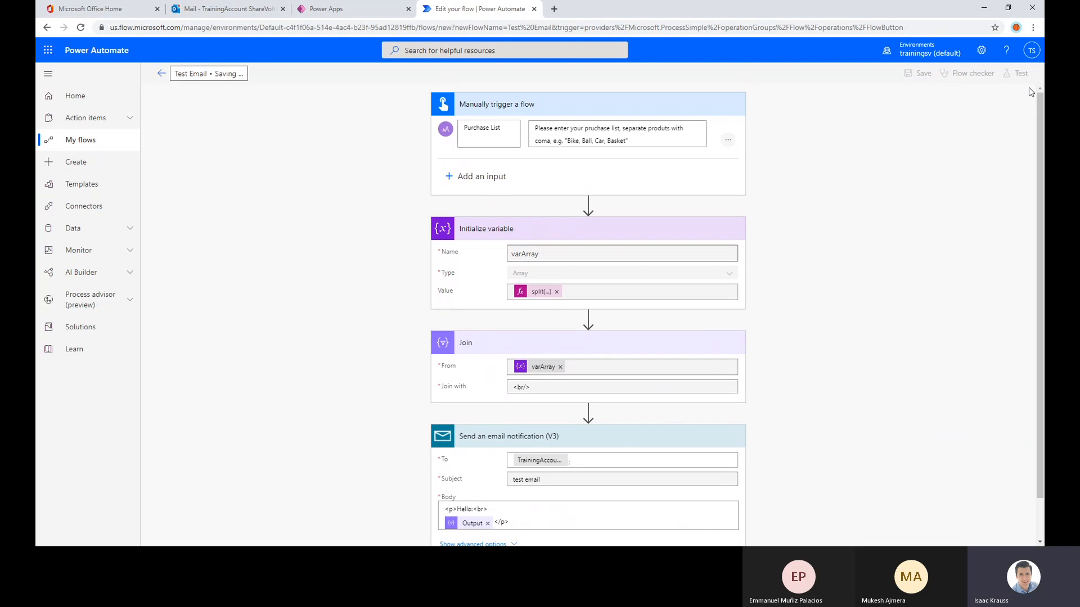
left_click(1021, 76)
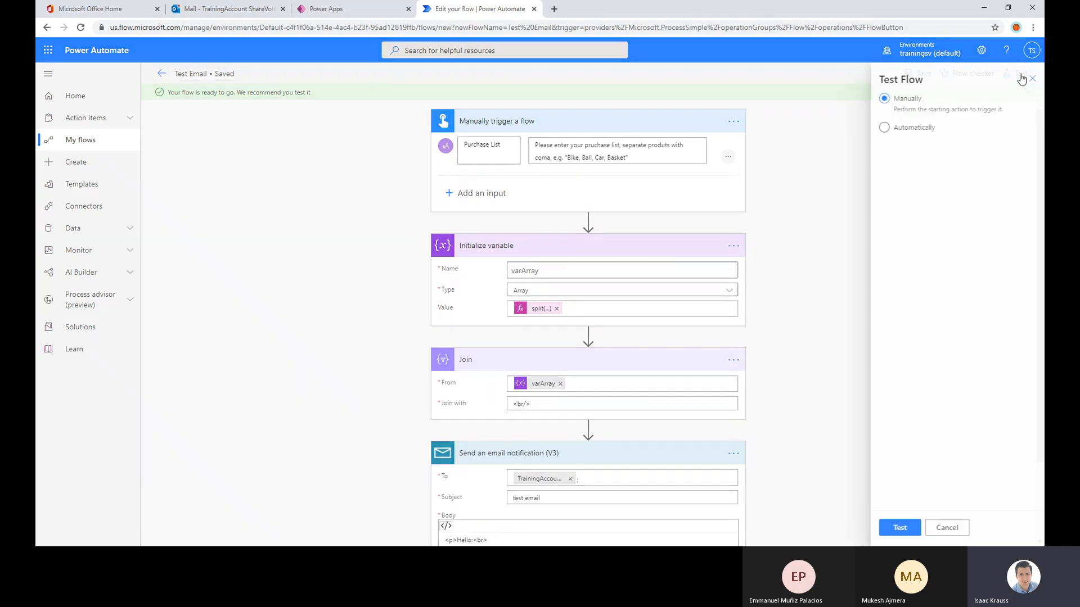
left_click(908, 130)
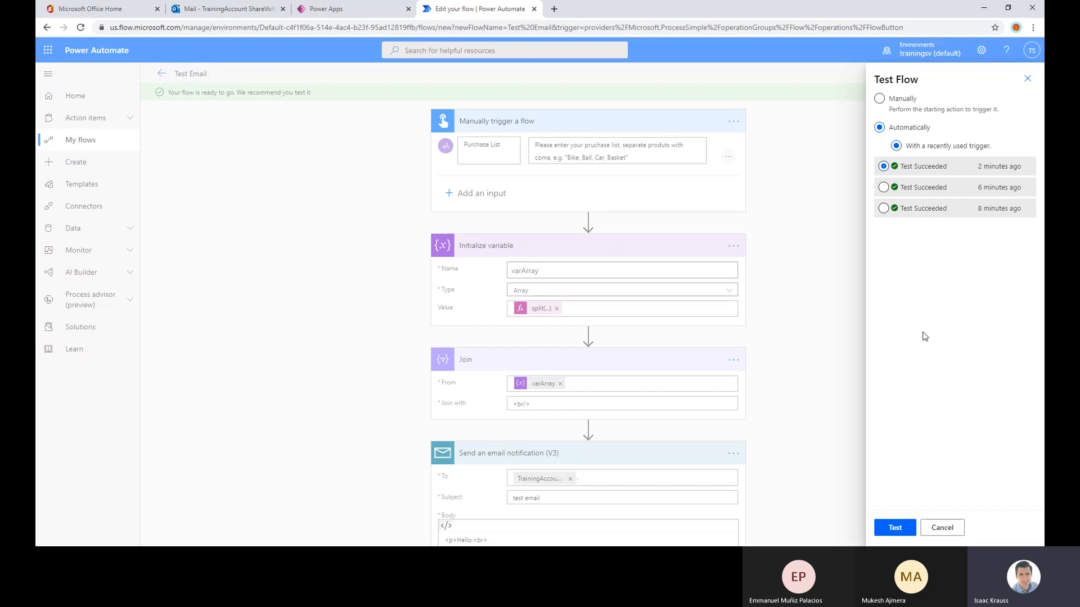
left_click(897, 526)
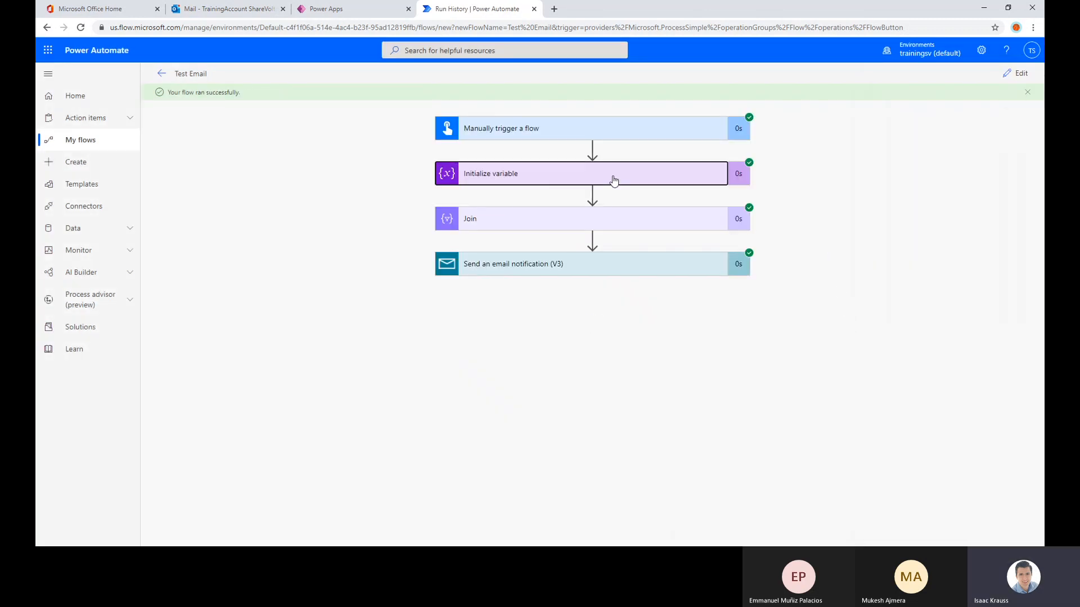
Compare the Purchase List text in the trigger's outputs with varArray's value in the run details
left_click(615, 176)
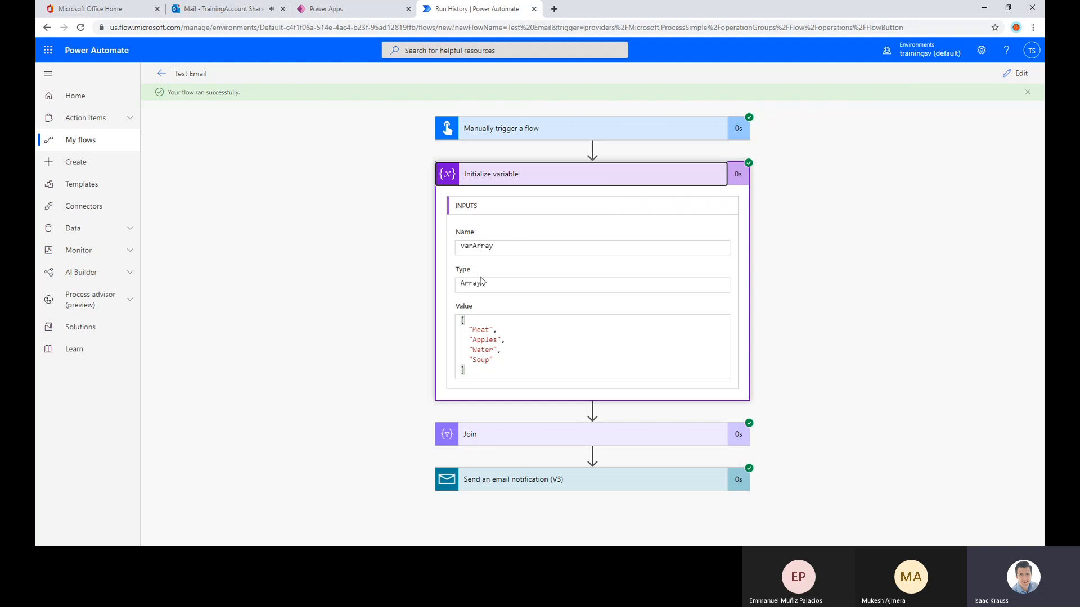
left_click(522, 130)
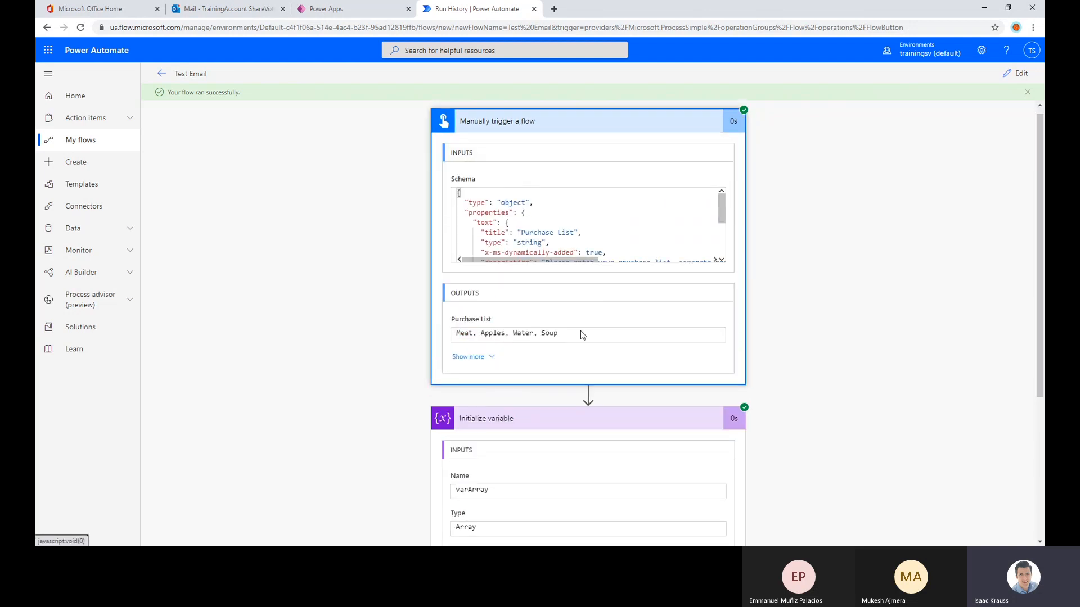
scroll(581, 331, "down", 2)
mouse_move(559, 236)
left_mouse_down()
mouse_move(447, 245)
mouse_move(579, 237)
left_mouse_up()
double_click(578, 236)
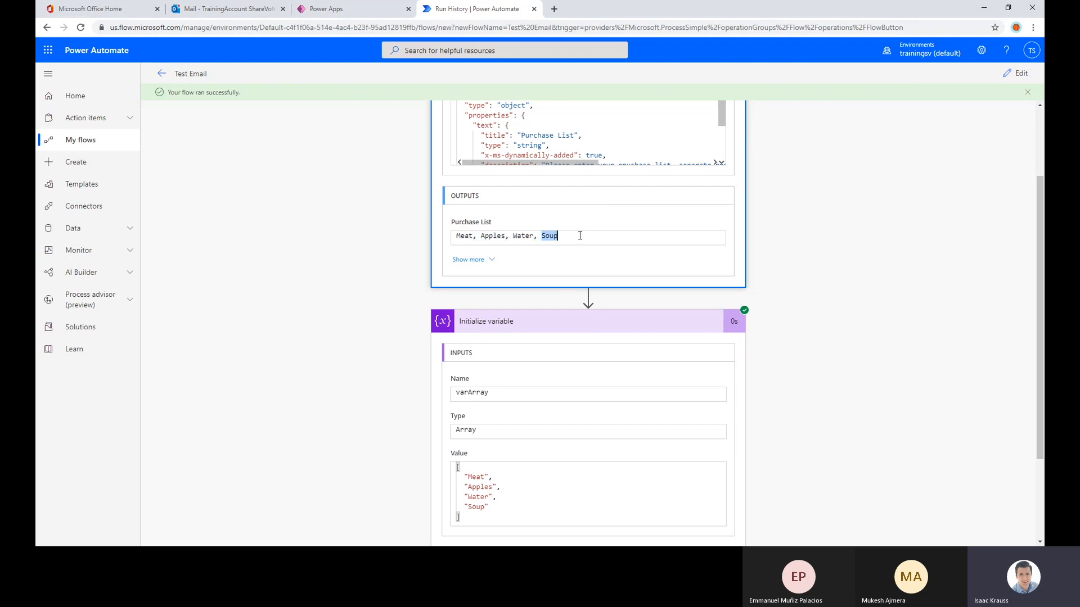
scroll(572, 236, "down", 2)
scroll(482, 364, "down", 1)
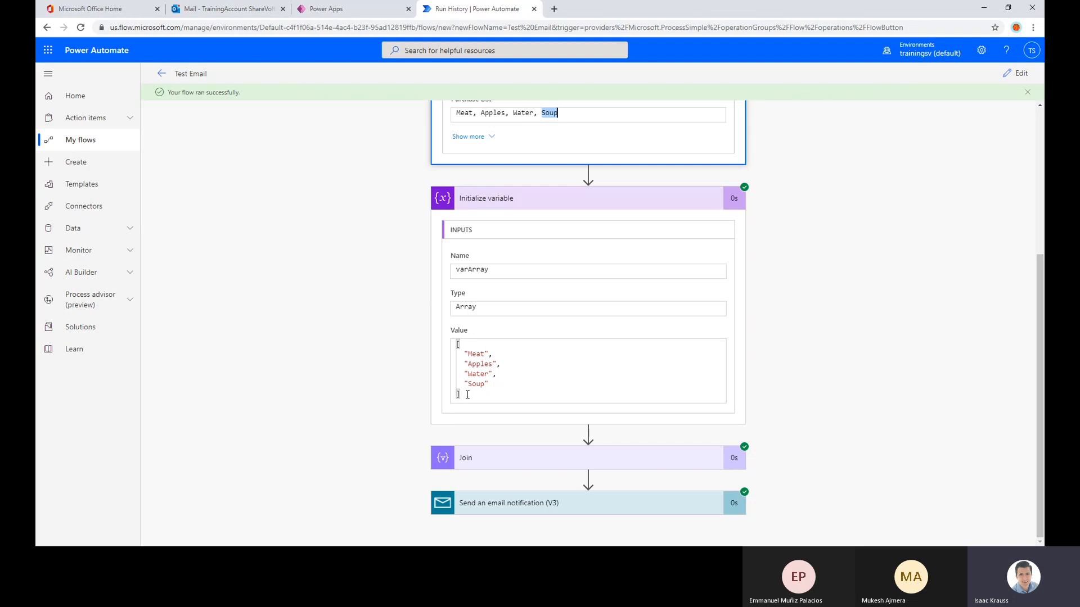
Examine varArray's value and the Join action's inputs and joined body in the run details
left_click_drag(467, 395, 443, 341)
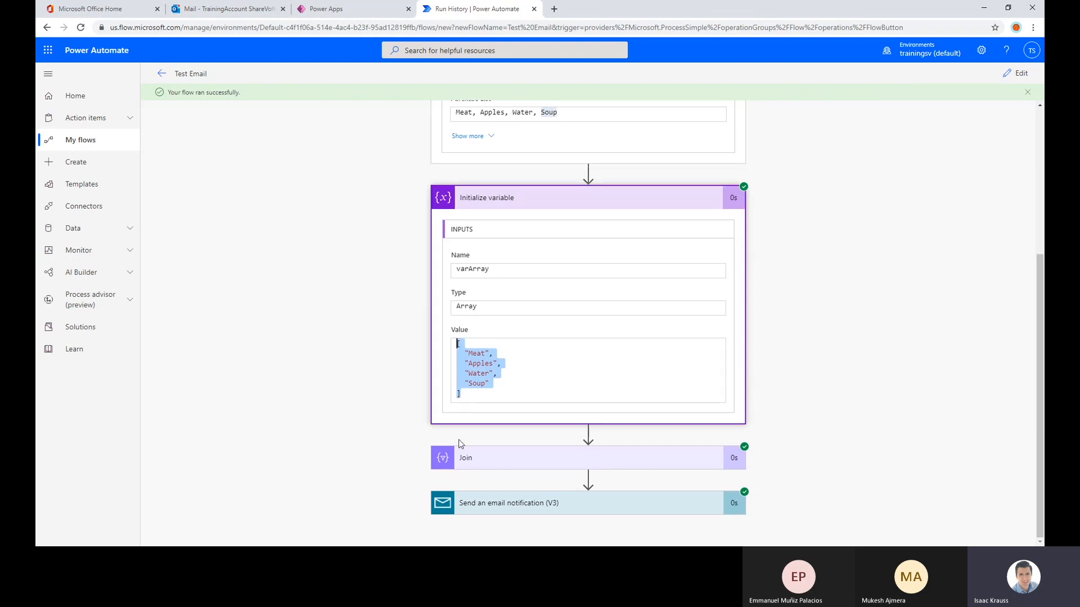
left_click(544, 202)
left_click(504, 456)
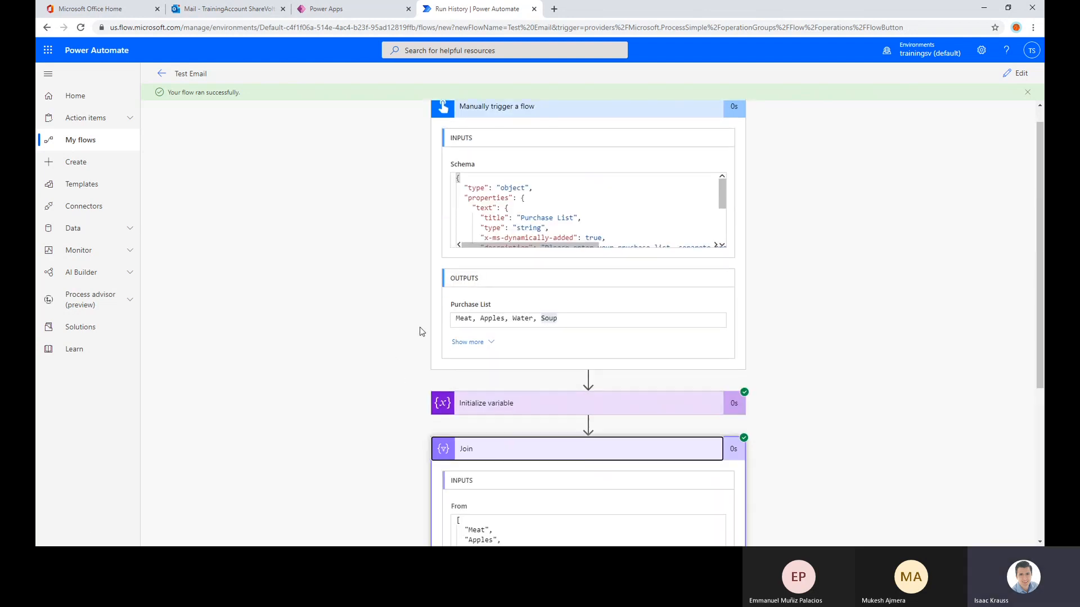
scroll(491, 389, "down", 5)
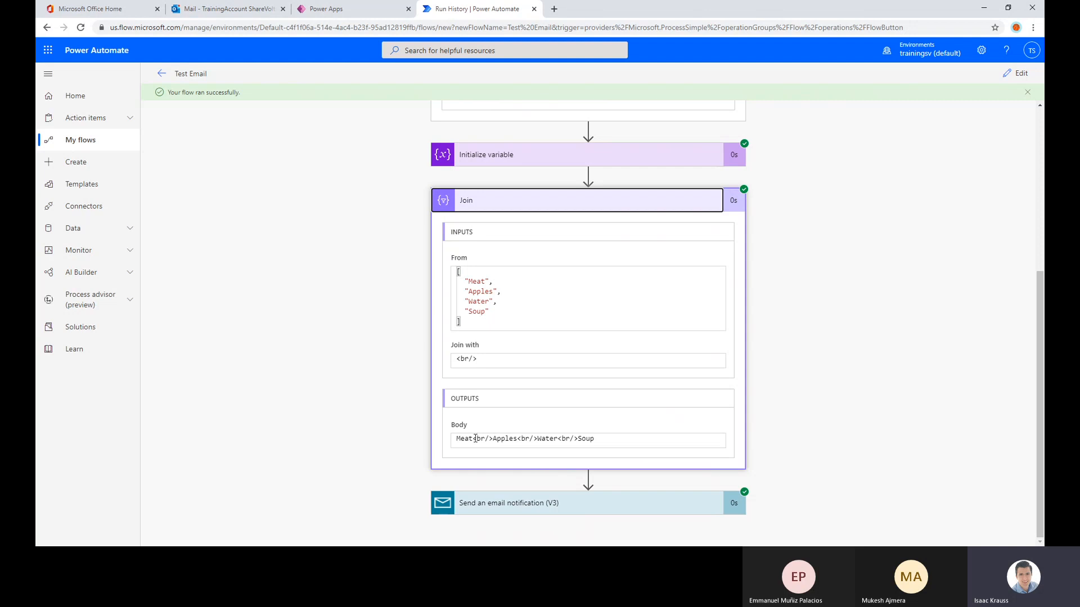
left_click_drag(475, 438, 579, 439)
left_click(669, 202)
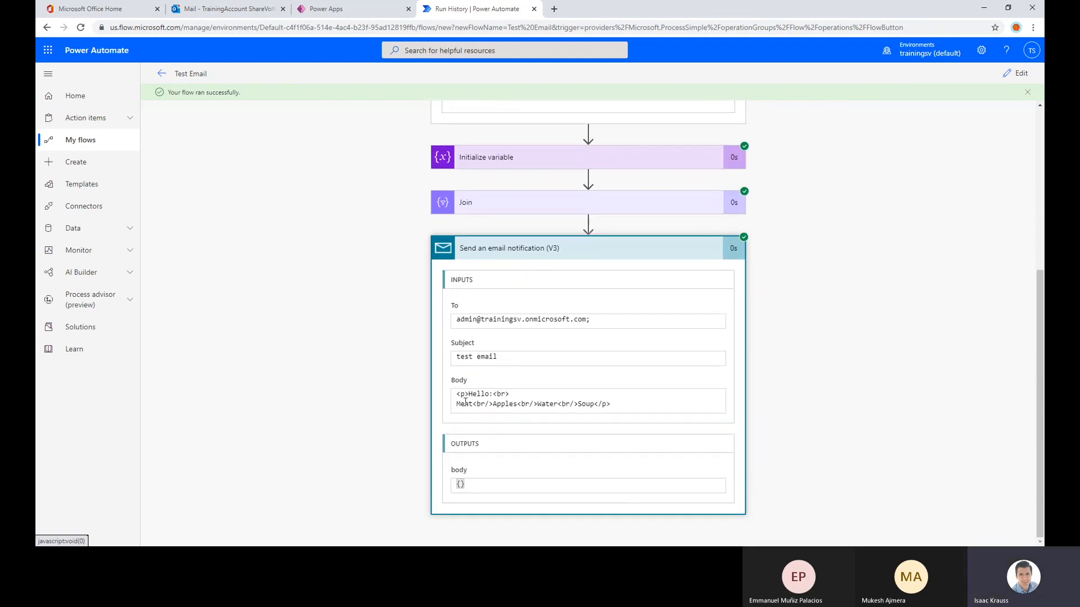
Compare the email notification's body in the run details with the item list in the latest test email received in Outlook
left_click_drag(616, 404, 410, 393)
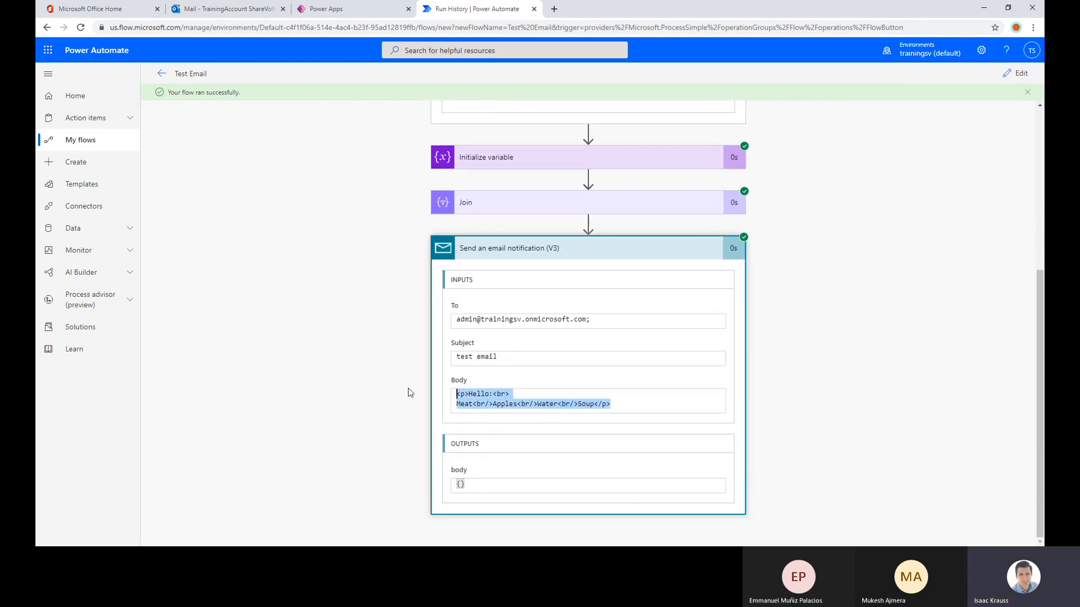
left_click_drag(493, 404, 546, 404)
left_click(227, 8)
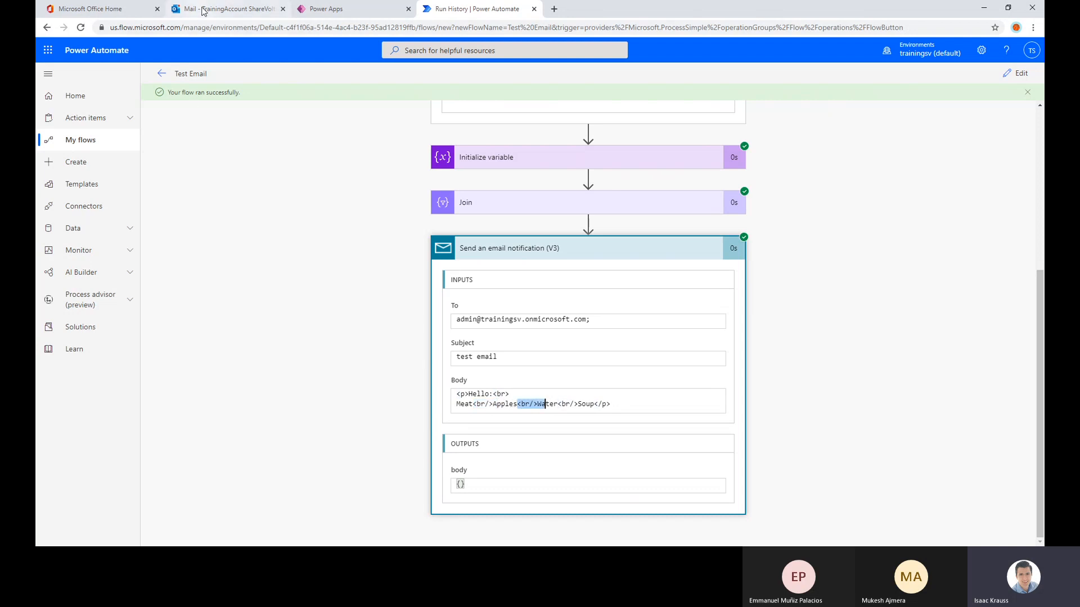
left_click(235, 146)
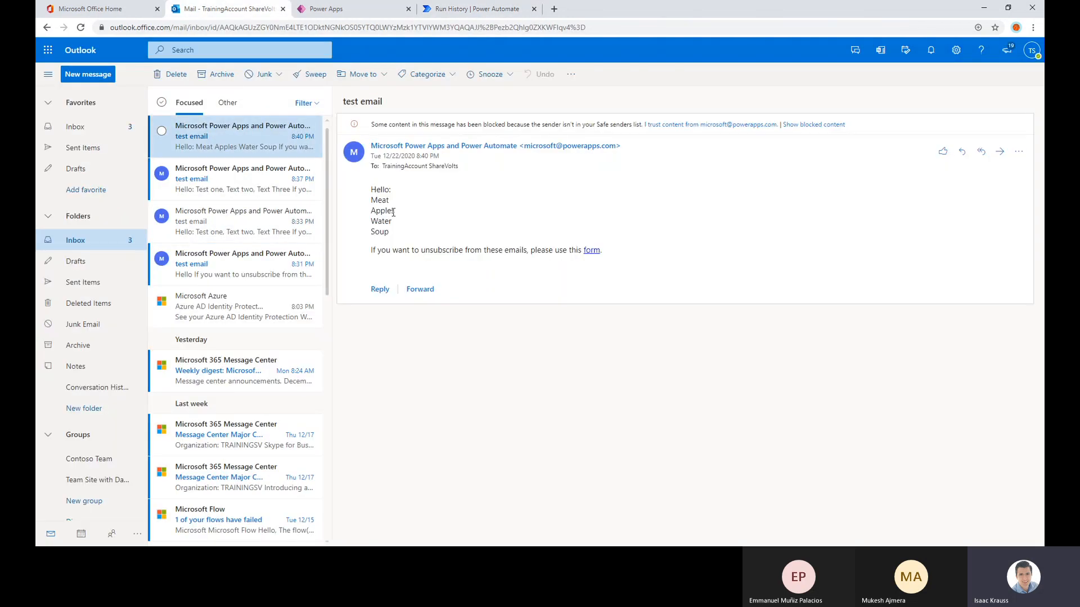
left_click_drag(396, 235, 372, 198)
left_click(423, 211)
double_click(374, 214)
left_click_drag(389, 234, 370, 201)
left_click(425, 224)
Return to the run in Power Automate, collapse the email notification details and open the Test Email flow for editing
left_click(445, 8)
left_click(543, 254)
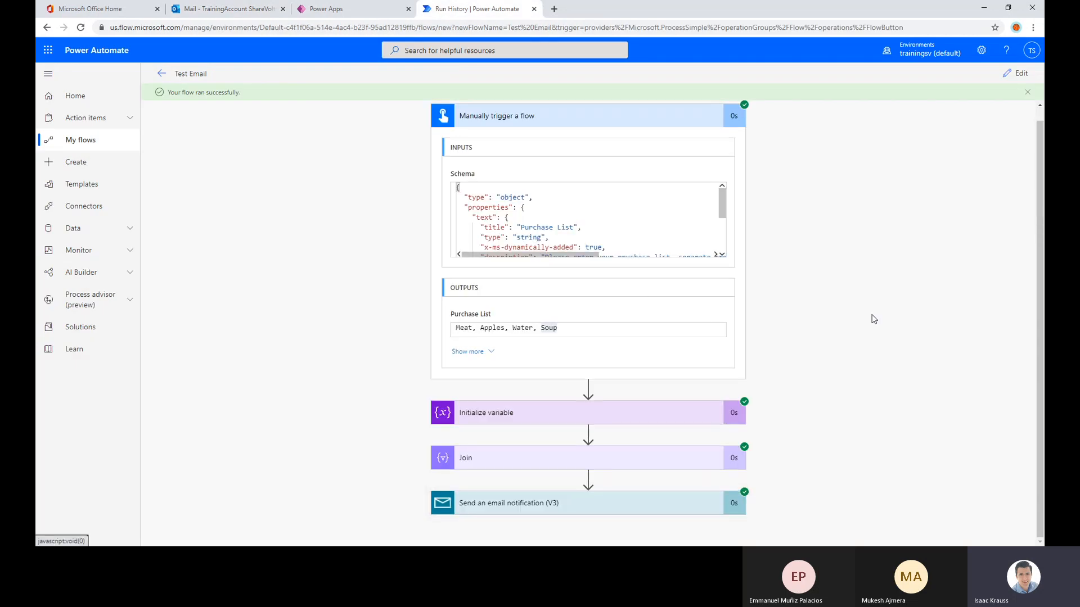
scroll(765, 308, "up", 1)
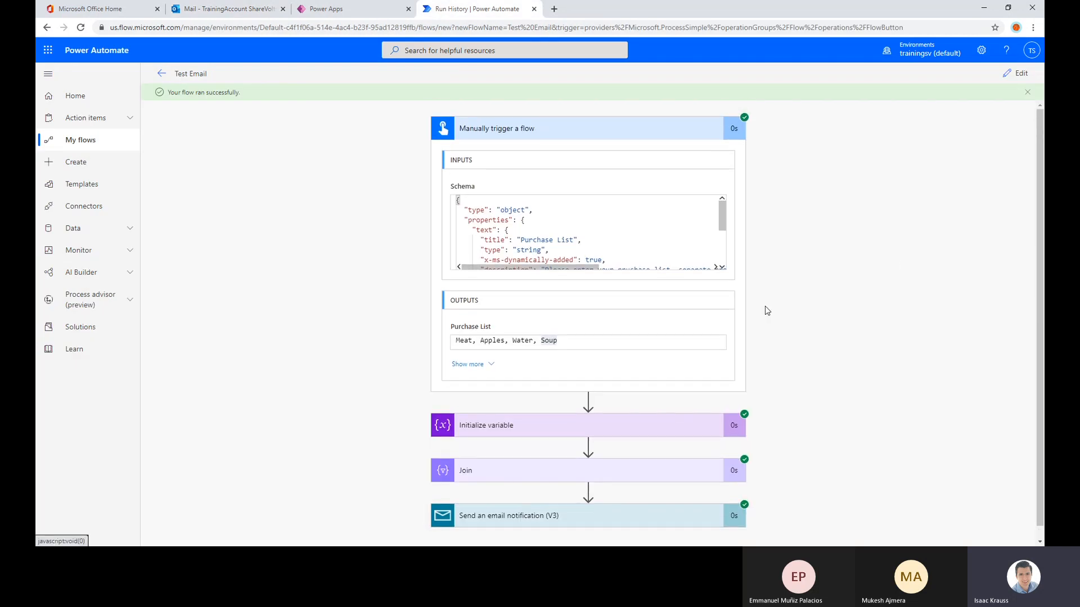
scroll(884, 310, "down", 1)
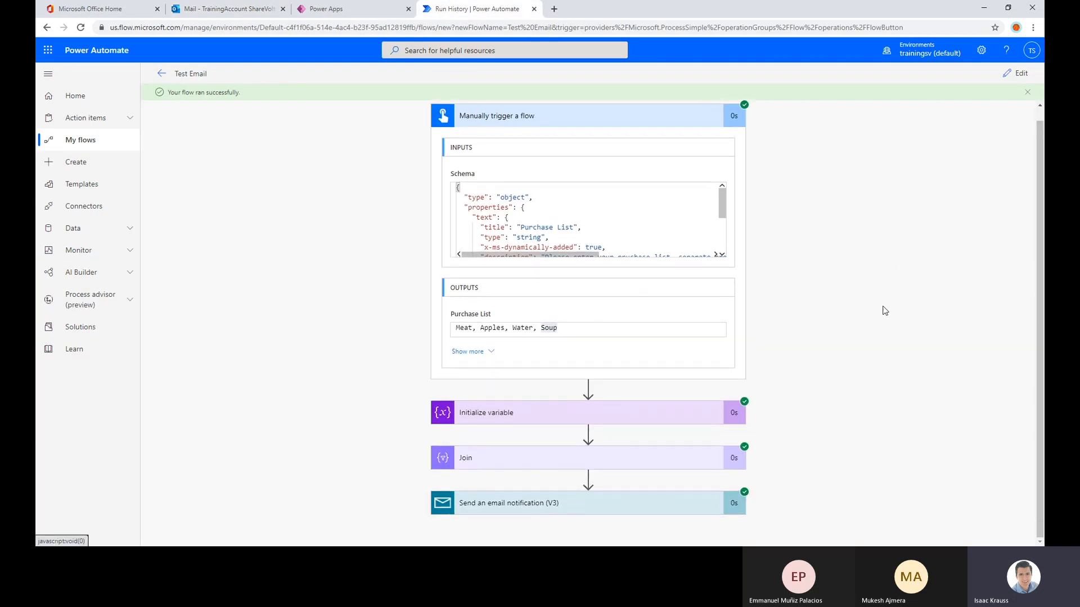
left_click(1019, 73)
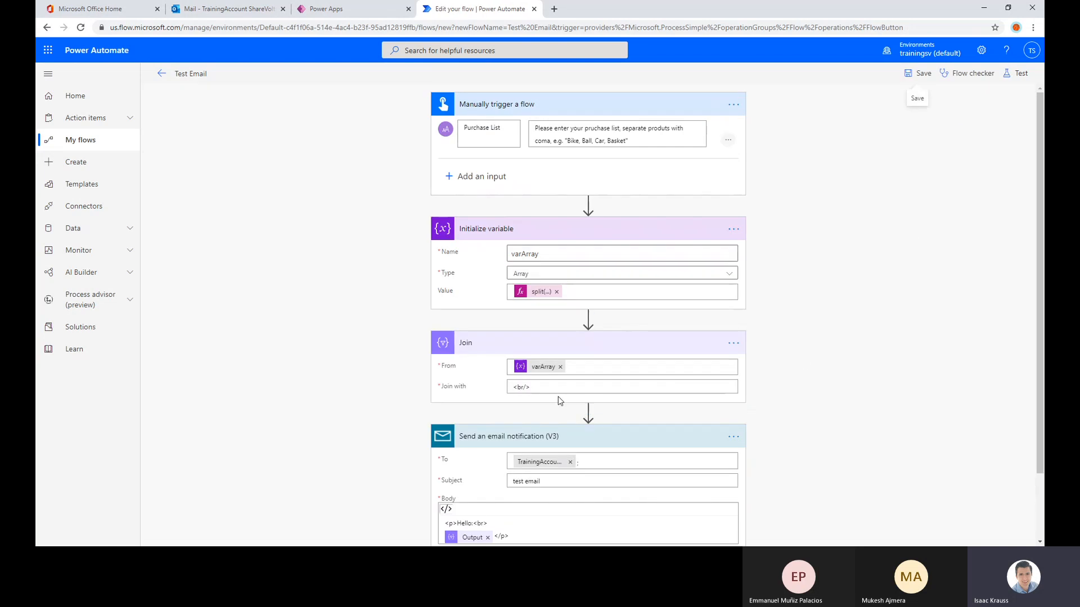
Collapse the email notification and Join actions, leaving the Initialize variable action expanded
left_click(560, 436)
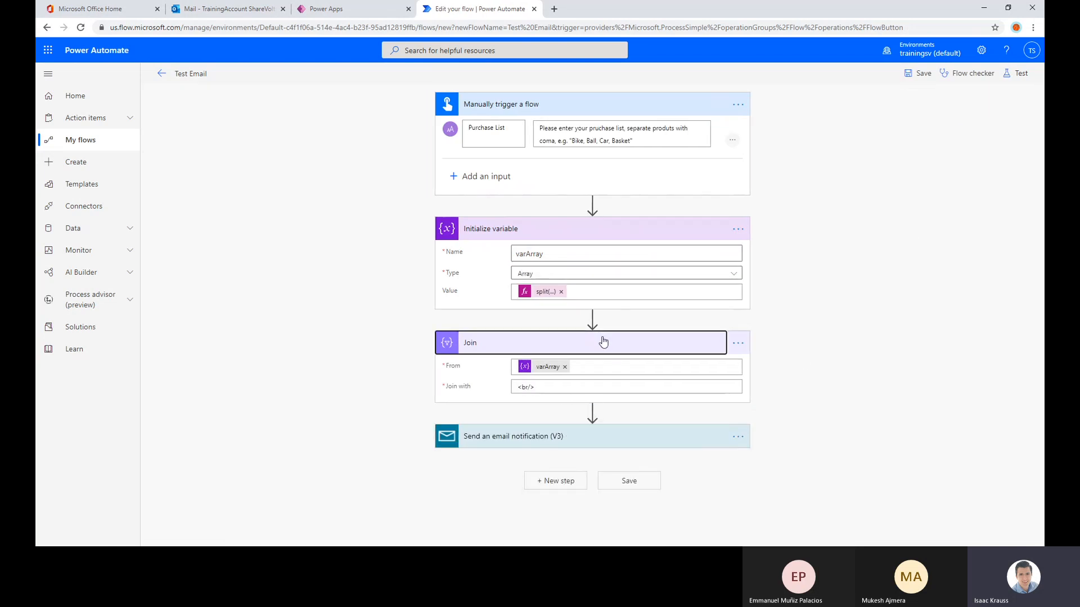
left_click(603, 342)
left_click(593, 231)
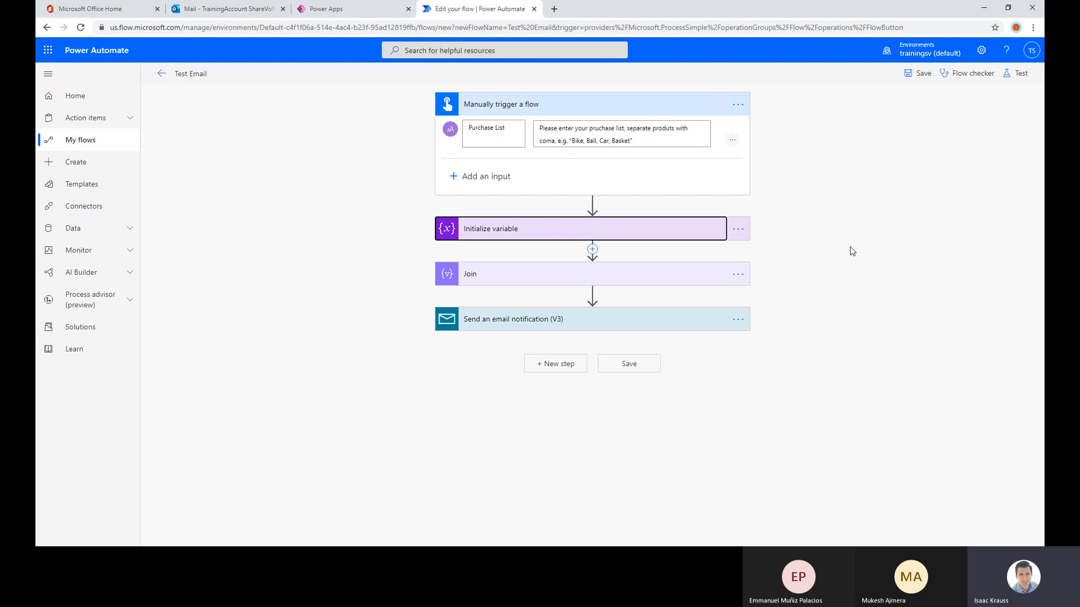
left_click(526, 235)
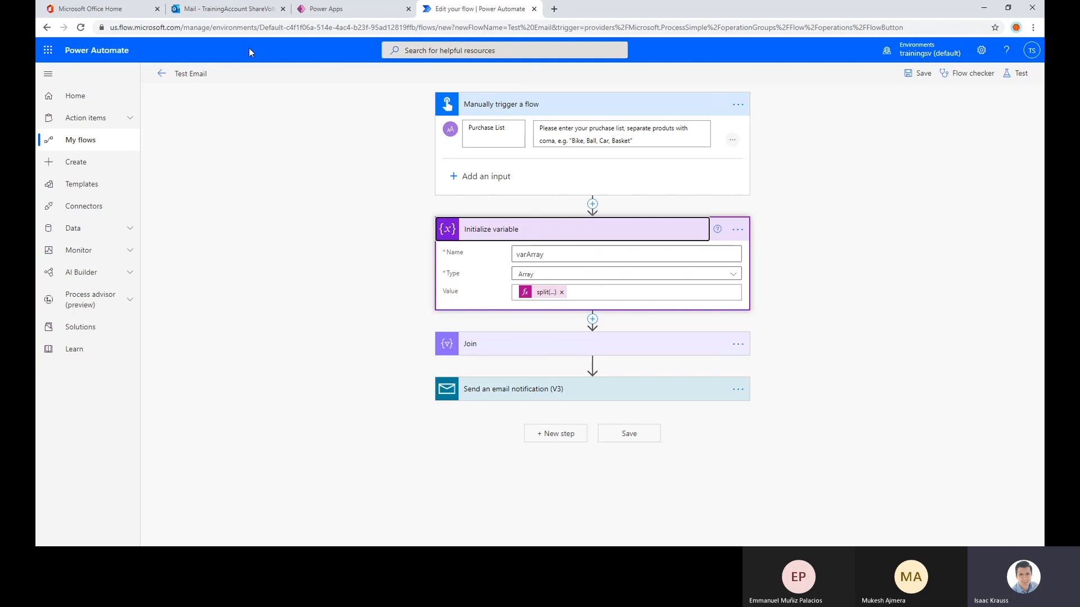
Switch to the Office 365 home page and open SharePoint from it
left_click(96, 8)
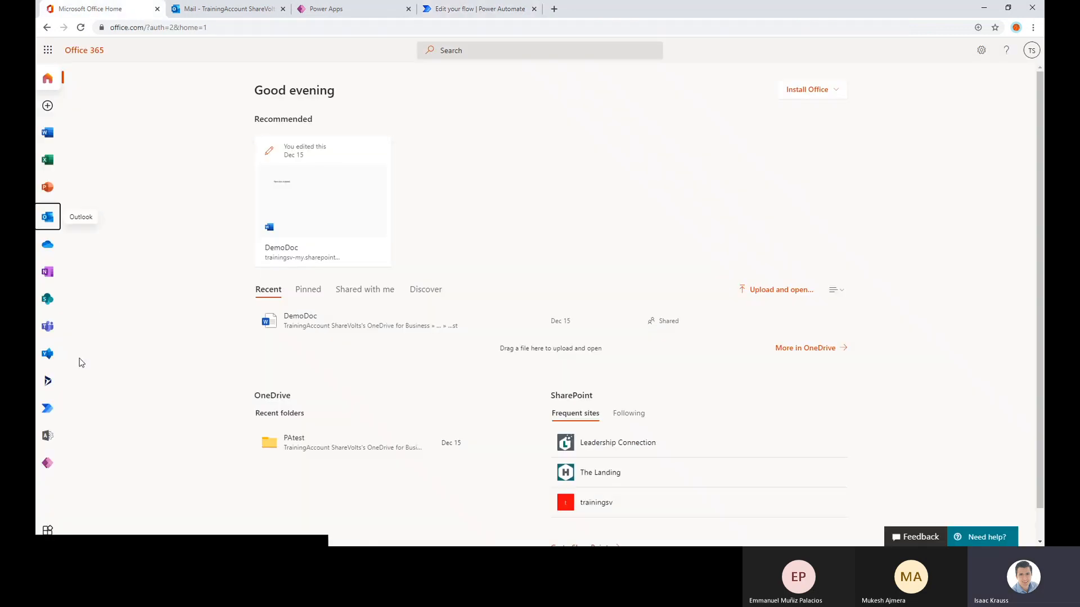
left_click(46, 304)
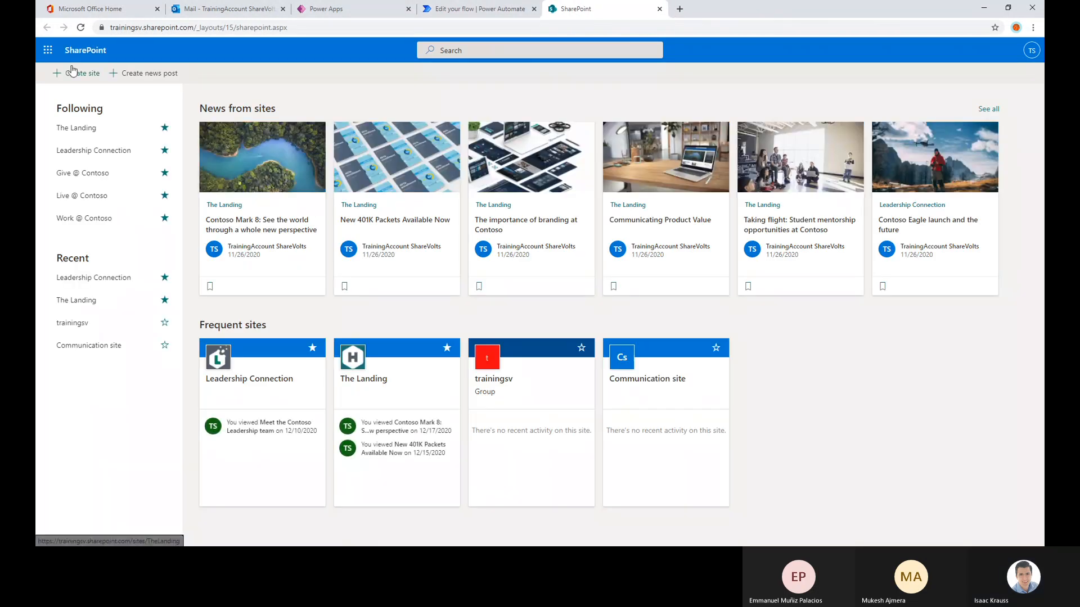
left_click(77, 73)
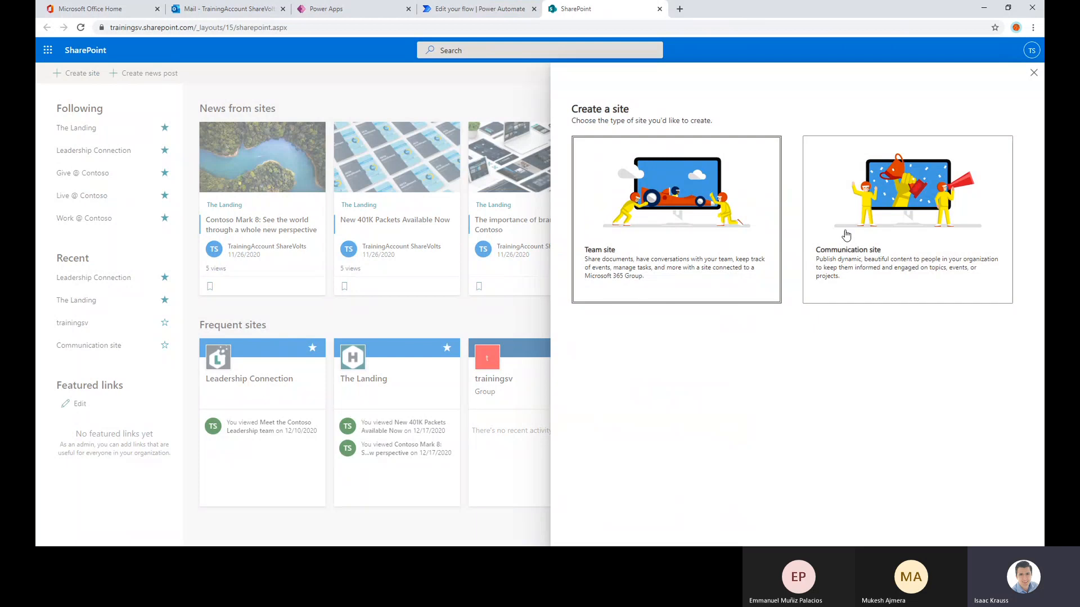
left_click(742, 218)
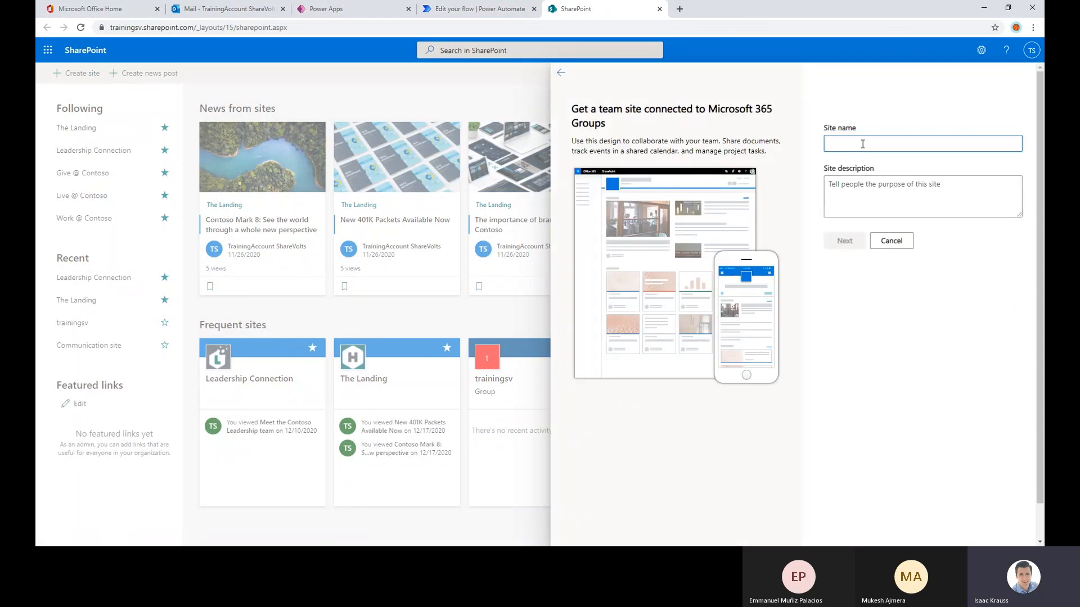
left_click(896, 244)
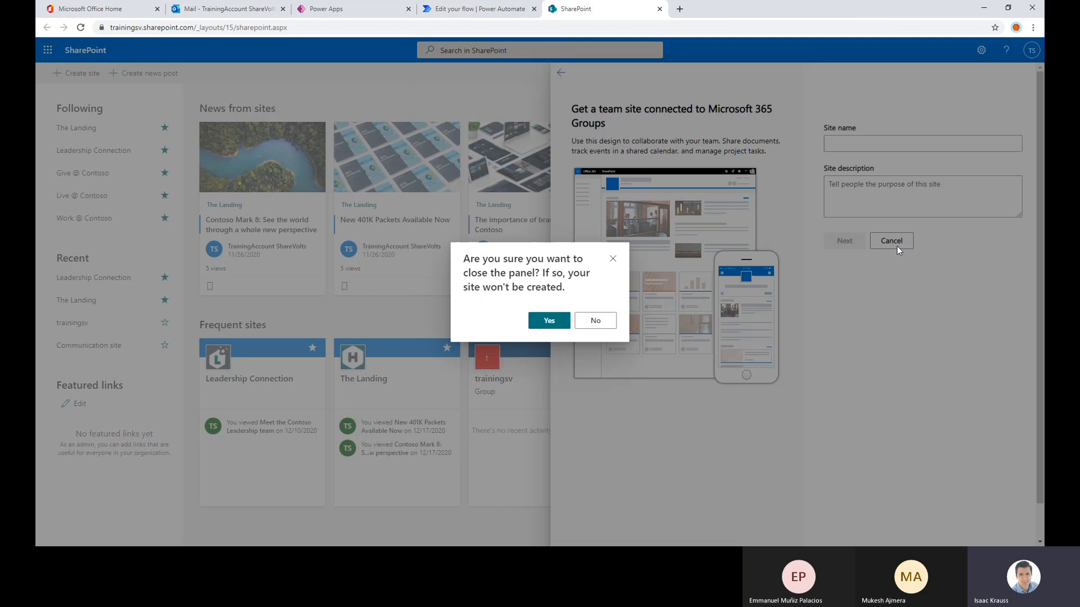
left_click(549, 322)
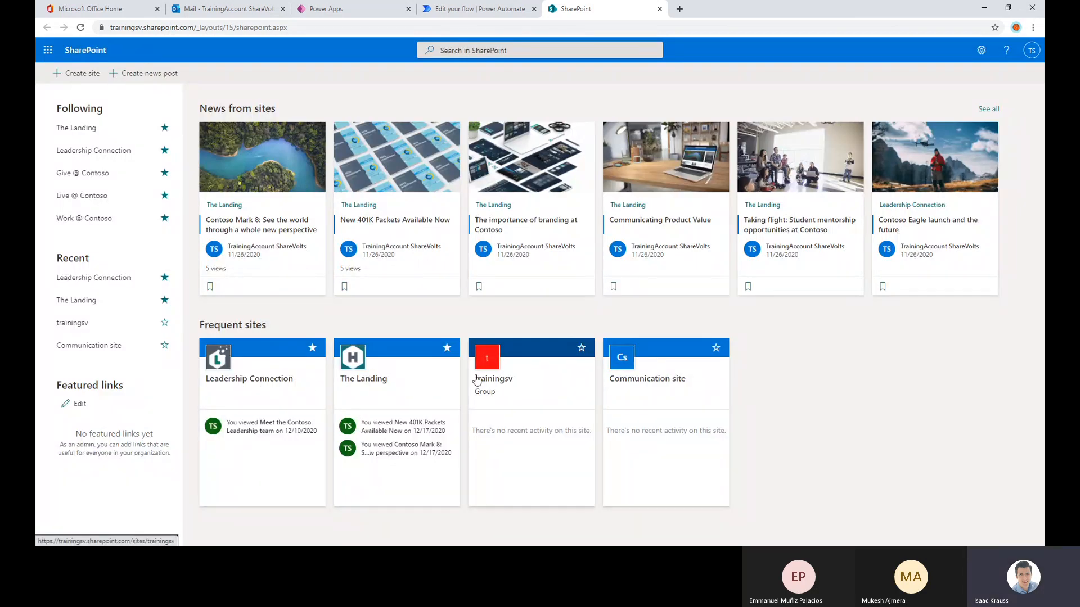
left_click(240, 382)
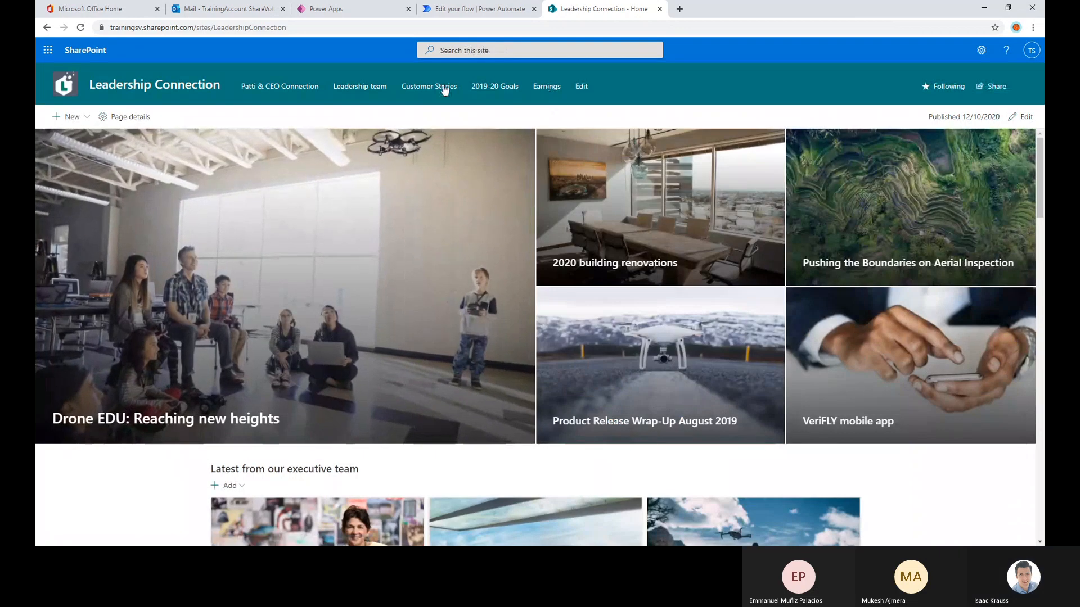
left_click(46, 32)
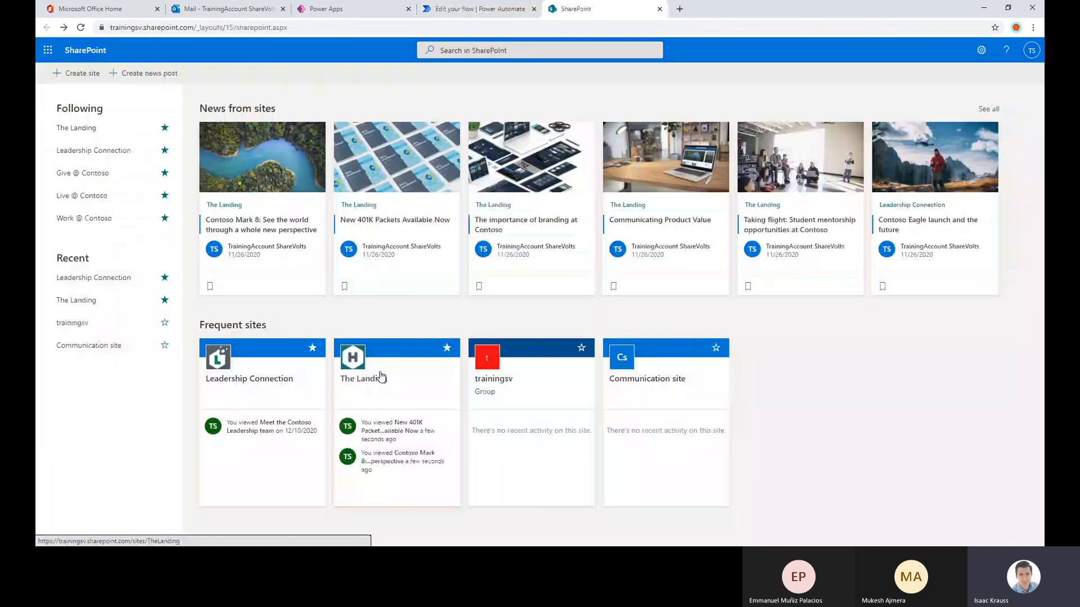
Open The Landing site and display its site contents
left_click(378, 376)
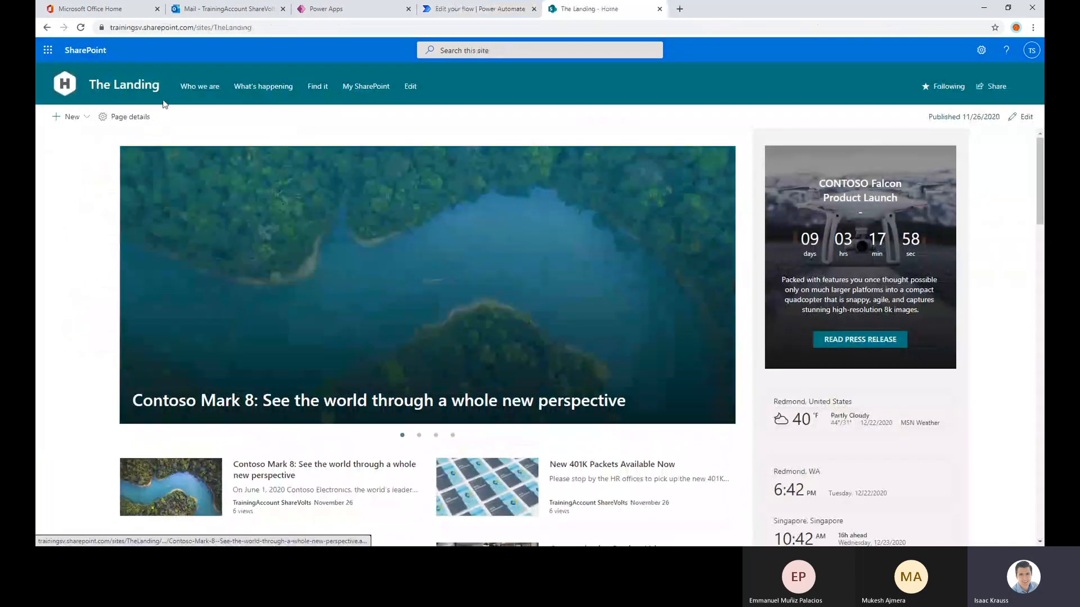
left_click(982, 50)
left_click(902, 147)
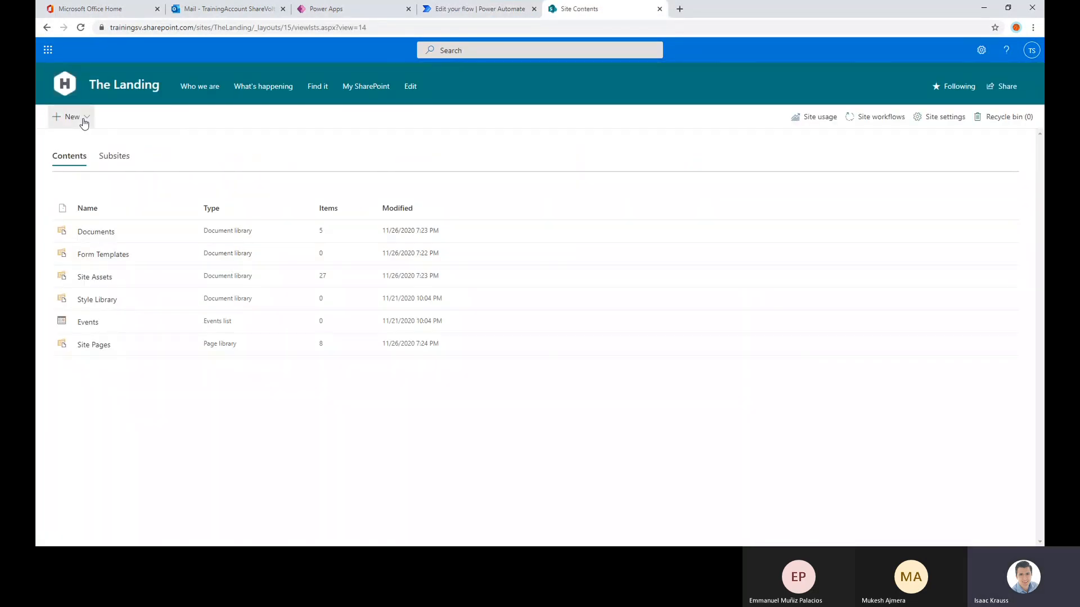
left_click(82, 119)
left_click(71, 138)
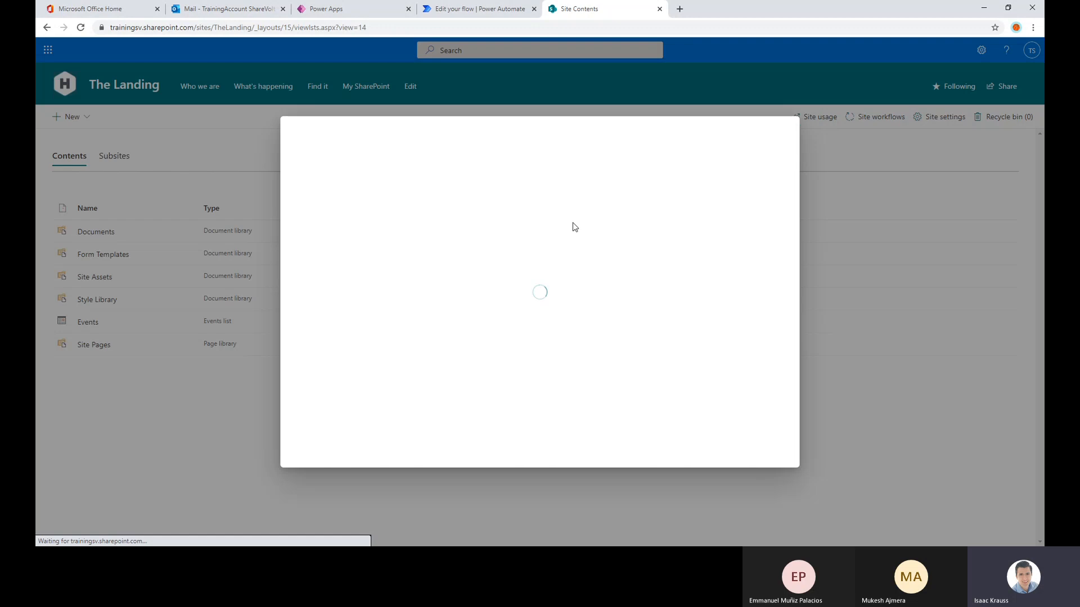
left_click(352, 215)
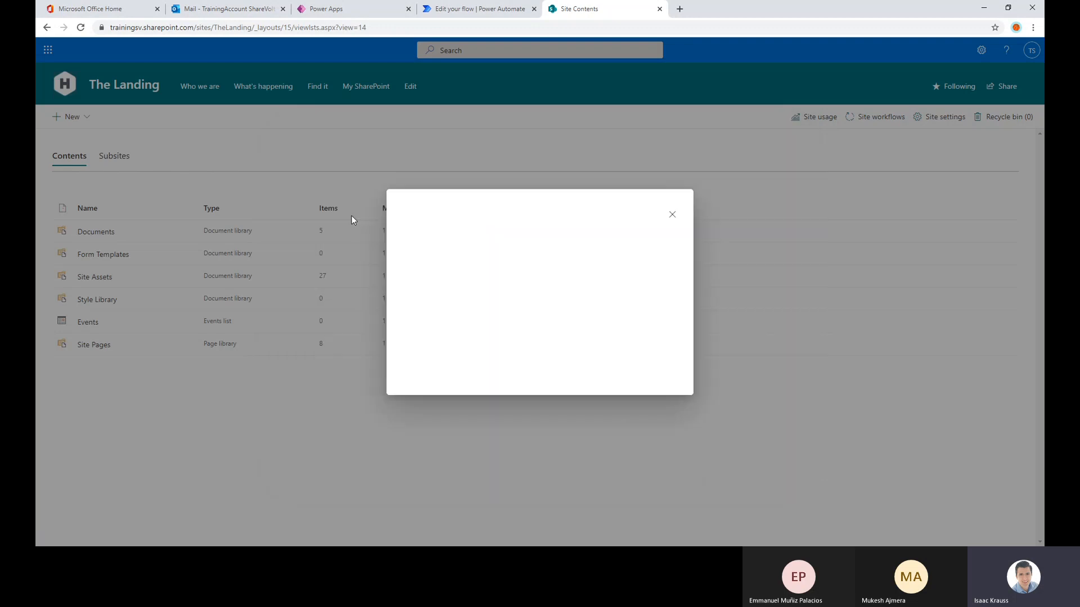
left_click(672, 214)
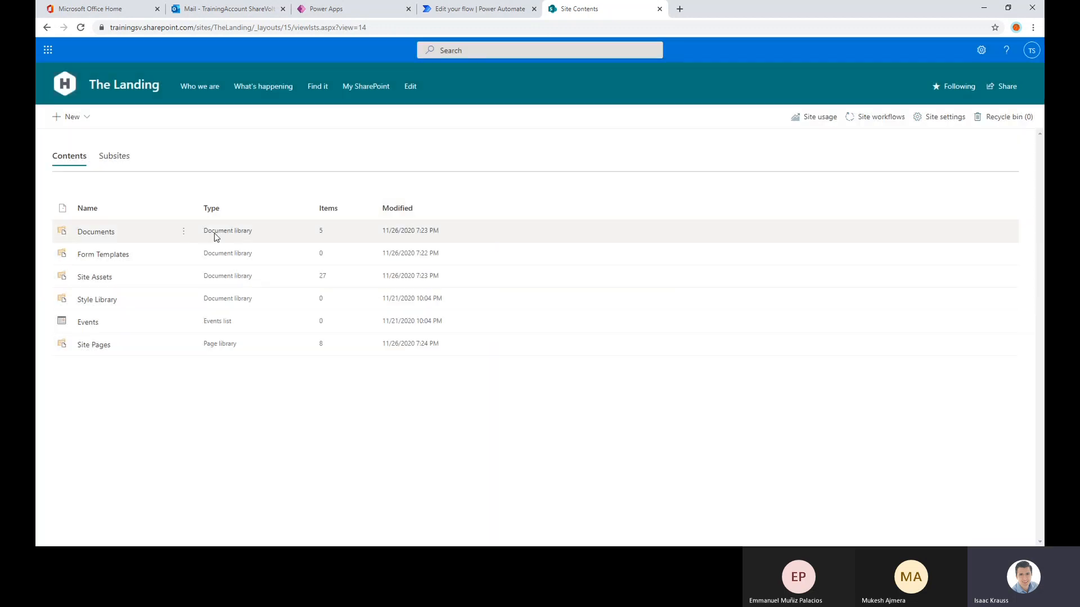
Create a blank list named Products on The Landing site, keeping it shown in site navigation
left_click(83, 118)
left_click(85, 138)
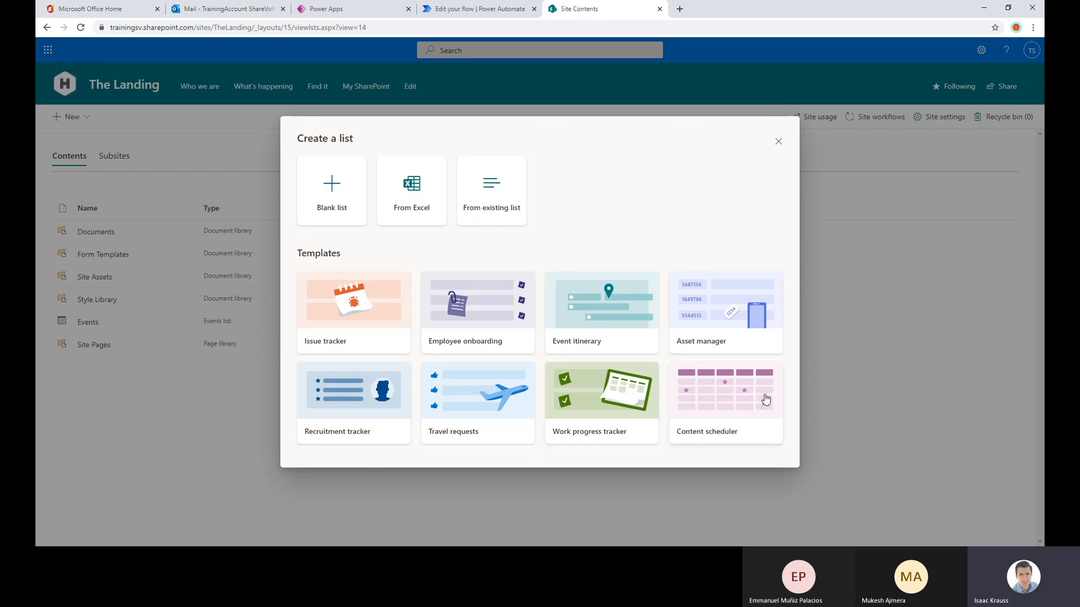
left_click(331, 197)
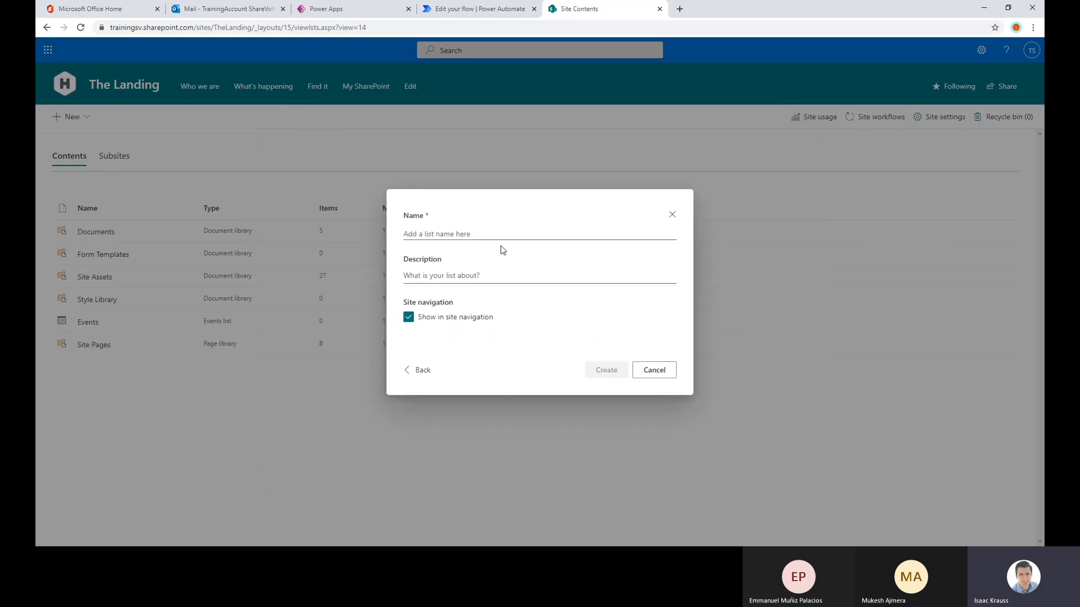
left_click(490, 229)
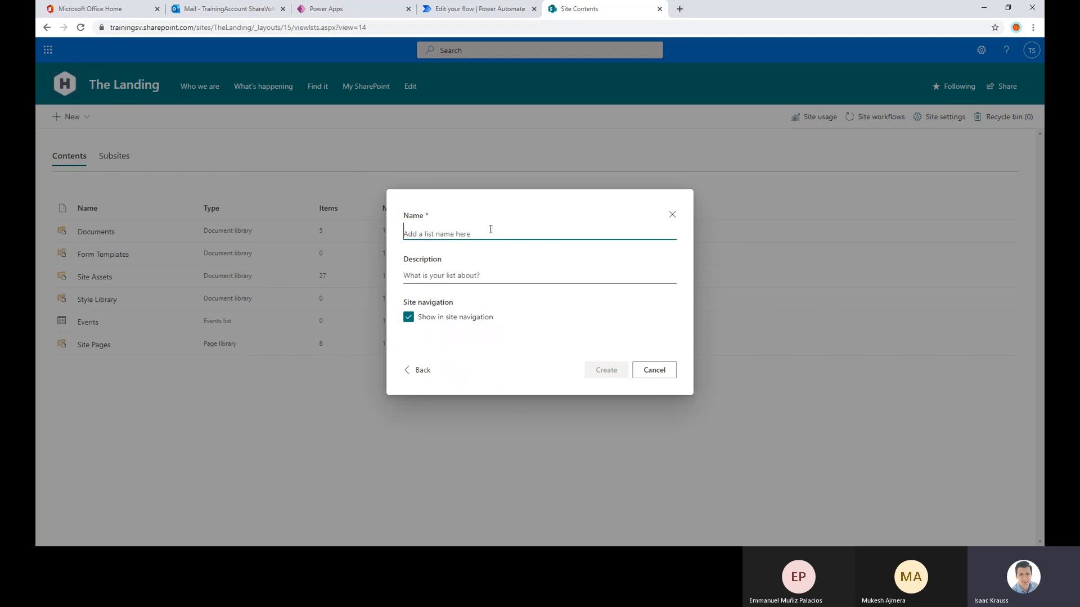
type("Products")
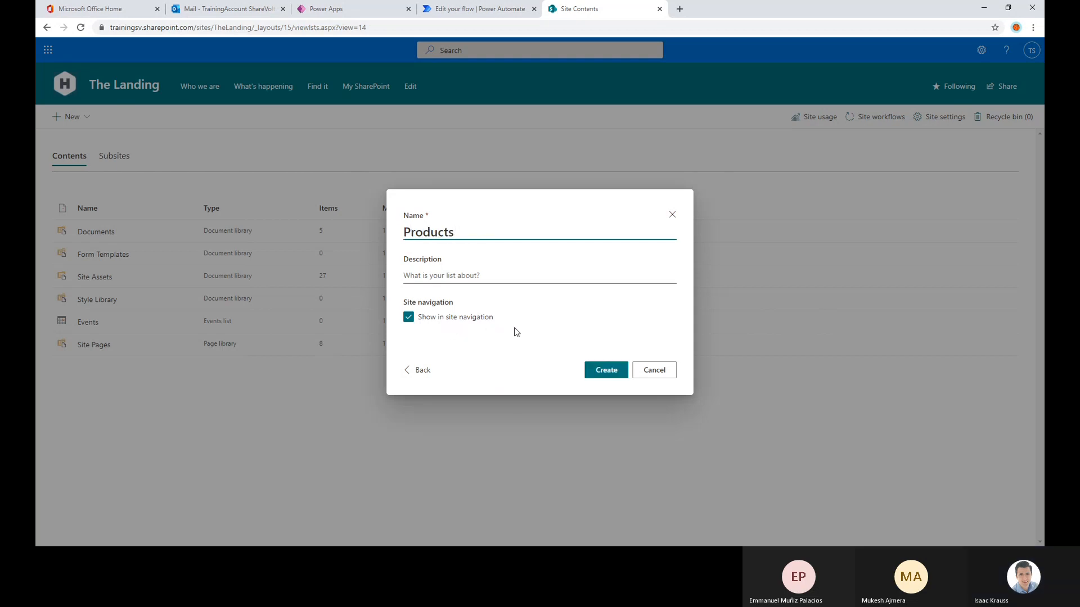
left_click(596, 370)
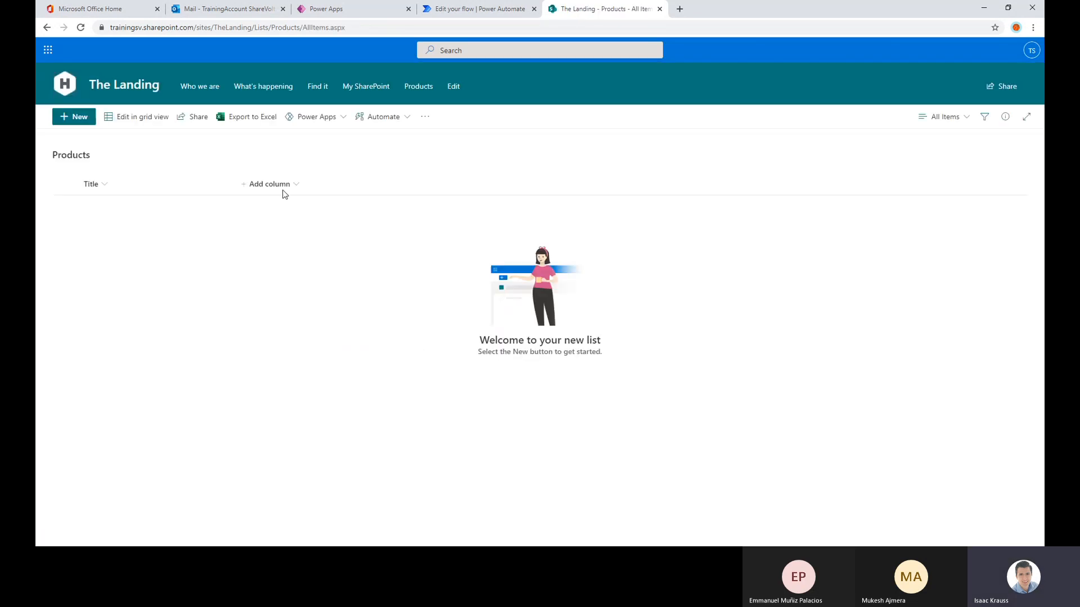
Add a Currency column named Price to the Products list
left_click(275, 193)
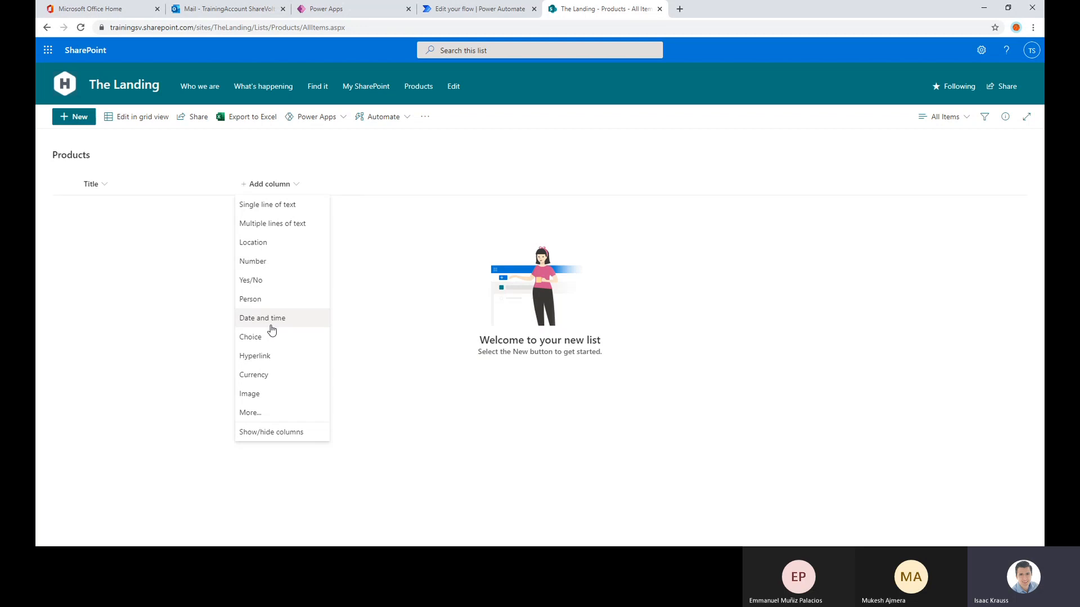
left_click(271, 379)
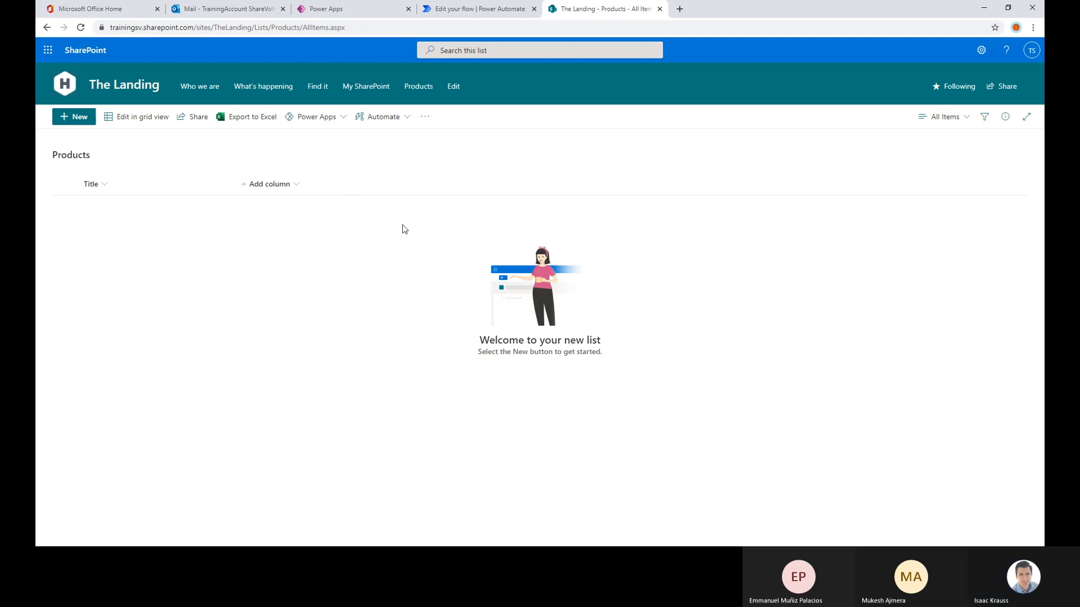
type("P")
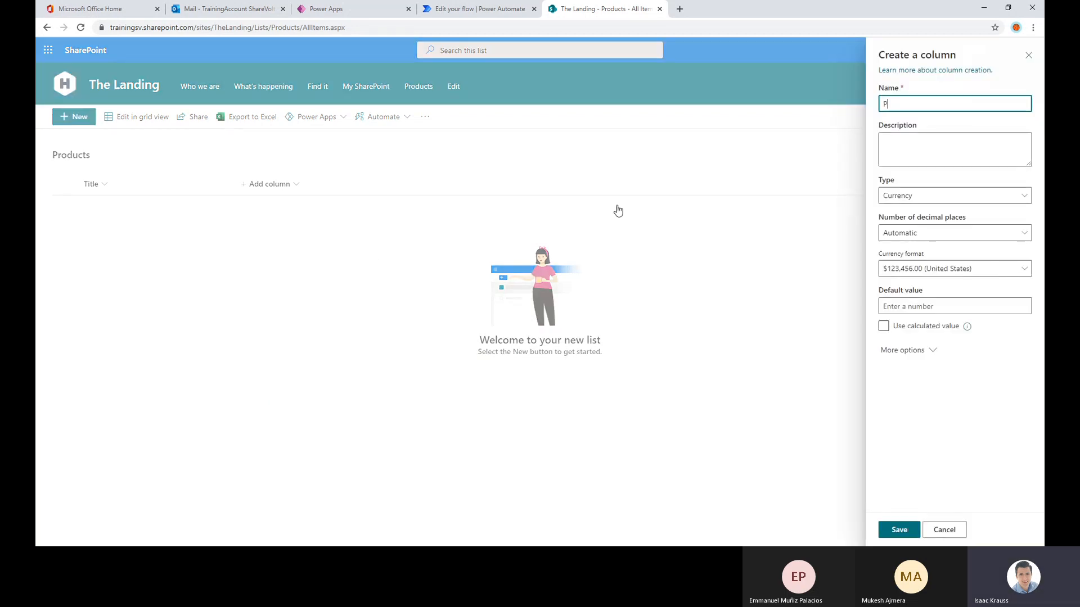
key("BackSpace")
type("Price")
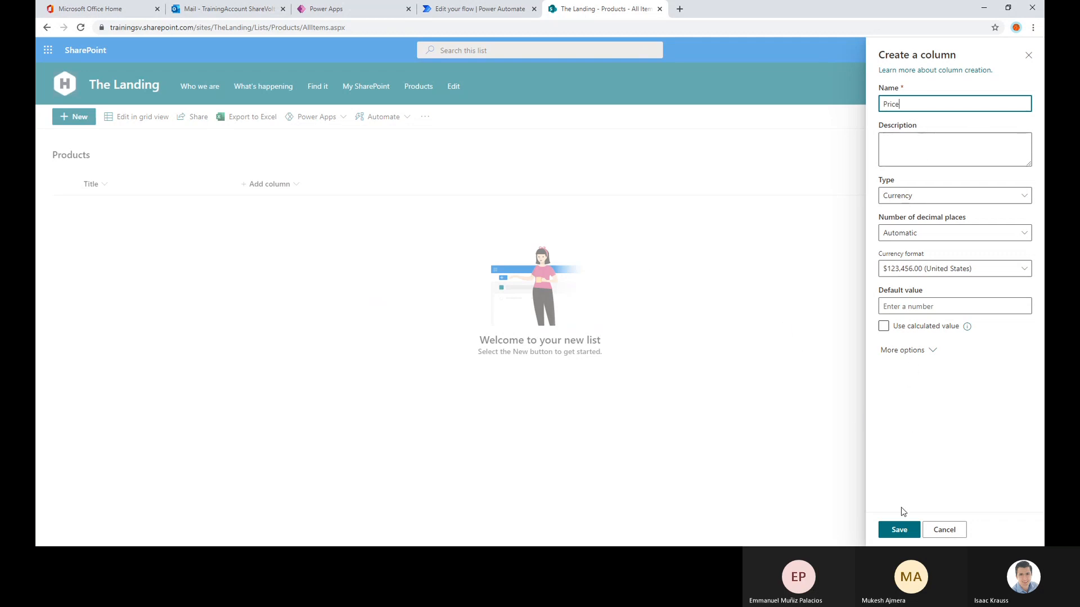
left_click(899, 530)
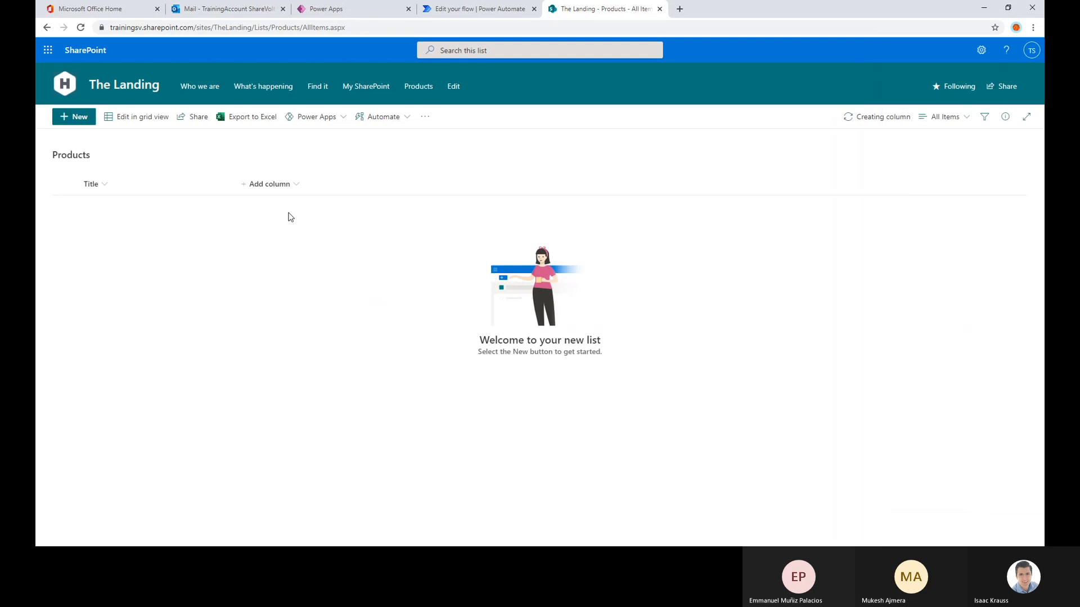
Add a Choice column named Category to the Products list with the choices Food, Drinks and Objects
left_click(350, 185)
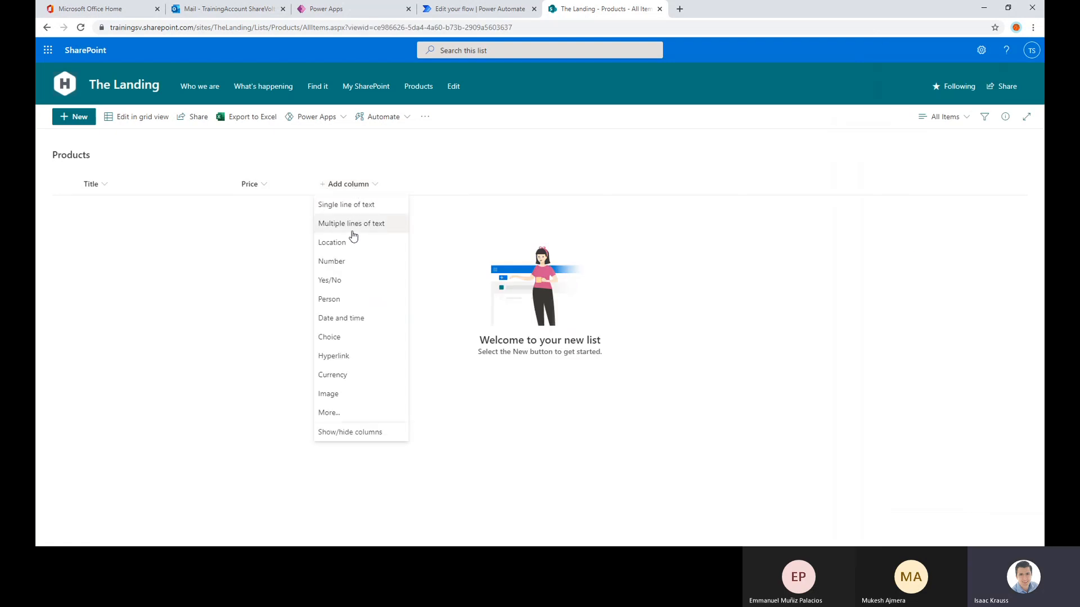
left_click(332, 338)
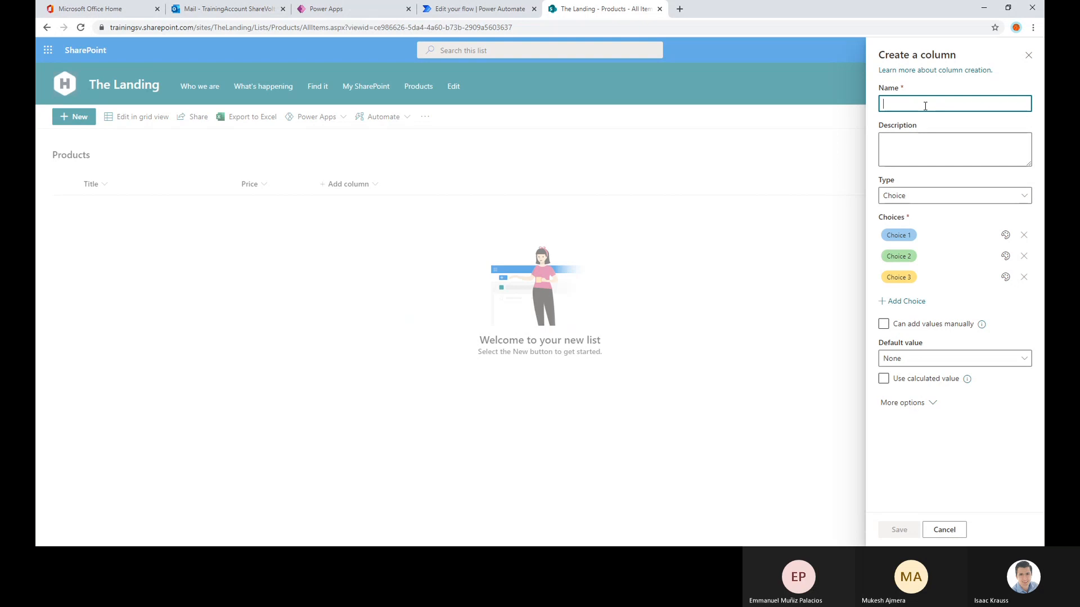
type("Category")
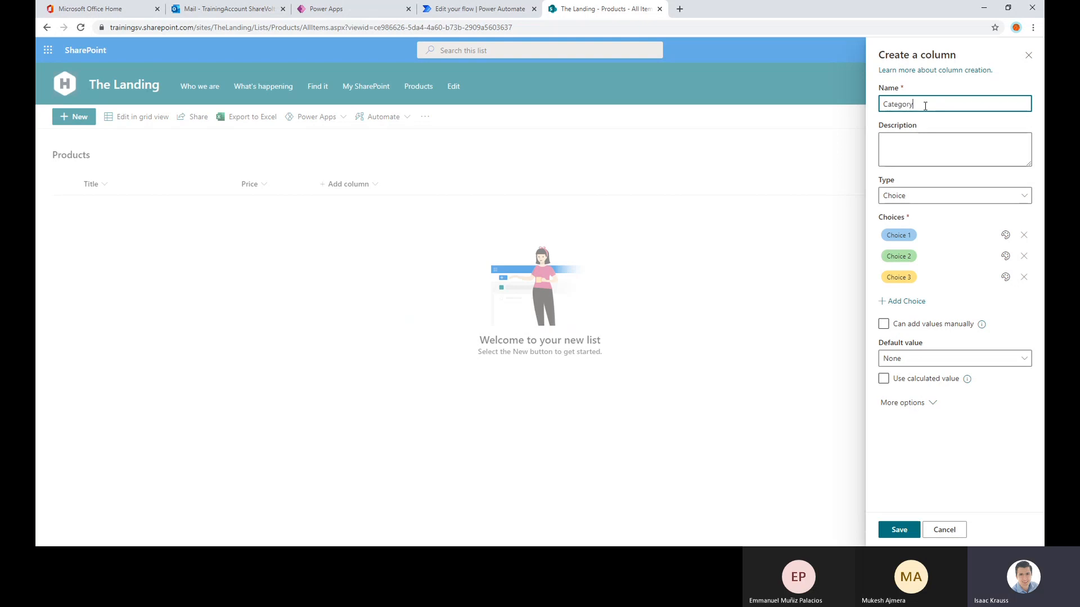
left_click(906, 236)
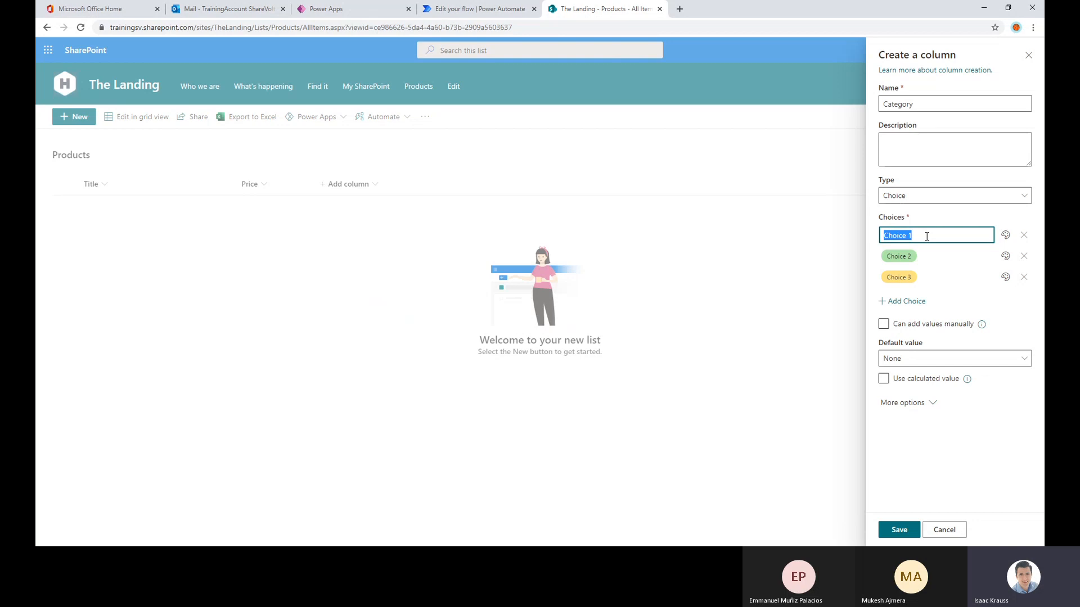
type("F")
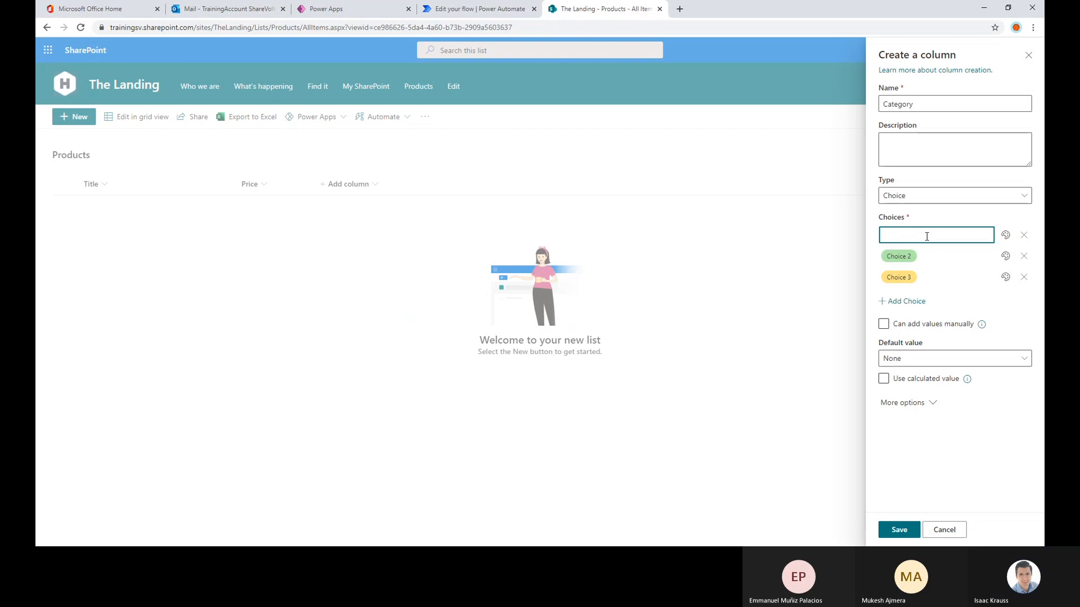
type("Food")
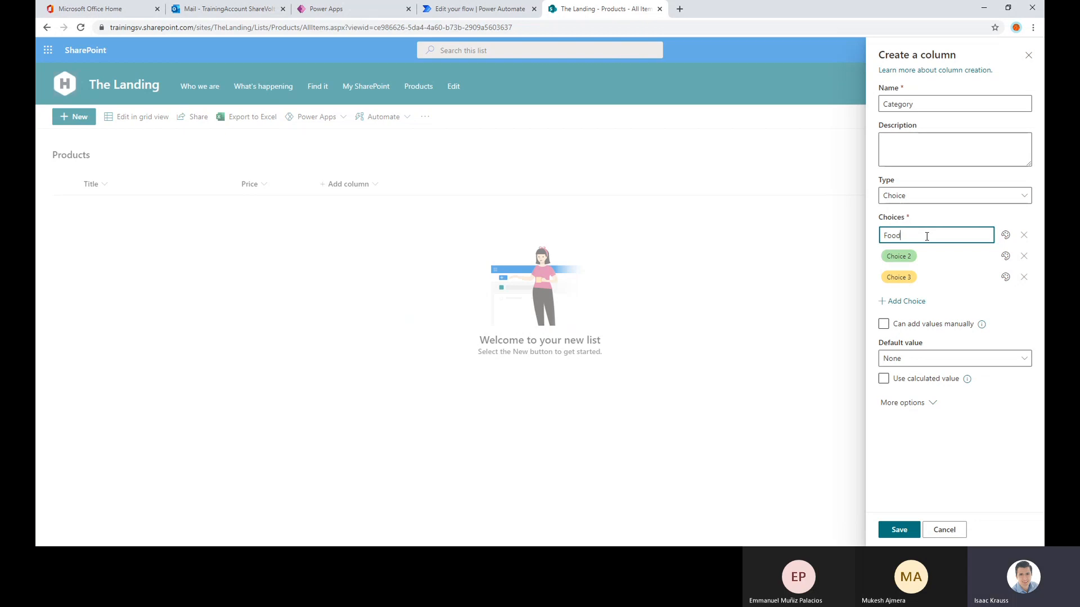
left_click(900, 257)
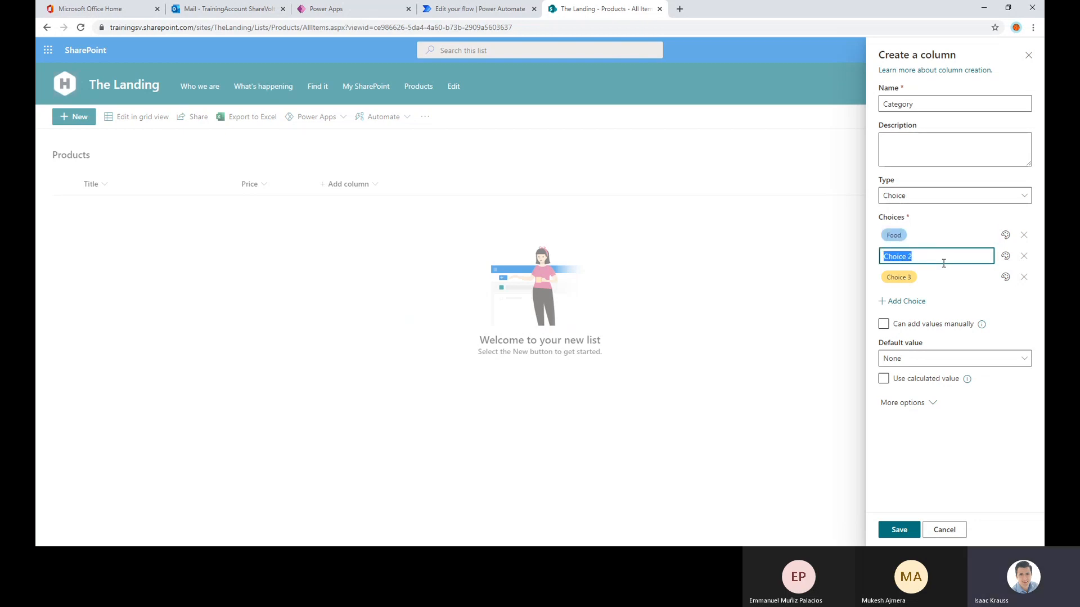
type("Drinks")
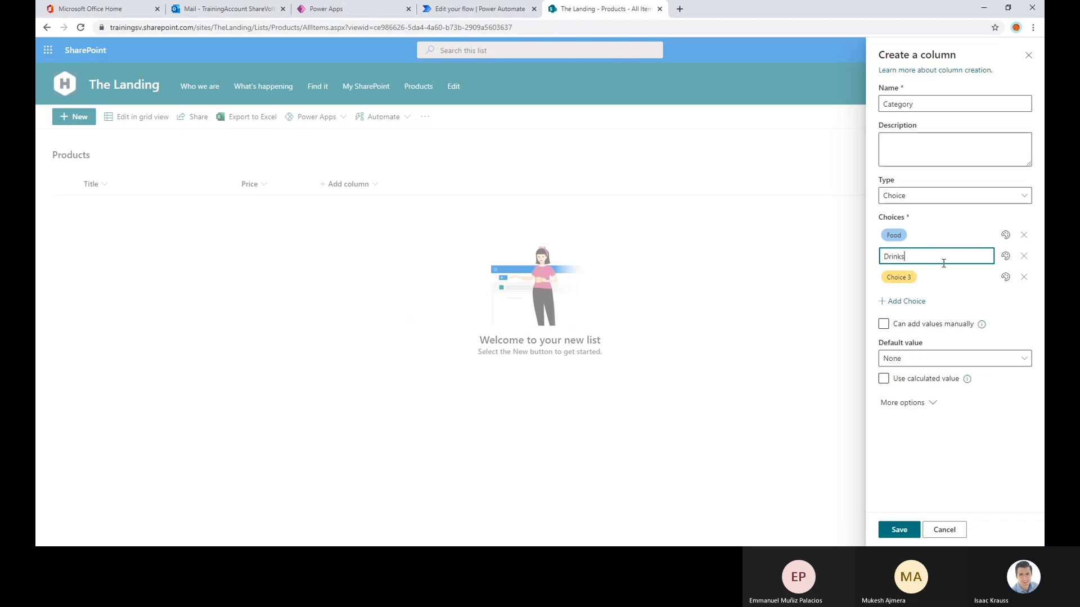
left_click(939, 270)
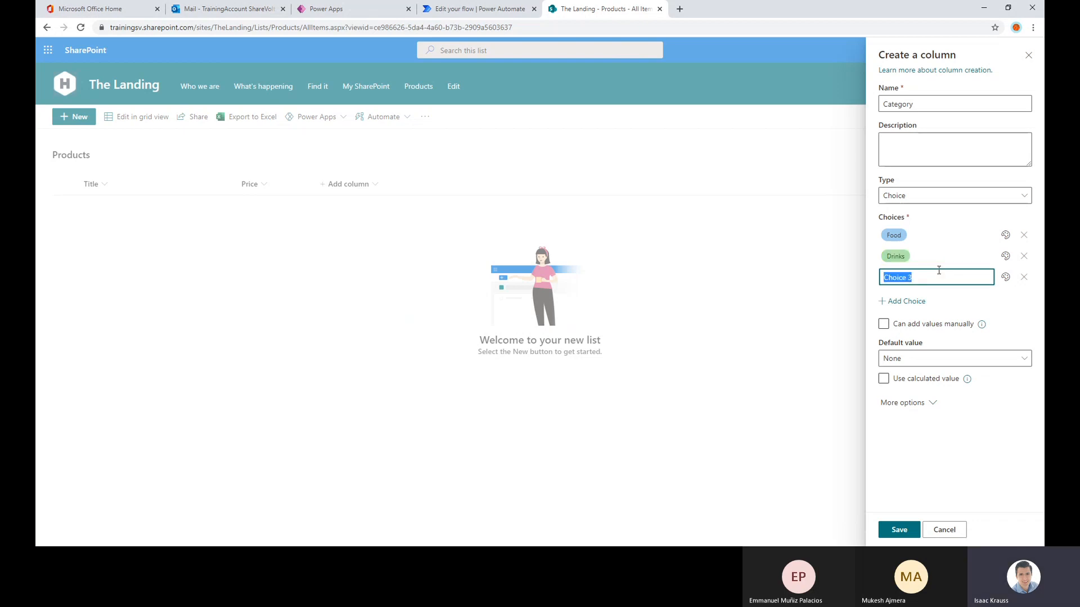
type("Objects")
left_click(950, 461)
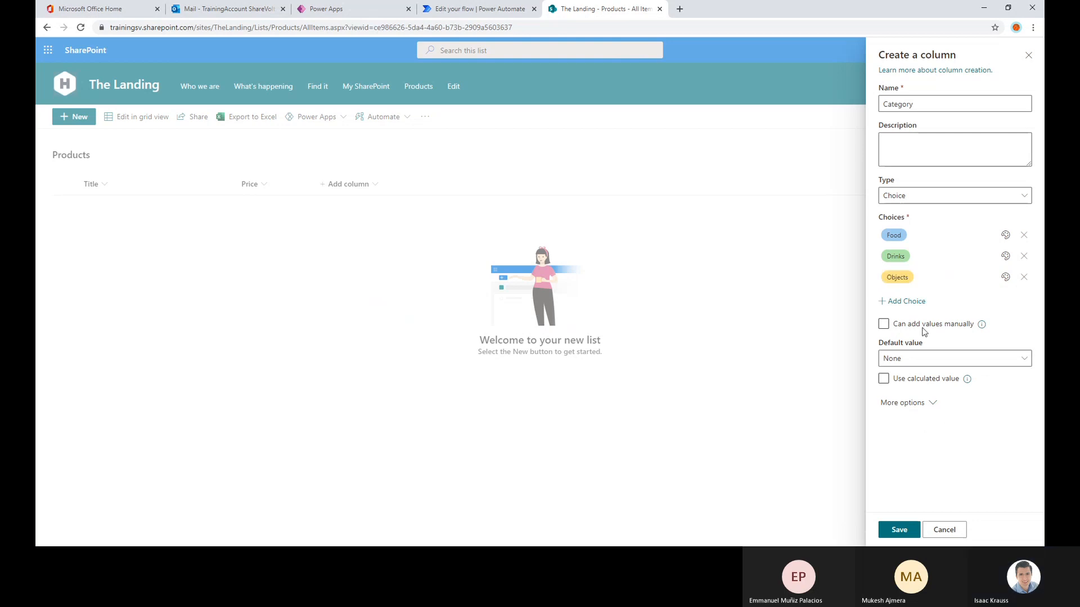
left_click(899, 529)
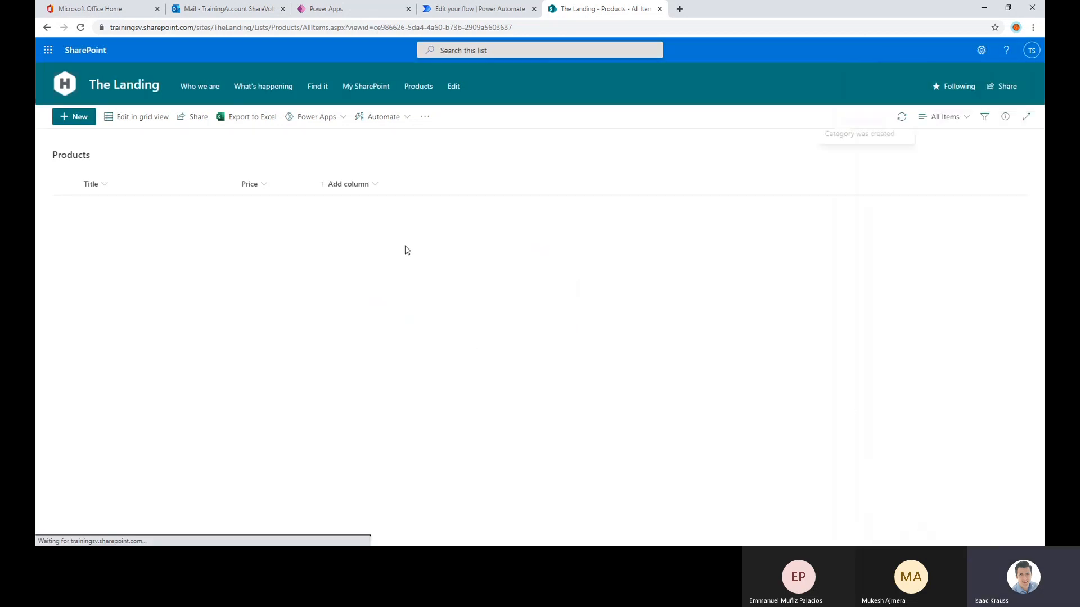
Open the Products list for grid editing and add the item Apple with price 5 and category Food
left_click(133, 119)
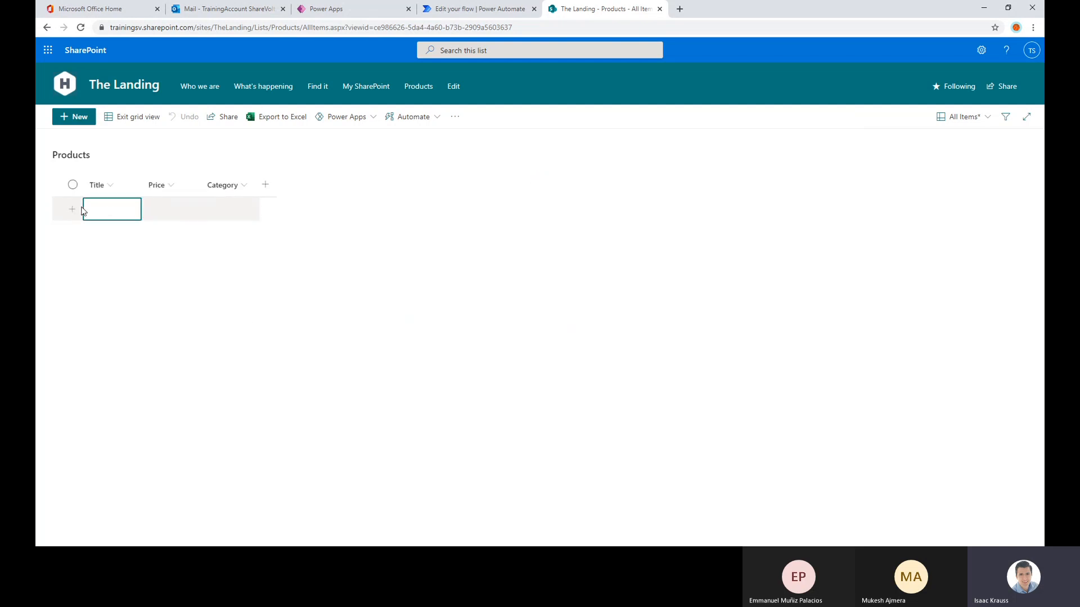
left_click(110, 211)
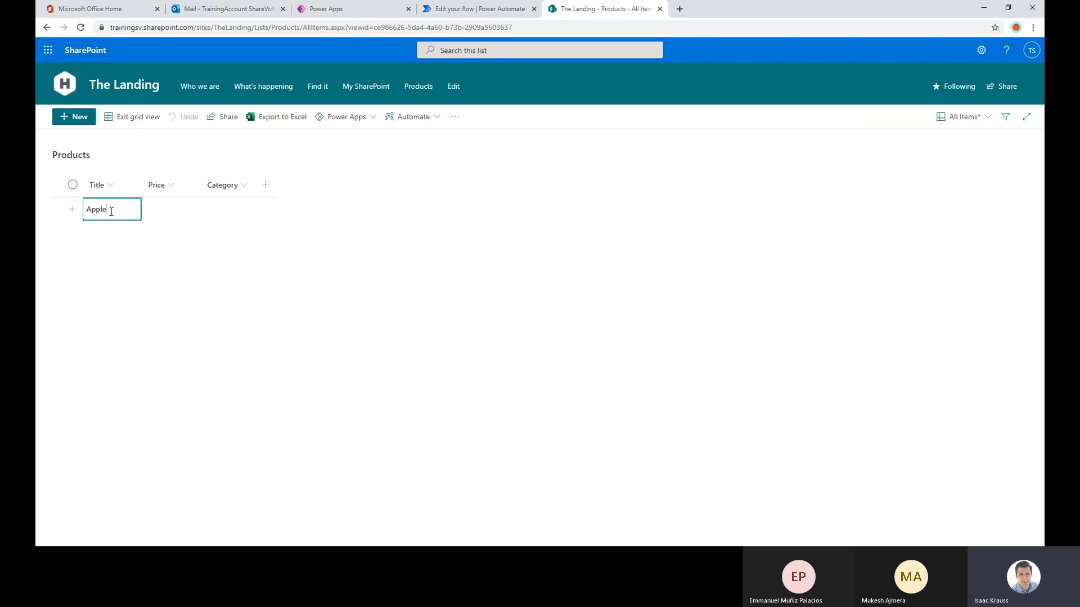
left_click(192, 209)
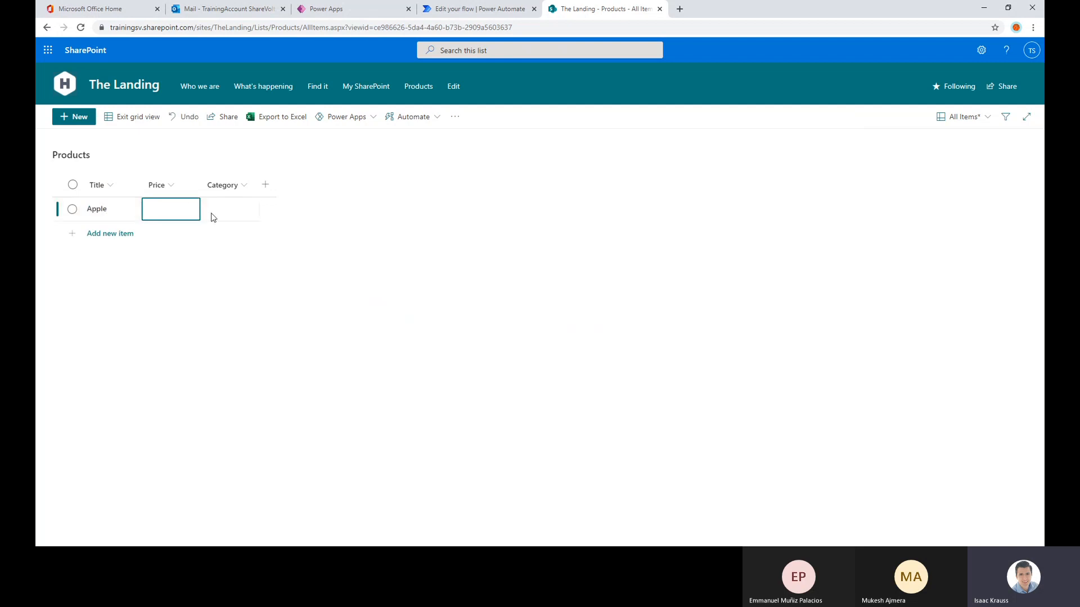
left_click(187, 213)
type("5")
left_click(248, 210)
left_click(220, 232)
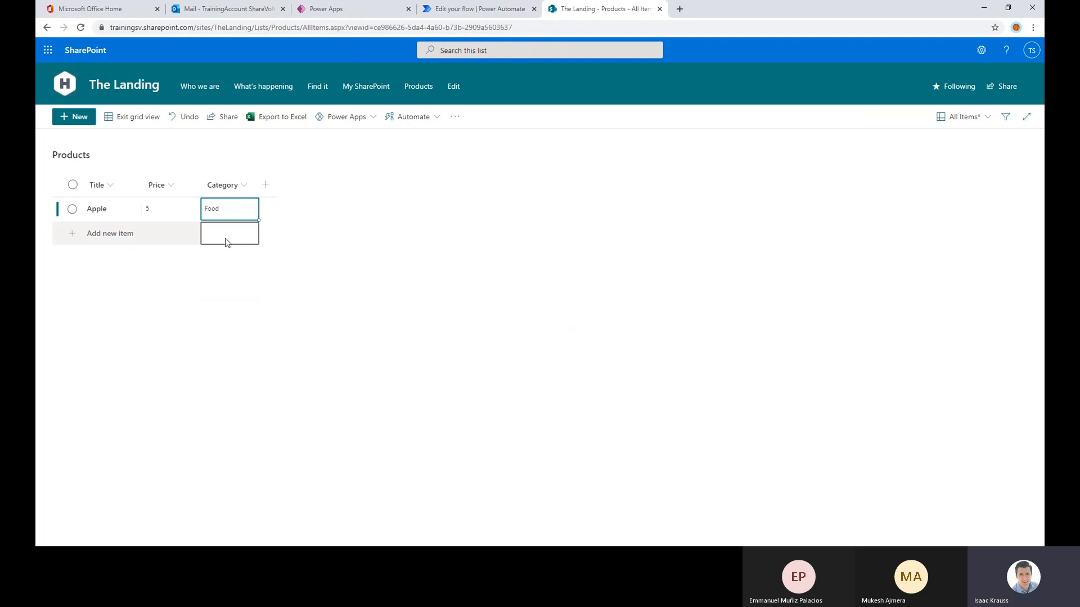
Add a new item titled Watermelon below Apple
left_click(110, 234)
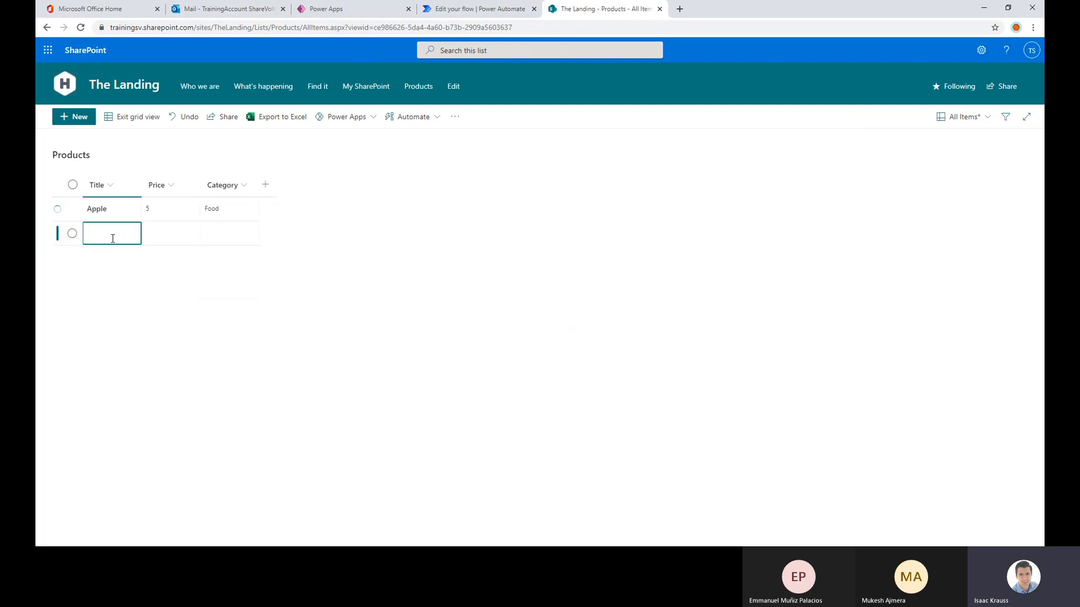
type("Water")
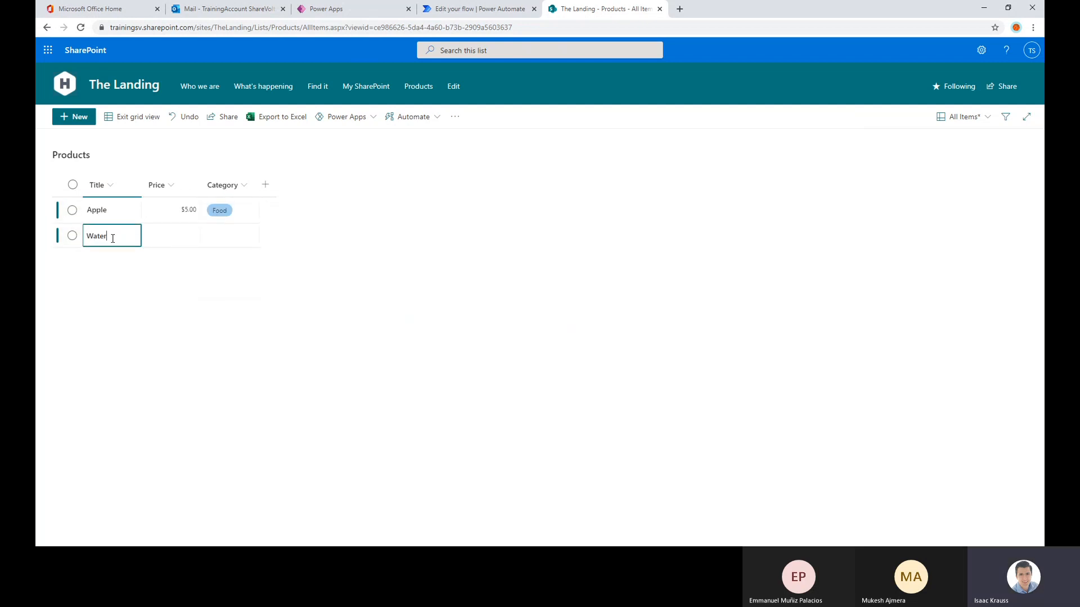
type("melon")
left_click(155, 241)
left_click(137, 241)
left_click_drag(140, 246, 166, 242)
Check the spelling of watermelon through web search suggestions in a new browser tab and return to the Products list
left_click(682, 11)
type("melon")
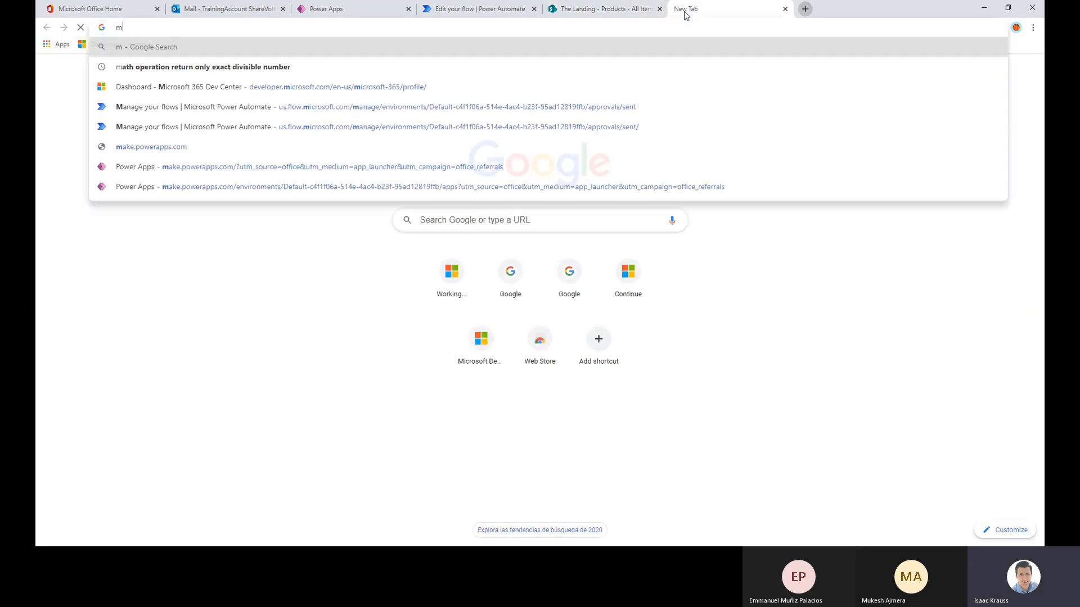
key("BackSpace")
key("BackSpace")
key("BackSpace")
key("BackSpace")
key("BackSpace")
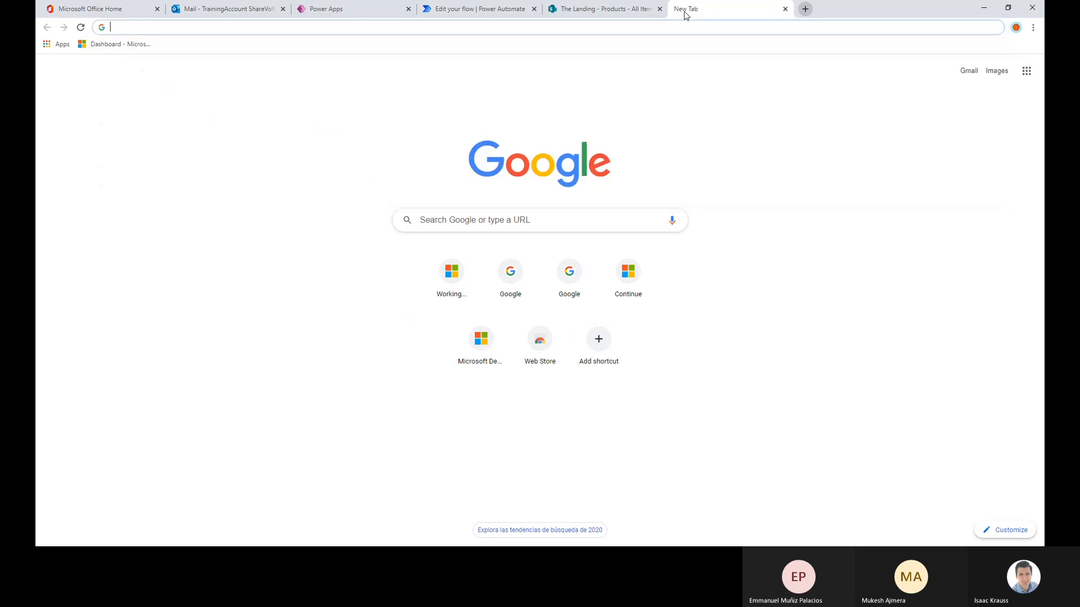
type("waterme")
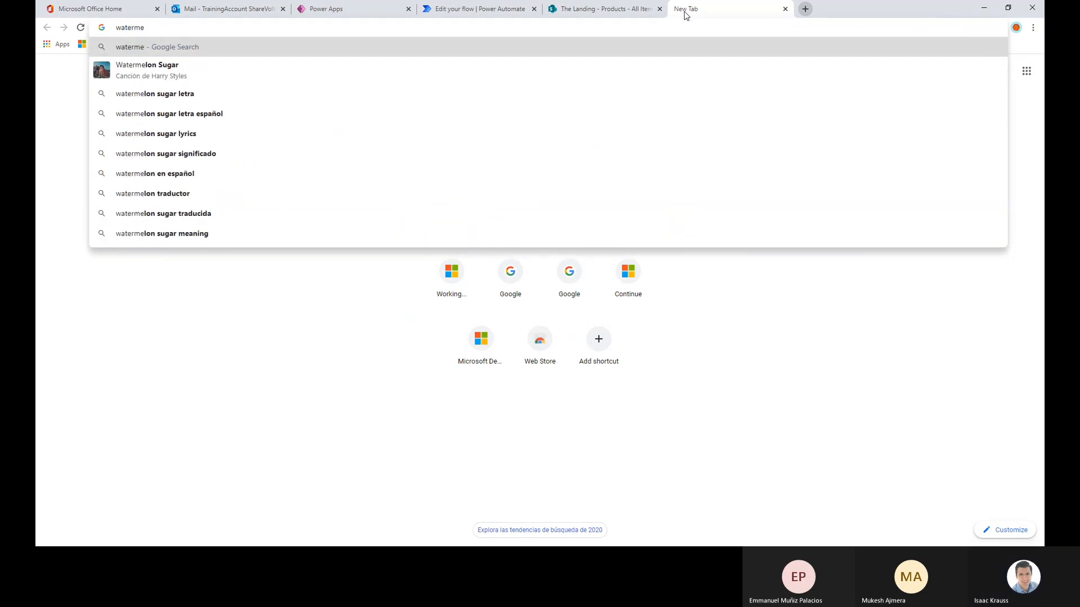
left_click(453, 10)
left_click(552, 10)
Set the Watermelon item's price to 15 and its category to Food
left_click(194, 238)
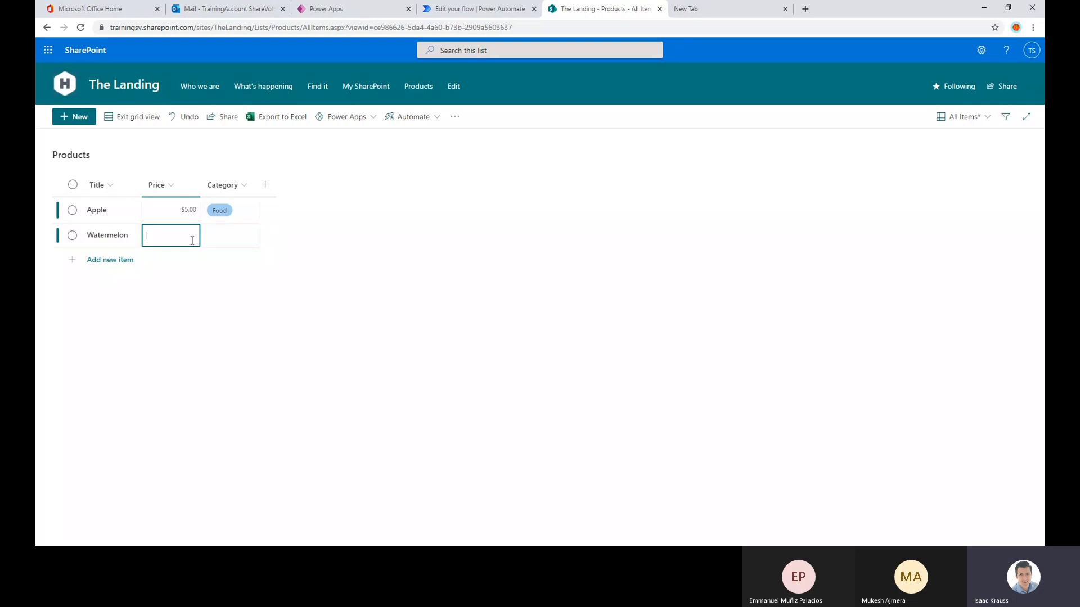
type("15")
double_click(239, 238)
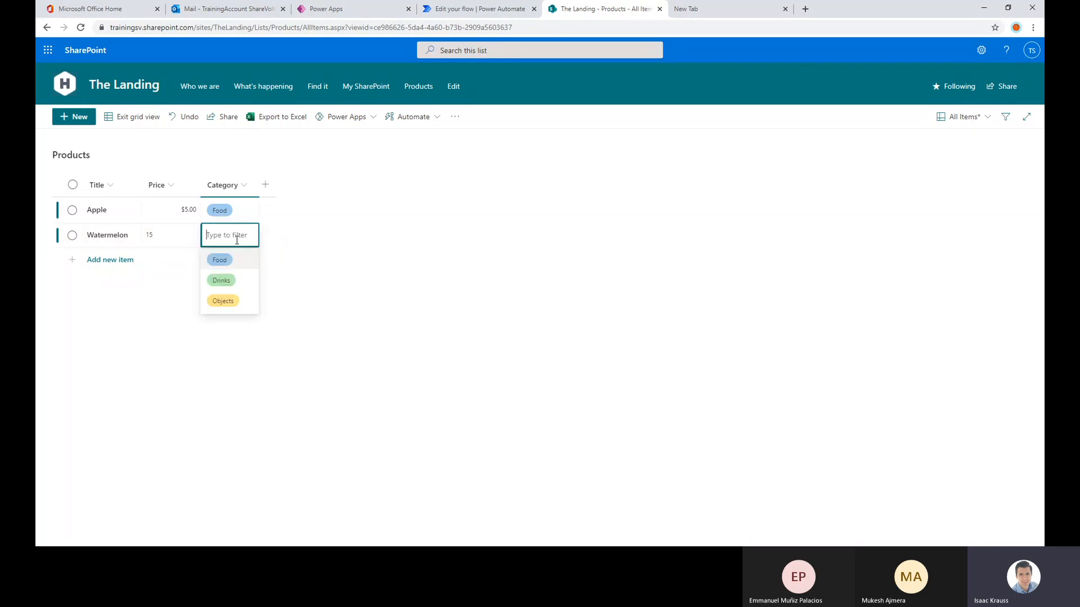
left_click(223, 259)
Add the item Meat with price 20 and category Food
left_click(120, 262)
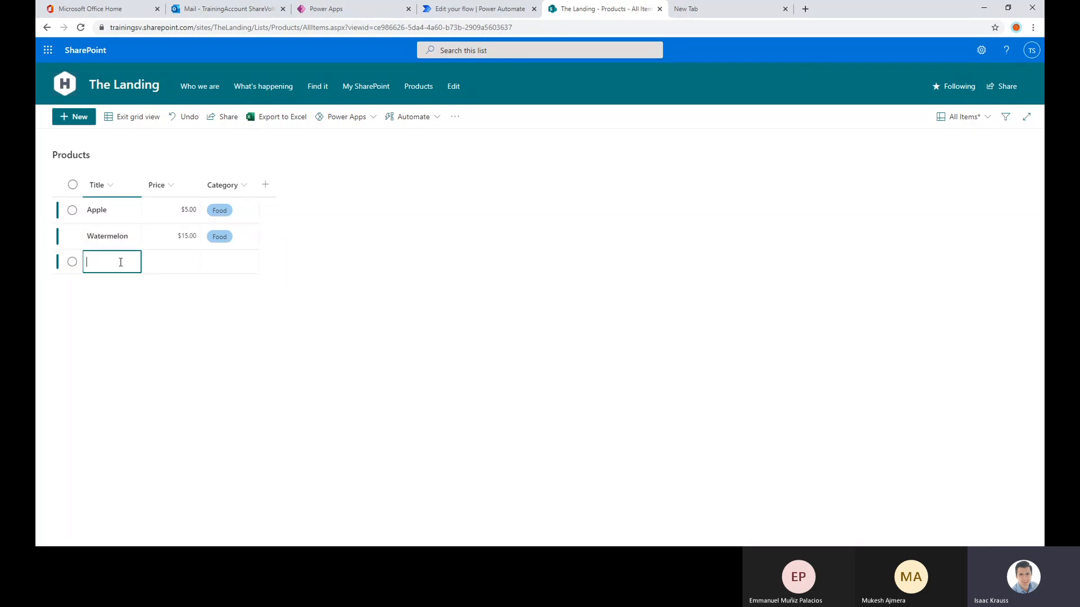
type("Meat")
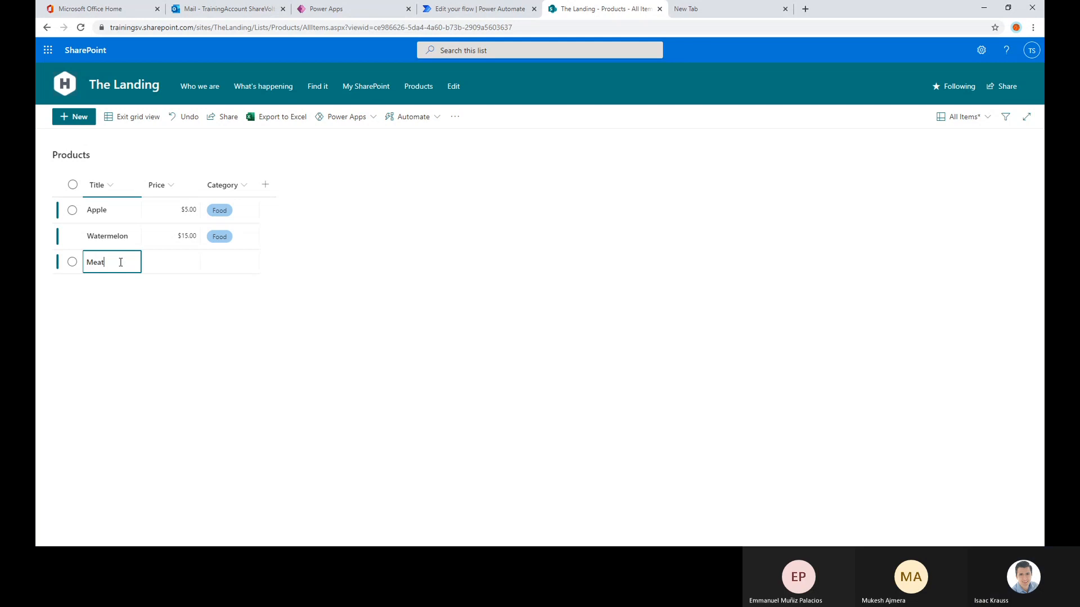
left_click(175, 270)
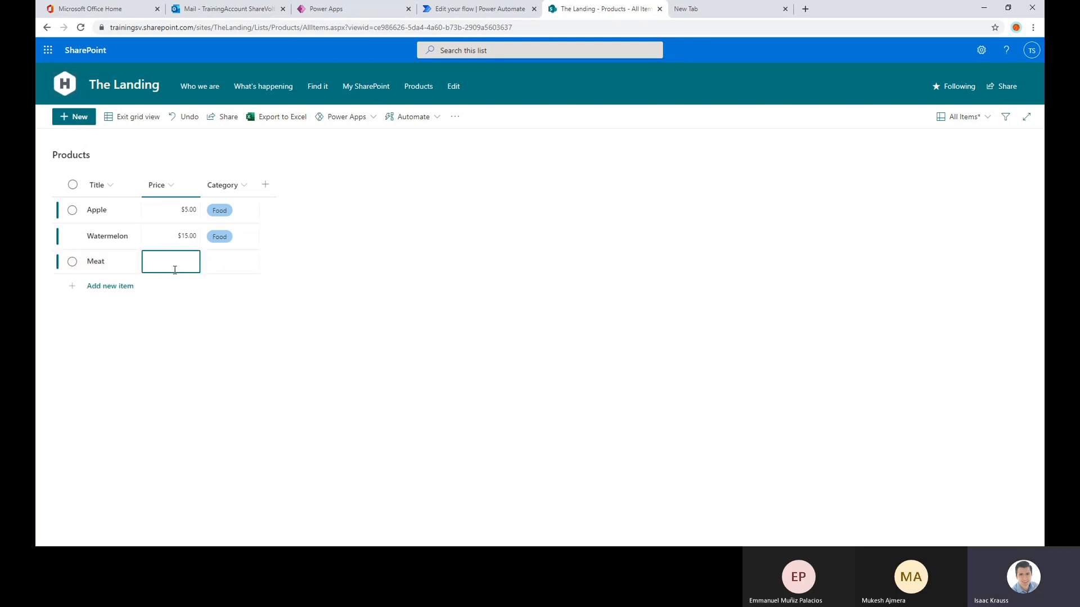
type("20")
key("Tab")
left_click(221, 265)
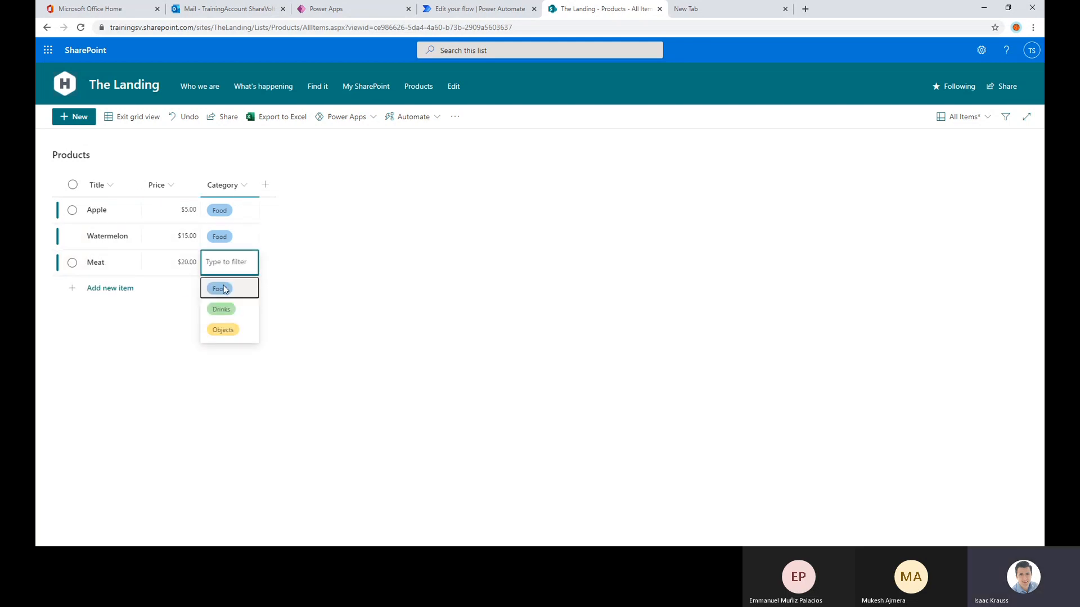
left_click(223, 289)
Add the item Water with price 2 and category Drinks
left_click(115, 287)
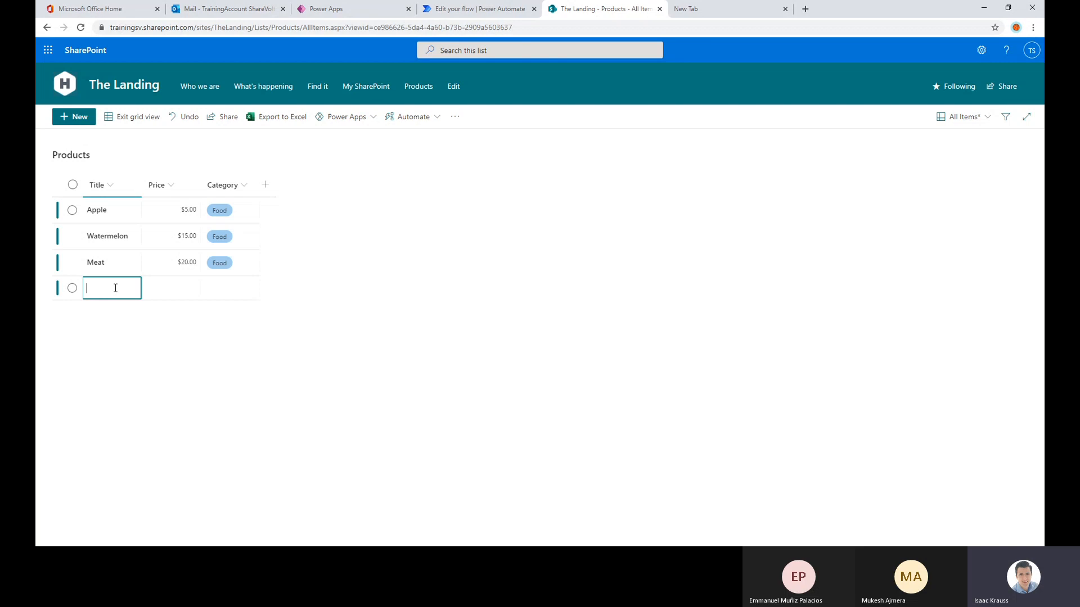
left_click(195, 289)
type("2")
key("Tab")
left_click(216, 293)
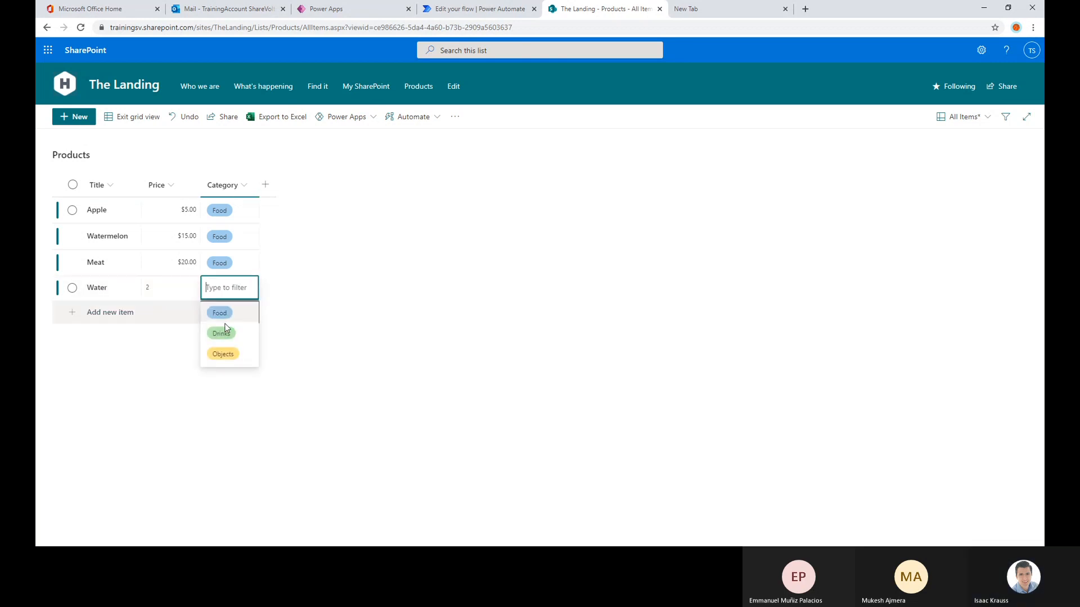
left_click(222, 330)
Add the item Soda with price 3 and category Drinks to the Products list
left_click(116, 313)
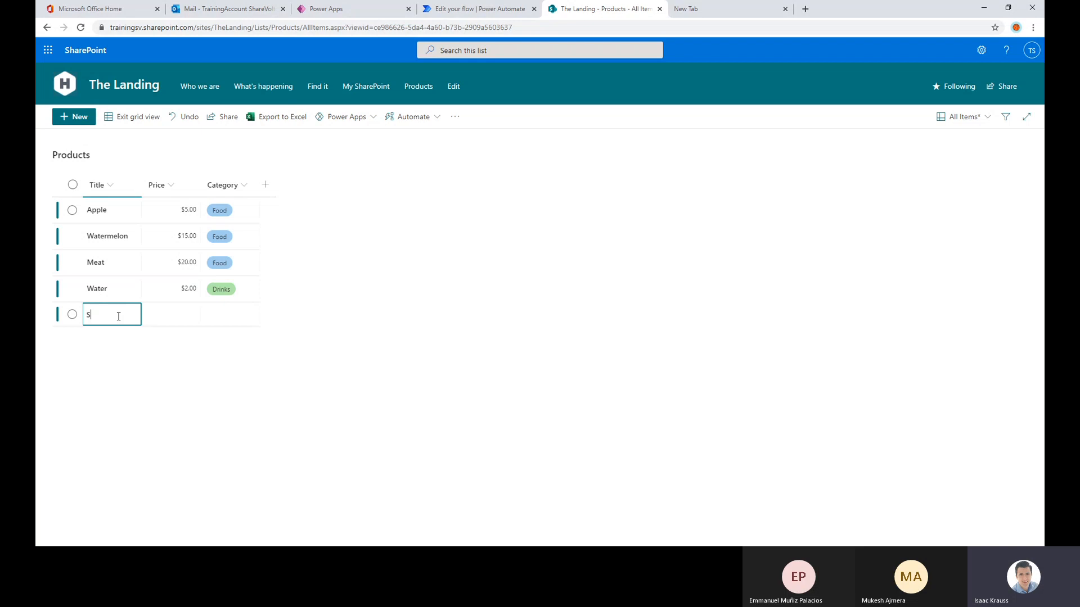
left_click(173, 313)
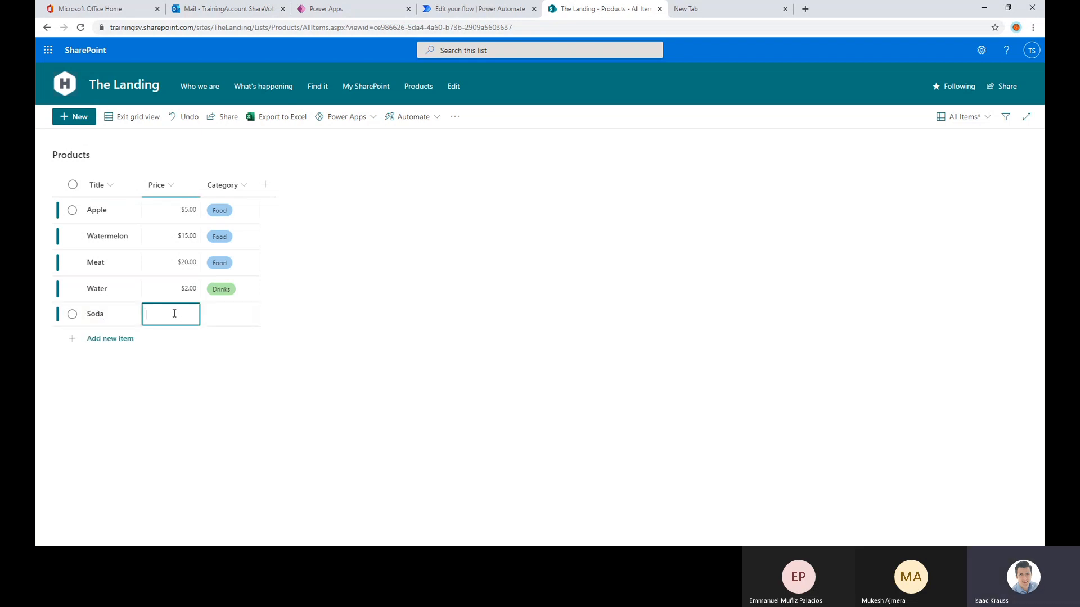
type("3")
left_click(230, 315)
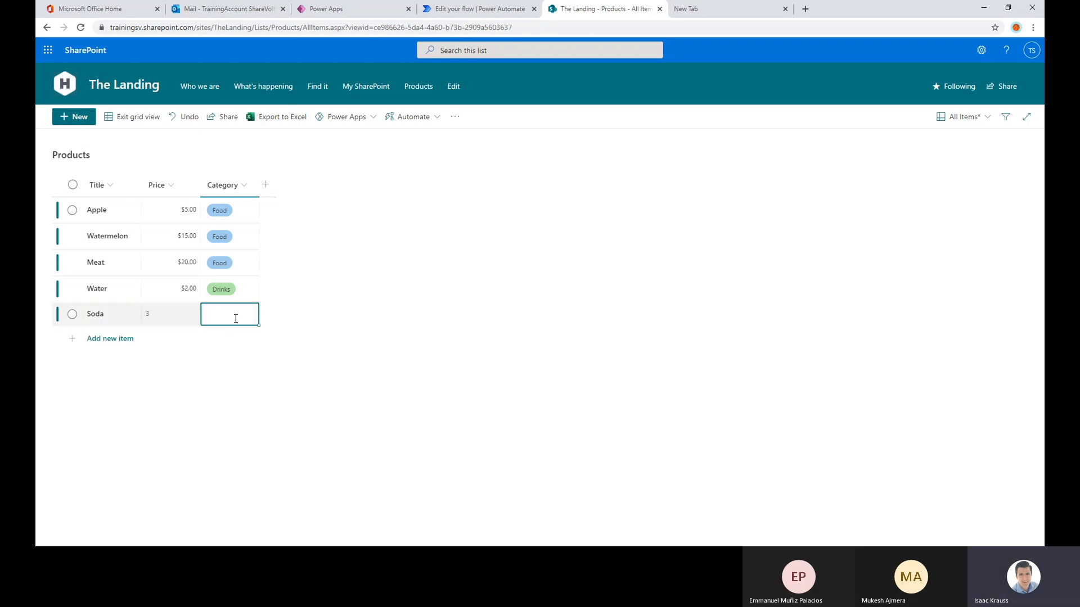
left_click(230, 315)
left_click(221, 360)
Add the item Beer with price 4 and category Drinks
left_click(127, 338)
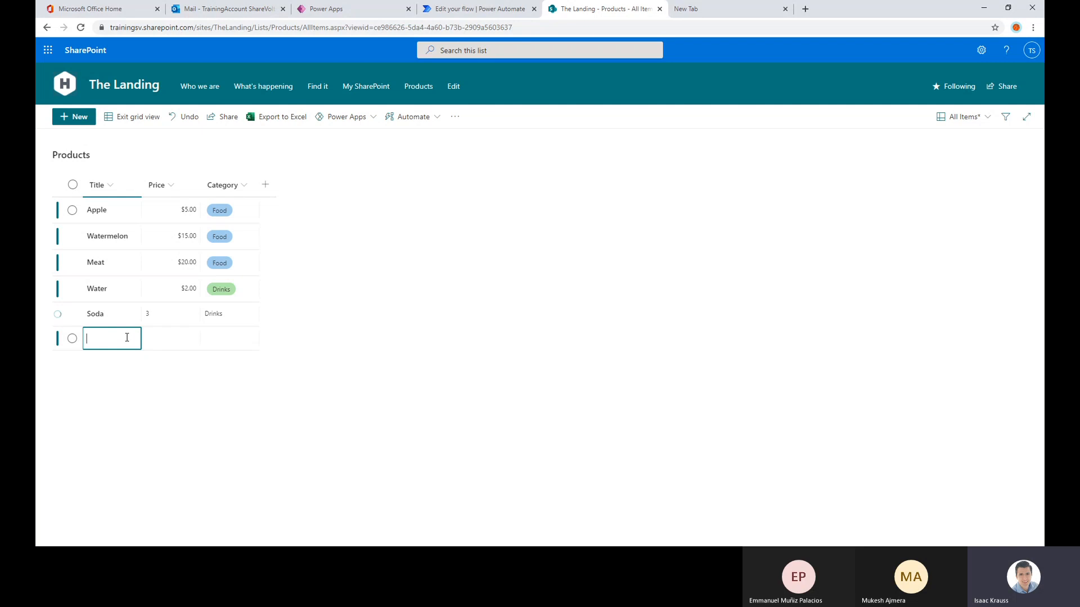
left_click(187, 348)
type("4")
left_click(240, 344)
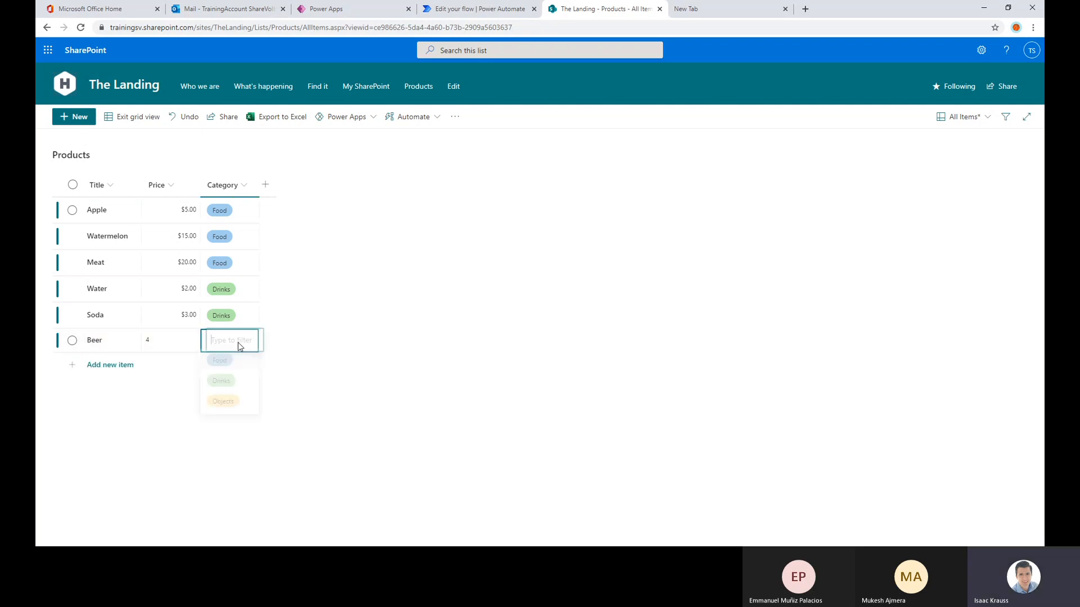
left_click(222, 383)
Add the item Bike with price 100 and category Objects
left_click(126, 366)
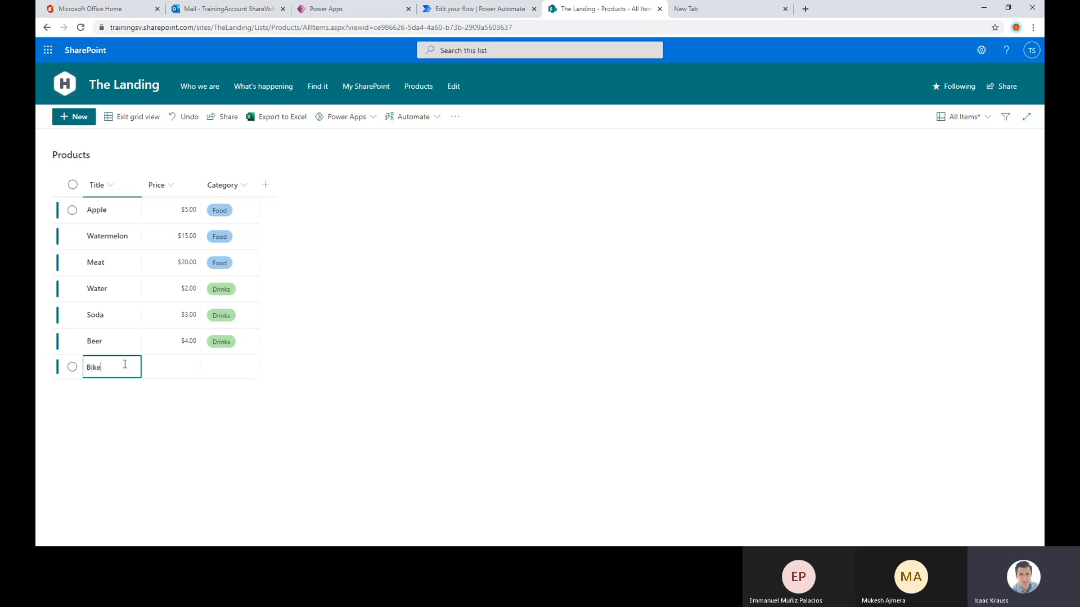
left_click(182, 369)
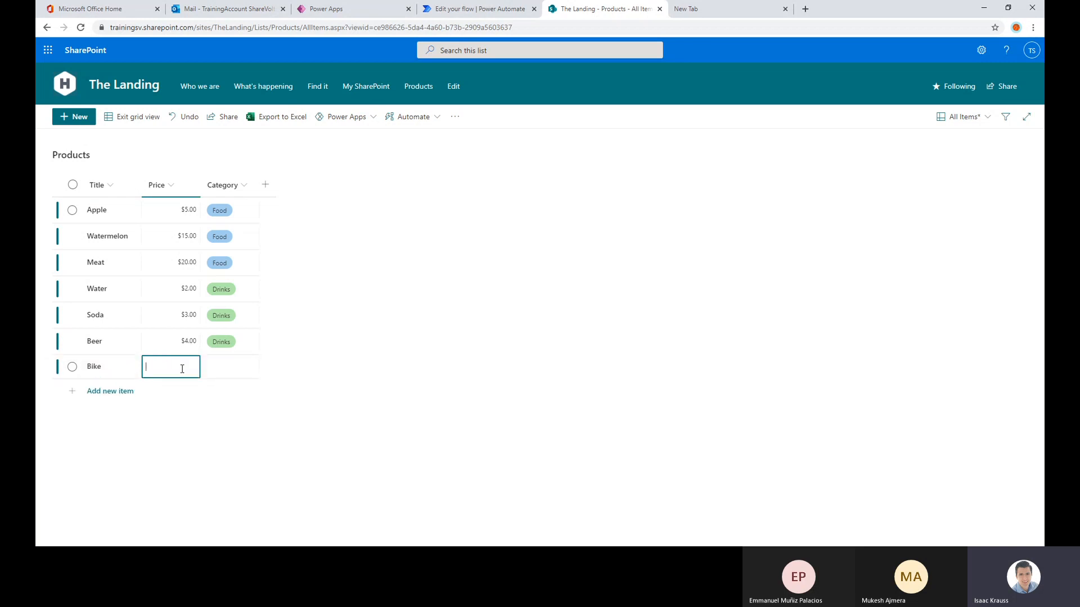
key("Tab")
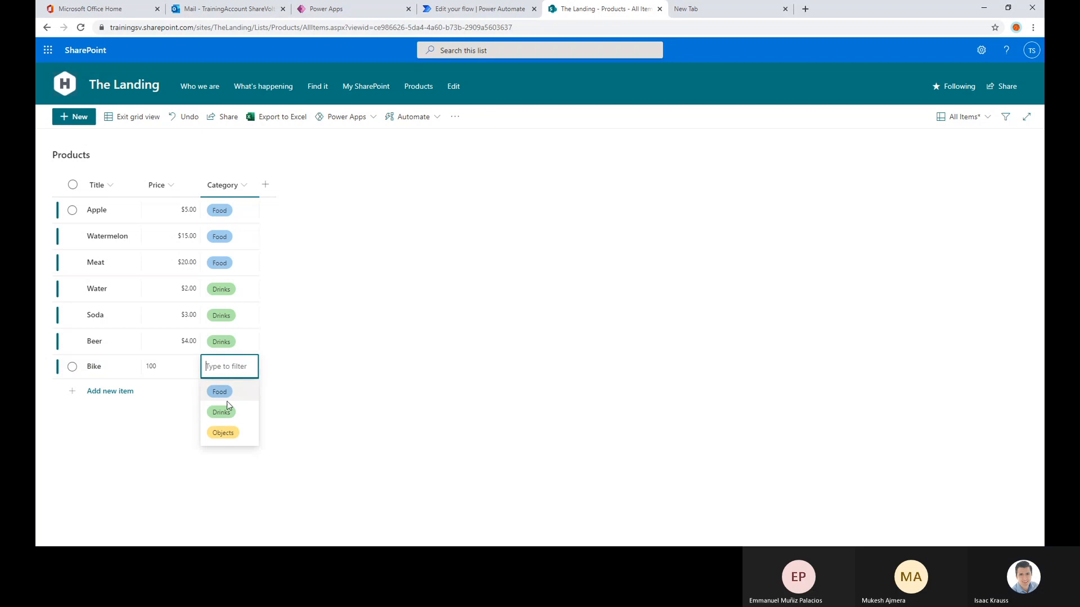
left_click(223, 437)
Add the item Ball with price 20 and category Objects
left_click(116, 390)
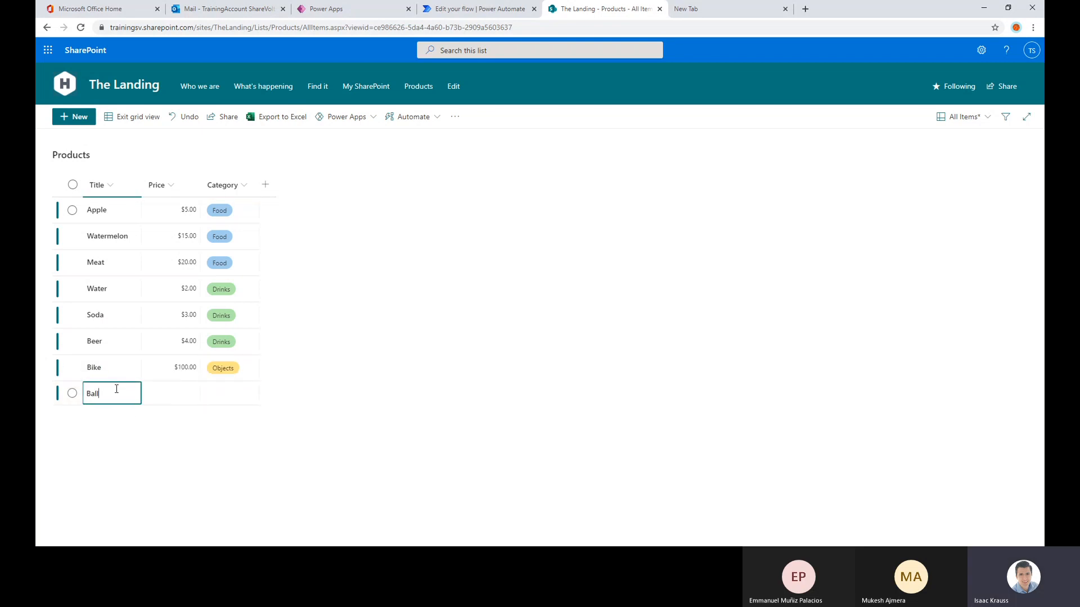
type("Ball")
left_click(168, 396)
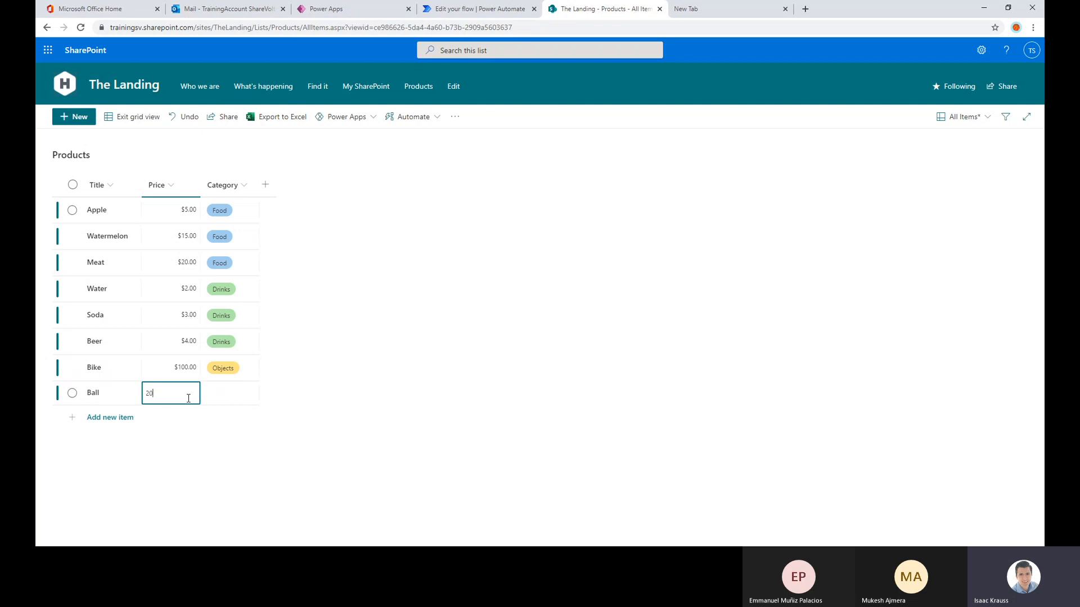
type("20")
left_click(231, 393)
left_click(221, 455)
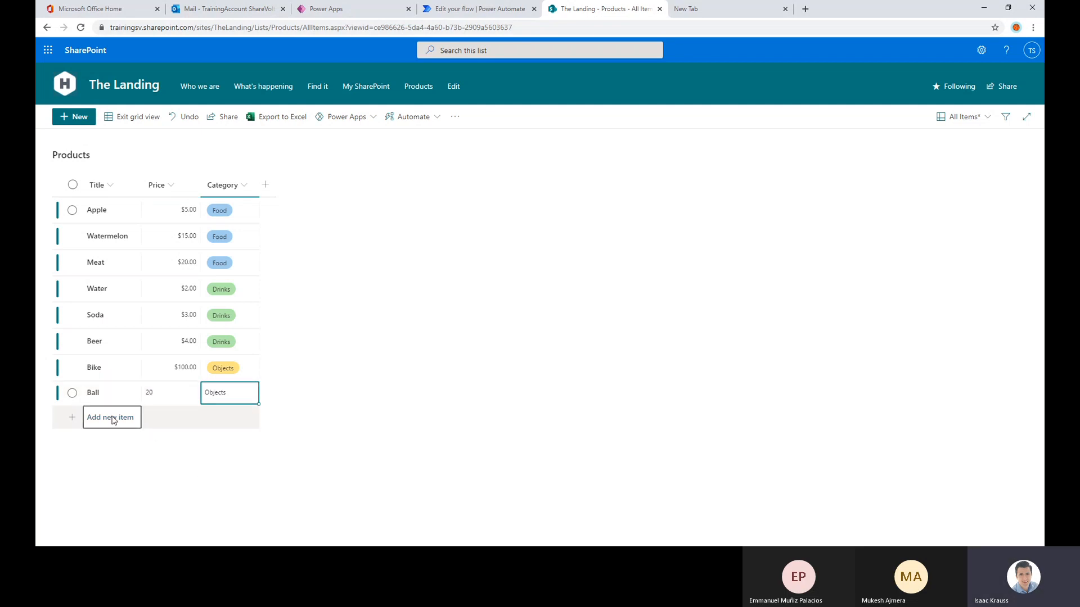
Add the item Tennis with price 50 and category Objects, and exit the list's grid editing view
left_click(114, 420)
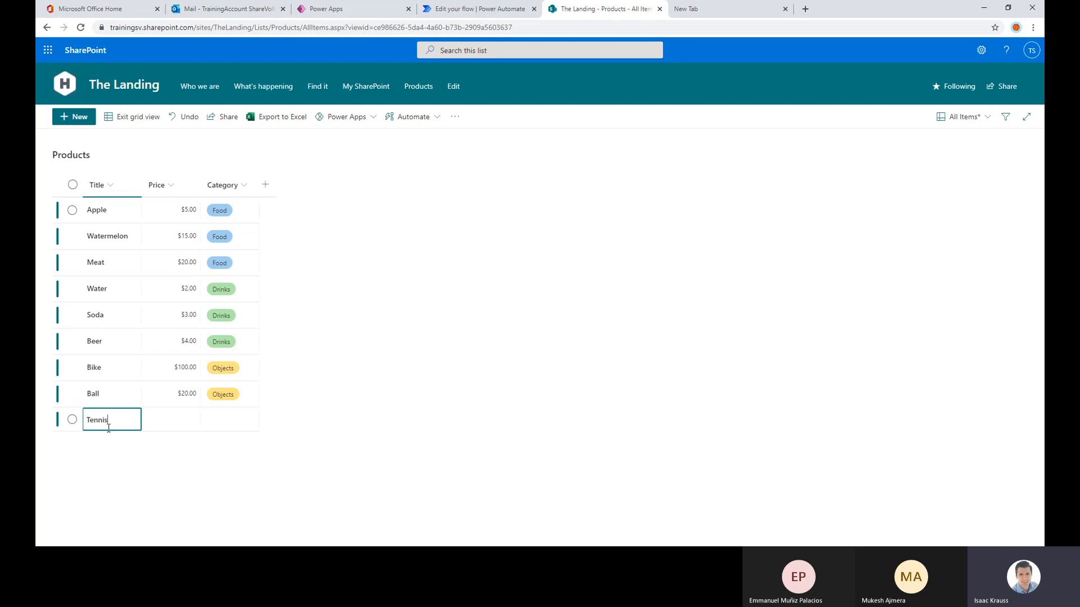
left_click(187, 415)
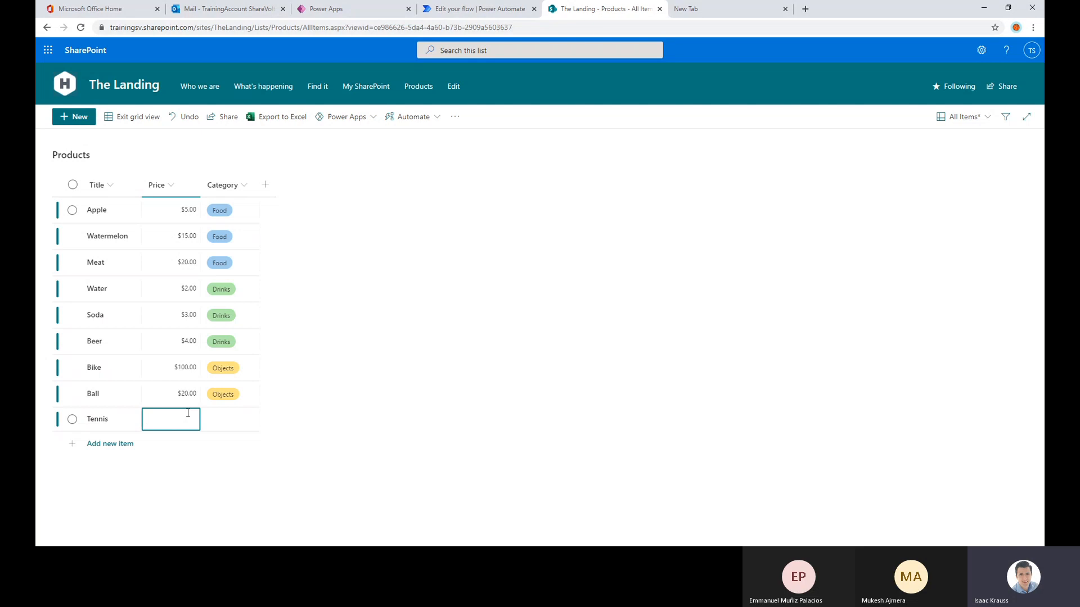
type("50")
left_click(248, 419)
left_click(242, 417)
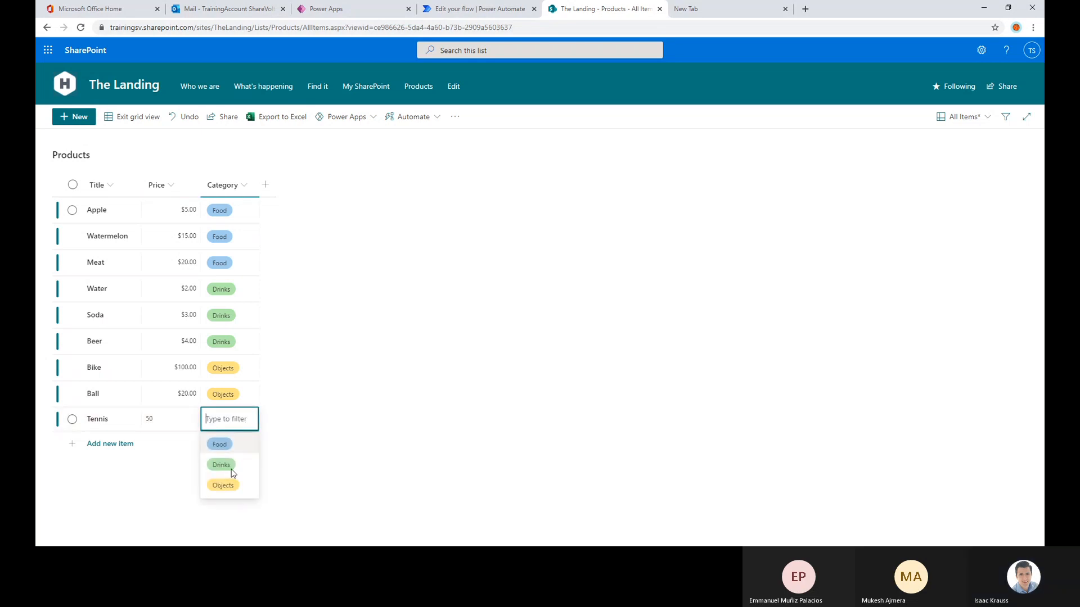
left_click(225, 482)
left_click(138, 346)
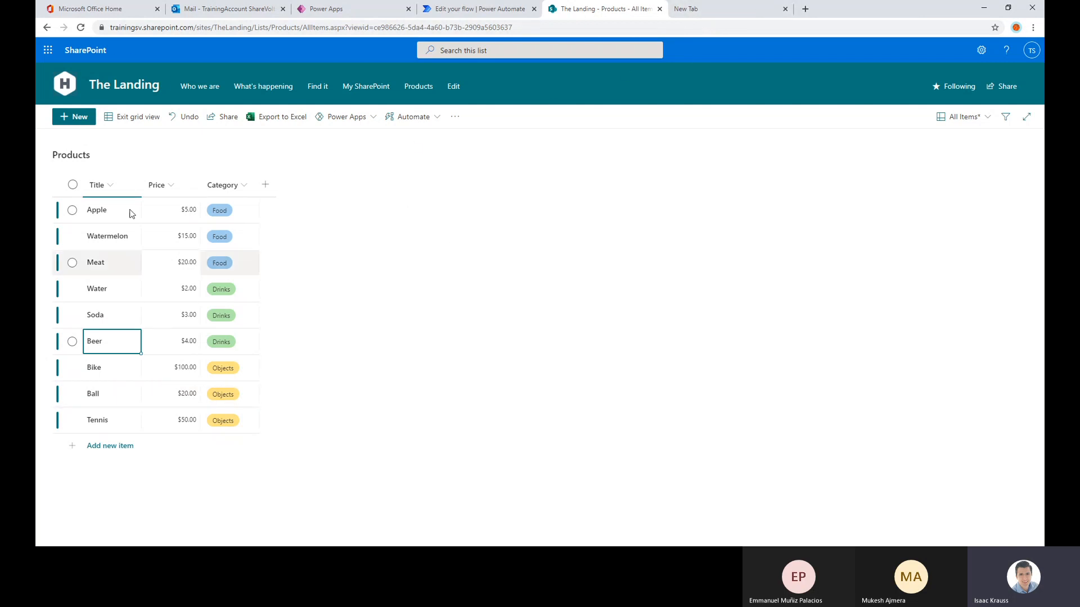
left_click(139, 117)
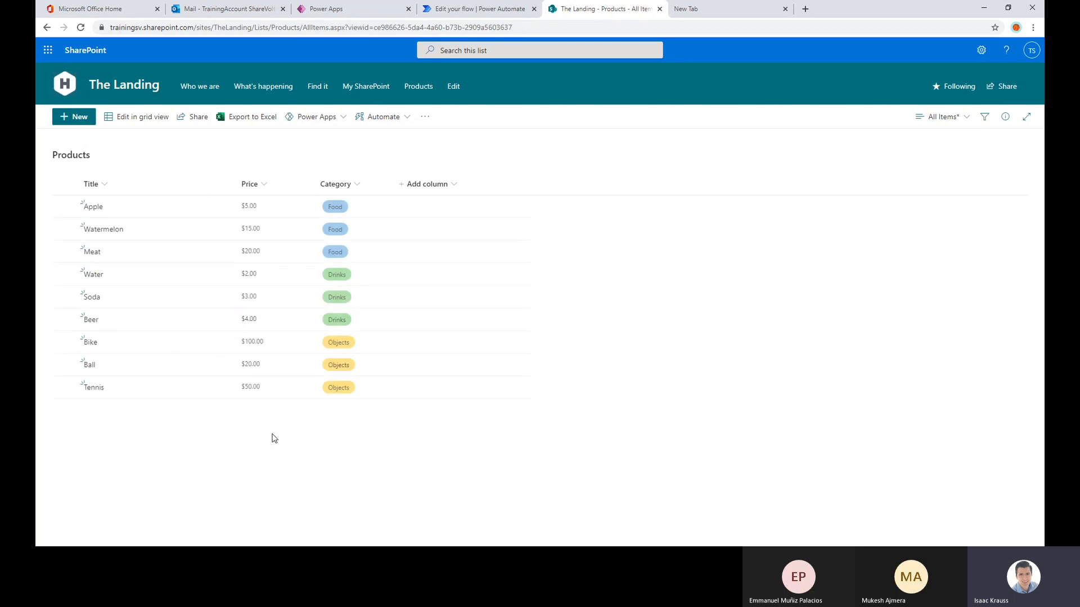
Switch to the Test Email flow in Power Automate and collapse the Initialize variable action
left_click(453, 16)
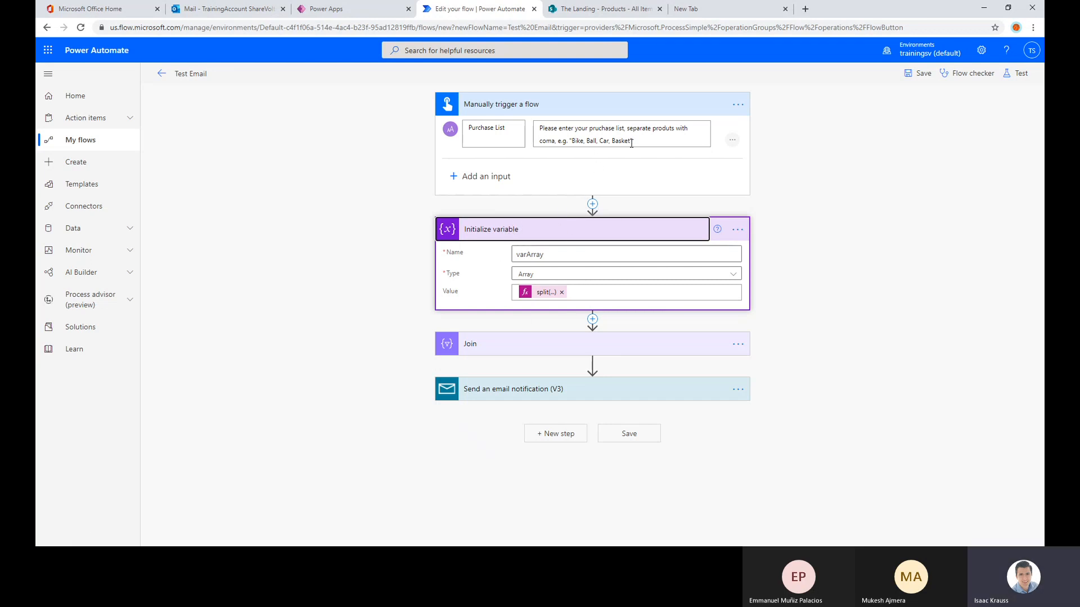
left_click_drag(632, 141, 540, 141)
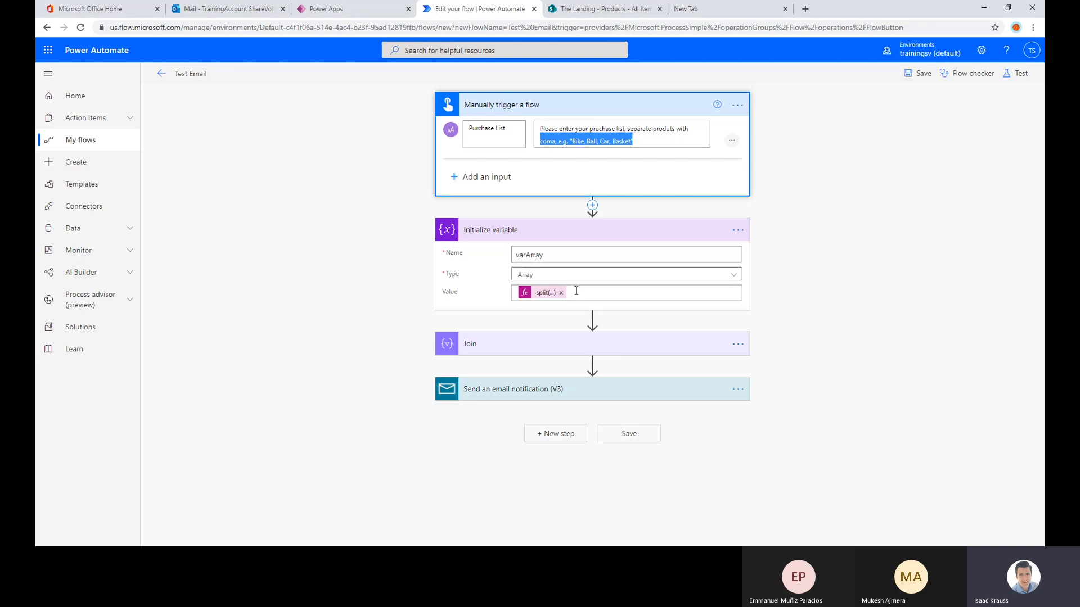
left_click(582, 231)
Insert an Apply to each loop between Initialize variable and Join, using varArray as its input
left_click(592, 249)
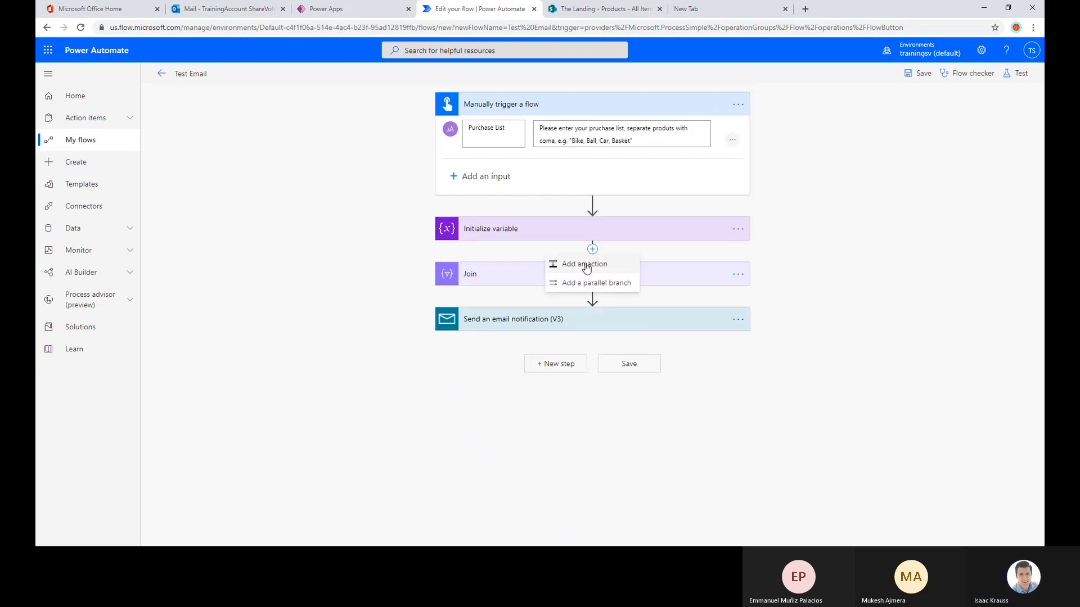
left_click(586, 265)
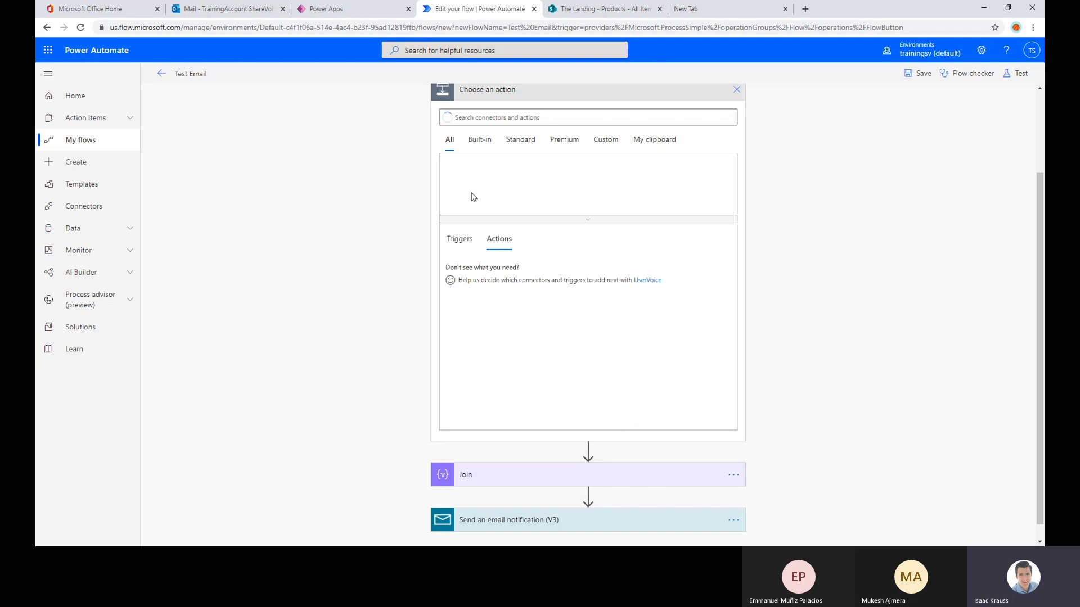
scroll(424, 245, "up", 2)
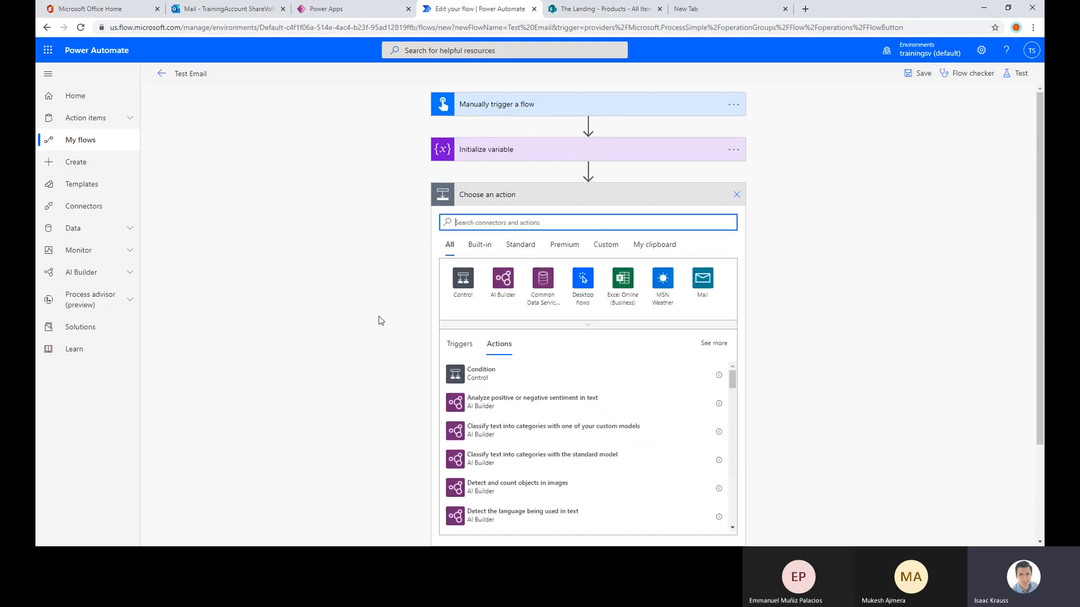
left_click(463, 278)
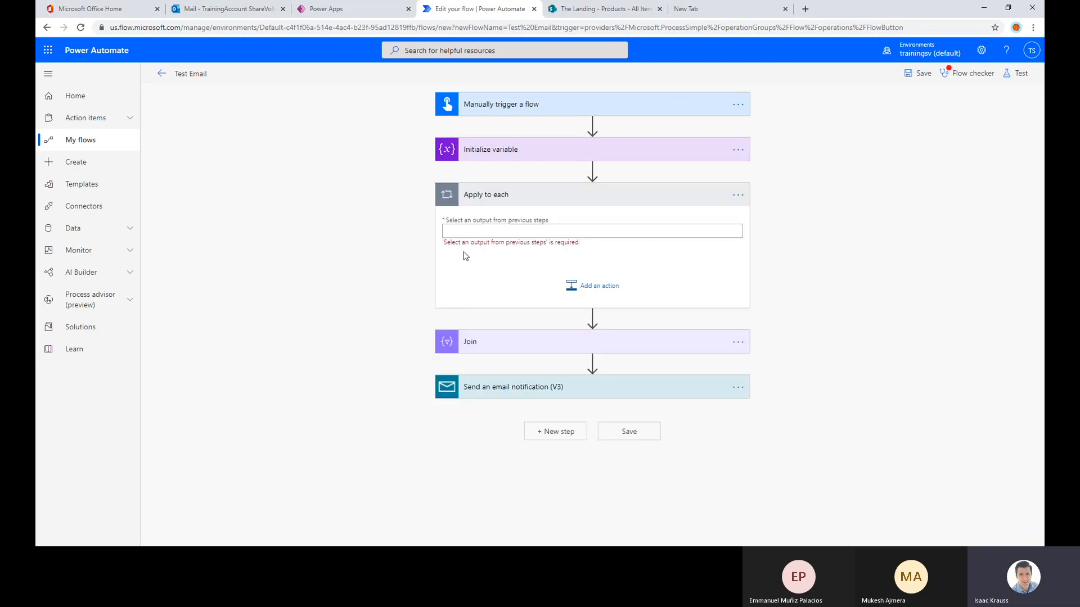
left_click(465, 231)
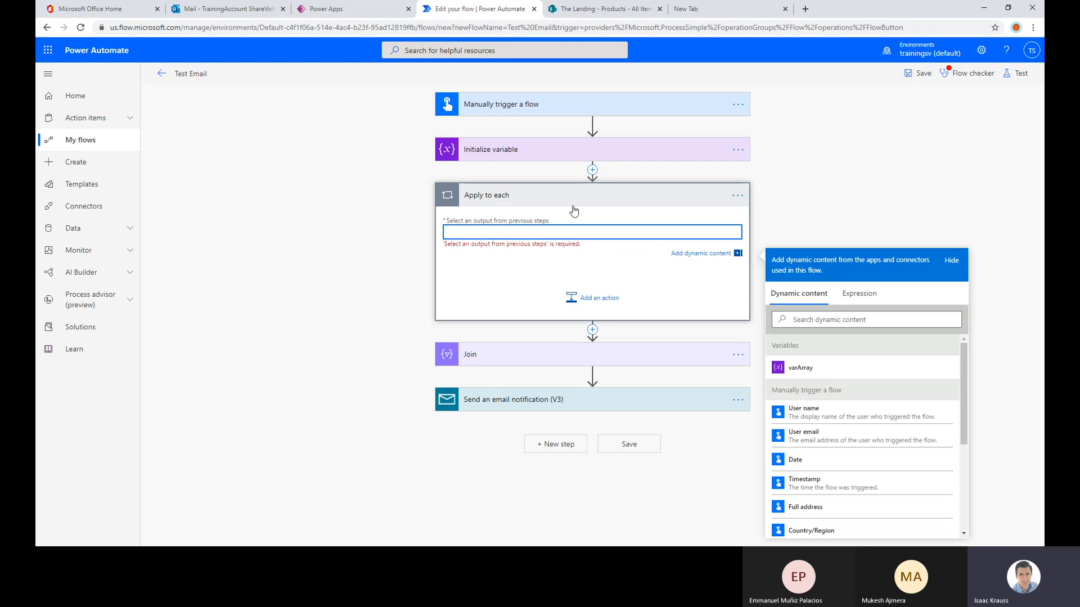
left_click(800, 368)
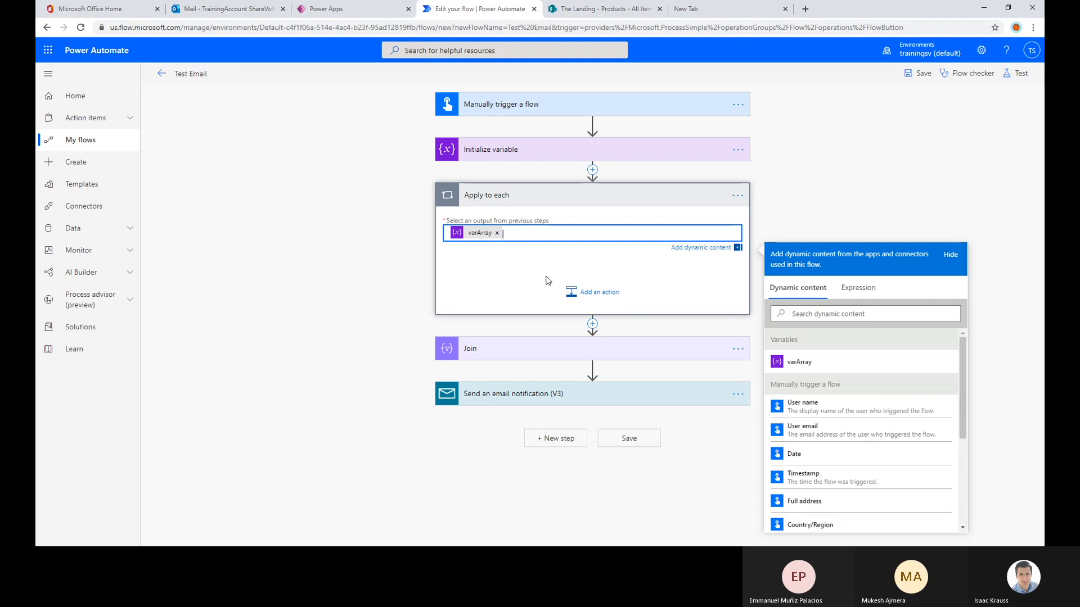
left_click(737, 196)
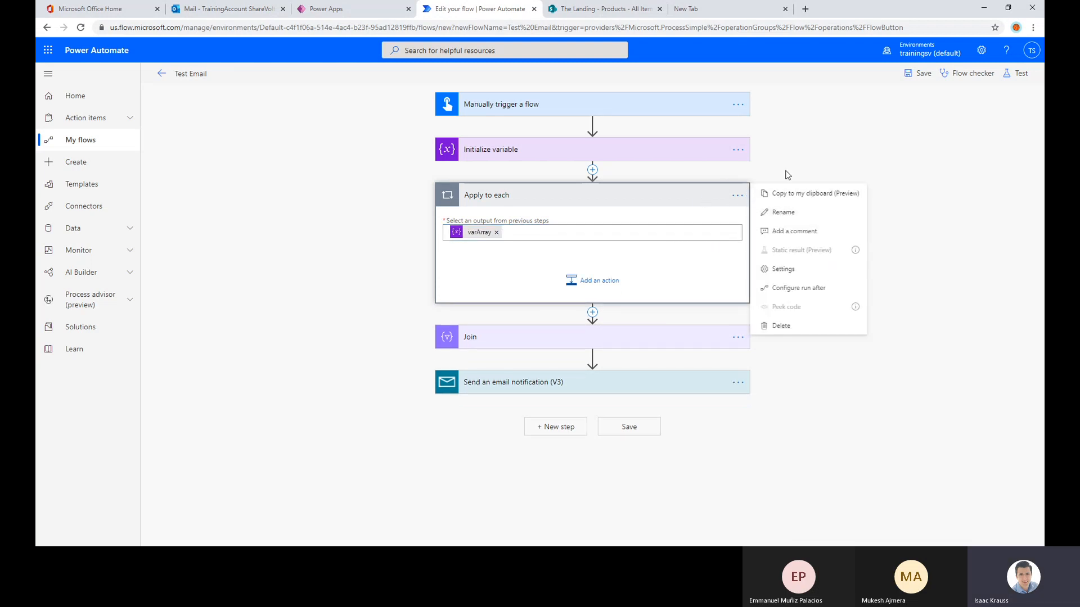
key("Escape")
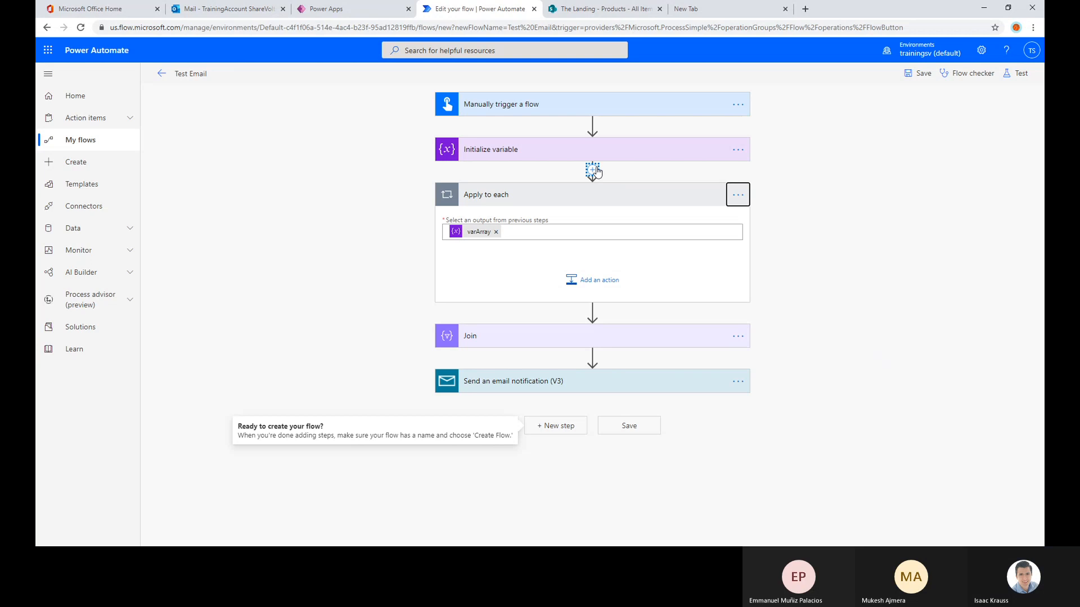
left_click(595, 171)
left_click(585, 182)
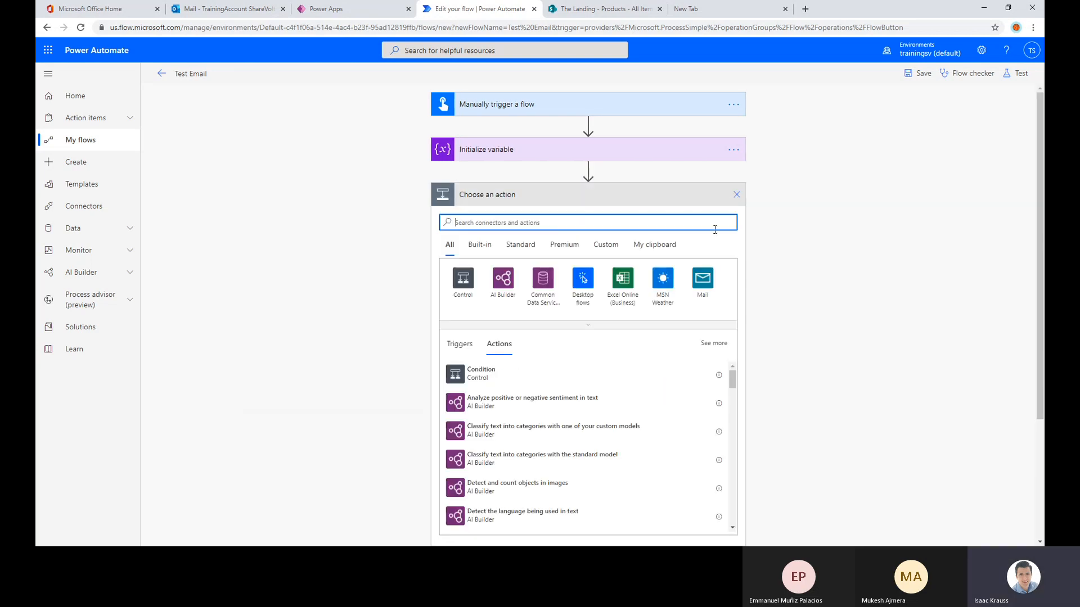
left_click(736, 195)
Delete the Apply to each loop from the flow
left_click(738, 196)
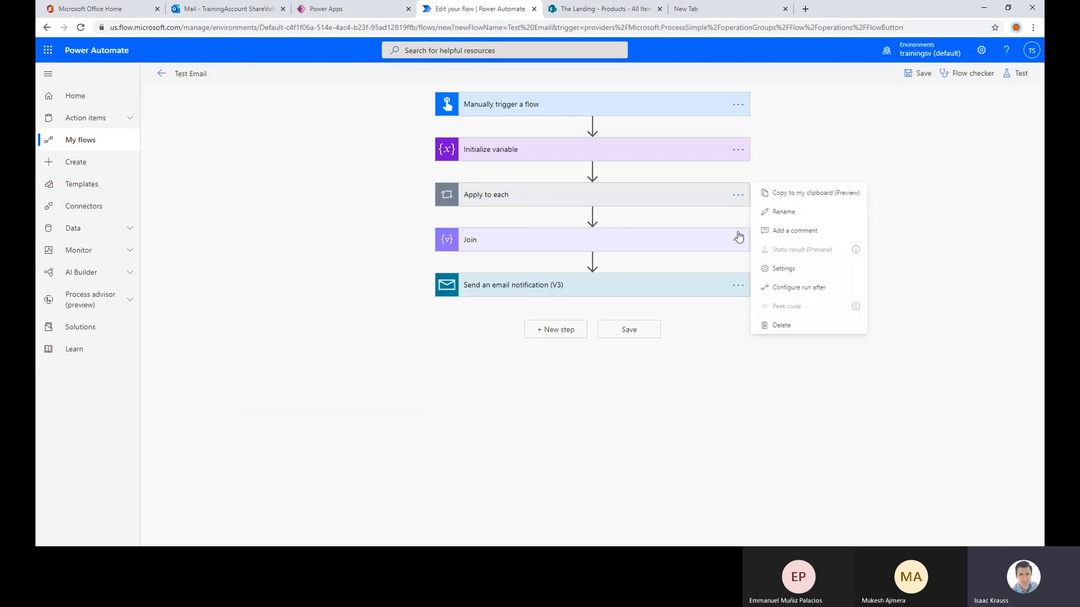
left_click(777, 327)
left_click(556, 317)
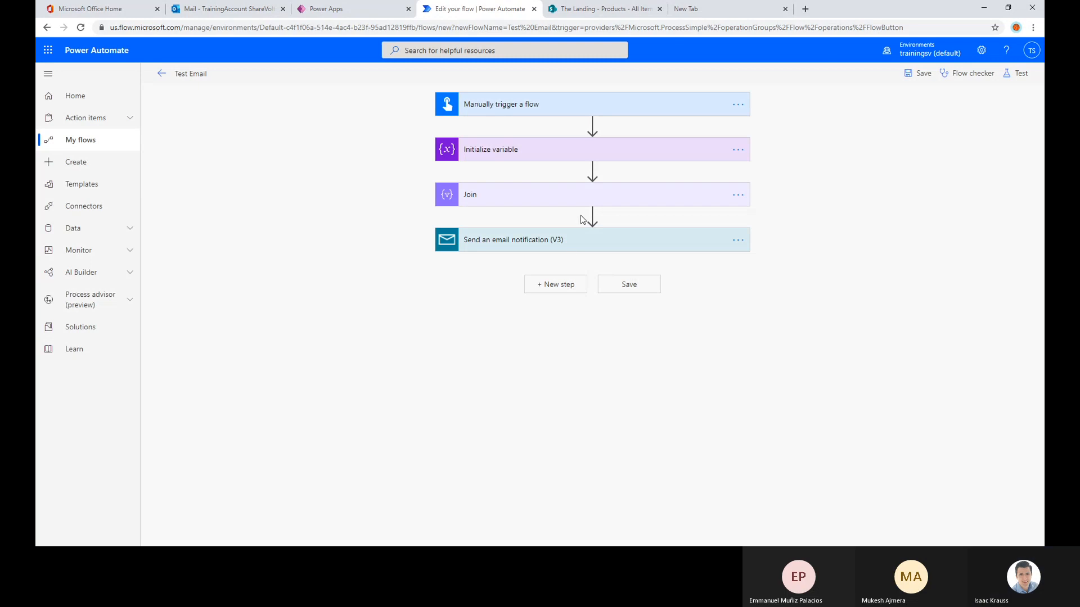
Insert a Mail action, Send an email notification (V3), between Initialize variable and Join
left_click(592, 171)
left_click(582, 184)
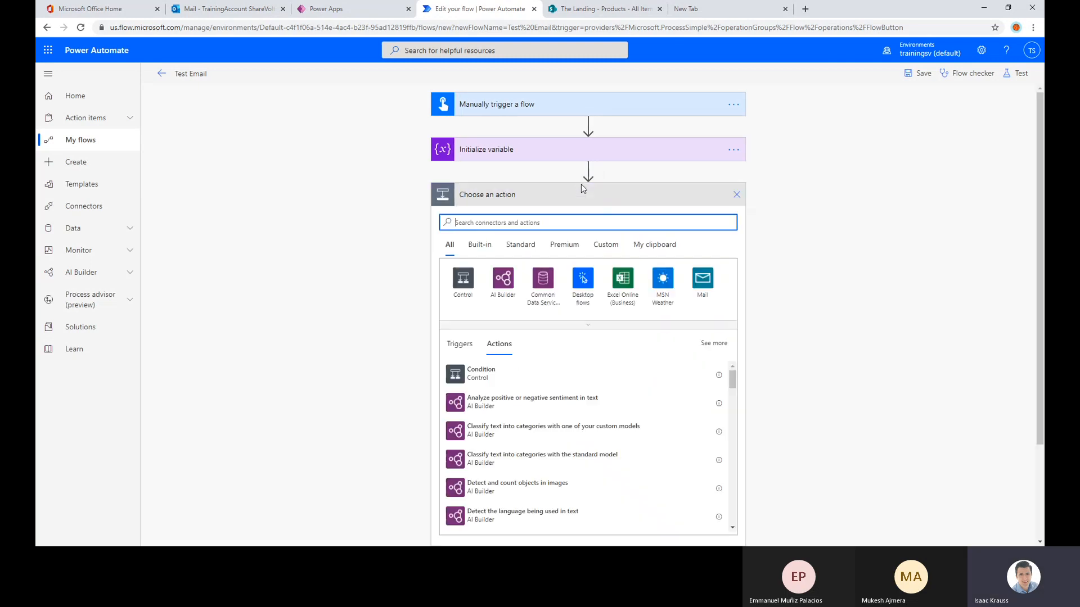
left_click(702, 279)
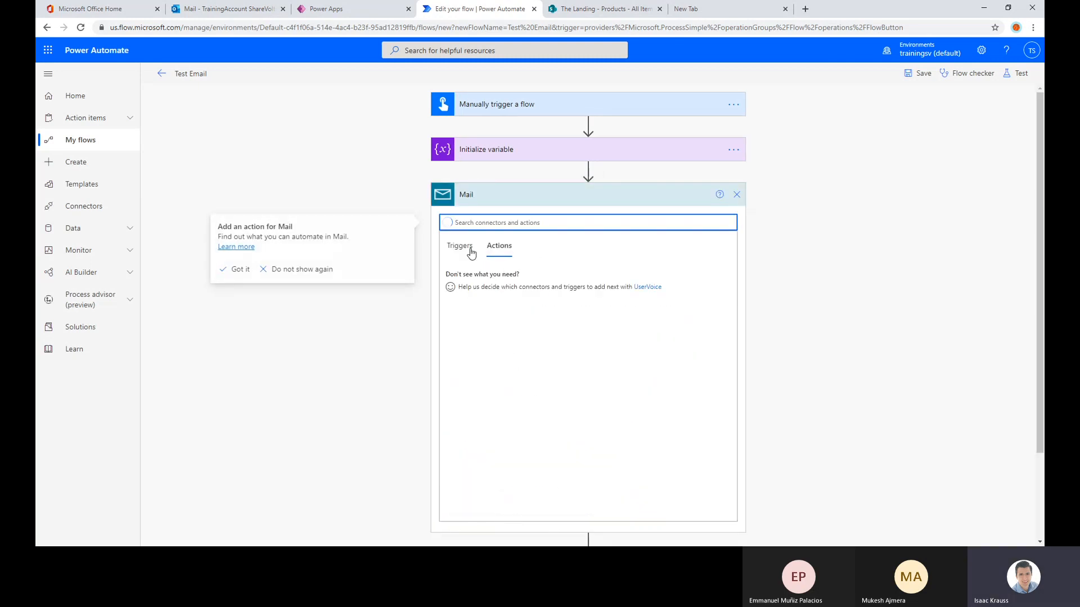
left_click(484, 279)
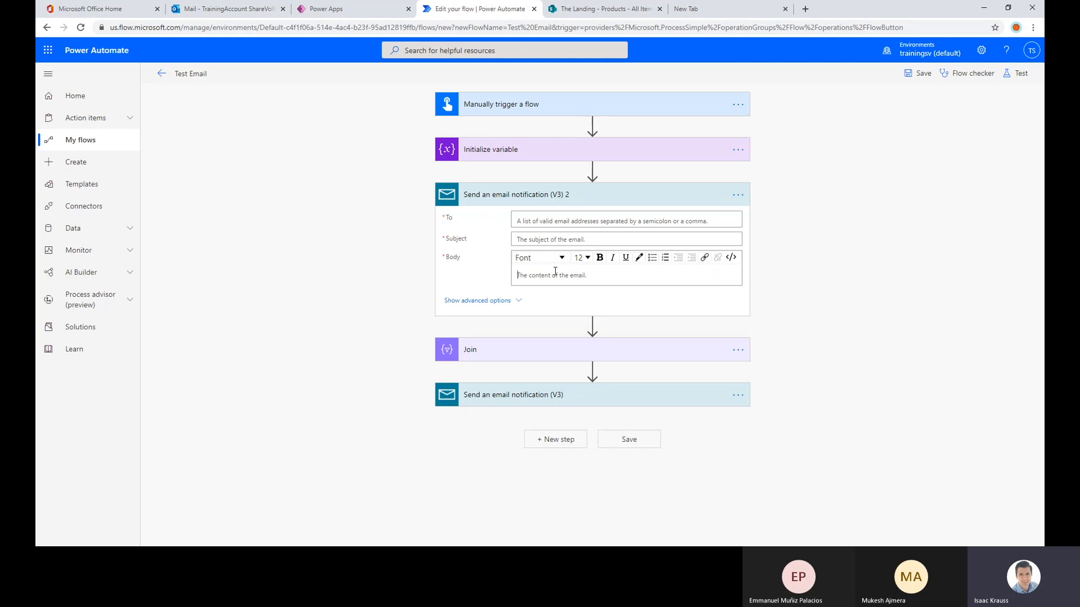
Examine the dynamic content available for the body of the Send an email notification (V3) 2 action
left_click(555, 272)
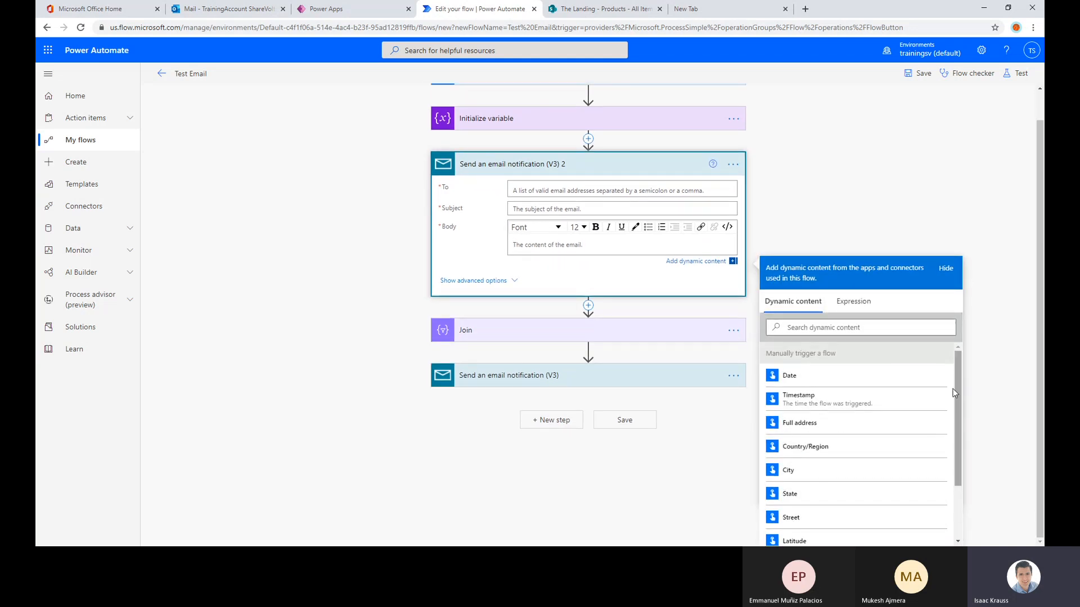
scroll(953, 392, "down", 2)
scroll(928, 391, "up", 4)
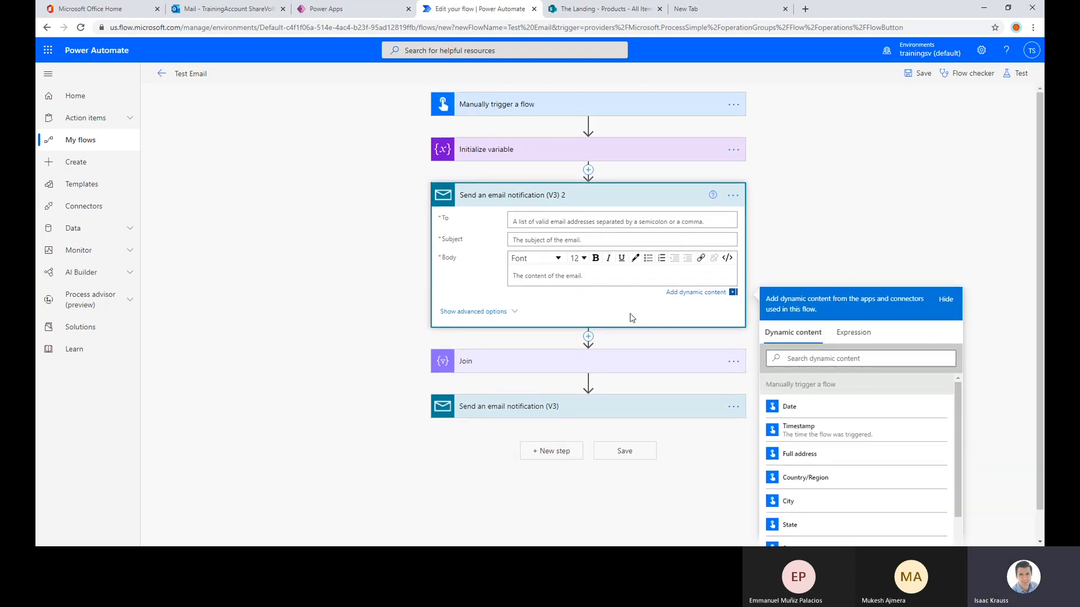
scroll(906, 405, "down", 2)
scroll(908, 407, "up", 2)
scroll(861, 447, "down", 2)
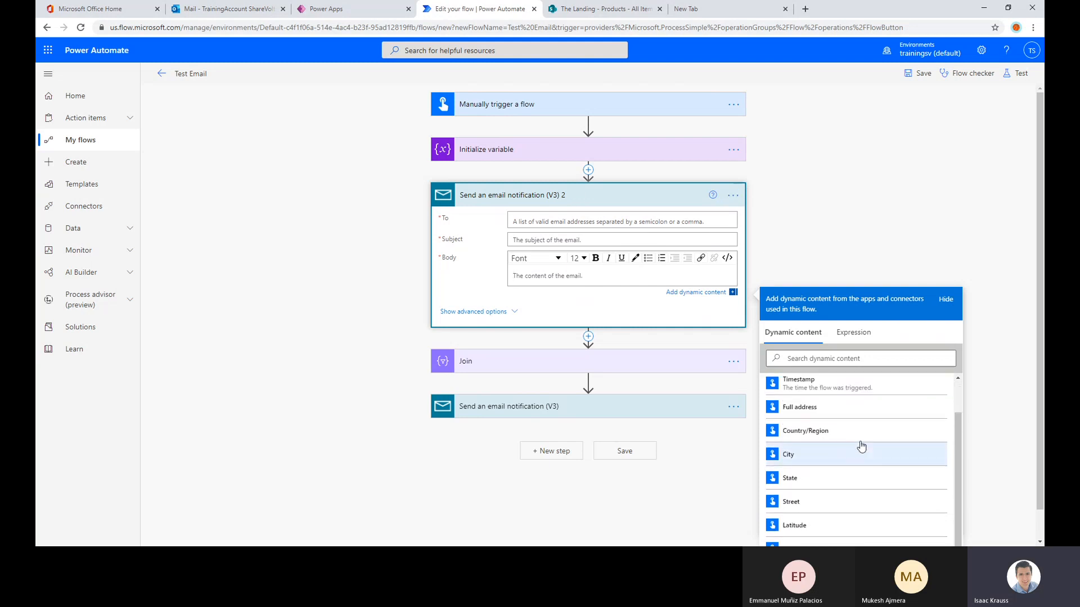
scroll(859, 439, "up", 2)
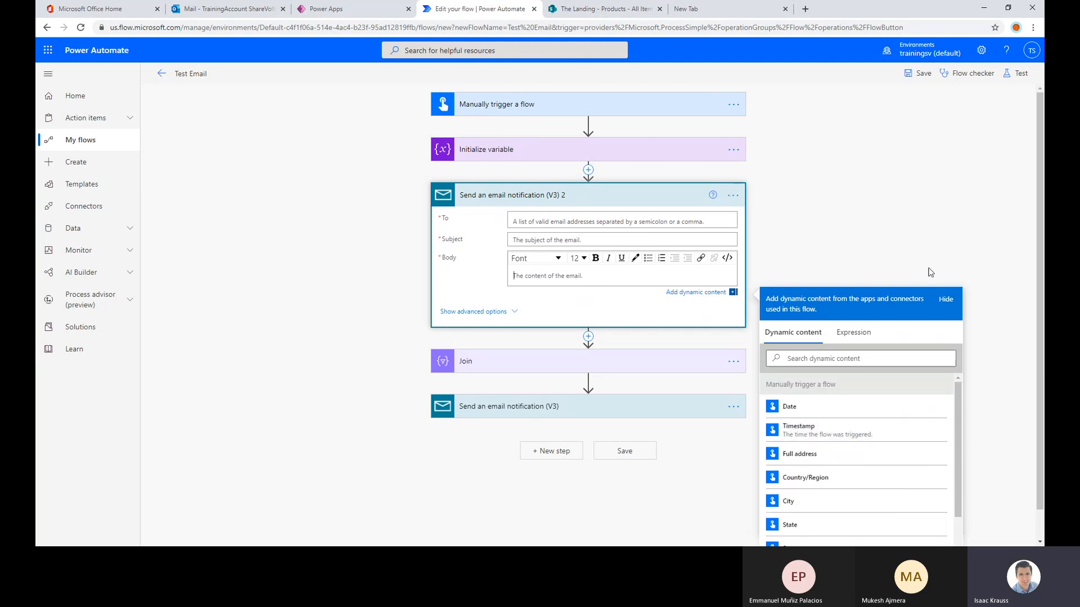
Delete the Send an email notification (V3) 2 action from the flow
left_click(733, 195)
left_click(780, 326)
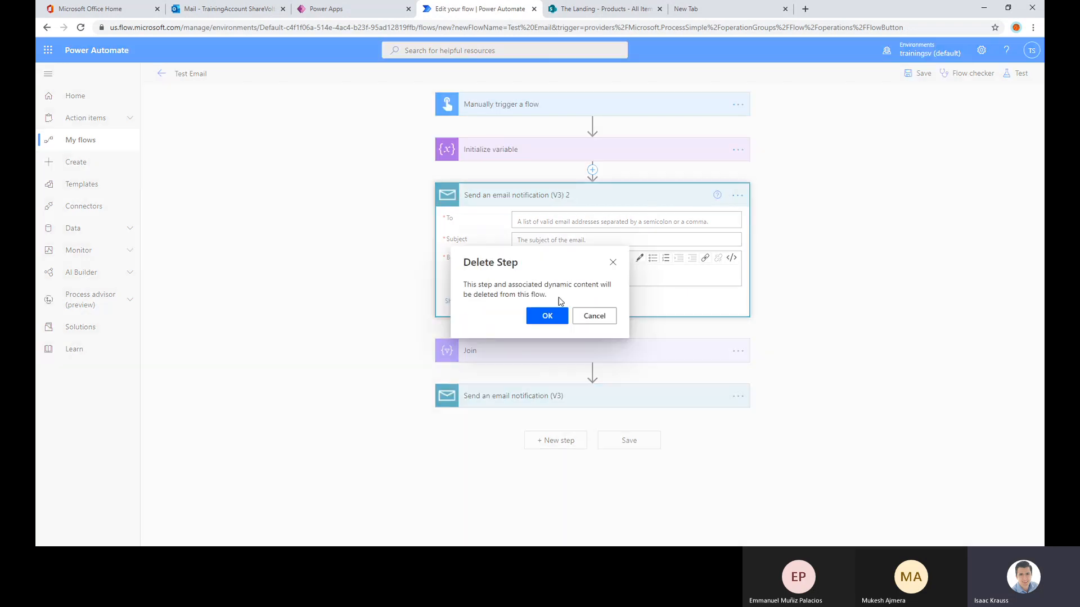
left_click(547, 316)
Insert an Apply to each loop between Initialize variable and Join, with varArray as its input
left_click(593, 171)
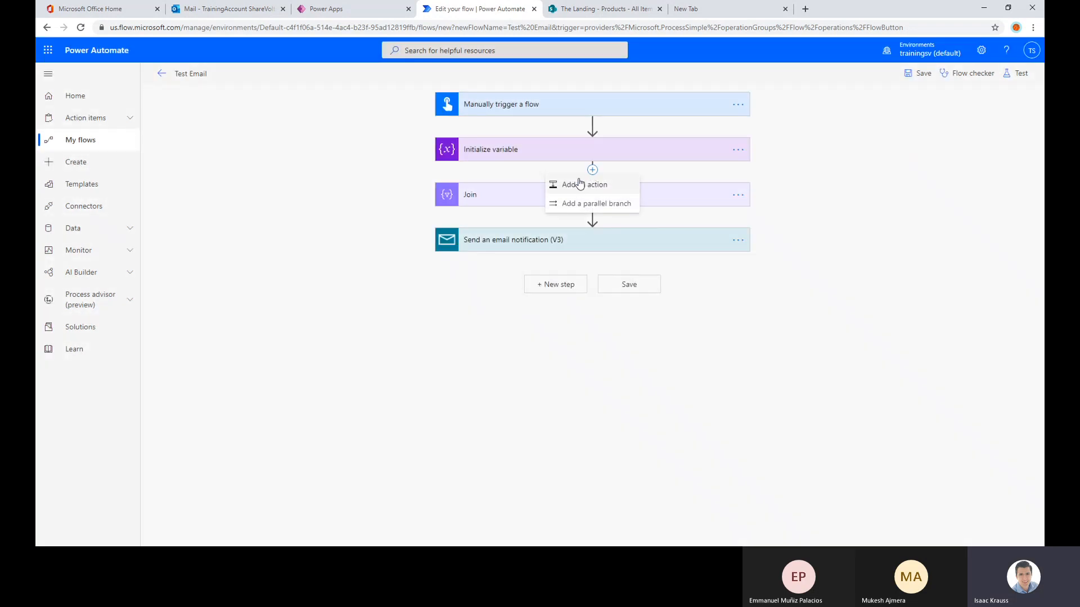
left_click(573, 185)
left_click(457, 272)
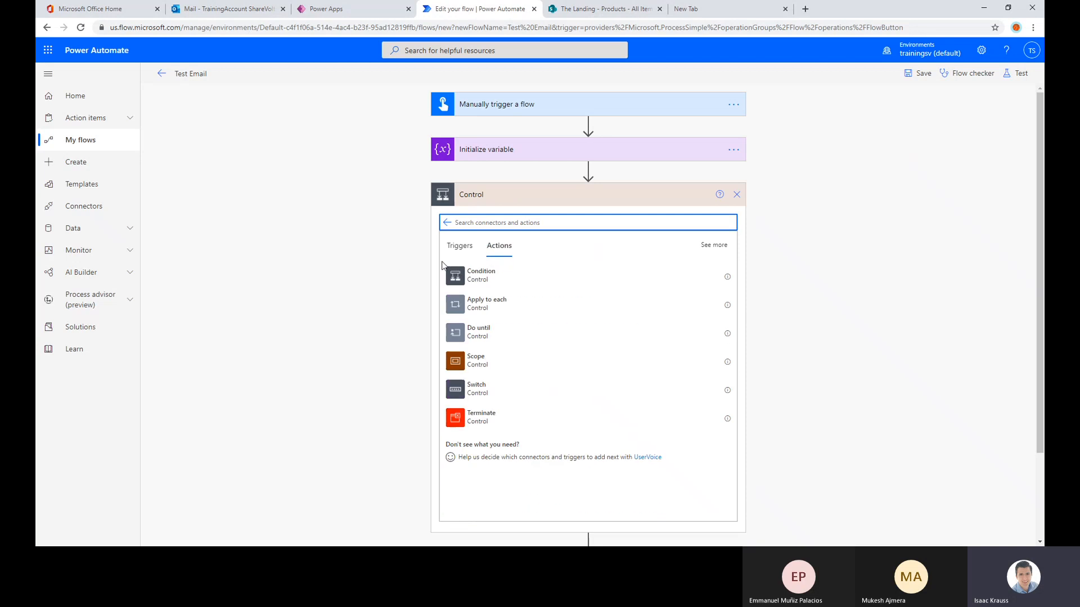
left_click(491, 304)
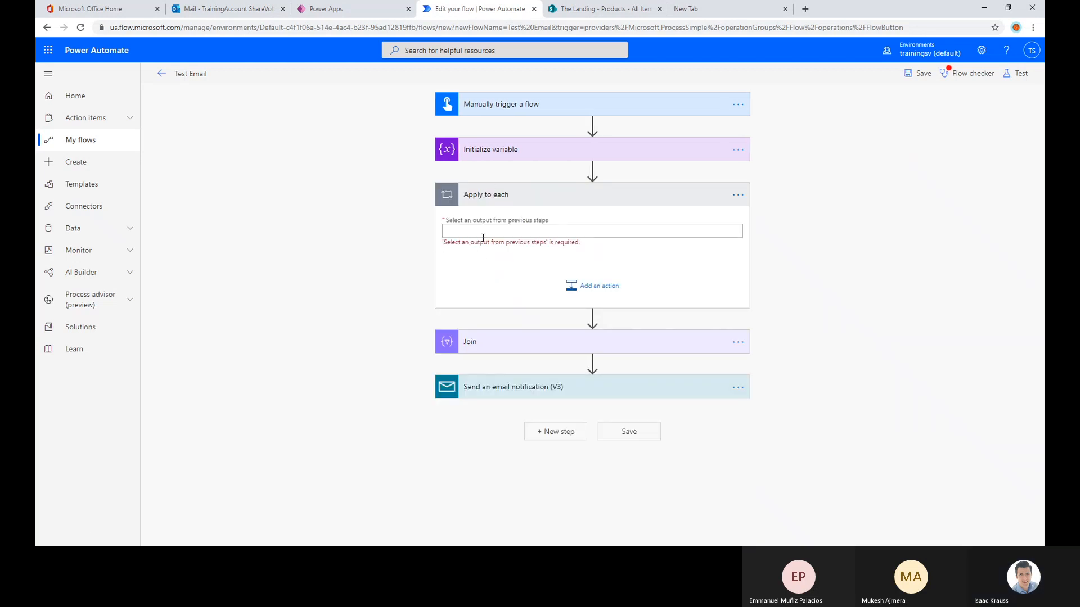
left_click(601, 232)
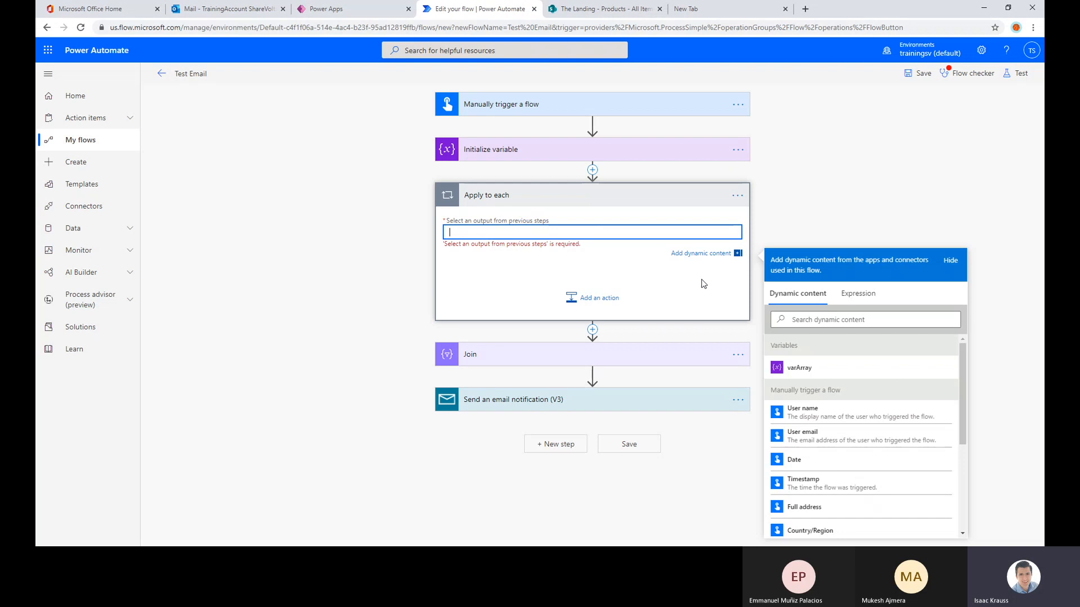
left_click(802, 367)
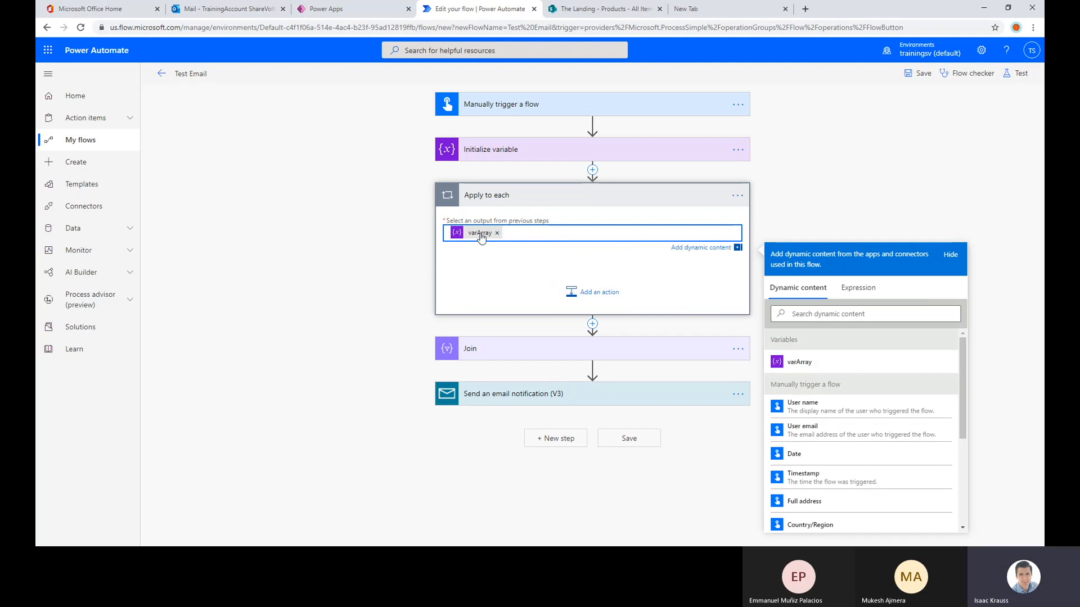
Add a Mail action, Send an email notification (V3), inside the Apply to each loop with Current item as its body
left_click(604, 292)
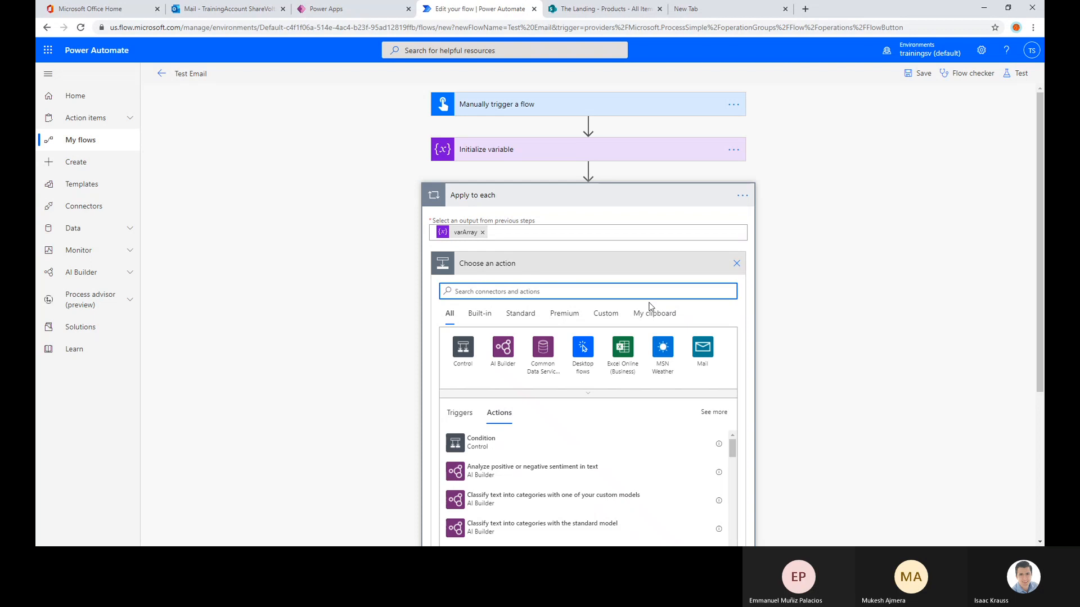
left_click(707, 353)
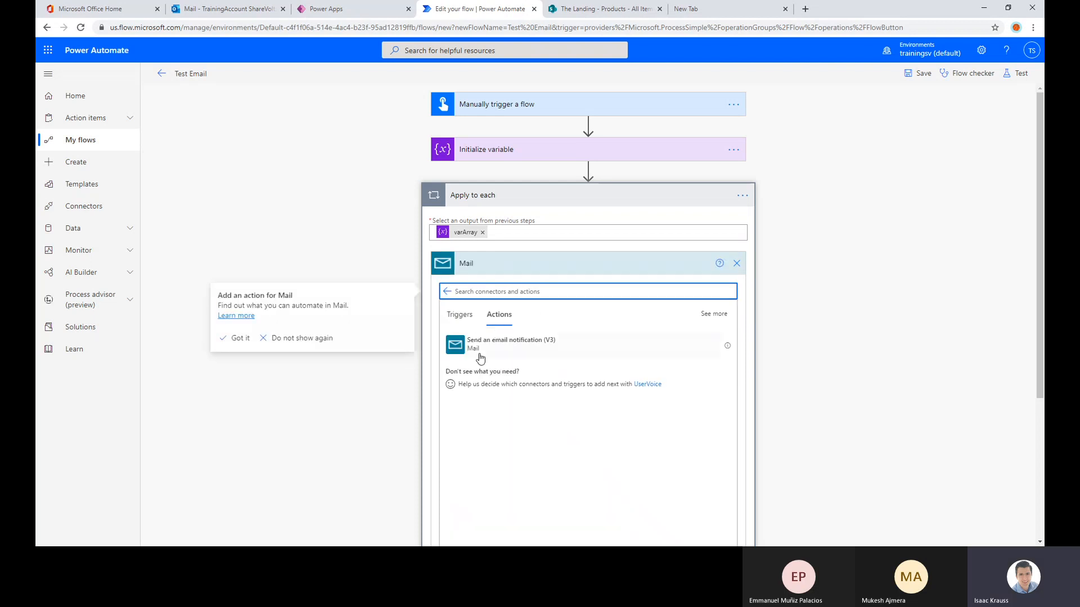
left_click(485, 342)
left_click(549, 349)
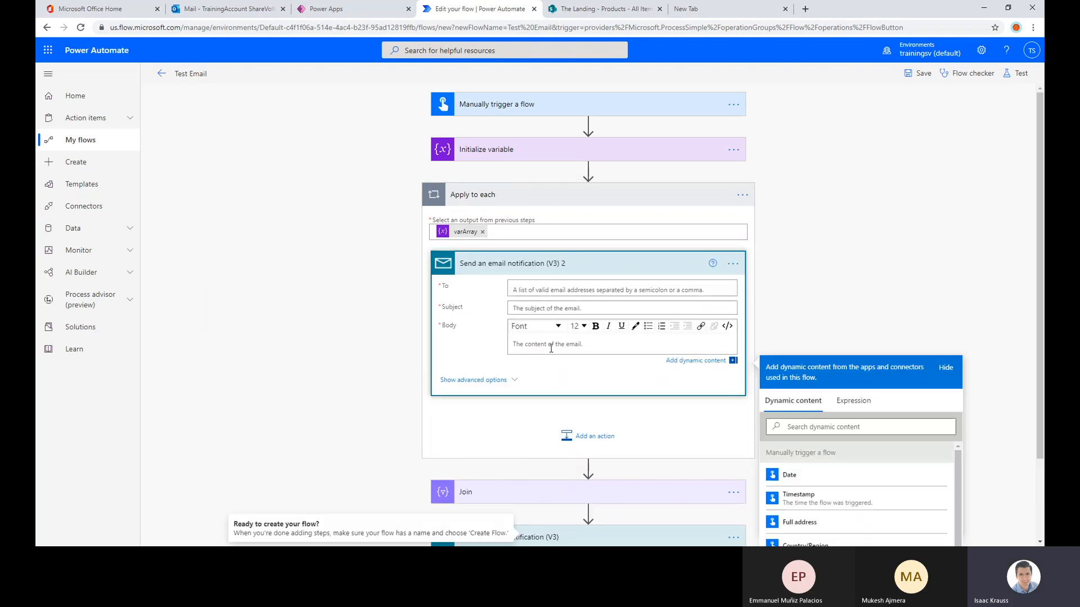
scroll(871, 393, "down", 5)
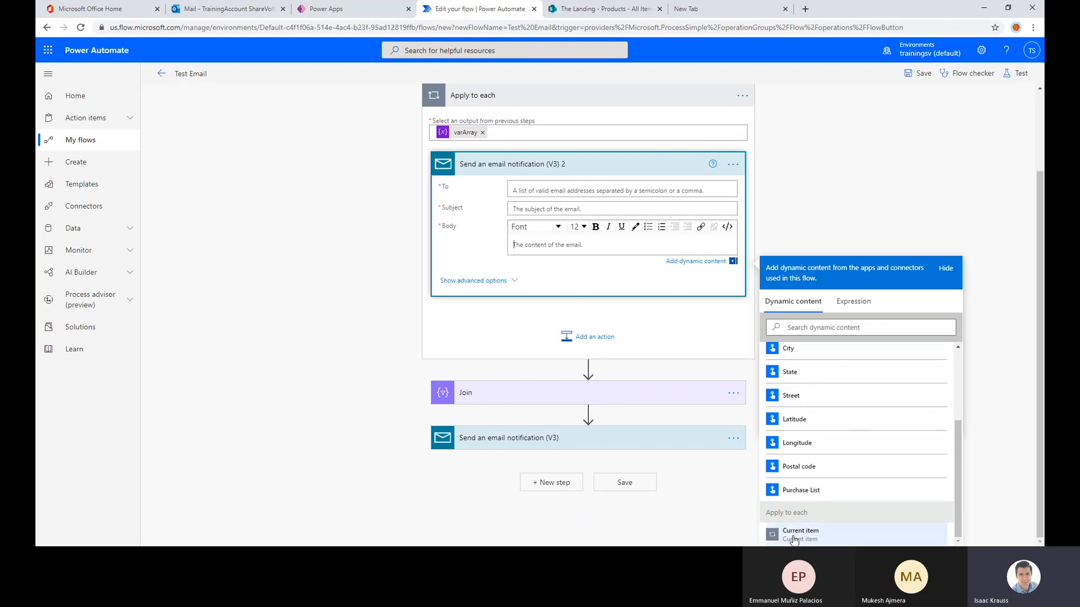
left_click(837, 535)
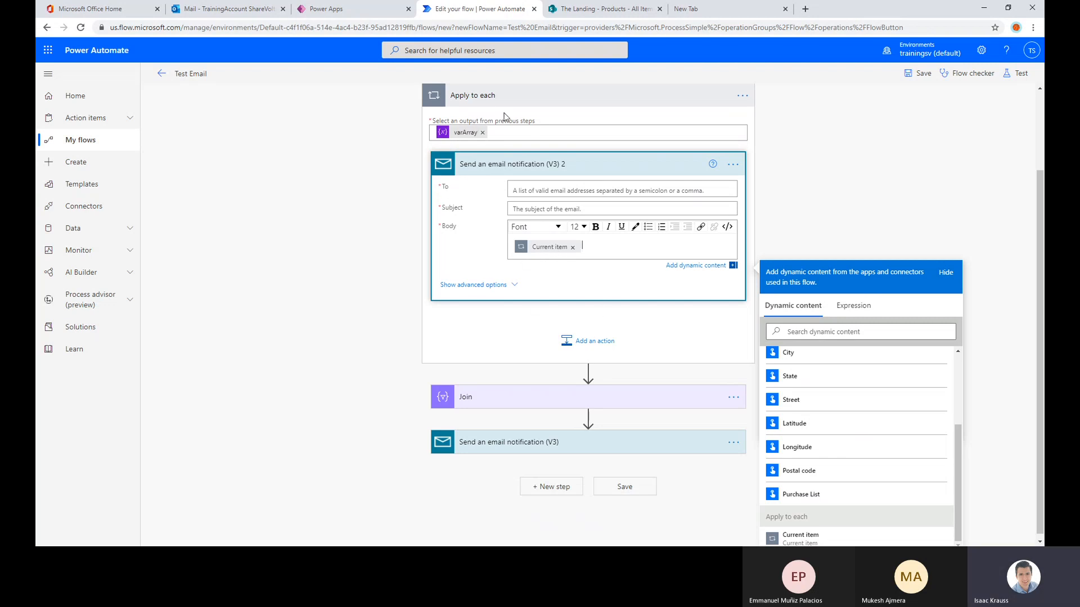
Address the loop's email to the training admin account and set its subject to "test"
left_click(546, 195)
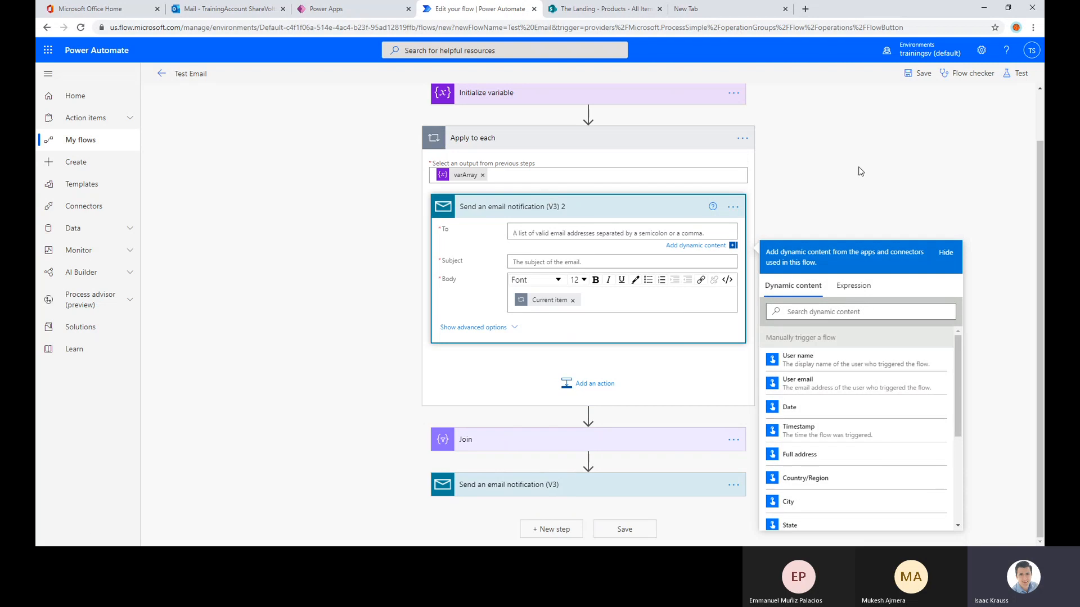
type("admin")
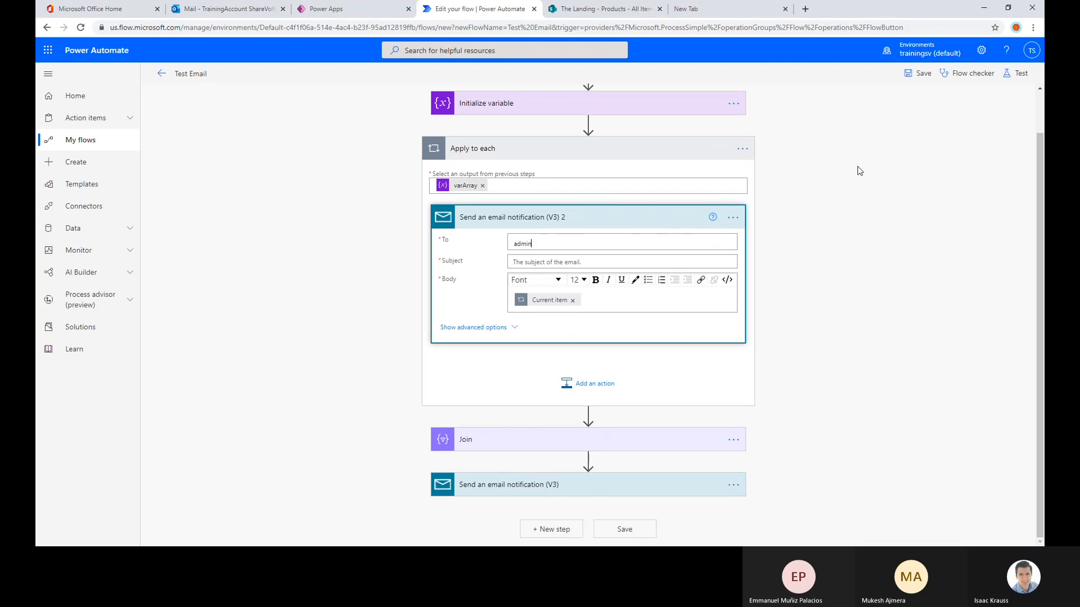
left_click(536, 264)
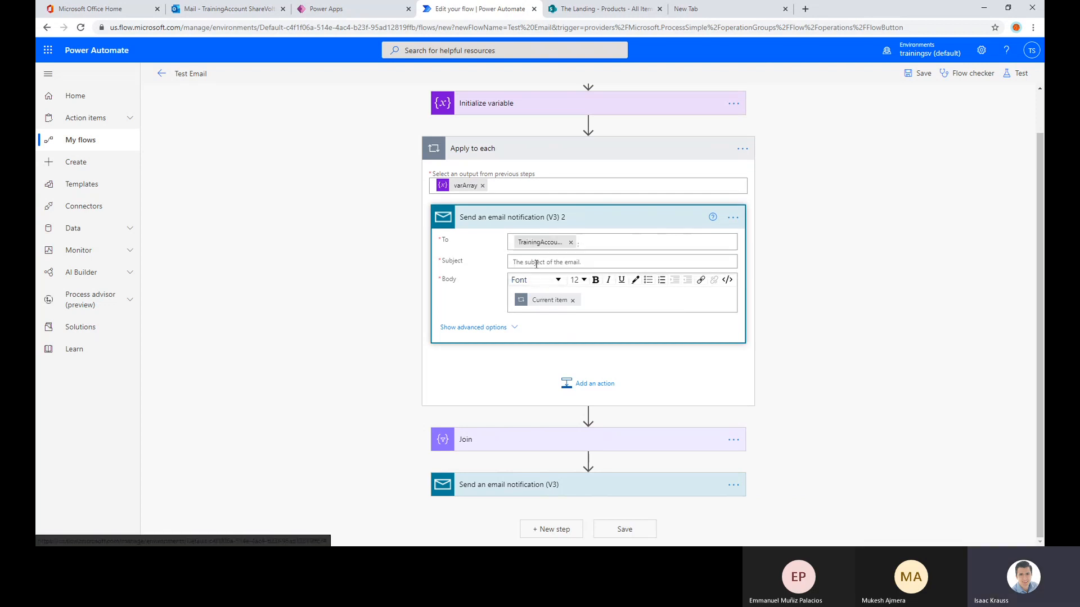
left_click(536, 263)
type("test")
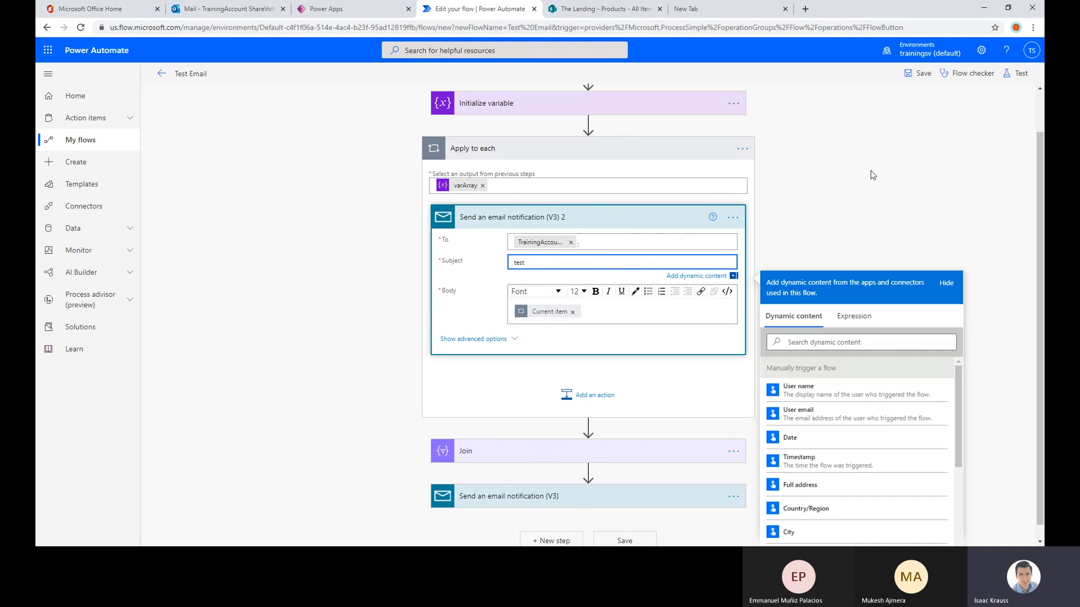
Save the flow and test it automatically with a recently used trigger
left_click(916, 73)
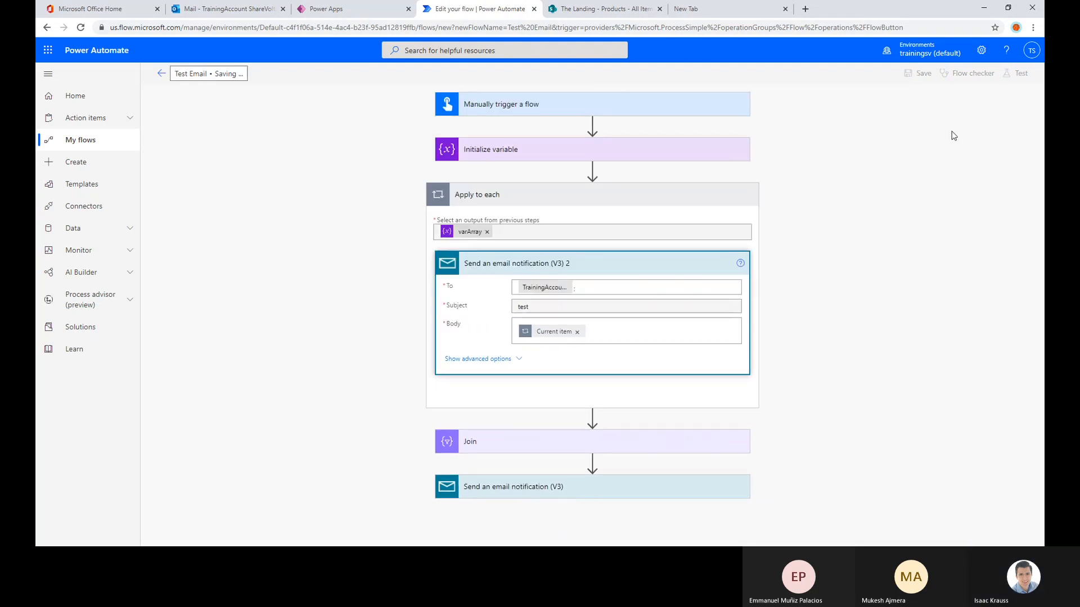
left_click(1017, 73)
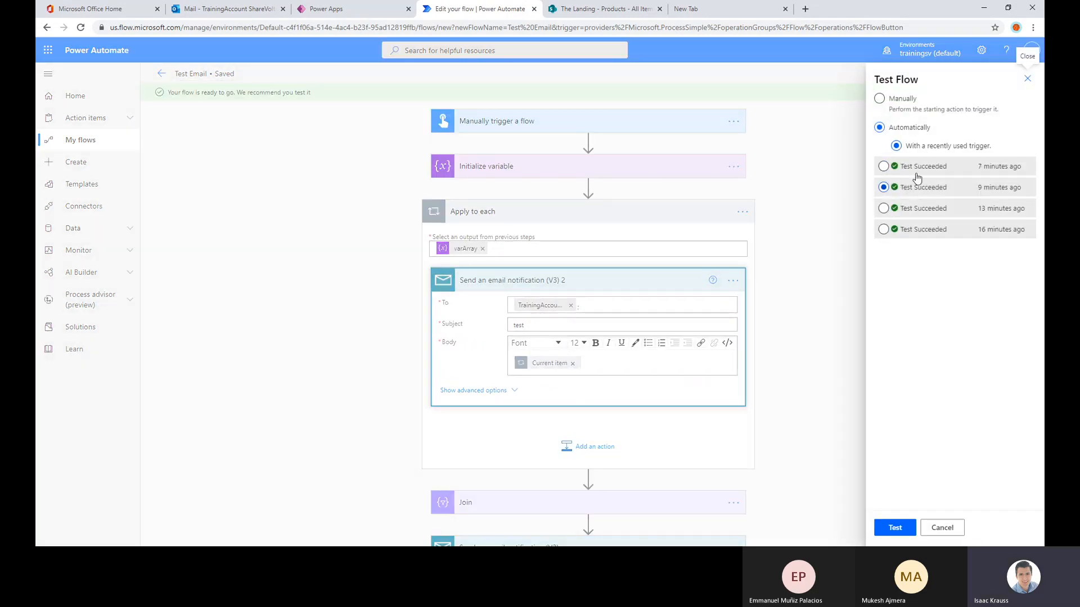
left_click(894, 527)
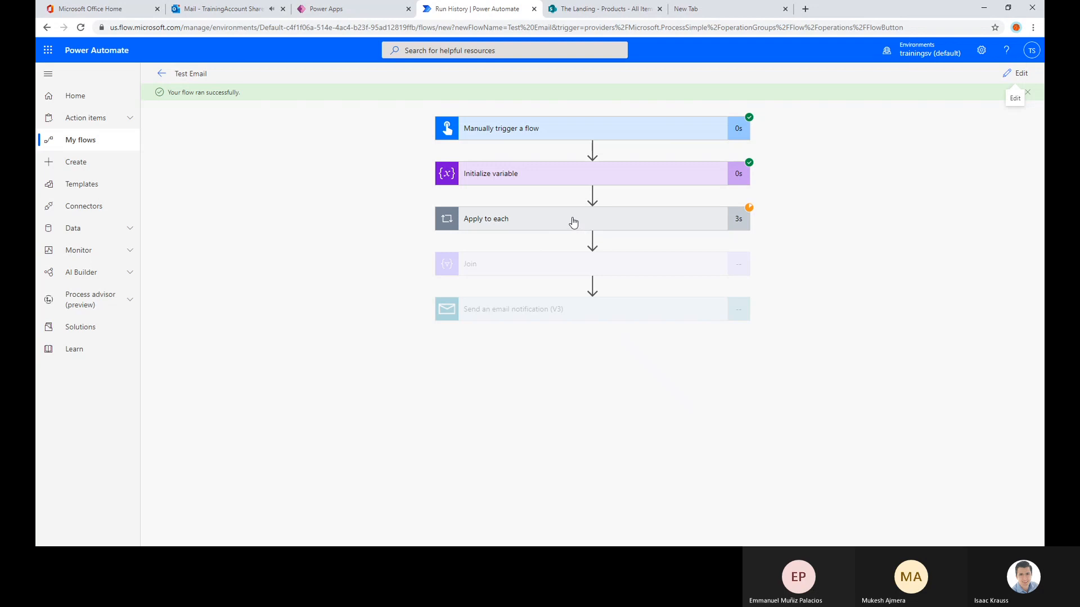
Switch to the Outlook inbox and read the newly received "test" emails and the latest "test email" message to compare their bodies
left_click(211, 10)
left_click(197, 296)
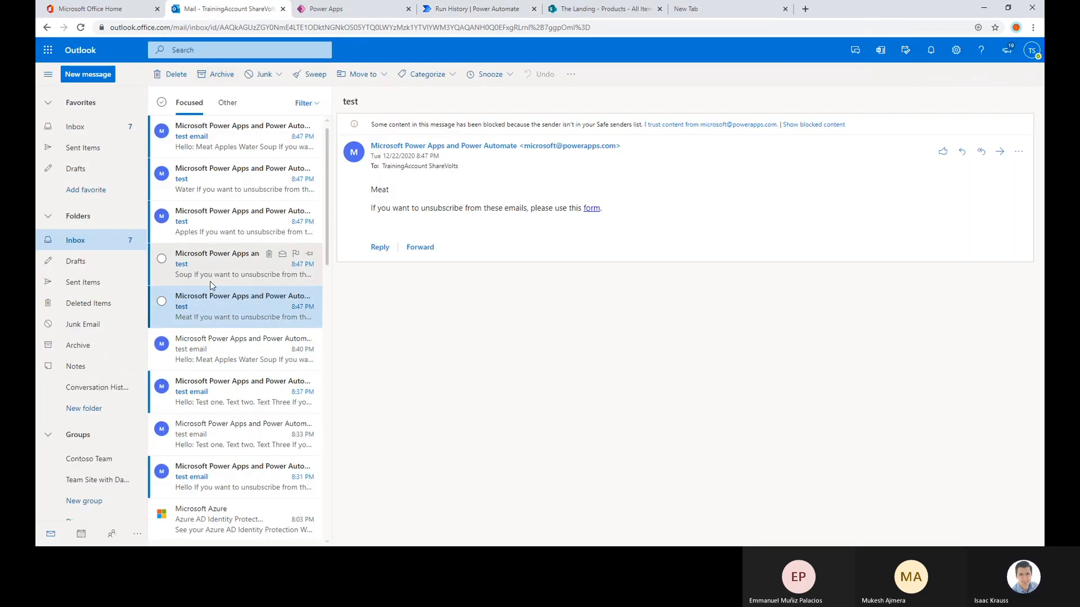
left_click_drag(391, 190, 369, 190)
left_click(245, 265)
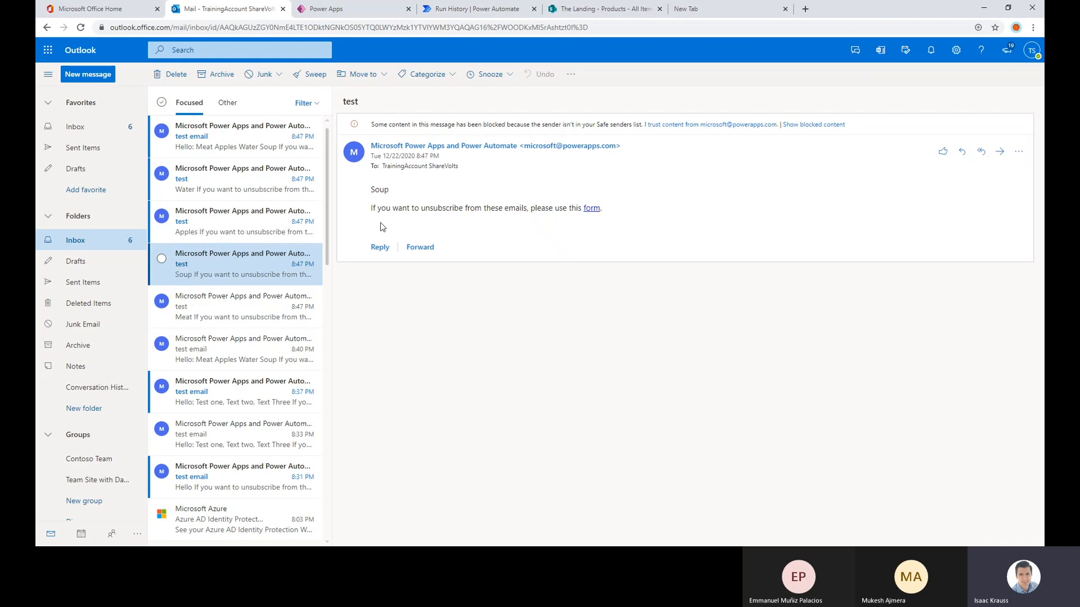
left_click(205, 230)
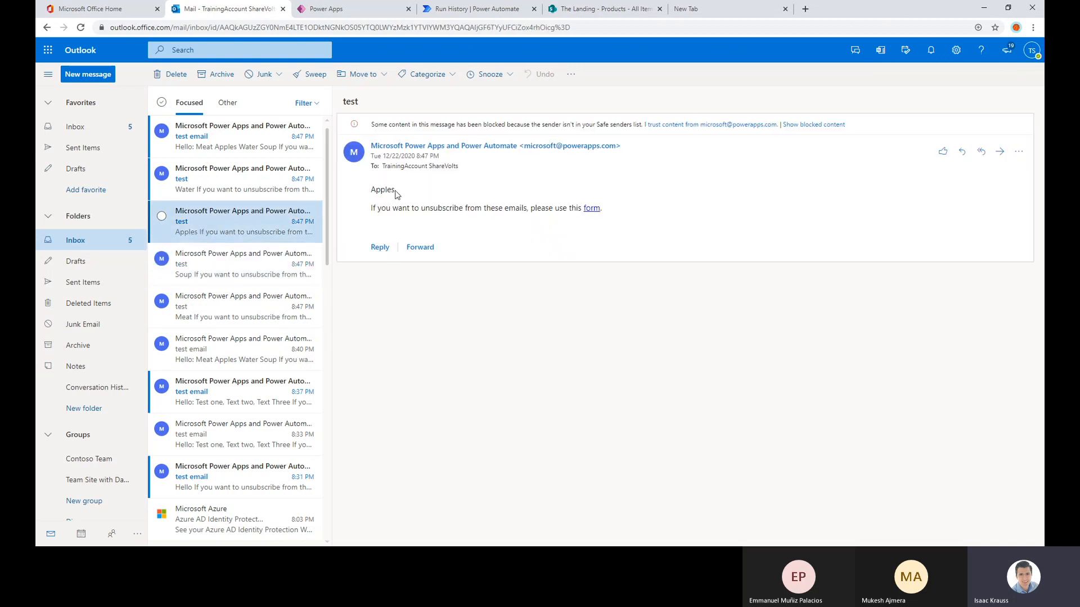
left_click_drag(395, 191, 368, 191)
left_click(220, 190)
double_click(389, 190)
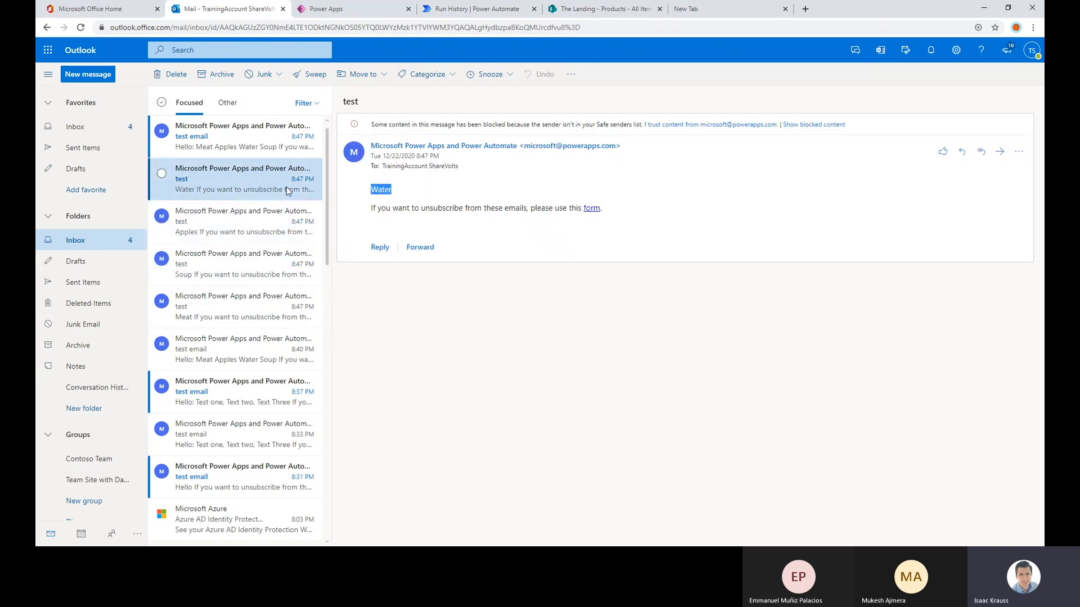
left_click(236, 138)
left_click_drag(411, 251, 372, 189)
left_click(426, 221)
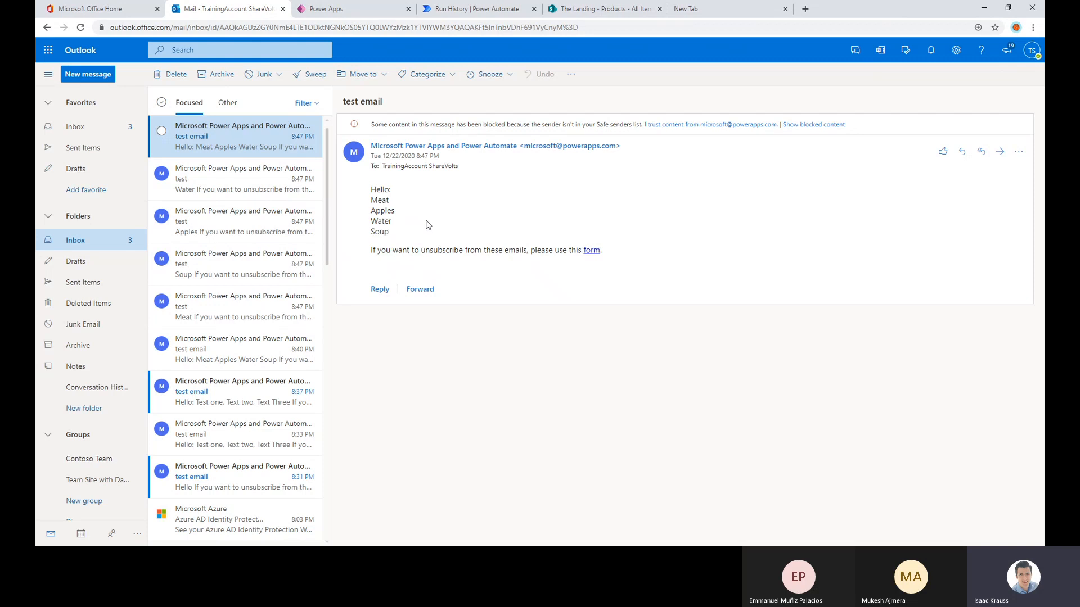
Return to the Power Automate run history and inspect the inputs and outputs of the email sent in the first Apply to each iteration
left_click(443, 10)
left_click(517, 218)
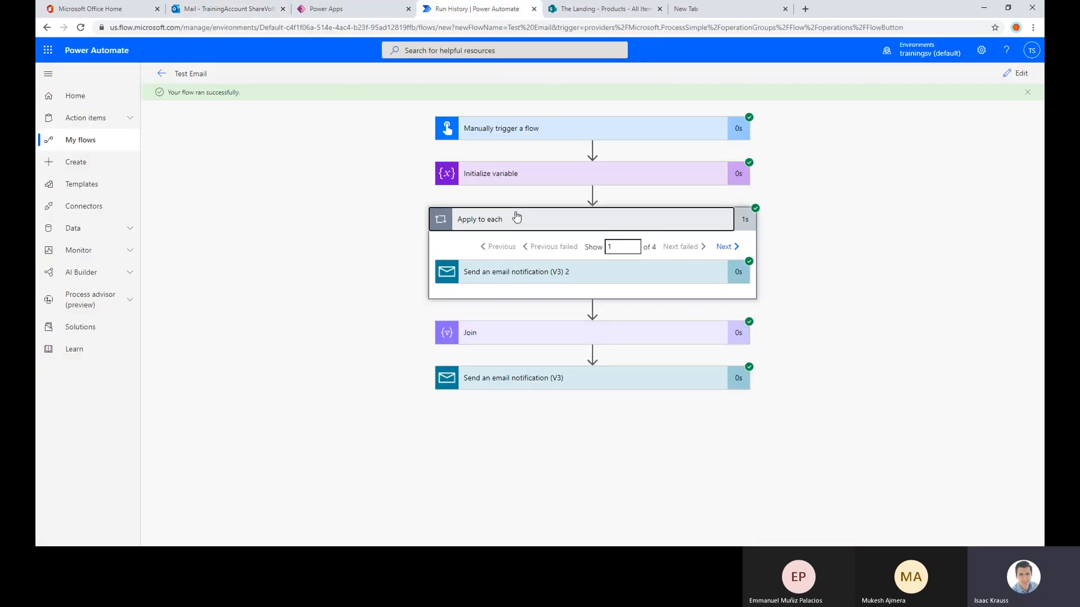
left_click(652, 280)
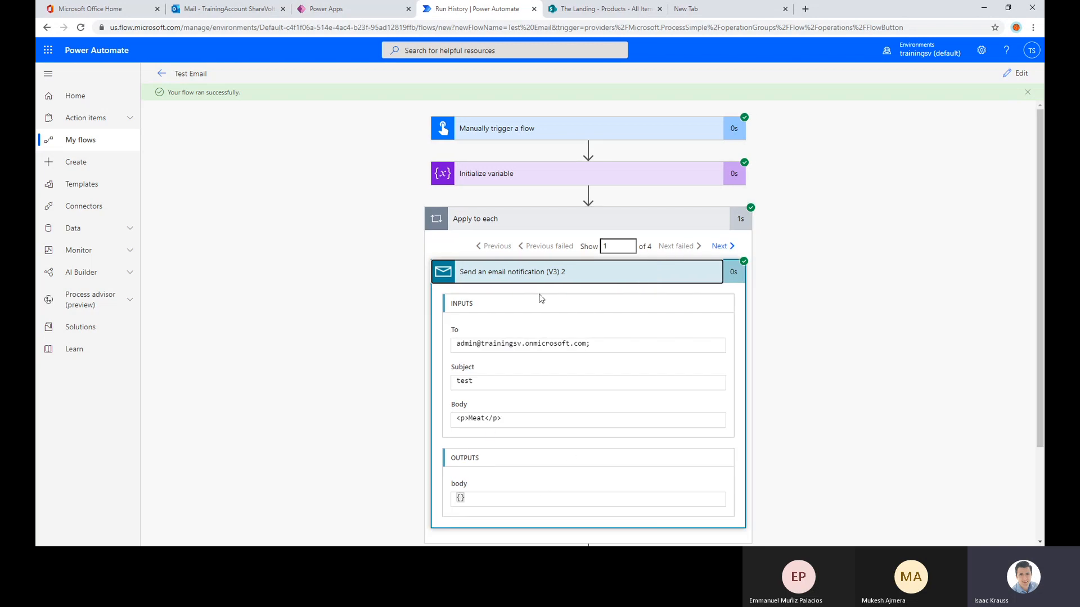
left_click(636, 276)
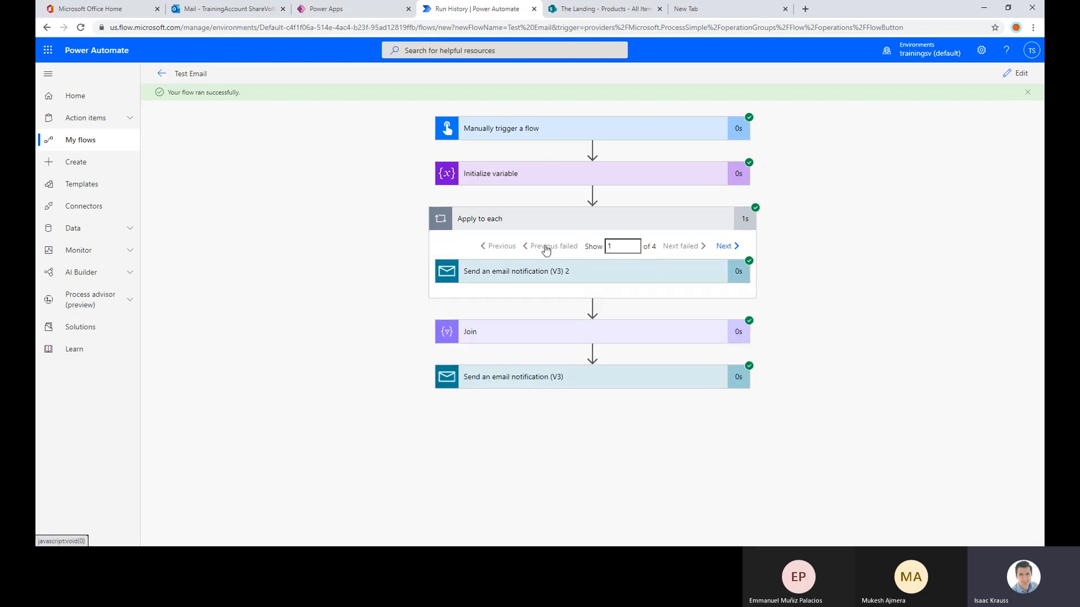
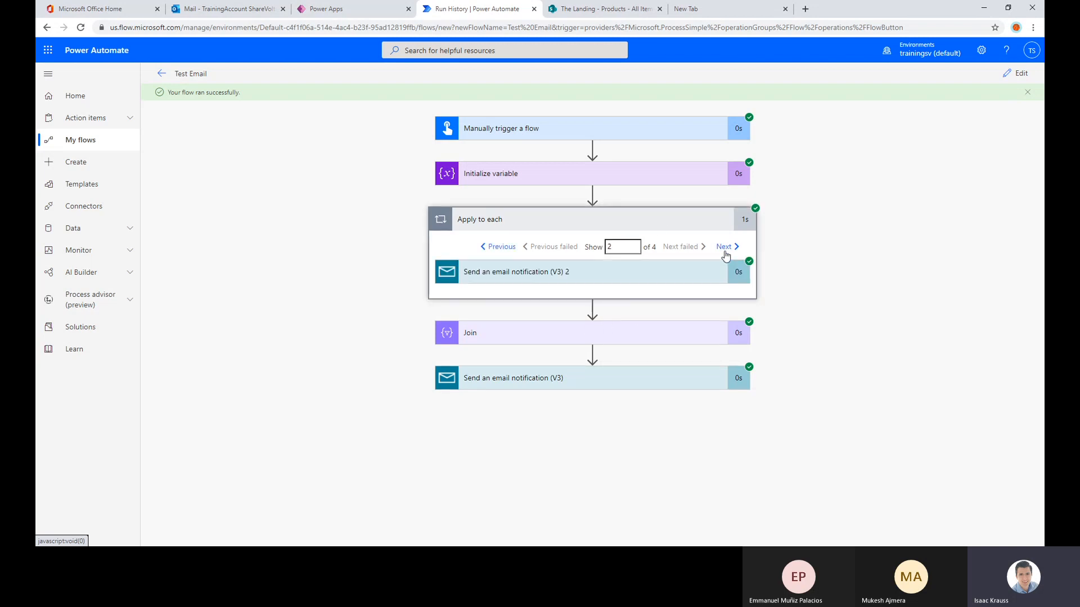
Inspect the body of the email sent in the second, third and fourth Apply to each iterations
left_click(641, 272)
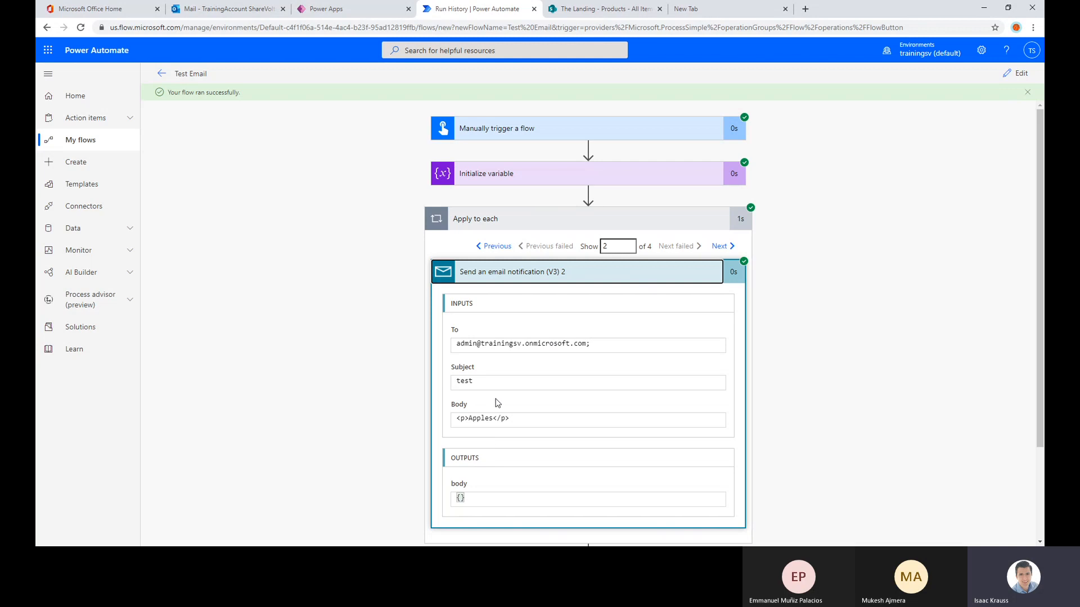
triple_click(514, 417)
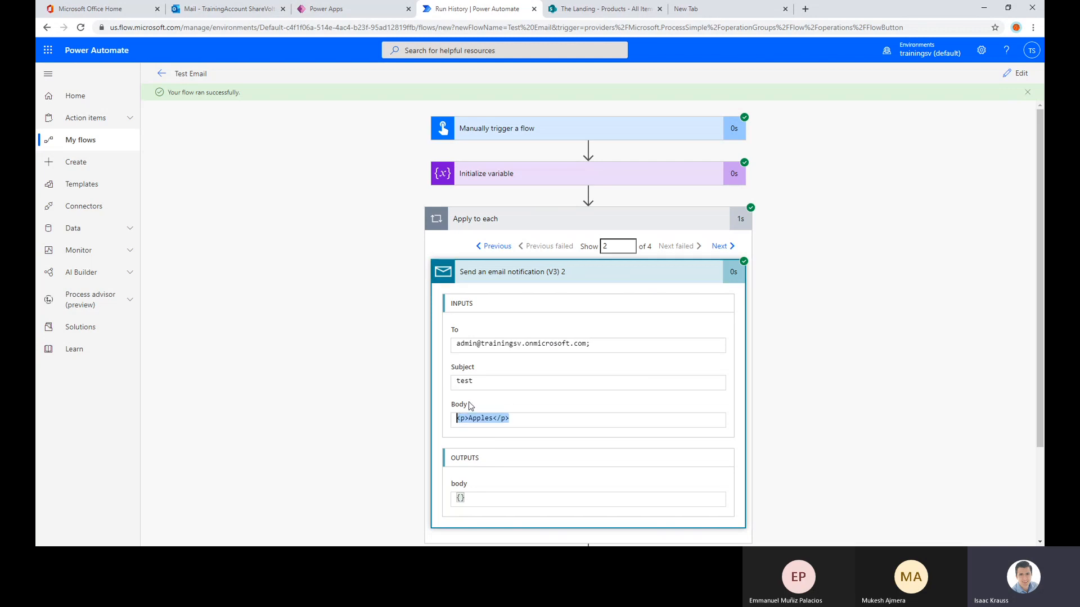
left_click(720, 249)
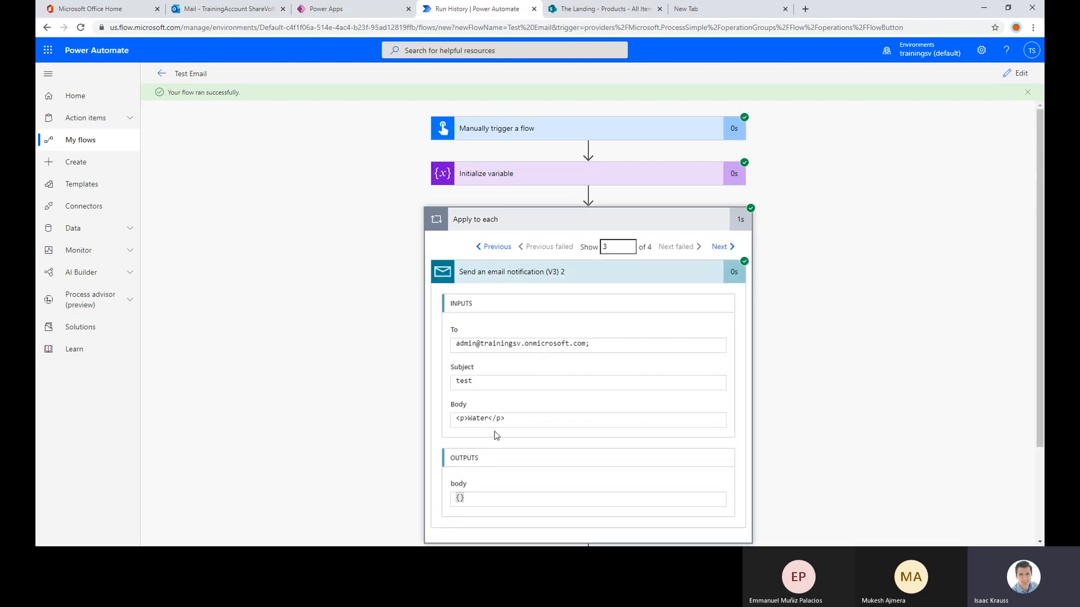
left_click_drag(505, 419, 450, 419)
left_click(720, 247)
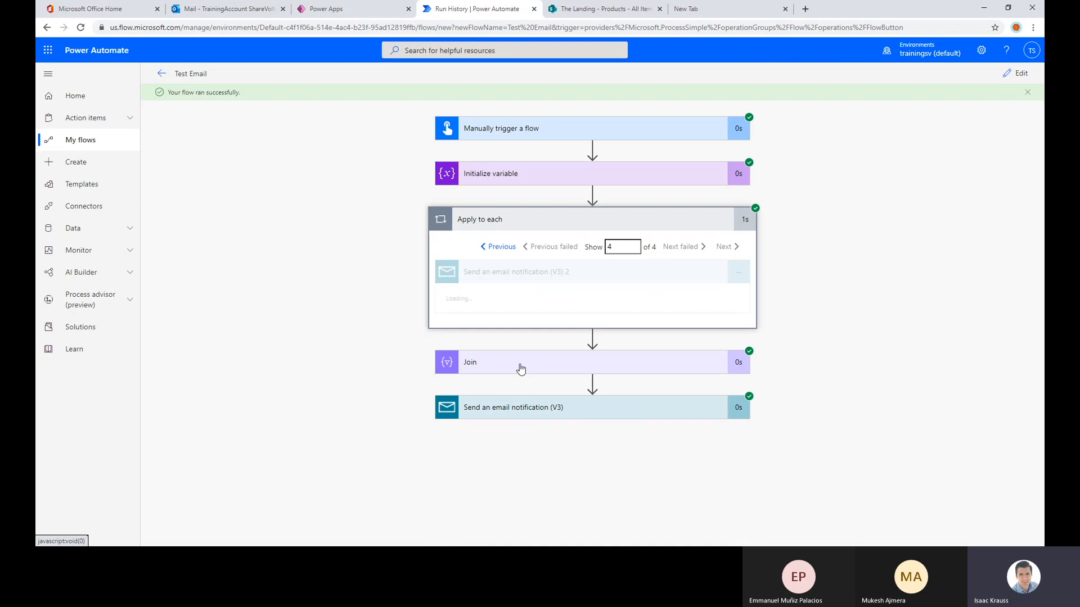
left_click_drag(509, 424, 430, 414)
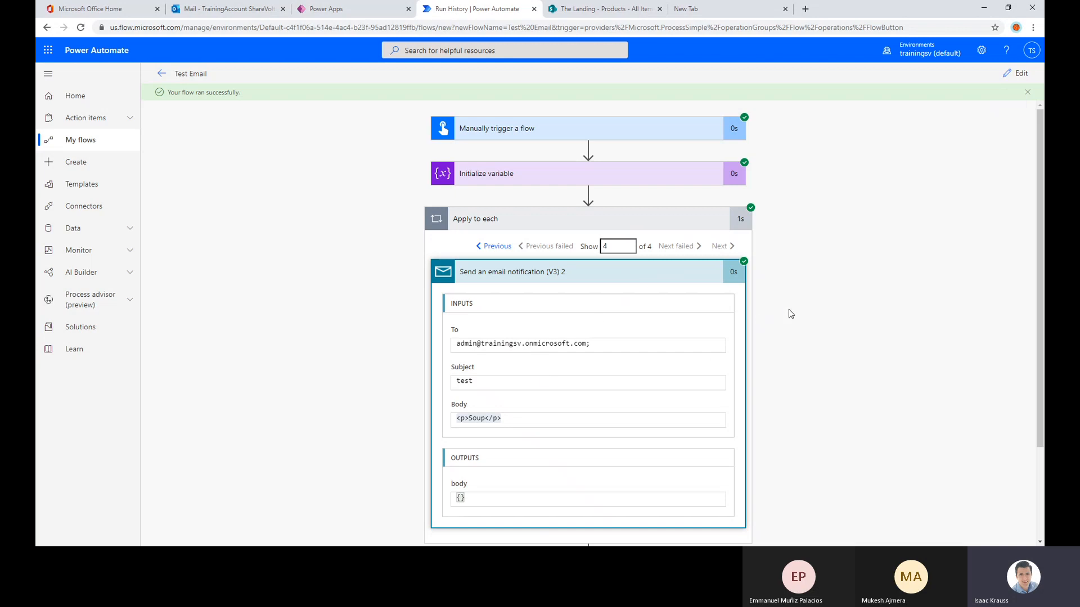
Reopen the flow for editing and delete the Send an email notification (V3) 2 action from the Apply to each loop
left_click(1016, 73)
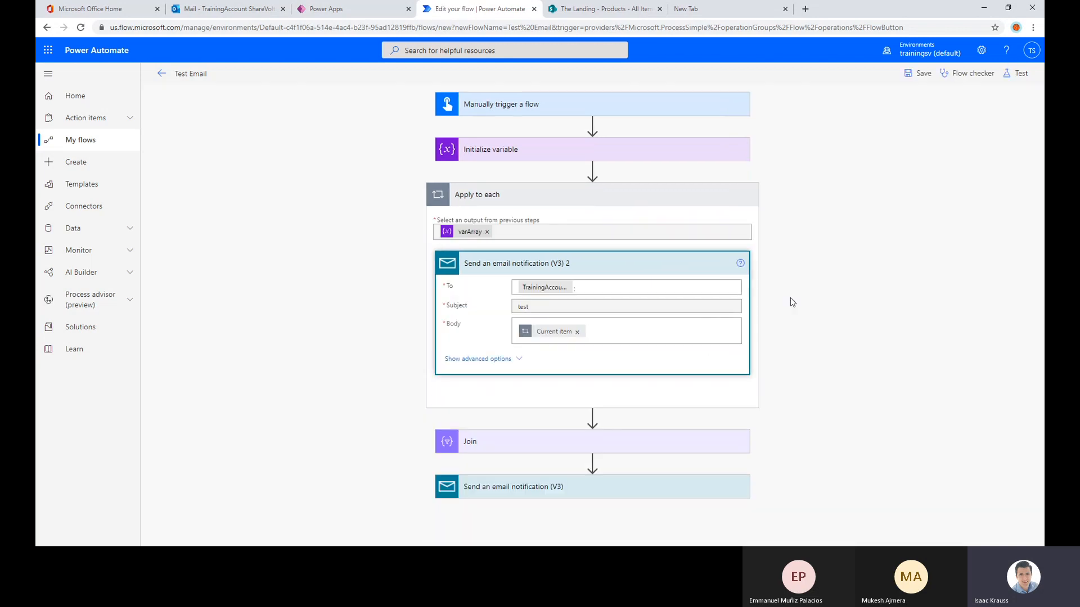
left_click(733, 263)
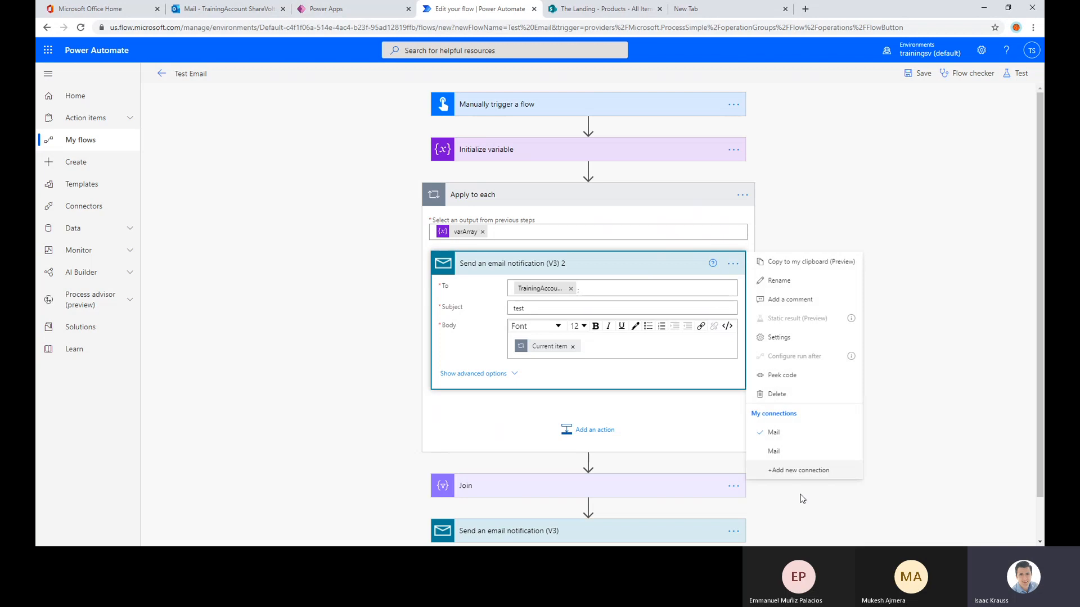
key("Escape")
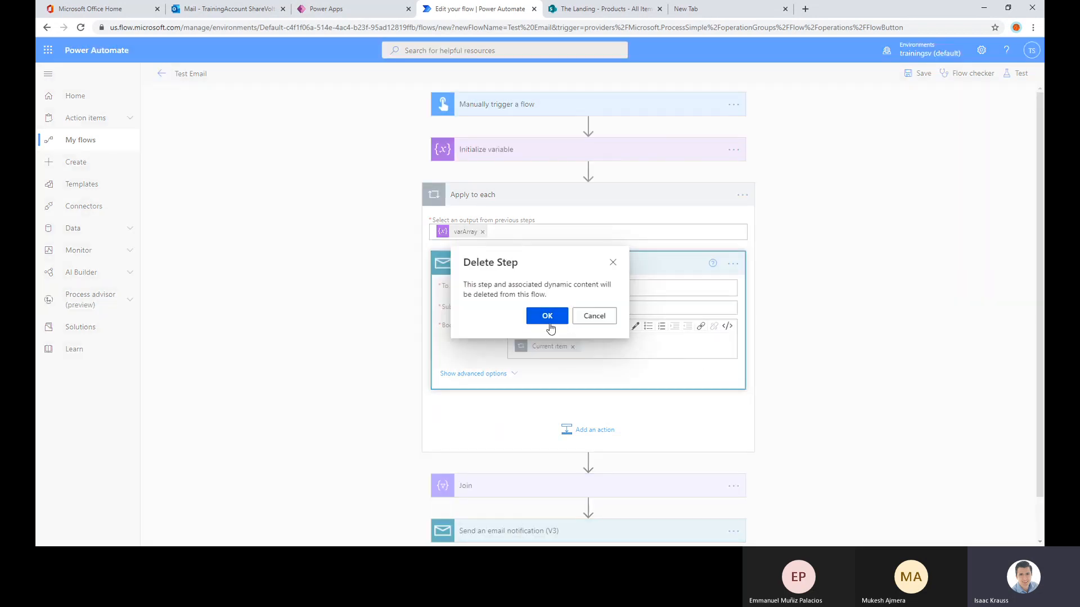
left_click(549, 314)
Add a SharePoint Get item action inside the Apply to each loop
left_click(590, 275)
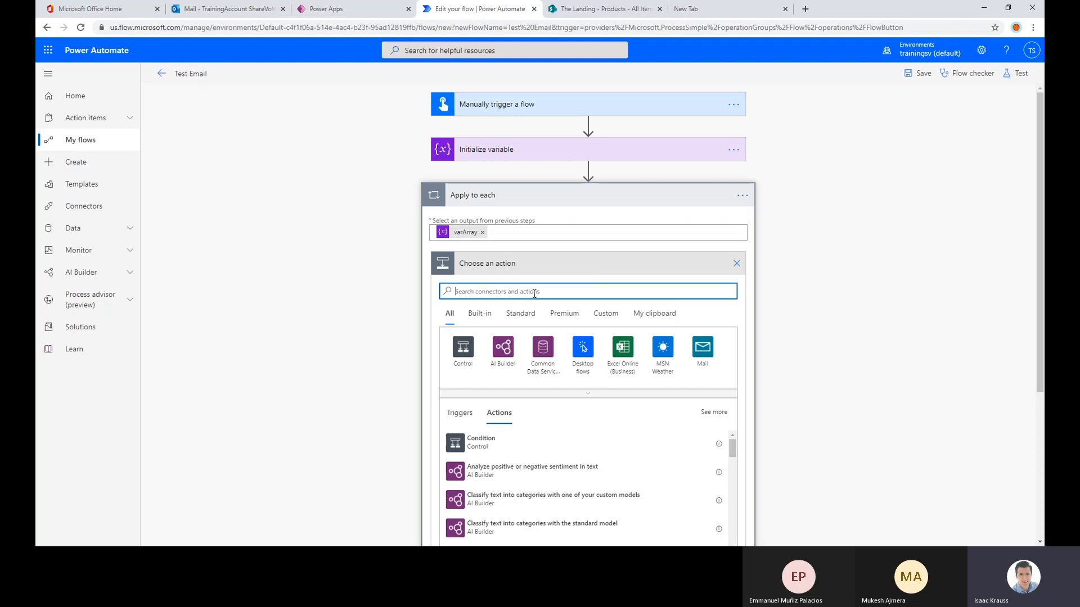
type("get")
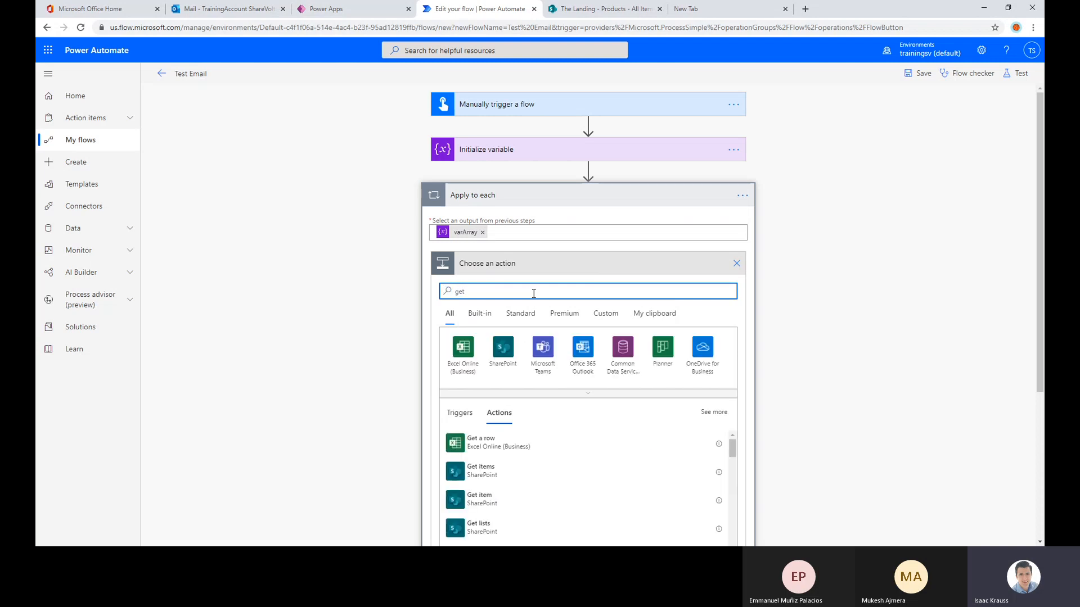
scroll(532, 315, "down", 1)
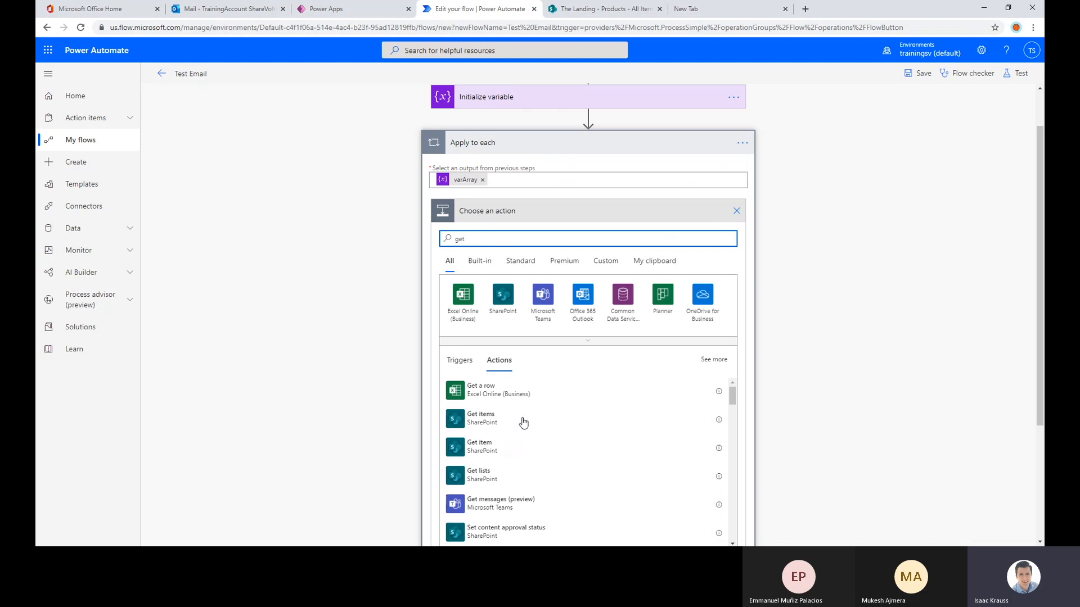
scroll(523, 414, "down", 2)
scroll(518, 477, "up", 2)
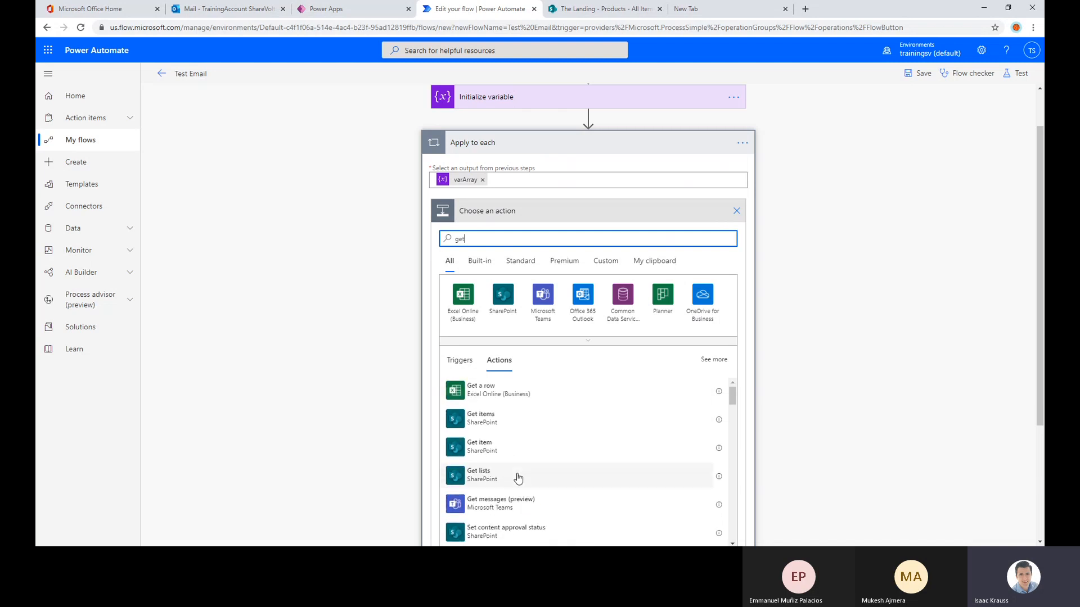
left_click(496, 450)
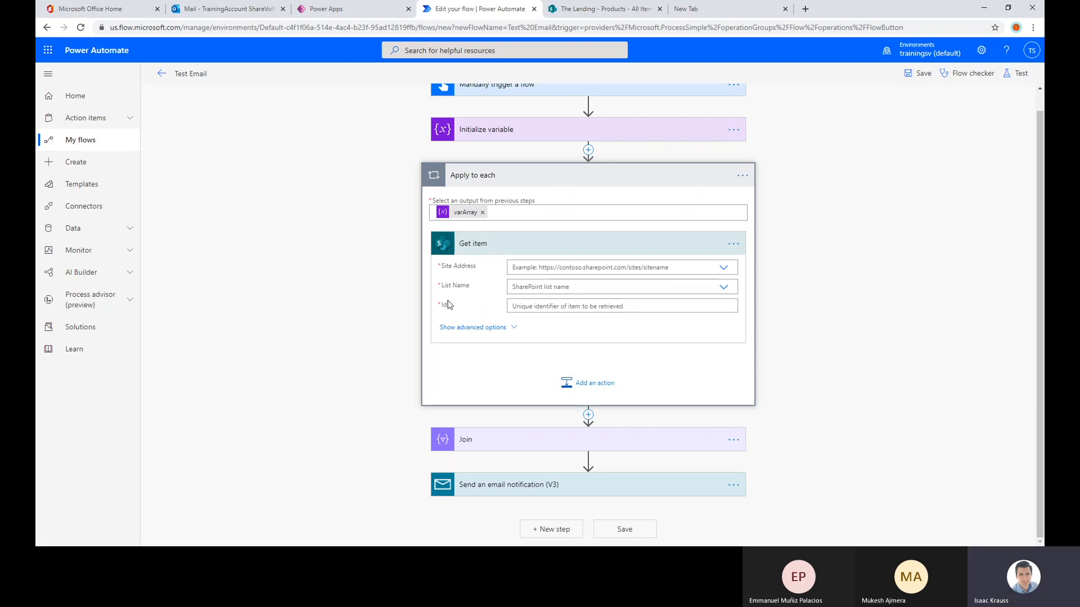
Point the Get item action to The Landing site and the Products list, with the loop's Current item as the Id
left_click(722, 269)
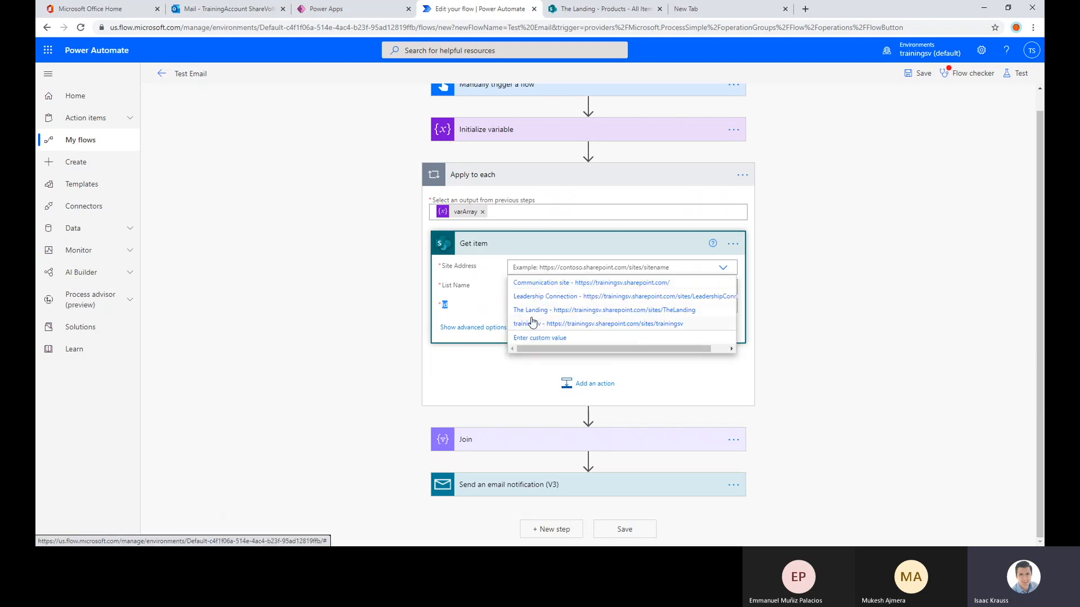
left_click(538, 311)
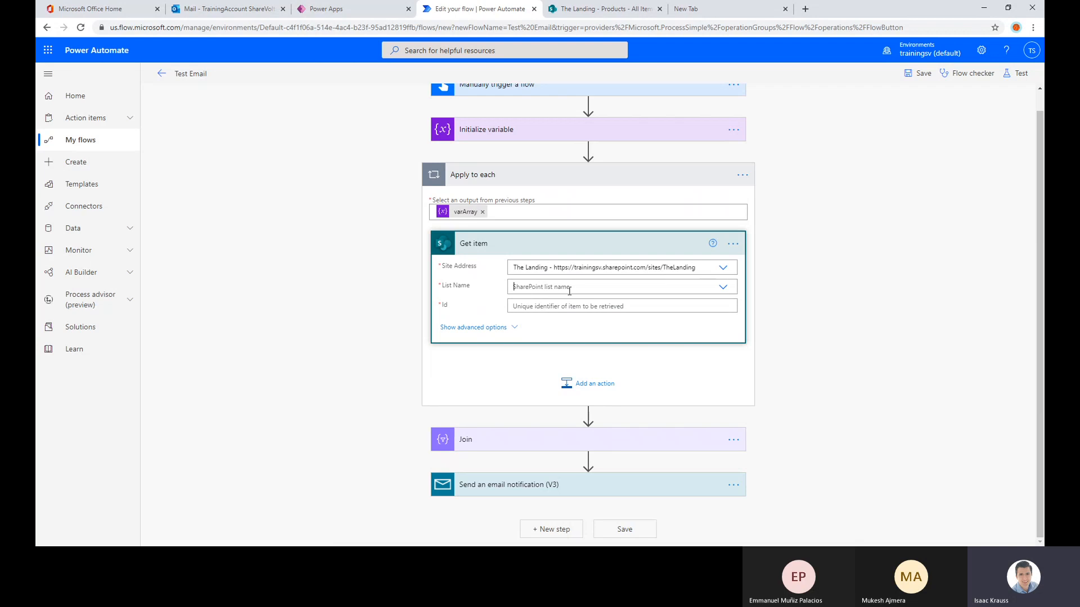
left_click(527, 303)
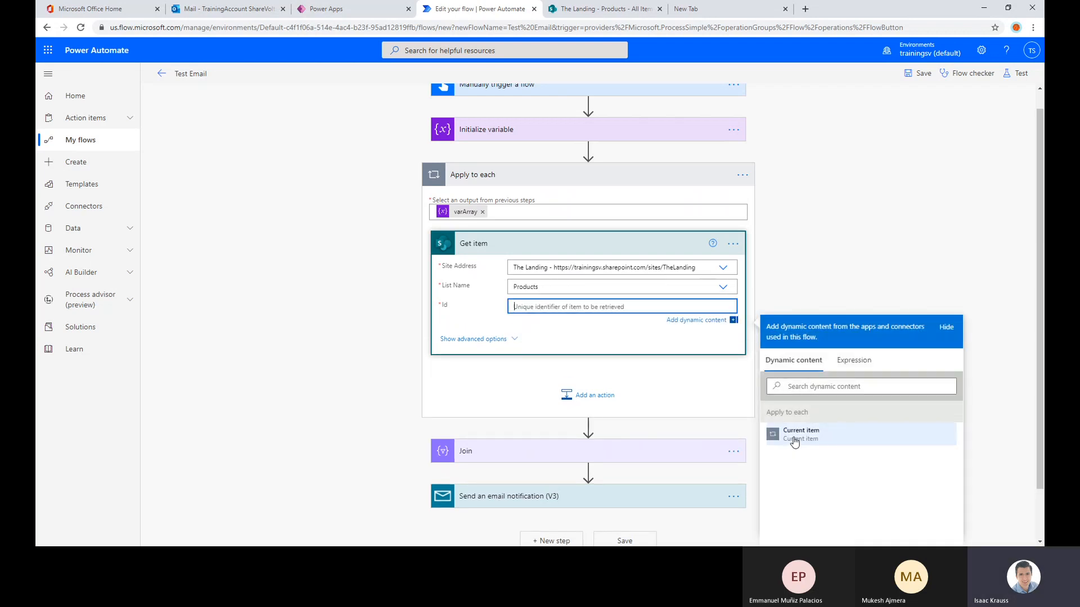
left_click(816, 439)
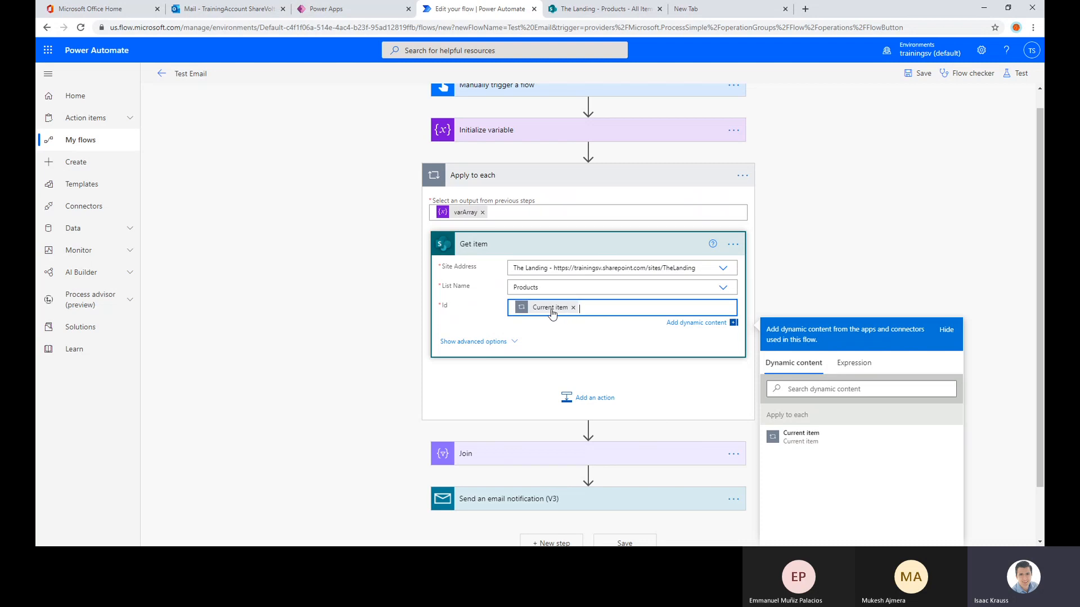
left_click(869, 244)
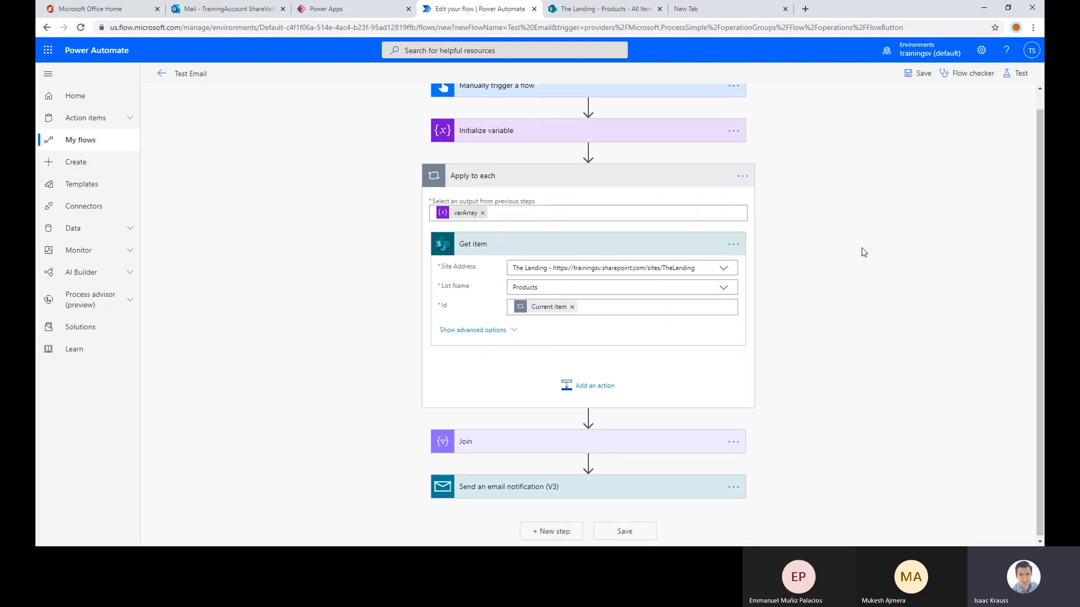
Save the flow and try to test it automatically with a recently used trigger
scroll(862, 247, "up", 1)
mouse_move(592, 125)
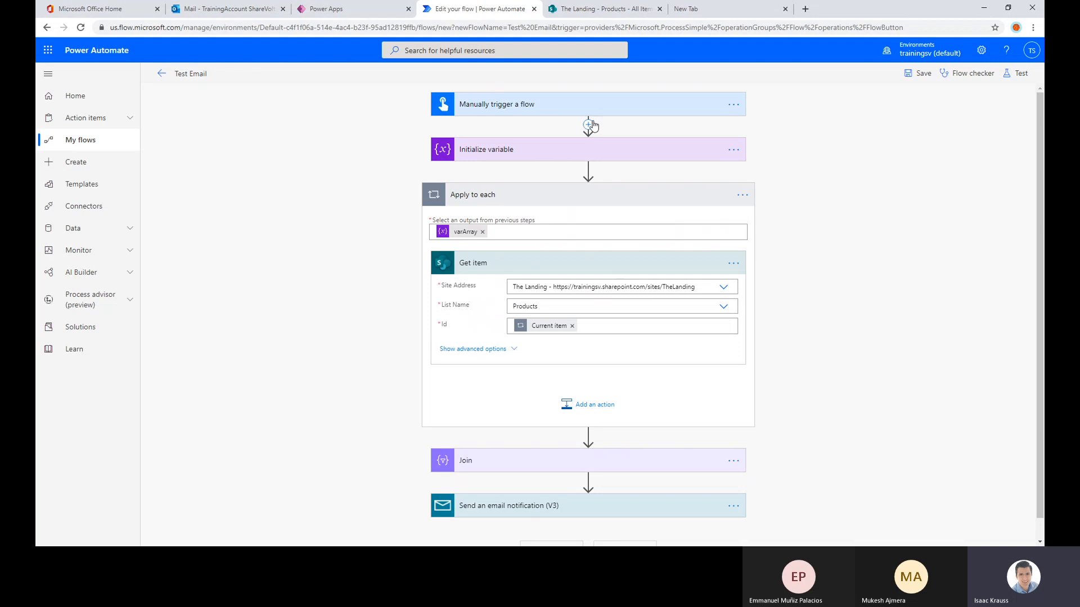
left_click(921, 76)
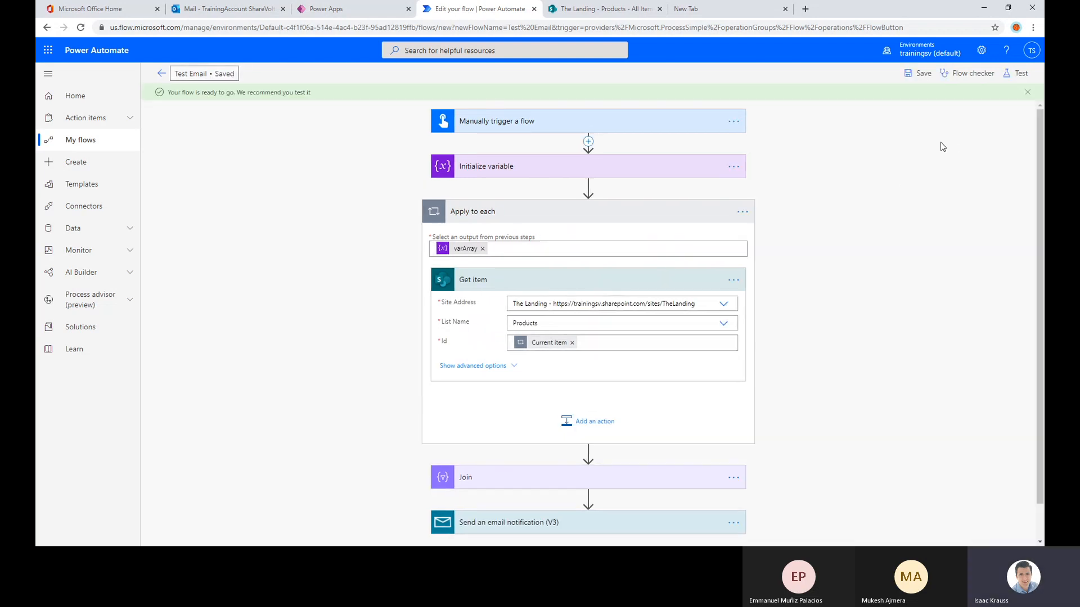
left_click(1016, 82)
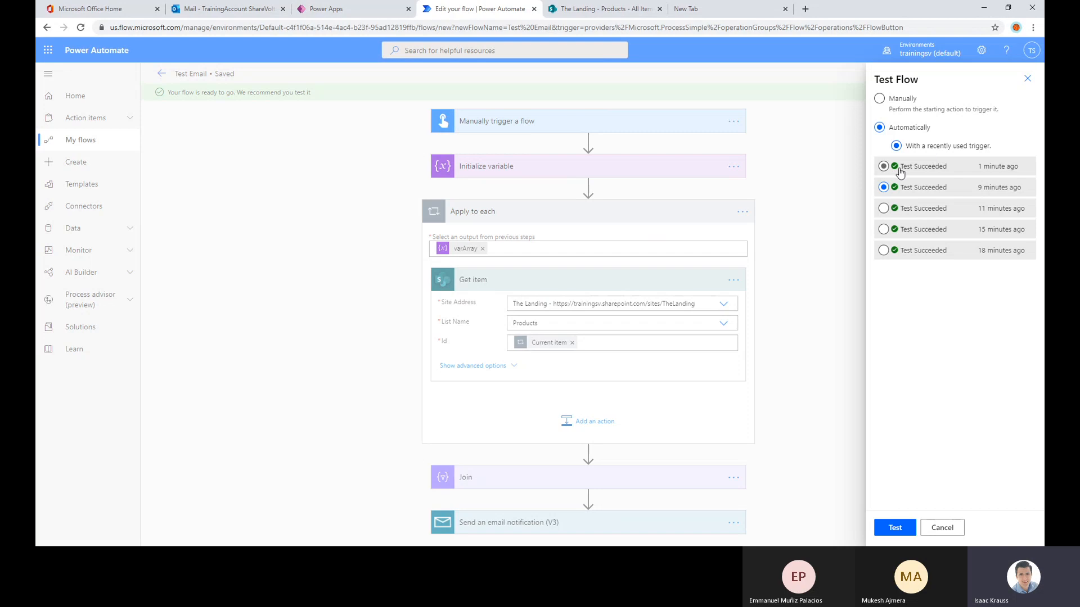
left_click(891, 528)
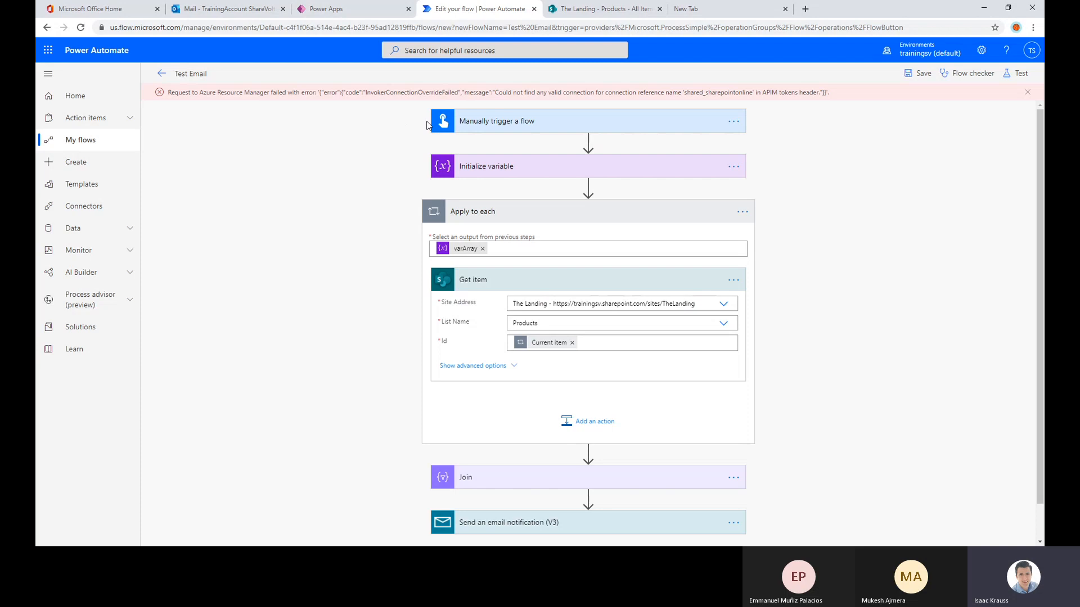
left_click_drag(264, 93, 840, 100)
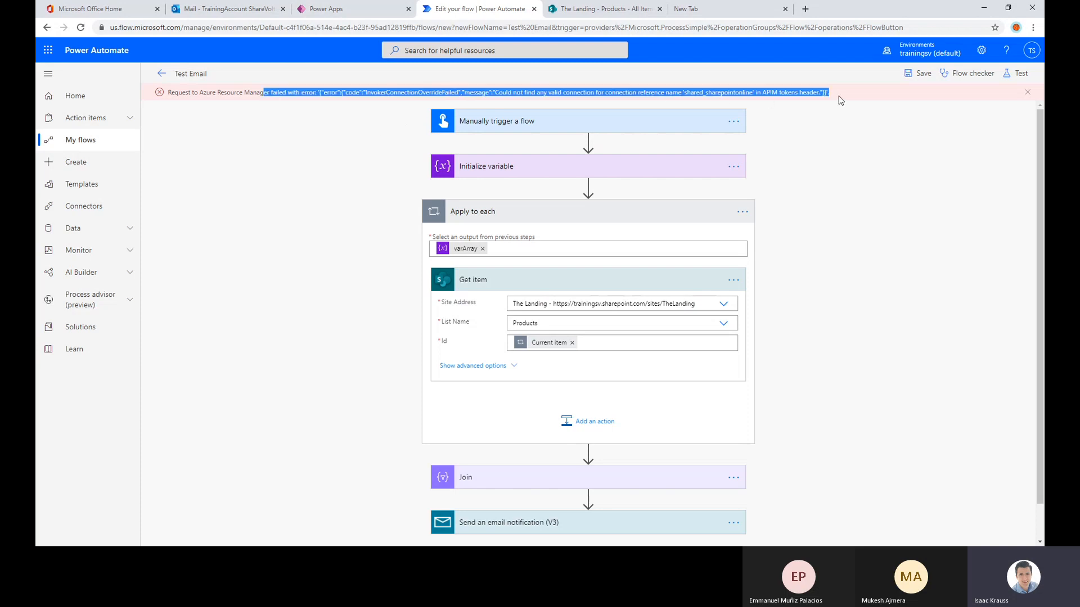
Delete the Send an email notification (V3) action after Join
scroll(840, 252, "down", 1)
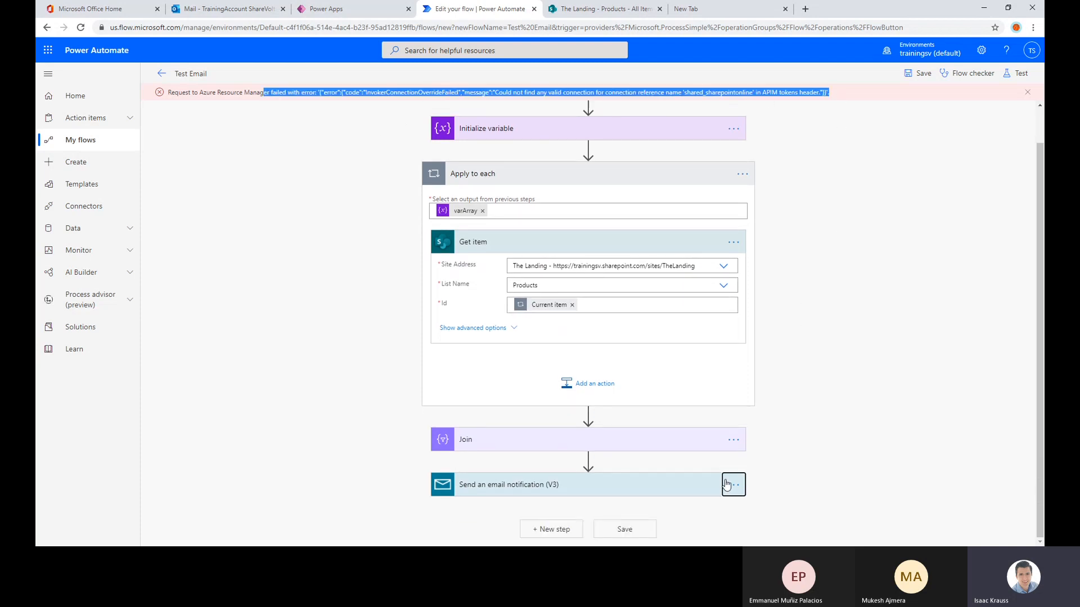
left_click(733, 485)
left_click(779, 456)
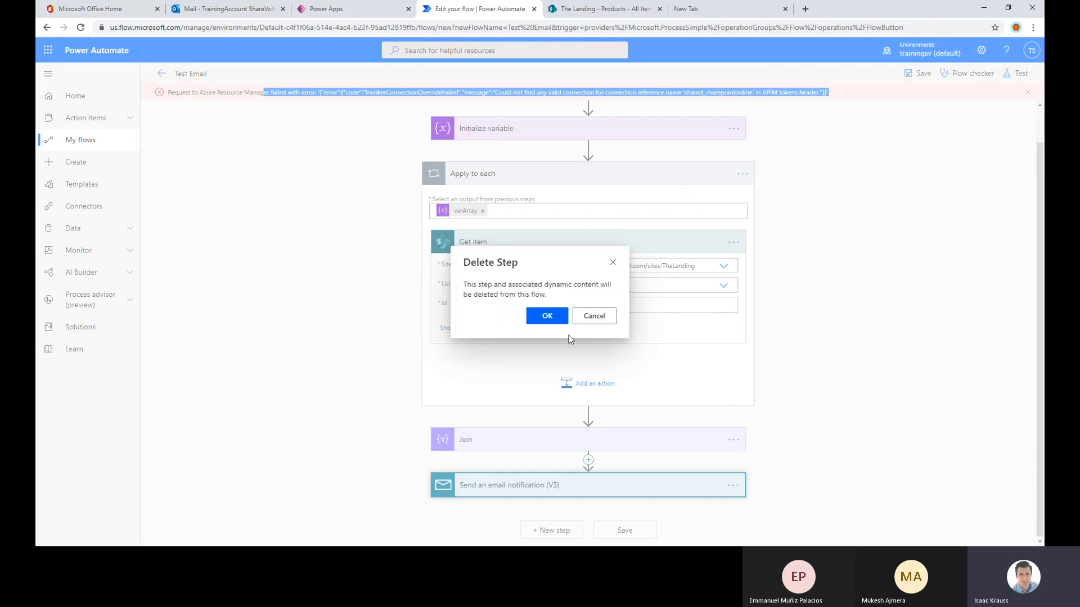
left_click(547, 316)
Save the flow and test it manually with the purchase list "1, 2, 3, 4, 5"
left_click(918, 73)
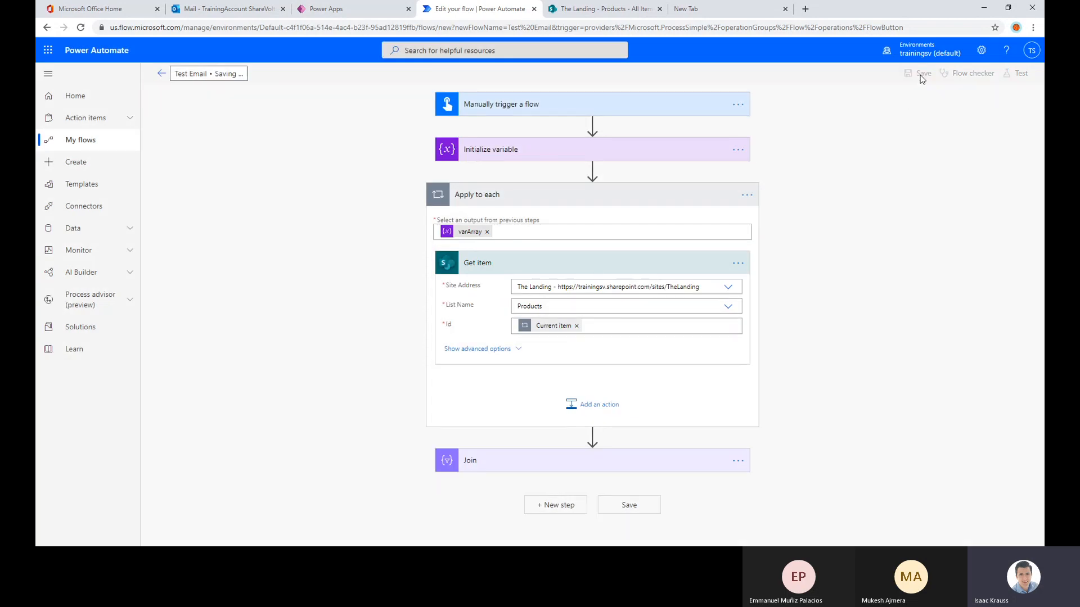
left_click(1015, 74)
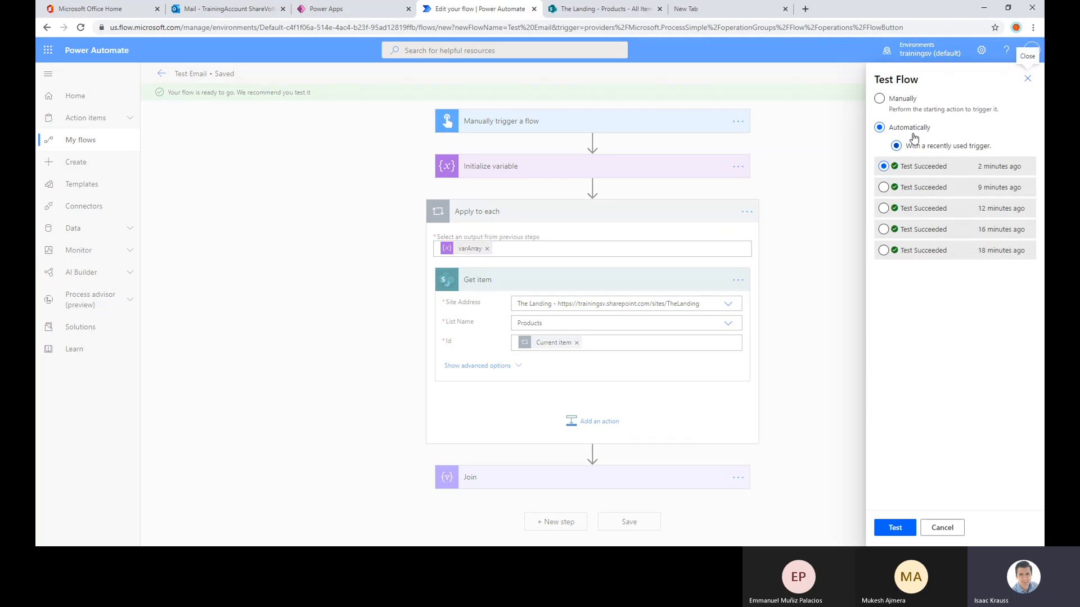
left_click(915, 101)
left_click(893, 527)
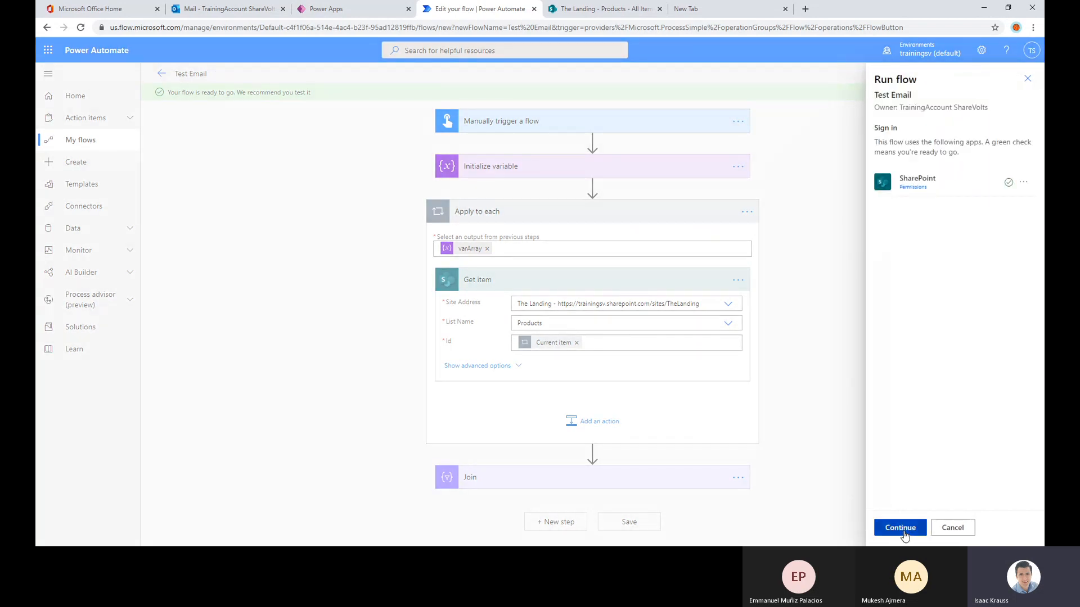
left_click(903, 531)
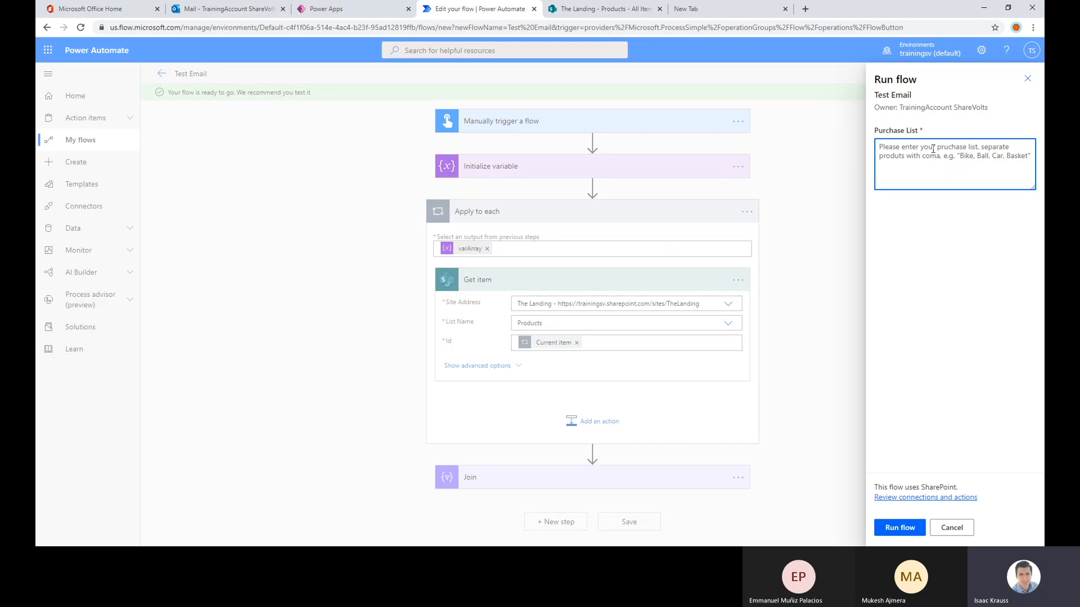
type("1, 2, 3, 4, 5")
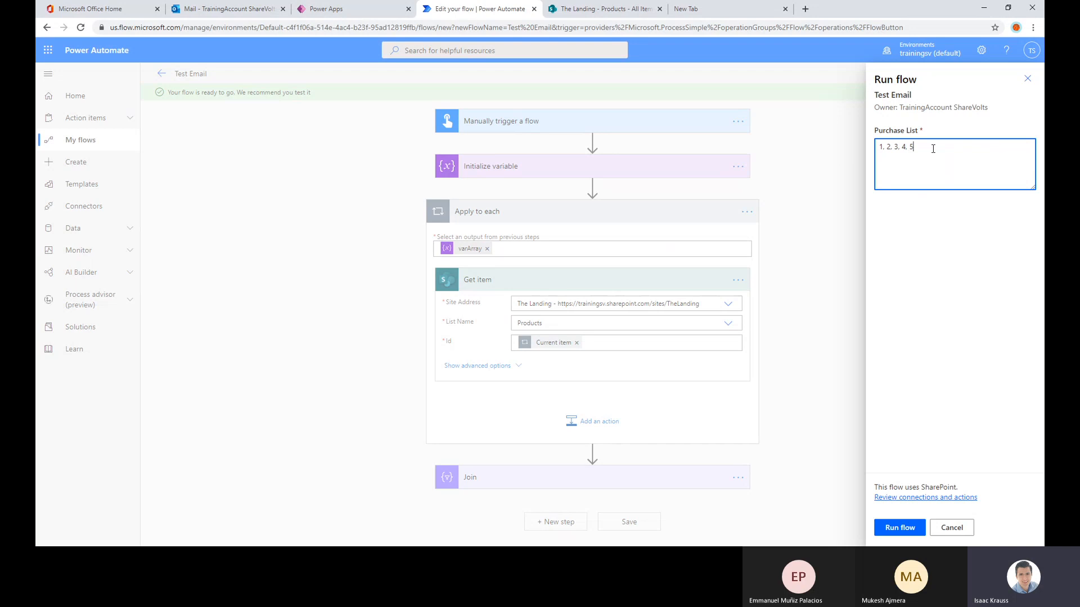
left_click(902, 530)
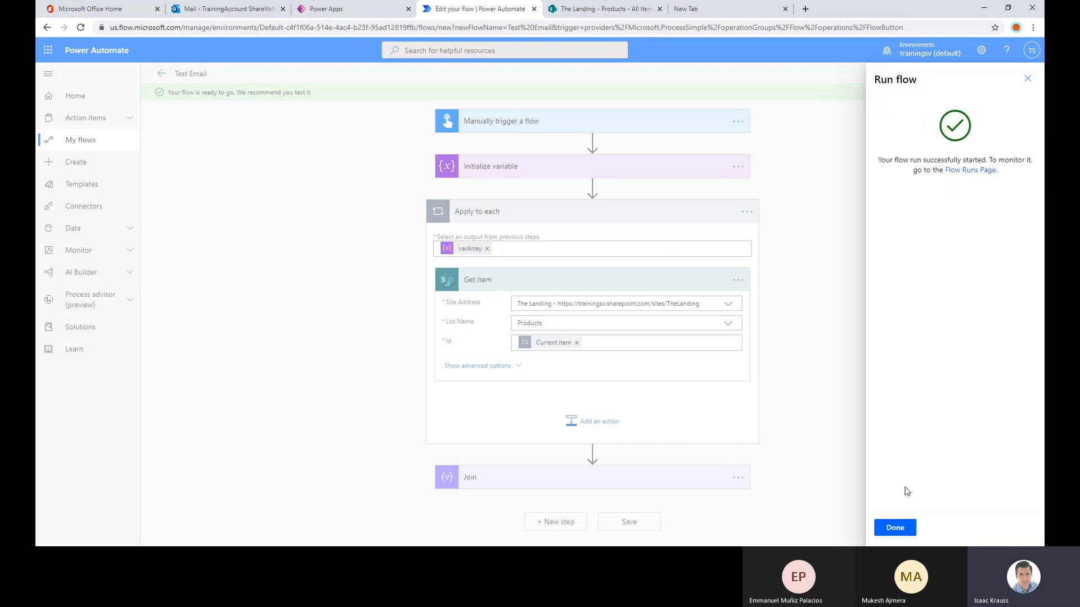
left_click(901, 526)
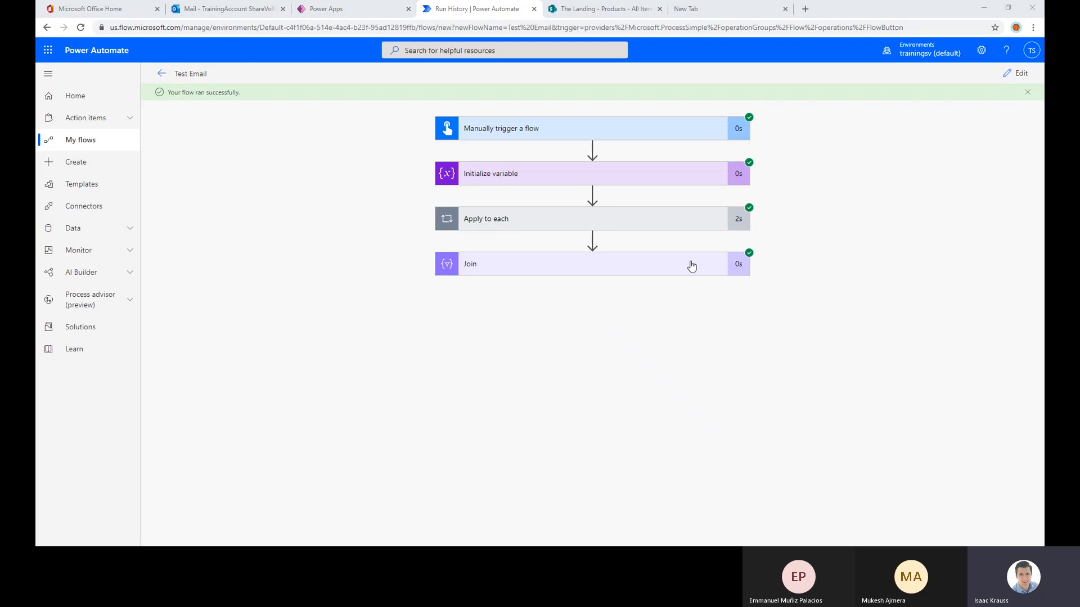
Inspect the inputs and outputs of Get item in the first Apply to each iteration of the run
left_click(682, 225)
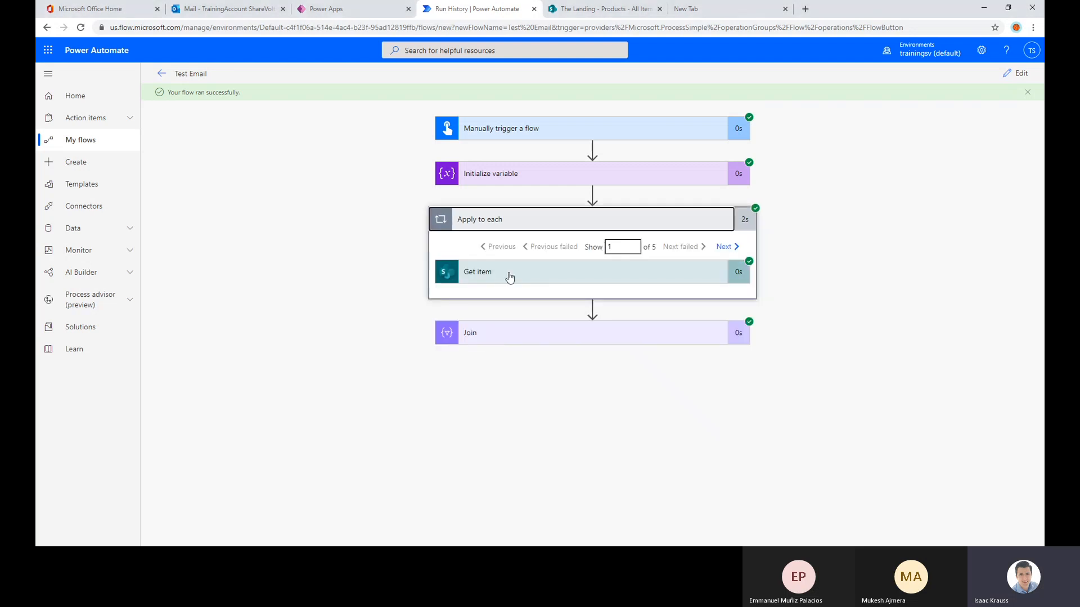
left_click(564, 272)
scroll(544, 315, "down", 2)
scroll(544, 316, "up", 2)
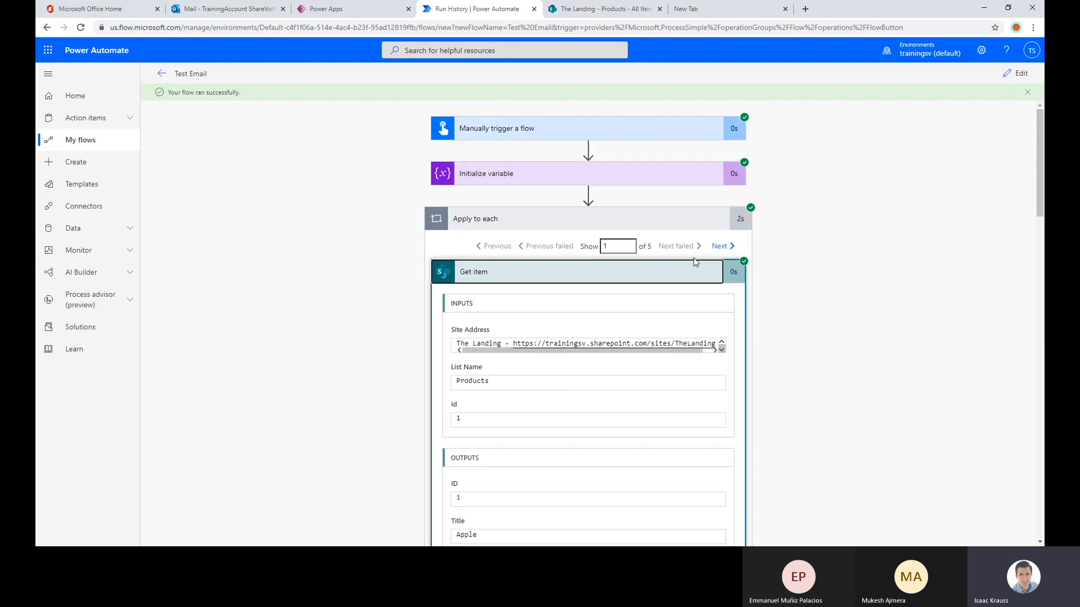
scroll(693, 258, "down", 2)
scroll(571, 272, "up", 2)
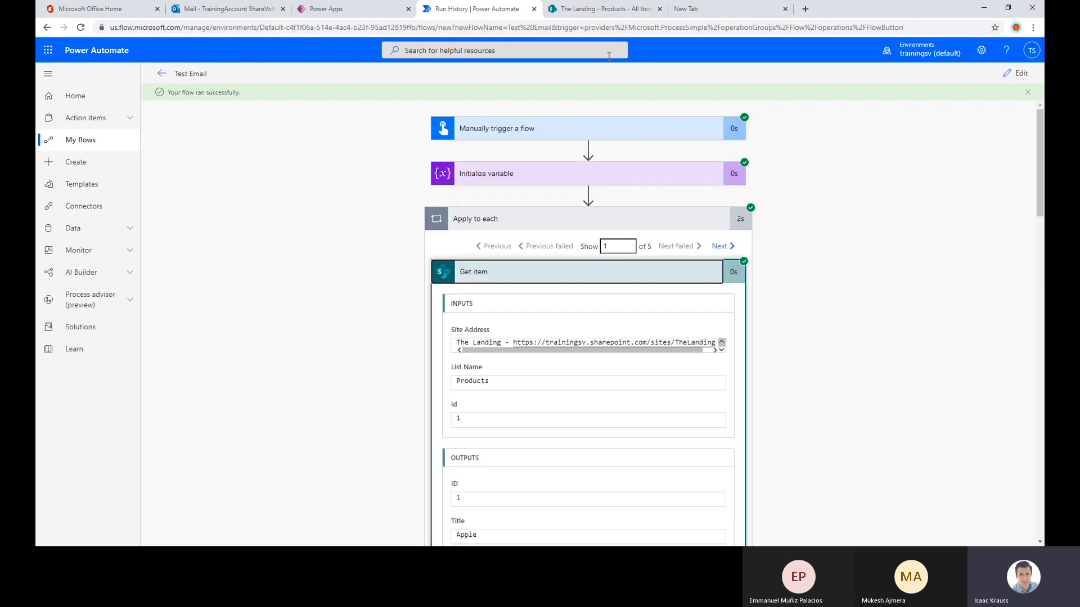
Switch to the SharePoint Products list and edit its All Items view to show the ID column first
left_click(606, 10)
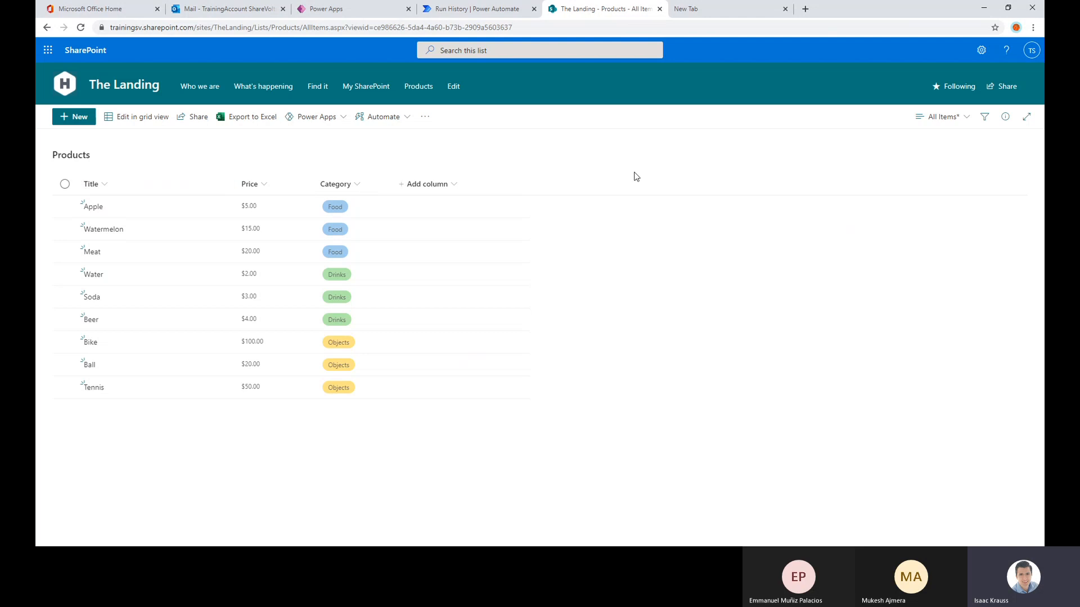
left_click(950, 120)
left_click(938, 253)
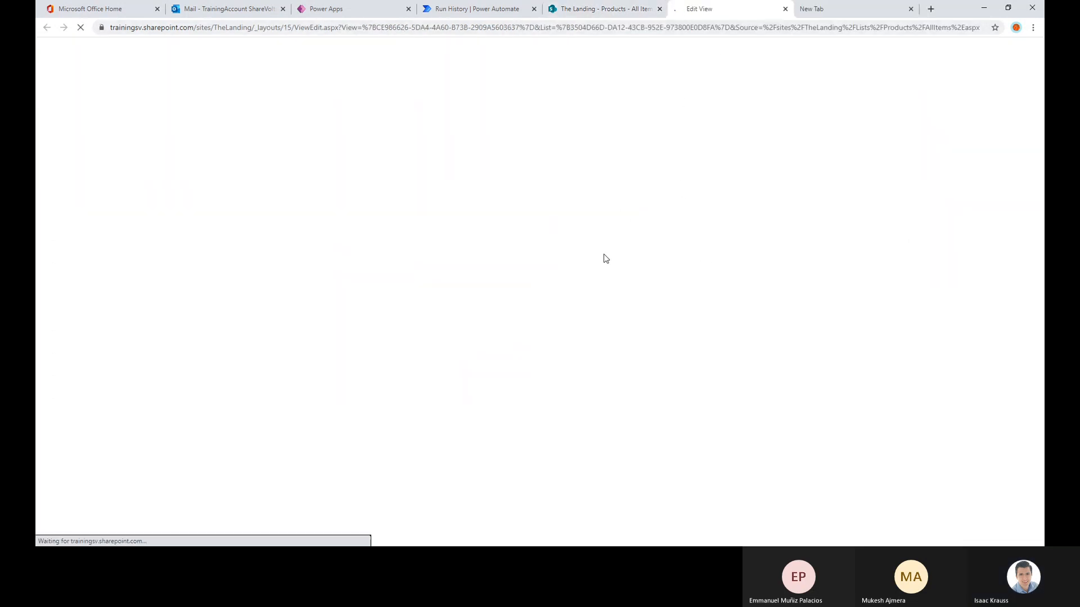
scroll(661, 191, "down", 5)
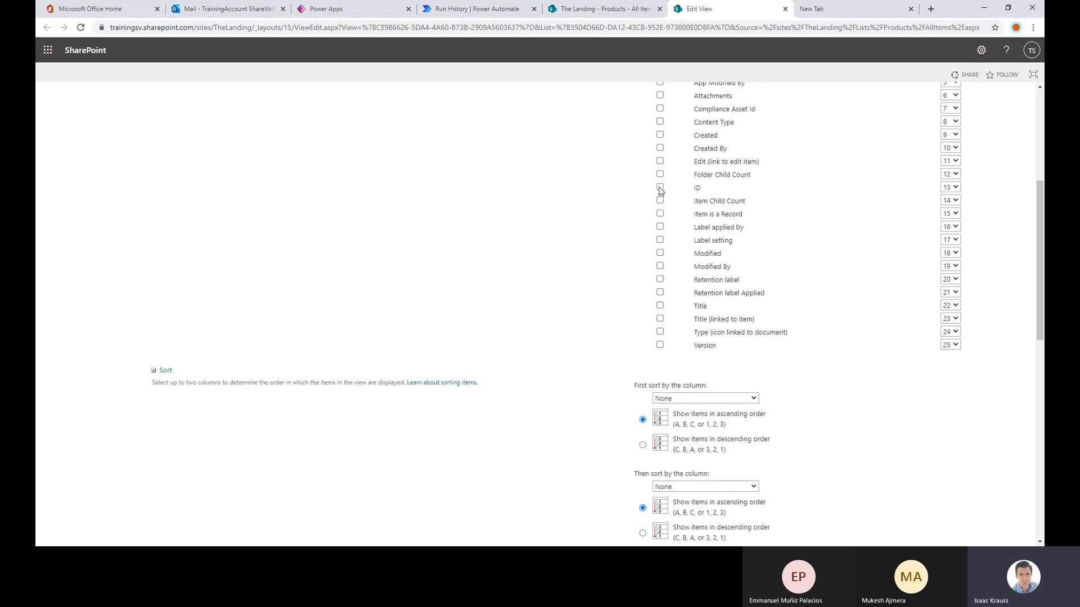
left_click(660, 189)
left_click(952, 201)
left_click(1011, 161)
scroll(1010, 161, "up", 5)
left_click(960, 148)
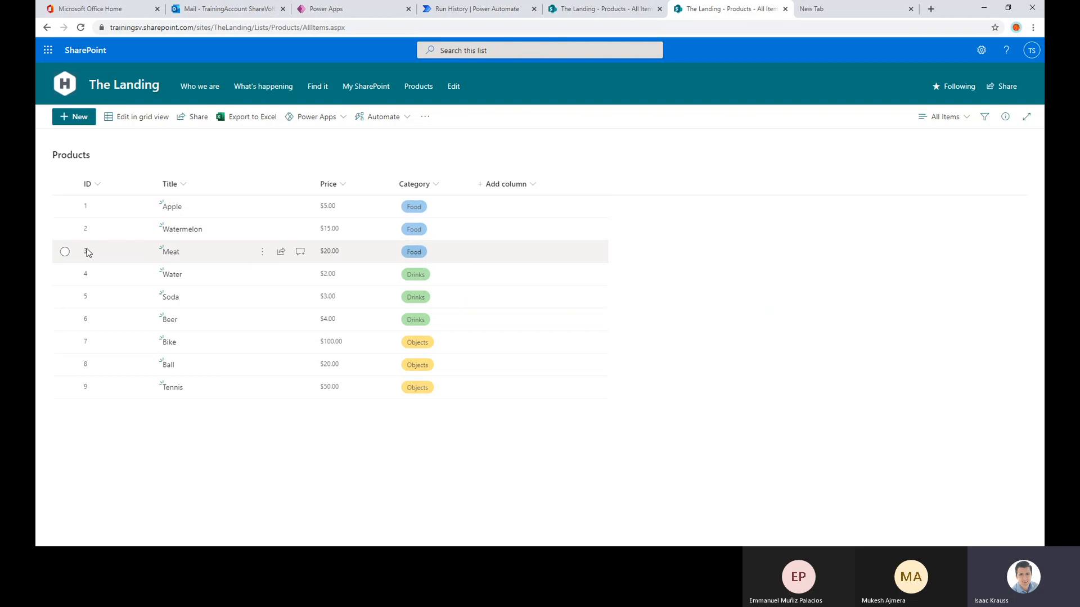
Return to the Test Email run in Power Automate and compare the trigger's Purchase List output with the first iteration's Get item output
left_click(460, 13)
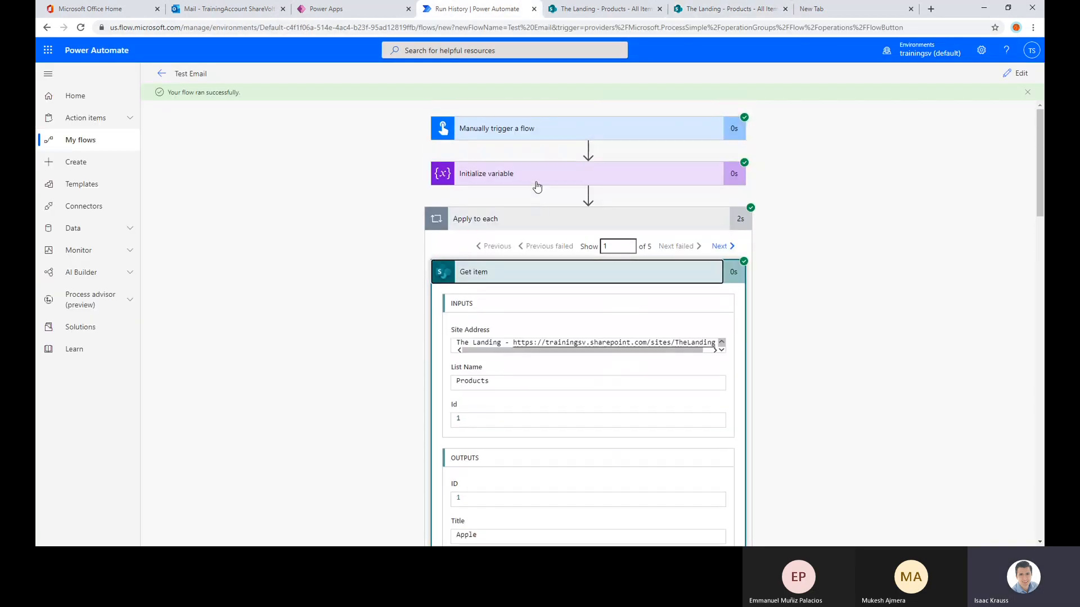
left_click(537, 133)
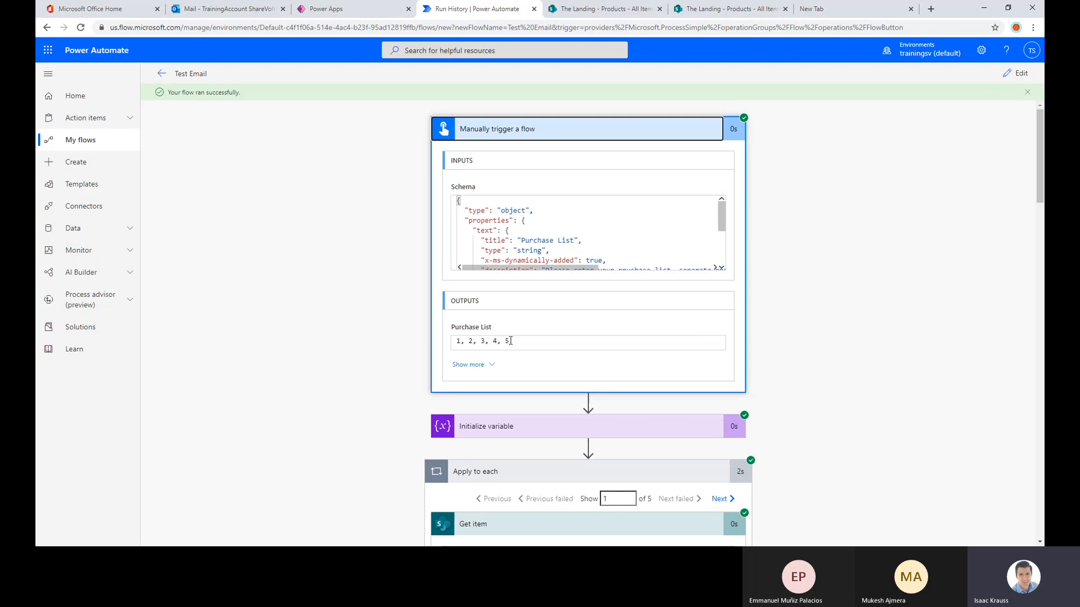
left_click_drag(511, 341, 443, 344)
scroll(416, 270, "down", 6)
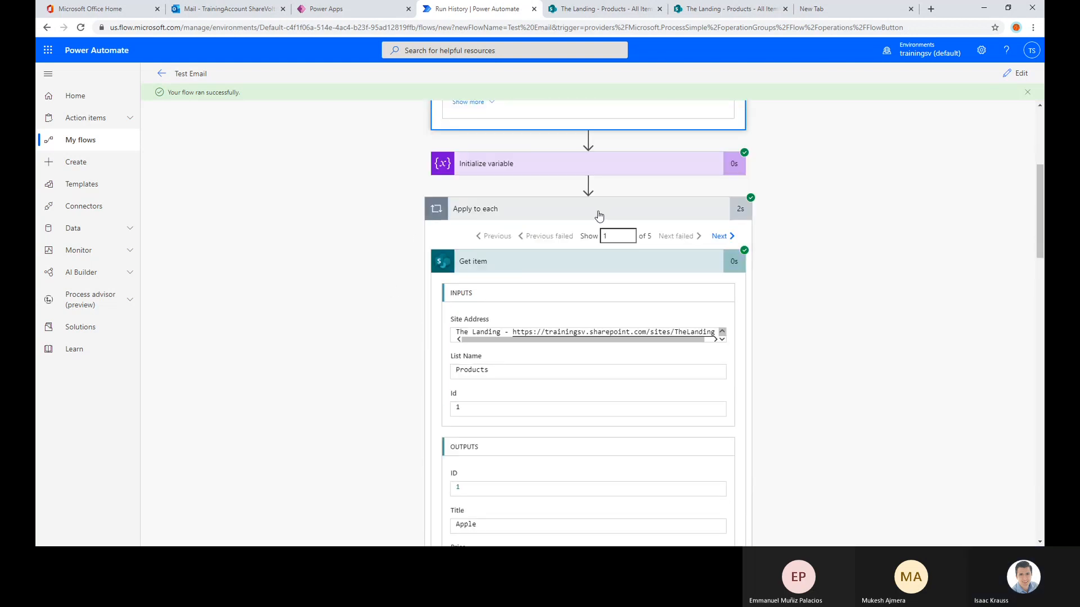
scroll(478, 303, "down", 2)
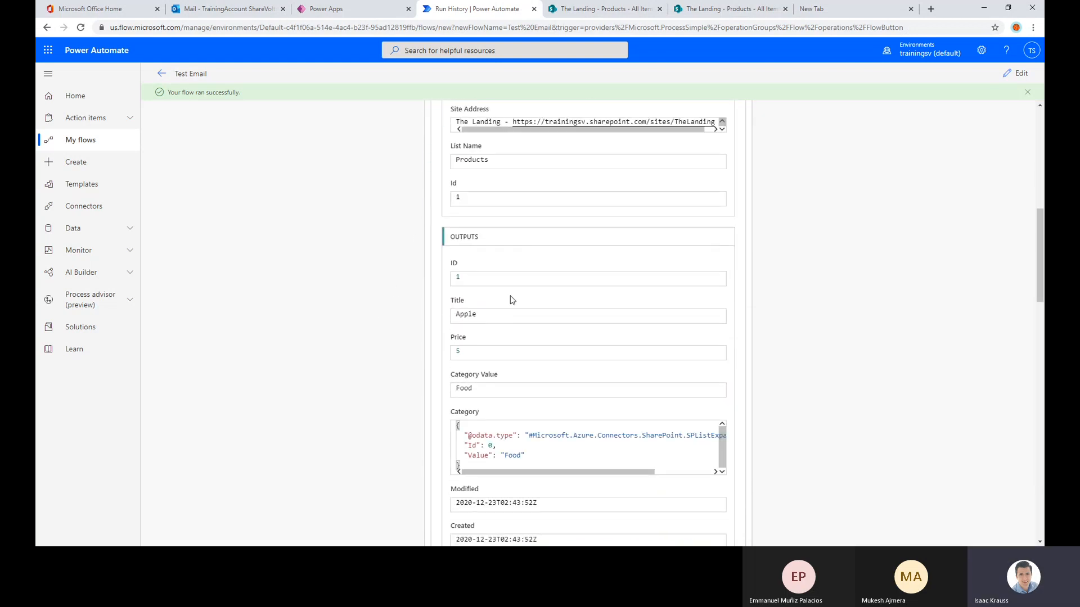
scroll(517, 337, "up", 2)
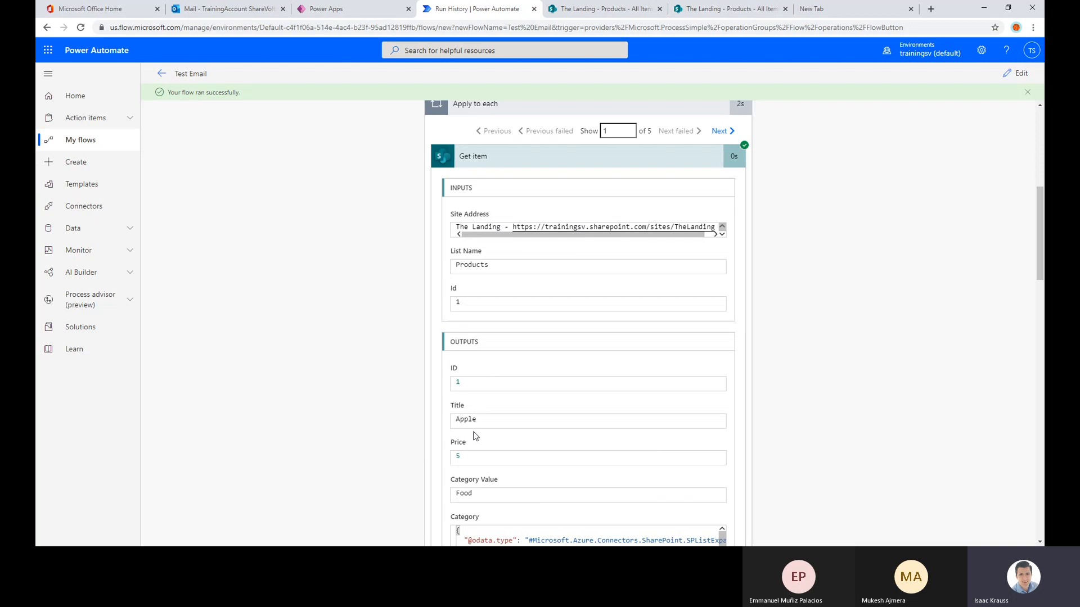
left_click_drag(491, 421, 452, 422)
Check the item titles that Get item returned in the second and third Apply to each iterations
left_click(720, 131)
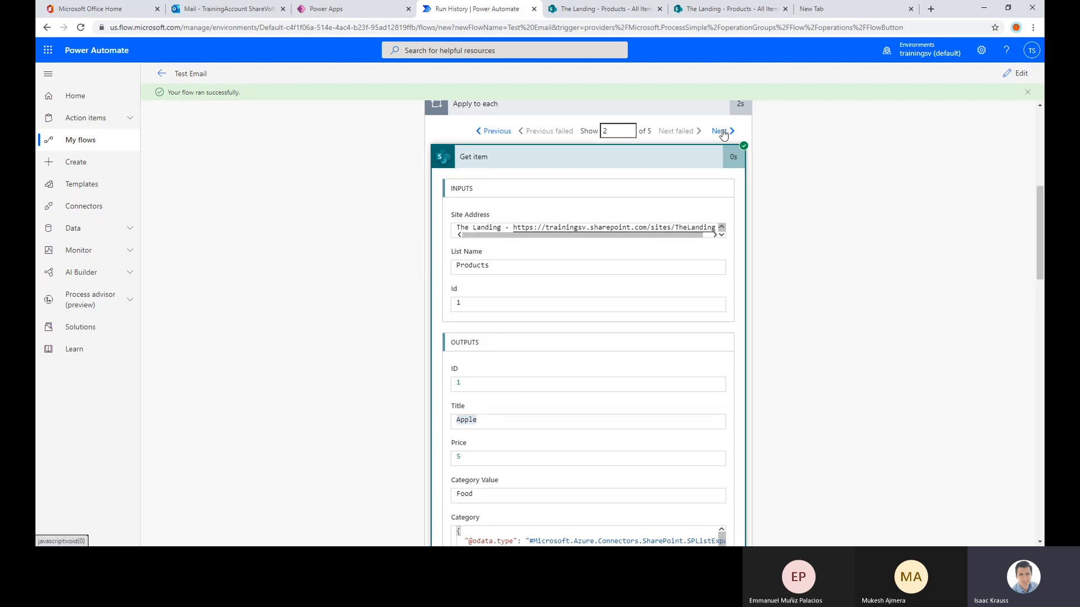
scroll(483, 408, "down", 8)
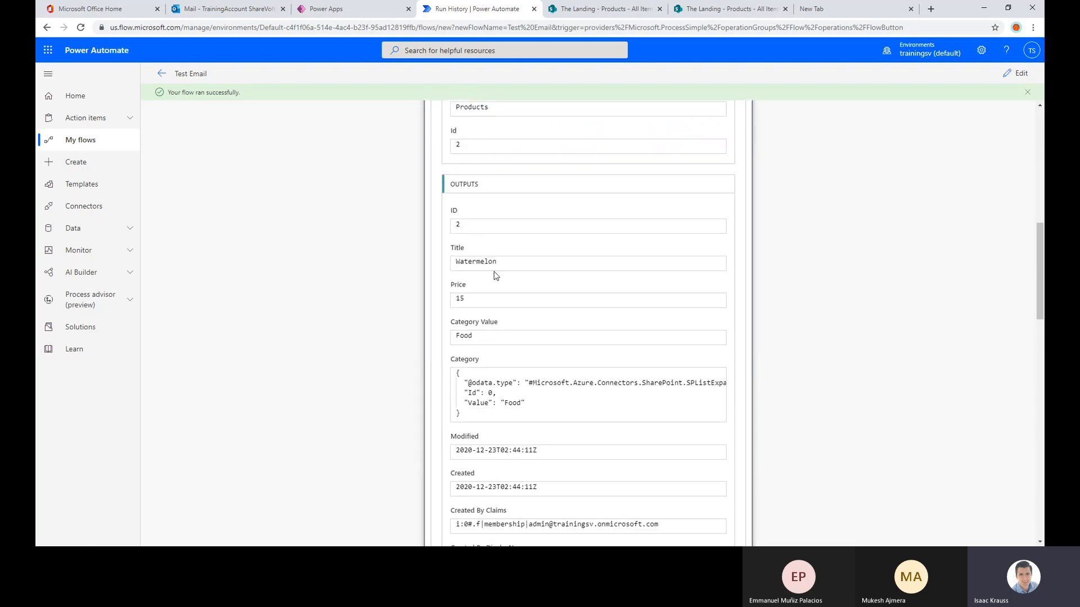
left_click_drag(497, 262, 453, 262)
scroll(636, 242, "up", 2)
scroll(733, 146, "up", 2)
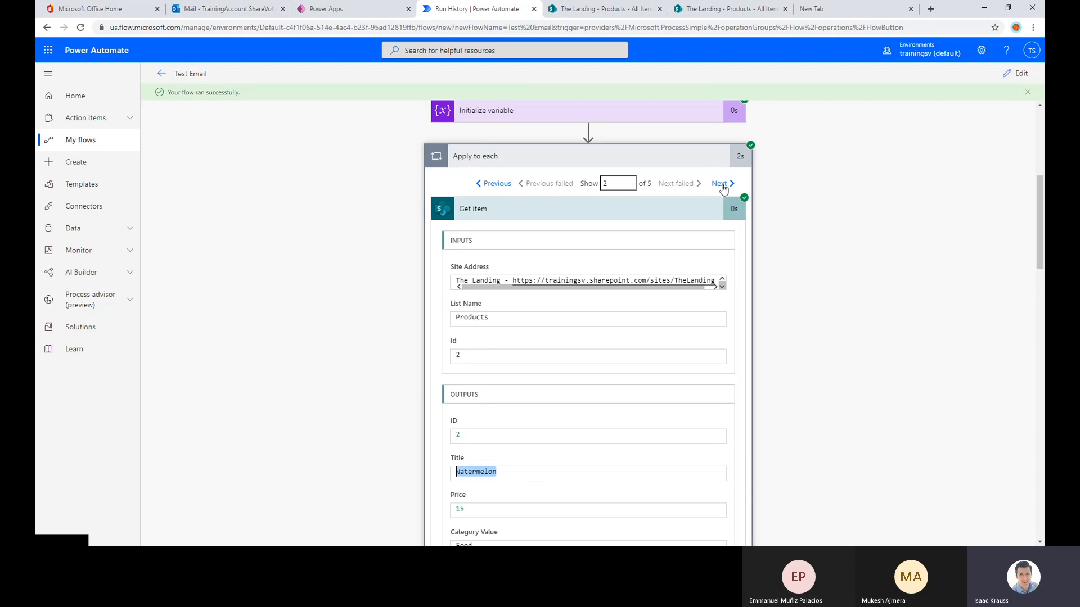
left_click(721, 183)
scroll(436, 274, "down", 2)
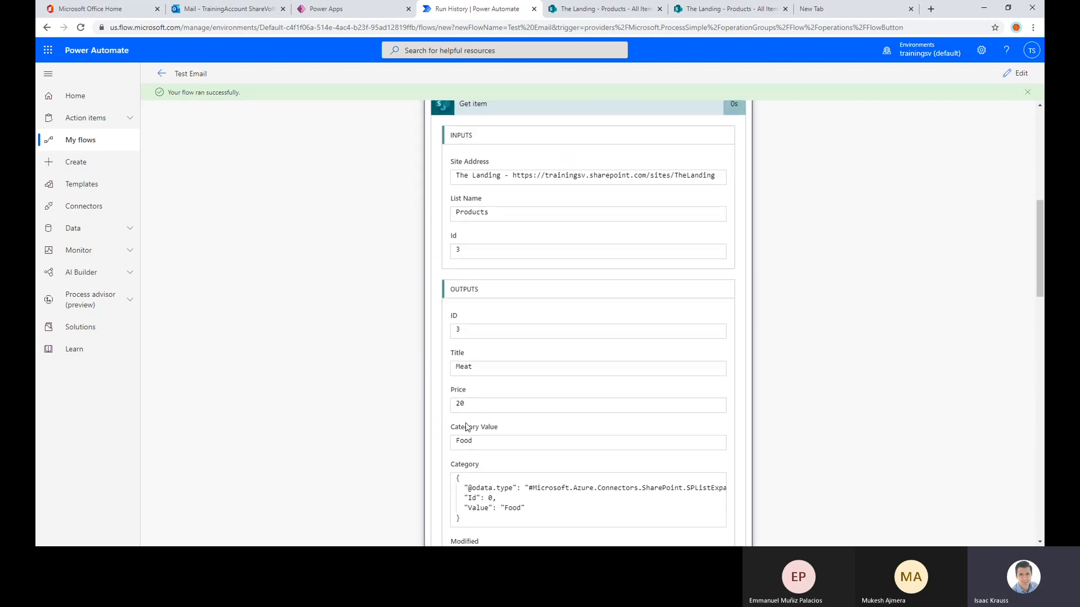
double_click(472, 368)
scroll(708, 229, "up", 3)
Check the item titles that Get item returned in the fourth and fifth Apply to each iterations
left_click(721, 236)
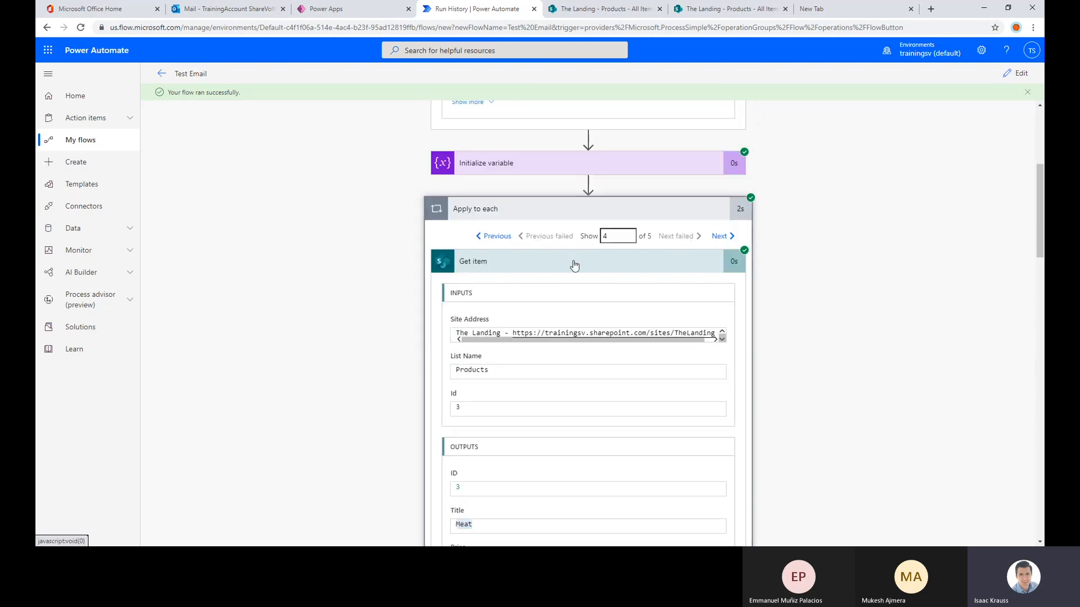
scroll(454, 388, "down", 1)
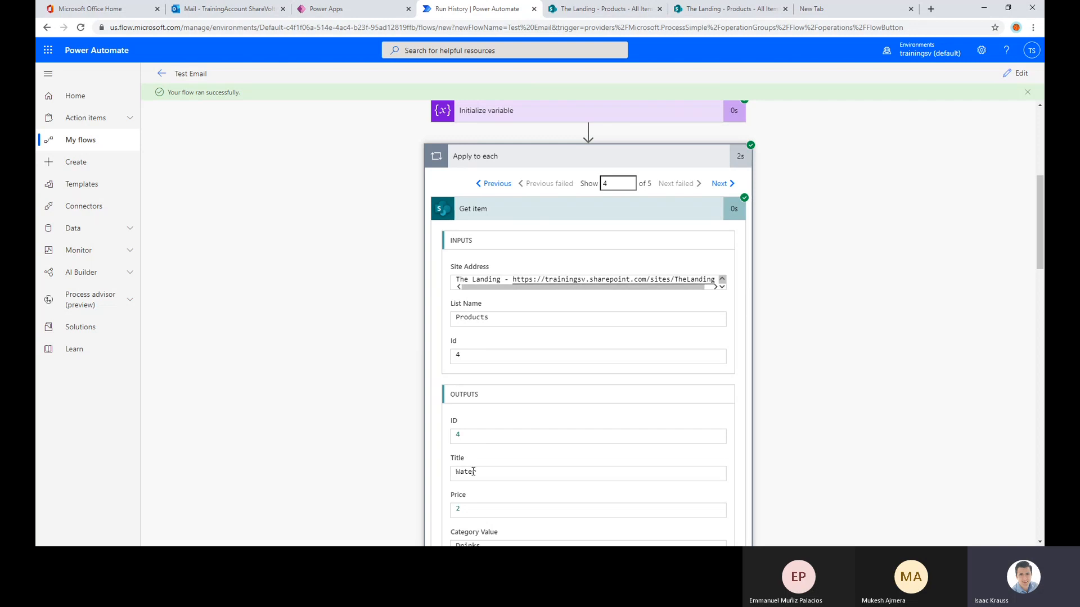
scroll(490, 350, "down", 2)
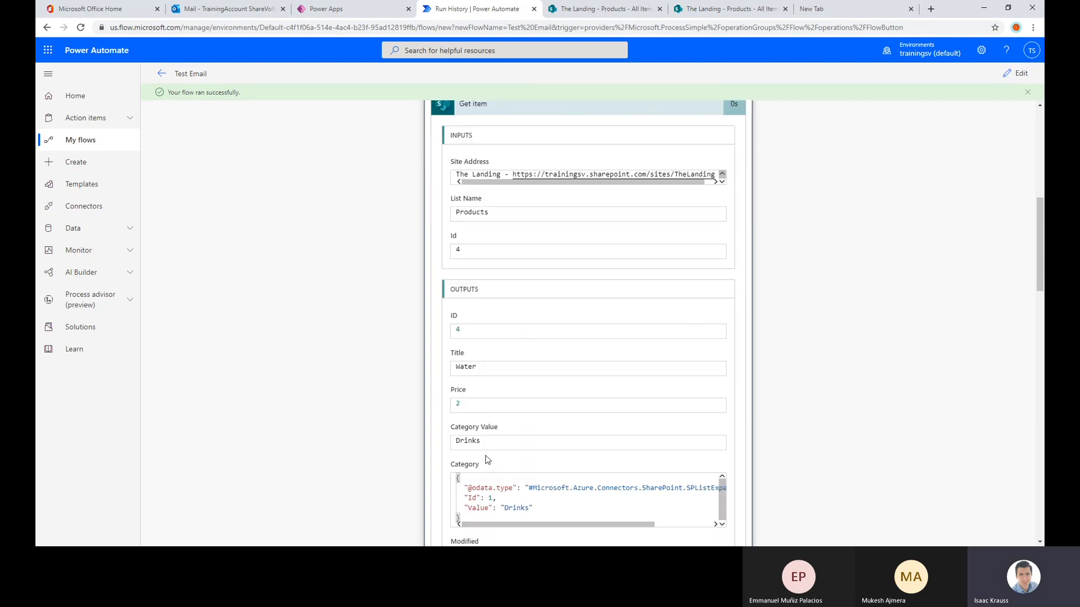
scroll(488, 459, "up", 3)
left_click(720, 236)
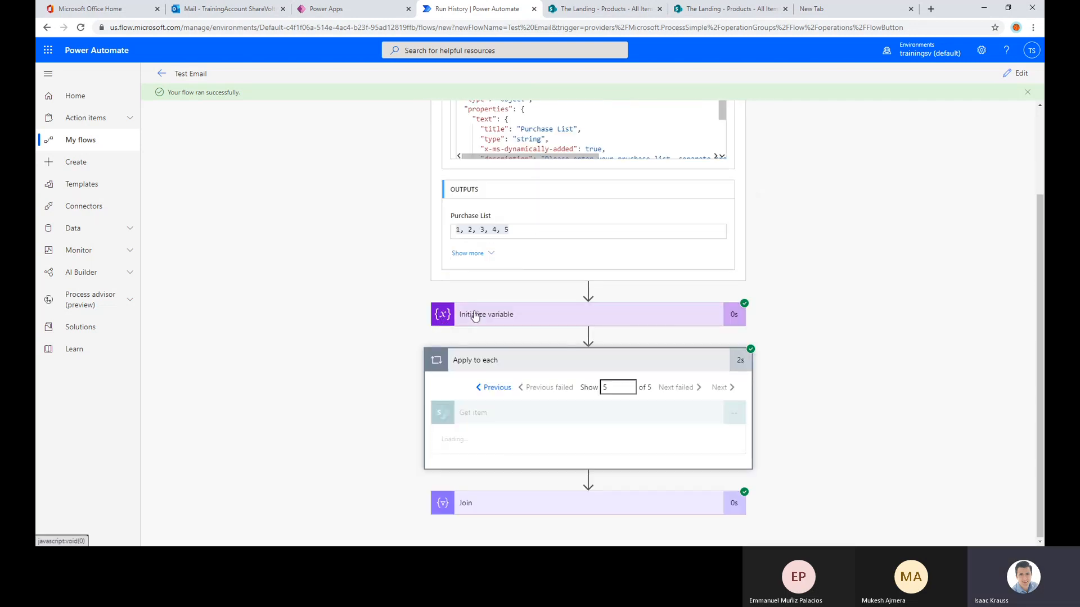
scroll(486, 452, "down", 1)
double_click(486, 476)
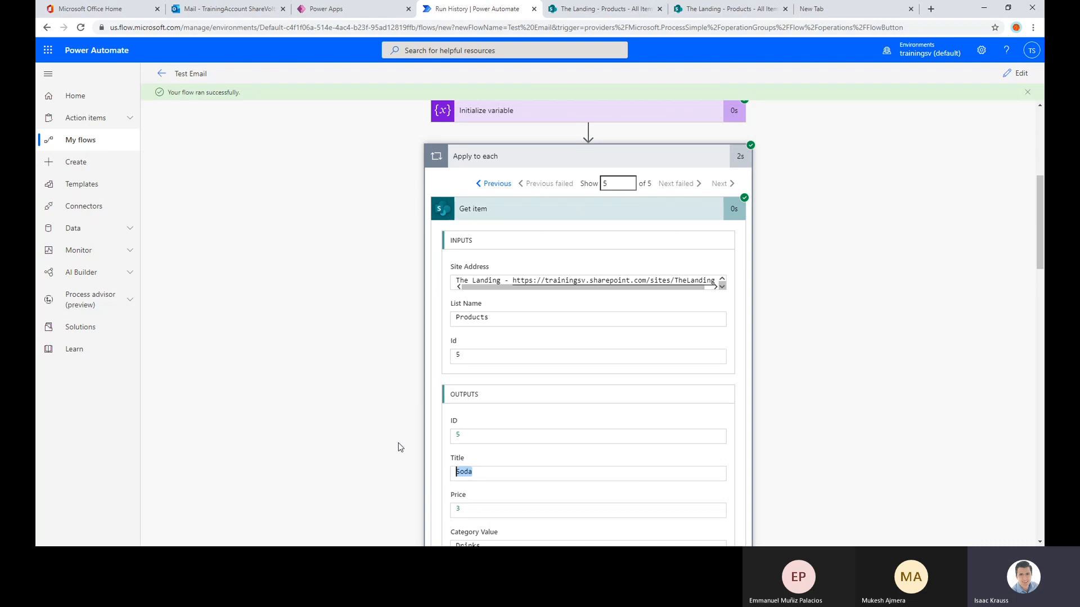
Step back through the Apply to each iterations to the first one and review the run as a whole
scroll(486, 472, "up", 3)
left_click(497, 341)
scroll(497, 341, "down", 3)
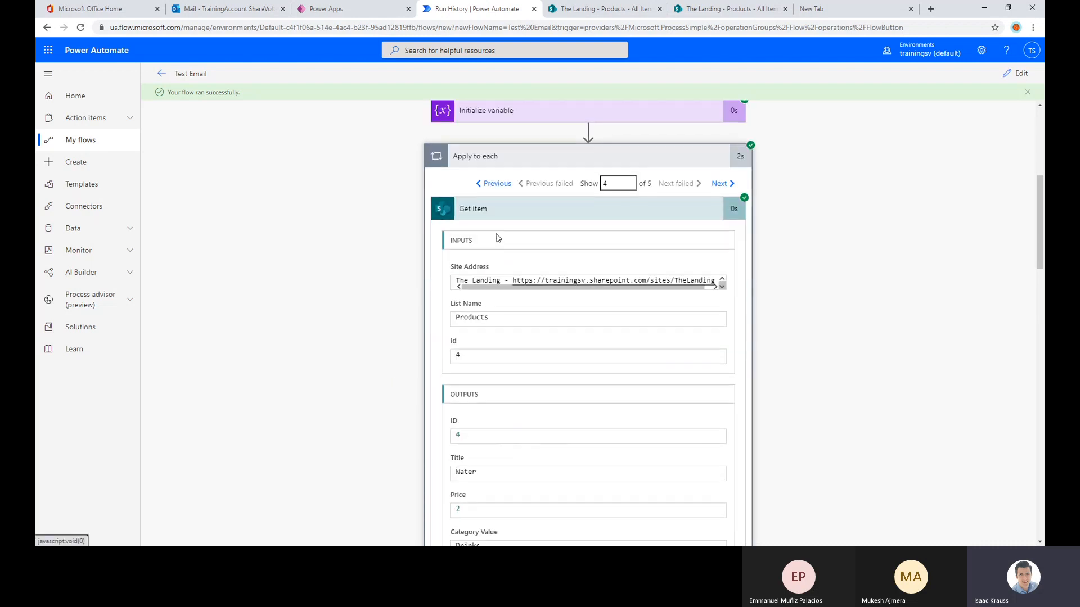
left_click(501, 185)
left_click(500, 184)
scroll(503, 339, "down", 1)
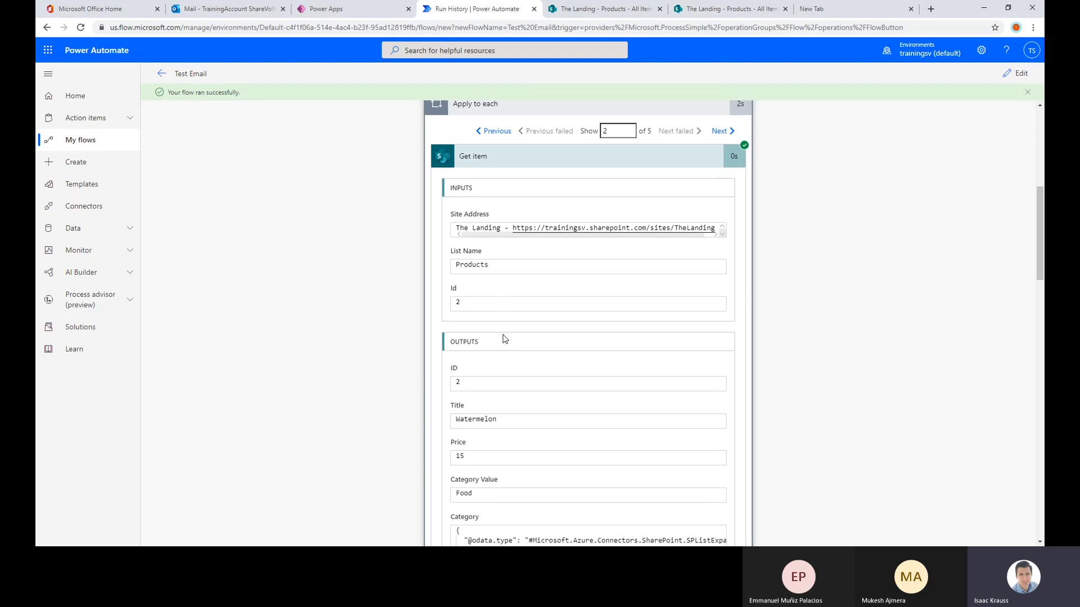
scroll(495, 315, "up", 3)
left_click(493, 290)
scroll(619, 281, "up", 4)
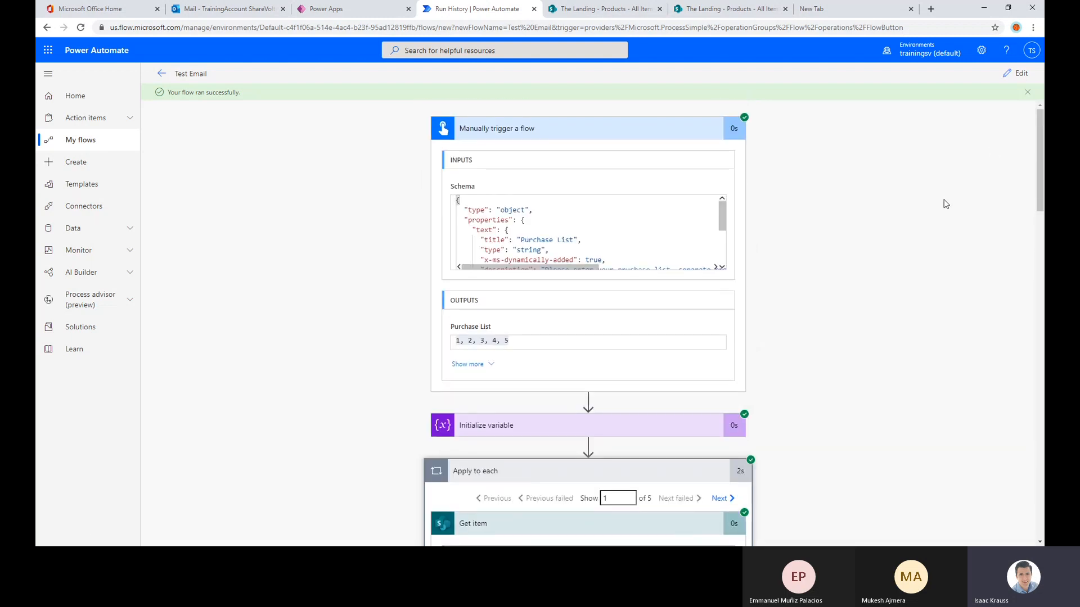
scroll(945, 202, "down", 5)
scroll(967, 168, "up", 4)
Reopen the flow for editing and test it manually with the purchase list "Apple, Meat, Beer"
left_click(1009, 78)
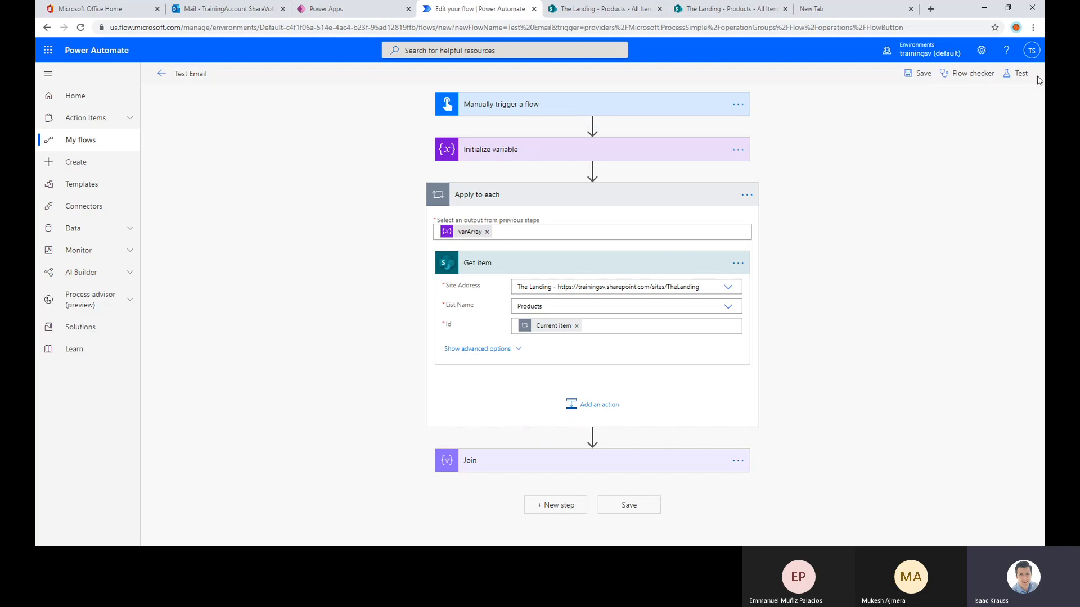
left_click(1022, 74)
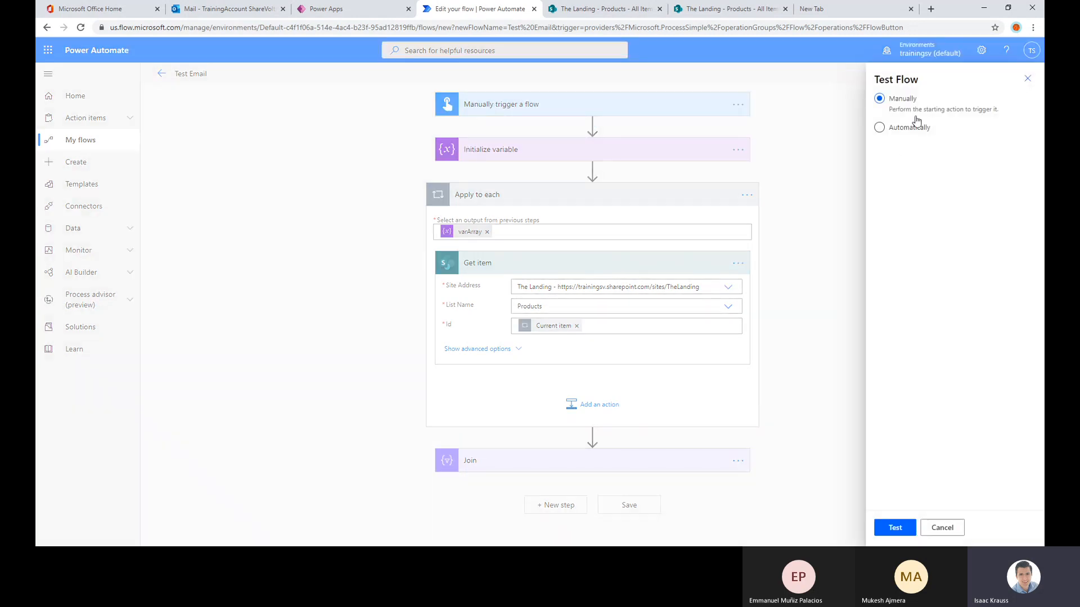
left_click(904, 532)
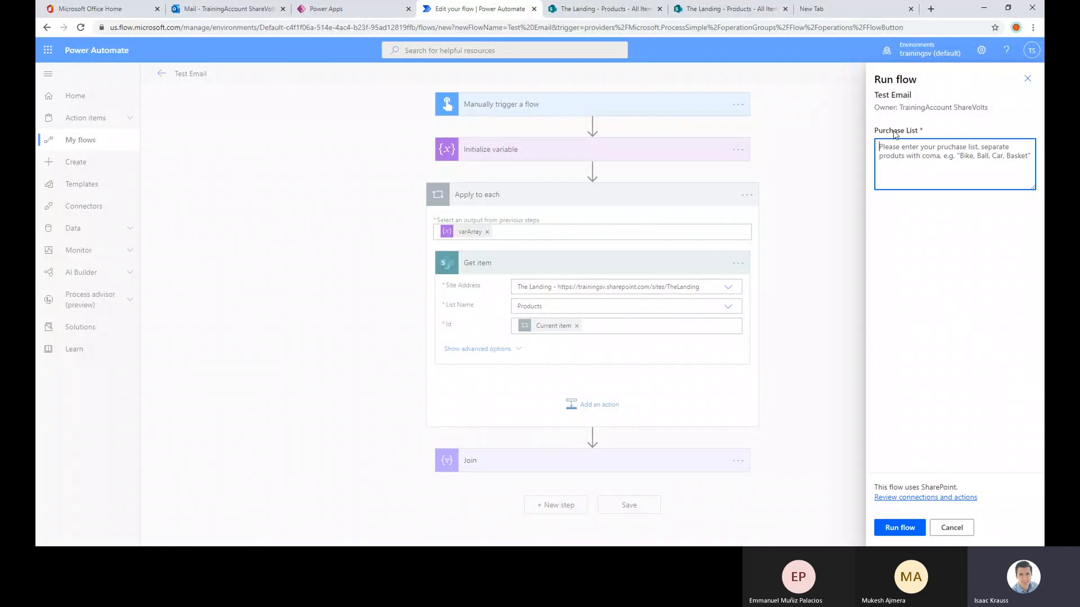
type("Apple, Meat, Beer")
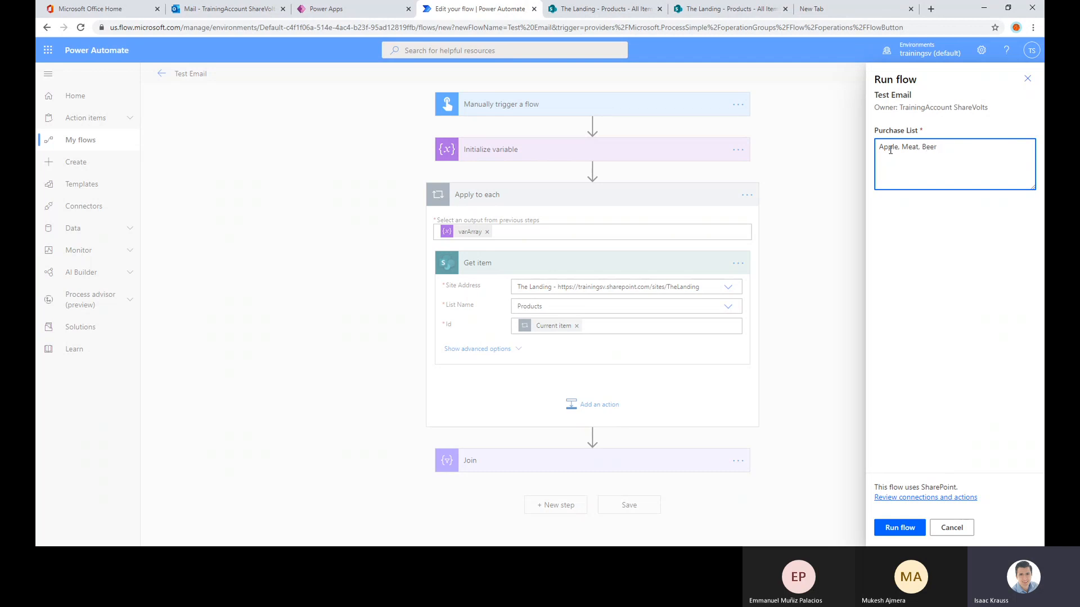
left_click(912, 526)
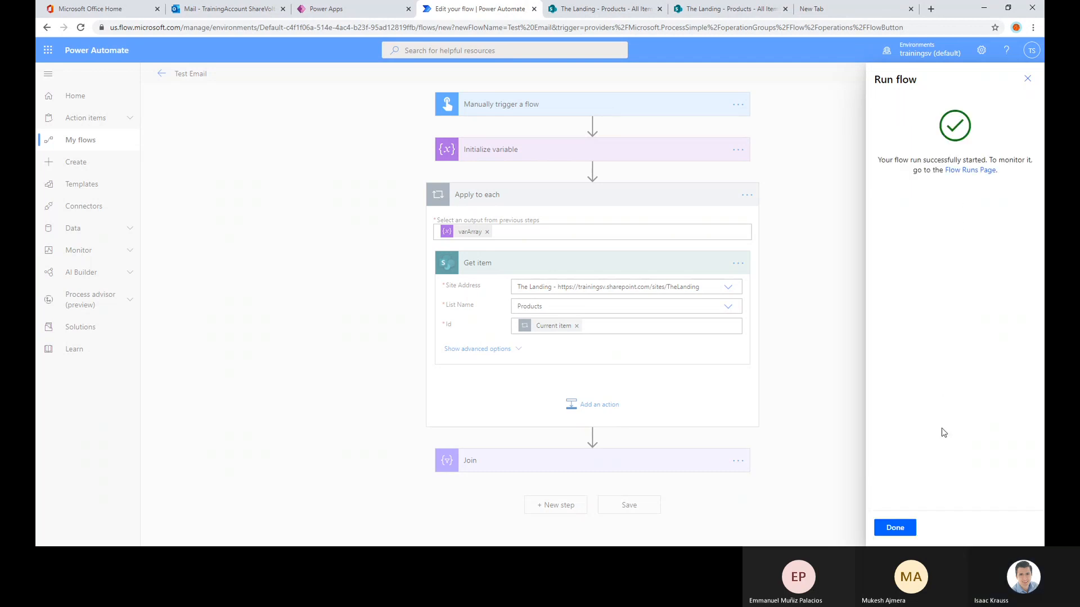
left_click(894, 529)
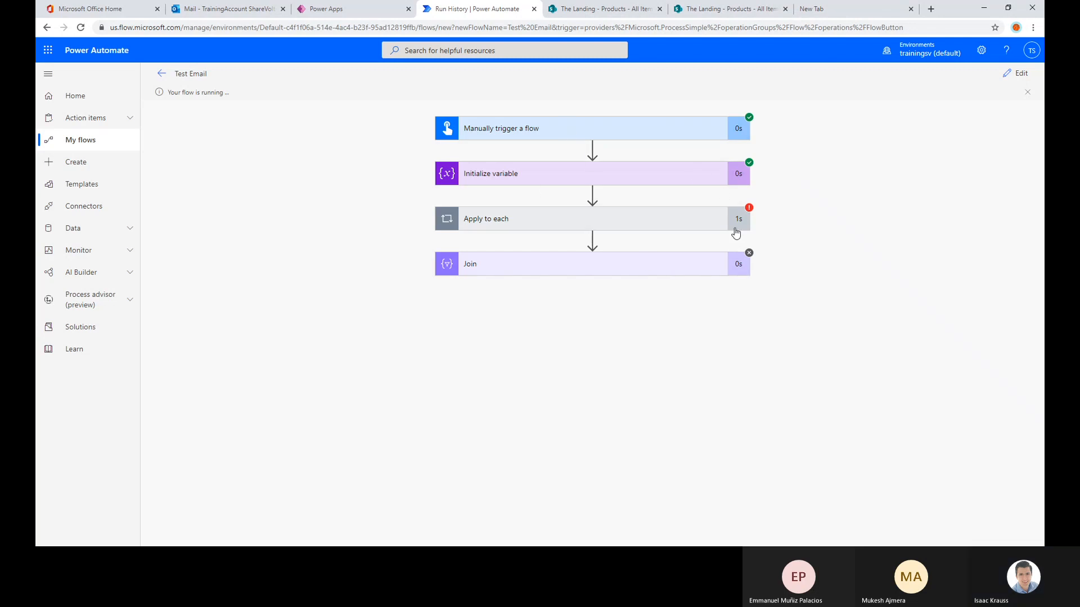
Inspect the trigger's Purchase List output in the new run, and dismiss the error details
left_click(630, 134)
left_click_drag(456, 342, 368, 341)
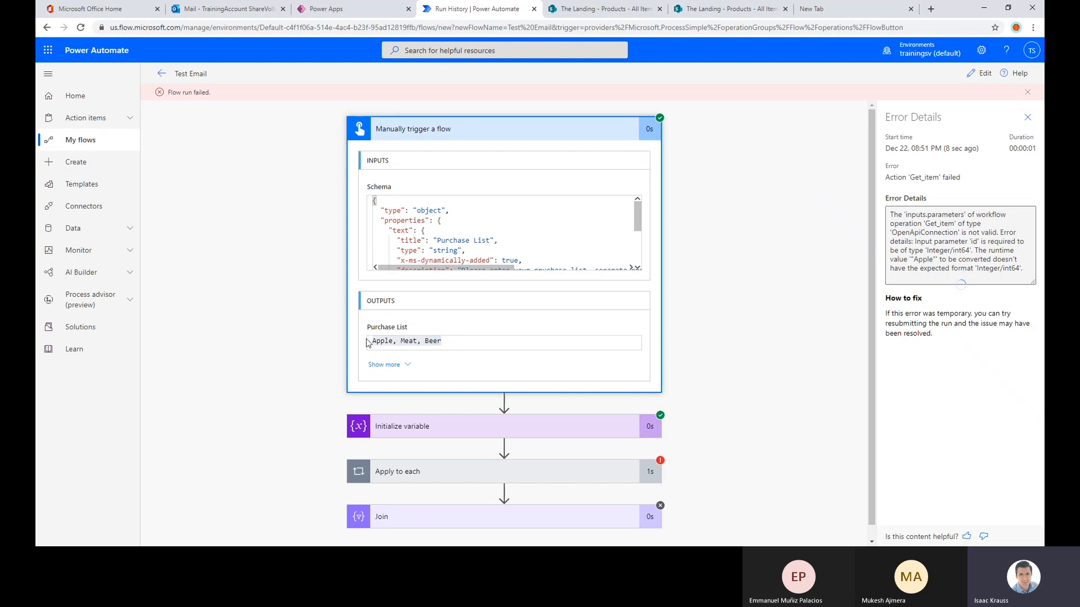
left_click_drag(453, 342, 331, 345)
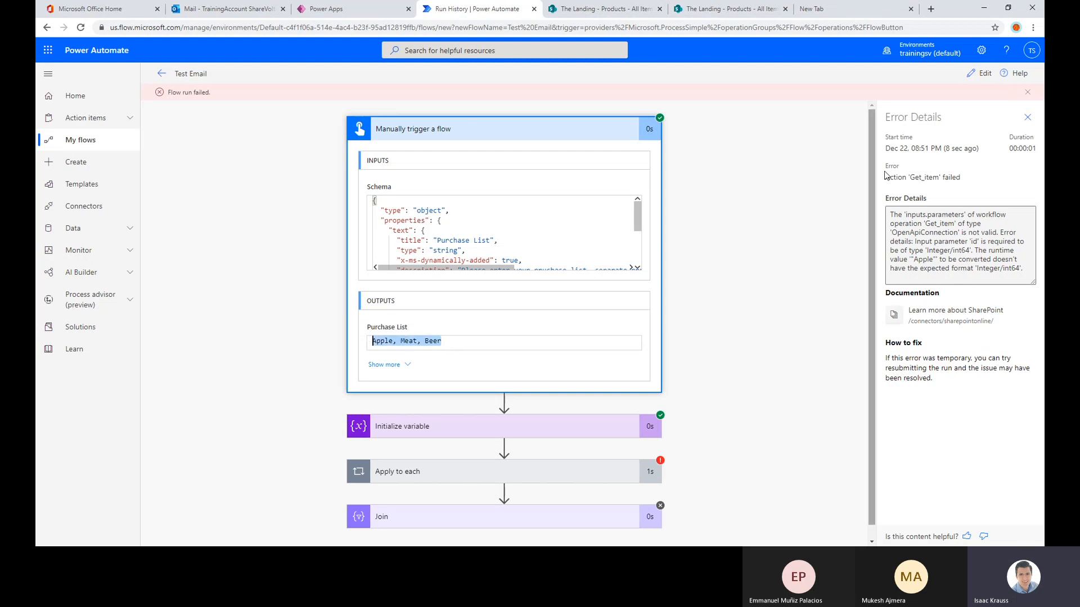
left_click(1027, 118)
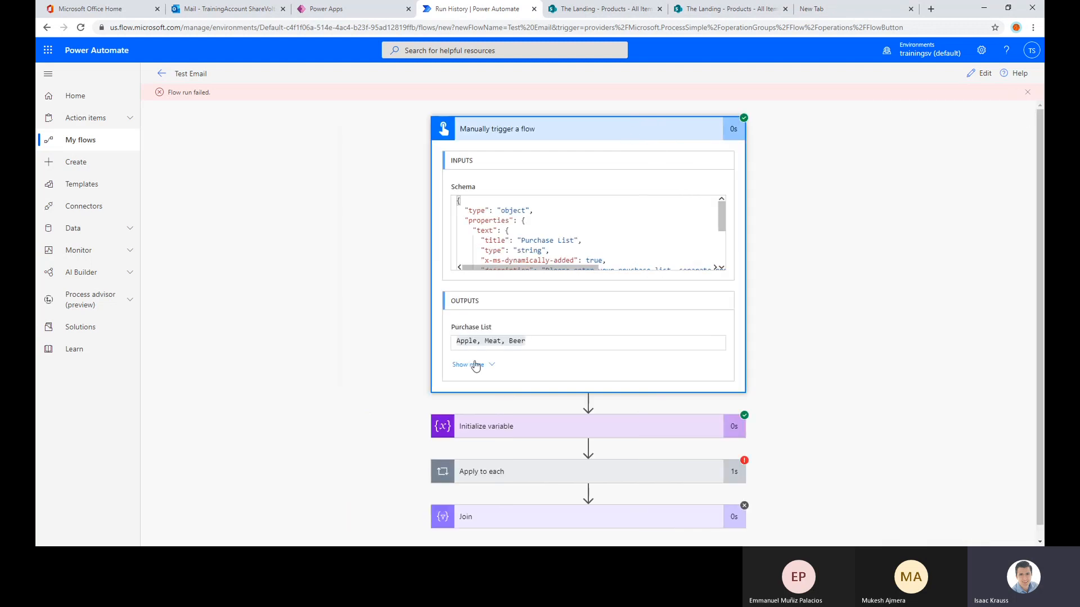
left_click(556, 130)
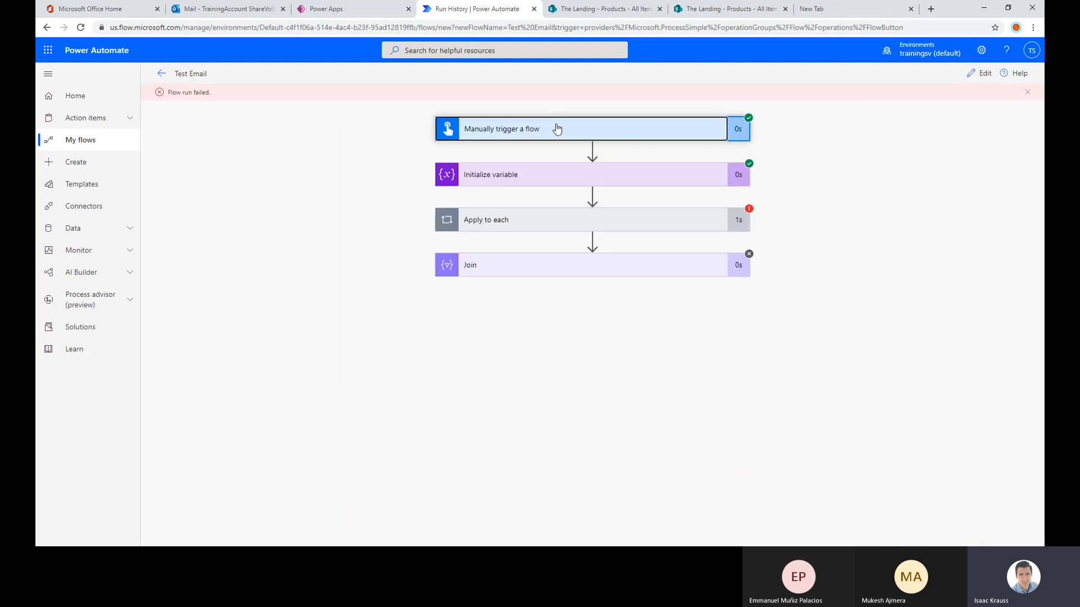
Inspect the varArray value in Initialize variable and the Get item details of the first Apply to each iteration
left_click(518, 178)
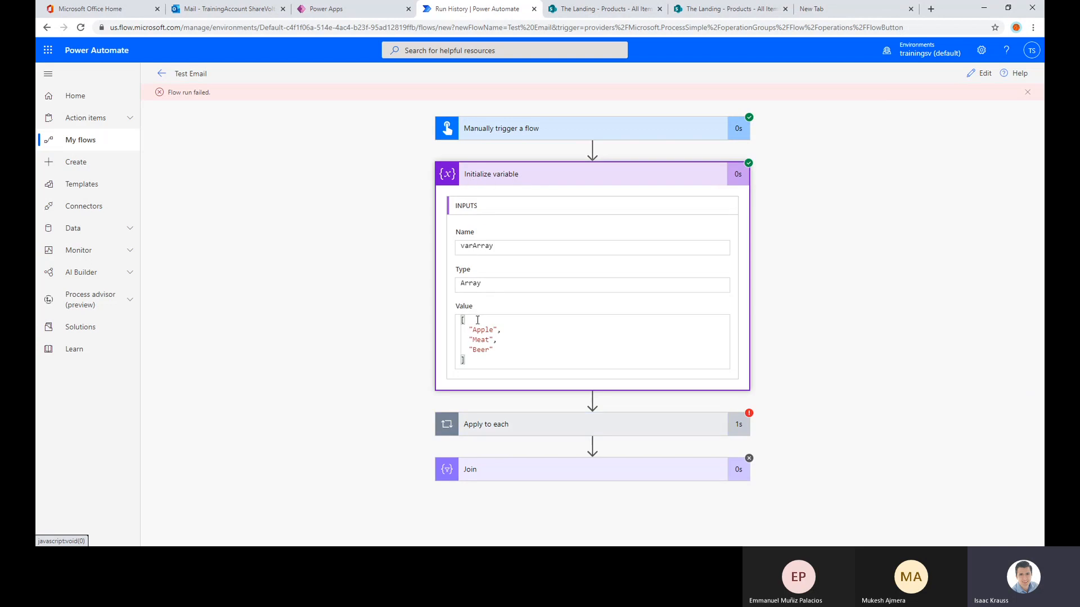
left_click_drag(474, 358, 462, 319)
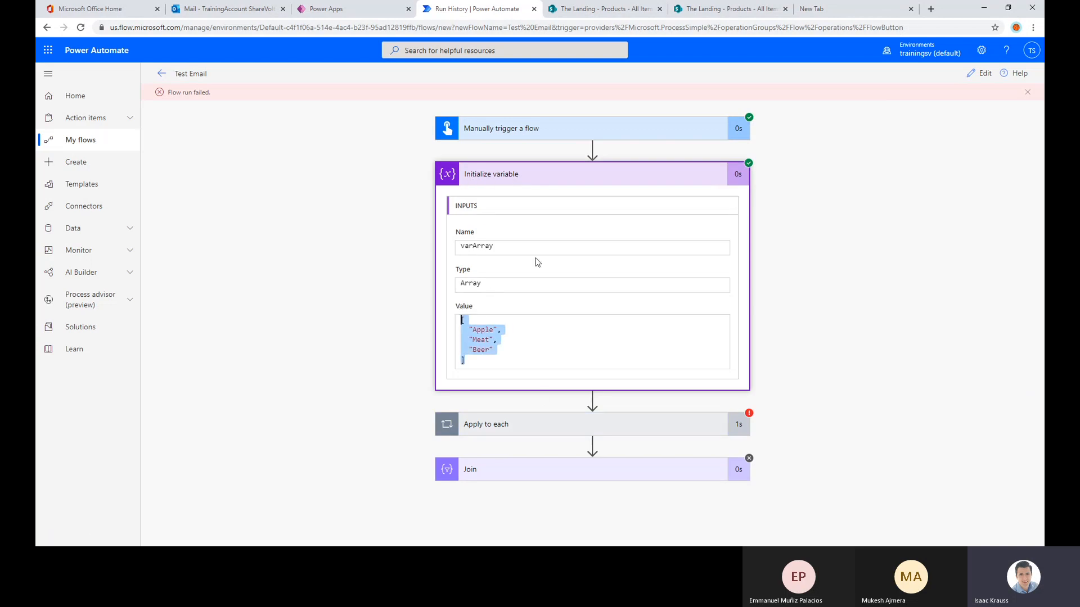
left_click(558, 175)
left_click(538, 219)
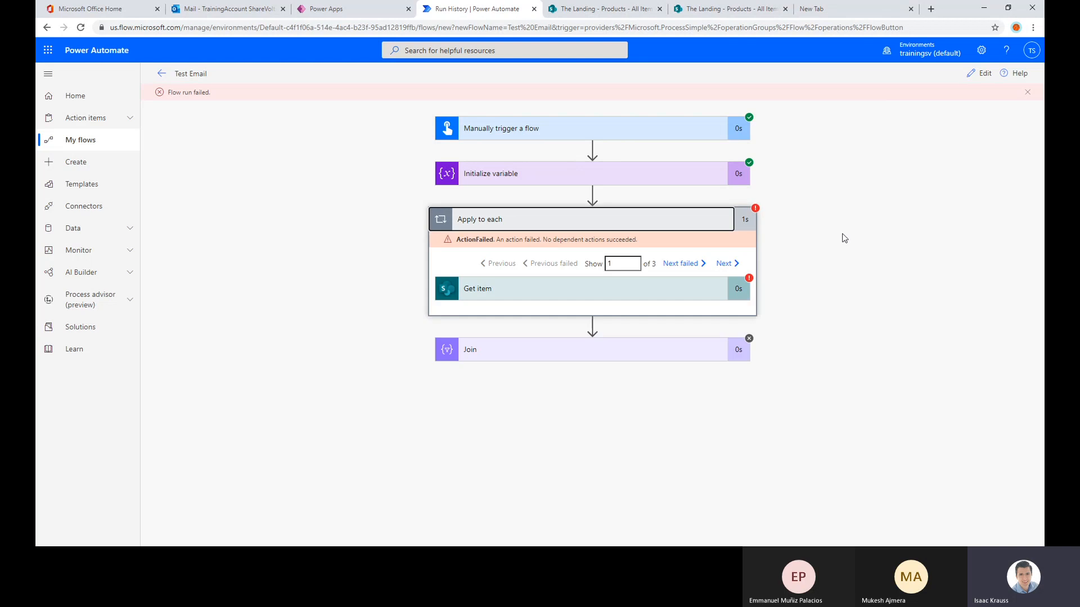
left_click(519, 292)
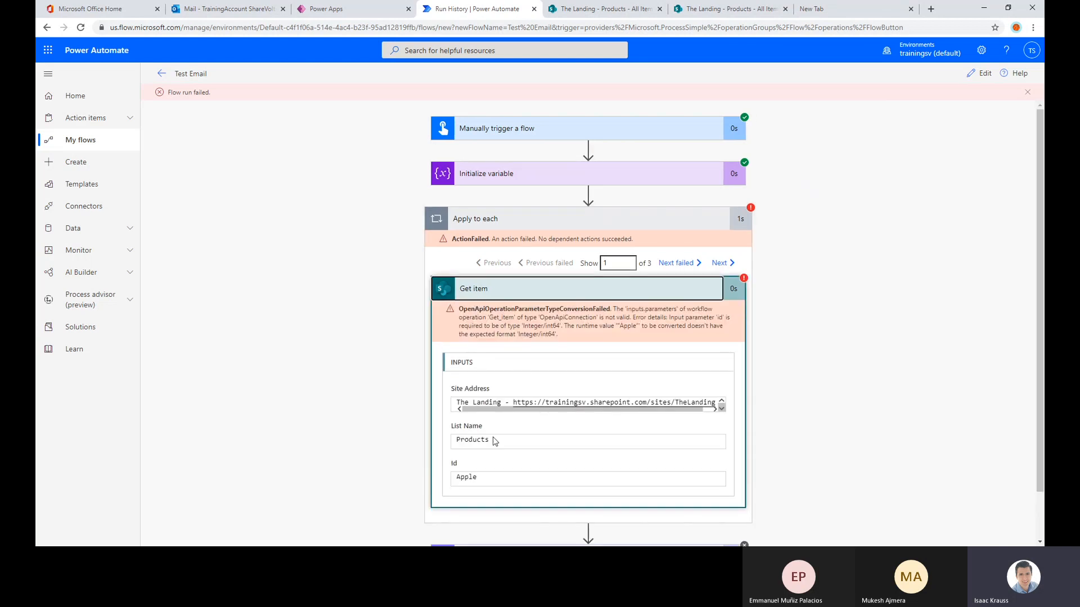
Examine the failed Get item's Id input and the type requirement described in its error message
left_click_drag(482, 474, 443, 476)
left_click(481, 466)
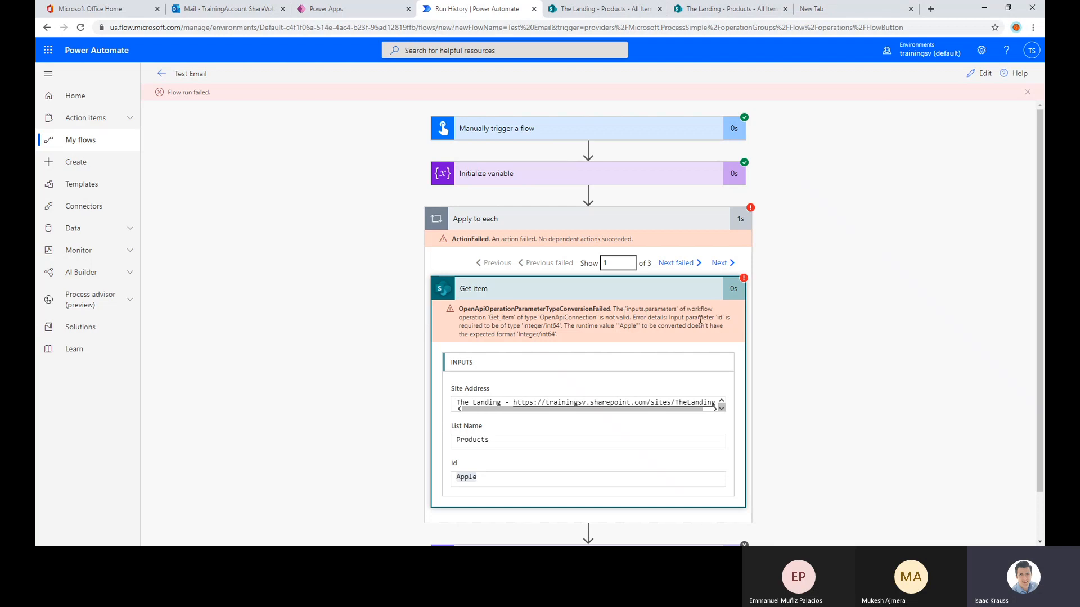
left_click_drag(667, 319, 728, 318)
left_click_drag(522, 328, 637, 328)
left_click(581, 327)
left_click(679, 328)
left_click_drag(496, 334, 566, 336)
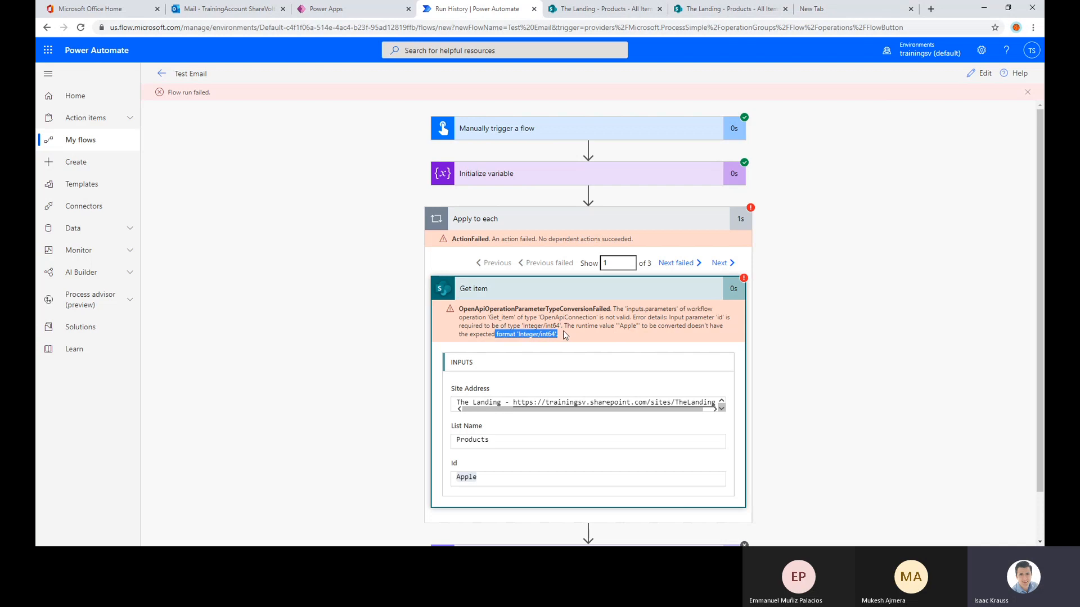
left_click(623, 320)
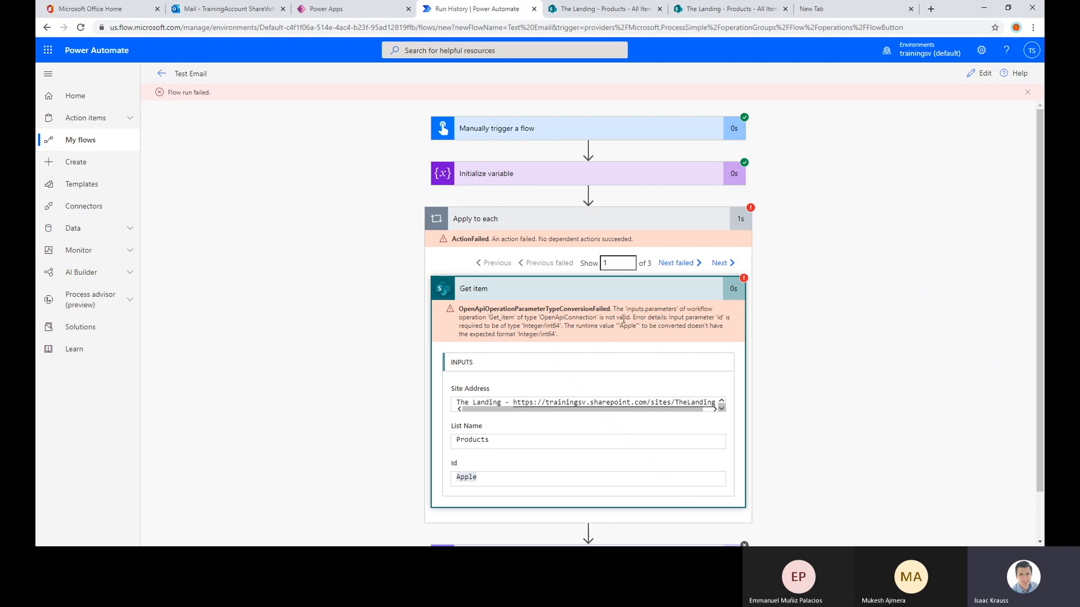
Reopen the flow for editing and delete the Get item action from the Apply to each loop
left_click(983, 75)
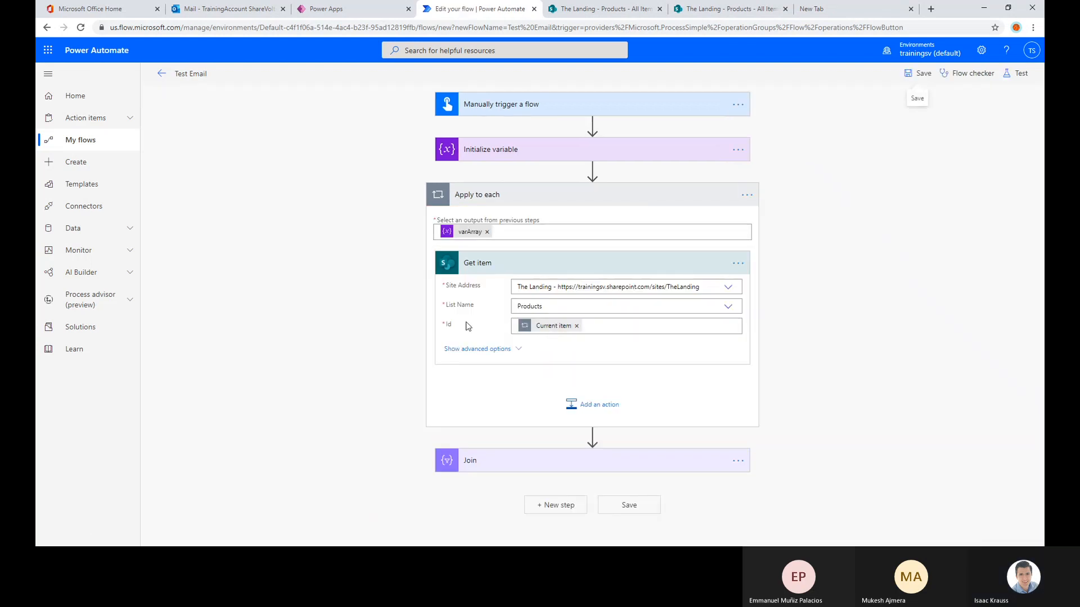
left_click(477, 349)
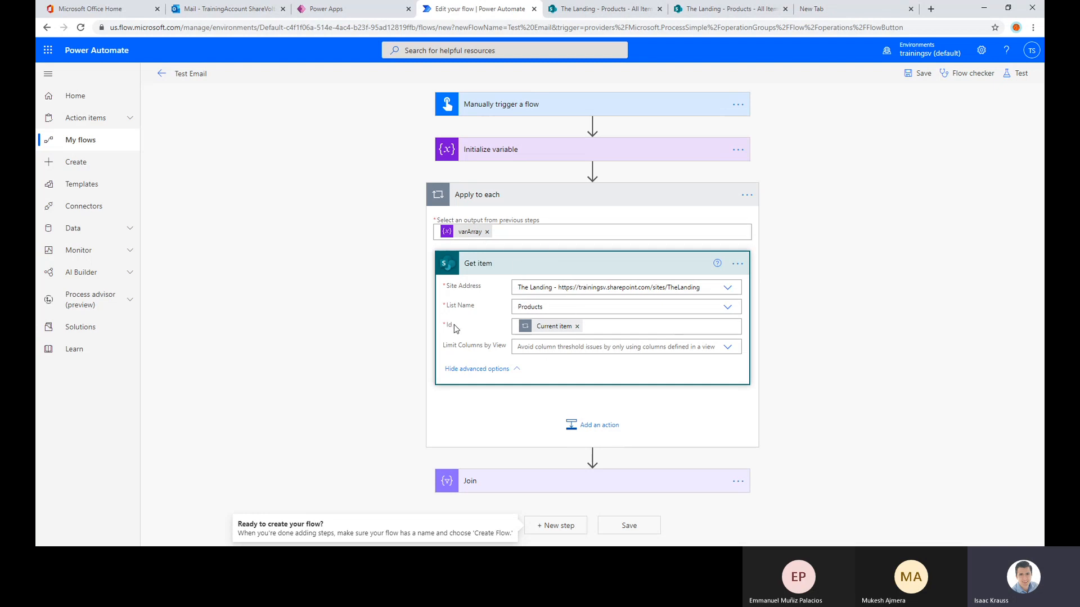
left_click(738, 264)
left_click(793, 396)
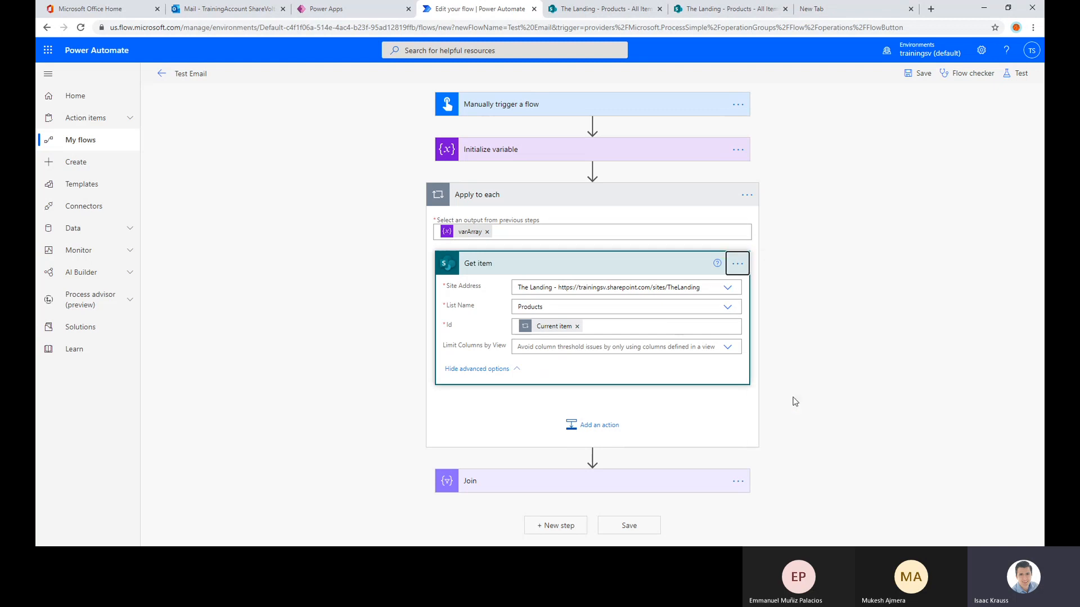
left_click(547, 316)
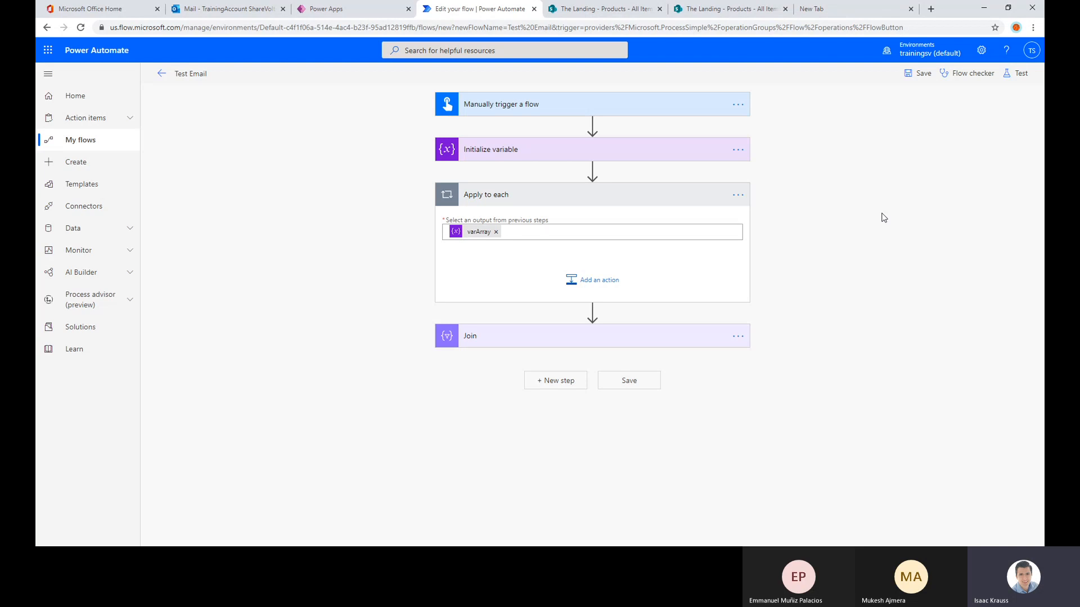
Add a SharePoint Get items action inside the Apply to each loop
left_click(612, 275)
scroll(568, 259, "down", 3)
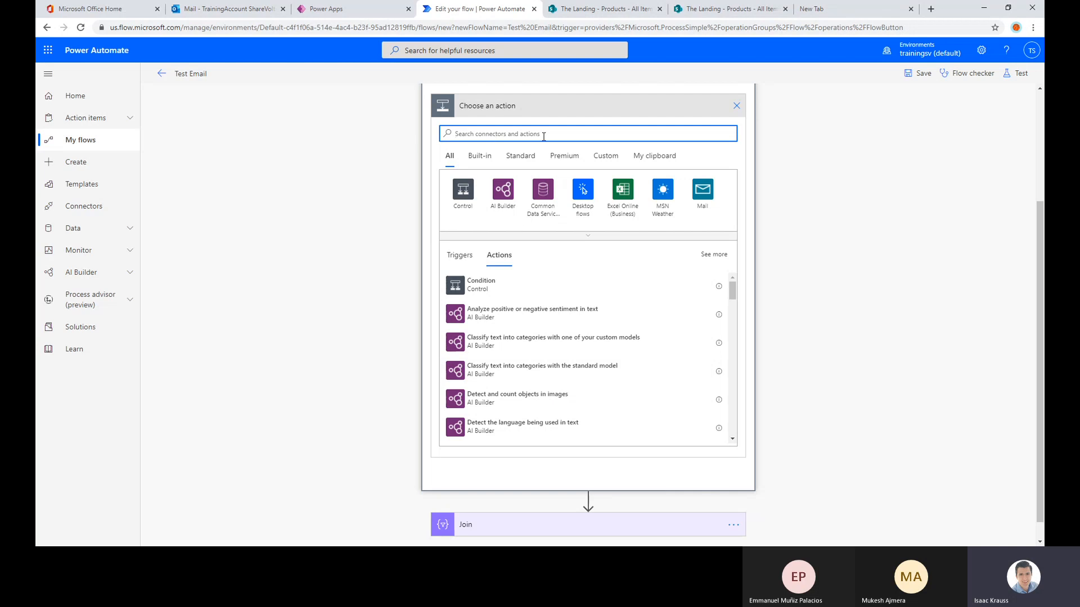
type("get items")
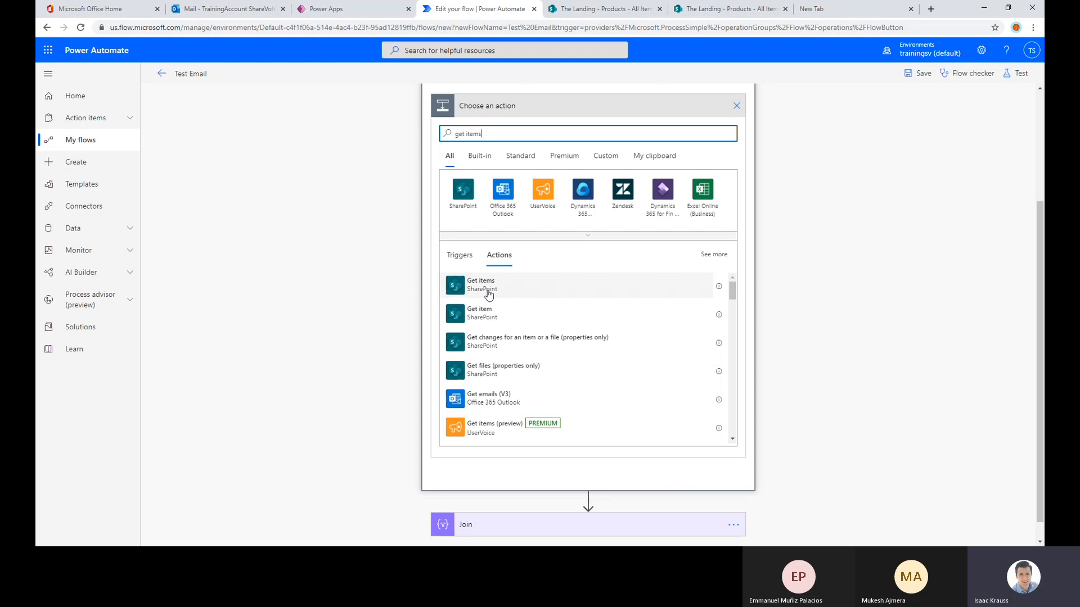
left_click(489, 294)
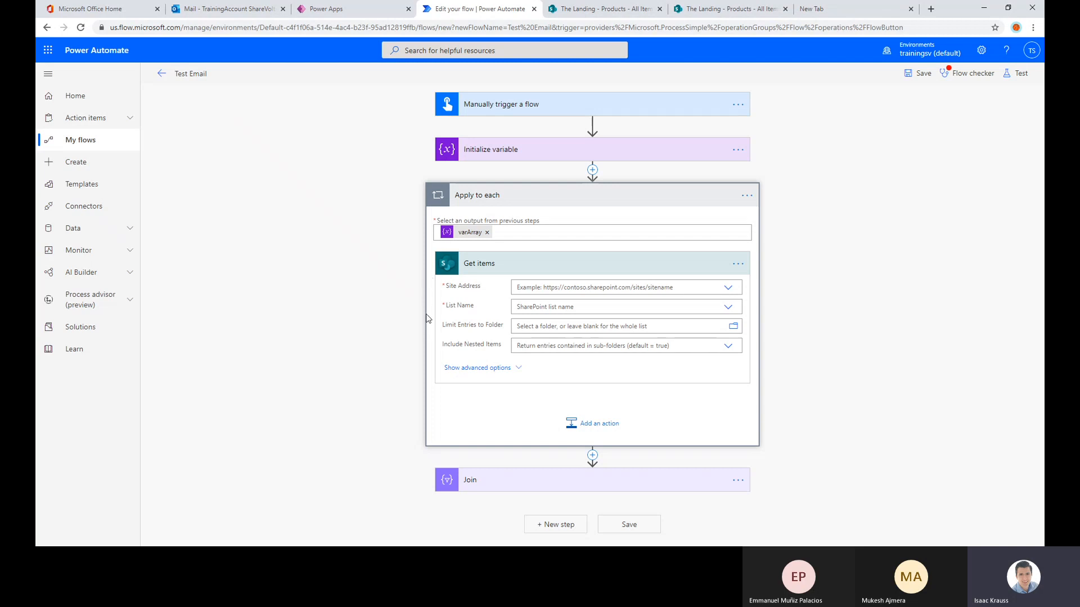
Set the Get items site address to The Landing and the list name to Products
left_click(728, 287)
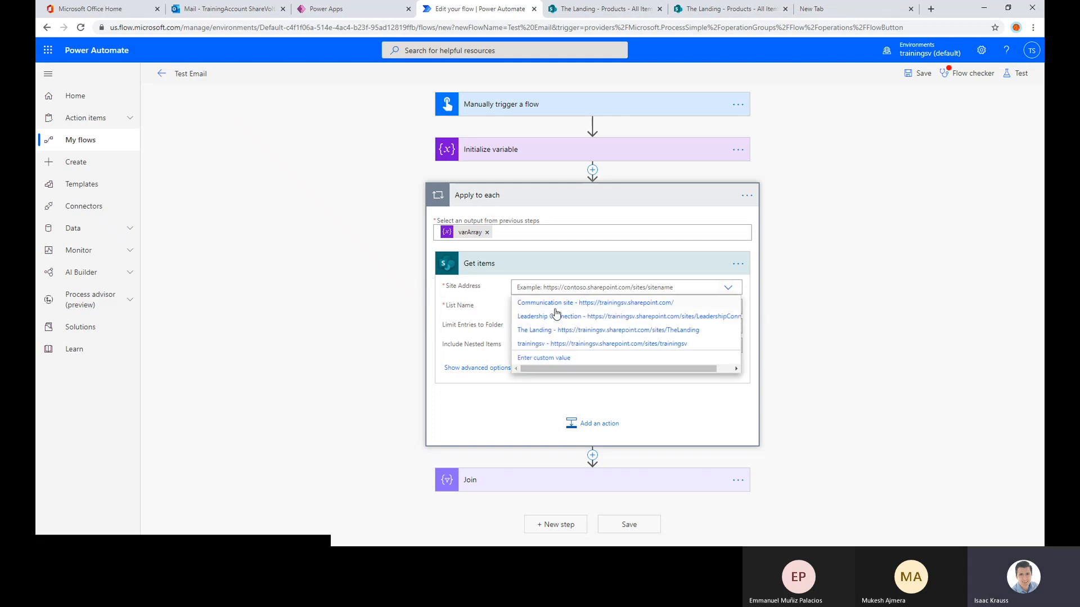
left_click(532, 330)
left_click(735, 313)
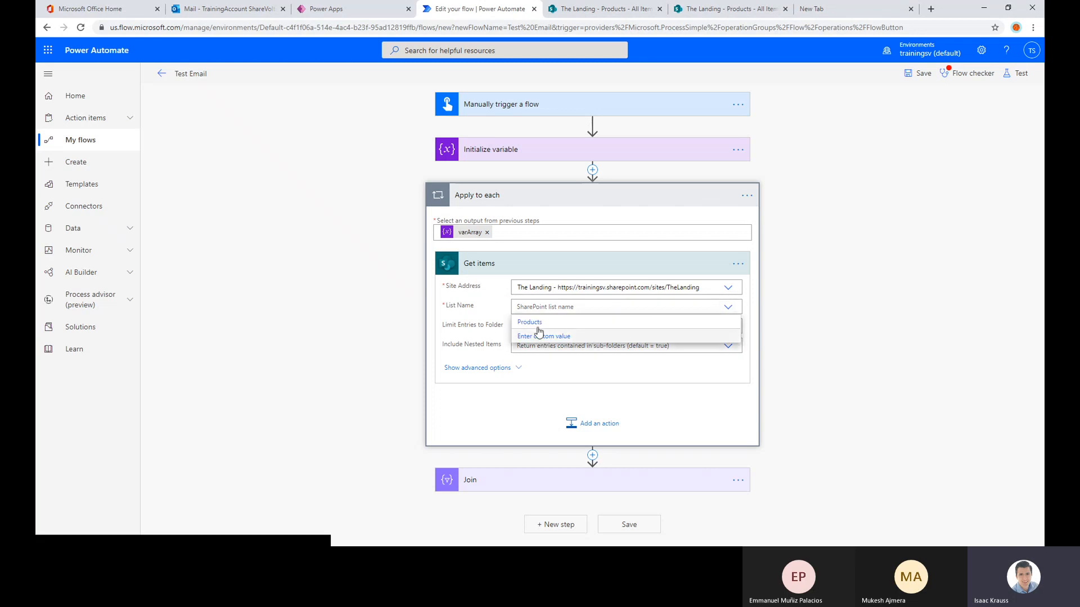
left_click(537, 325)
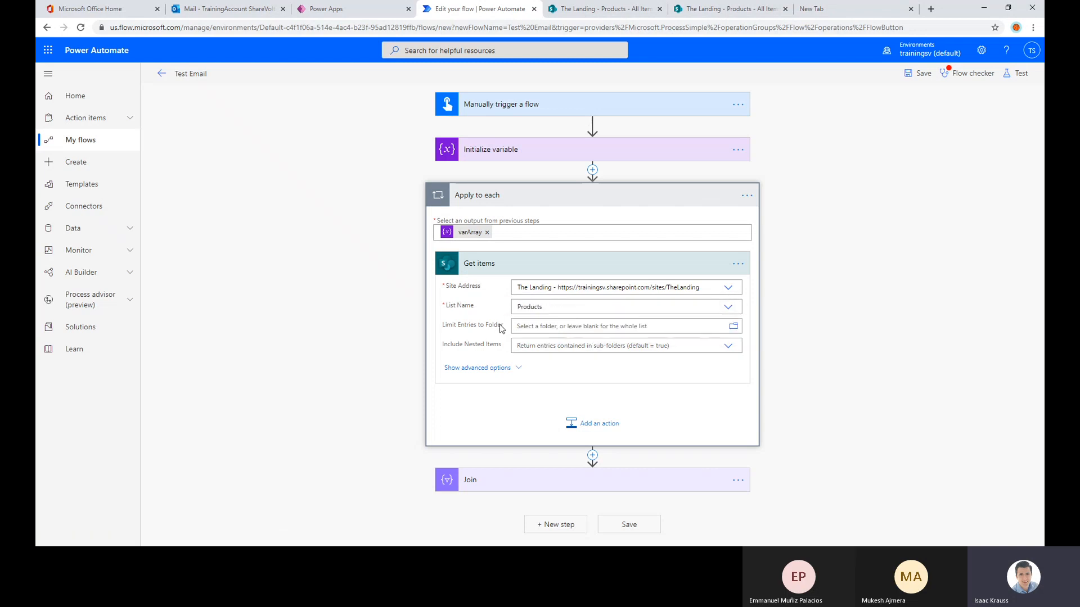
Reveal the advanced options of Get items and check the choices for Include Nested Items
left_click(478, 368)
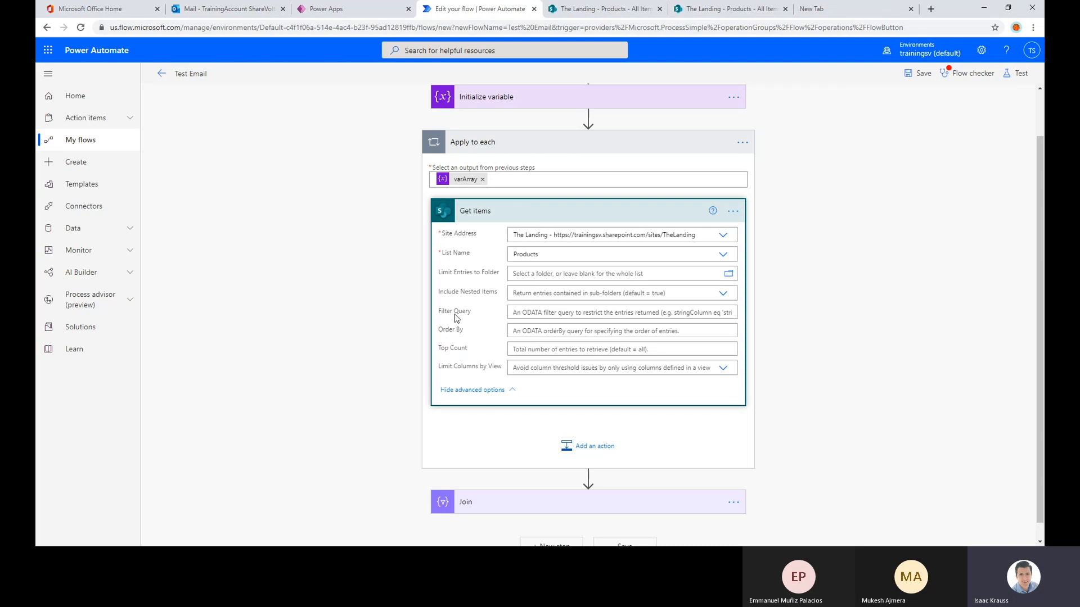
left_click(521, 274)
left_click(516, 342)
left_click(516, 321)
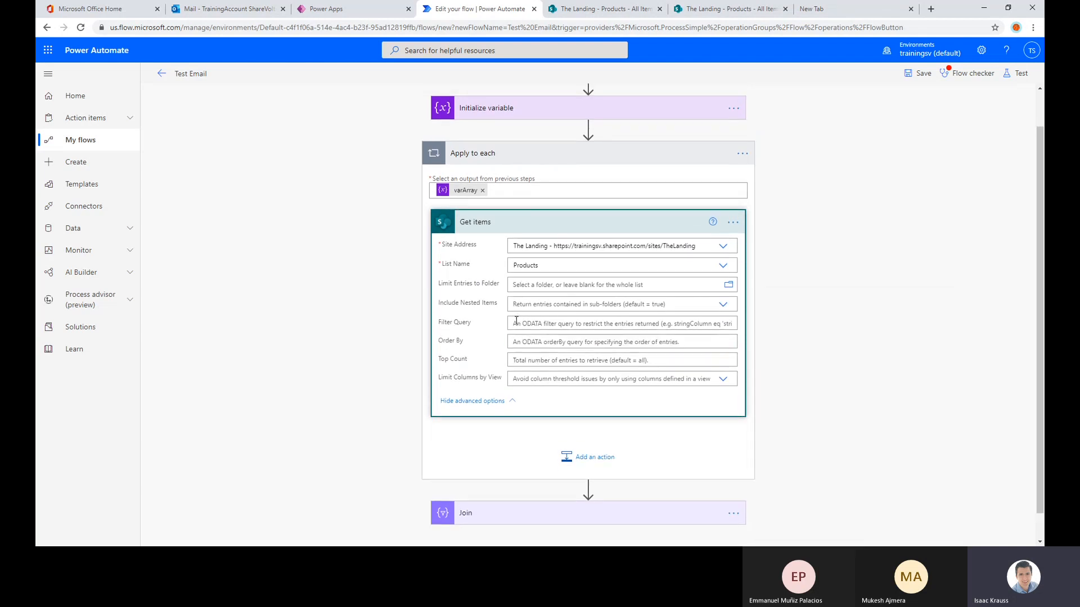
left_click(520, 306)
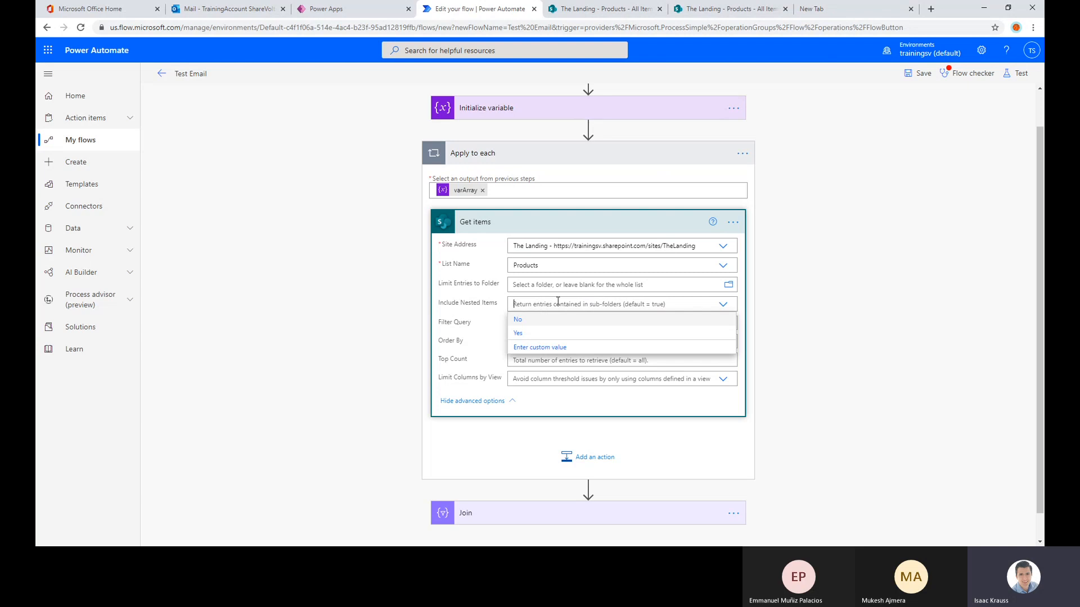
left_click(452, 334)
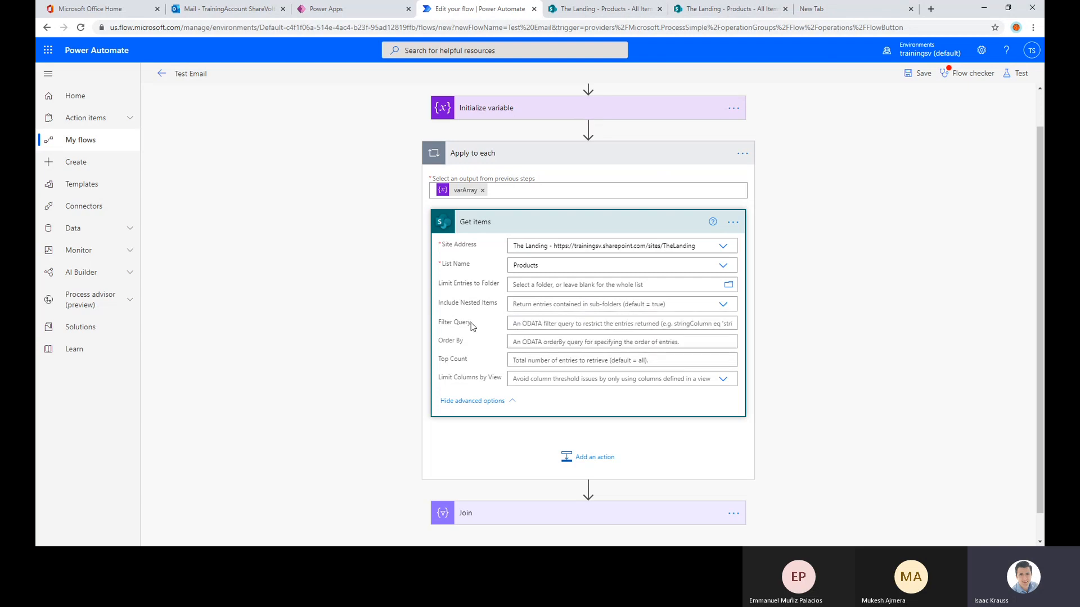
Start the Get items Filter Query with Title eq followed by a single quote
left_click_drag(471, 322, 438, 324)
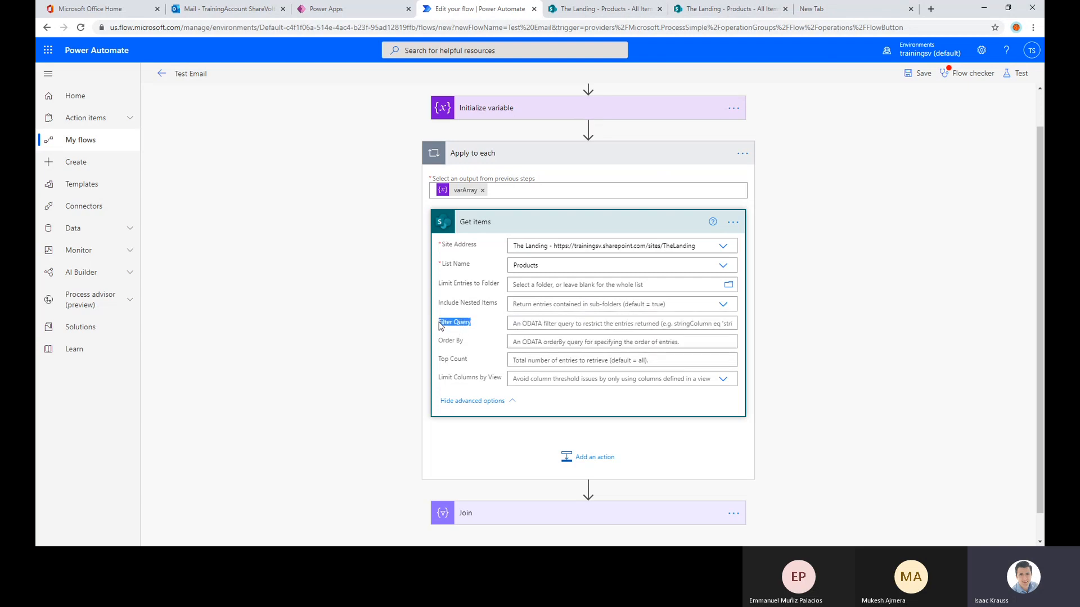
left_click(524, 325)
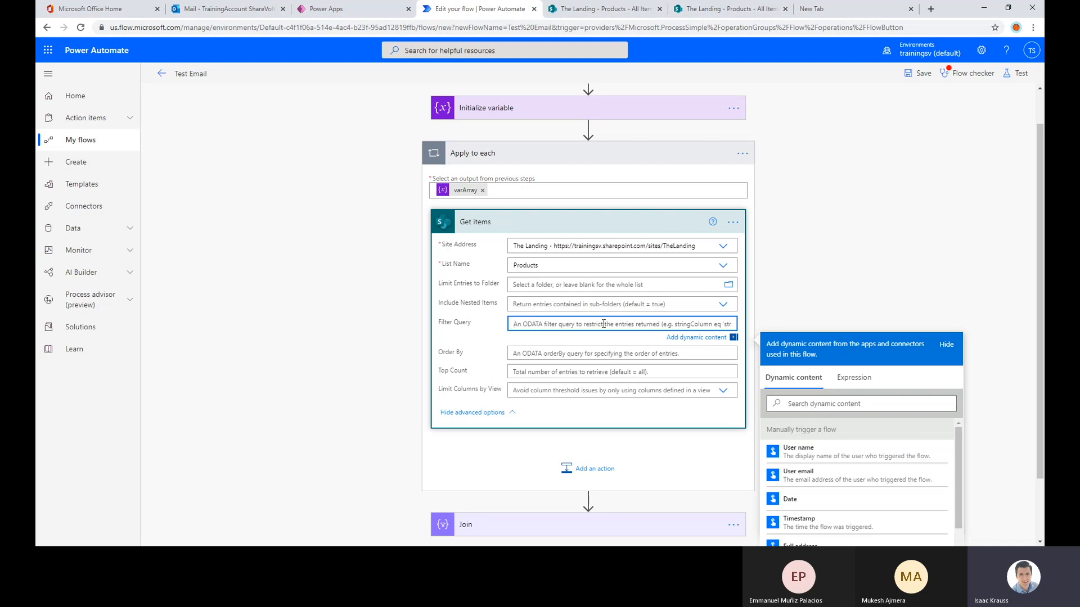
type("Tit")
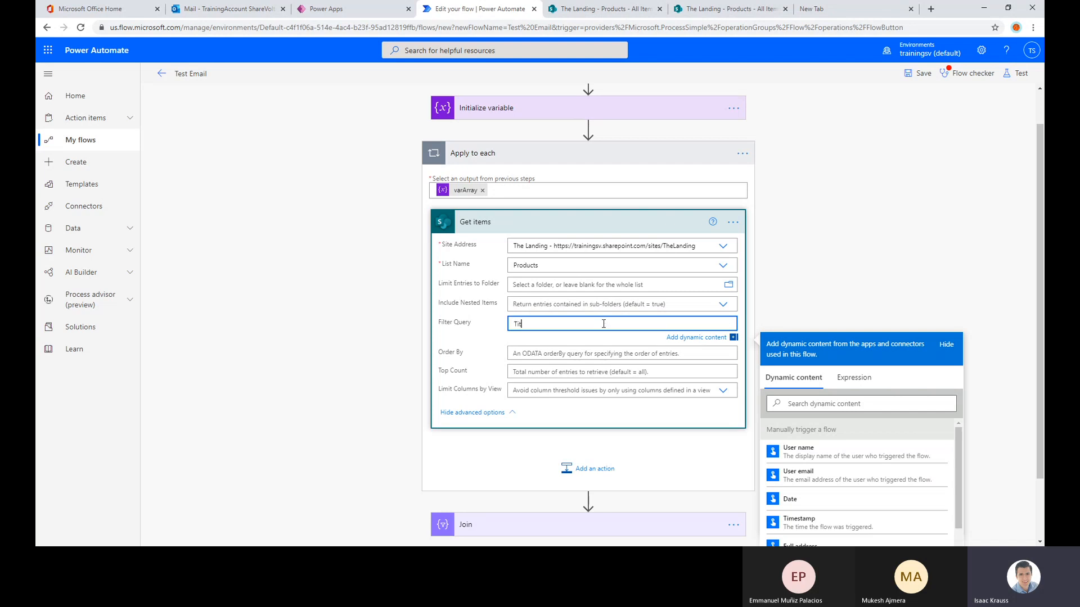
type("le eq")
type("gt")
key("BackSpace")
key("BackSpace")
type("eq")
type("'")
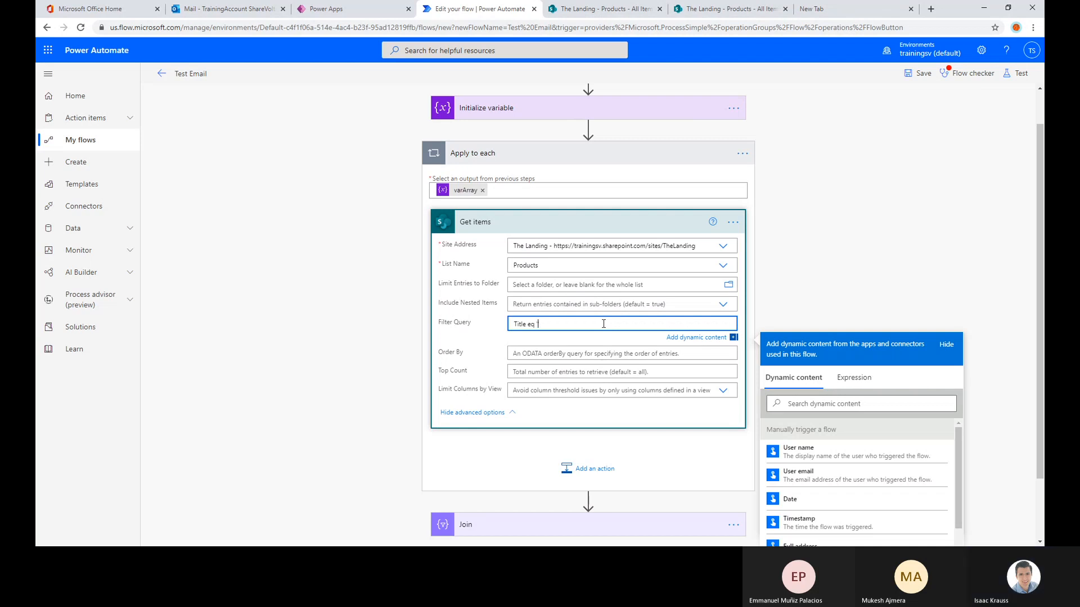
type("This is a t")
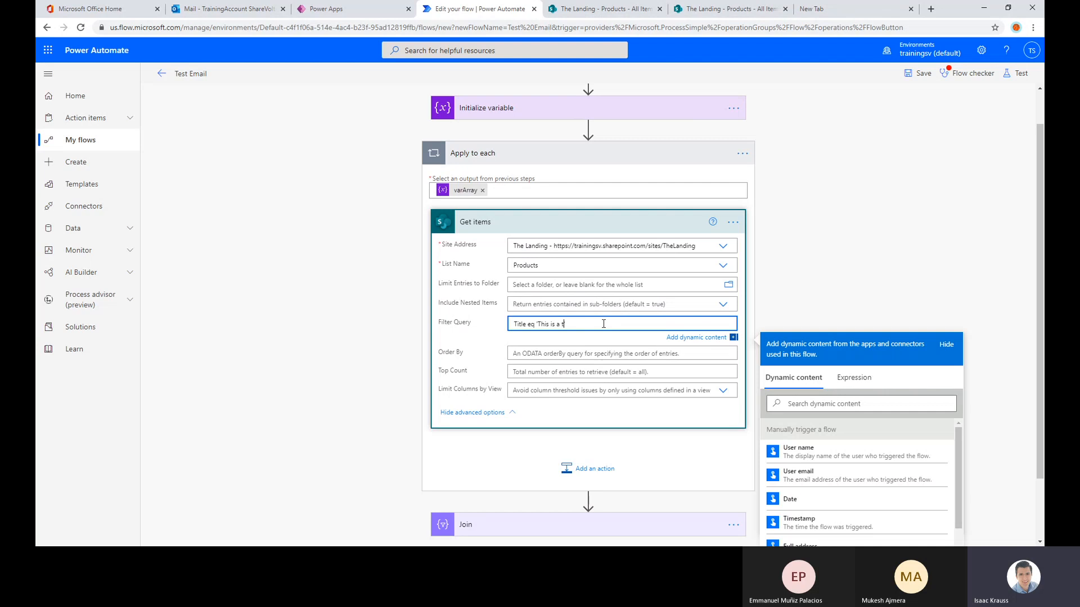
key("BackSpace")
key("BackSpace")
key("BackSpace")
key("BackSpace")
key("BackSpace")
Complete the Filter Query by inserting the loop's Current item between single quotes after Title eq
scroll(703, 349, "down", 1)
scroll(958, 382, "down", 2)
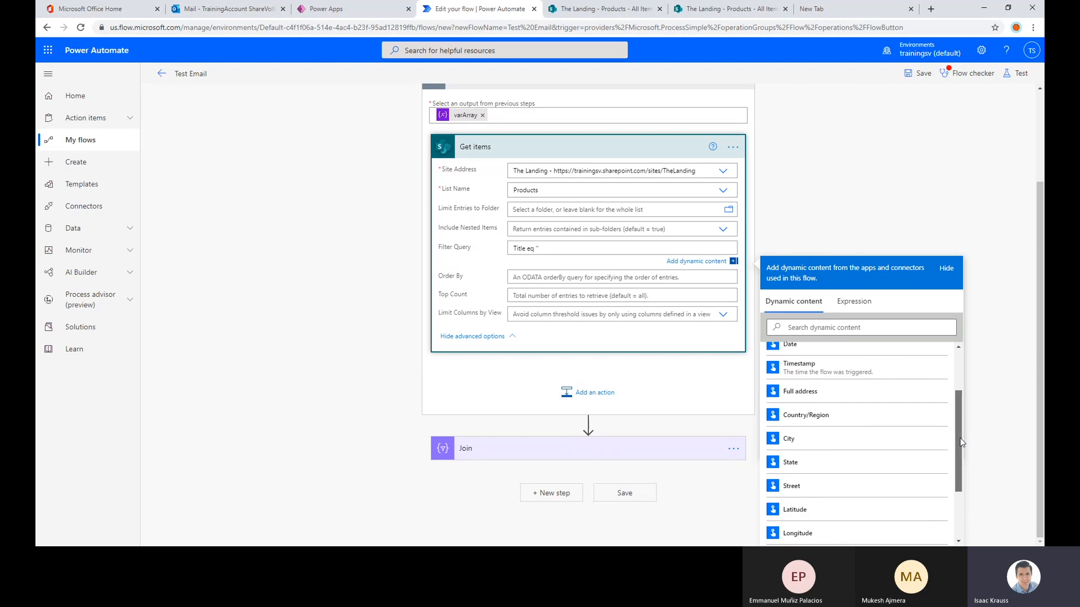
left_click(966, 512)
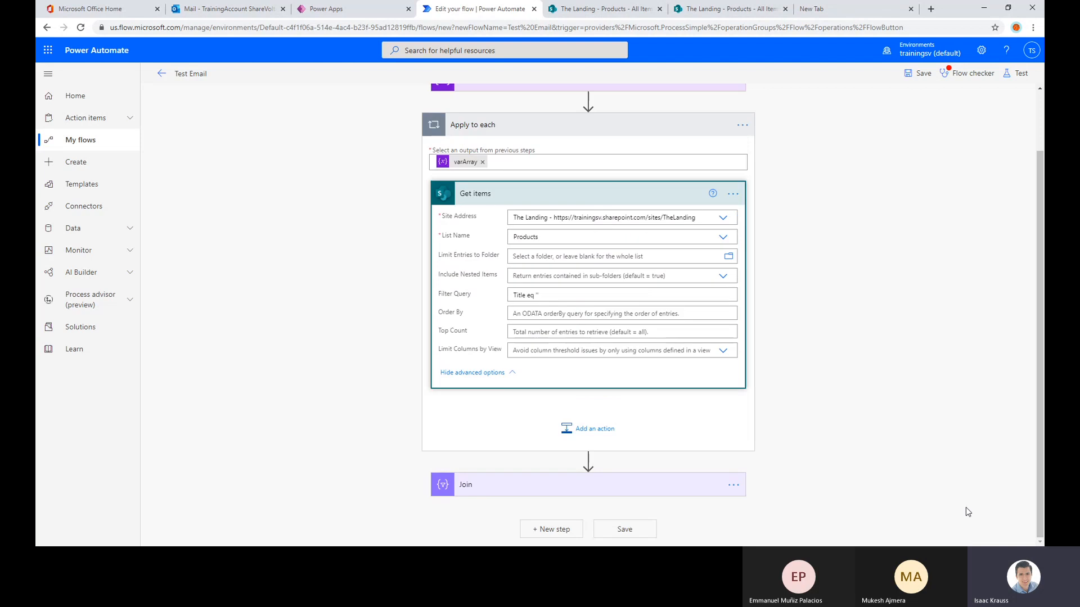
left_click(537, 295)
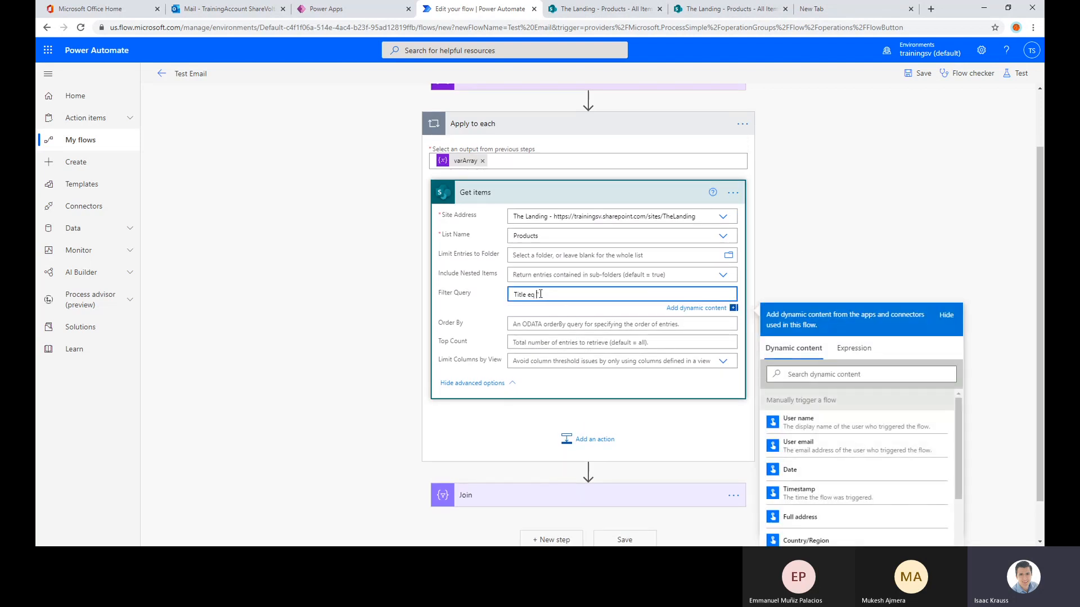
type("'")
scroll(897, 394, "down", 3)
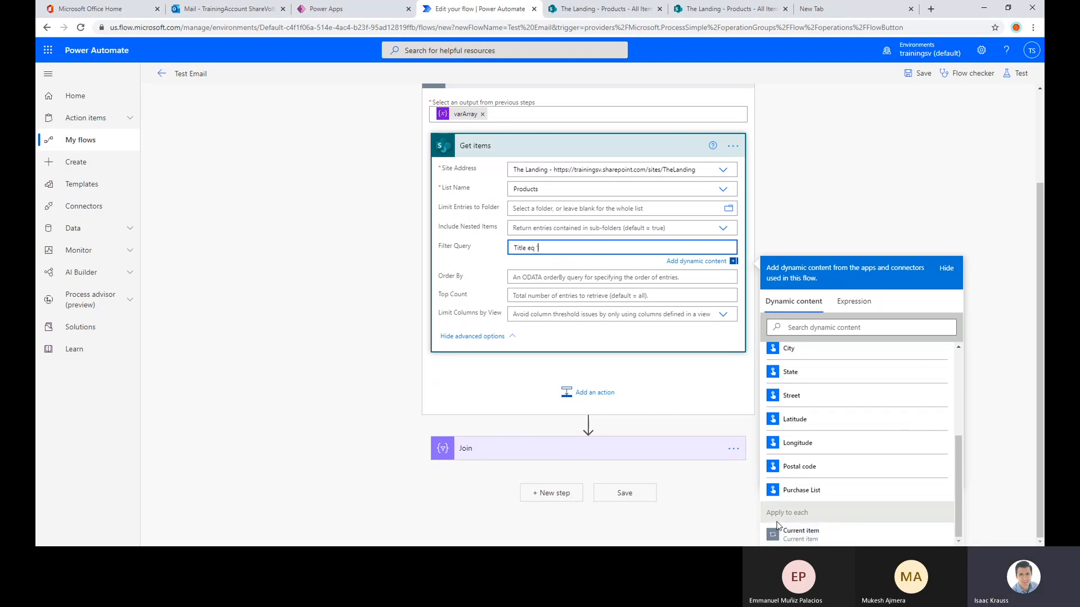
scroll(548, 190, "up", 2)
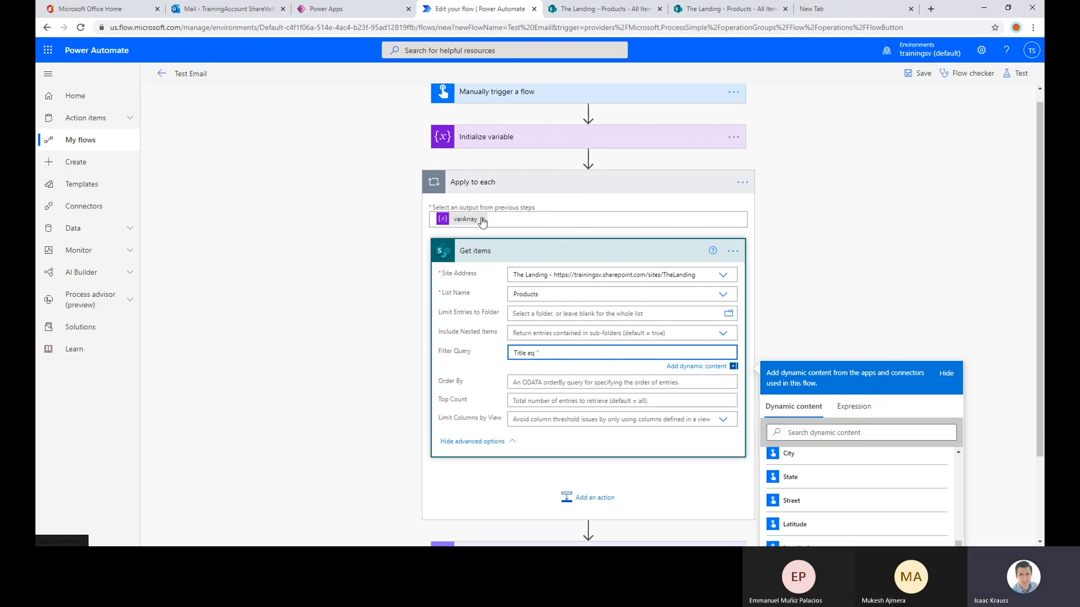
scroll(900, 338, "down", 2)
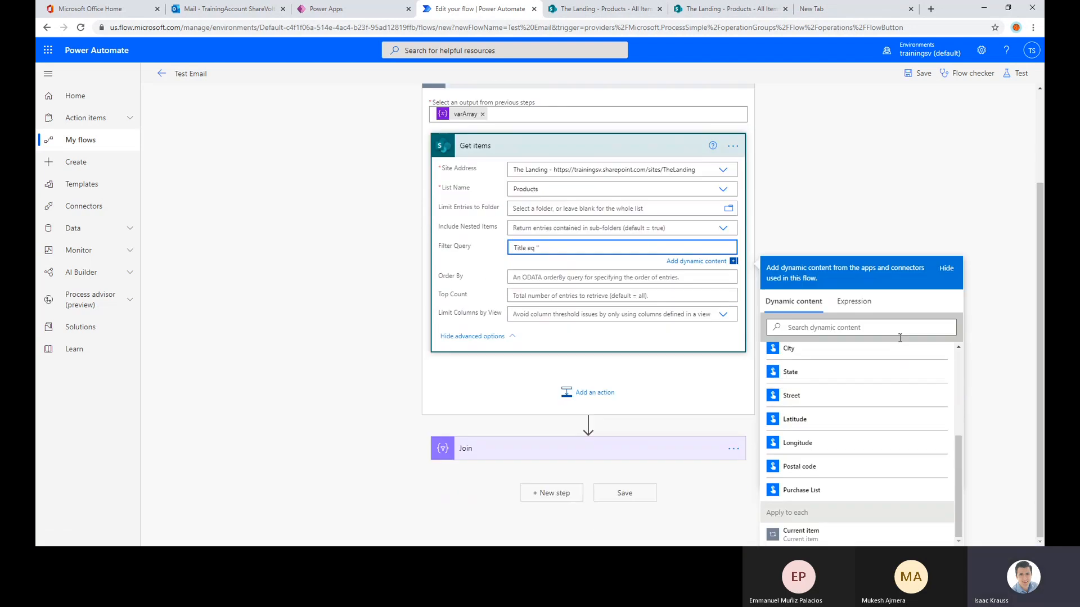
left_click(801, 534)
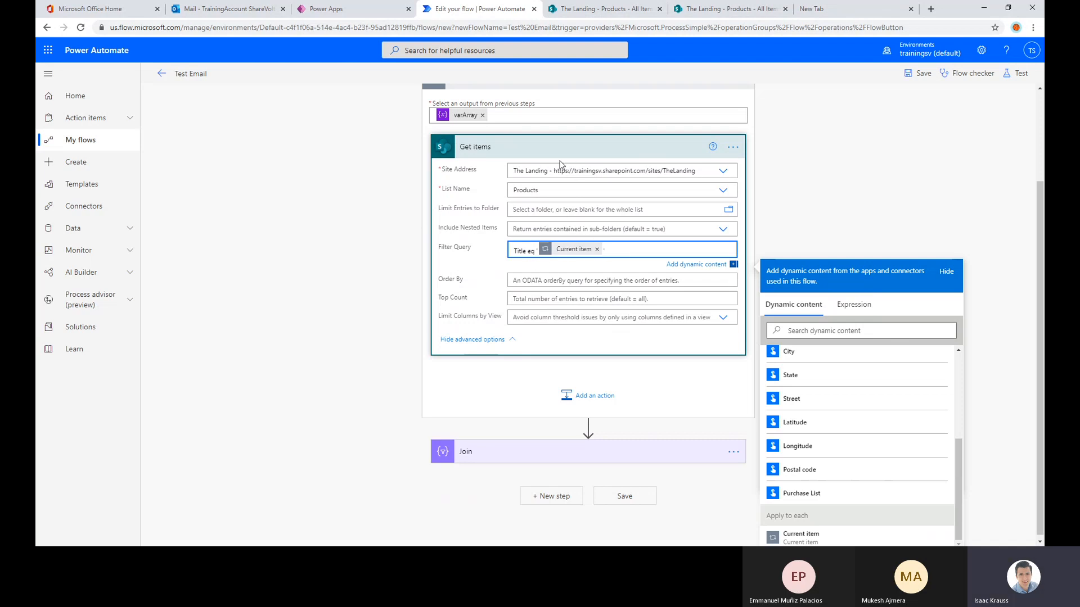
Save the flow and test it automatically with the trigger data of the recent failed run
left_click(886, 163)
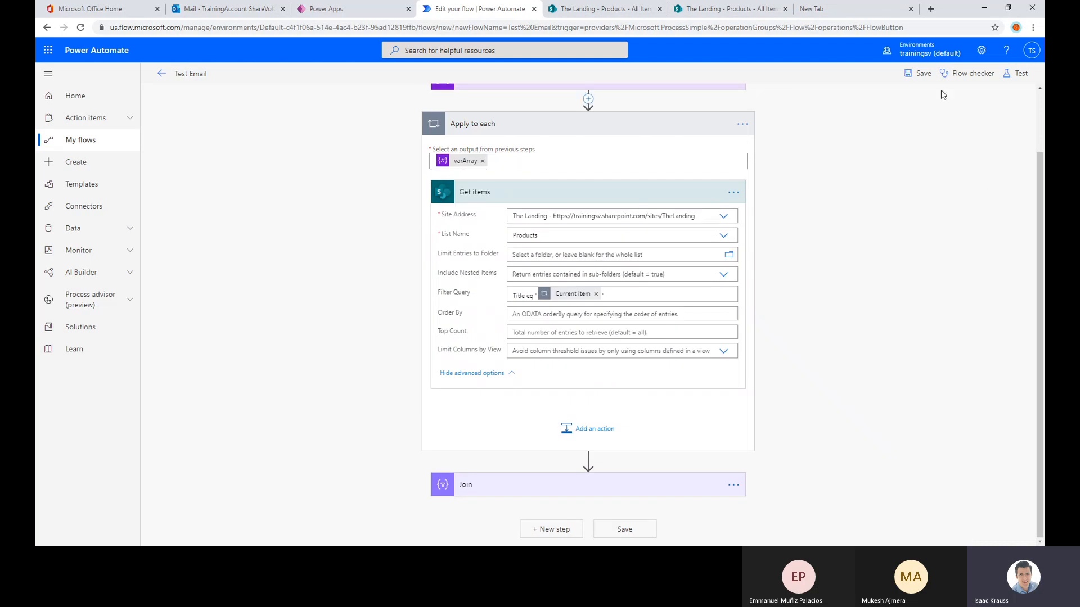
left_click(920, 73)
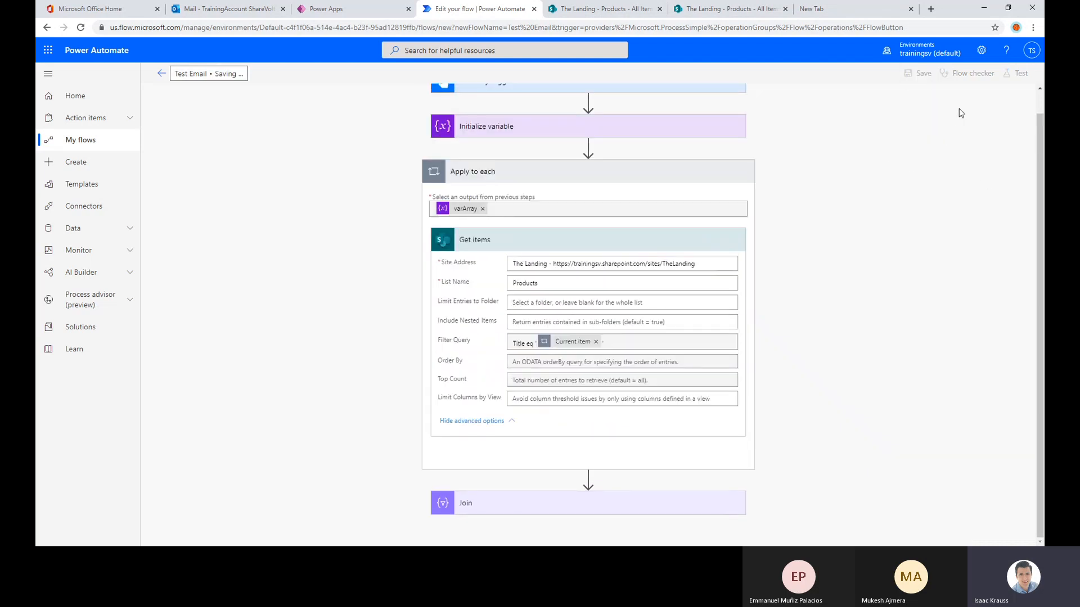
left_click(1018, 76)
left_click(925, 127)
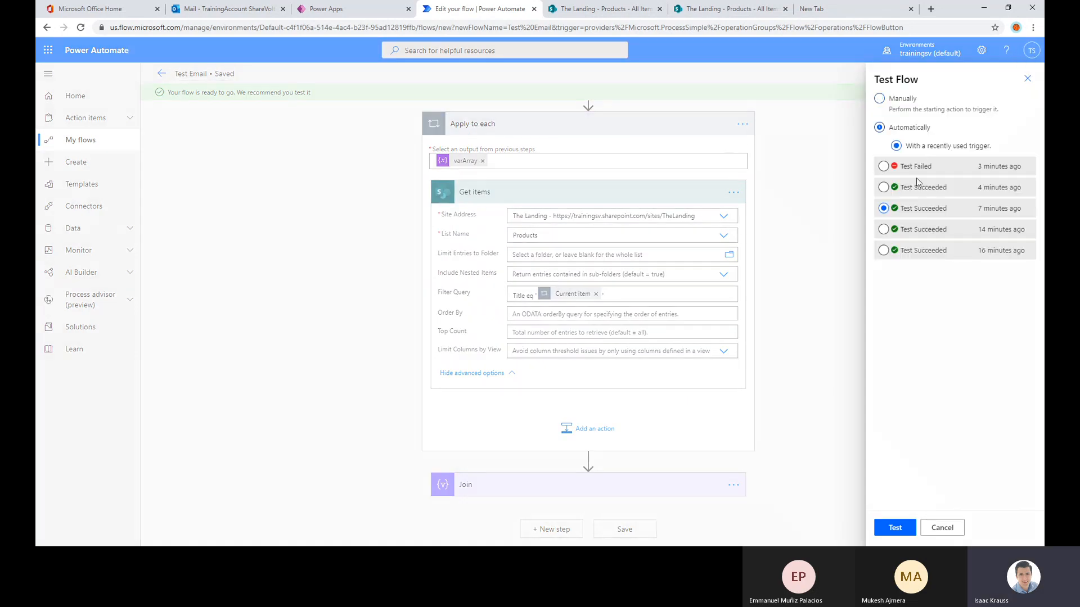
left_click(916, 170)
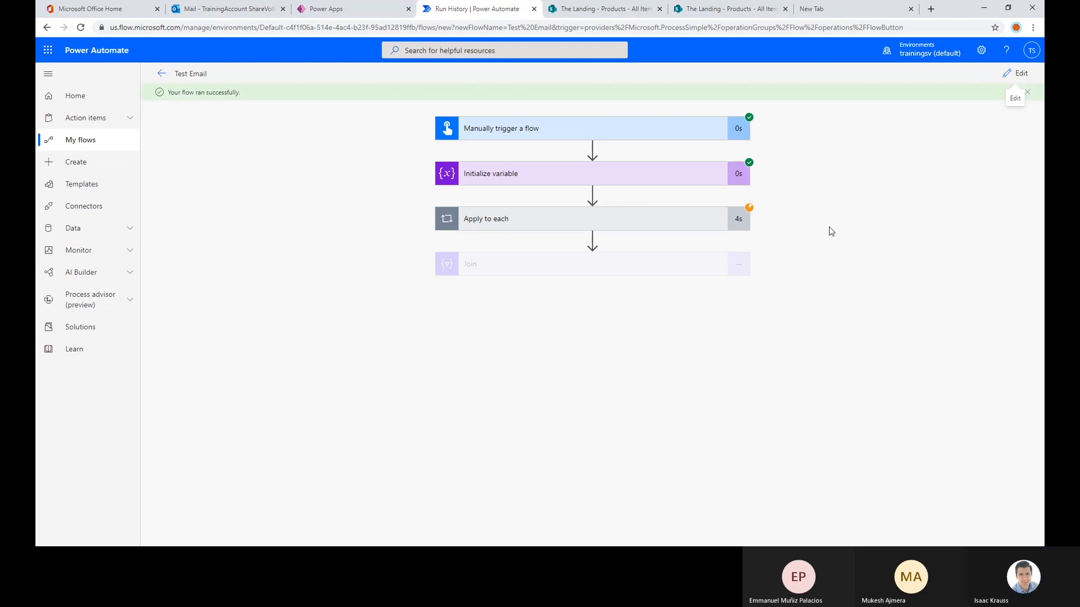
Inspect the Get items details in the new run, stepping through the Apply to each iterations to the third
left_click(669, 227)
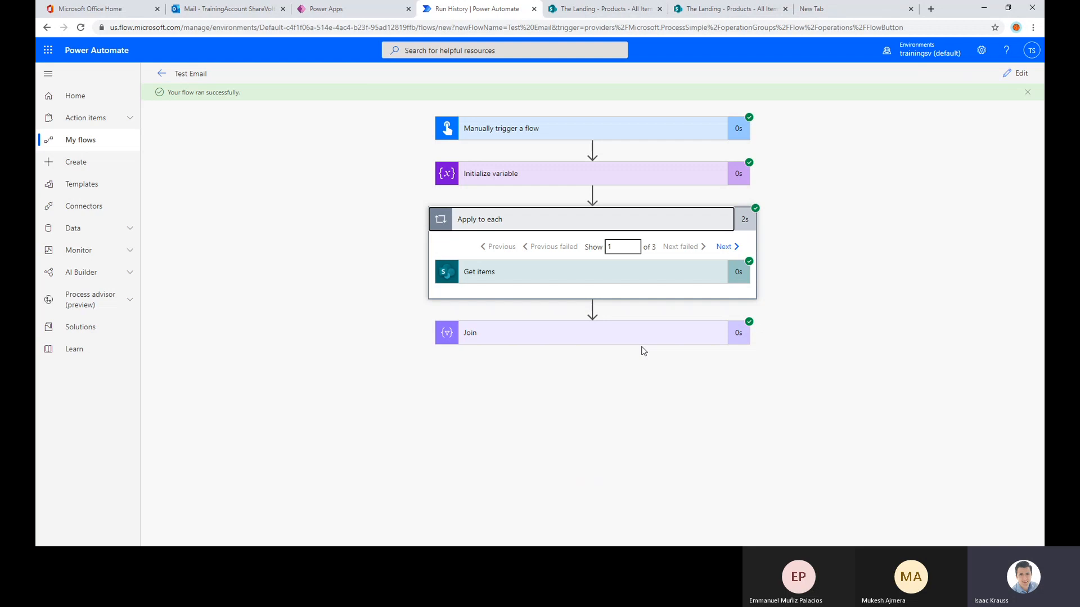
left_click(629, 277)
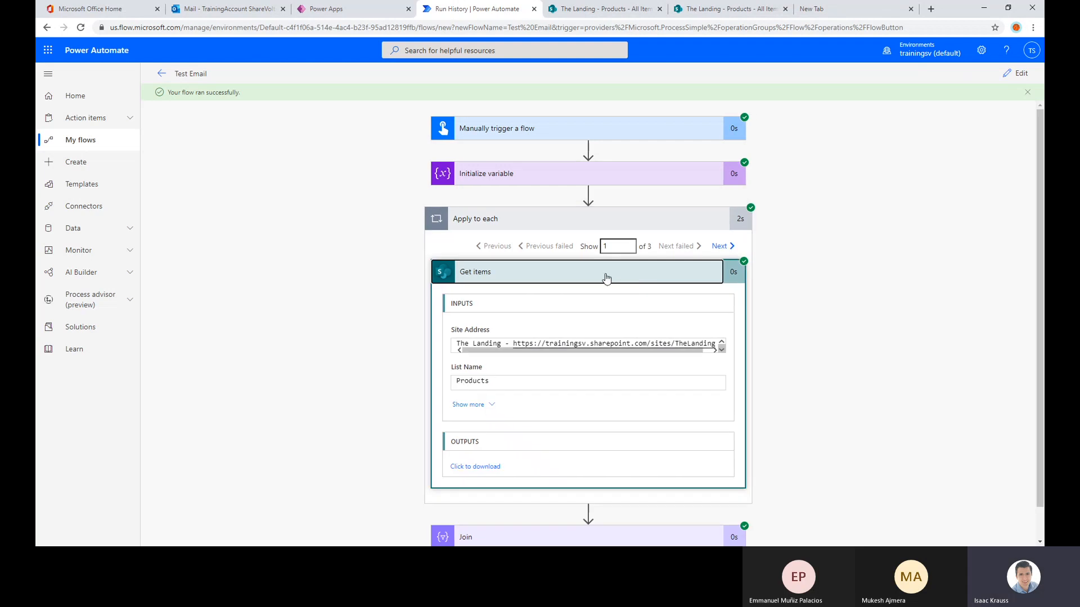
left_click(733, 248)
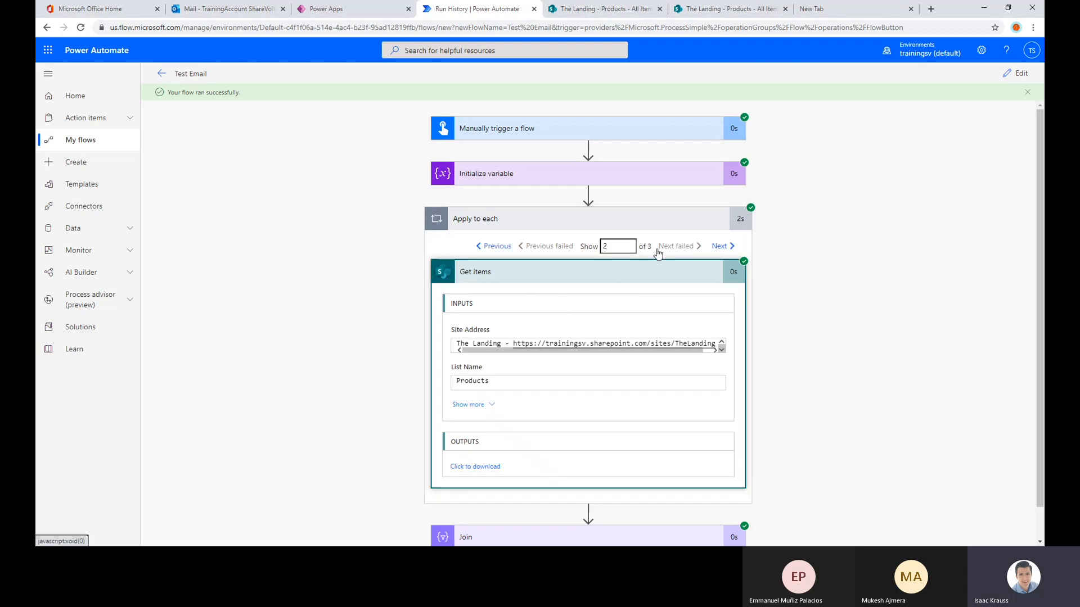
left_click(720, 246)
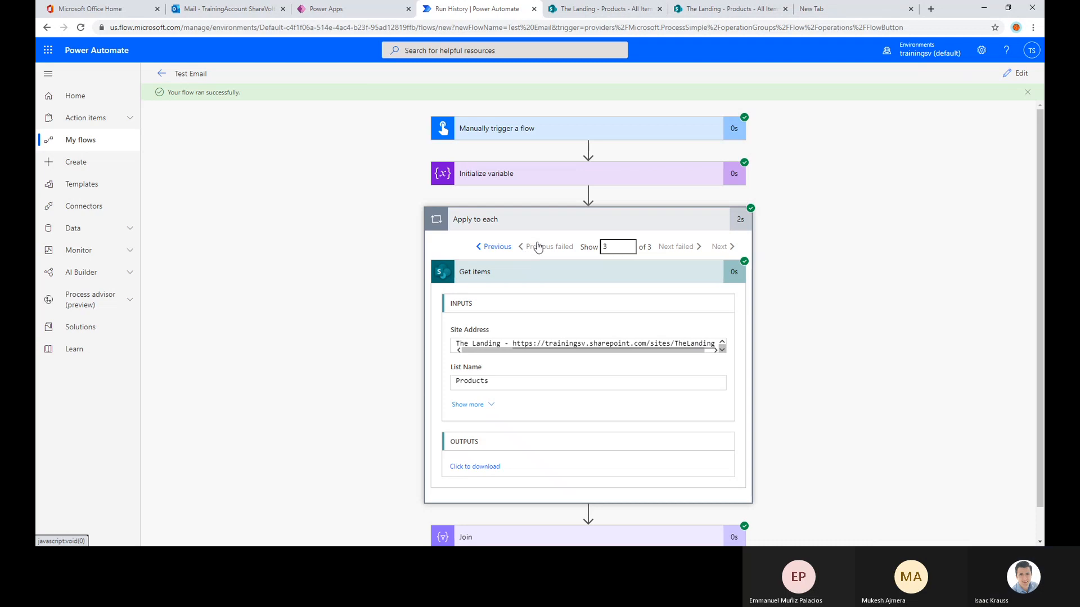
Return to the first Apply to each iteration, show all Get items inputs including the Filter Query, and open its raw output
left_click(502, 251)
left_click(502, 251)
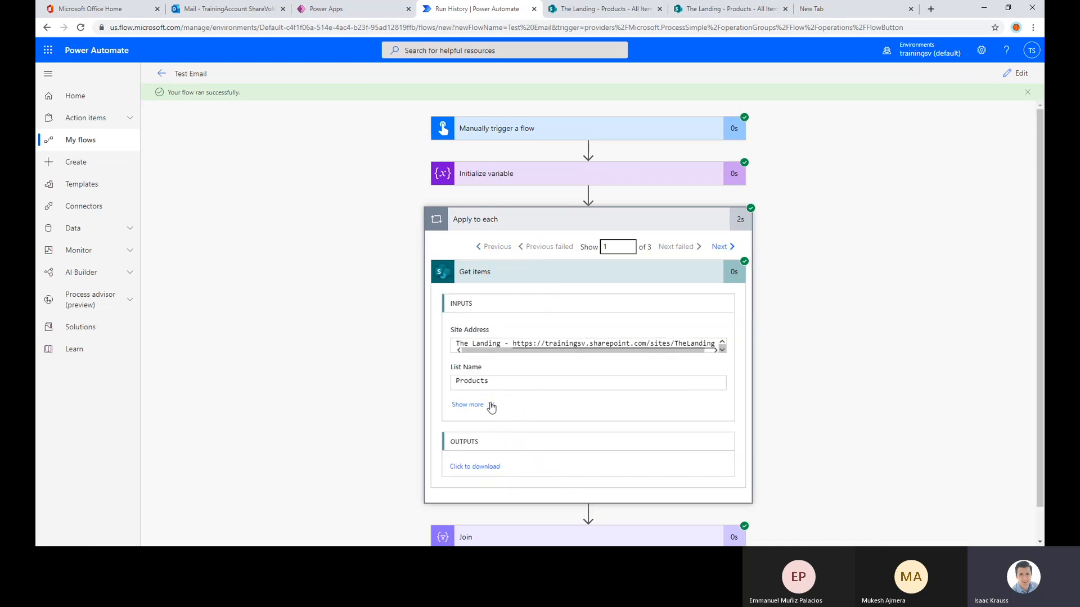
left_click(488, 404)
scroll(518, 337, "down", 1)
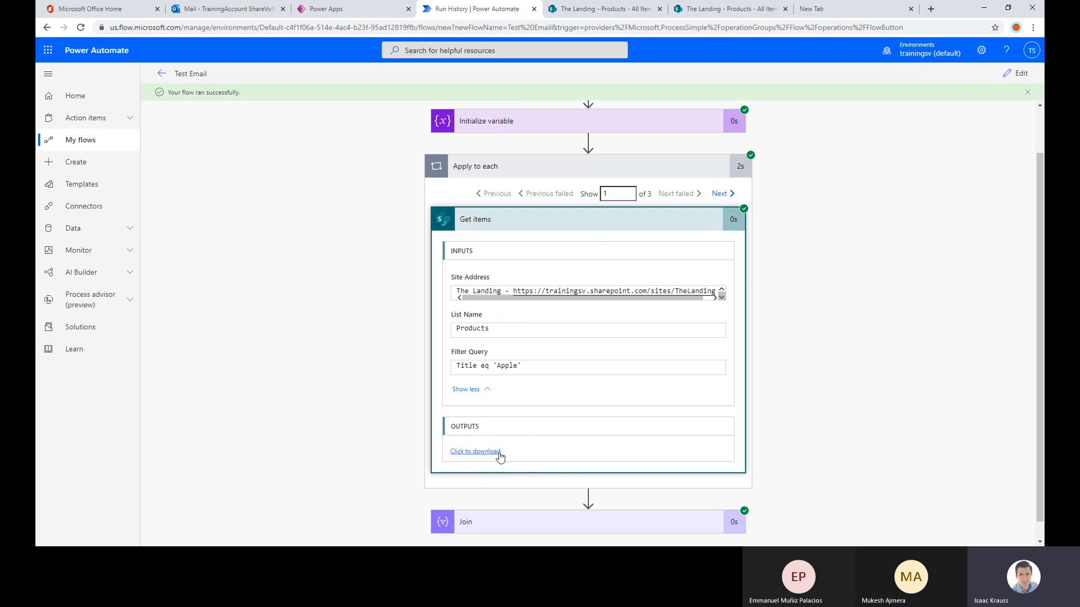
left_click(466, 456)
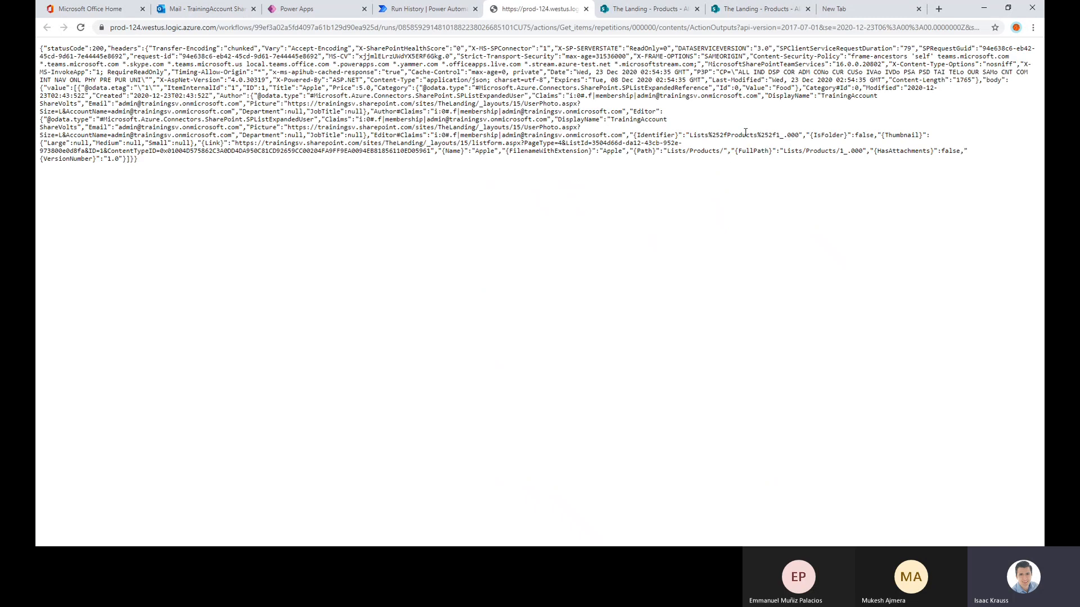
Search the first iteration's raw output for Title and Category, highlighting the category field and its value
left_click_drag(164, 160, 78, 64)
left_click(366, 165)
key("ctrl+f")
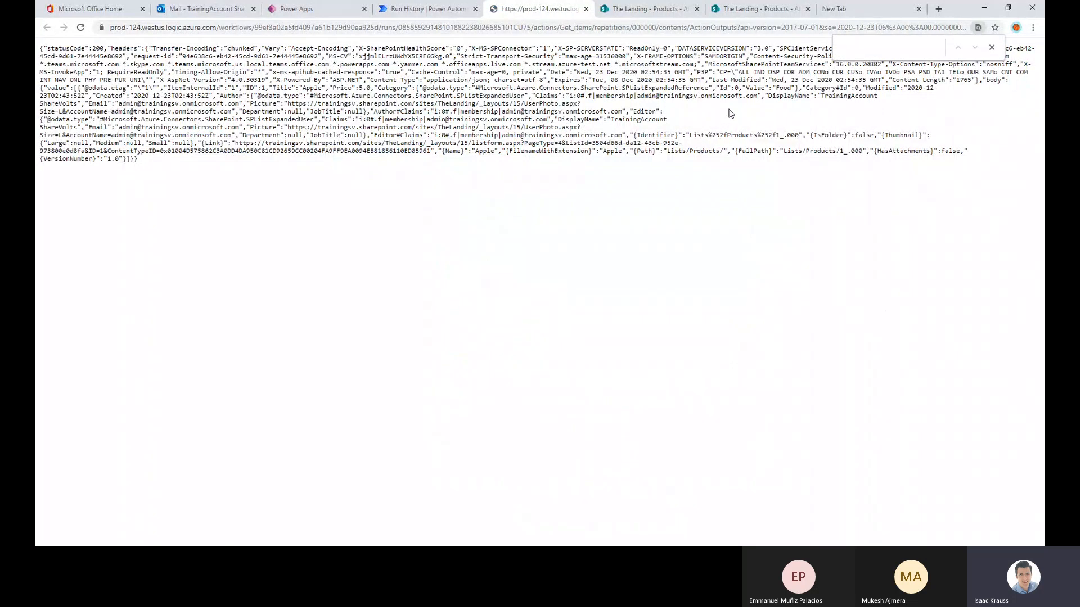
type("Title")
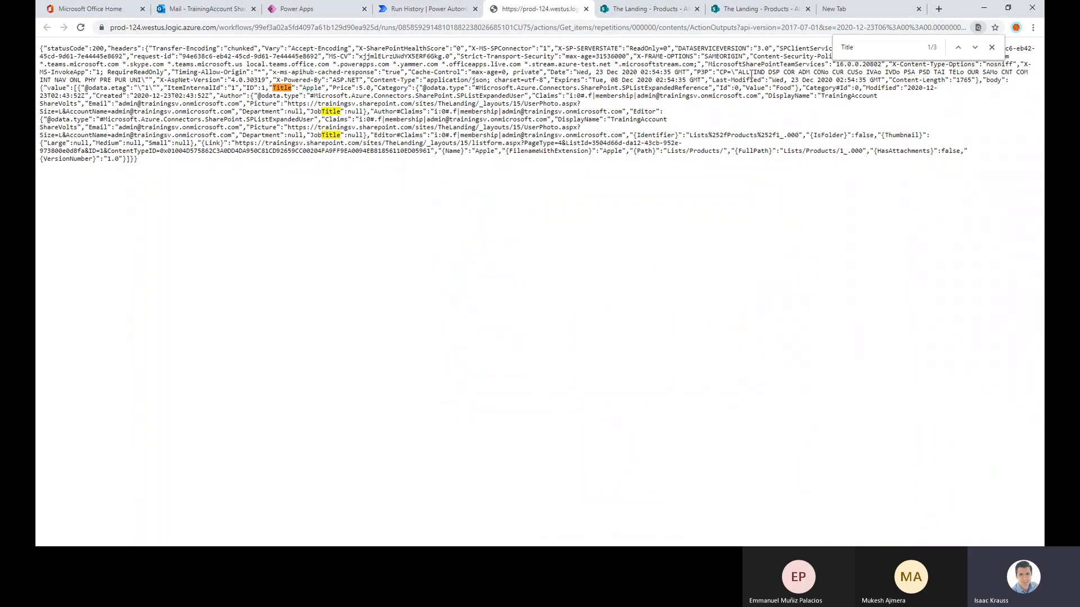
left_click_drag(856, 49, 824, 49)
type("Cate")
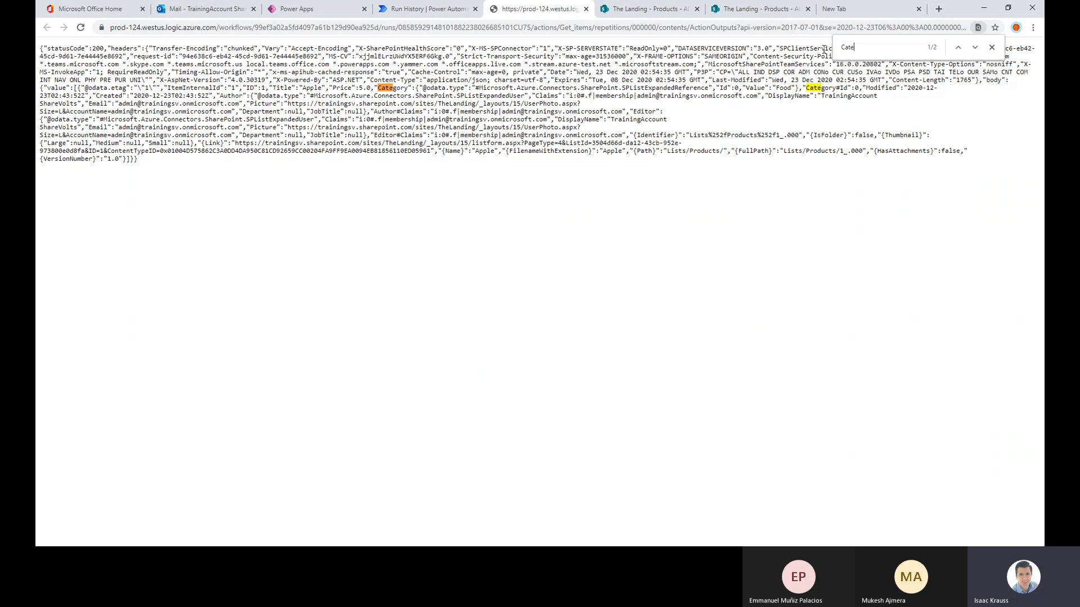
type("gory")
left_click_drag(378, 90, 410, 84)
left_click_drag(776, 89, 794, 89)
Search the raw output for Price, highlight its value, and close the output page
key("ctrl+f")
type("Price")
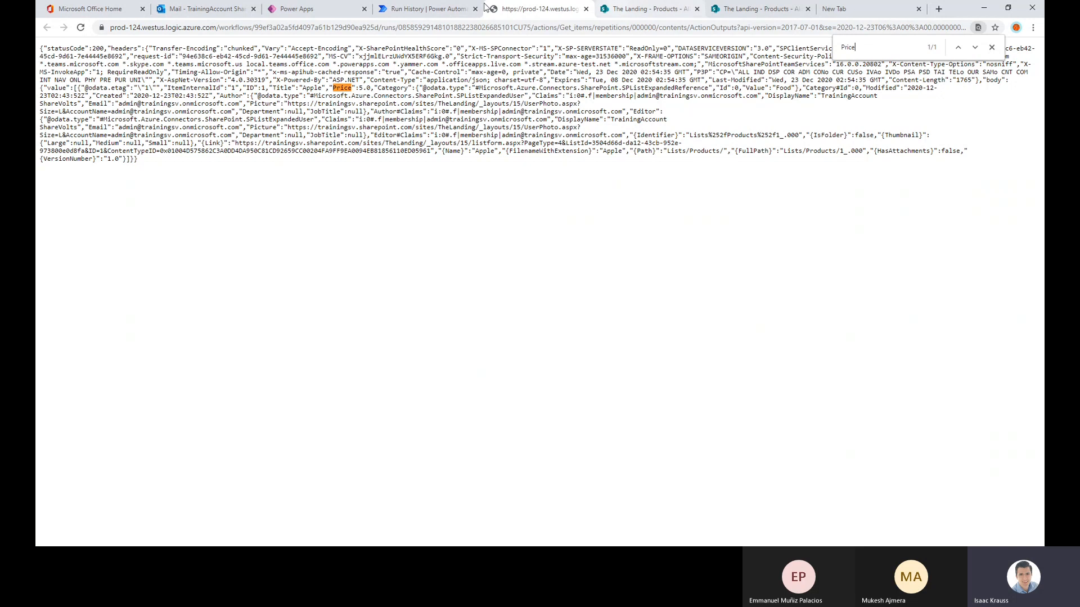
left_click_drag(354, 88, 371, 85)
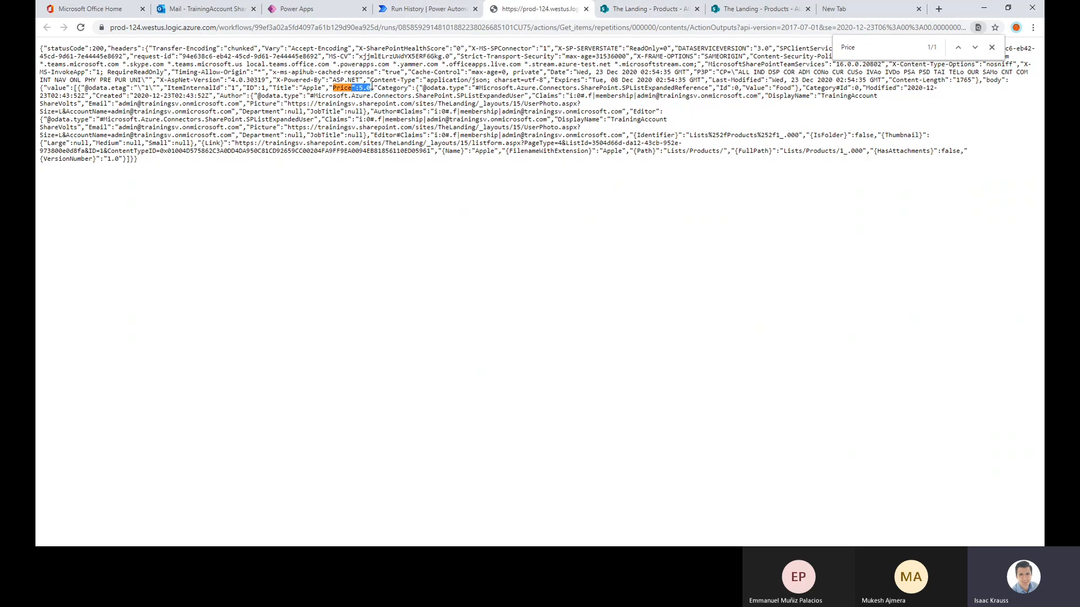
left_click(586, 9)
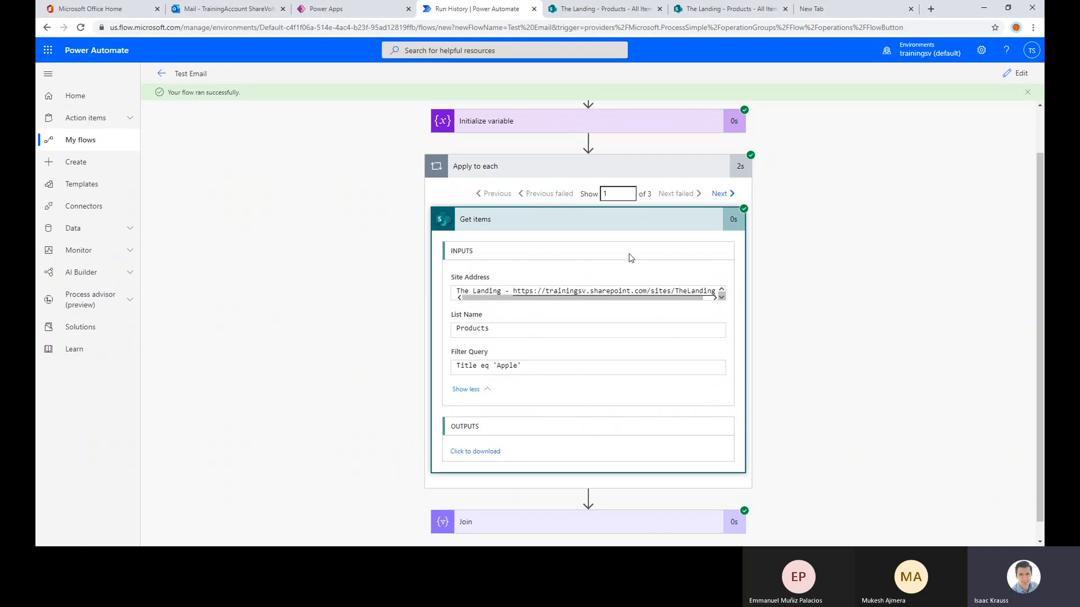
Check the second iteration's Filter Query for Meat and search its raw Get items output for Title, highlighting the returned name
left_click(719, 195)
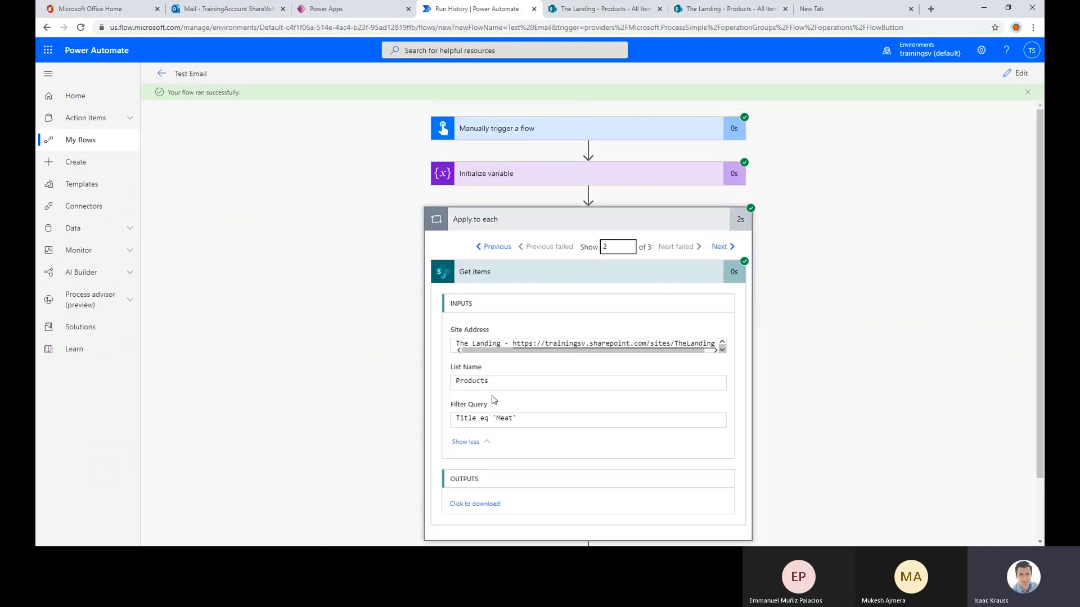
scroll(523, 401, "down", 1)
left_click_drag(518, 346, 480, 346)
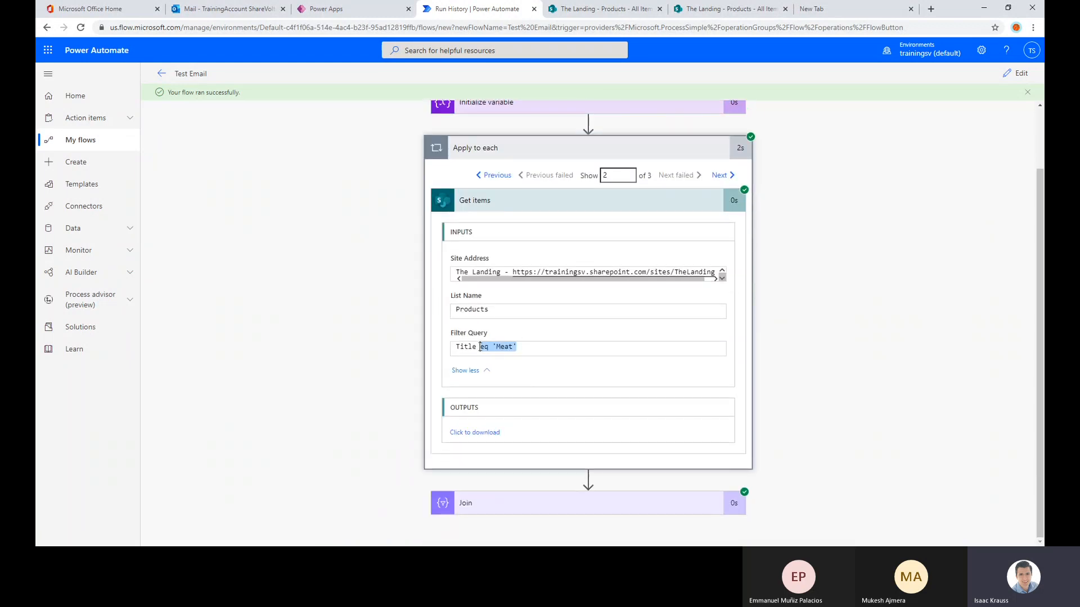
left_click(474, 433)
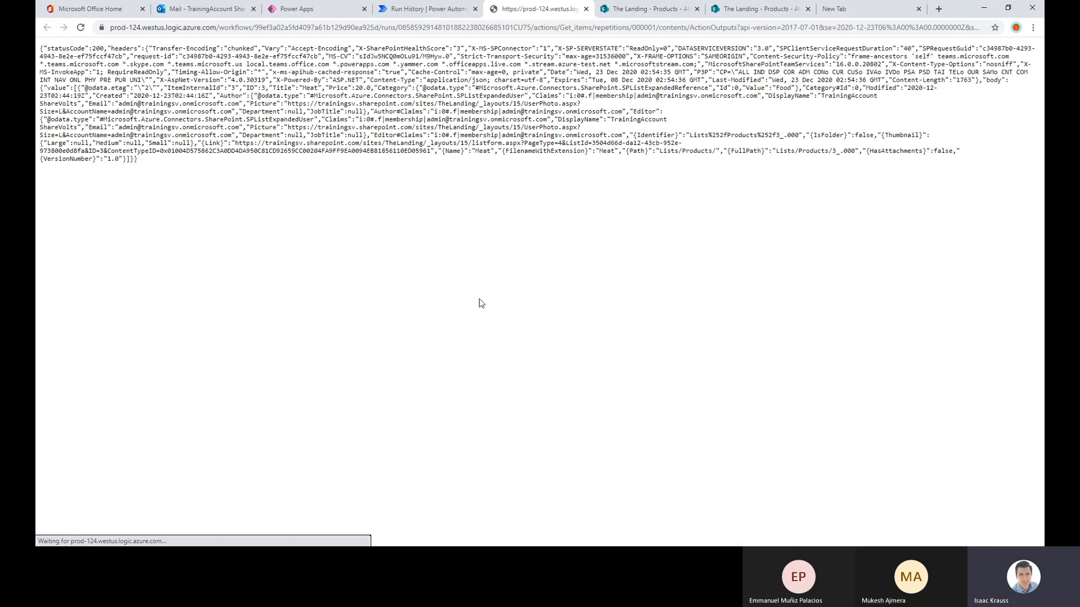
key("ctrl+f")
type("it")
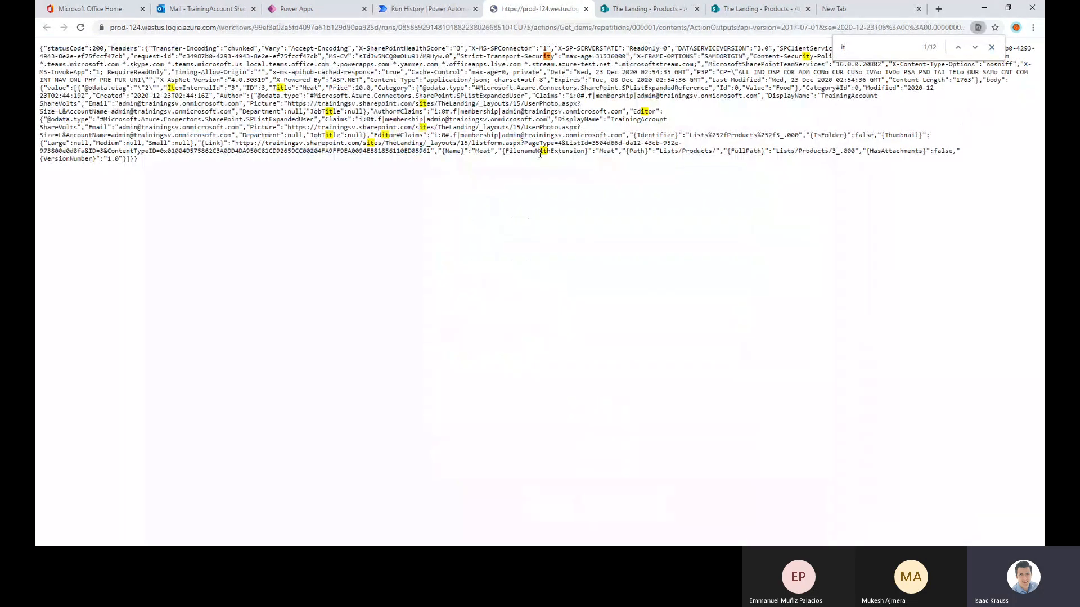
key("BackSpace")
key("BackSpace")
type("Title")
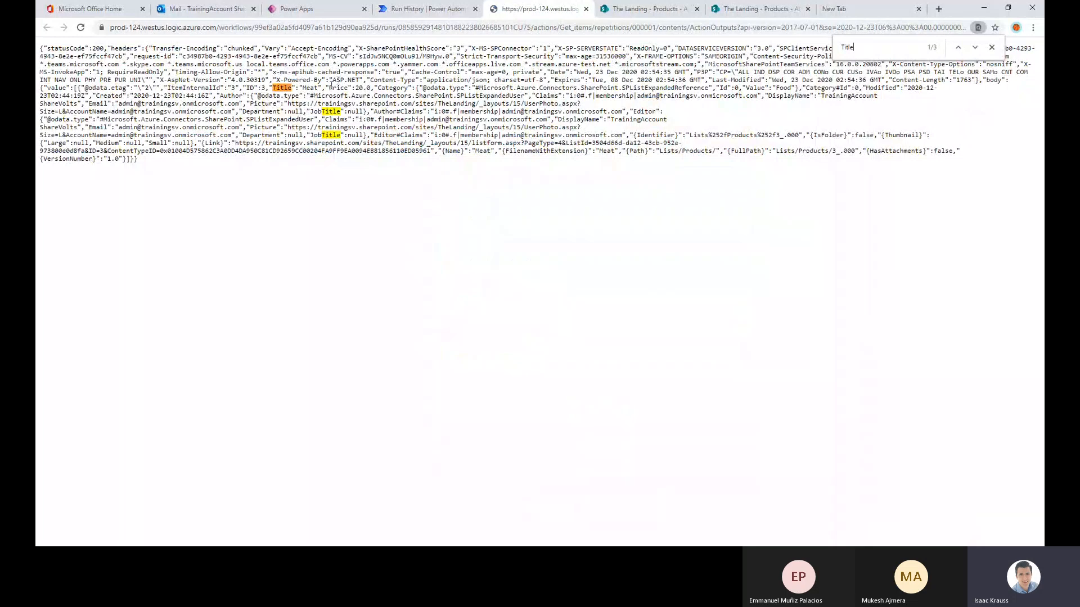
left_click_drag(319, 88, 299, 88)
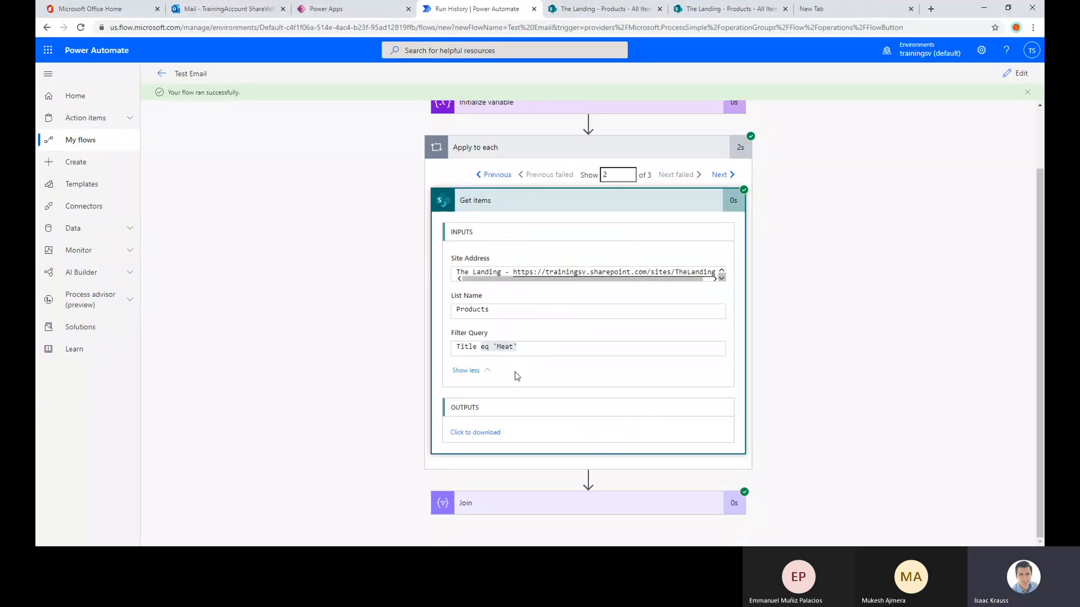
Check the third iteration's Filter Query for Beer, view its raw Get items output, and return to the run details
left_click(722, 175)
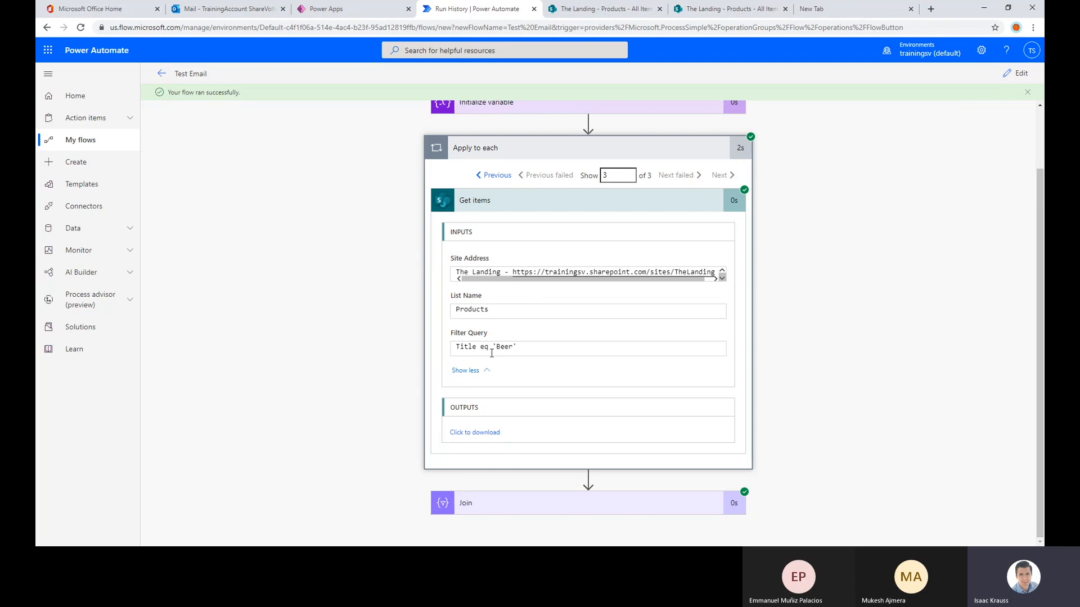
left_click_drag(496, 347, 516, 347)
left_click(489, 433)
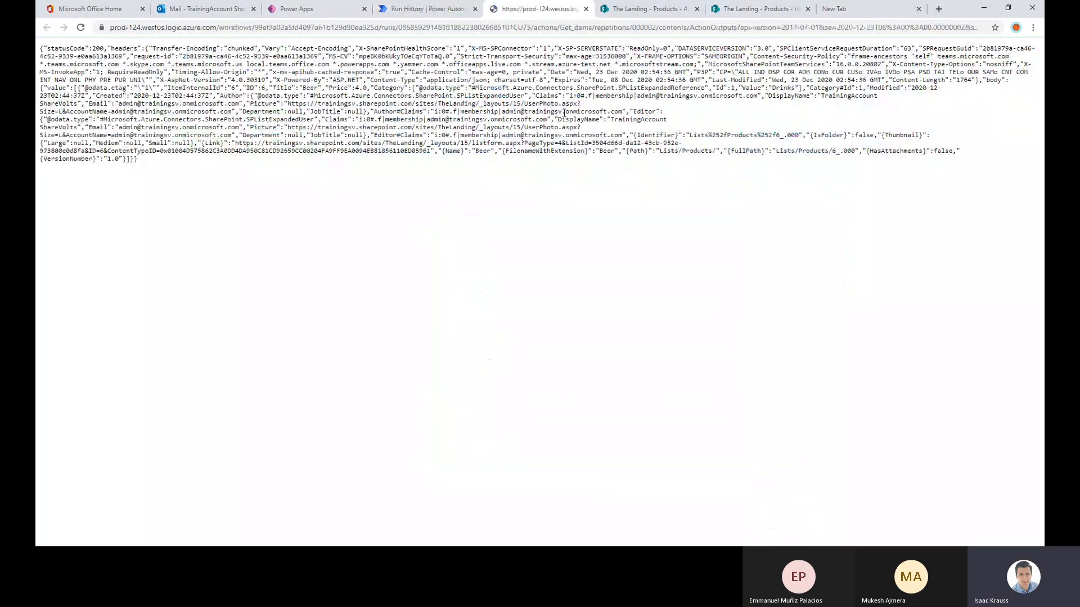
key("ctrl+f")
left_click(586, 9)
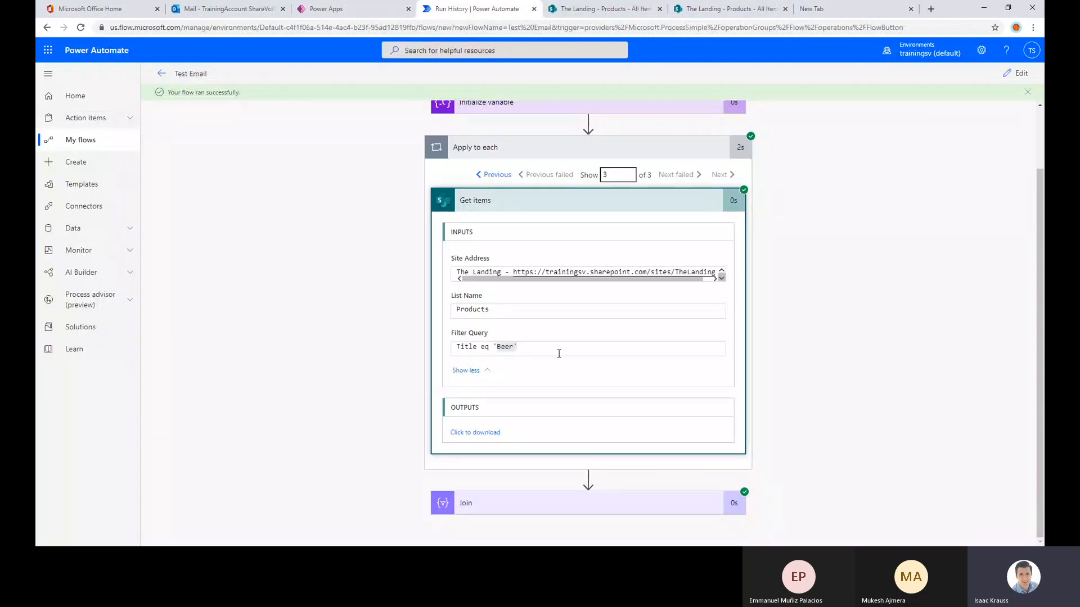
left_click(658, 204)
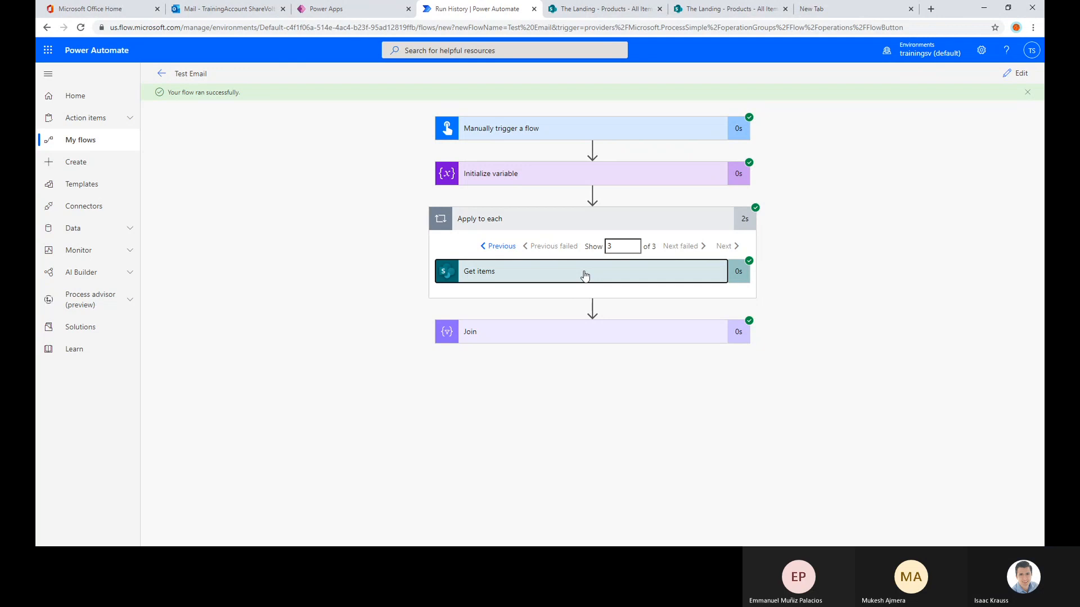
left_click(552, 273)
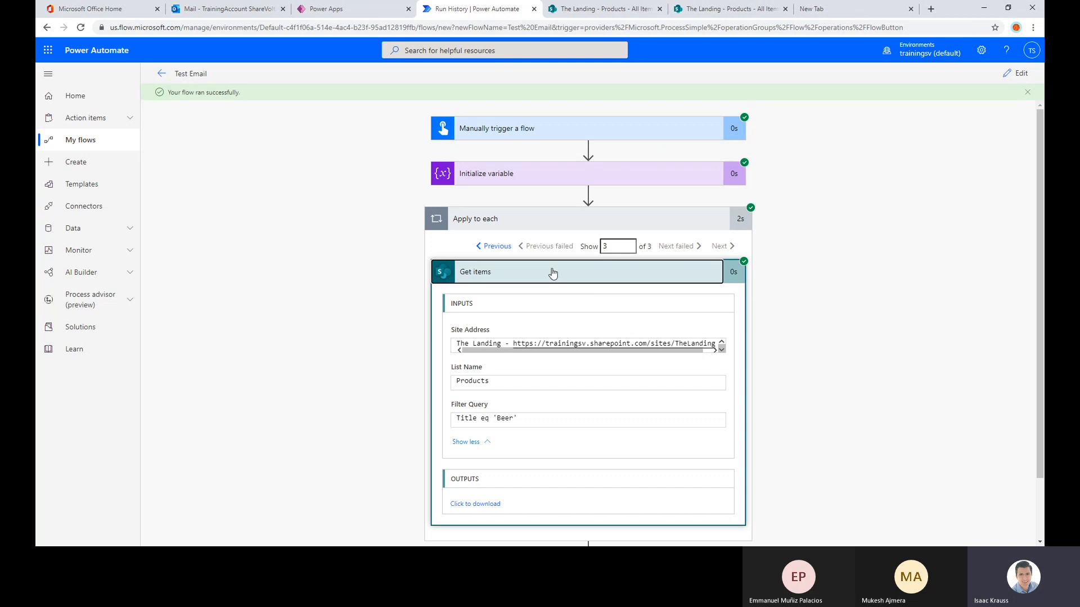
Reopen the flow for editing and insert a second Initialize variable action between the existing Initialize variable and Apply to each
left_click(1017, 73)
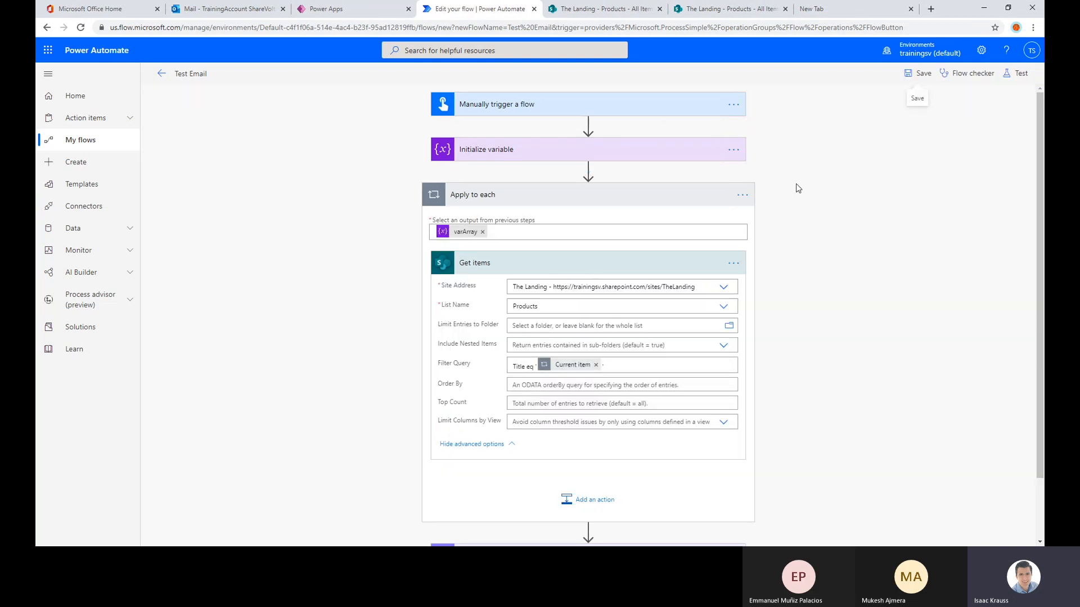
left_click(587, 169)
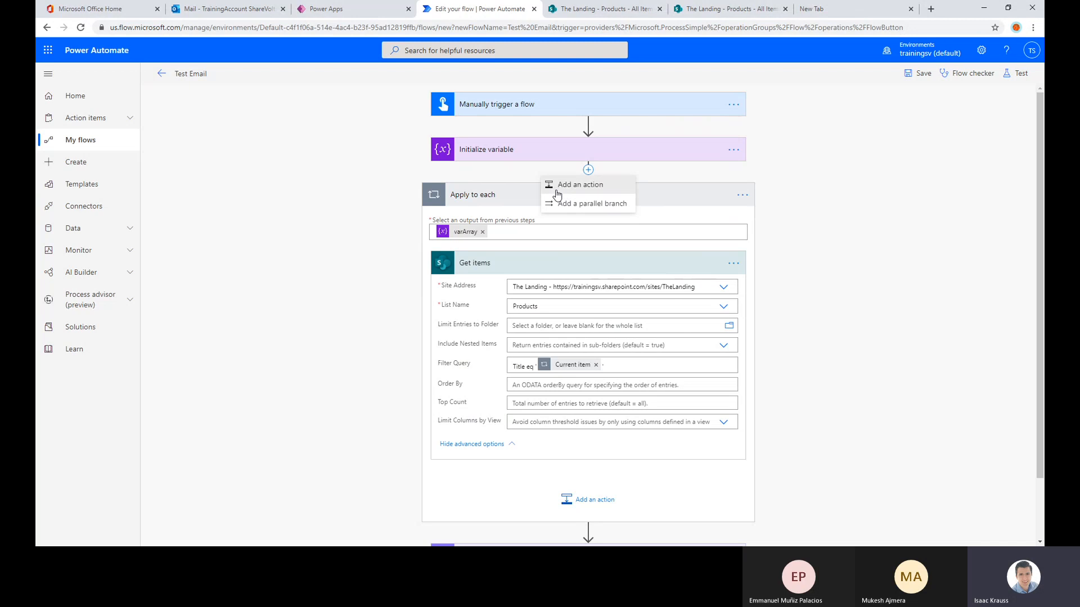
left_click(556, 186)
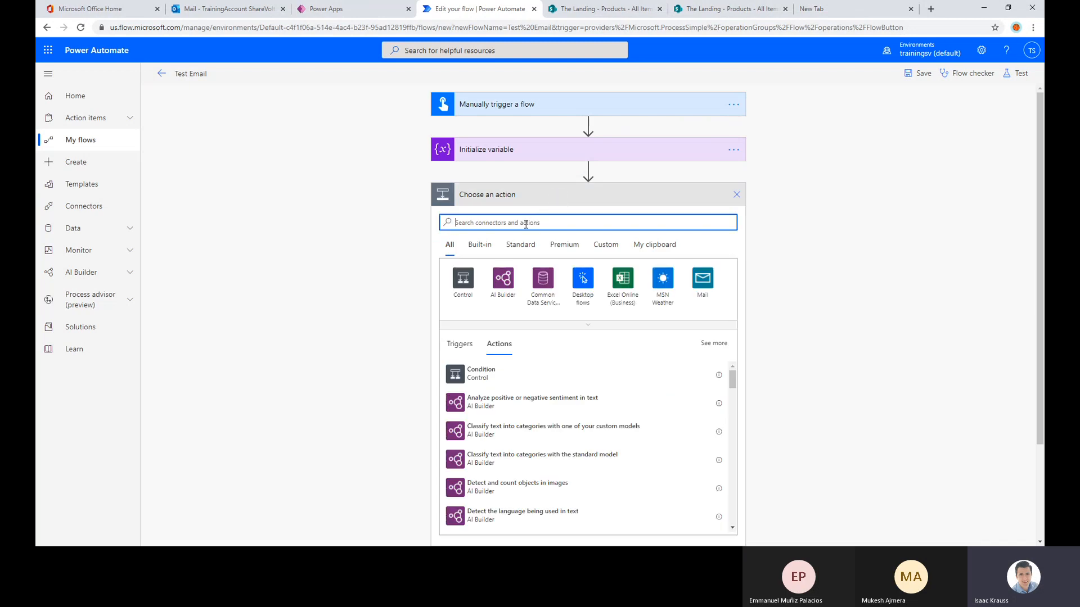
type("initi")
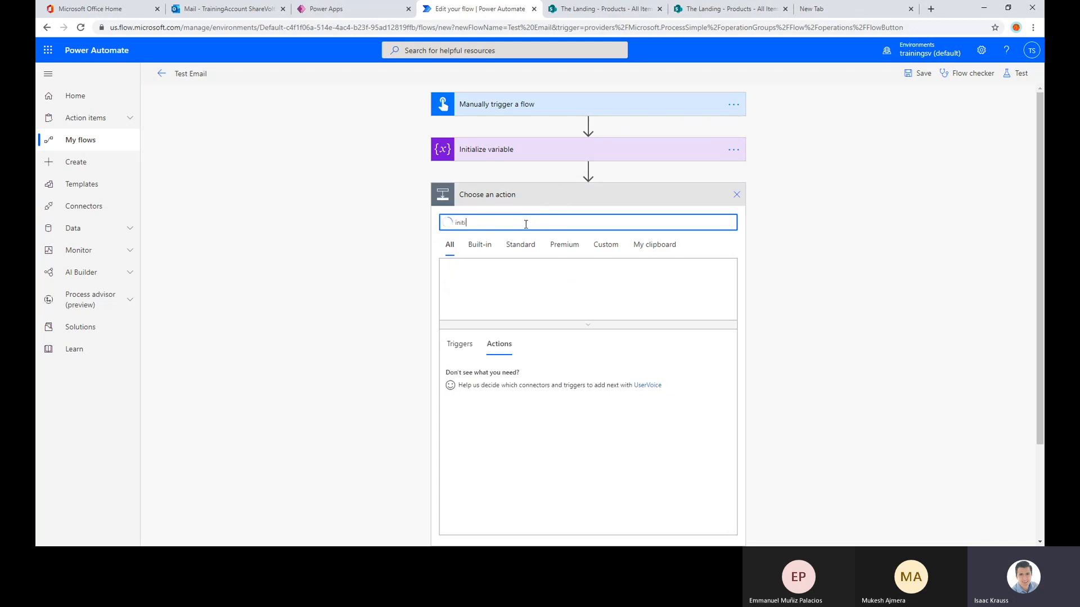
left_click(503, 404)
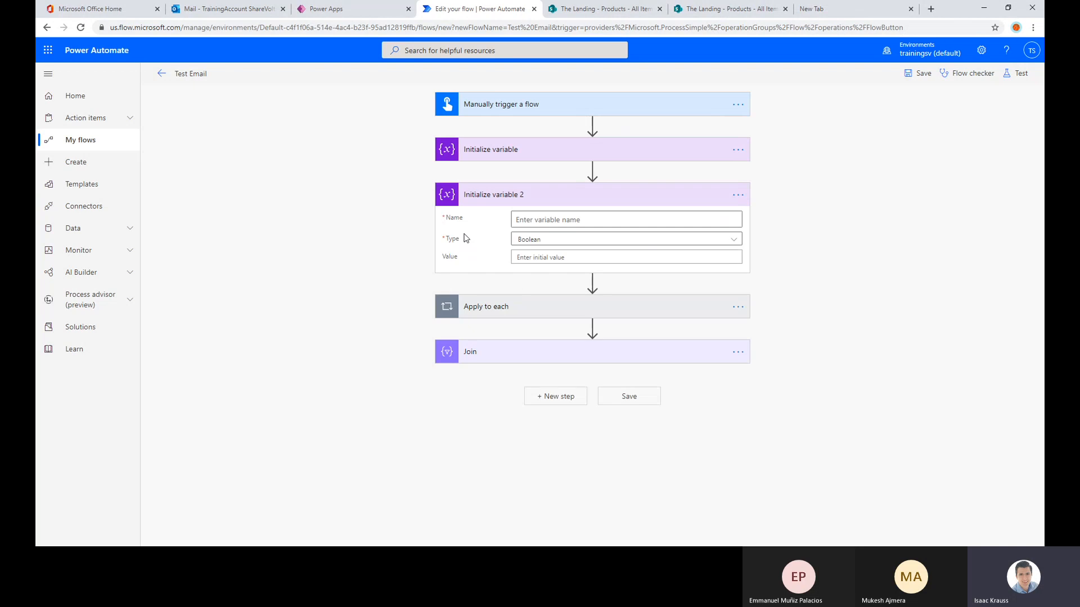
Name the new variable varGetPropertiesData and set its type to String, leaving the initial value empty
left_click(490, 306)
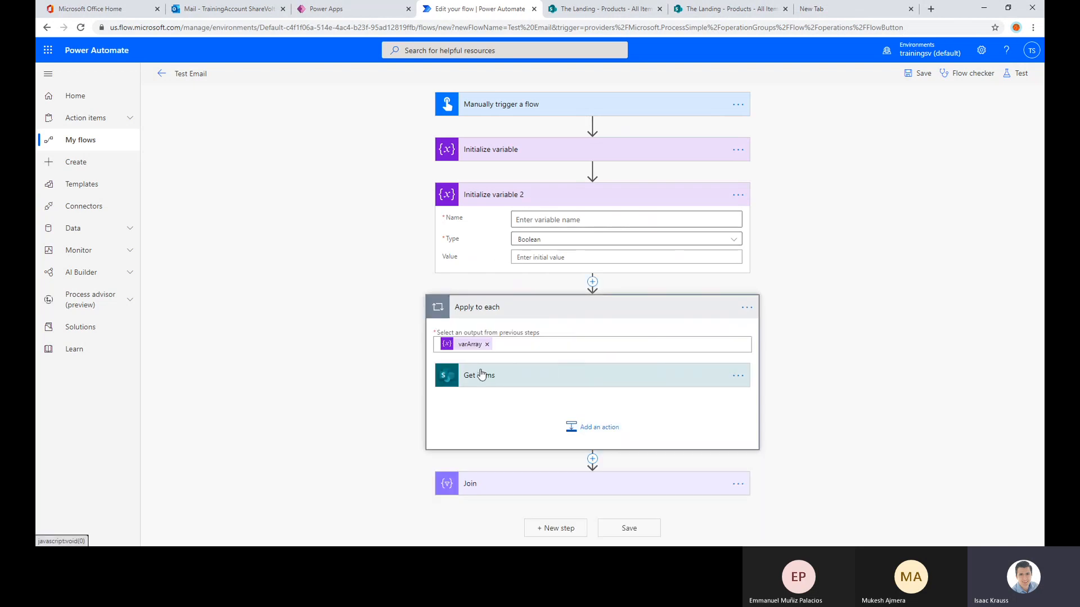
left_click(541, 239)
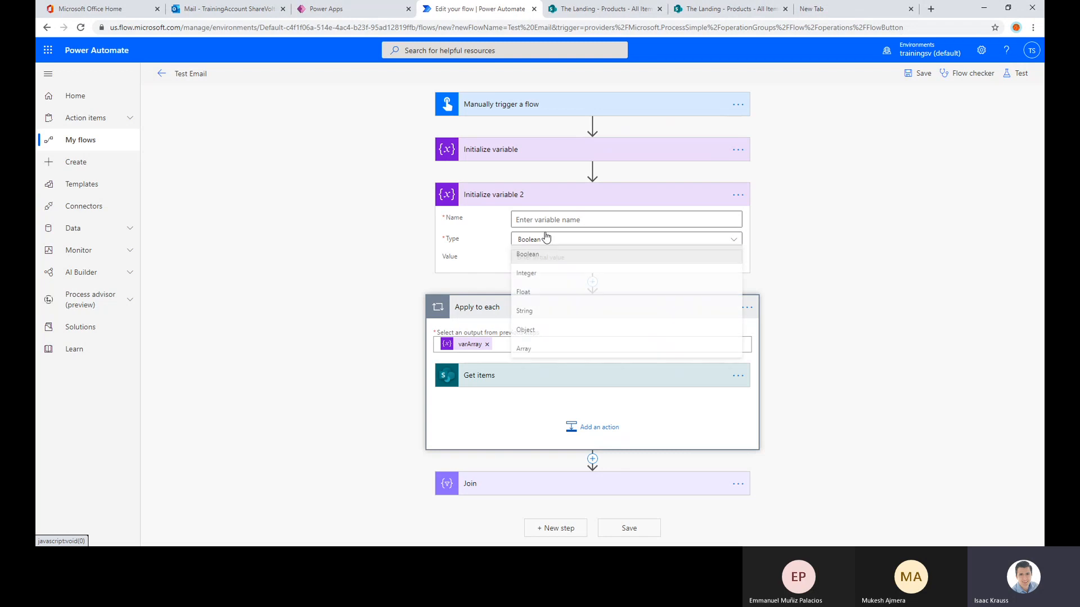
left_click(532, 312)
left_click(540, 224)
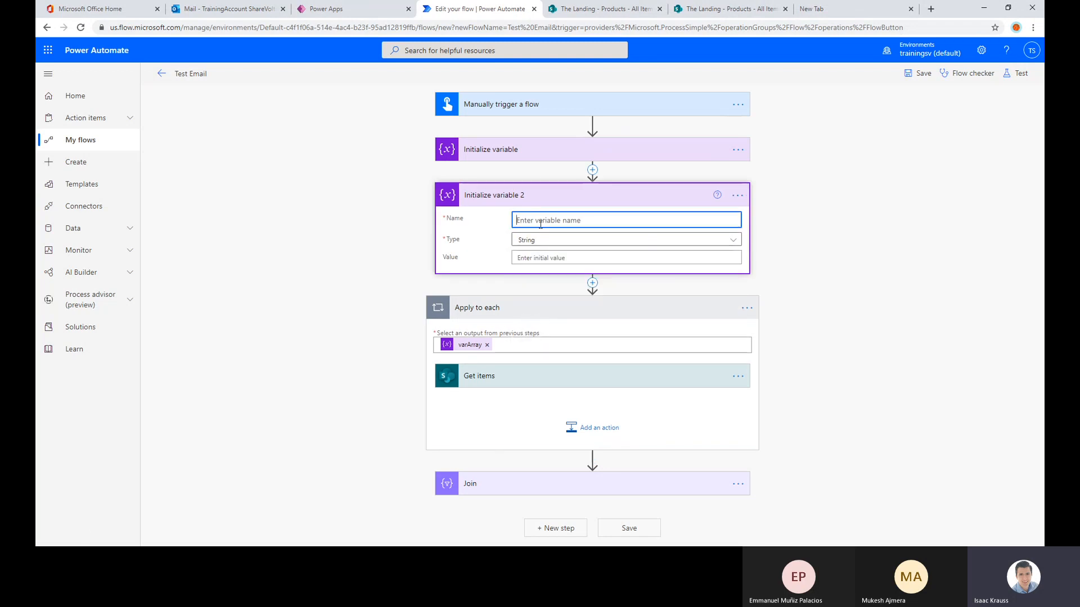
type("varGetPropertiesData")
left_click(554, 258)
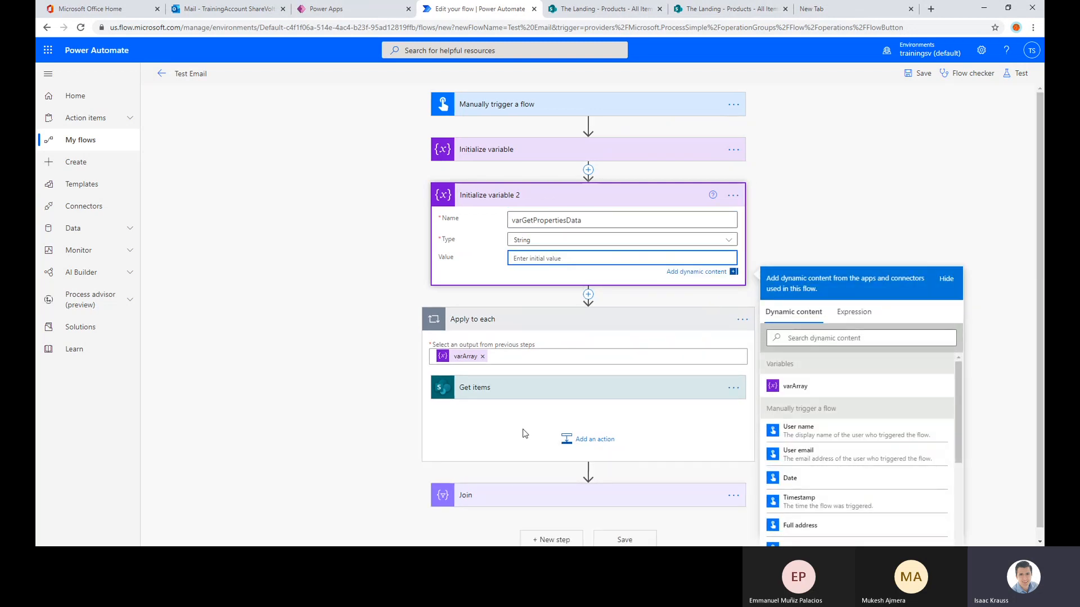
Add a Set variable action after Get items inside the Apply to each loop
left_click(587, 439)
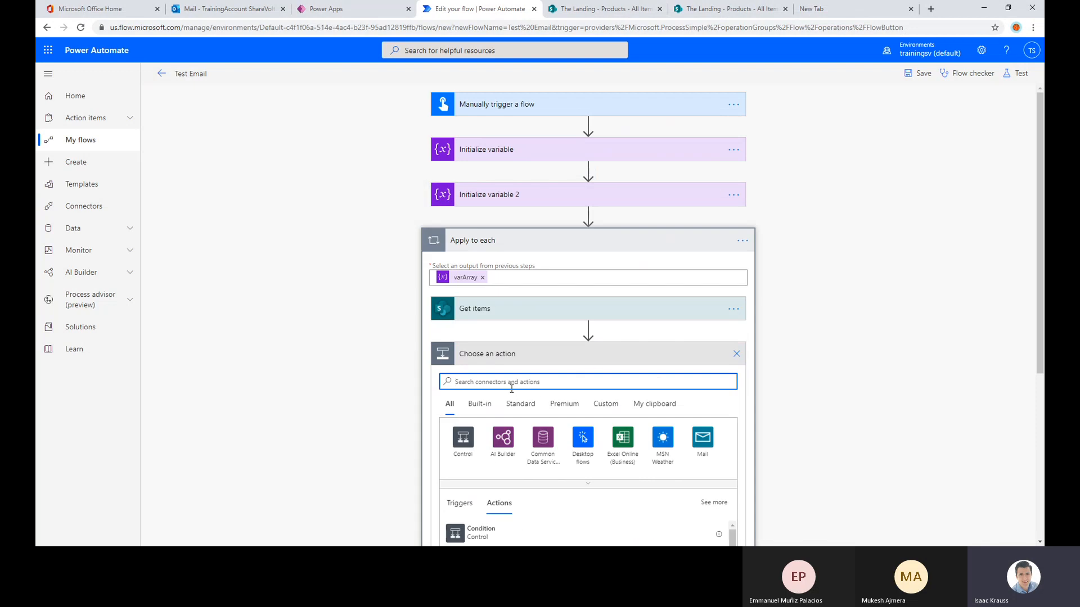
type("ve")
key("BackSpace")
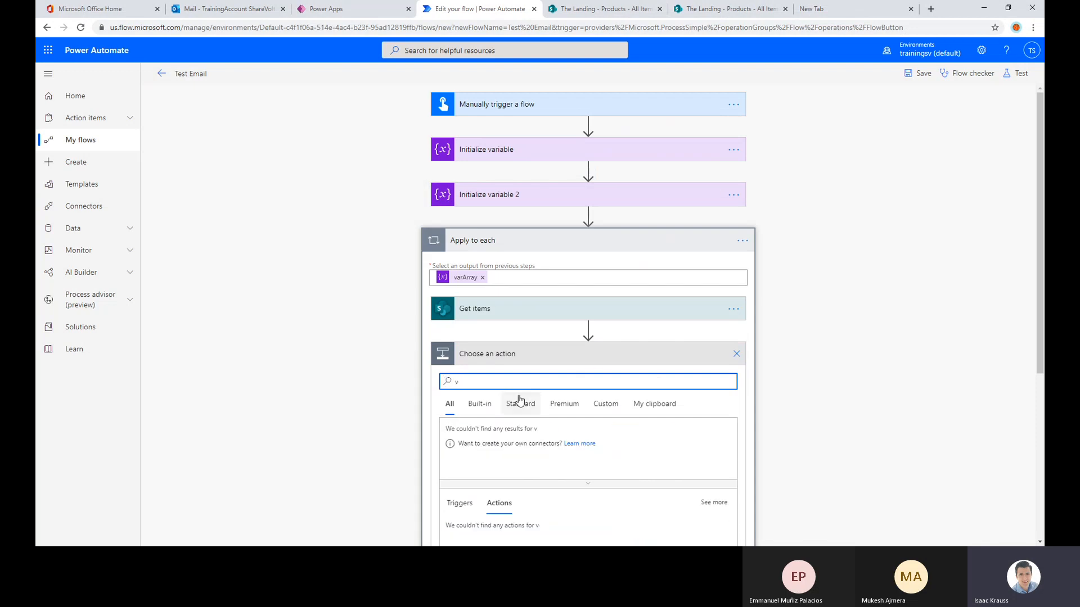
type("ar")
scroll(487, 481, "down", 1)
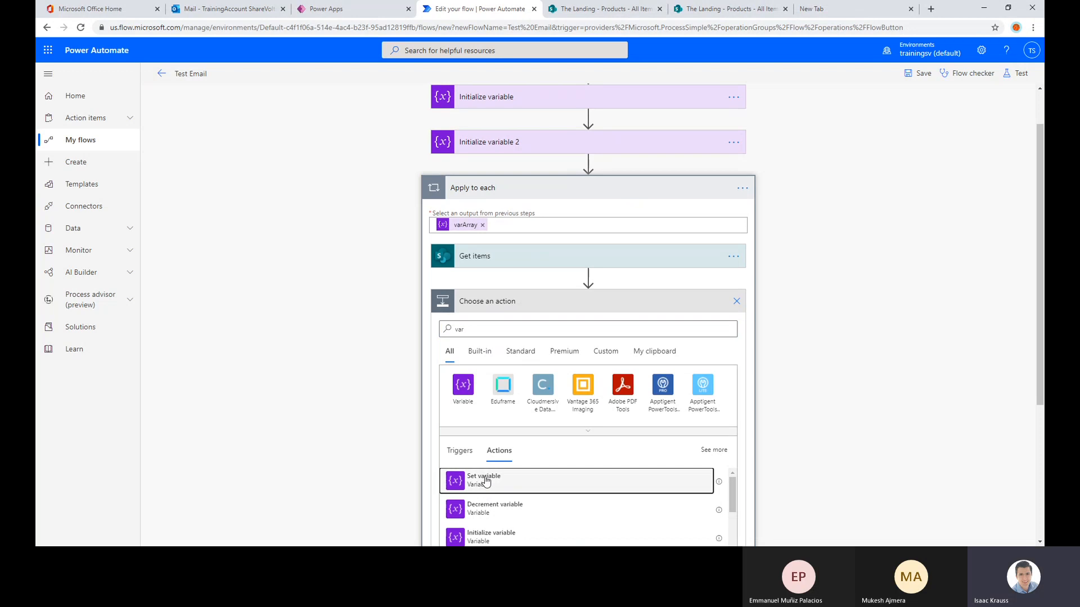
left_click(486, 481)
Choose varGetPropertiesData as the variable to update in the Set variable action inside the loop
left_click(551, 353)
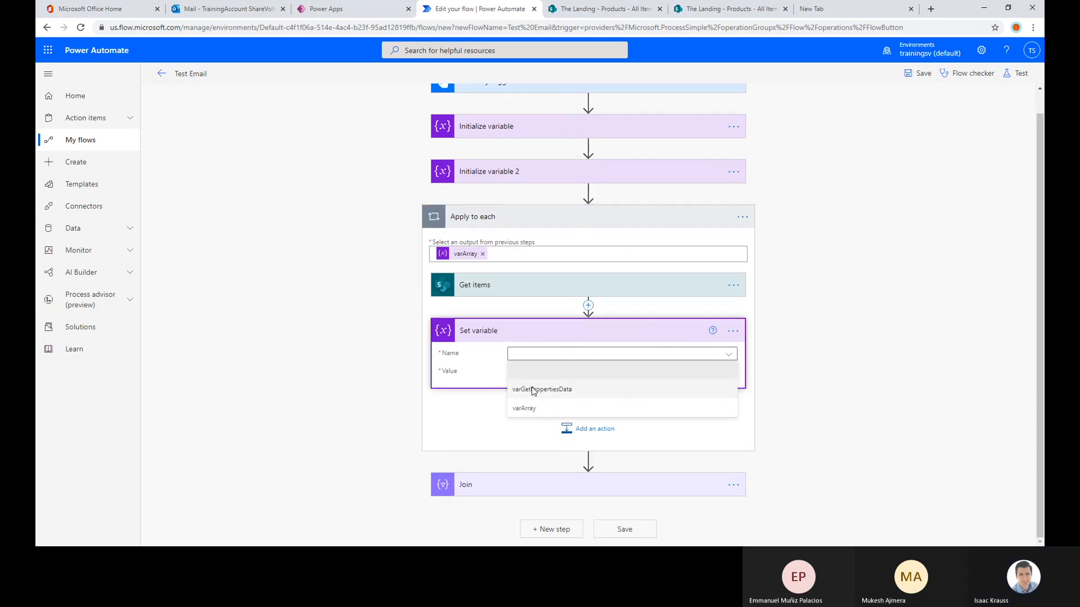
left_click(533, 390)
left_click(572, 374)
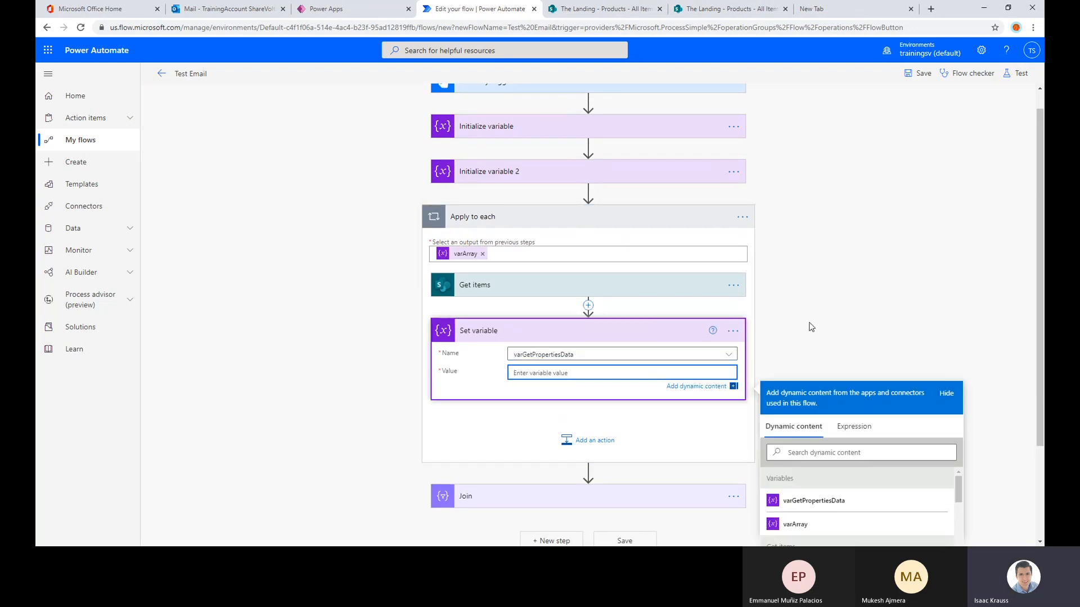
scroll(817, 341, "down", 2)
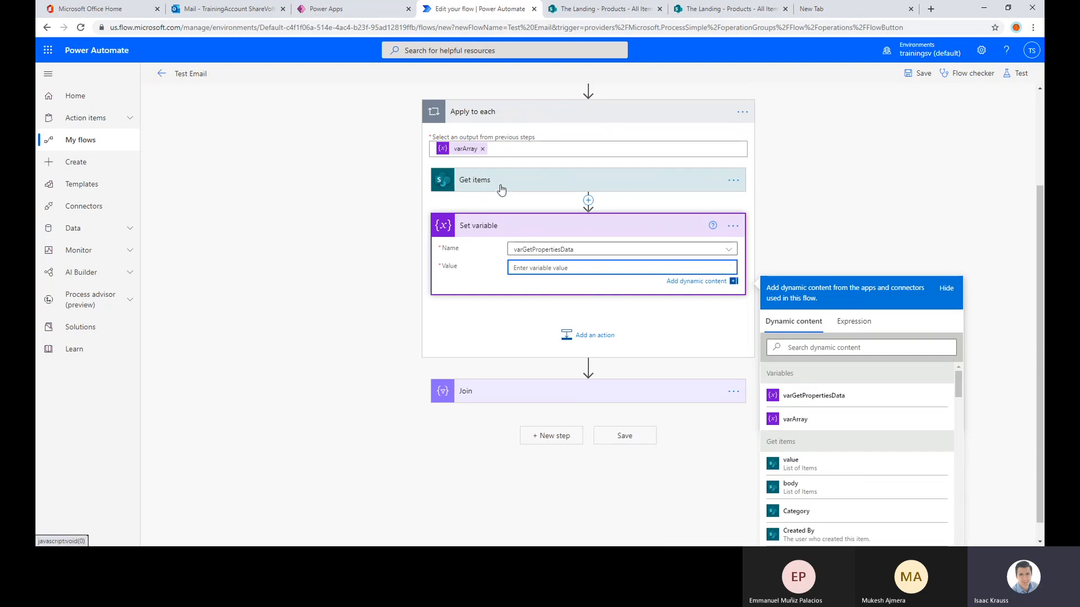
scroll(822, 178, "down", 1)
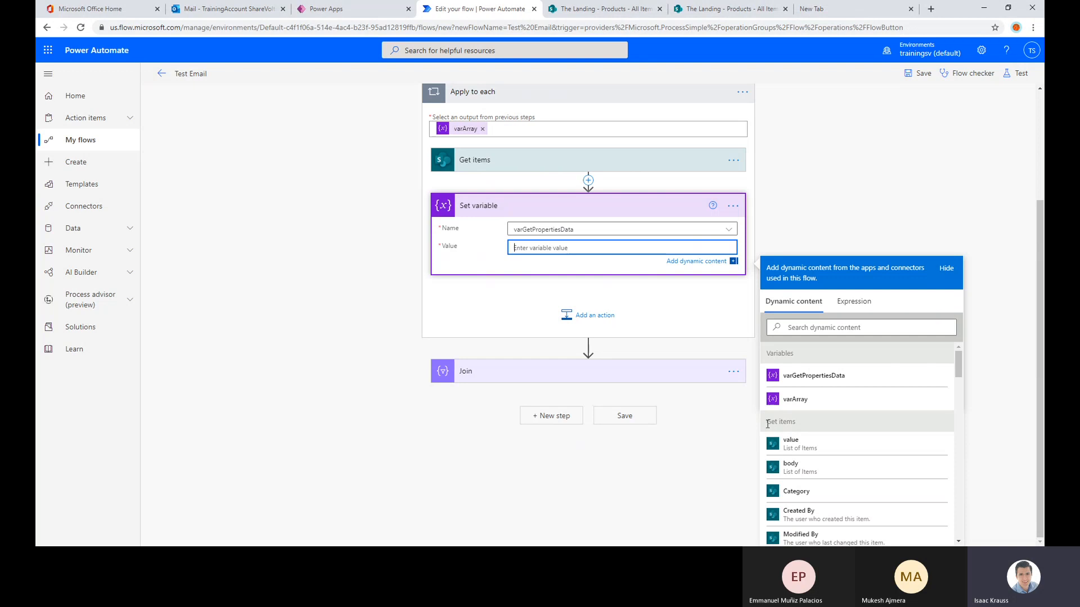
left_click_drag(767, 424, 788, 425)
left_click(572, 348)
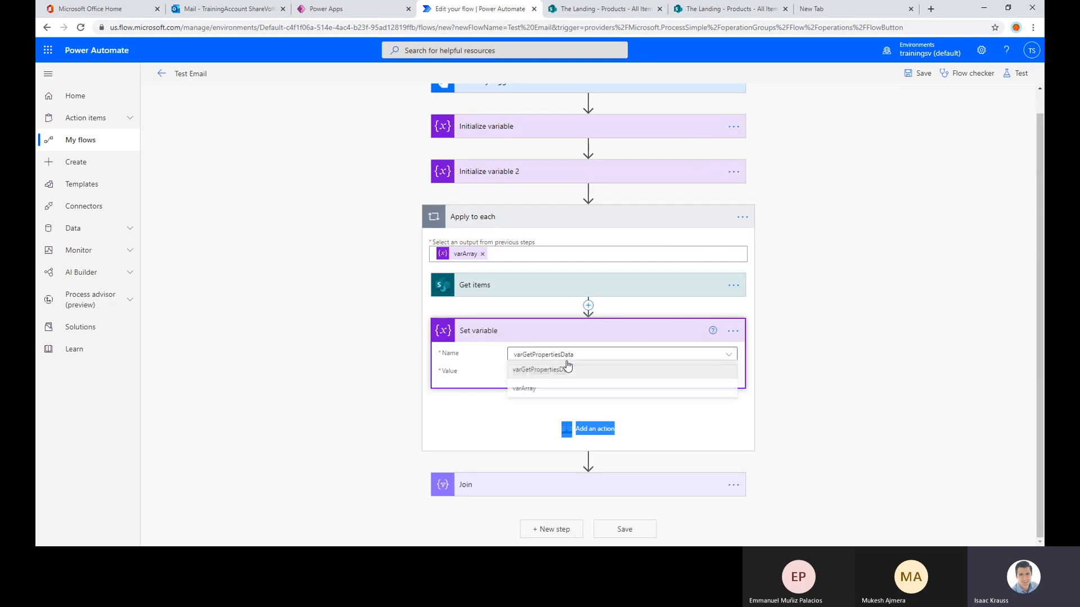
left_click(582, 360)
left_click(572, 366)
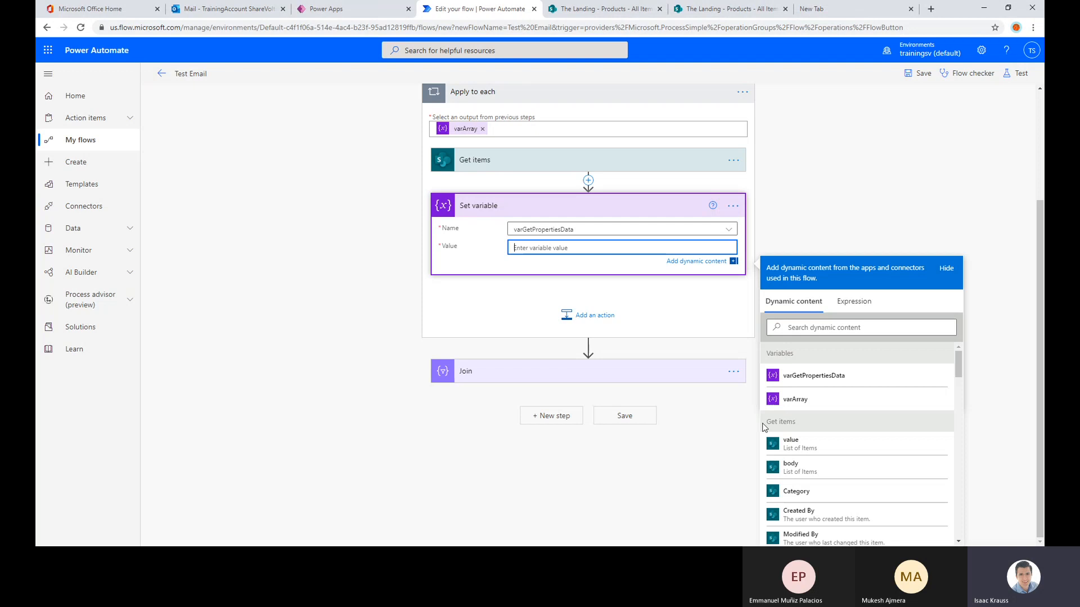
Enter the label "Price:" as the Set variable value and locate the Get items Price field in the dynamic content
left_click_drag(759, 421, 794, 425)
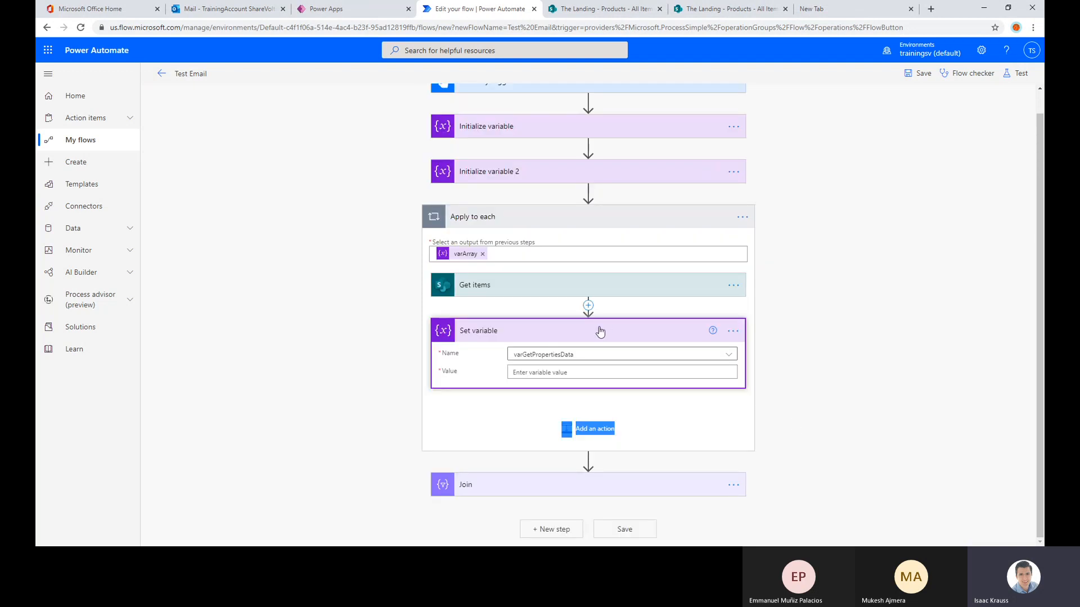
left_click(583, 371)
scroll(774, 384, "down", 4)
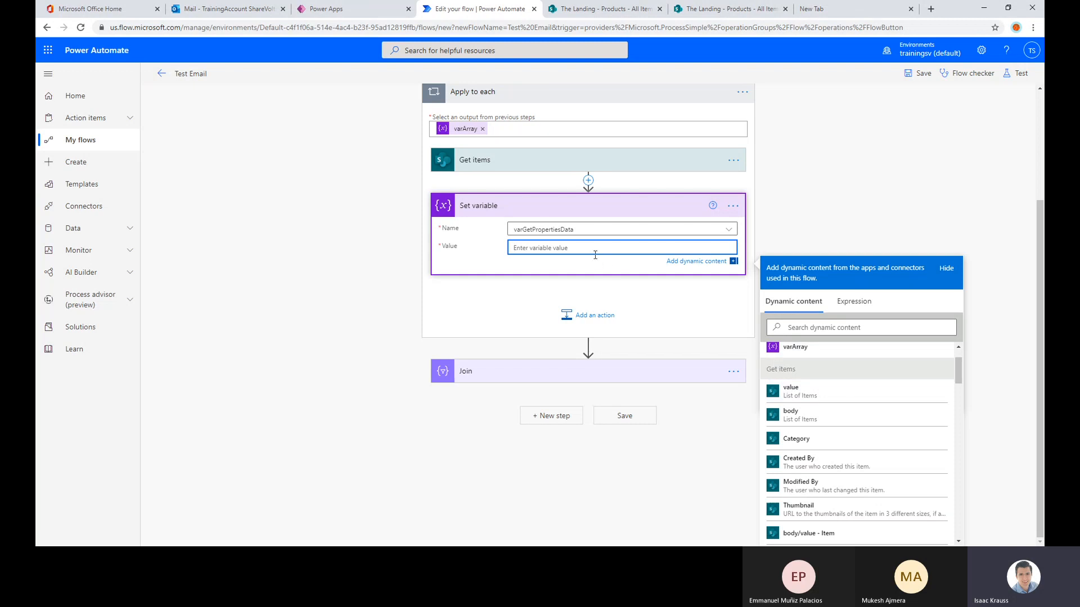
scroll(848, 433, "down", 3)
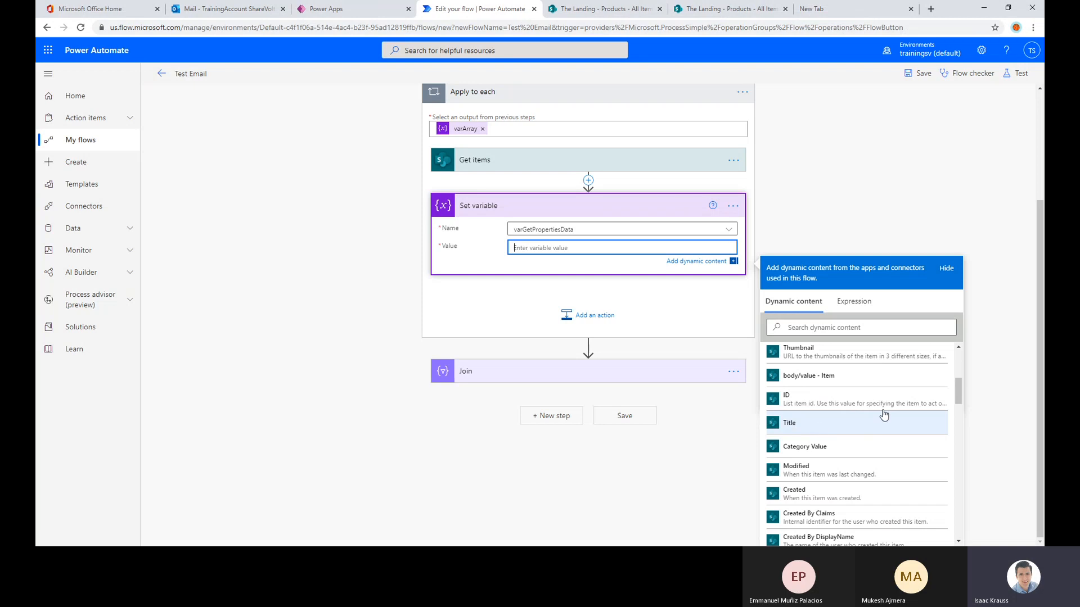
scroll(849, 495, "down", 5)
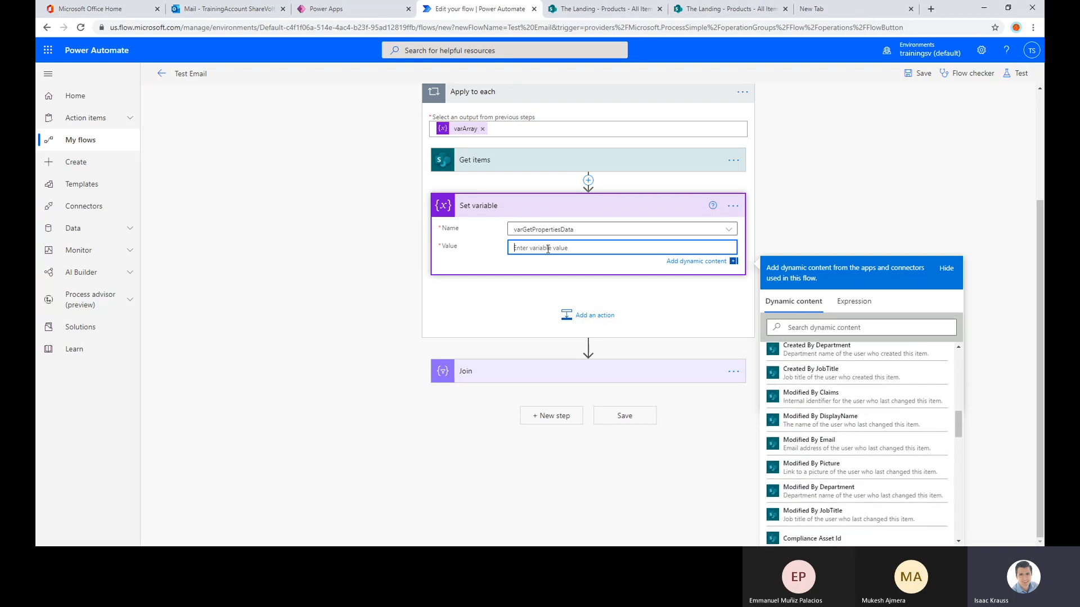
type("Price:")
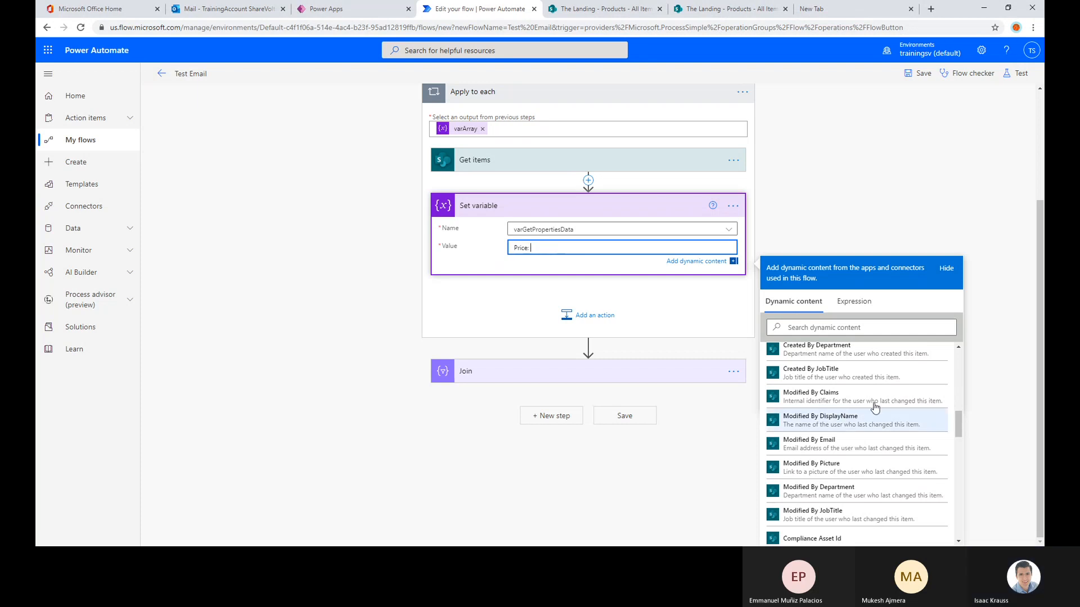
scroll(821, 439, "down", 6)
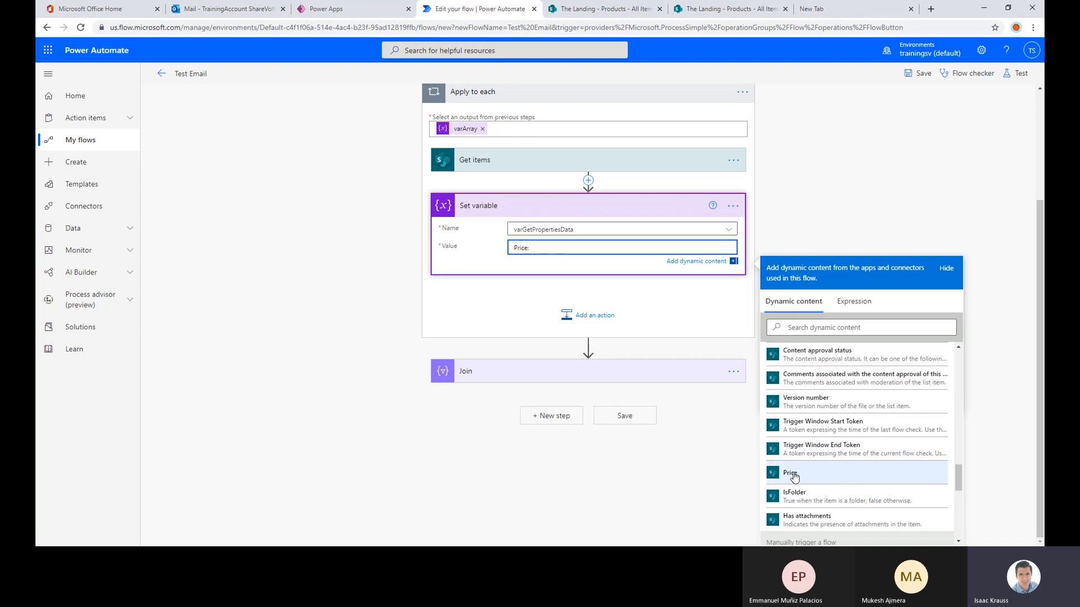
scroll(793, 477, "up", 1)
scroll(788, 495, "down", 2)
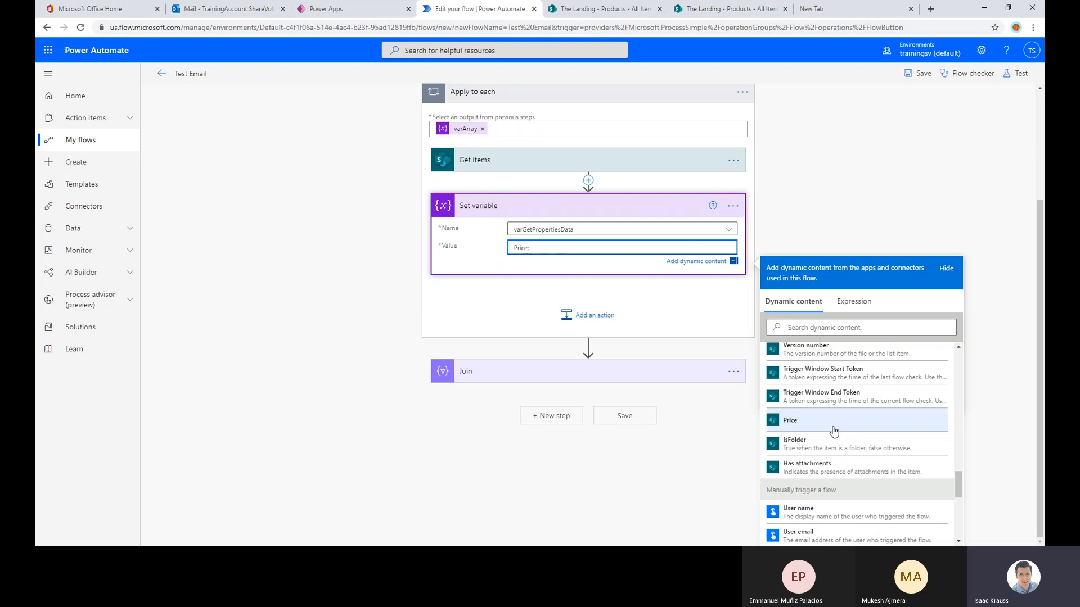
Review the first Initialize variable action's settings and the manual trigger's Purchase List input, collapsing each one again
scroll(650, 218, "up", 1)
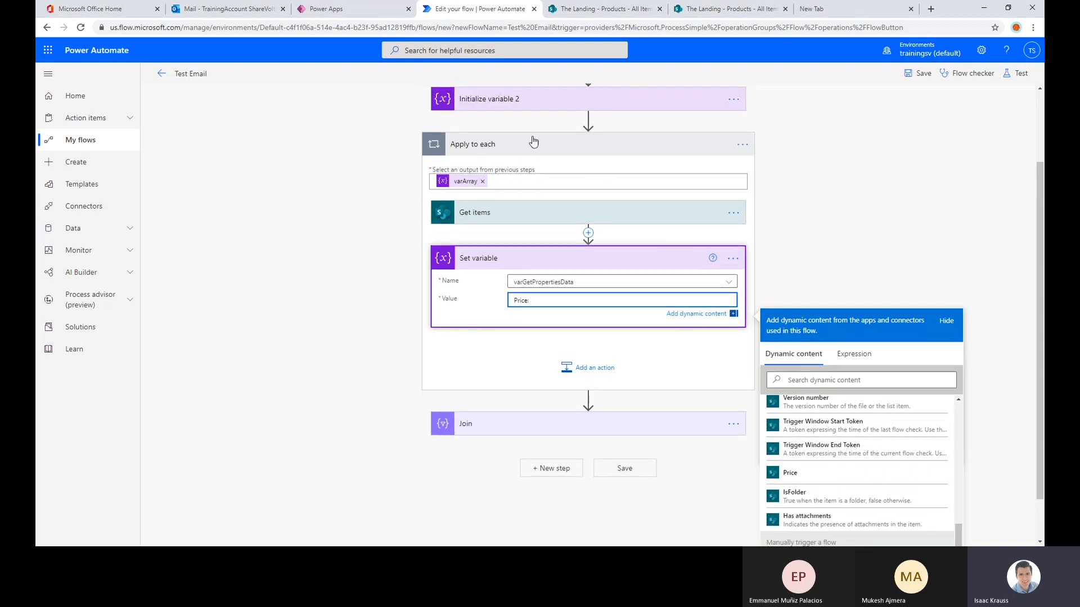
scroll(587, 212, "up", 2)
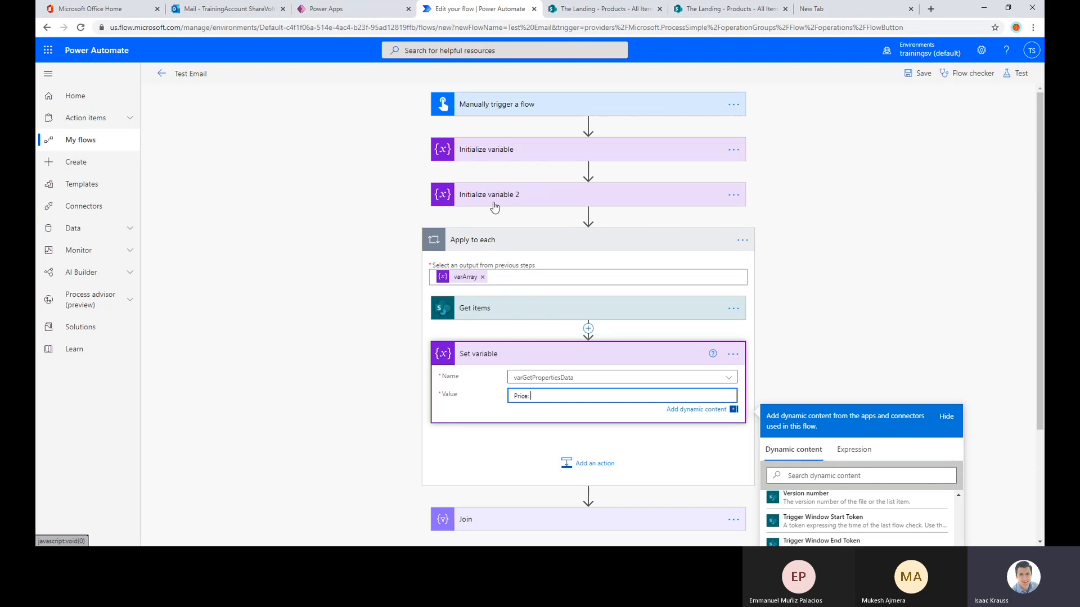
left_click(488, 155)
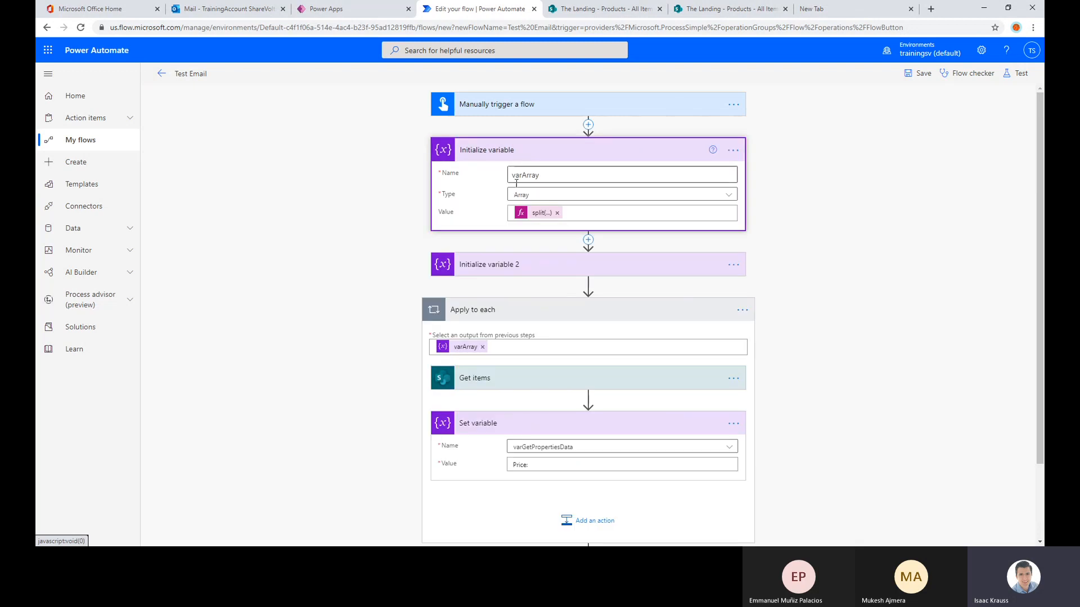
left_click(515, 154)
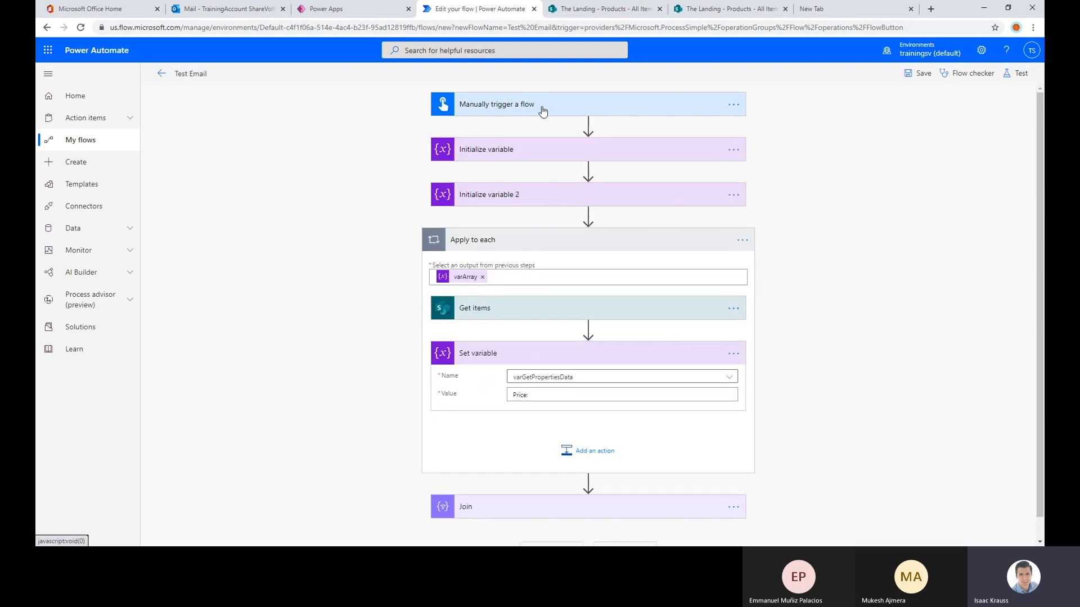
left_click(529, 115)
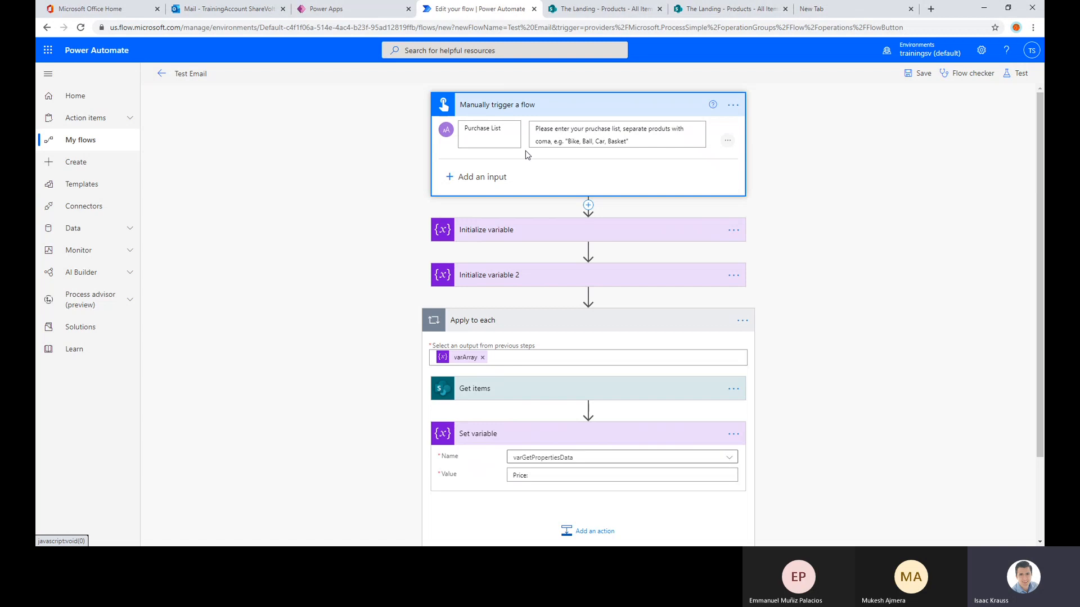
left_click(547, 112)
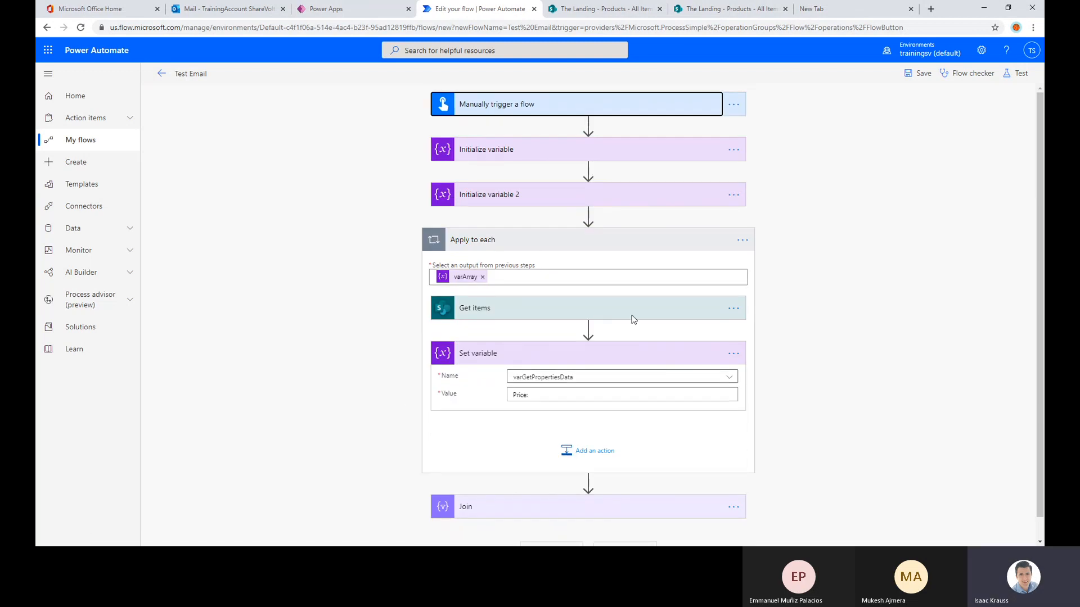
Review the Get items action's site, list and Filter Query settings, and collapse the action again
left_click(564, 318)
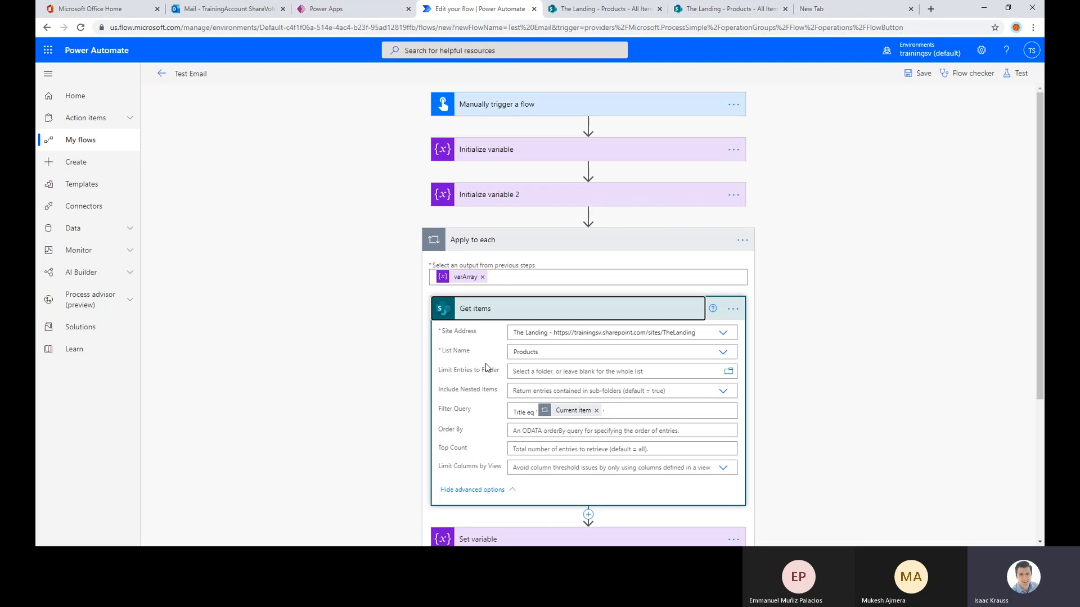
left_click(508, 313)
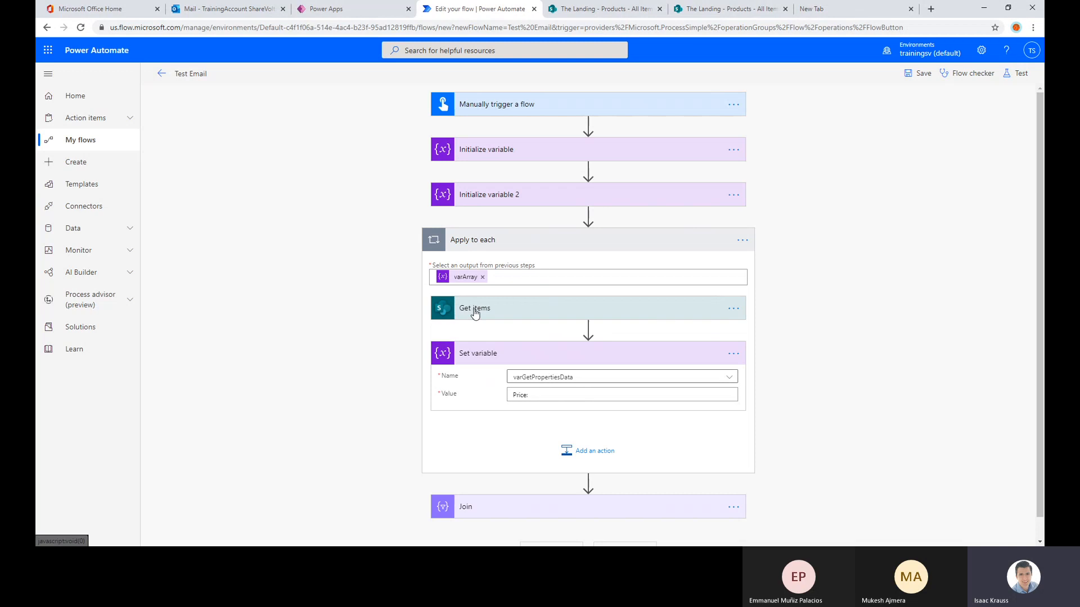
left_click(478, 309)
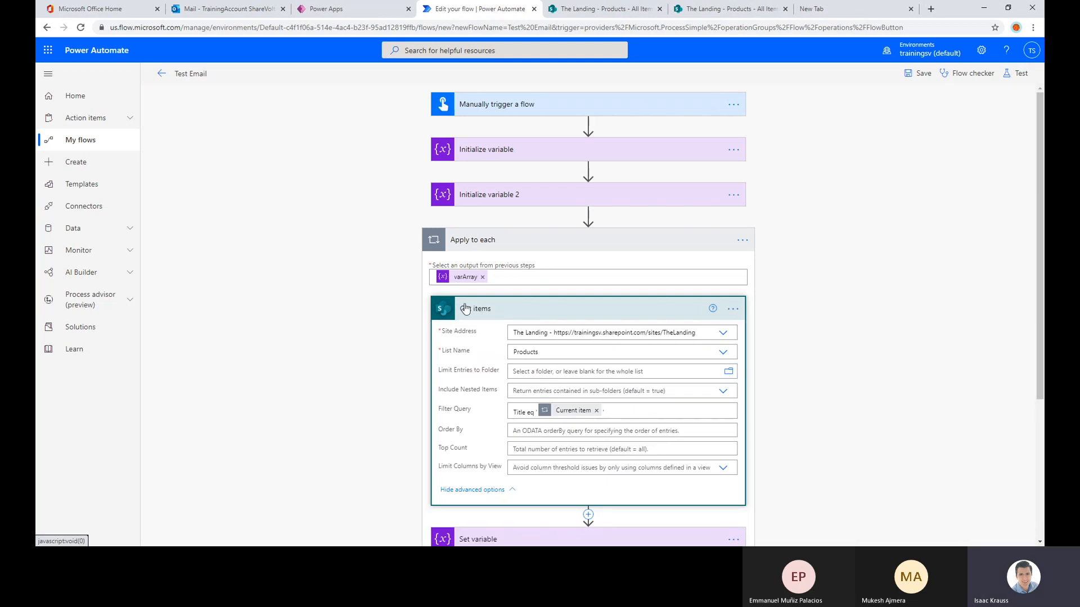
left_click(494, 310)
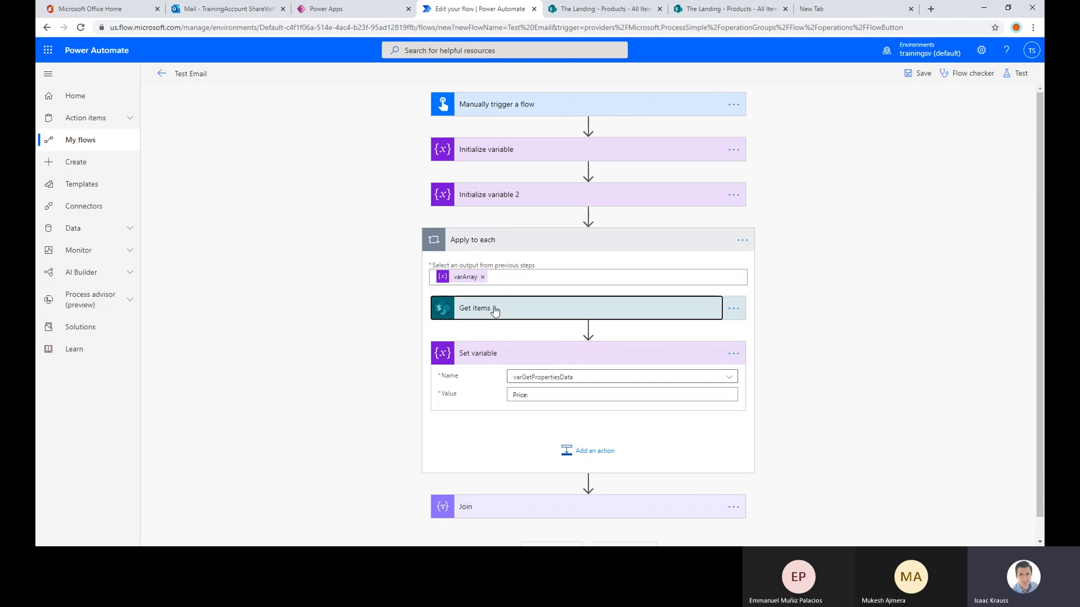
left_click(494, 311)
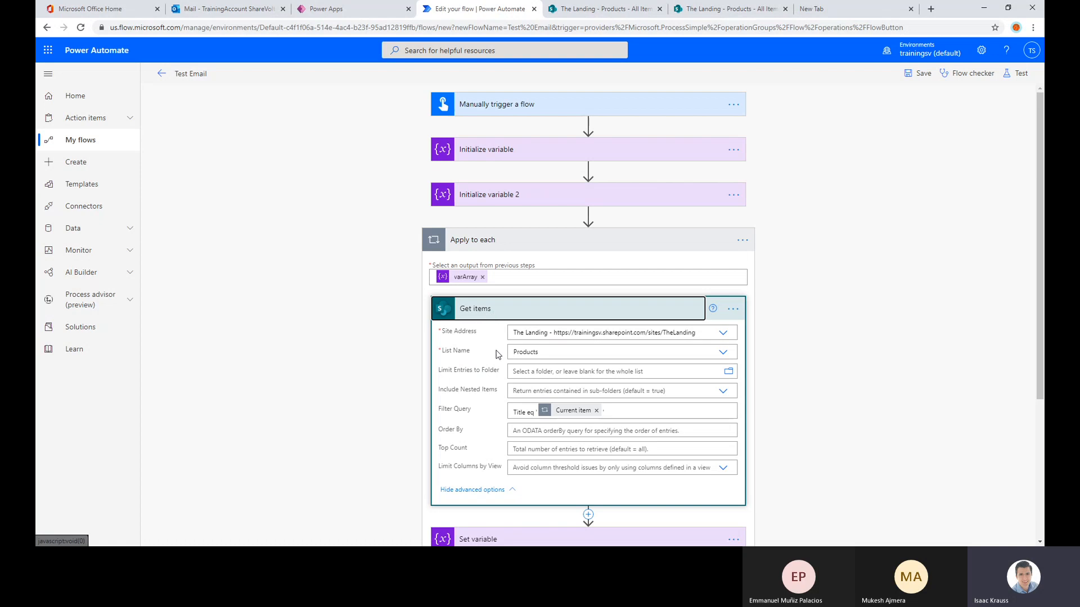
left_click(608, 413)
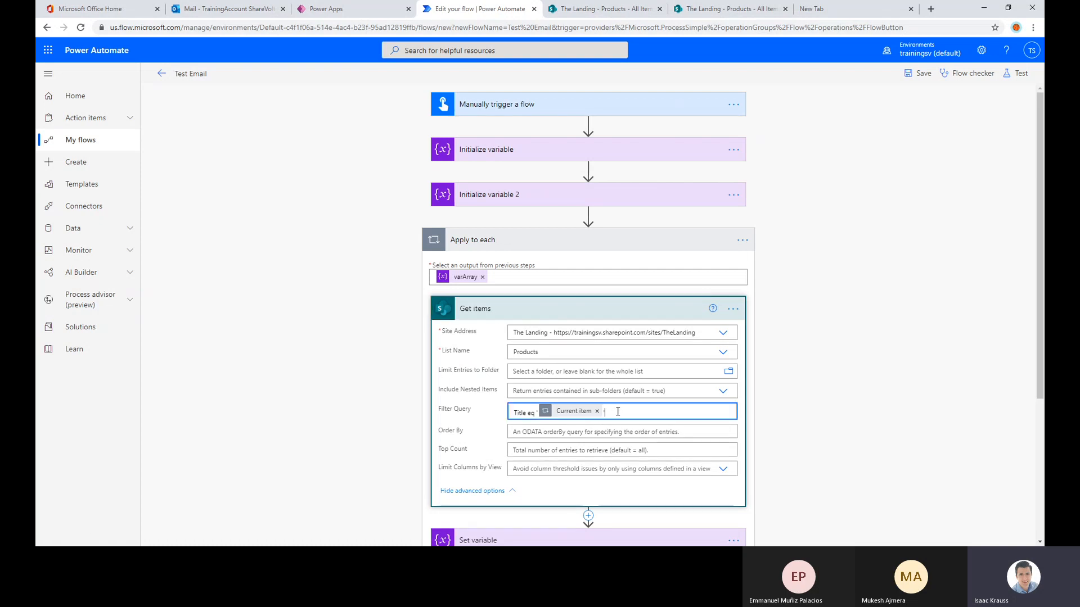
left_click_drag(608, 413, 512, 413)
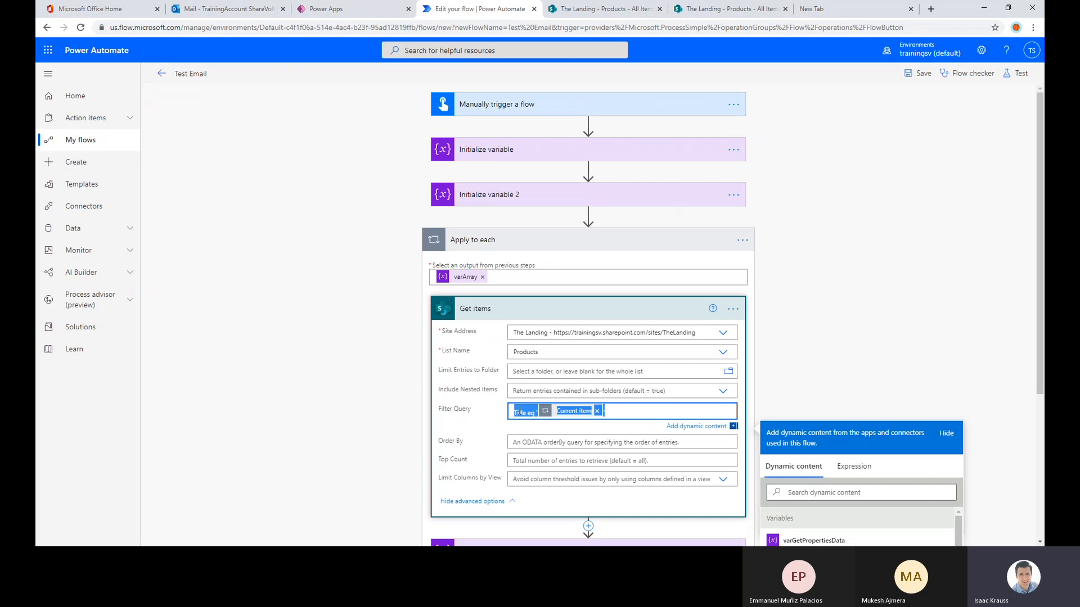
left_click(626, 412)
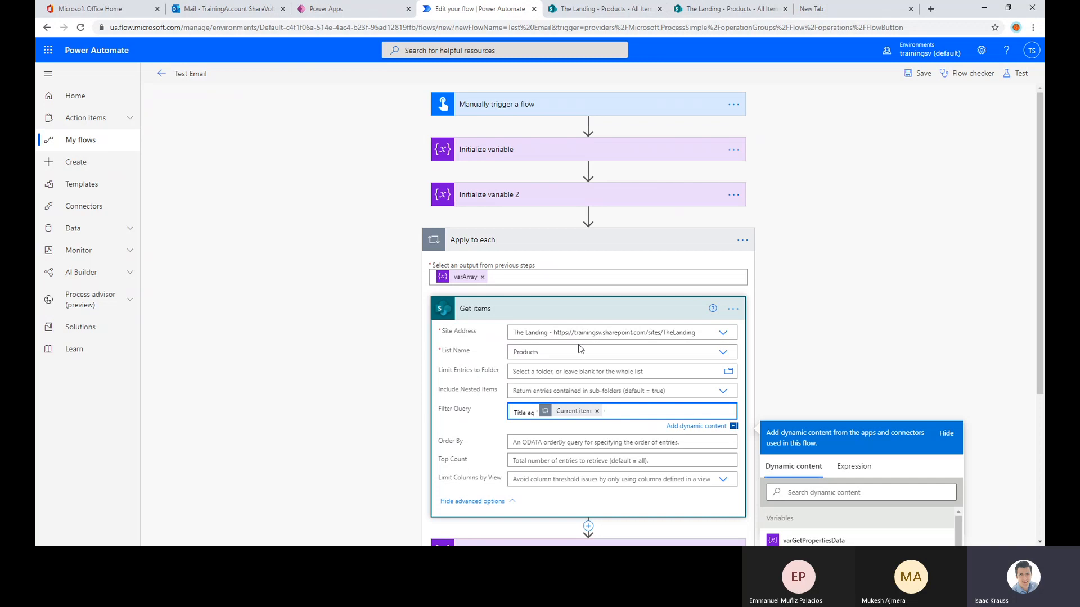
left_click(548, 309)
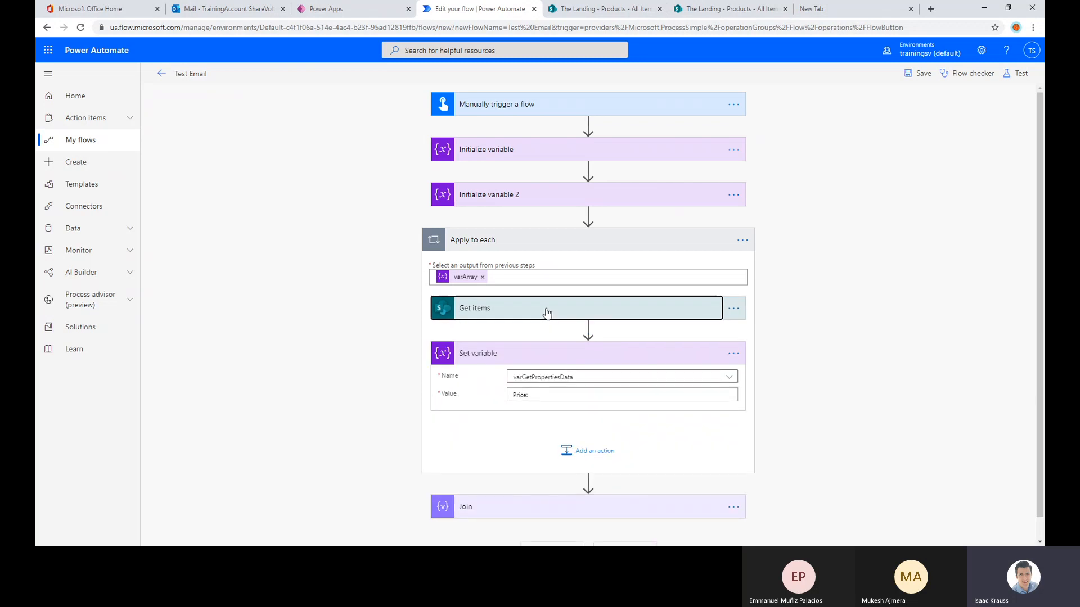
left_click(548, 313)
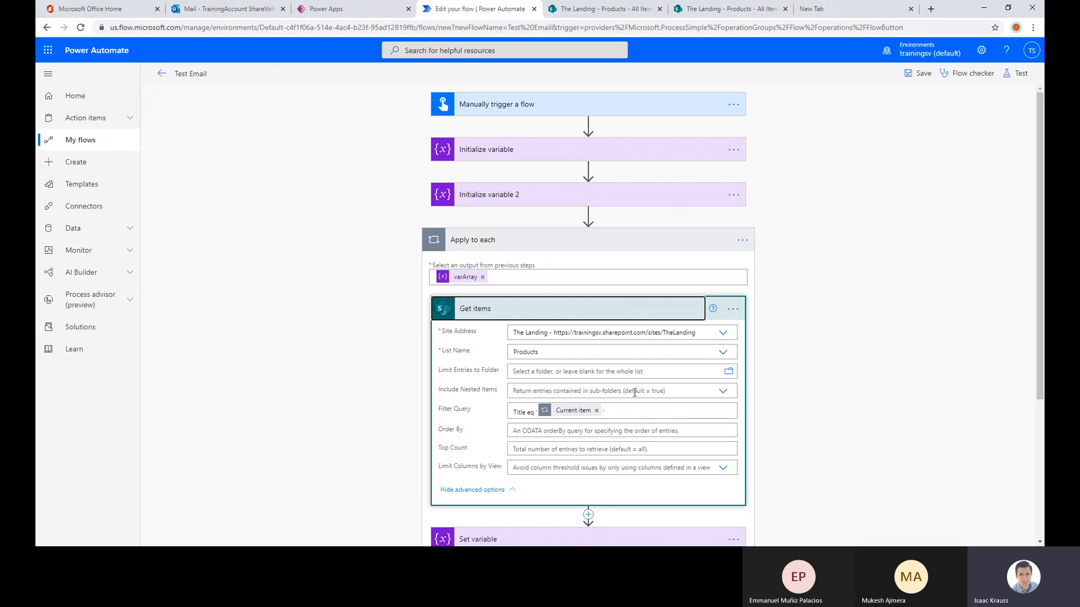
left_click(584, 318)
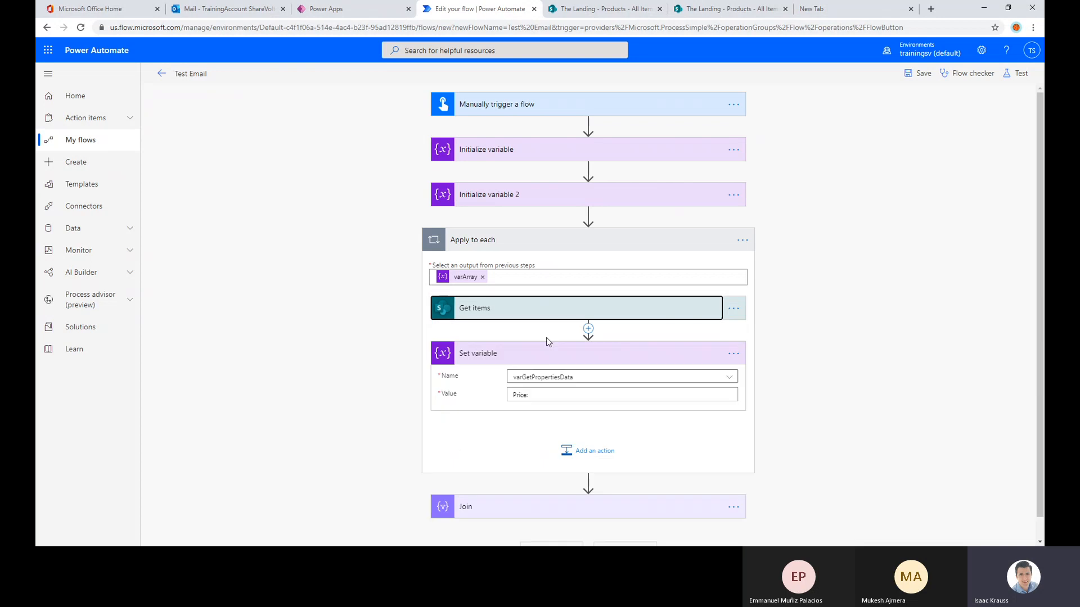
Insert the Price dynamic content from Get items after the "Price:" label in the Set variable value
left_click(529, 397)
type("Price:")
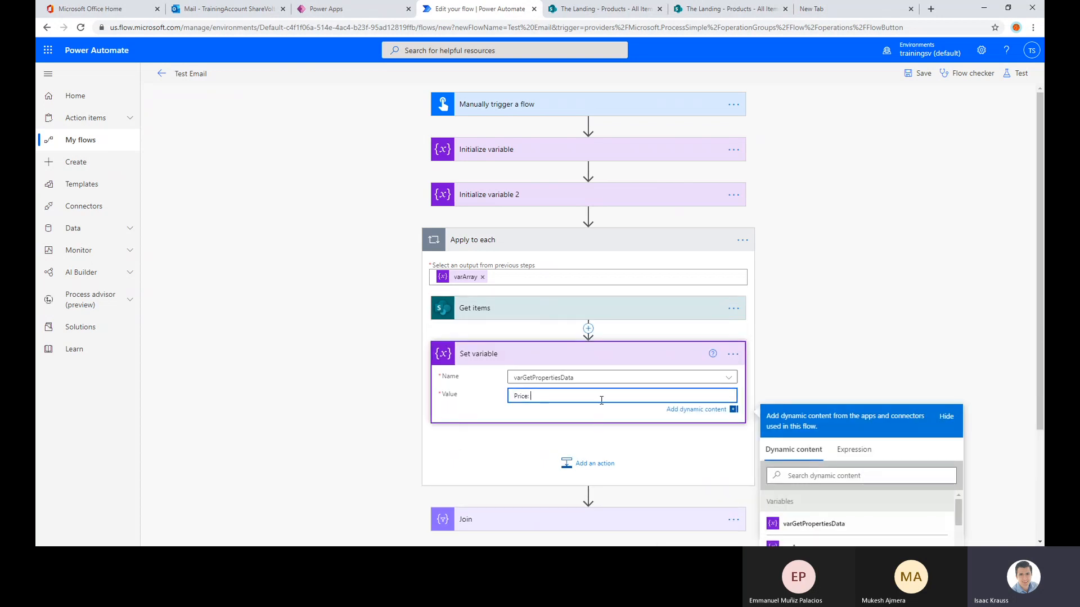
scroll(619, 382, "down", 1)
scroll(837, 498, "down", 10)
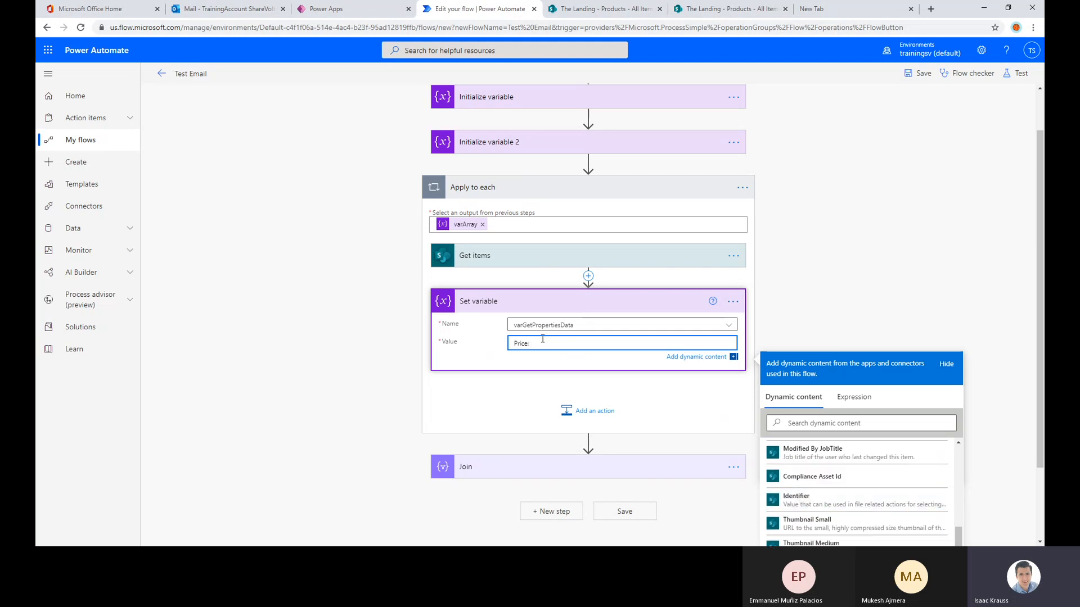
scroll(752, 451, "down", 1)
scroll(851, 458, "down", 3)
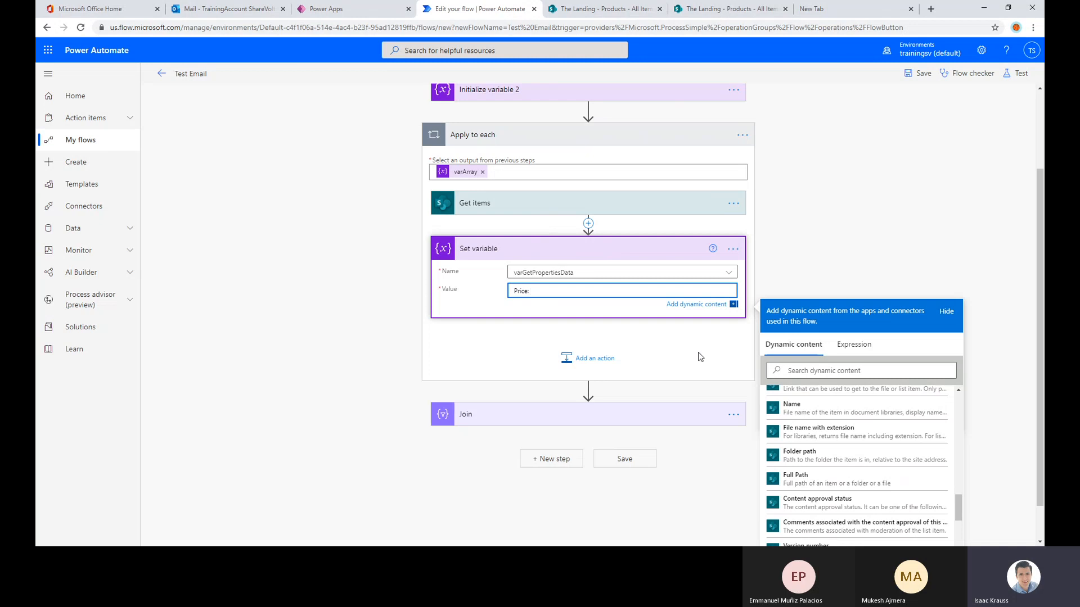
scroll(872, 481, "down", 2)
scroll(872, 481, "down", 3)
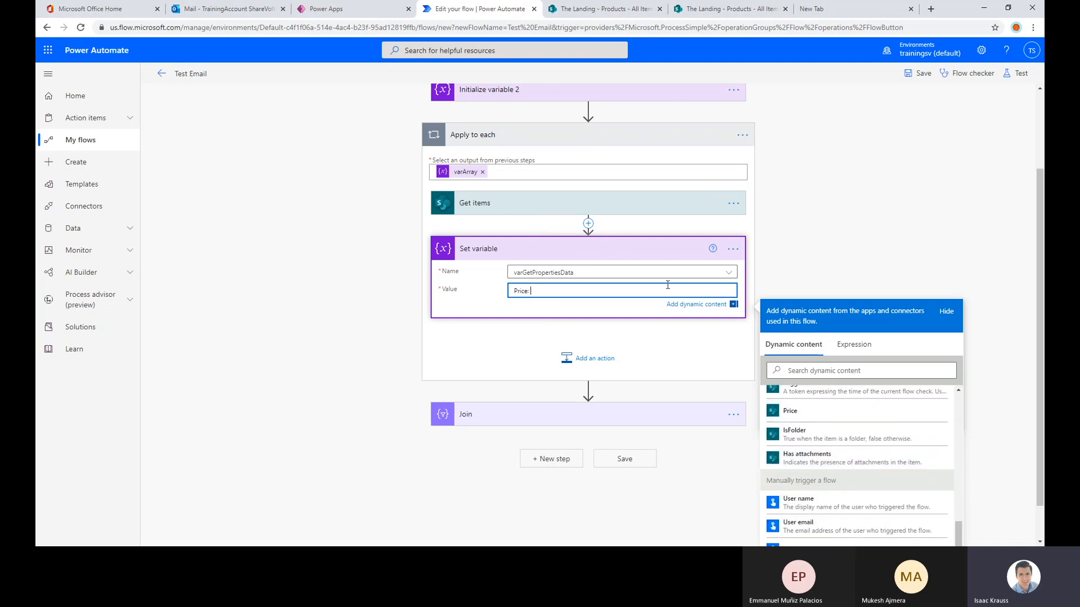
left_click(793, 413)
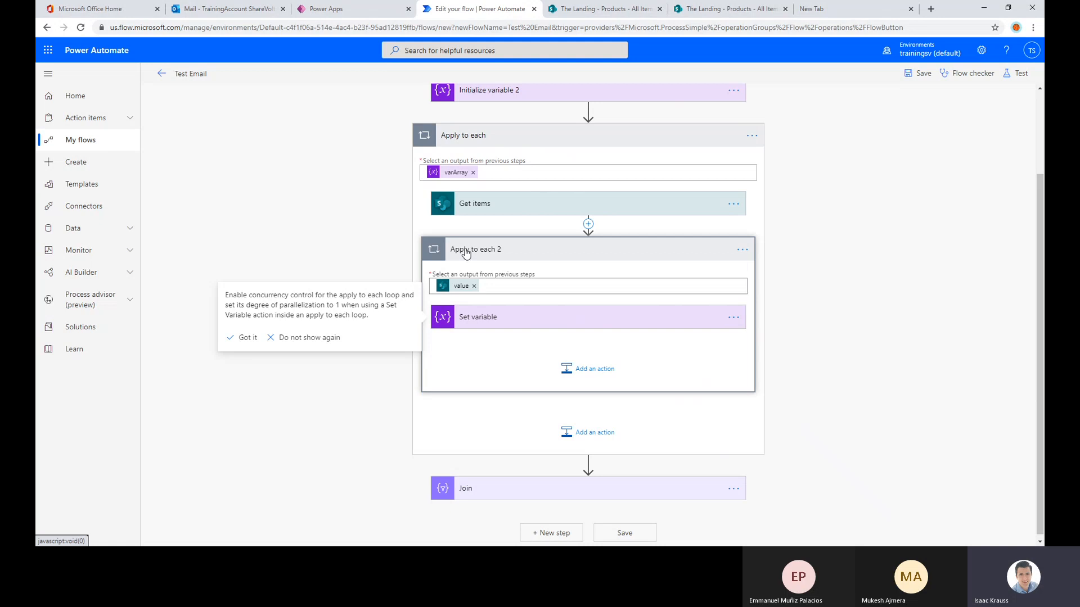
Expand the Set variable action and review the Get items Filter Query, collapsing Get items again
left_click(499, 317)
left_click(530, 207)
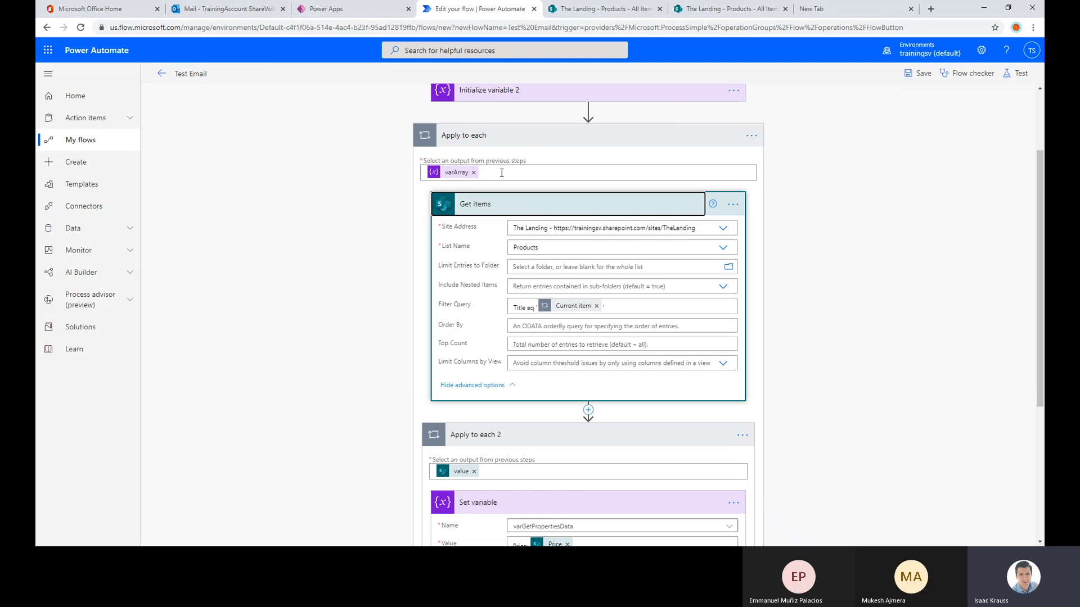
left_click(488, 206)
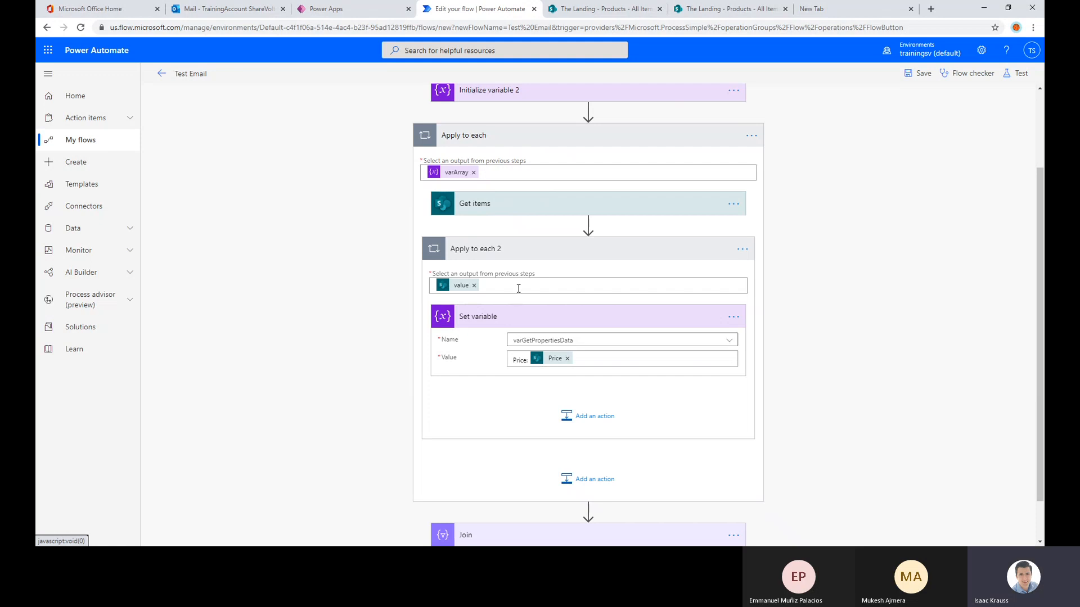
left_click(557, 212)
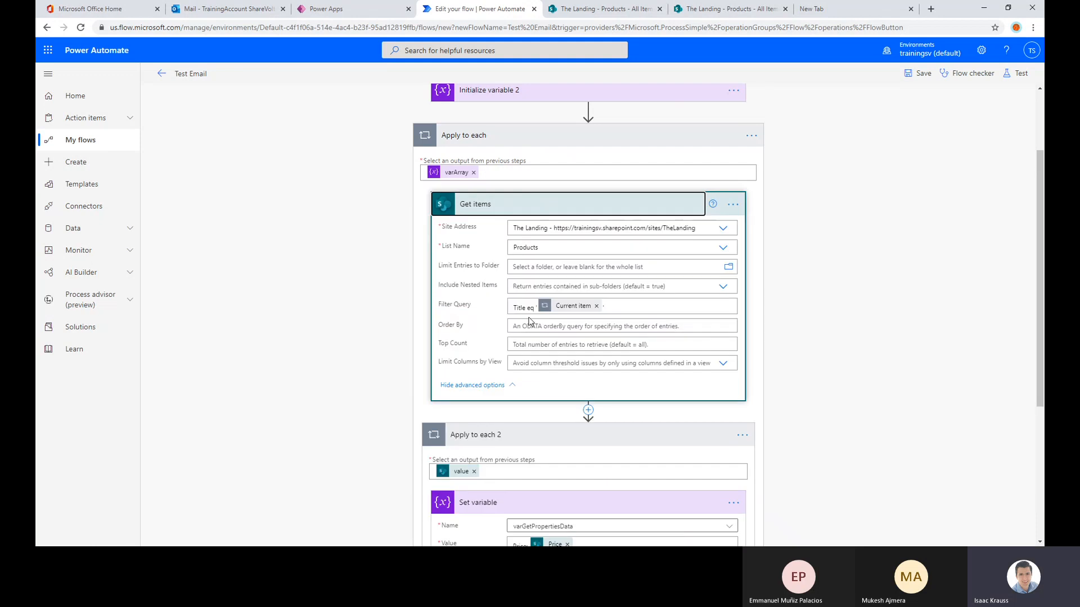
left_click_drag(615, 306, 510, 307)
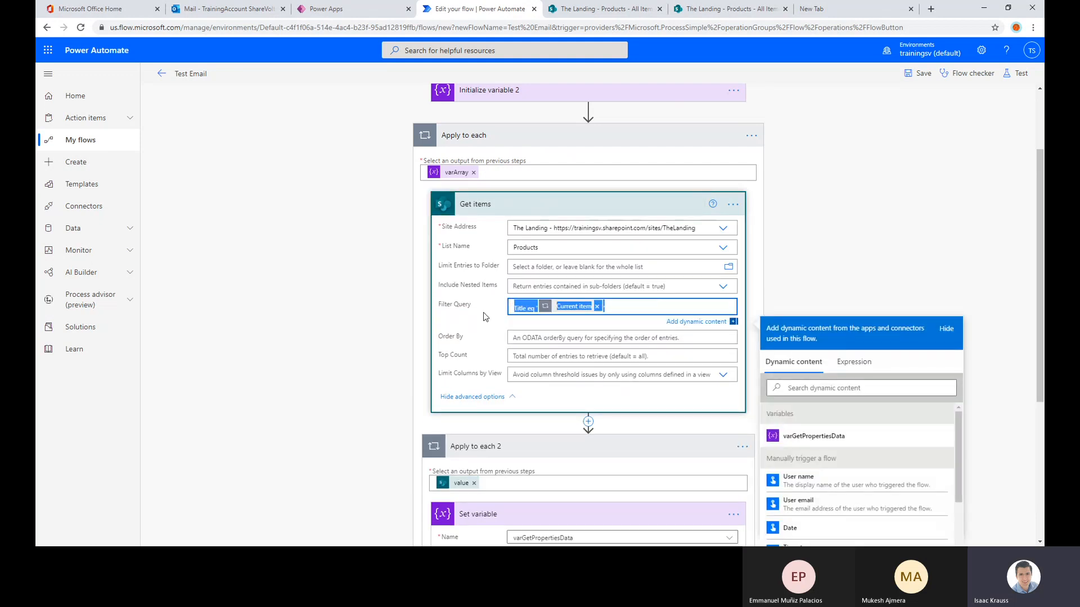
left_click(503, 213)
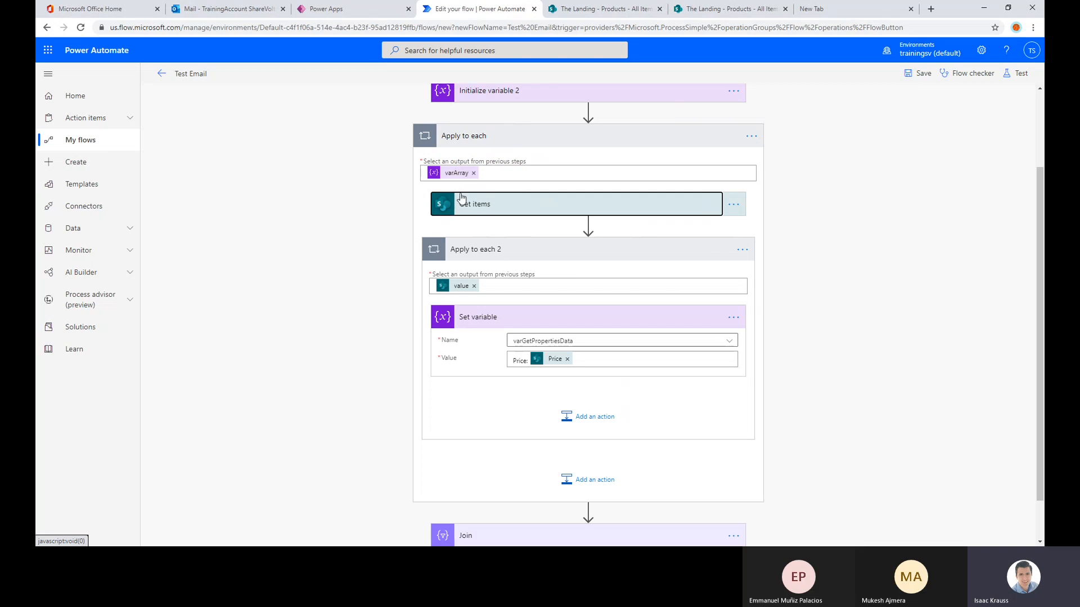
Add the label ", Category:" after Price in the Set variable value and locate the Category entries in the dynamic content
scroll(512, 208, "down", 1)
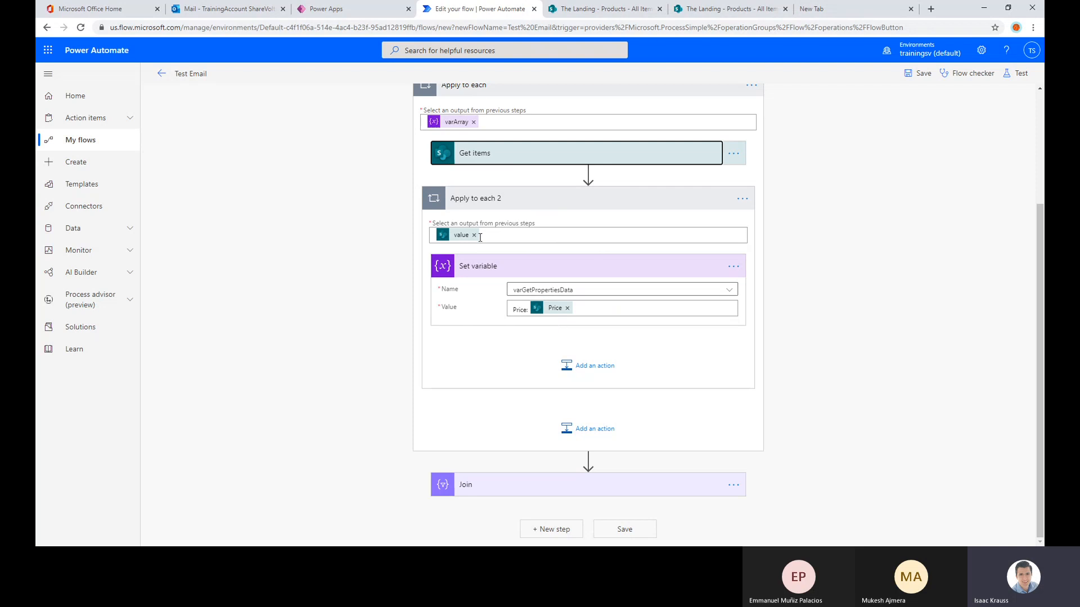
left_click(575, 310)
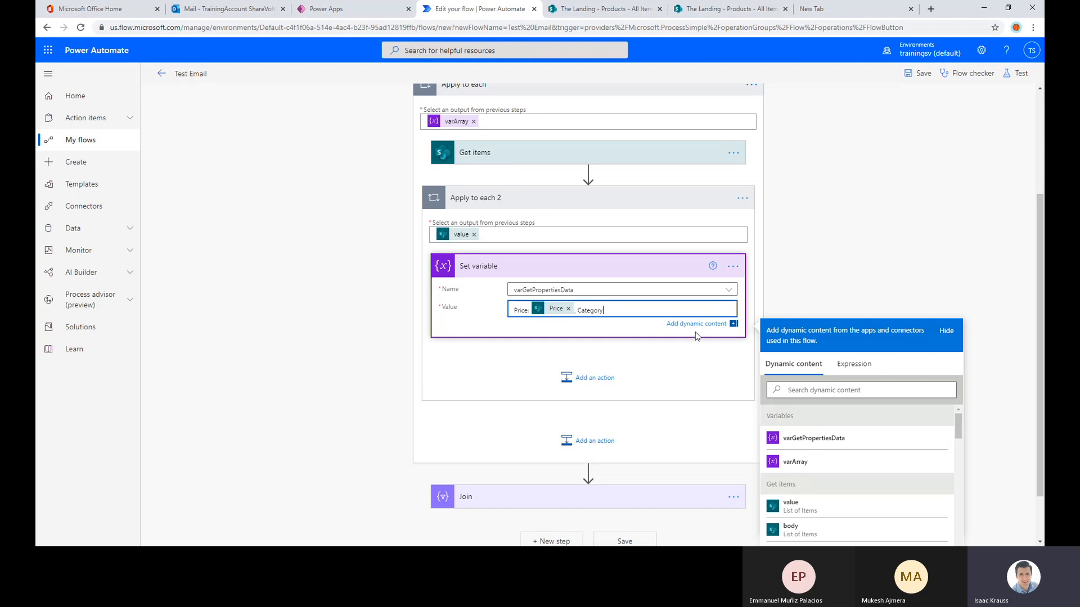
type(":")
scroll(720, 360, "down", 1)
scroll(859, 419, "down", 1)
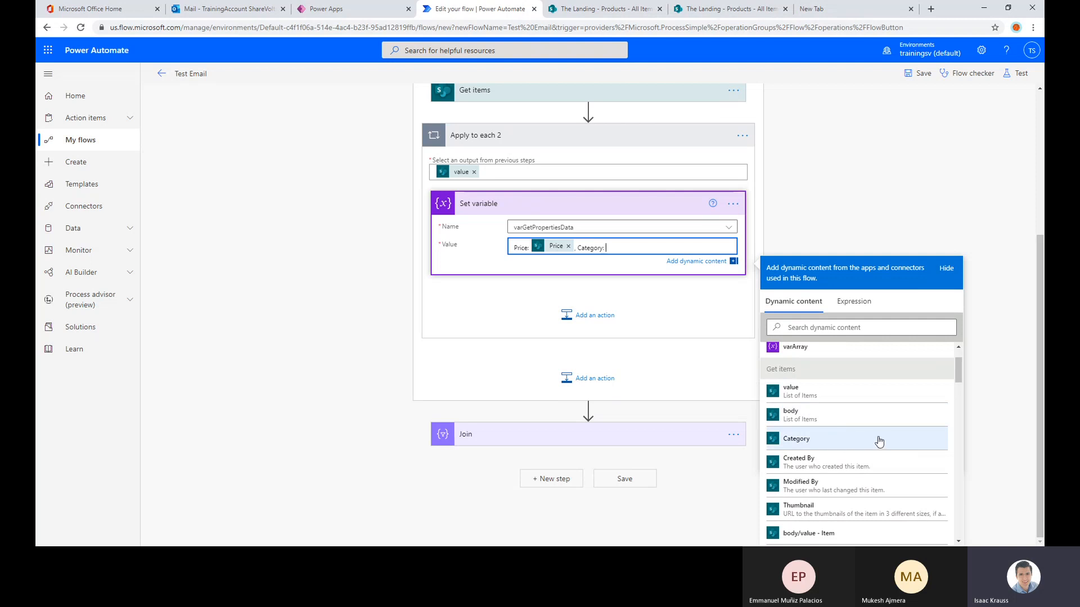
scroll(879, 441, "down", 6)
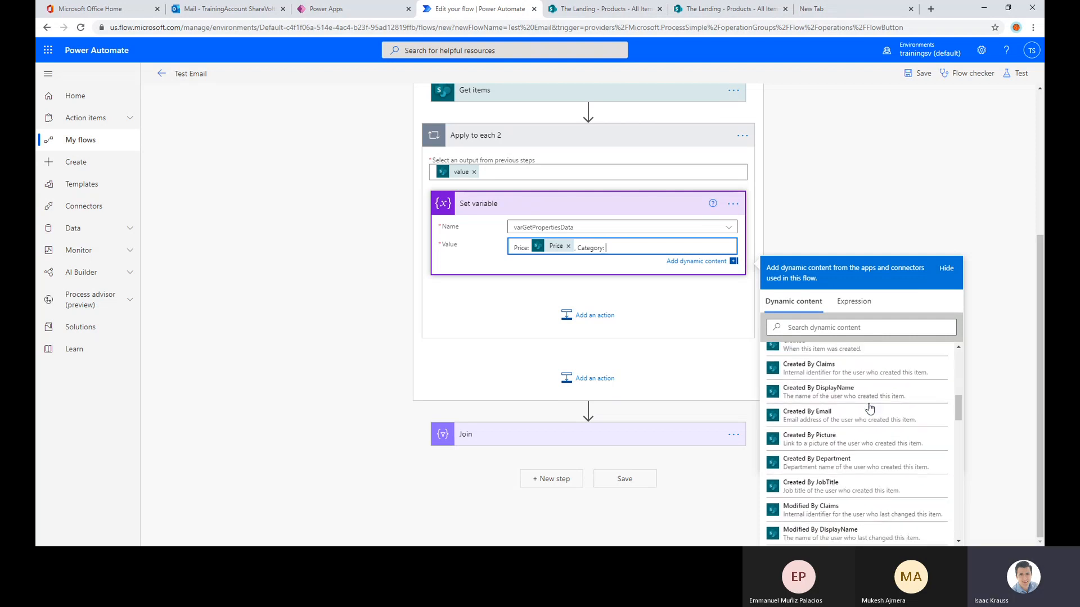
scroll(833, 399, "up", 8)
scroll(819, 445, "down", 4)
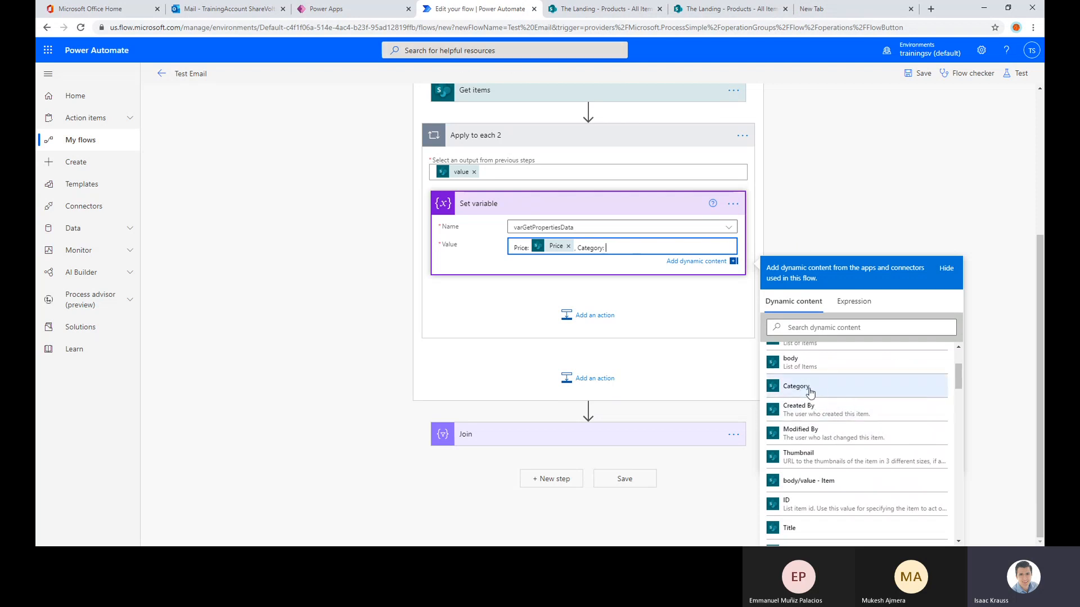
Check the Category column's type and choices in the SharePoint Products list, and return to the flow editor
left_click(724, 6)
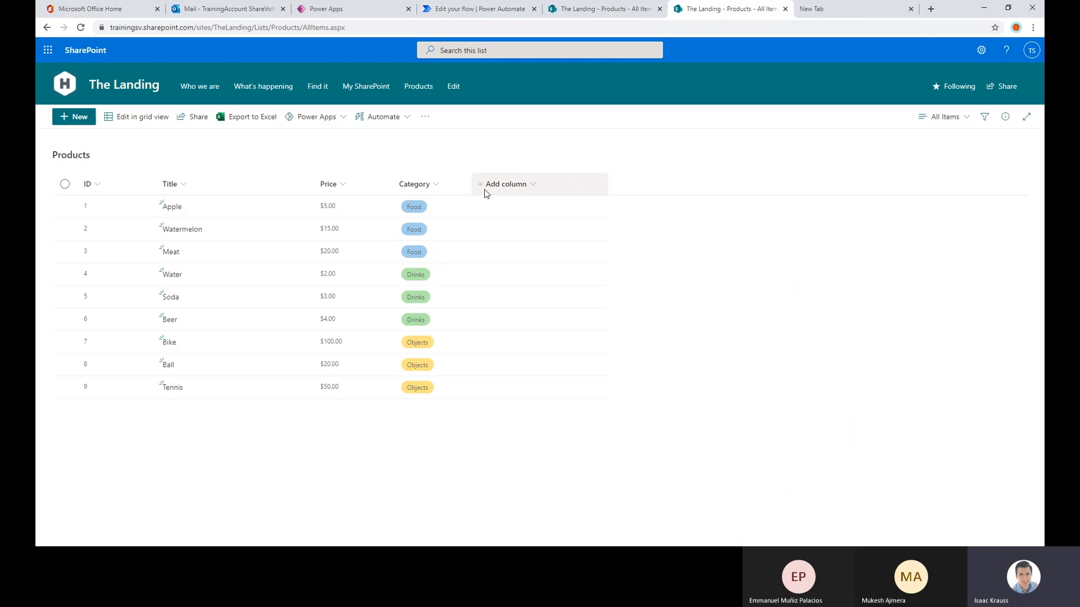
left_click(436, 184)
mouse_move(437, 283)
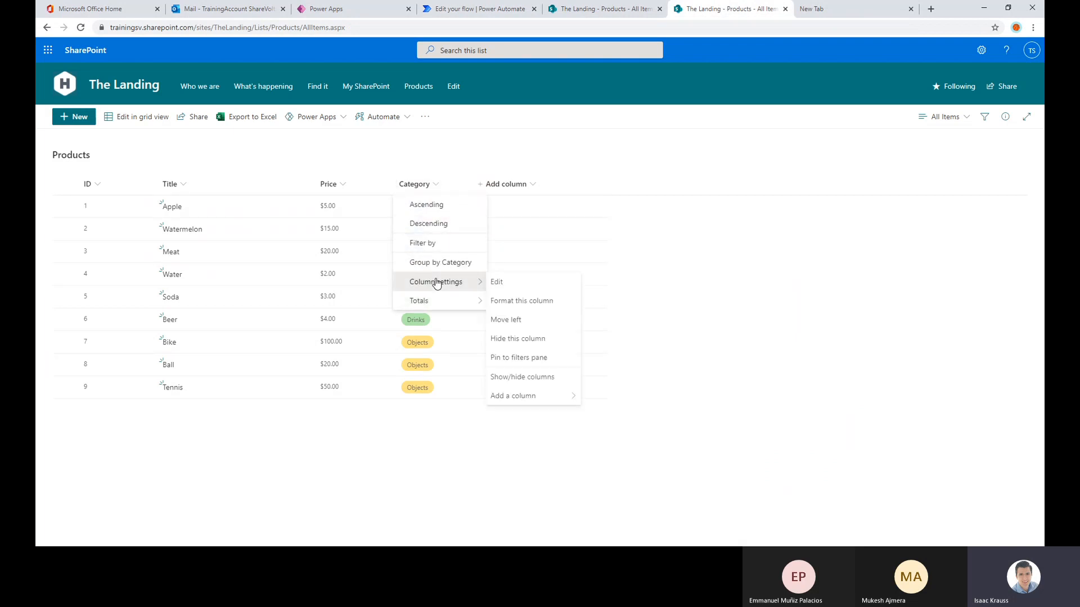
left_click(499, 281)
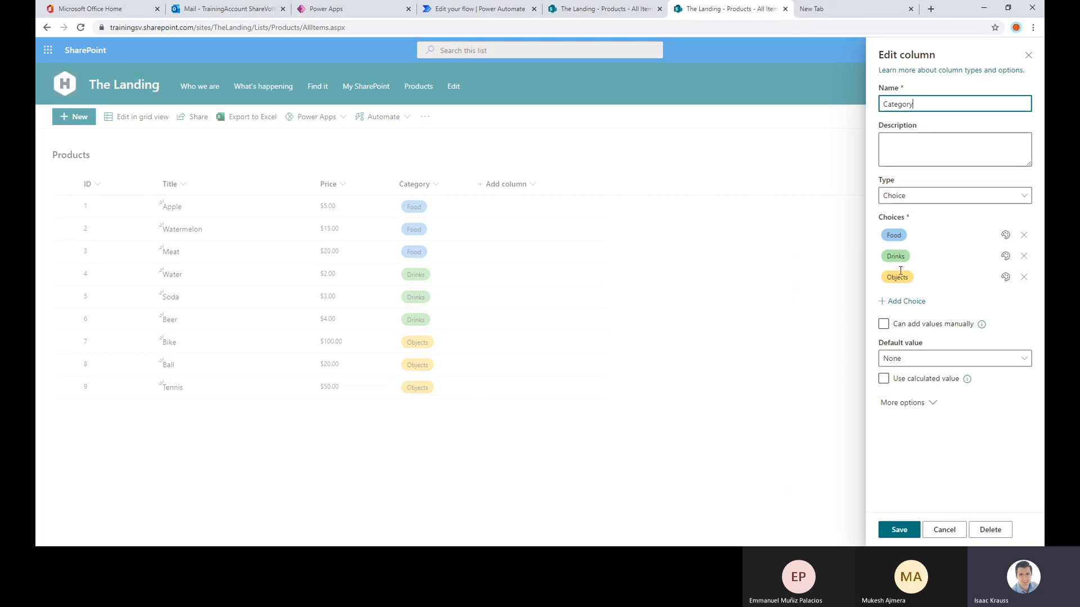
left_click(484, 9)
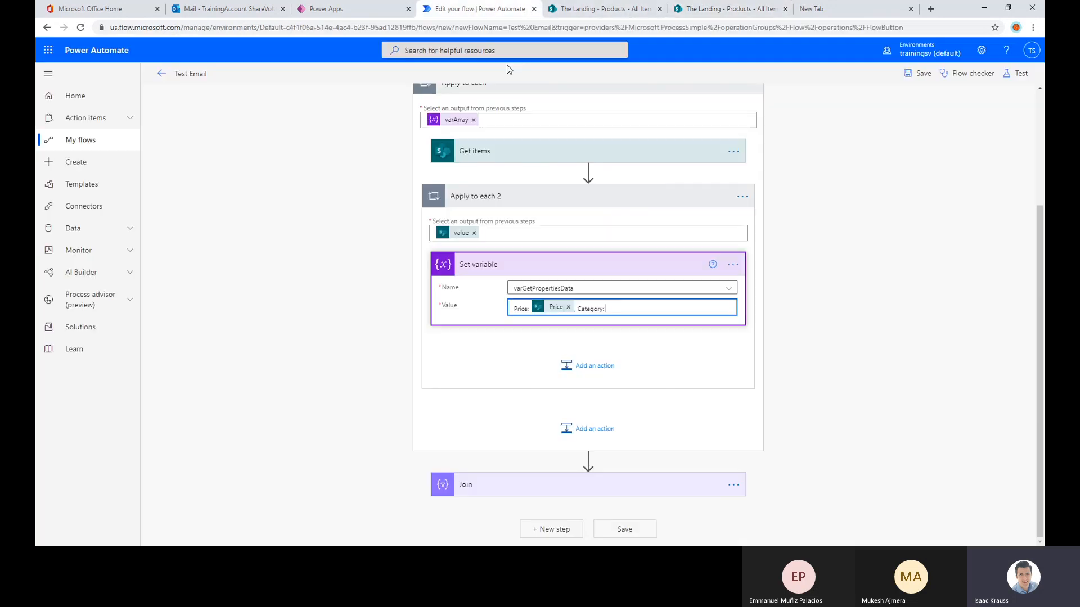
Insert the Category Value dynamic content from Get items after the "Category:" label in the Set variable value
scroll(849, 377, "down", 2)
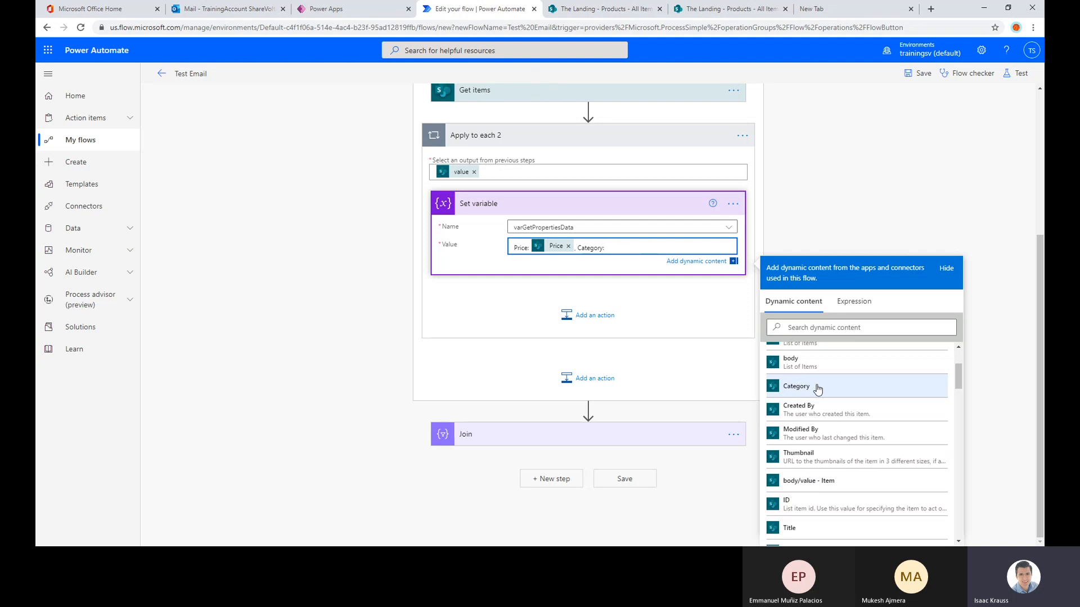
scroll(818, 394, "down", 2)
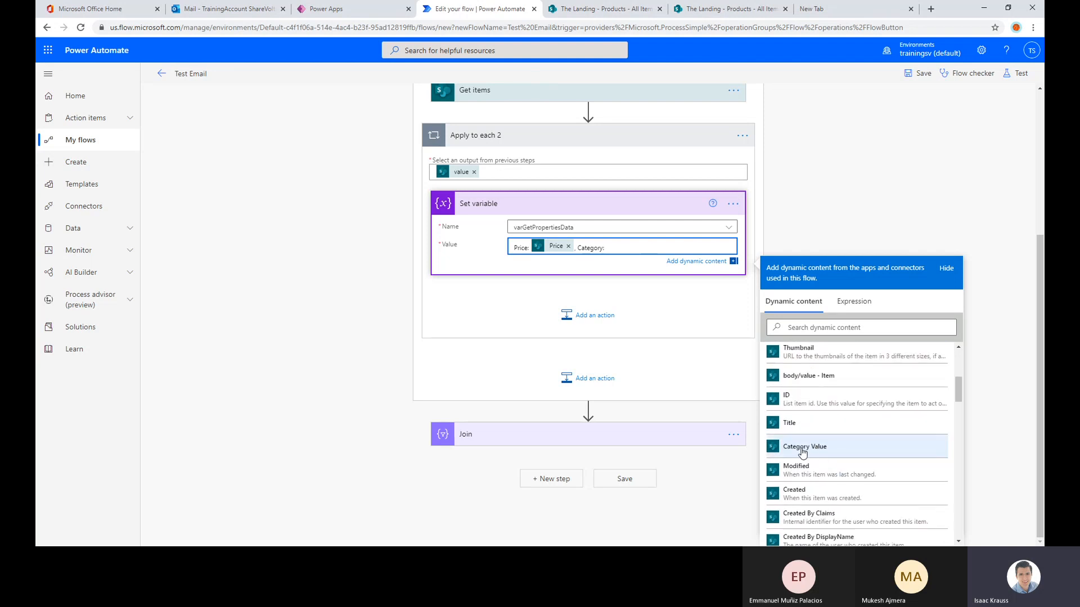
left_click(820, 450)
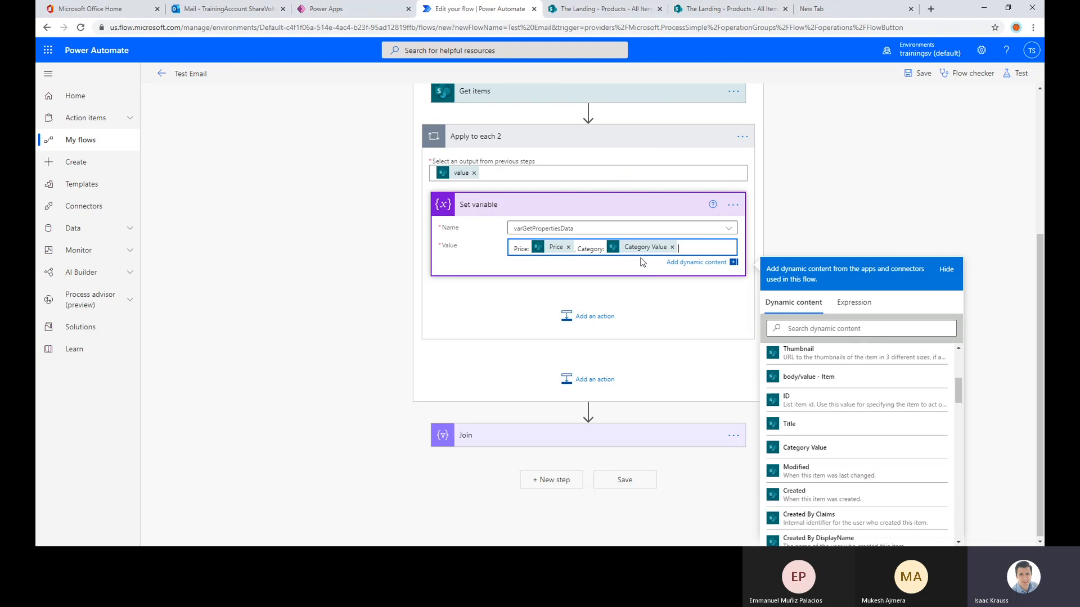
left_click(789, 212)
Save the Test Email flow and test it automatically with the most recently used trigger
left_click(908, 79)
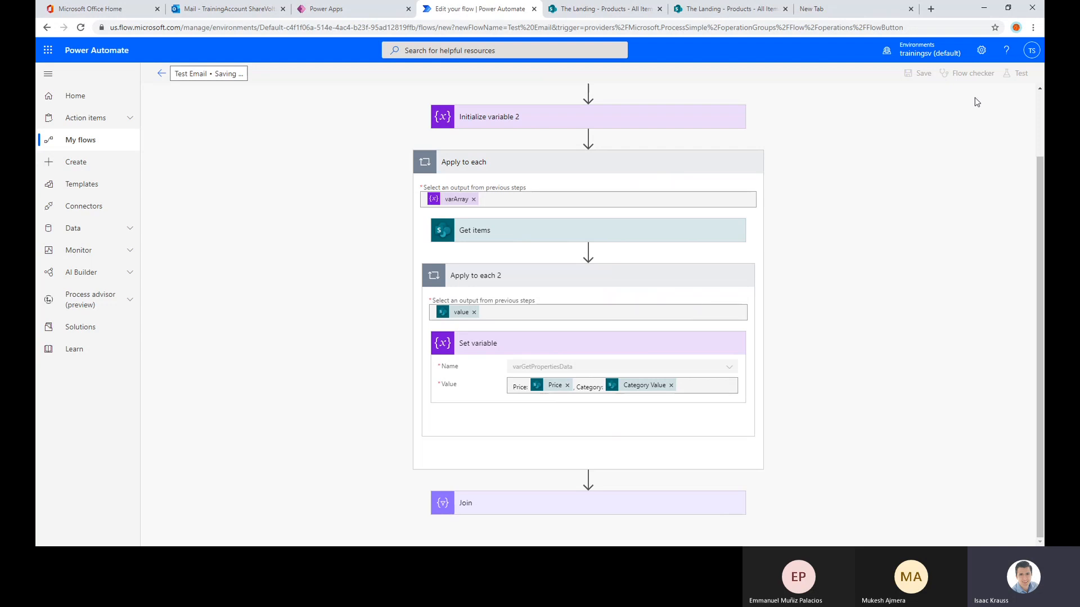
left_click(1017, 74)
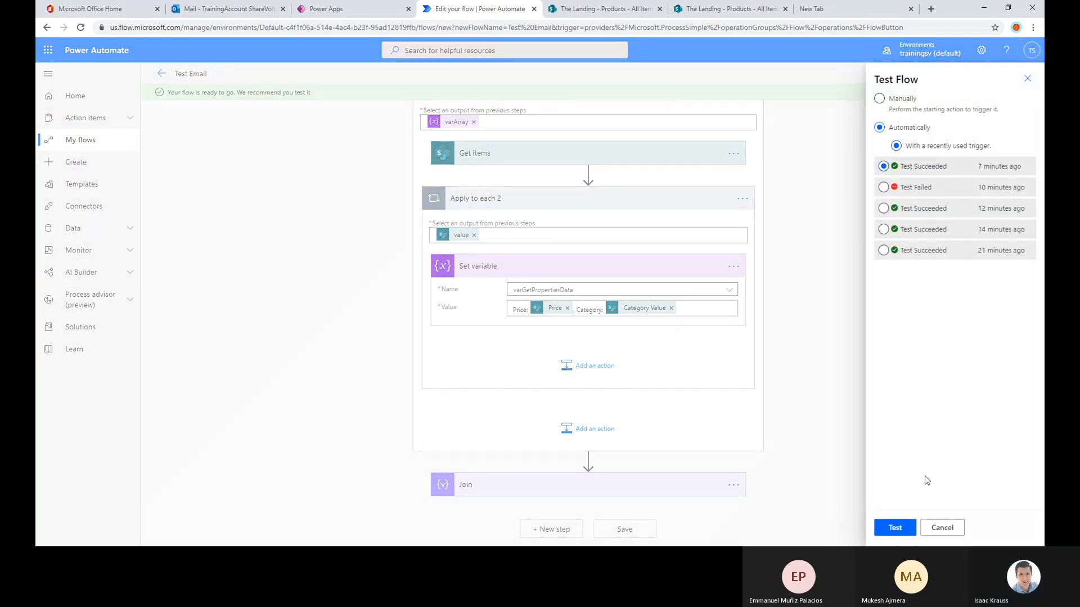
left_click(893, 528)
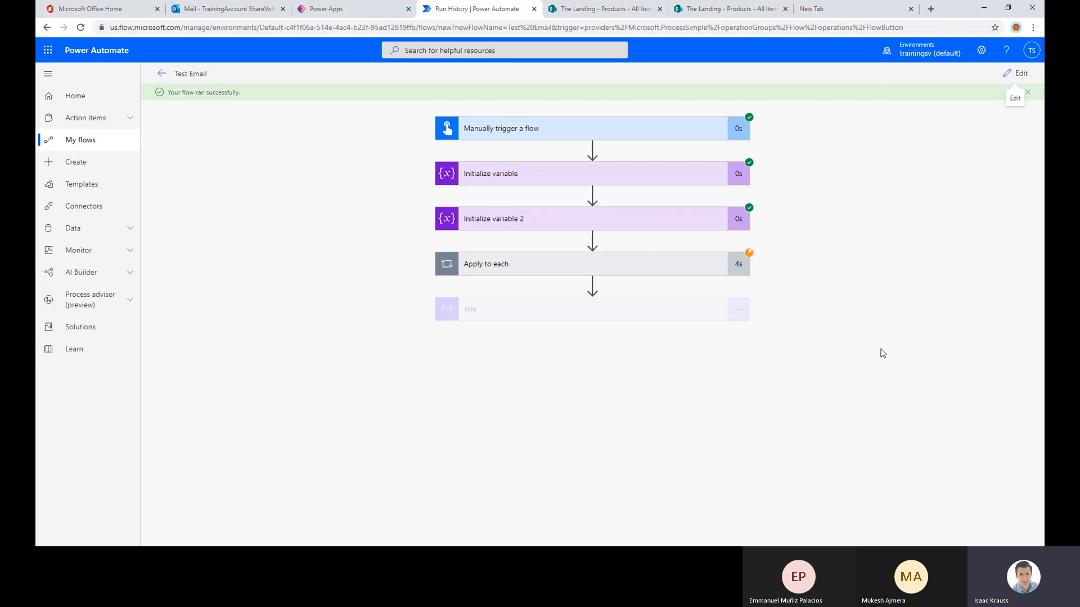
Examine the run's Join details and the Get items Filter Query in the first Apply to each iteration
left_click(644, 312)
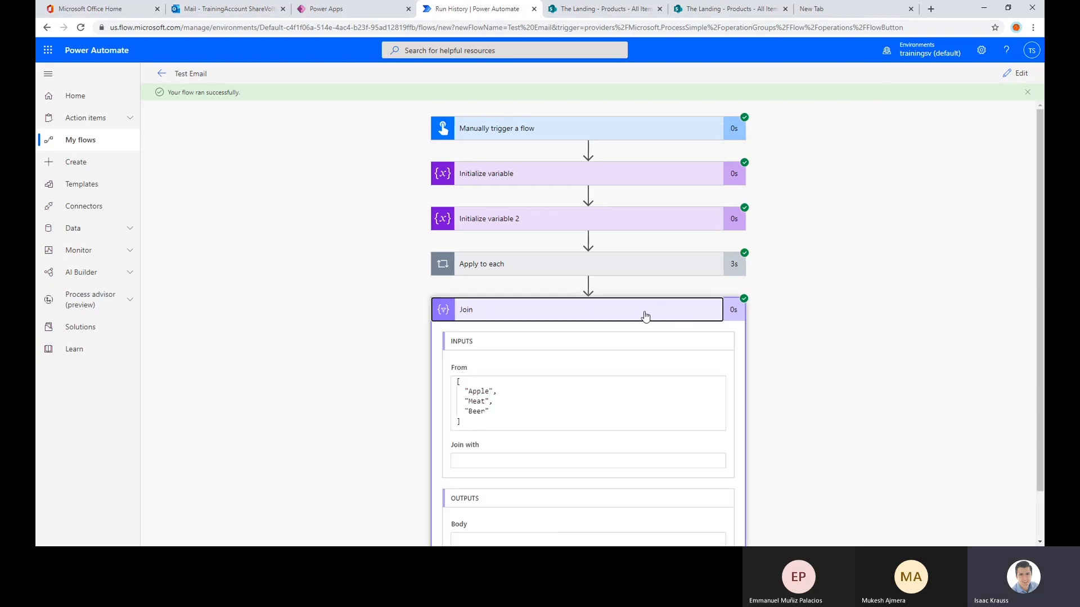
left_click(645, 264)
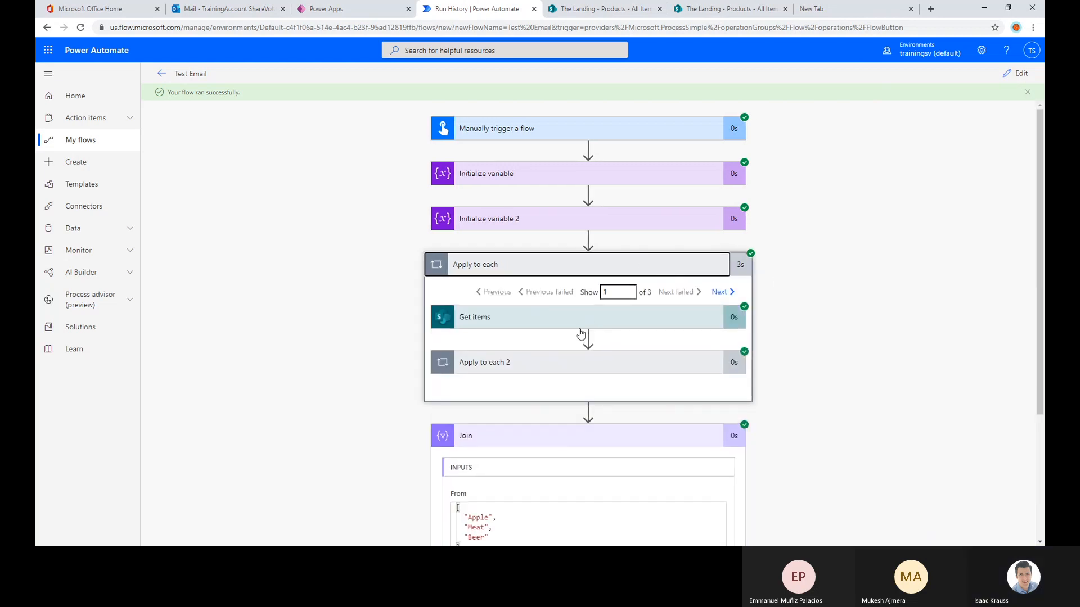
left_click(625, 317)
scroll(842, 243, "down", 3)
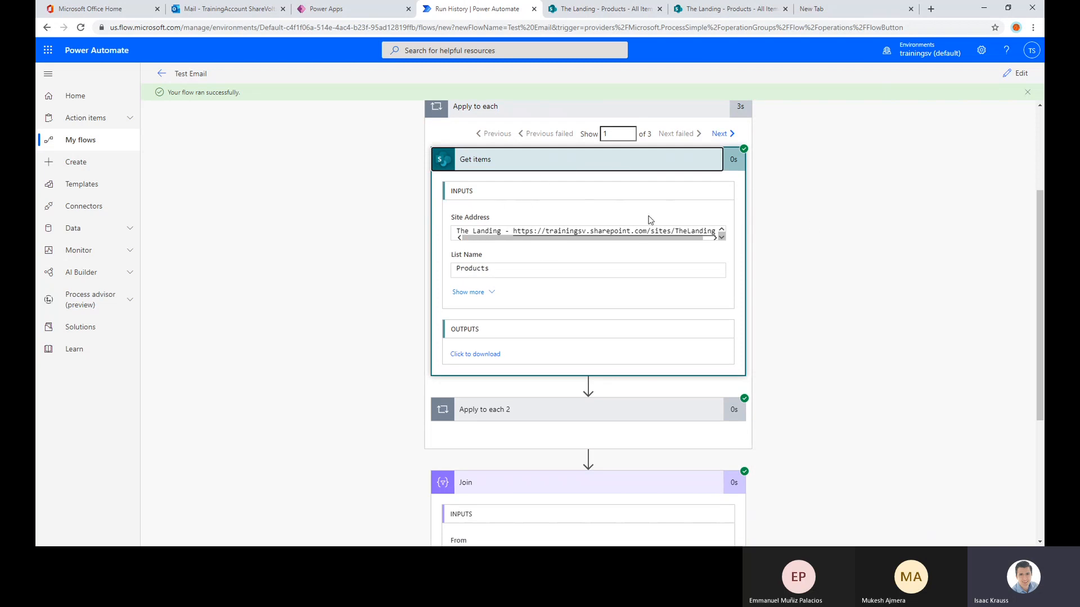
scroll(608, 237, "down", 1)
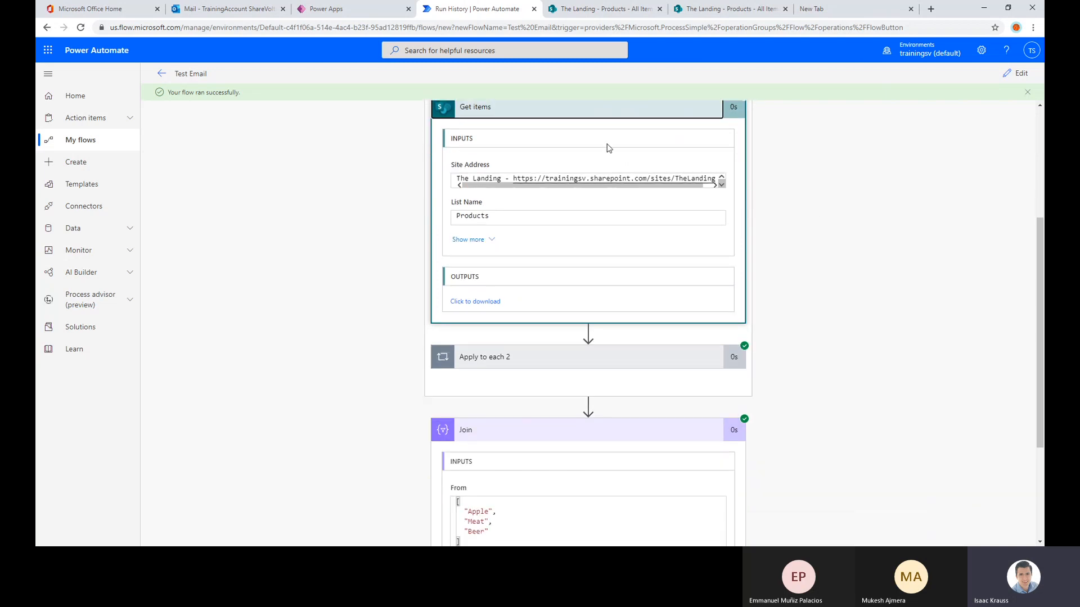
scroll(582, 220, "up", 1)
left_click(484, 292)
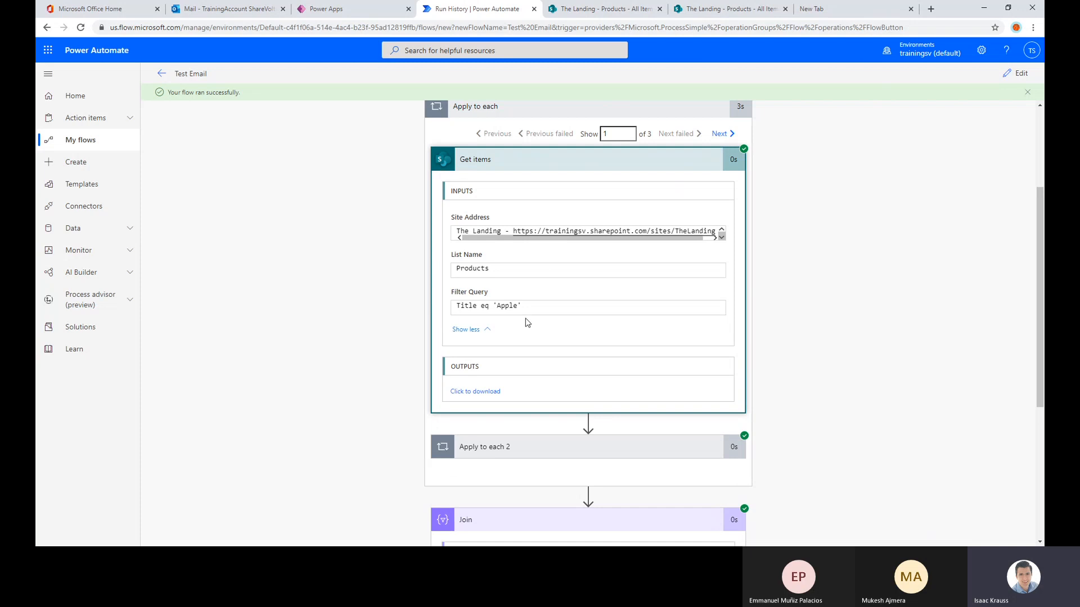
left_click_drag(522, 306, 427, 281)
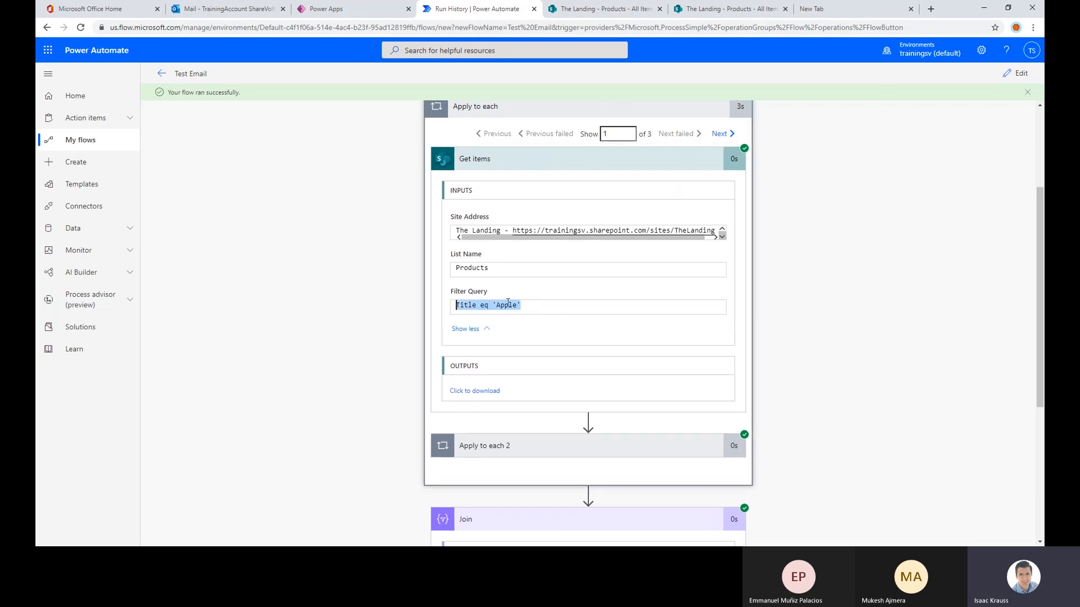
scroll(517, 248, "down", 1)
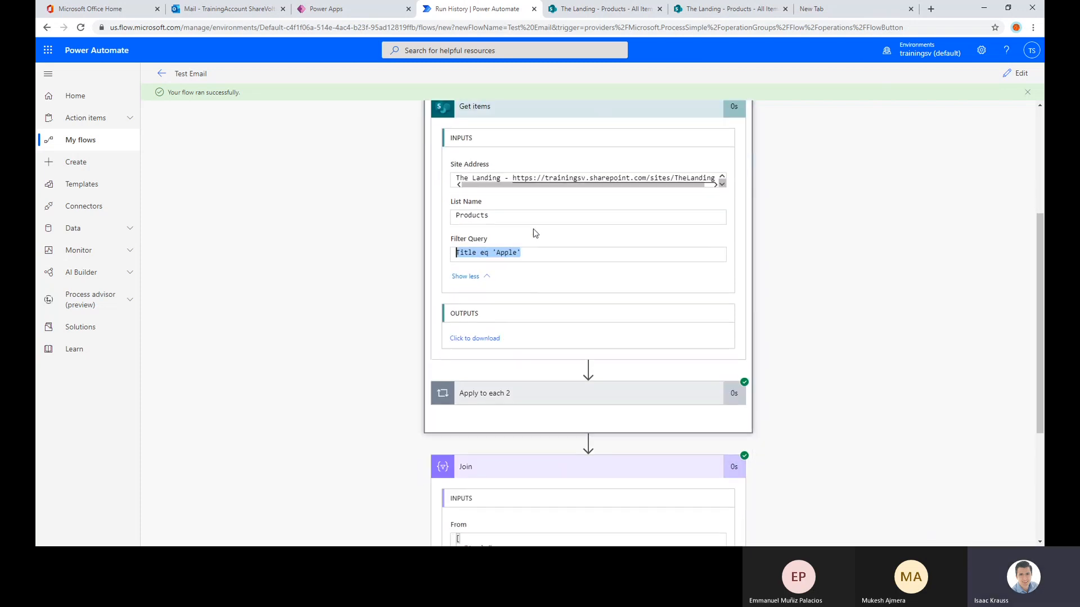
Close the Category column settings in the SharePoint Products list, check Apple's price and category, and return to the flow run
left_click(724, 14)
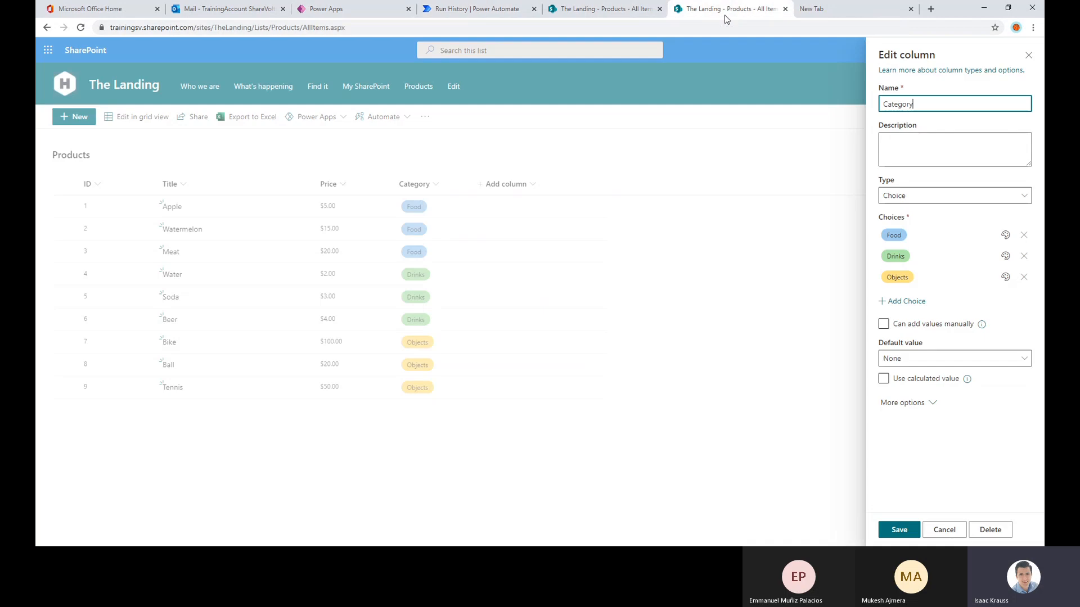
left_click(1028, 54)
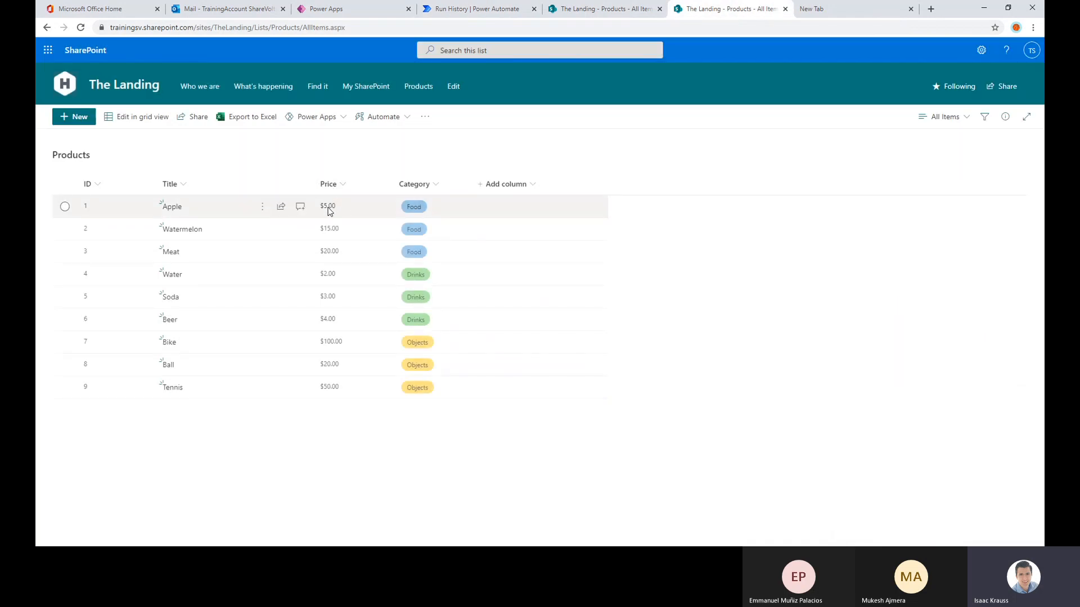
left_click(475, 9)
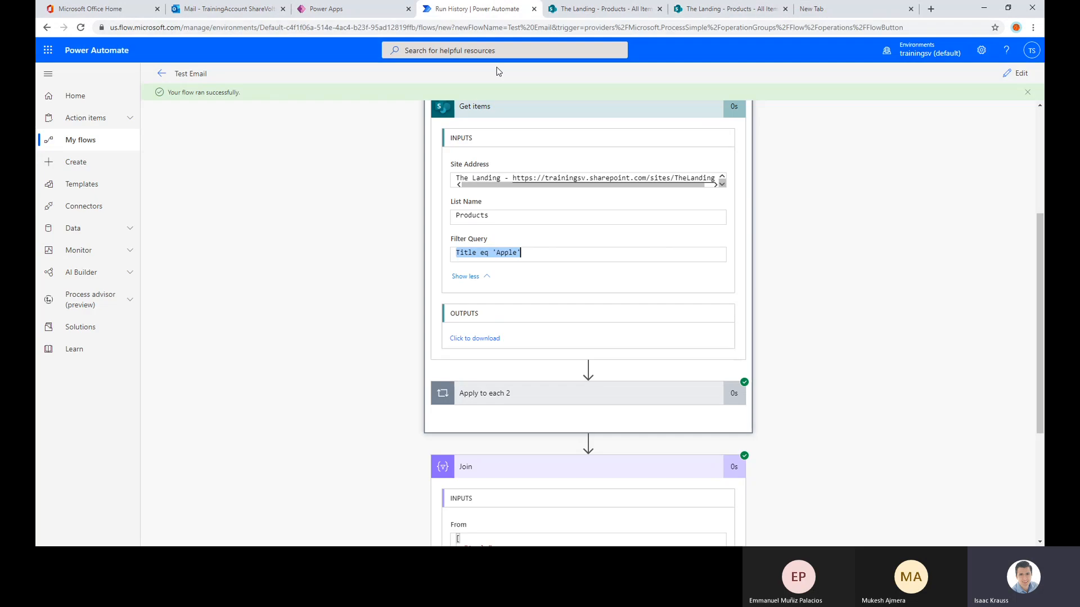
Examine the Set variable inputs and outputs and the iteration count inside Apply to each 2 of the flow run
scroll(506, 371, "down", 1)
scroll(778, 259, "down", 2)
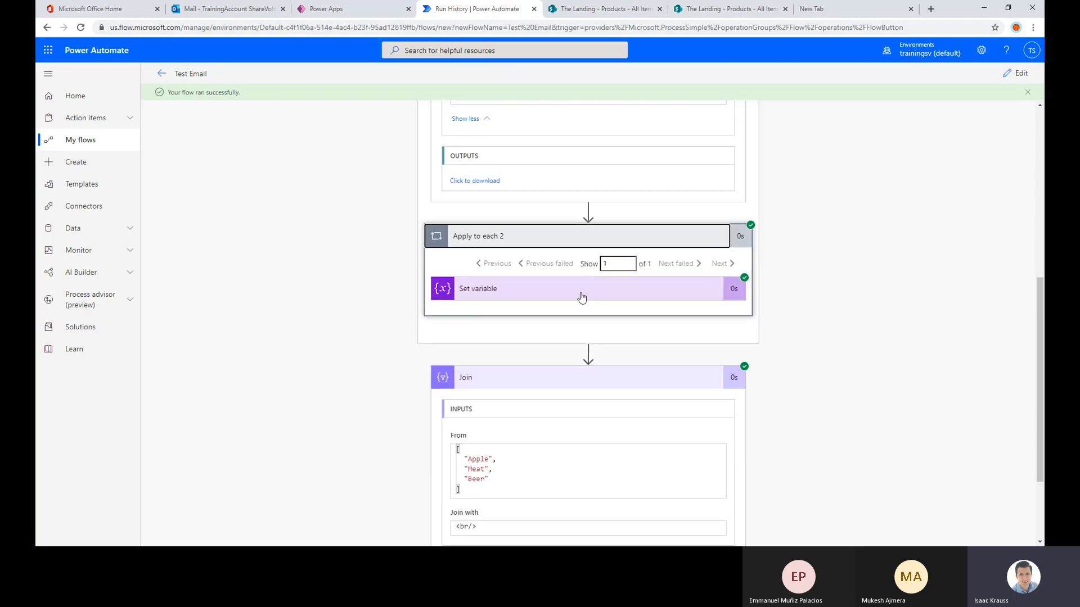
left_click(564, 299)
scroll(506, 333, "down", 2)
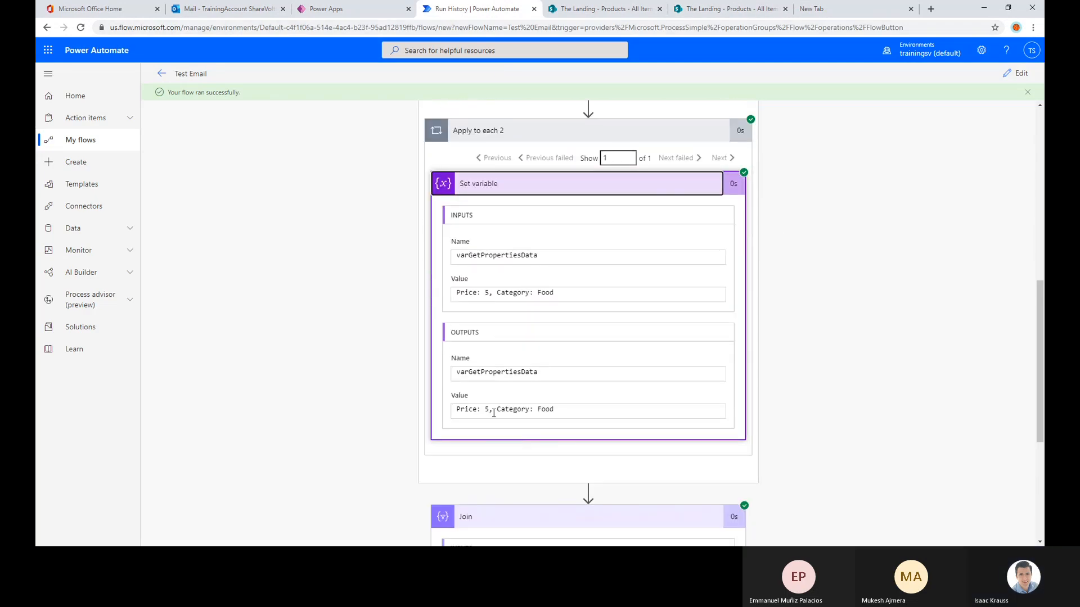
left_click_drag(494, 414, 478, 412)
left_click_drag(563, 416, 540, 416)
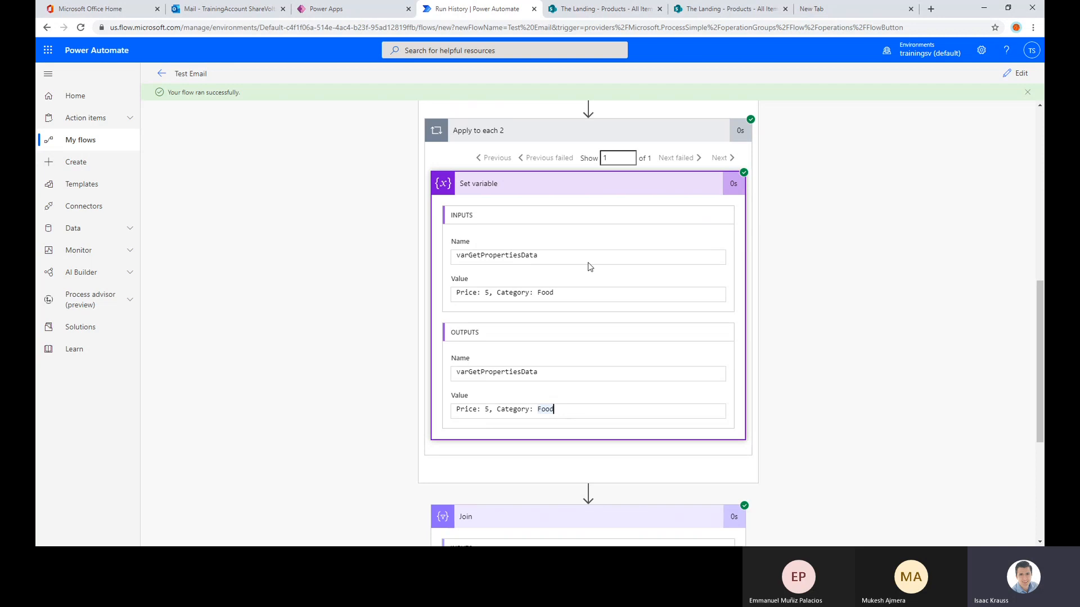
scroll(590, 266, "up", 2)
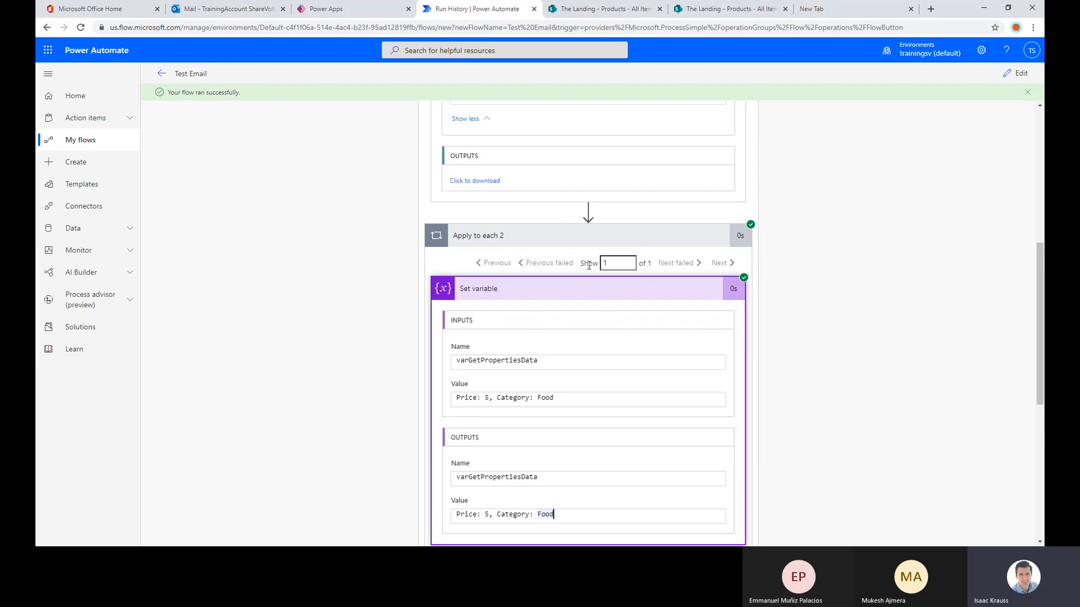
left_click_drag(585, 264, 670, 266)
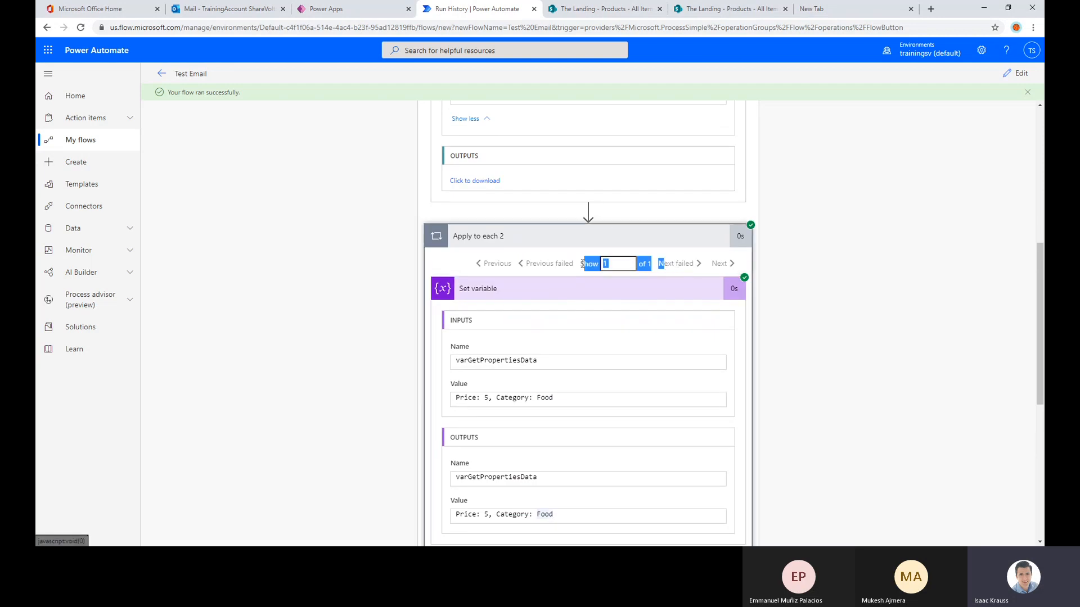
Show the second Apply to each iteration and examine its Get items Filter Query and the Apply to each 2 iteration count
left_click_drag(583, 264, 660, 256)
left_click(646, 264)
scroll(592, 261, "up", 1)
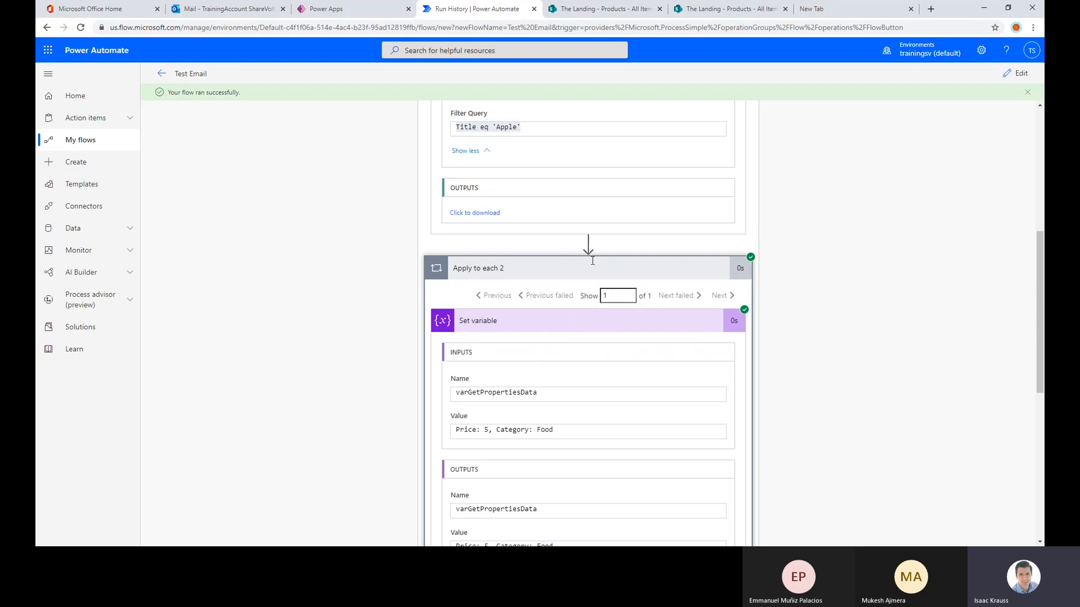
scroll(592, 261, "up", 2)
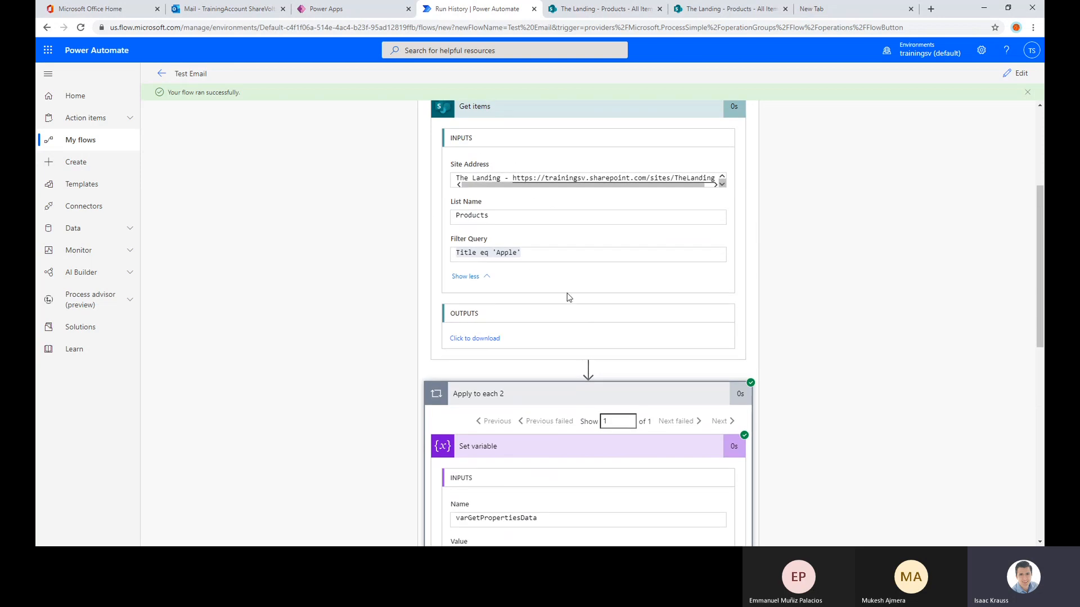
scroll(569, 298, "up", 3)
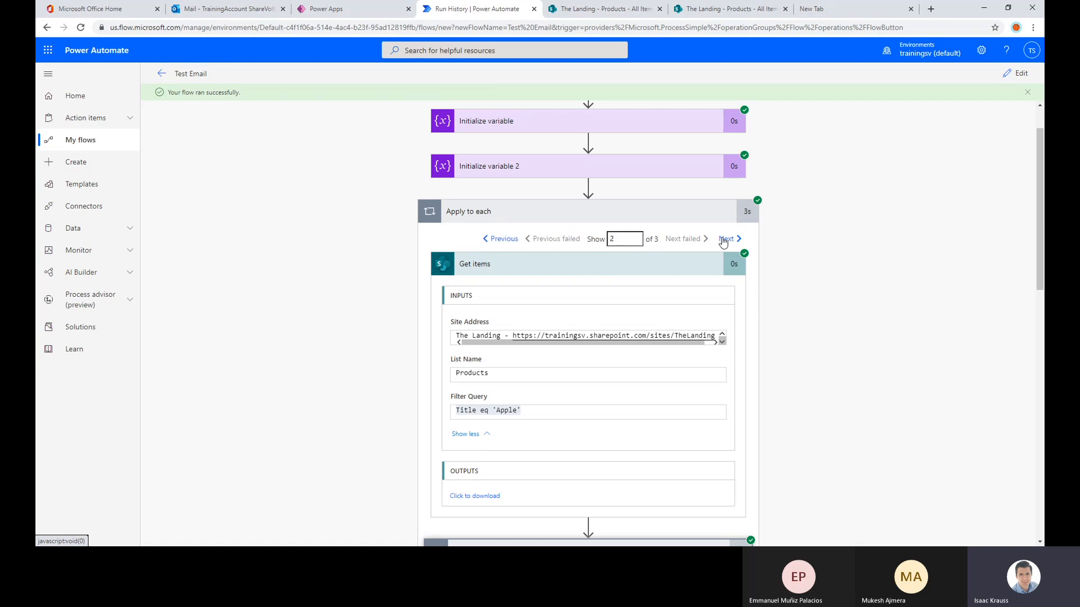
scroll(502, 332, "down", 1)
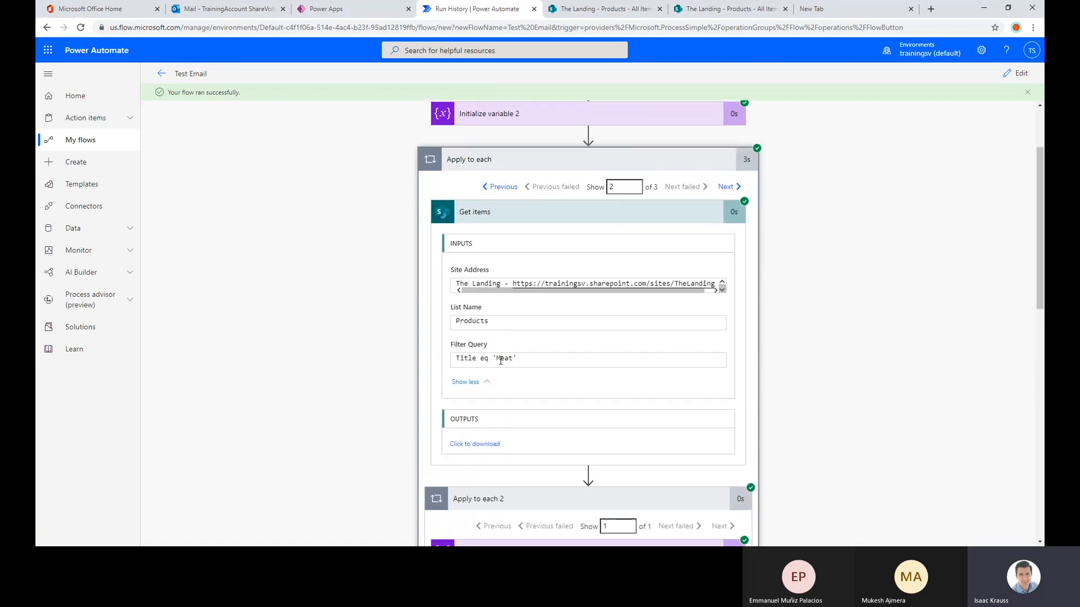
double_click(501, 360)
scroll(579, 318, "down", 4)
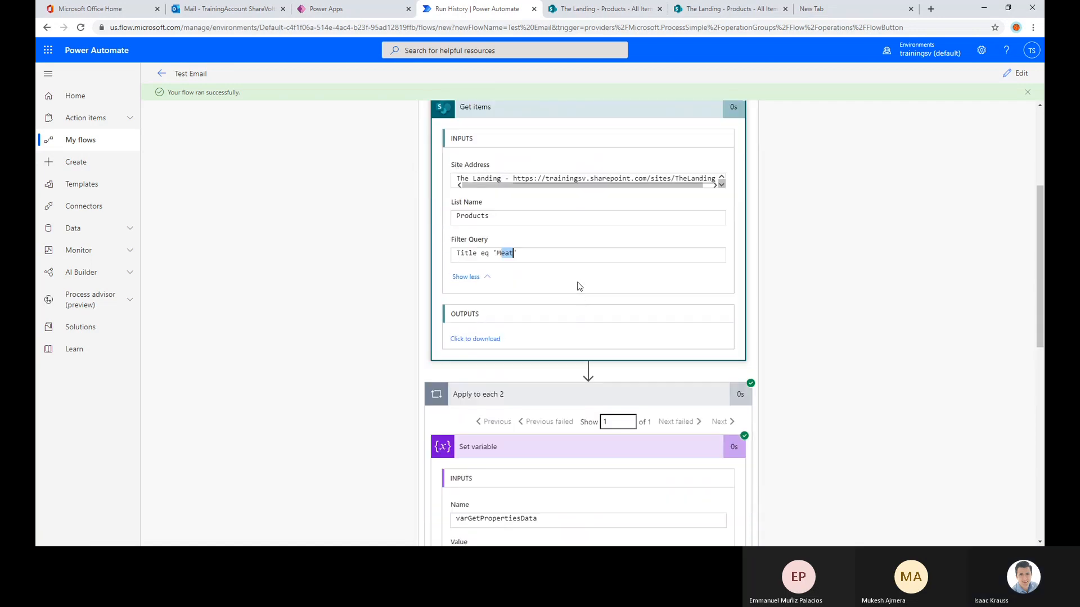
left_click_drag(585, 316, 653, 316)
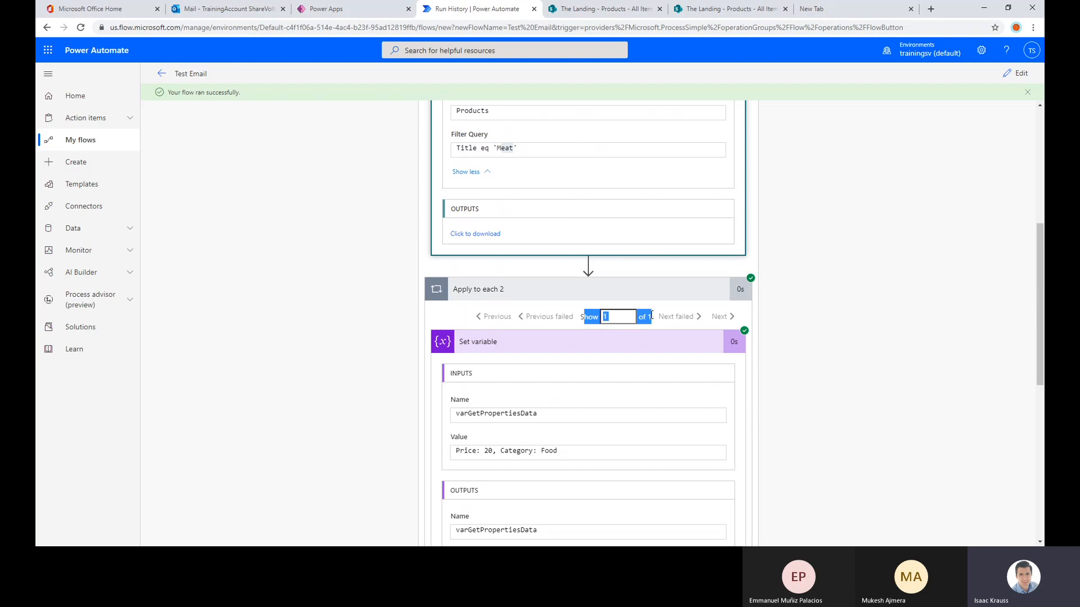
Compare Meat's price and category in the SharePoint Products list with the flow run's Set variable output
left_click(617, 9)
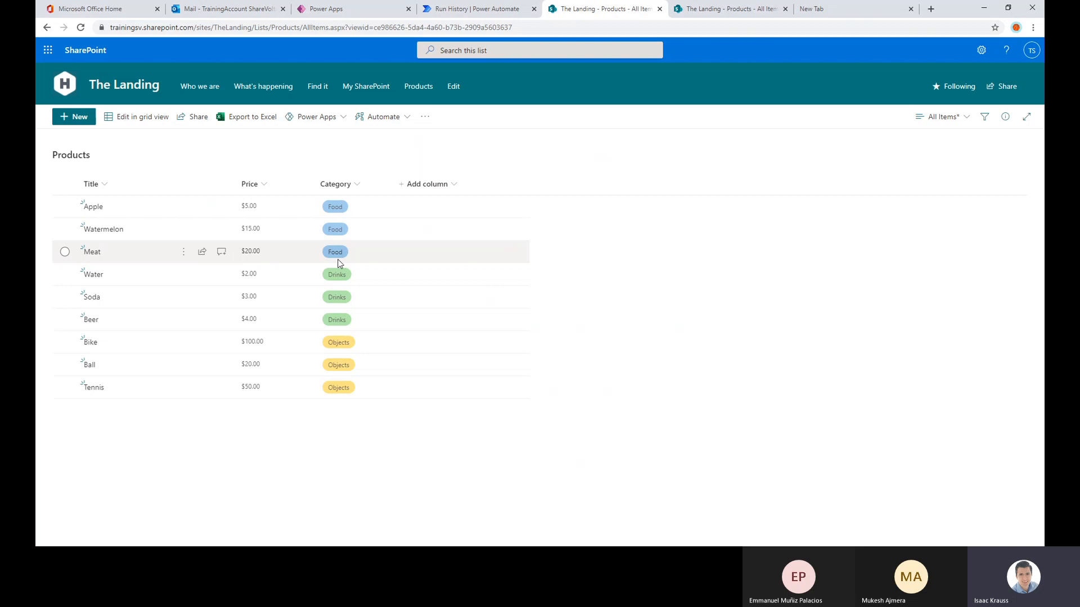
left_click(477, 10)
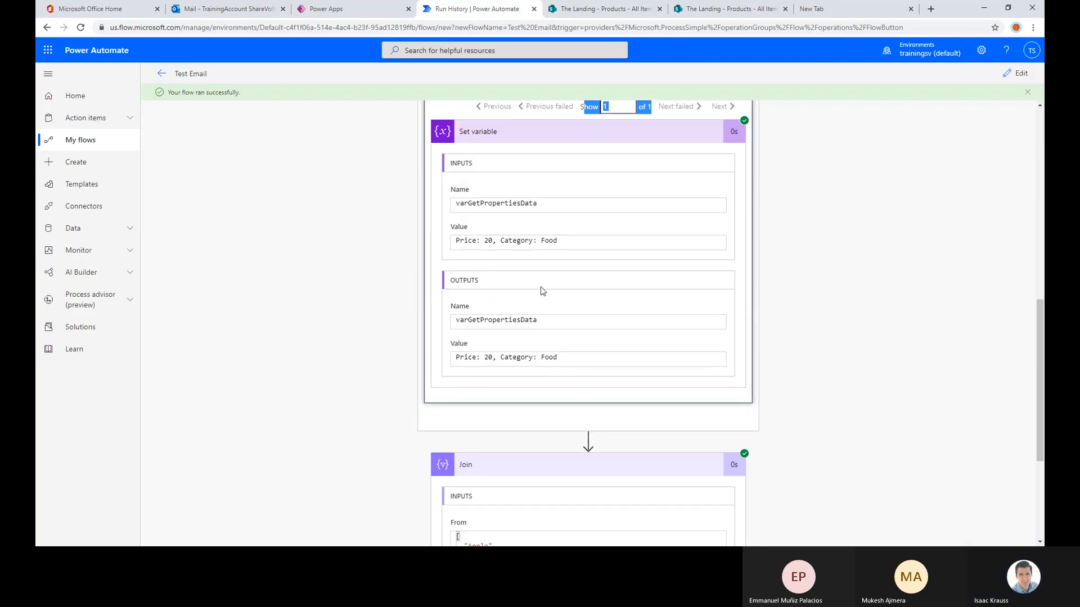
left_click_drag(479, 359, 555, 360)
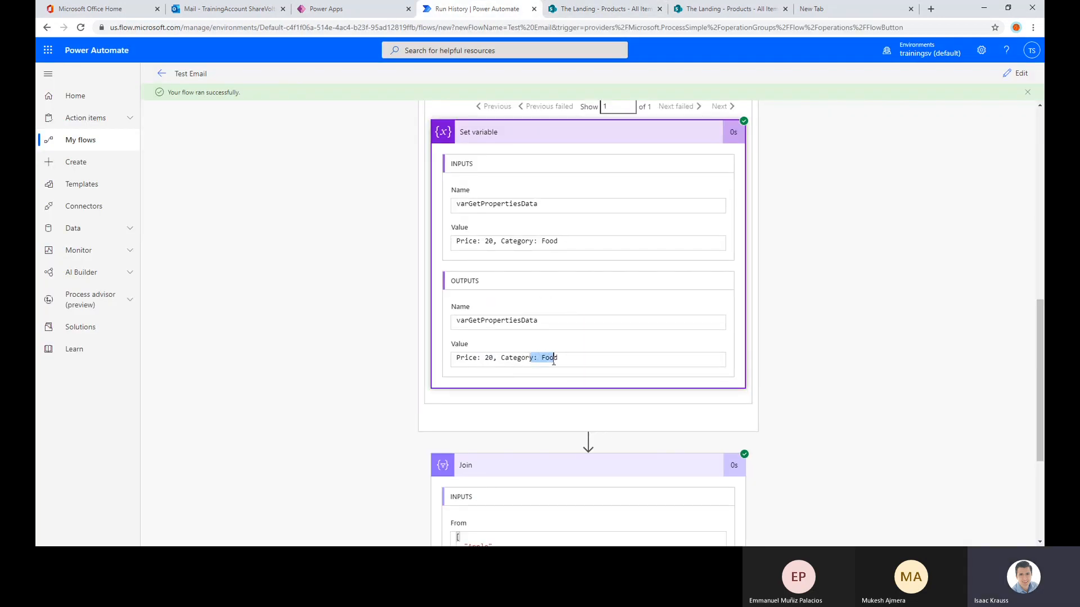
left_click(589, 360)
scroll(603, 357, "up", 2)
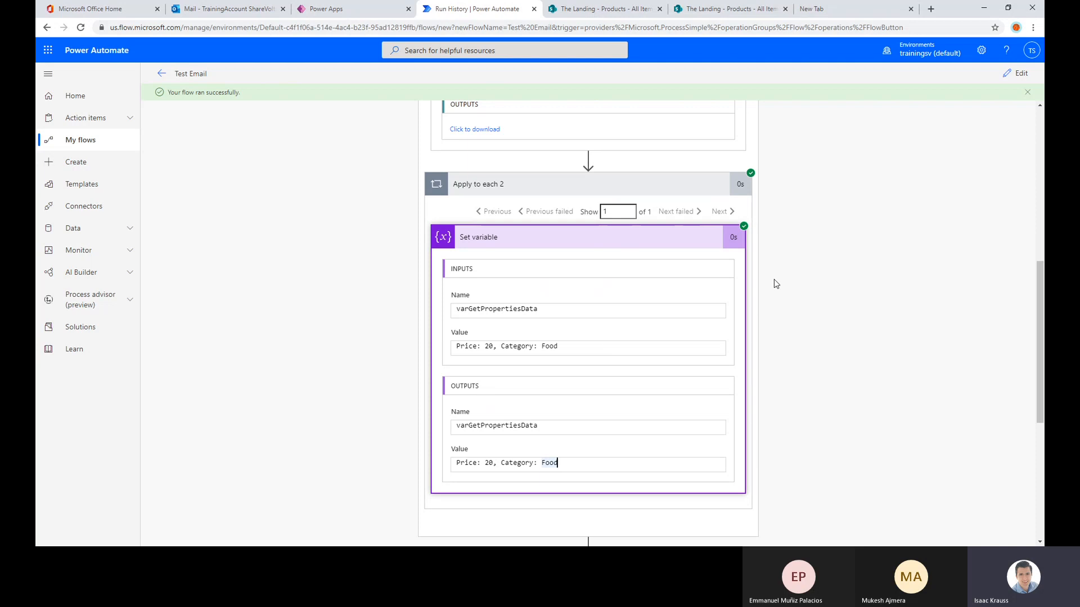
Show the third Apply to each iteration and examine its Get items Filter Query and Set variable output value
scroll(629, 292, "up", 5)
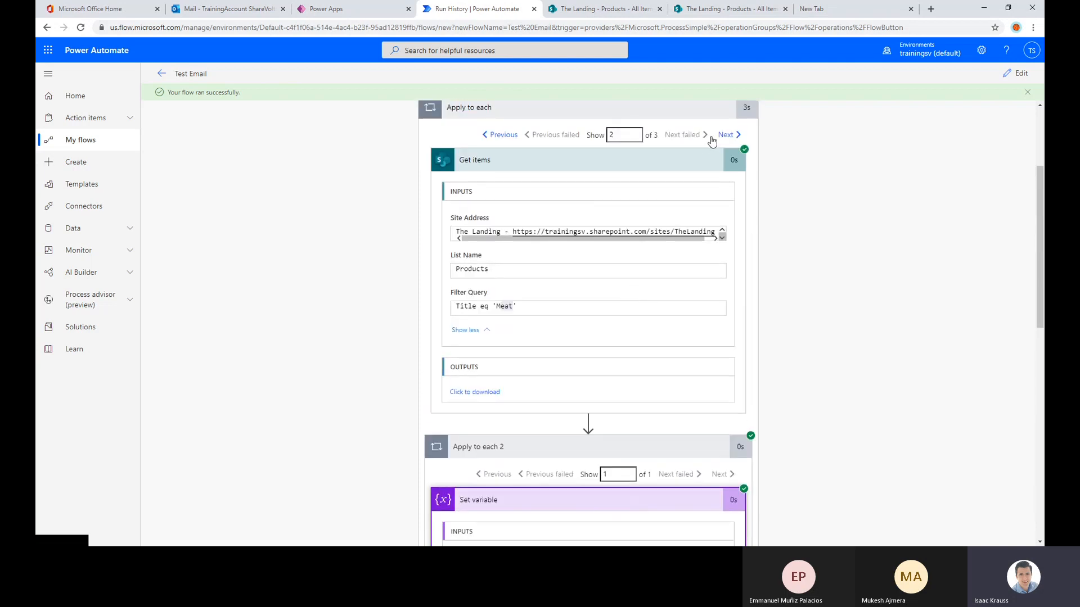
left_click(724, 135)
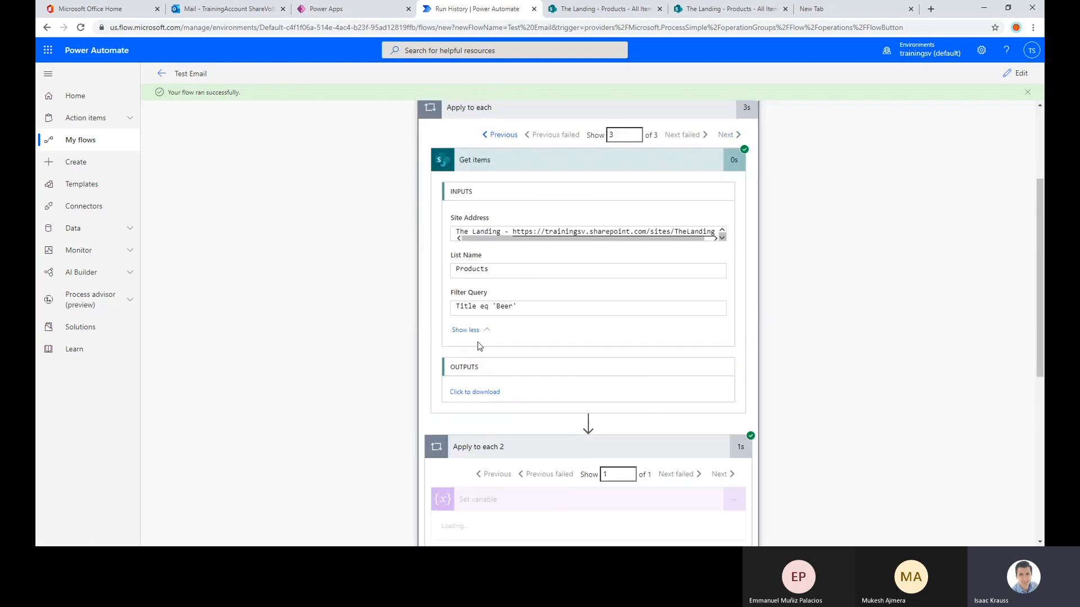
left_click_drag(516, 307, 590, 300)
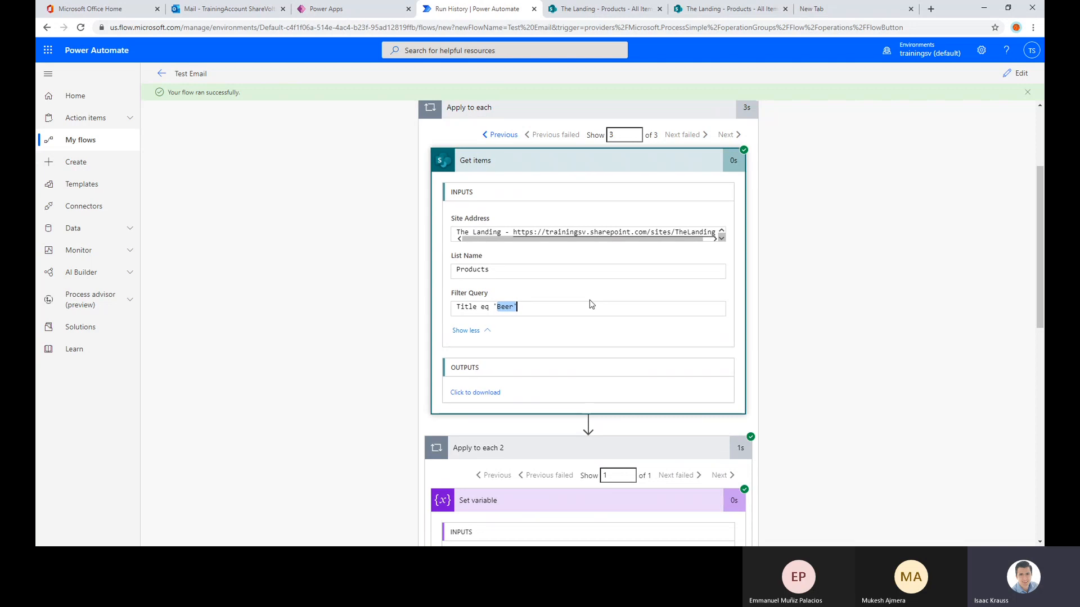
scroll(590, 300, "down", 5)
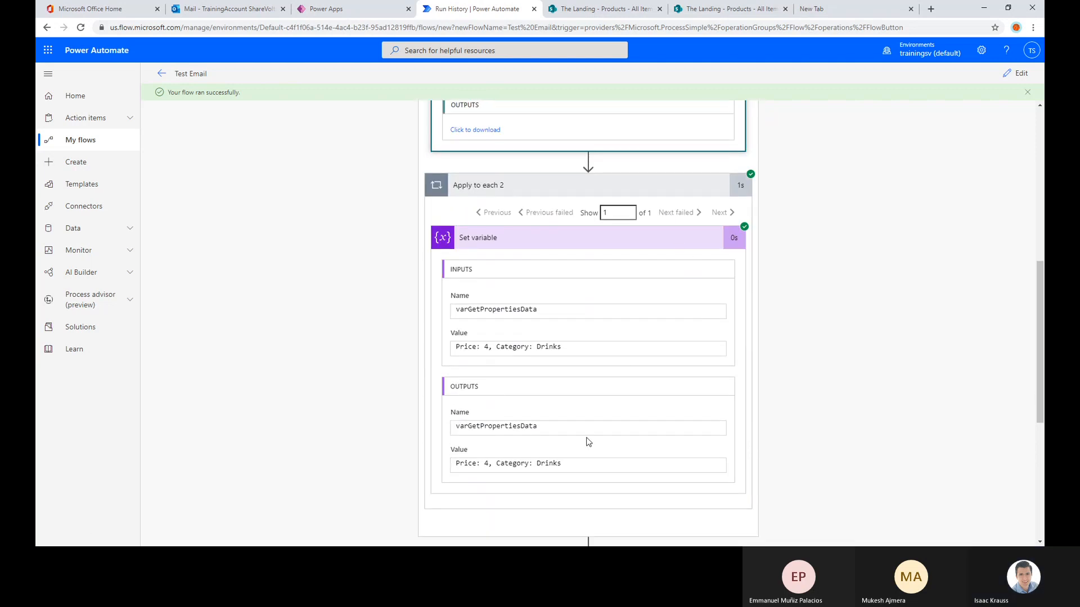
scroll(555, 401, "down", 2)
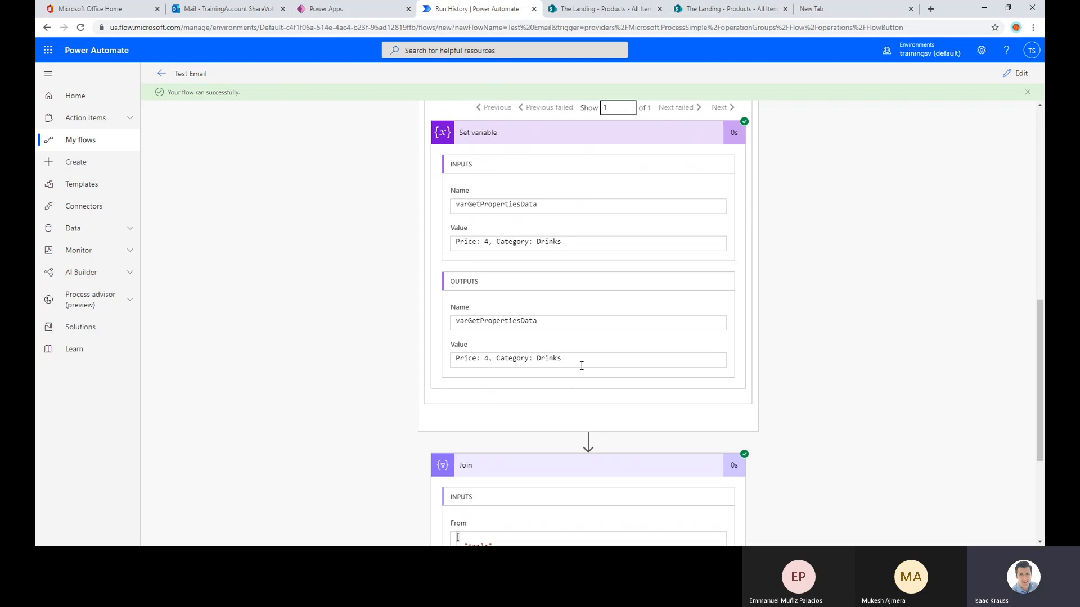
left_click_drag(562, 360, 429, 369)
left_click_drag(589, 362, 445, 365)
left_click(533, 360)
left_click(490, 360)
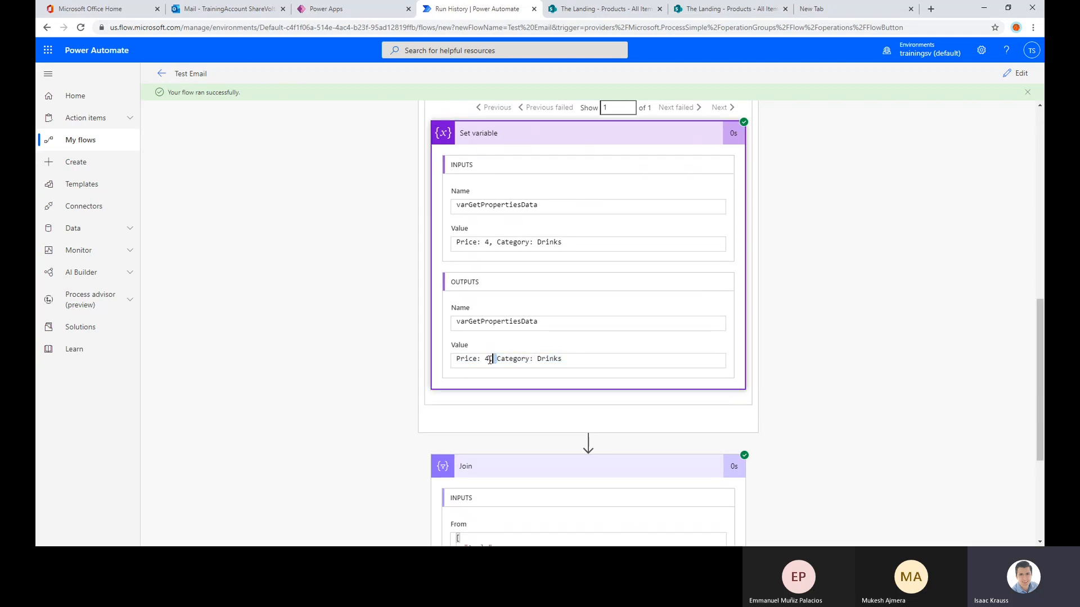
left_click_drag(585, 363, 512, 360)
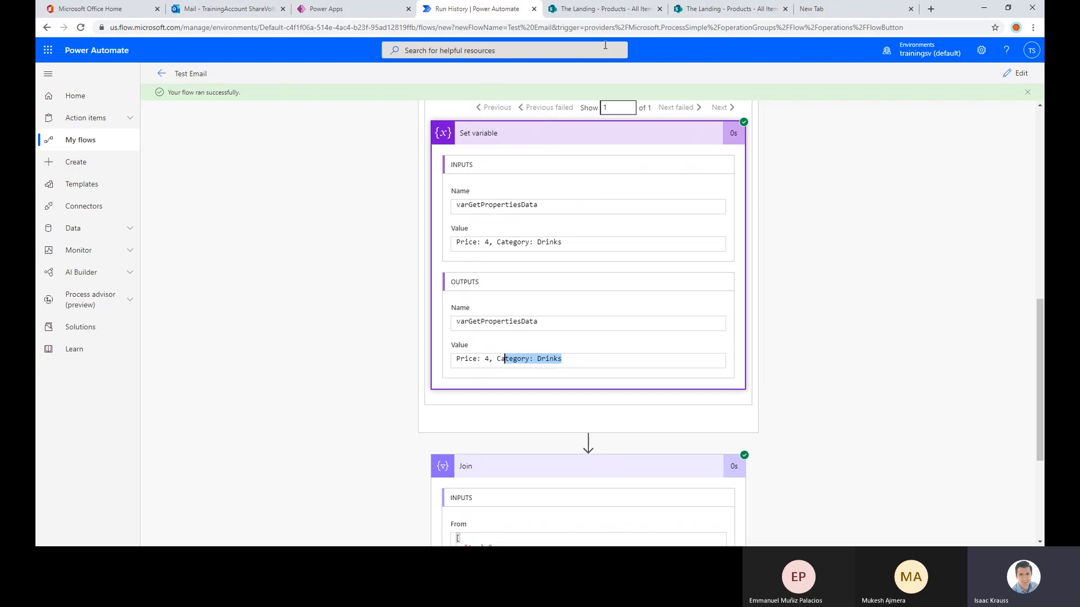
Check Beer's price and category in the SharePoint Products list, and return to the third iteration of the flow run
left_click(605, 8)
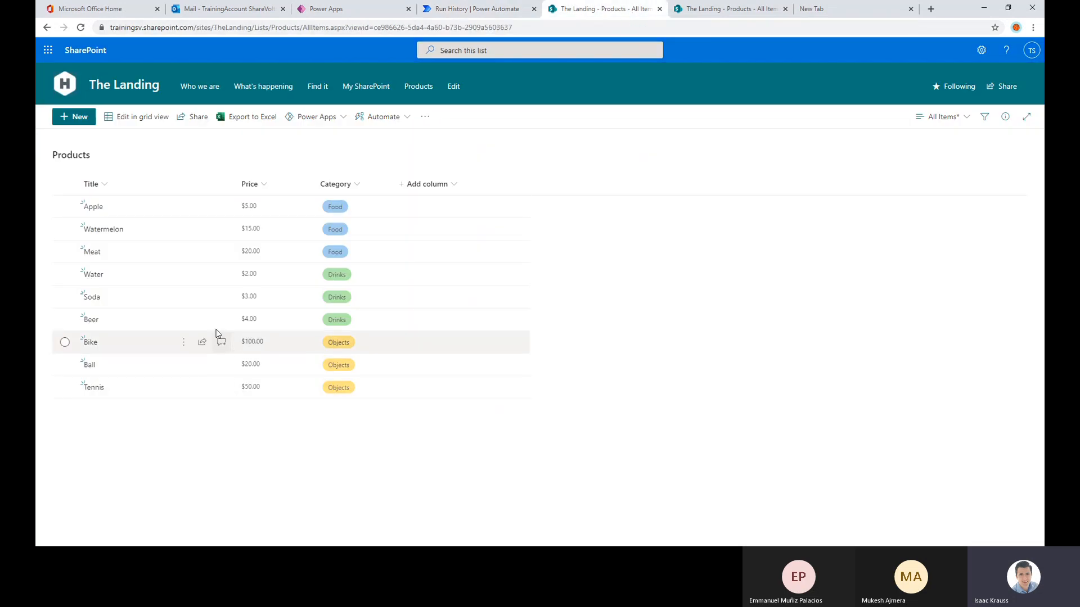
left_click(481, 11)
scroll(641, 304, "up", 3)
scroll(640, 275, "down", 1)
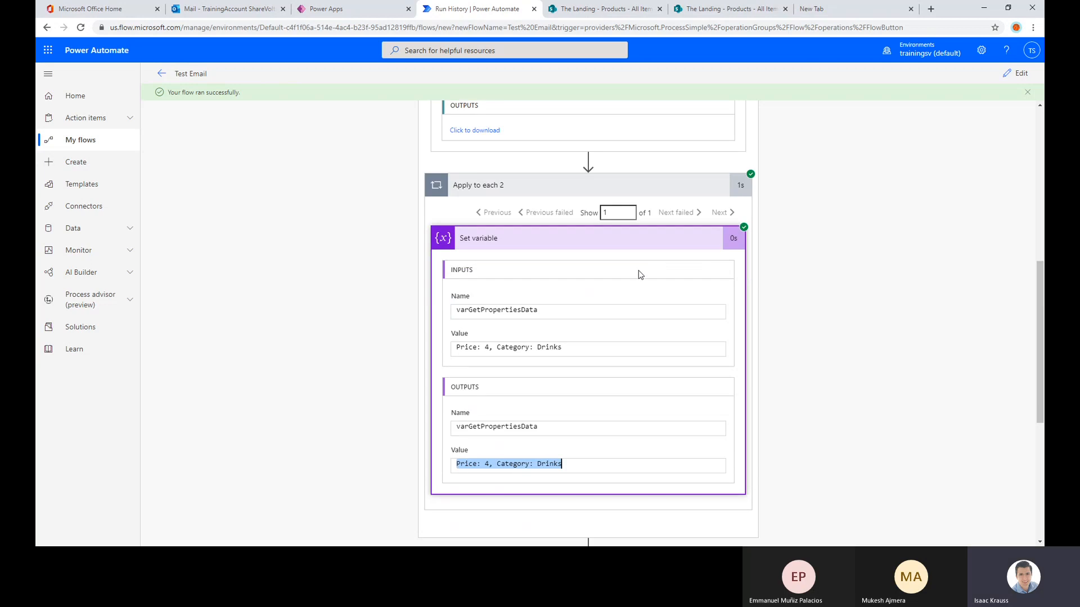
scroll(640, 275, "up", 8)
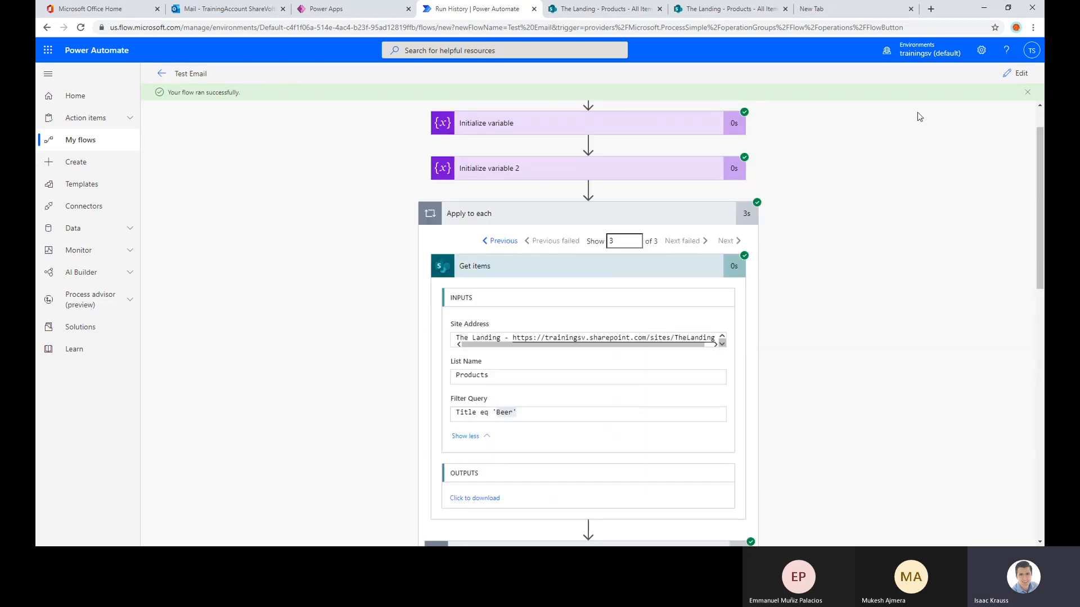
Open the Test Email flow for editing and review the Get items settings inside Apply to each, leaving the action collapsed
left_click(1022, 79)
scroll(553, 304, "down", 3)
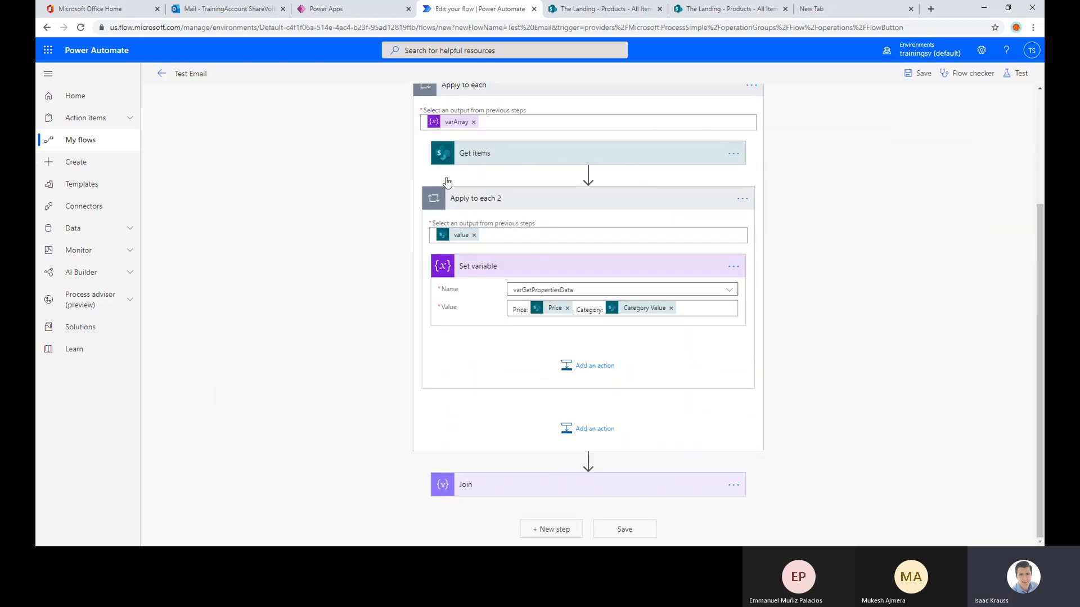
left_click(492, 156)
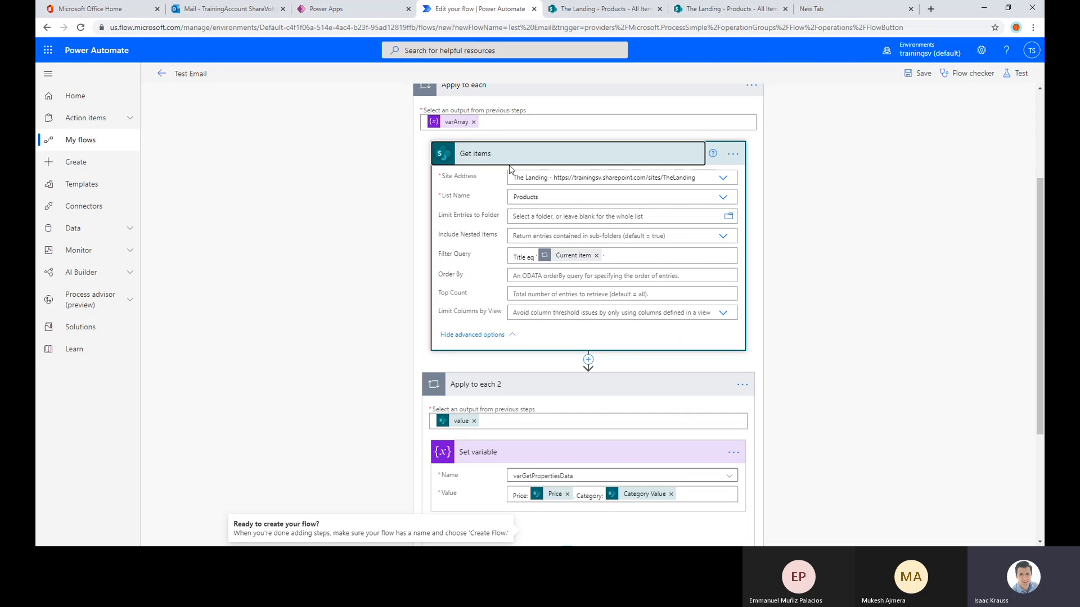
left_click(510, 160)
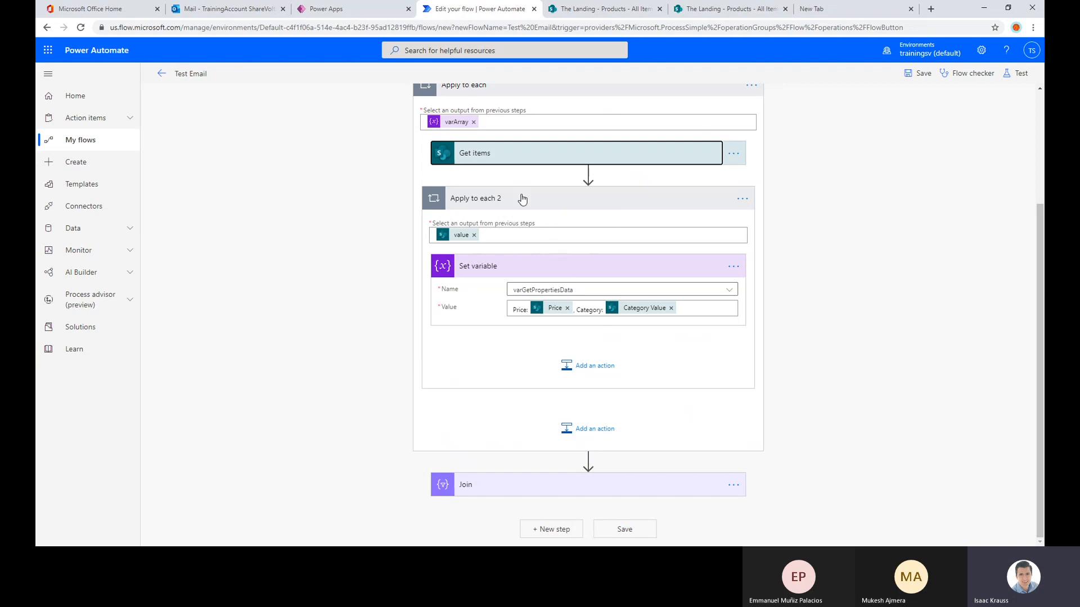
left_click(494, 159)
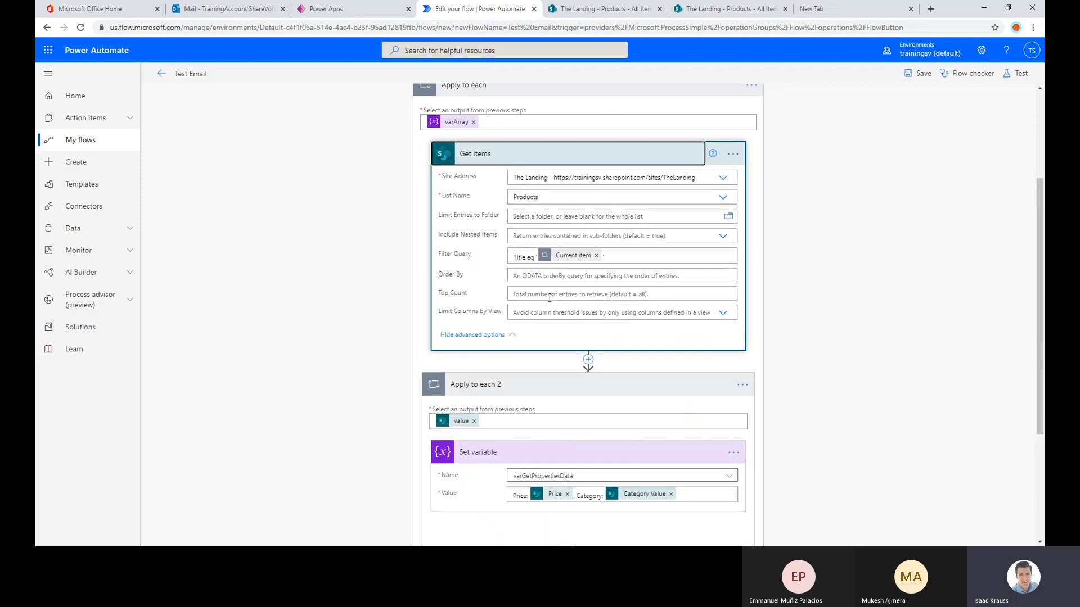
left_click(482, 159)
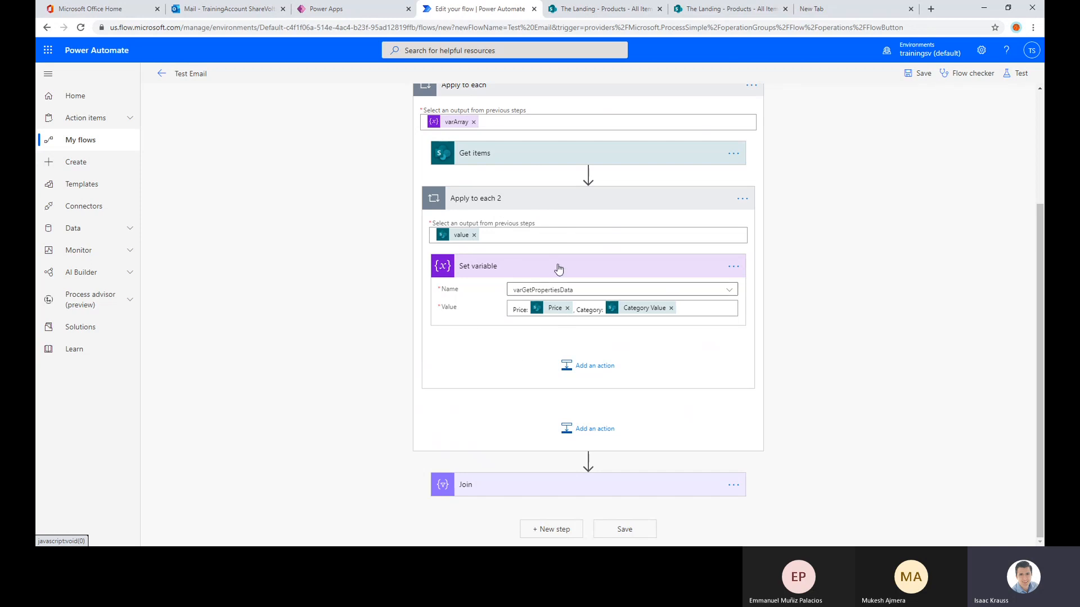
Delete the Initialize variable 2 action that defines varGetPropertiesData from the flow
scroll(509, 270, "up", 3)
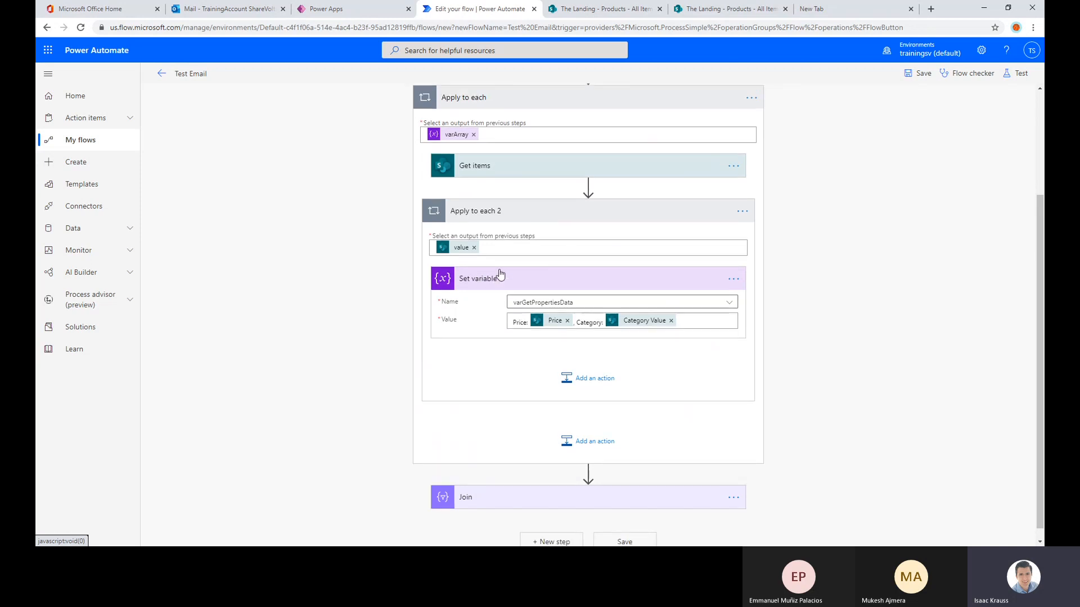
left_click(523, 196)
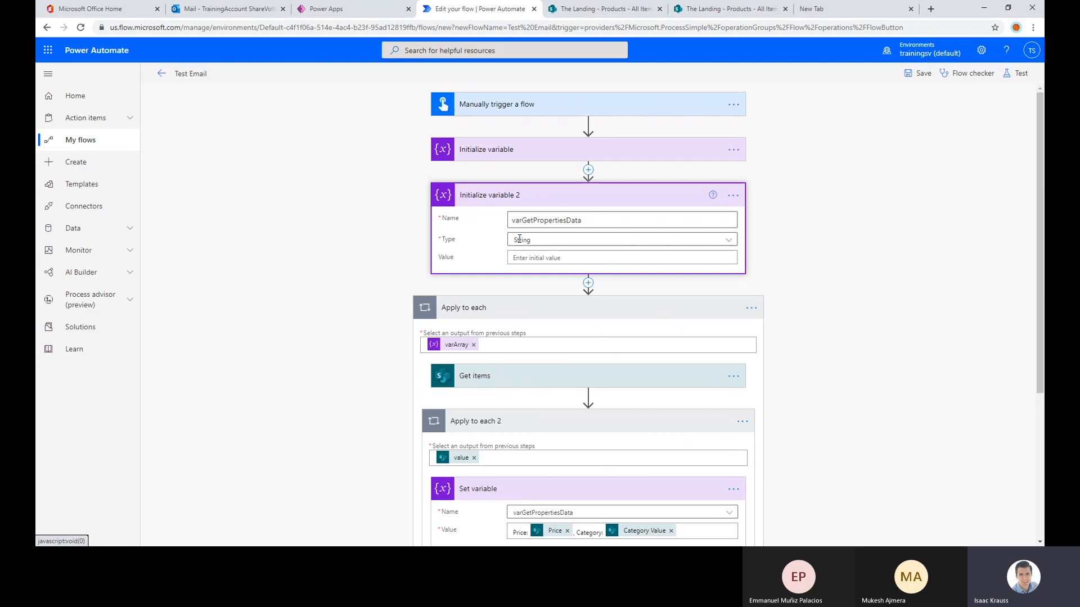
scroll(563, 264, "down", 3)
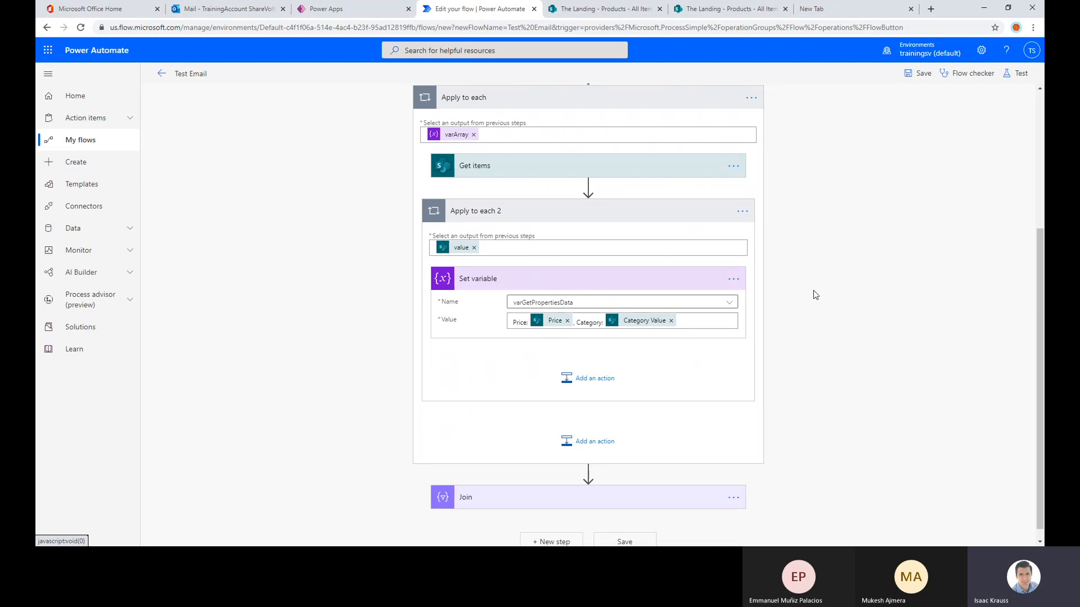
scroll(813, 290, "up", 3)
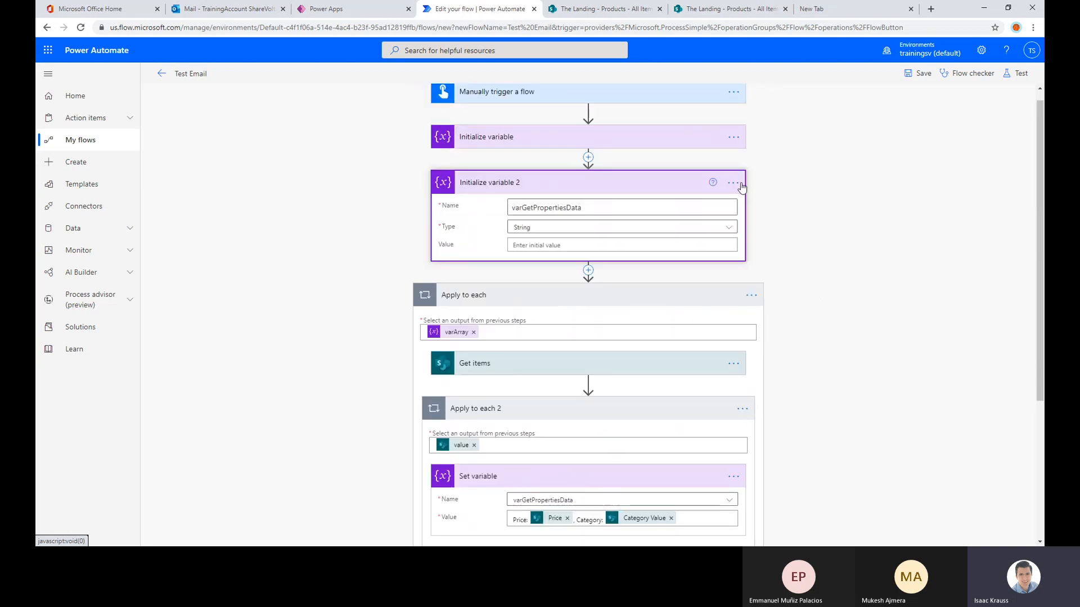
scroll(704, 265, "down", 3)
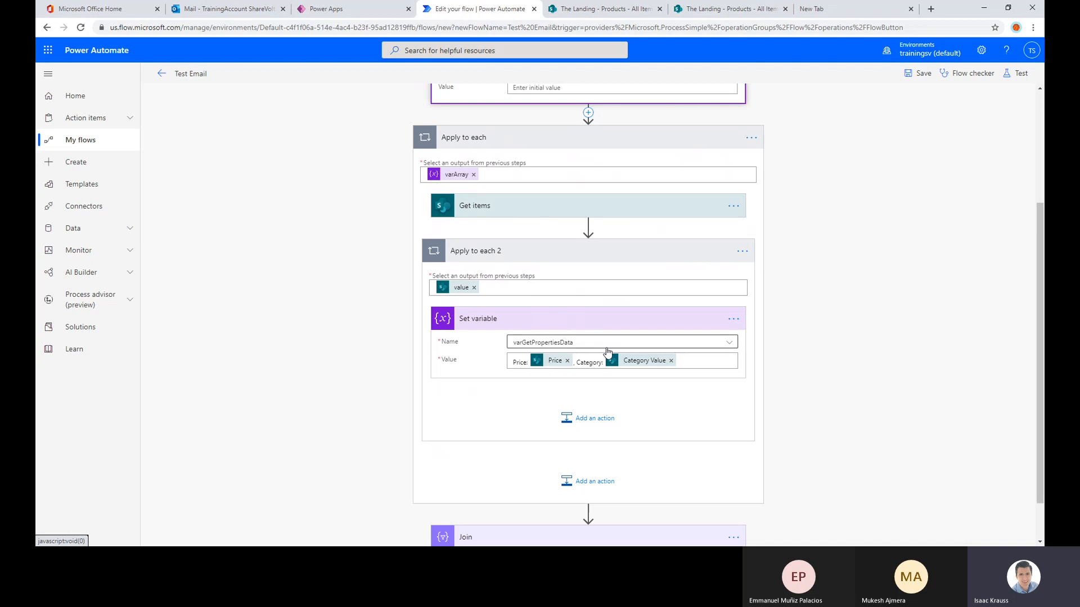
scroll(674, 352, "up", 2)
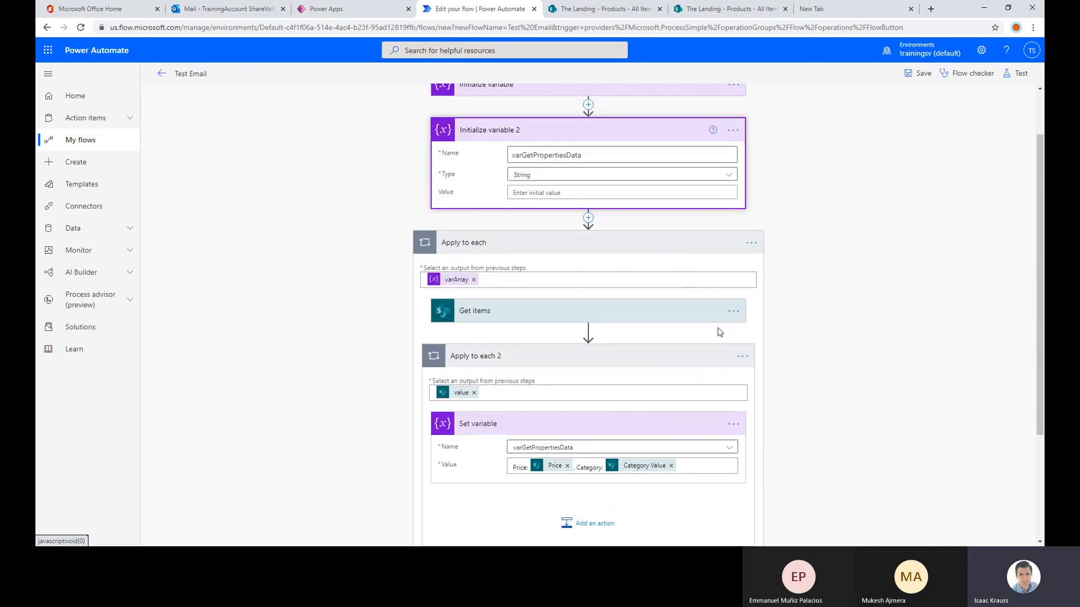
left_click(732, 130)
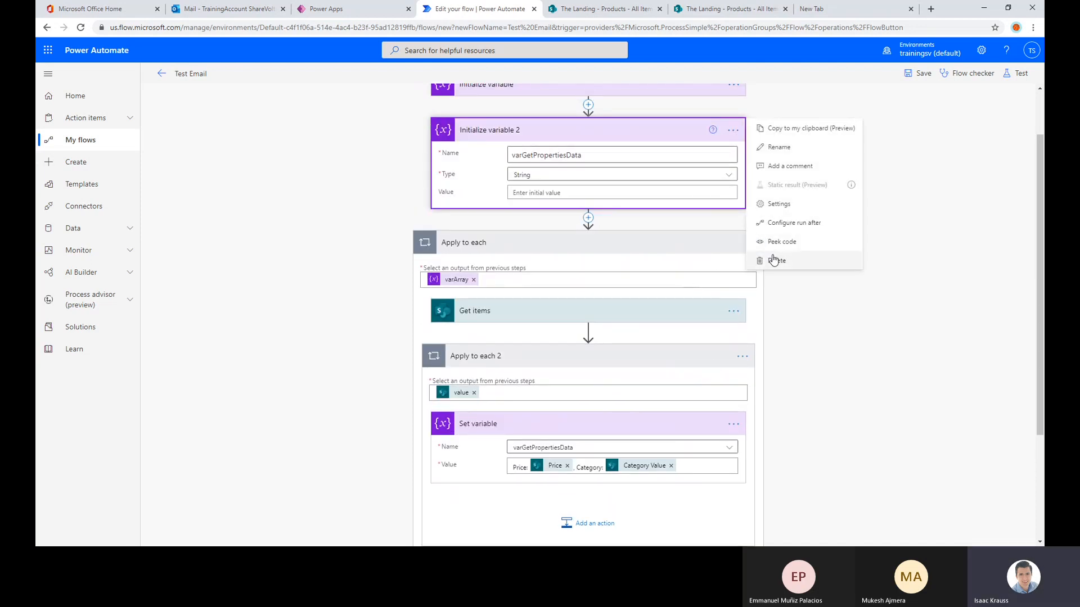
key("Escape")
left_click(550, 315)
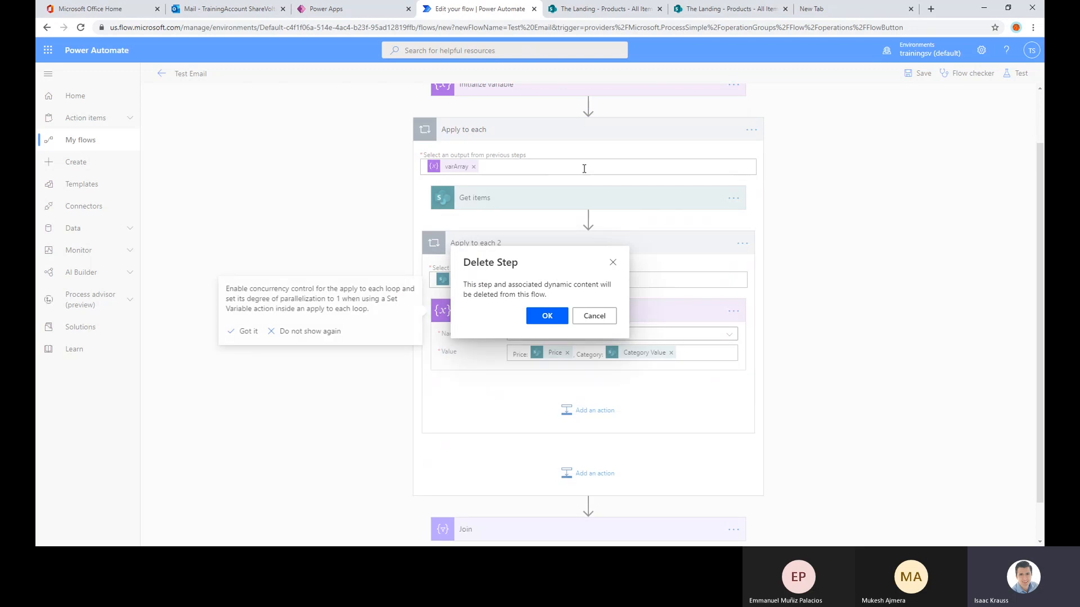
Insert a new Initialize variable action between the first Initialize variable and the Apply to each loop
scroll(595, 126, "up", 1)
left_click(587, 169)
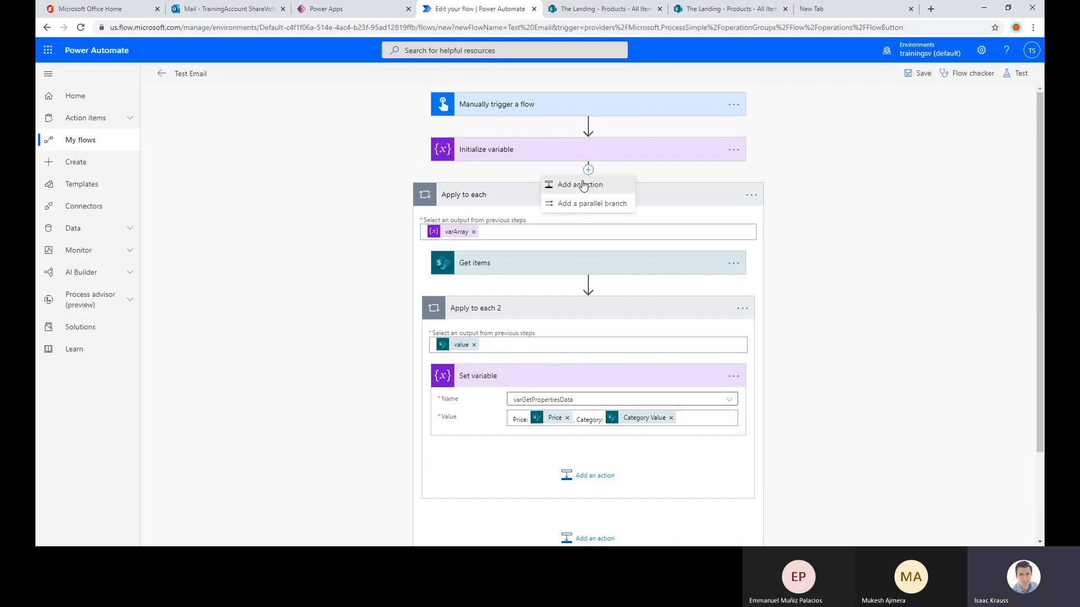
left_click(579, 183)
type("var")
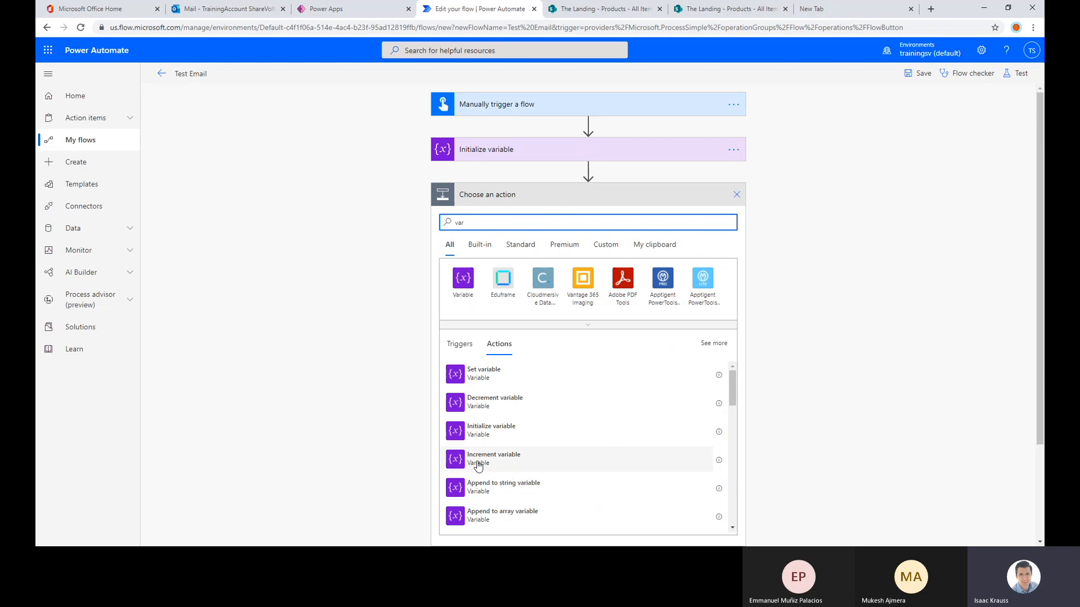
left_click(495, 430)
Name the new variable varArrayProductsWithDetails, set its type to Array, and collapse the action
left_click(545, 225)
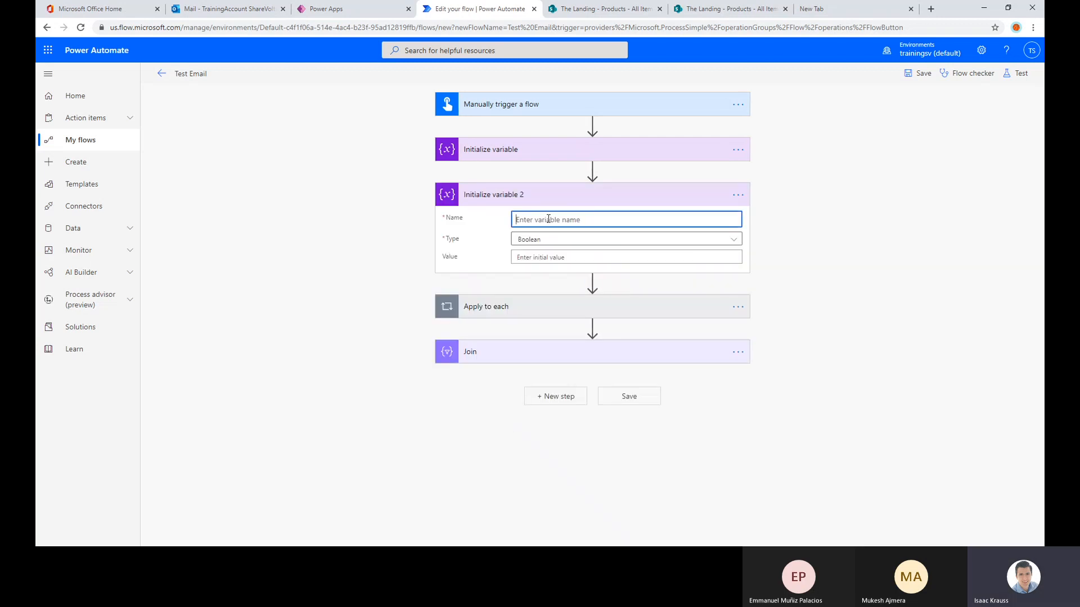
type("va")
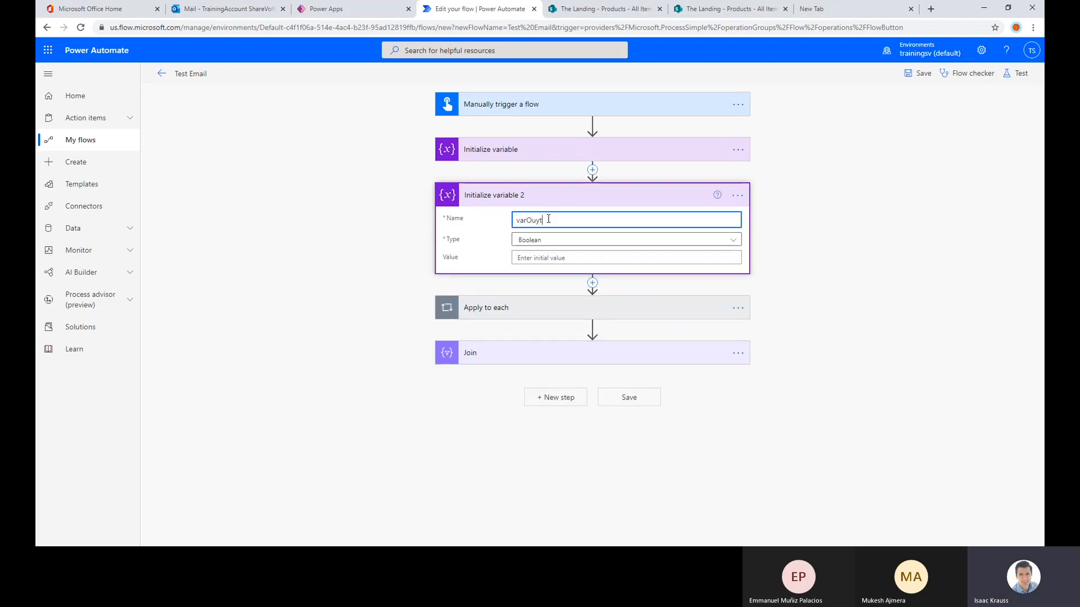
type("rOu")
key("BackSpace")
key("BackSpace")
type("ArrayProdutct")
key("BackSpace")
key("BackSpace")
type("ctsWithDetails")
left_click(667, 239)
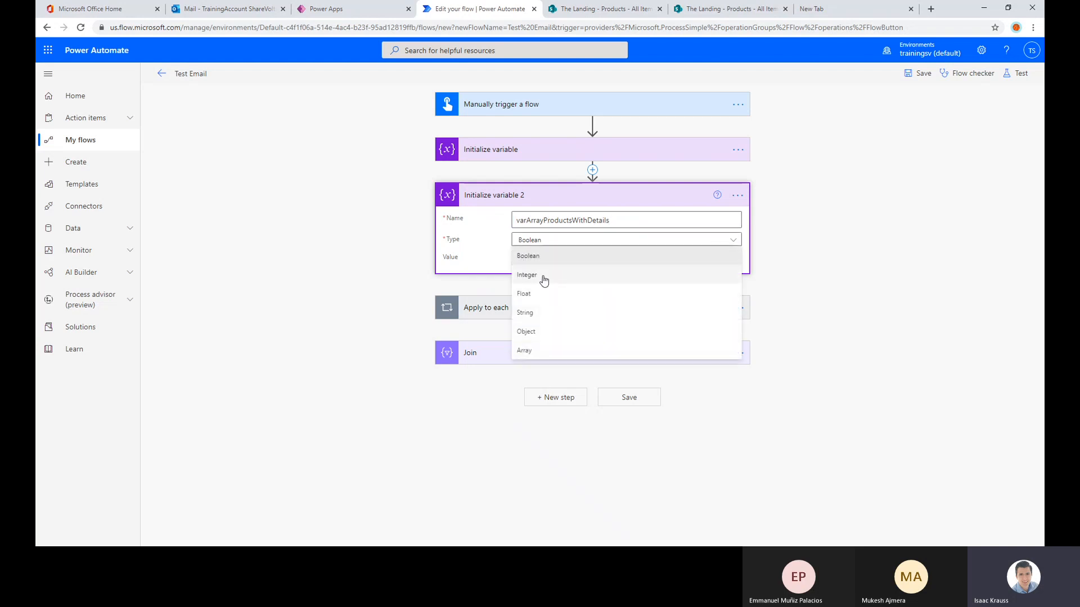
left_click(524, 349)
left_click(825, 243)
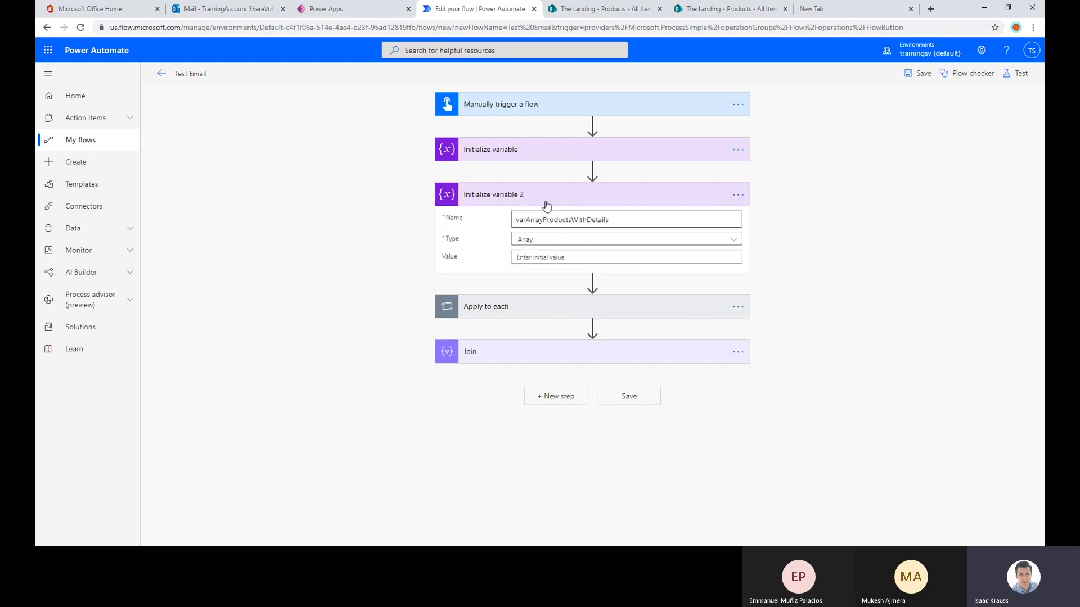
left_click(513, 195)
left_click(514, 194)
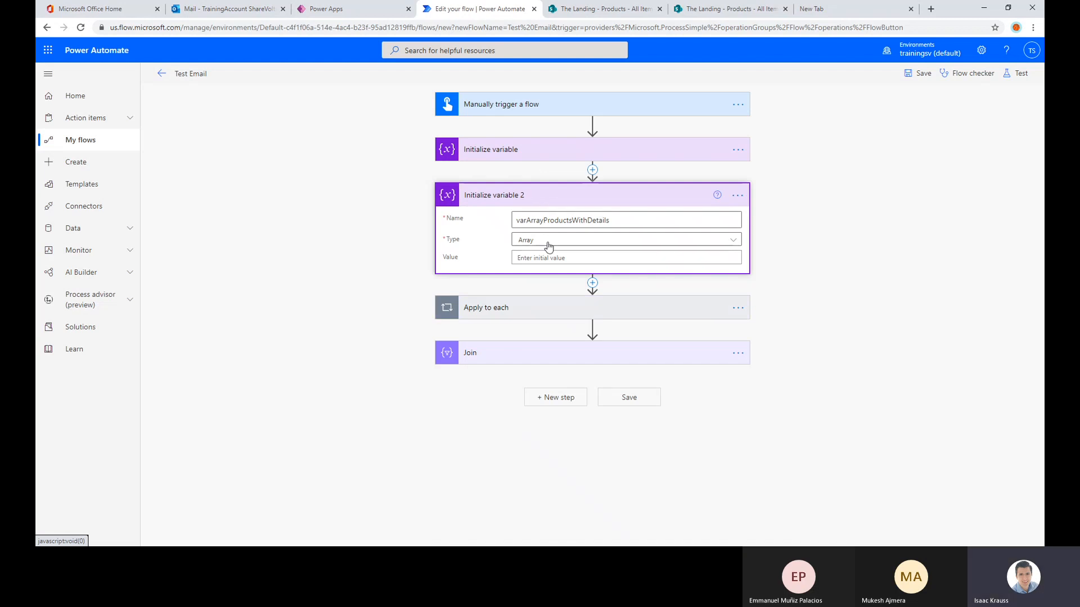
left_click(540, 200)
Add an Append to array variable action after Set variable inside Apply to each 2, targeting varArrayProductsWithDetails
left_click(533, 248)
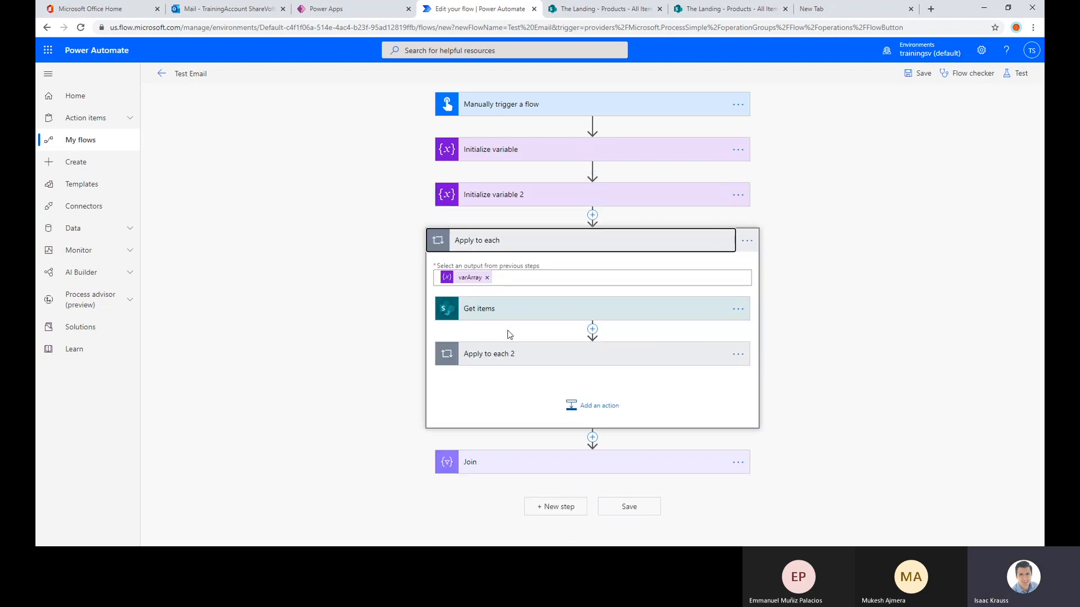
left_click(518, 353)
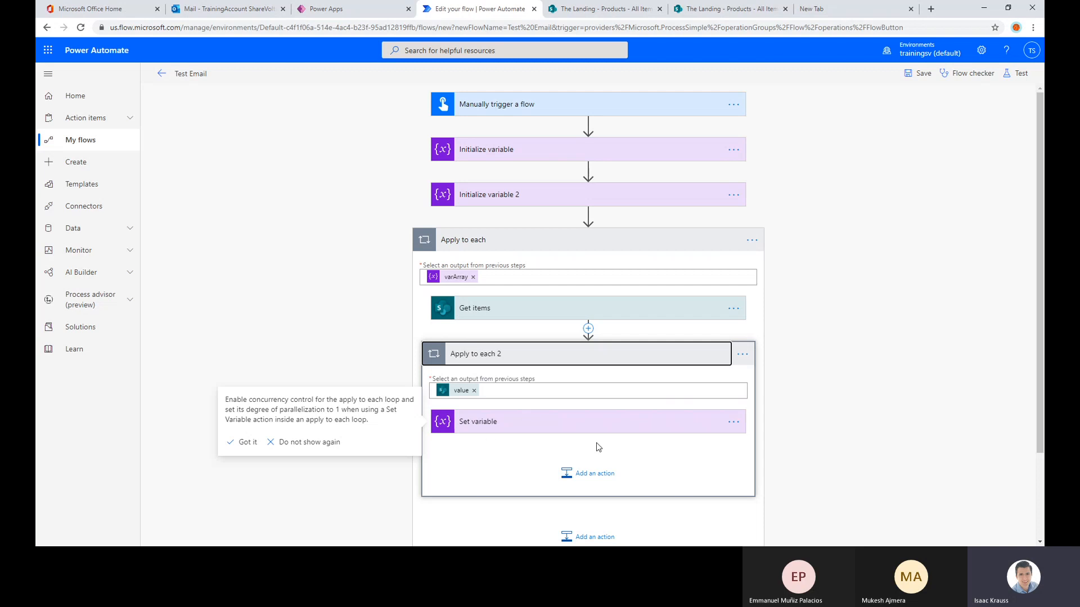
left_click(596, 423)
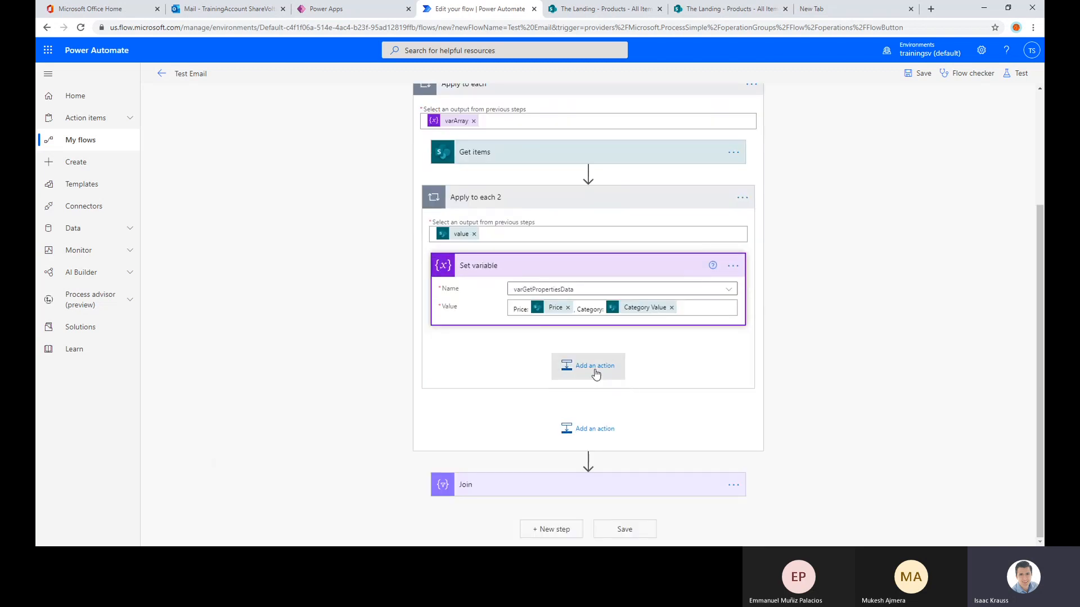
left_click(594, 366)
type("var")
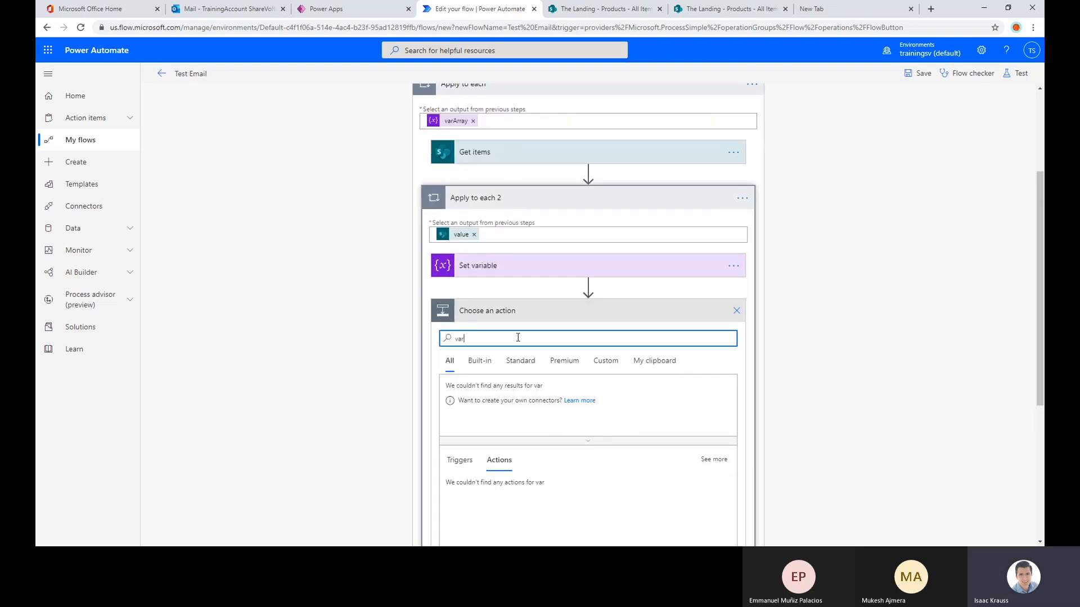
type(" a")
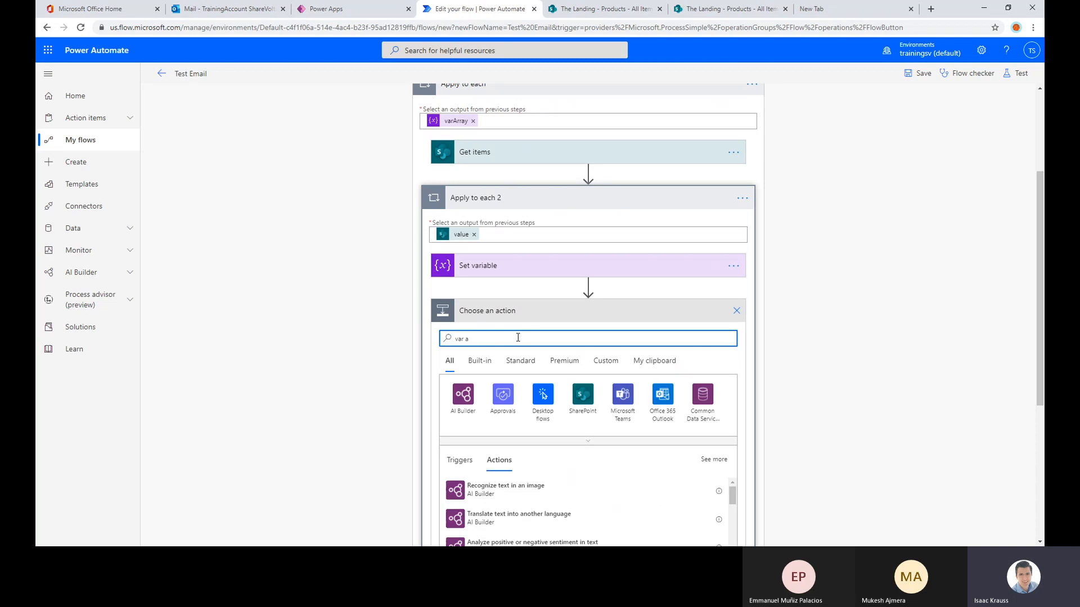
type("ppend to arra")
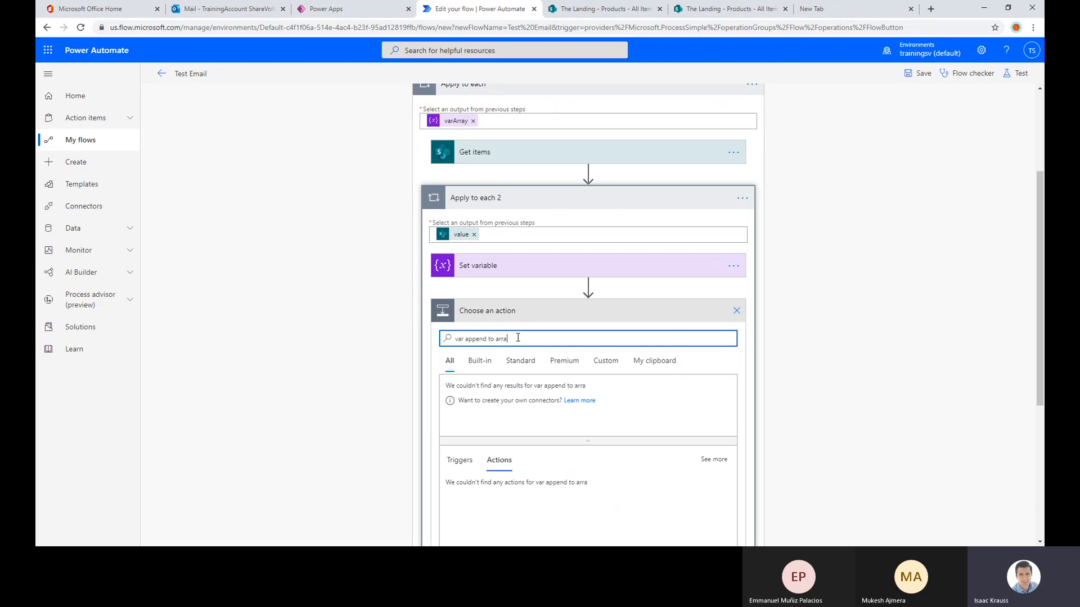
type("y")
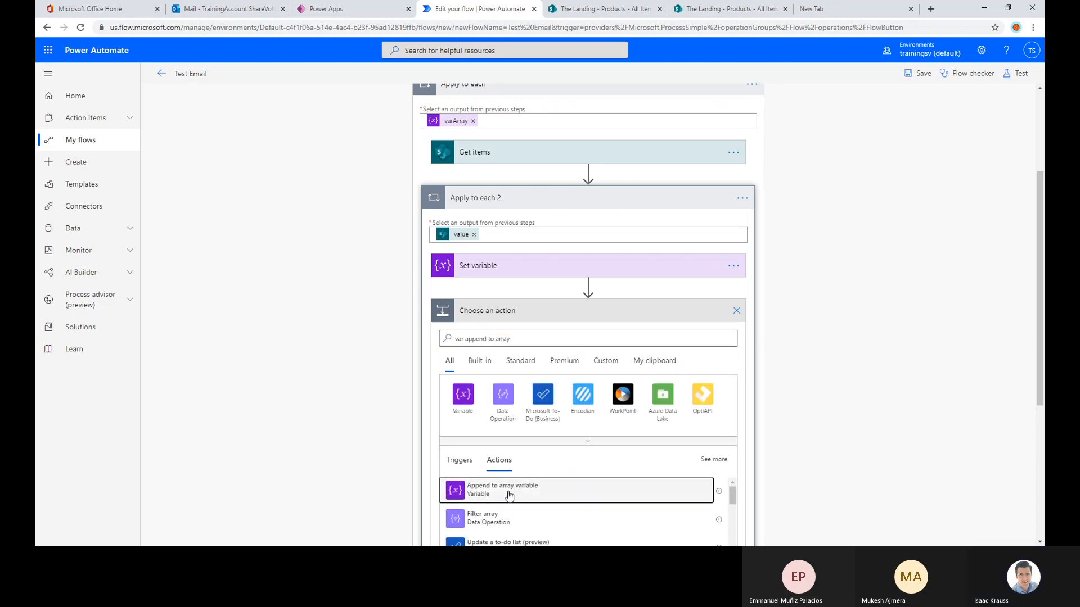
left_click(509, 487)
left_click(603, 336)
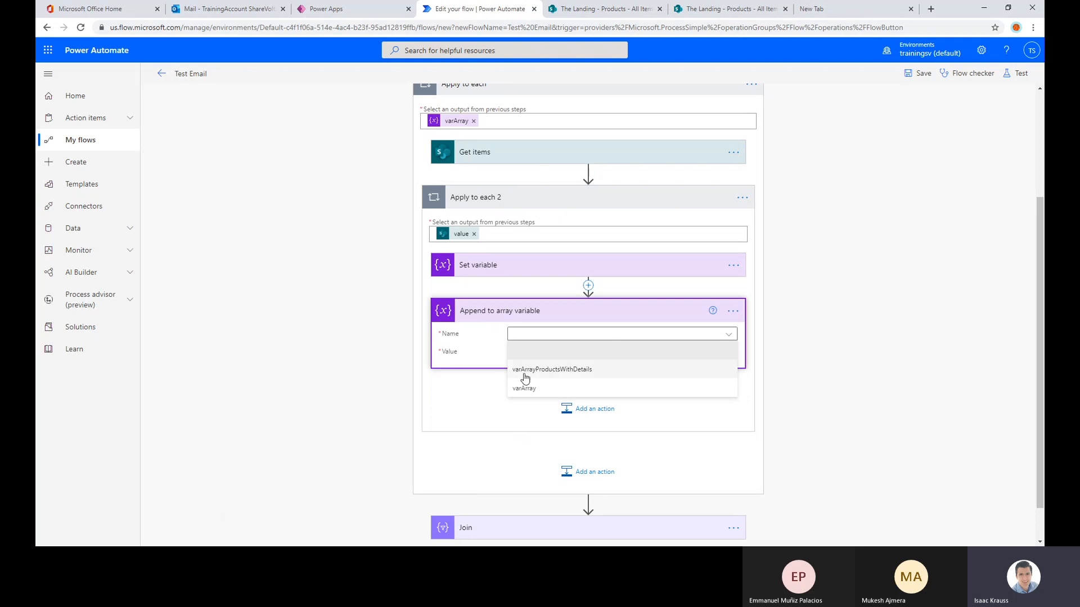
left_click(582, 373)
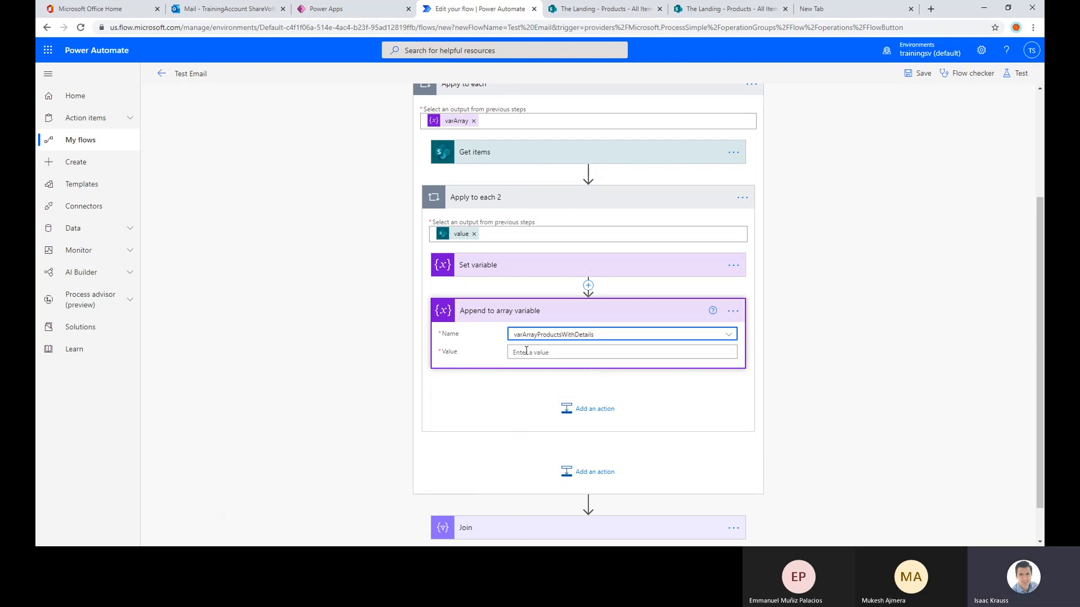
Copy the Price and Category value expression from Set variable into the Append to array variable action's value
left_click(535, 268)
scroll(598, 241, "down", 2)
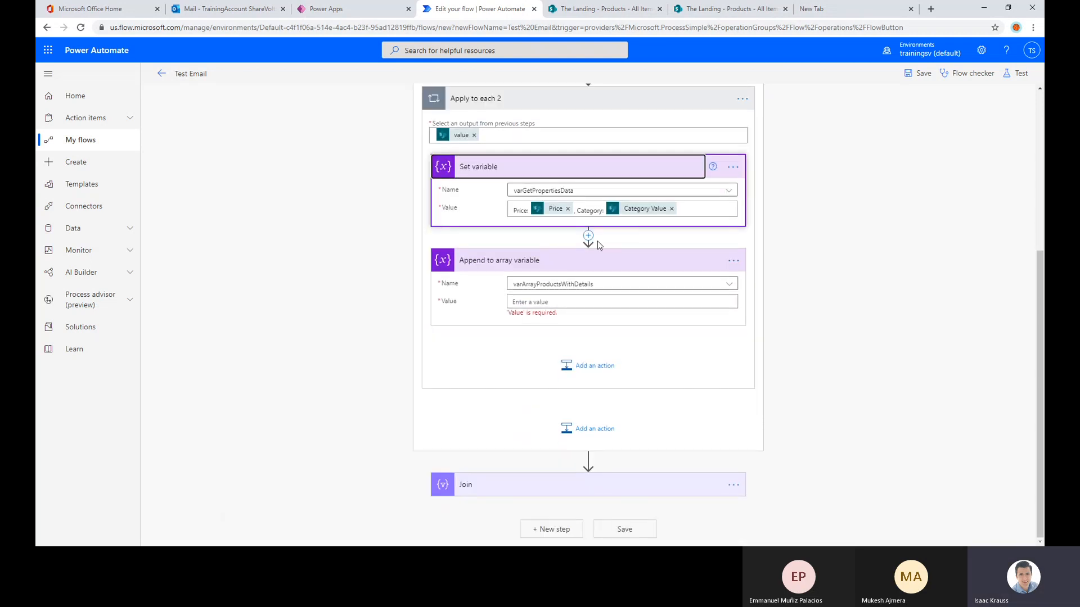
left_click(693, 208)
left_click_drag(697, 208, 482, 220)
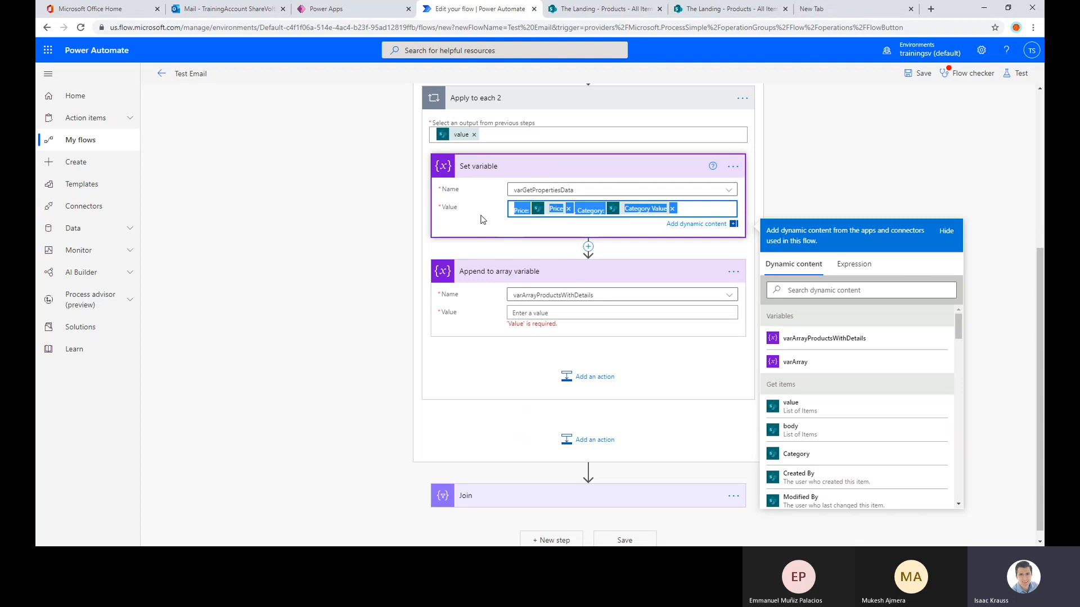
left_click(574, 324)
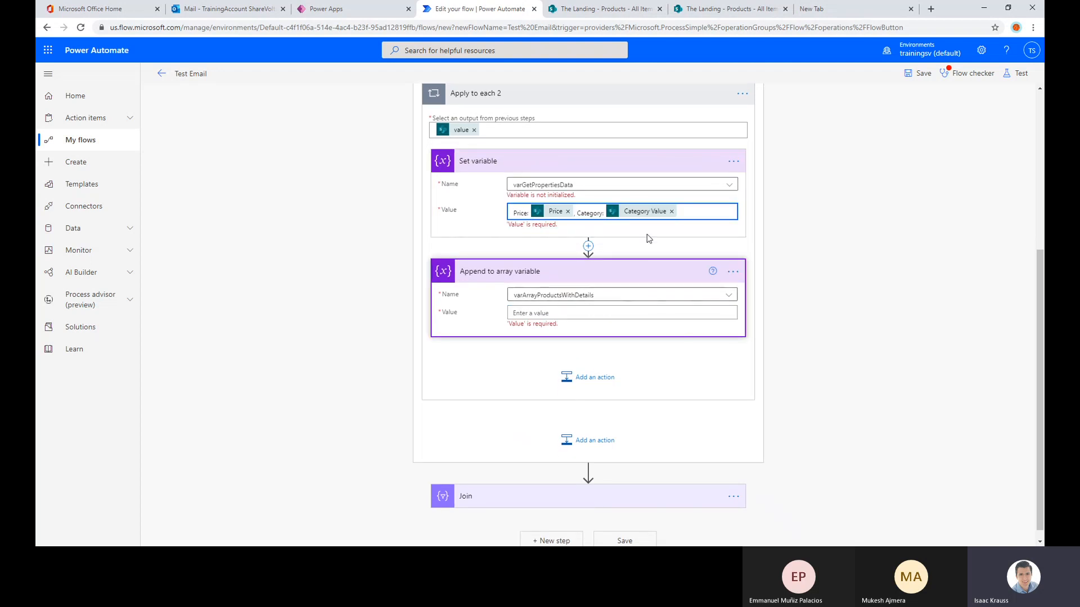
left_click_drag(682, 208, 471, 219)
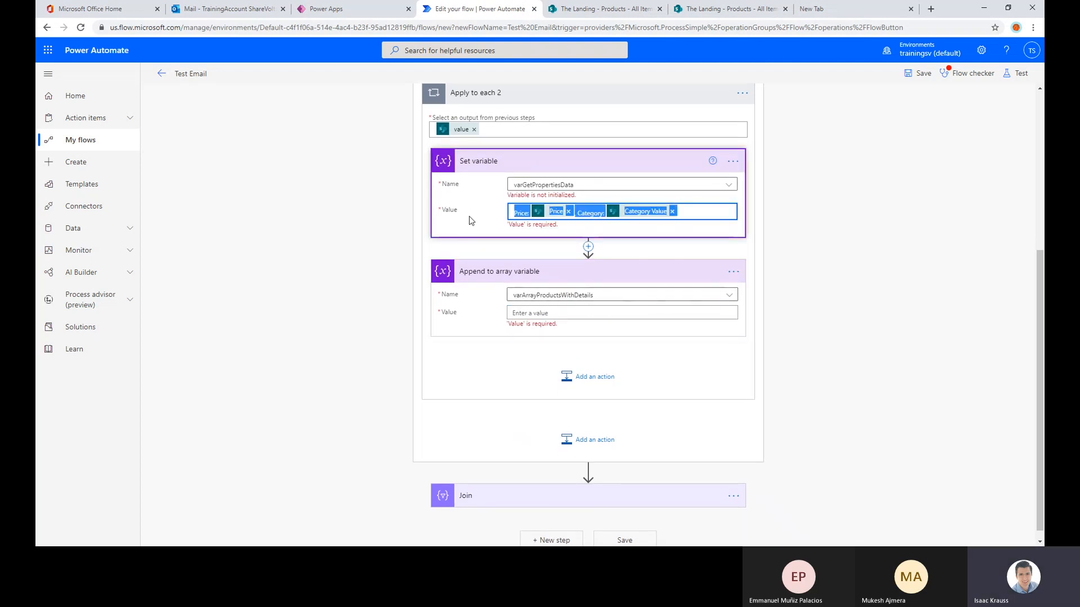
key("ctrl+c")
left_click(556, 312)
key("ctrl+v")
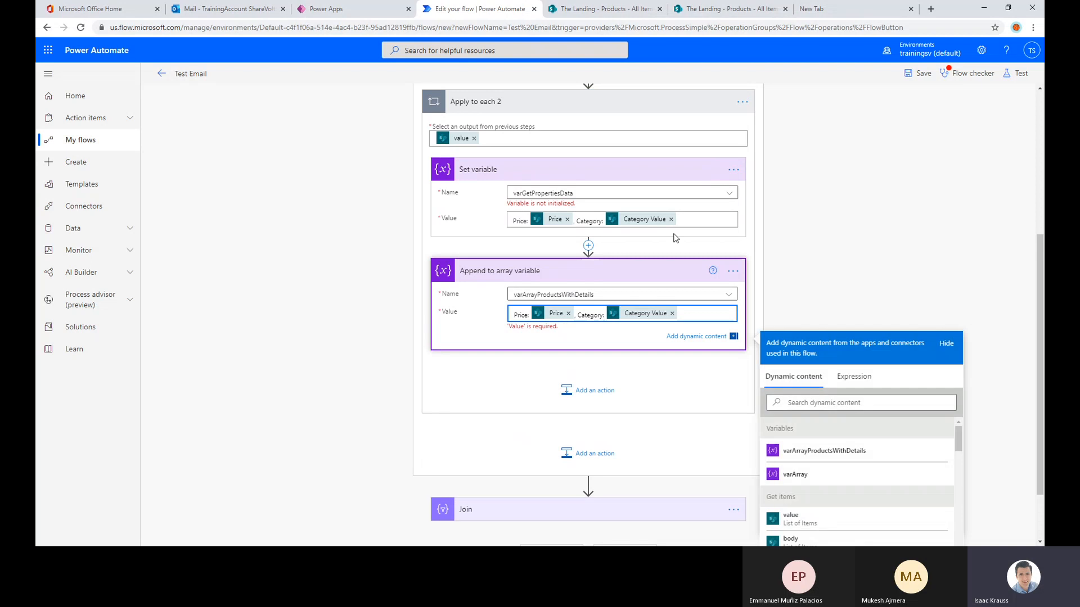
Delete the Set variable action for varGetPropertiesData from Apply to each 2
left_click(733, 169)
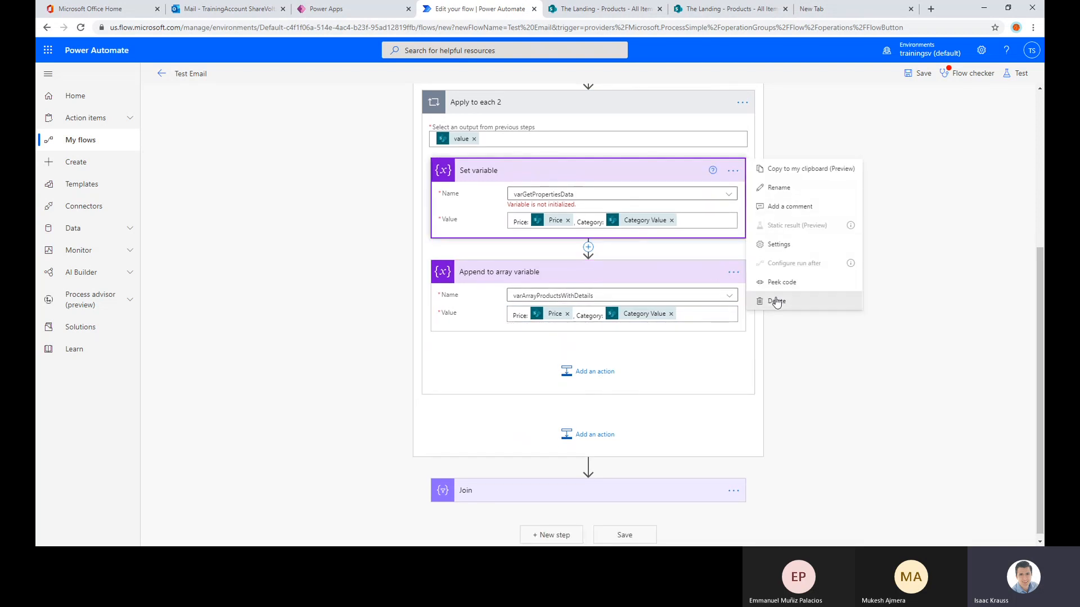
key("Escape")
left_click(550, 314)
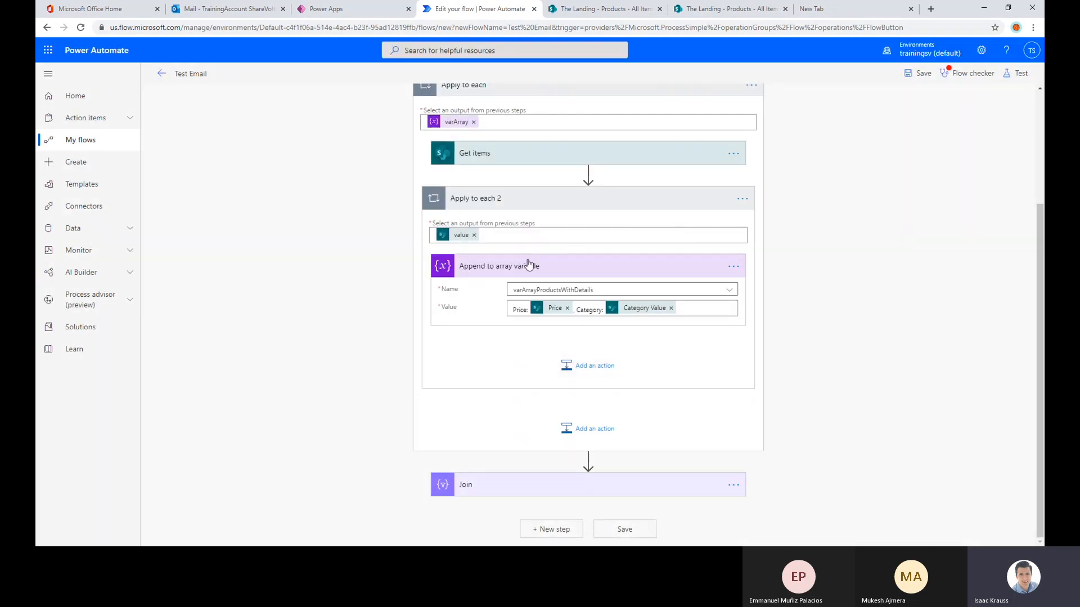
Prefix the Append to array variable value with "Title:", the Title dynamic content and a comma, and end the value with a period
left_click(726, 302)
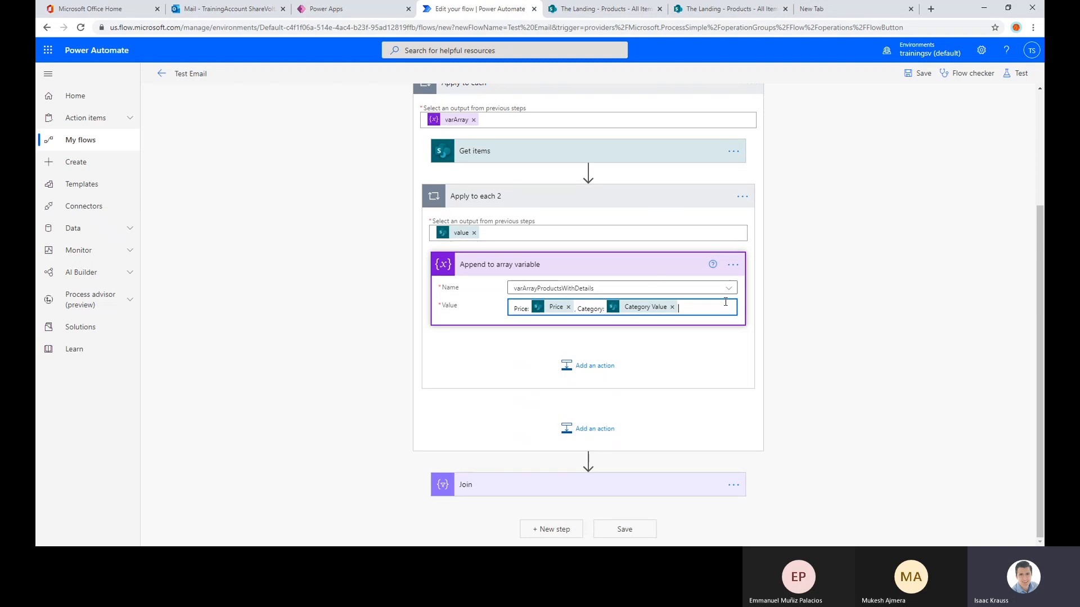
type("Title")
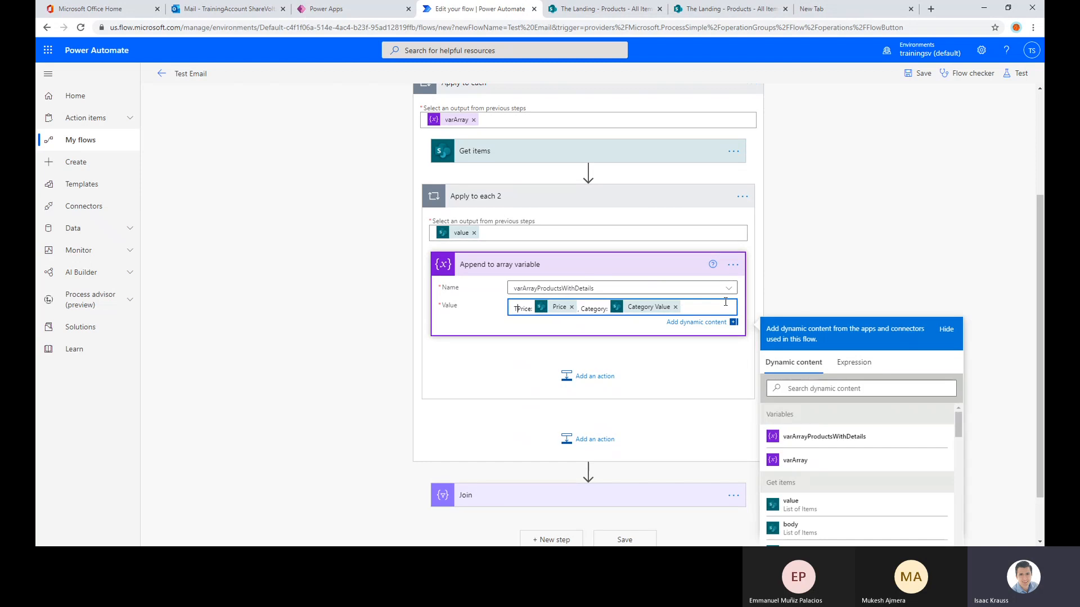
type(": Price")
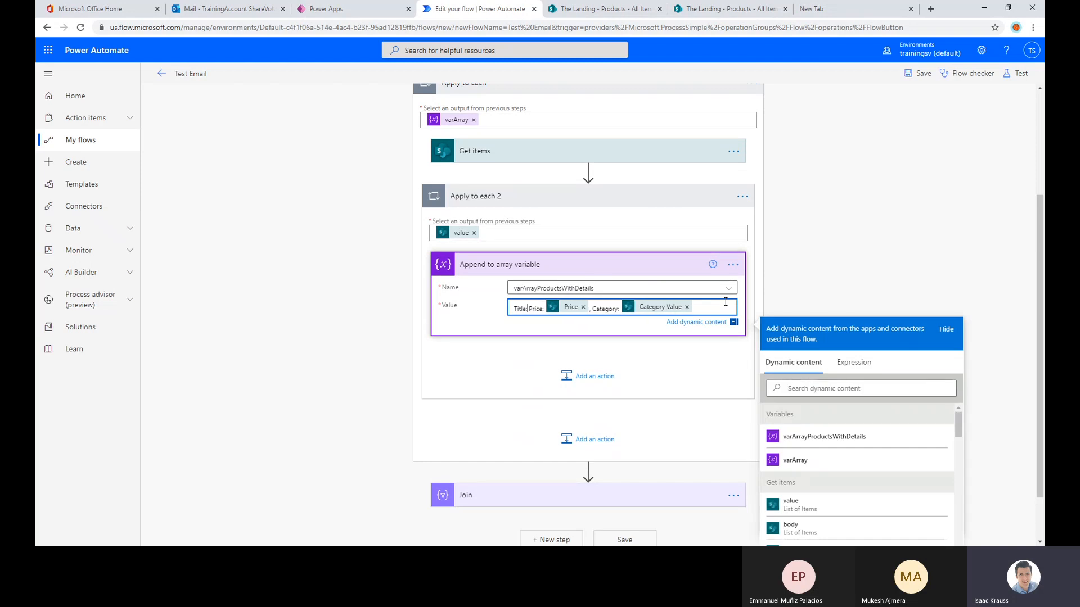
type(":")
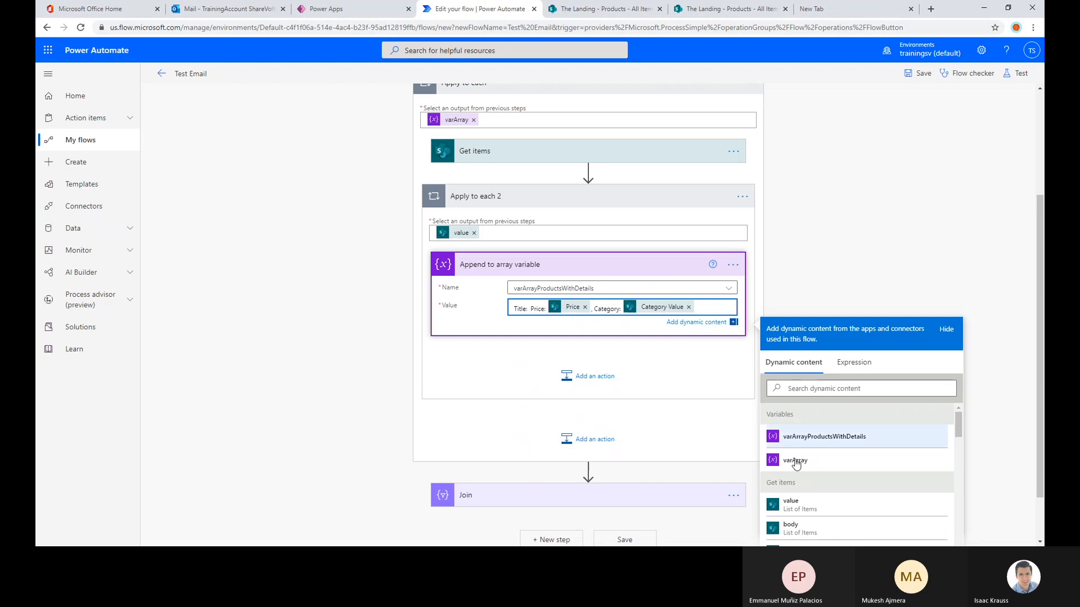
scroll(846, 417, "down", 2)
scroll(847, 417, "down", 5)
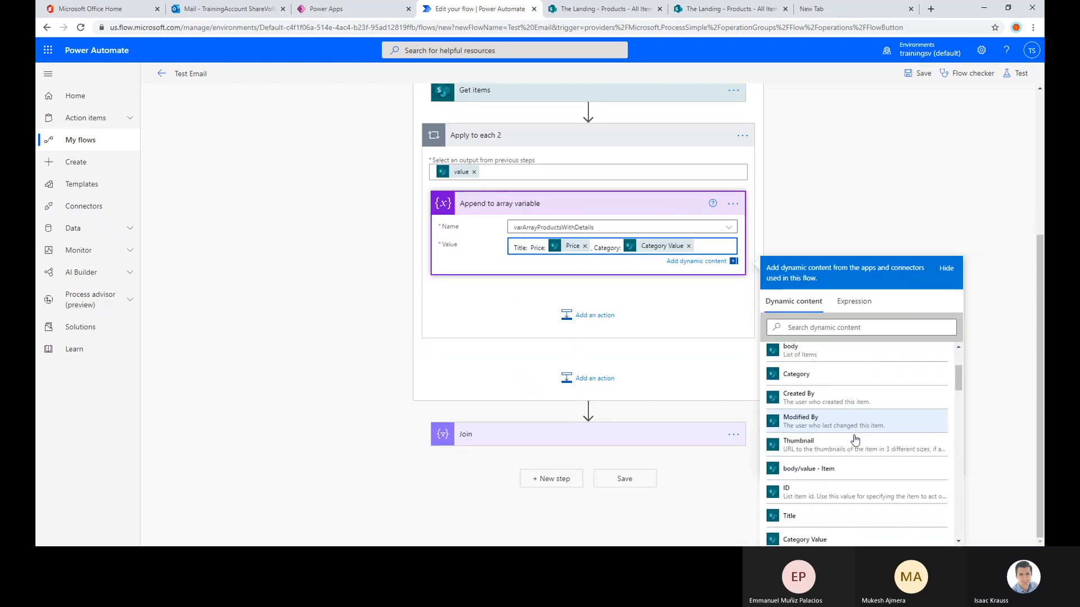
left_click(789, 438)
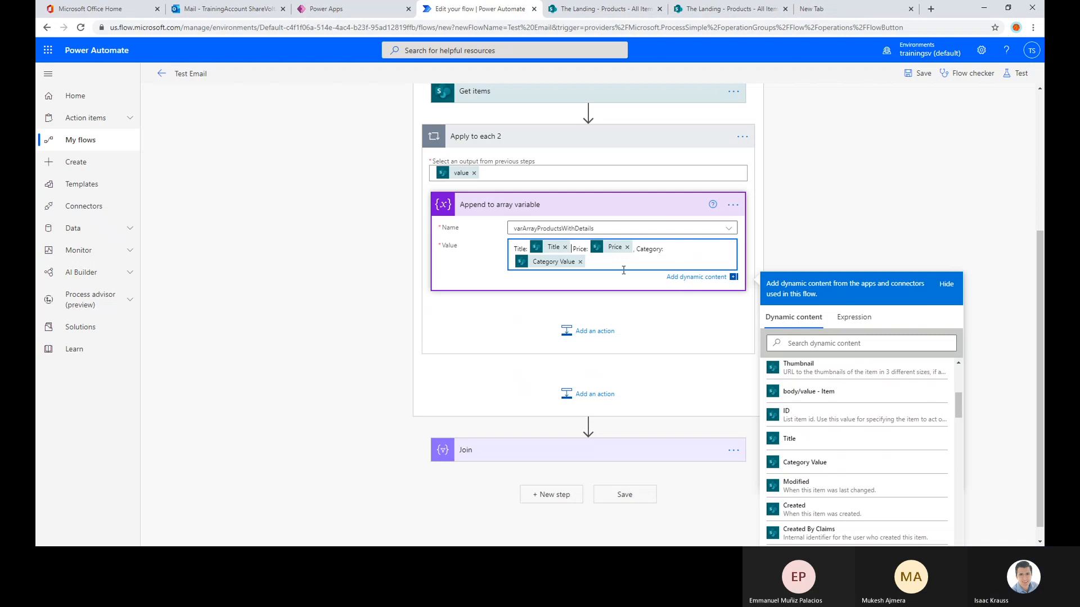
type(",")
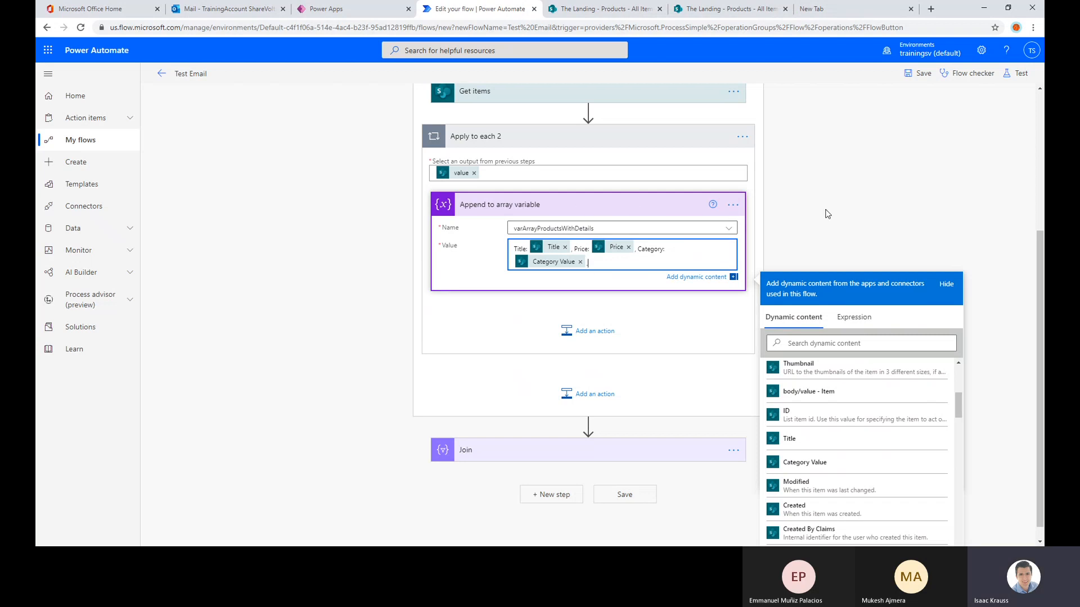
left_click(855, 208)
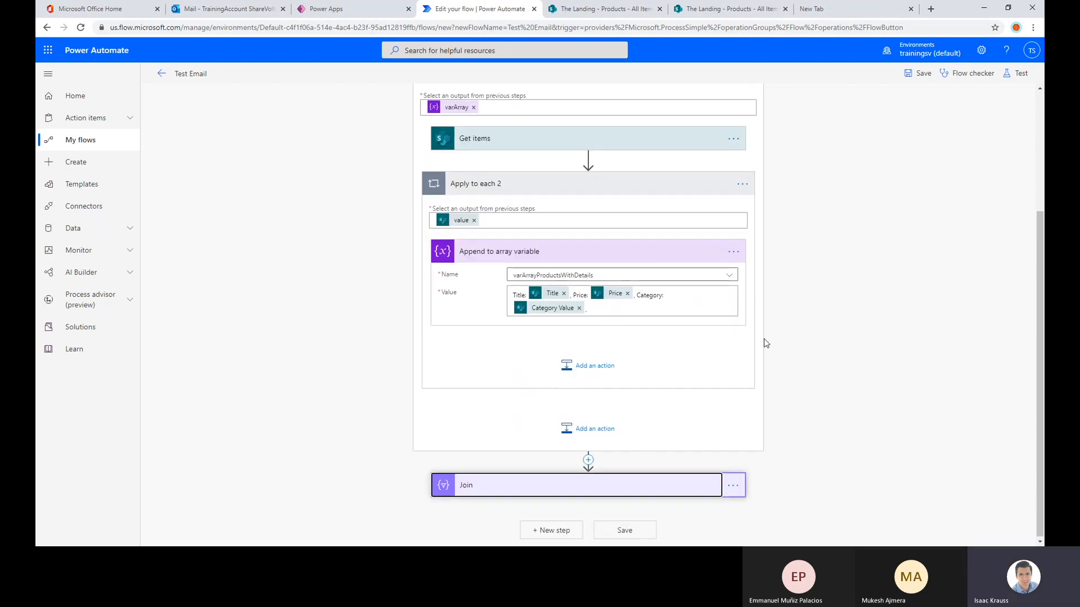
Set the From input of the Join action to the varArrayProductsWithDetails variable
left_click(562, 462)
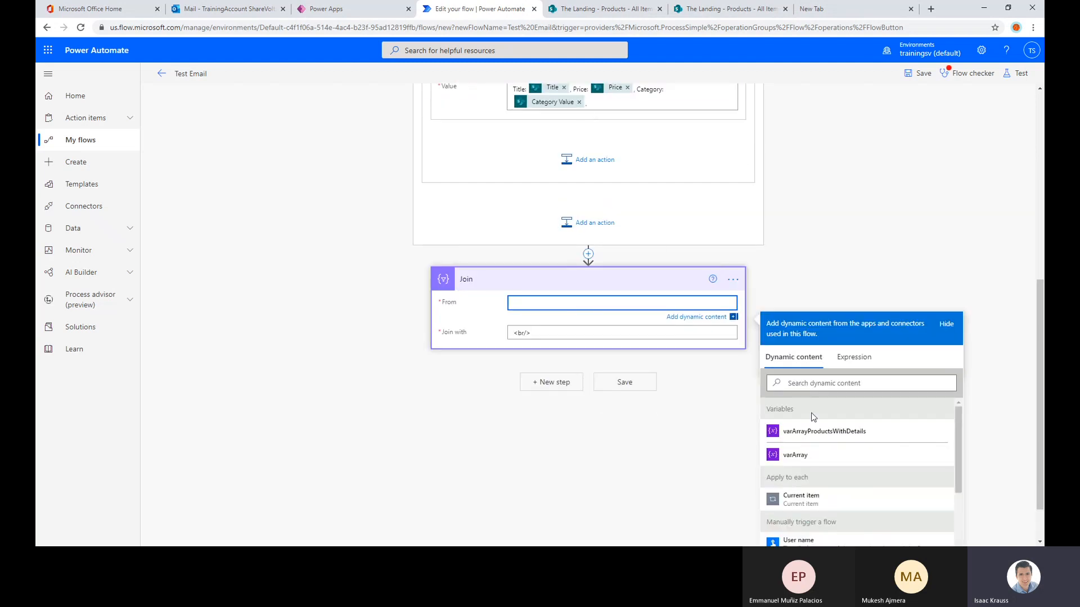
left_click(815, 432)
scroll(849, 225, "up", 3)
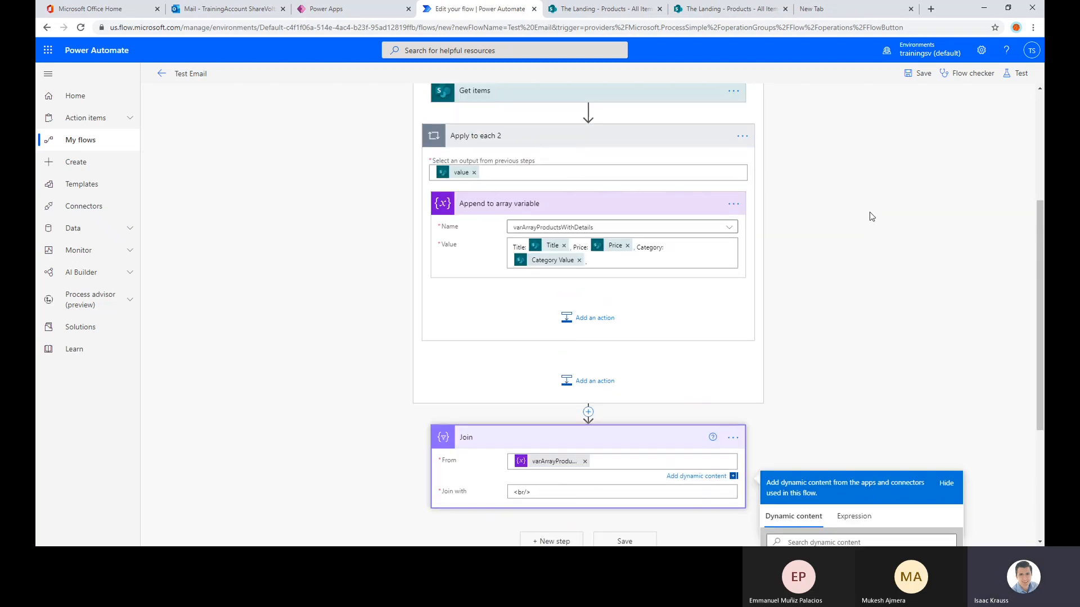
left_click(870, 216)
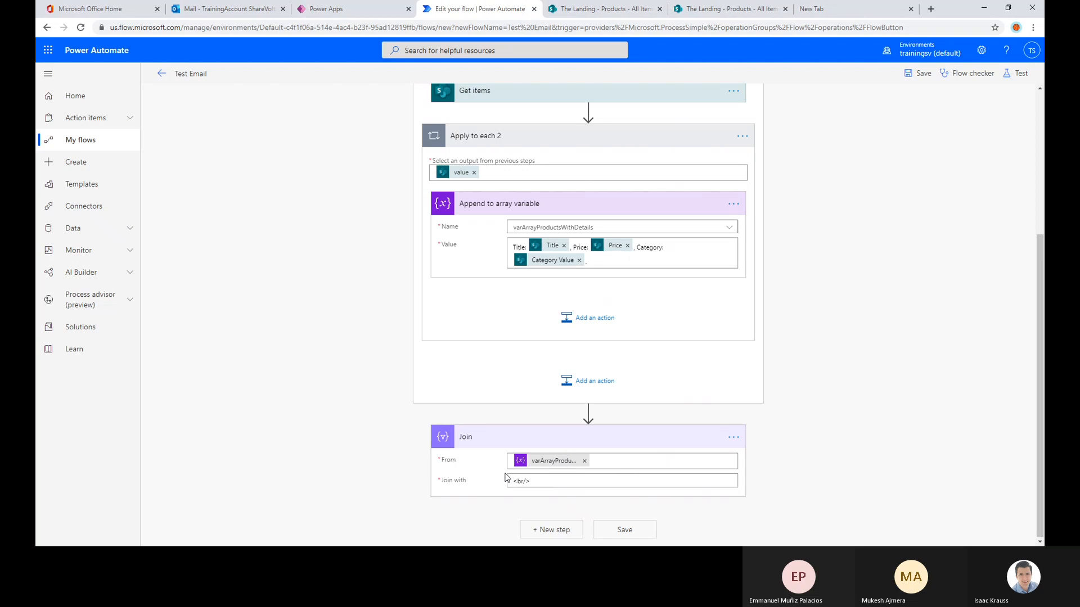
Save the Test Email flow and test it automatically with a recently used trigger
left_click(910, 74)
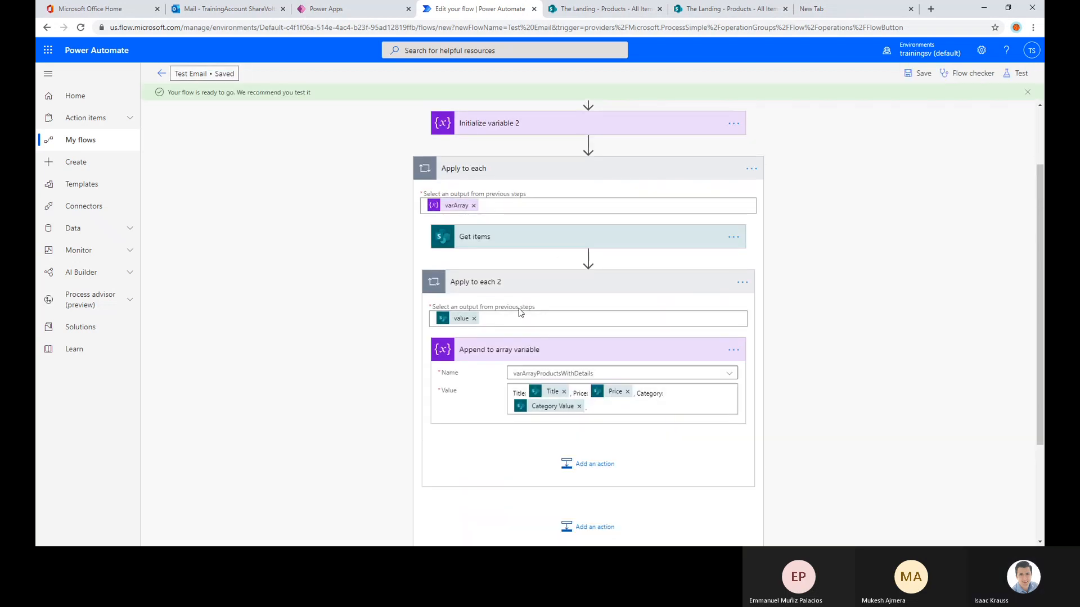
left_click(1020, 75)
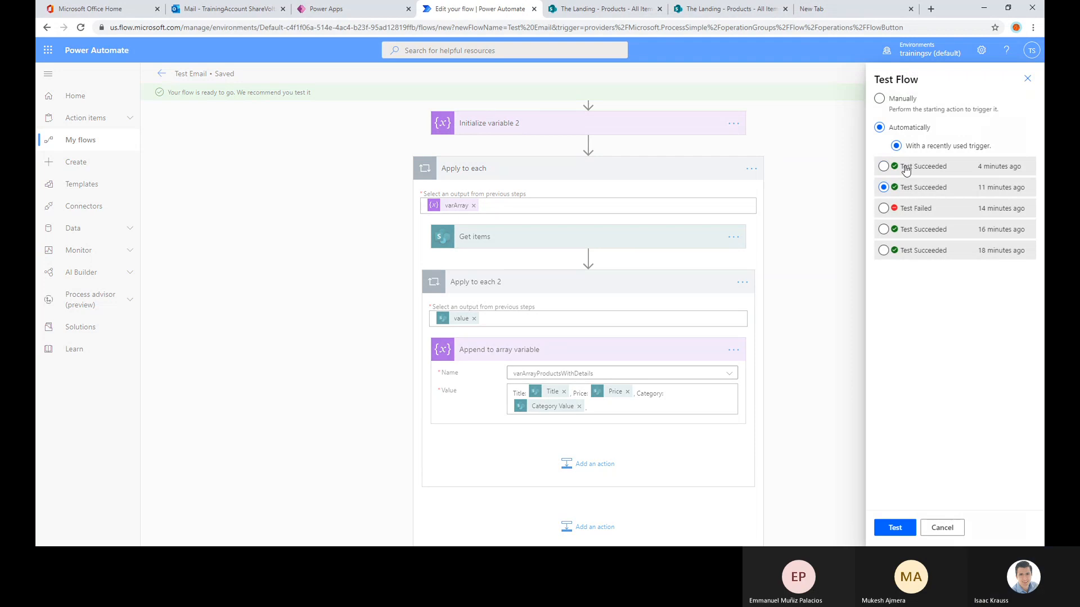
left_click(900, 522)
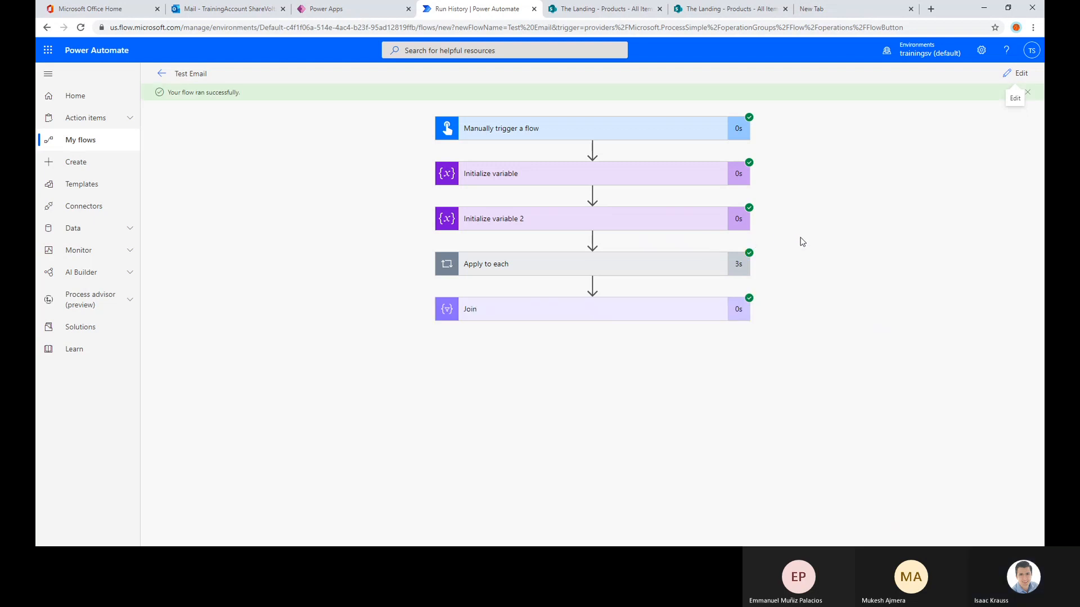
Review the run inputs of Initialize variable and Initialize variable 2, collapsing each one after viewing
left_click(514, 181)
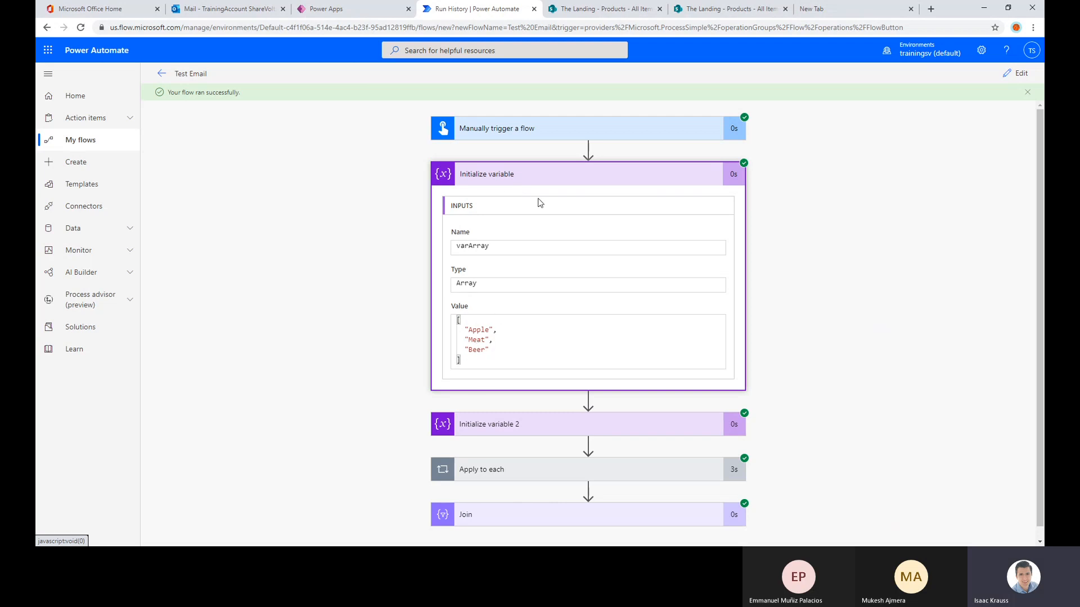
left_click(540, 174)
left_click(520, 222)
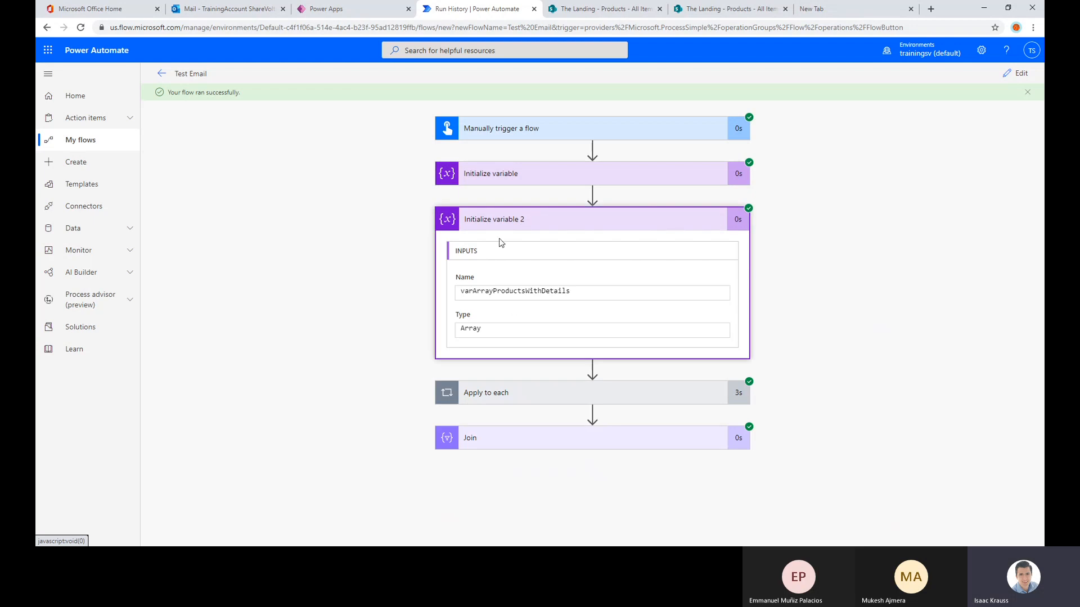
left_click(506, 223)
Examine the first Apply to each iteration, checking the Get items filter query and the value appended to varArrayProductsWithDetails
left_click(498, 263)
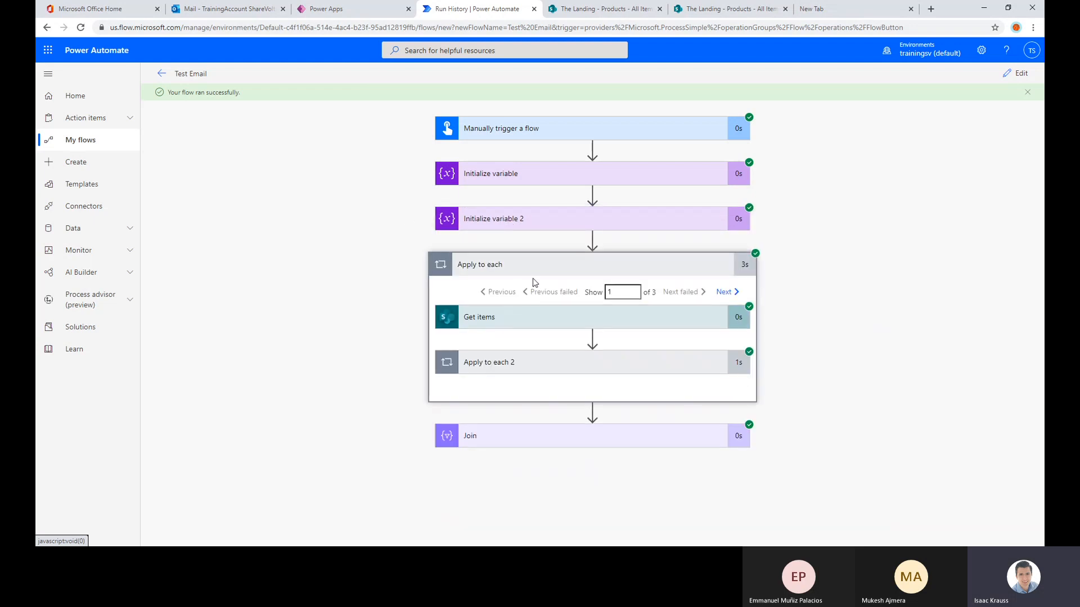
left_click(520, 314)
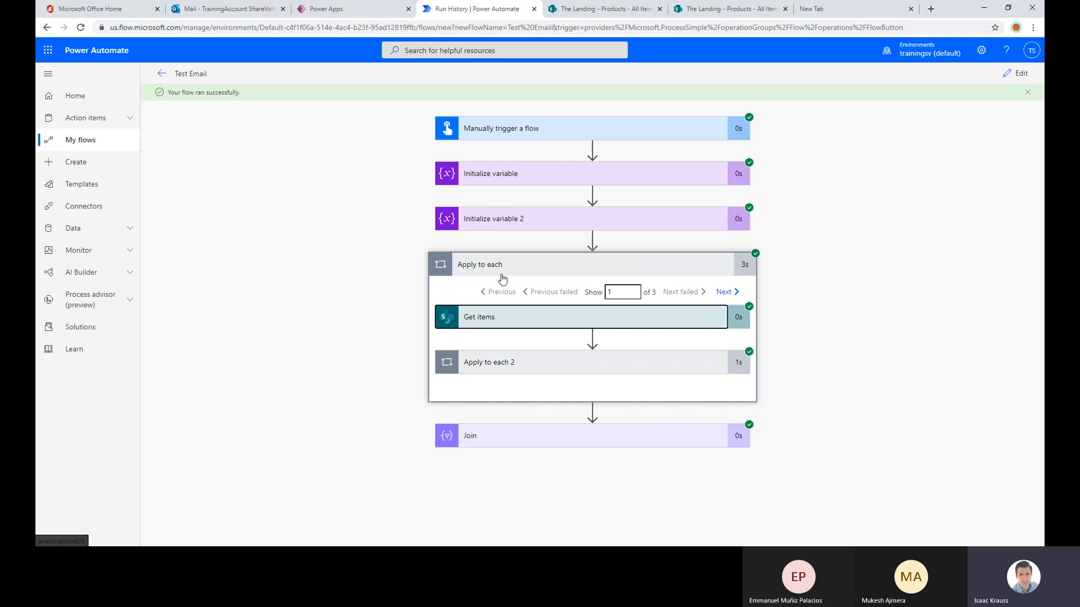
left_click(481, 316)
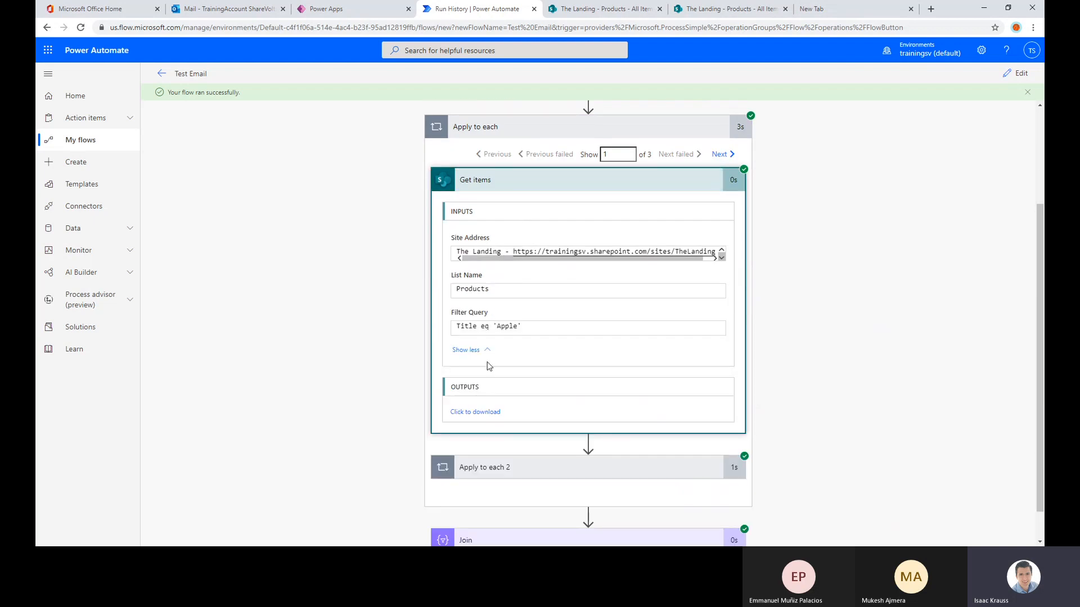
scroll(506, 419, "down", 1)
left_click(501, 440)
scroll(403, 287, "down", 1)
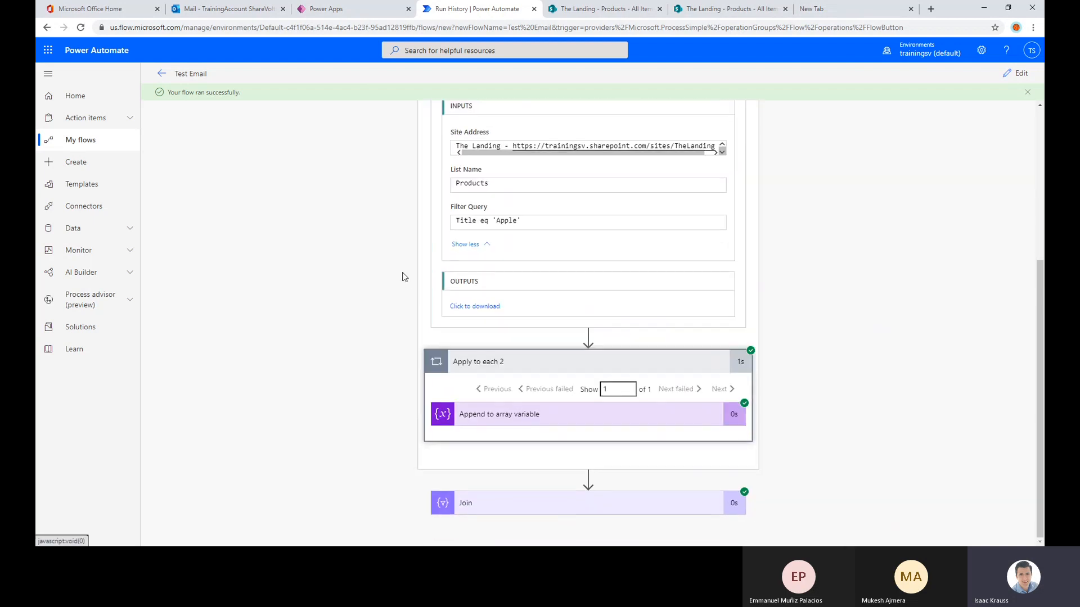
left_click(506, 414)
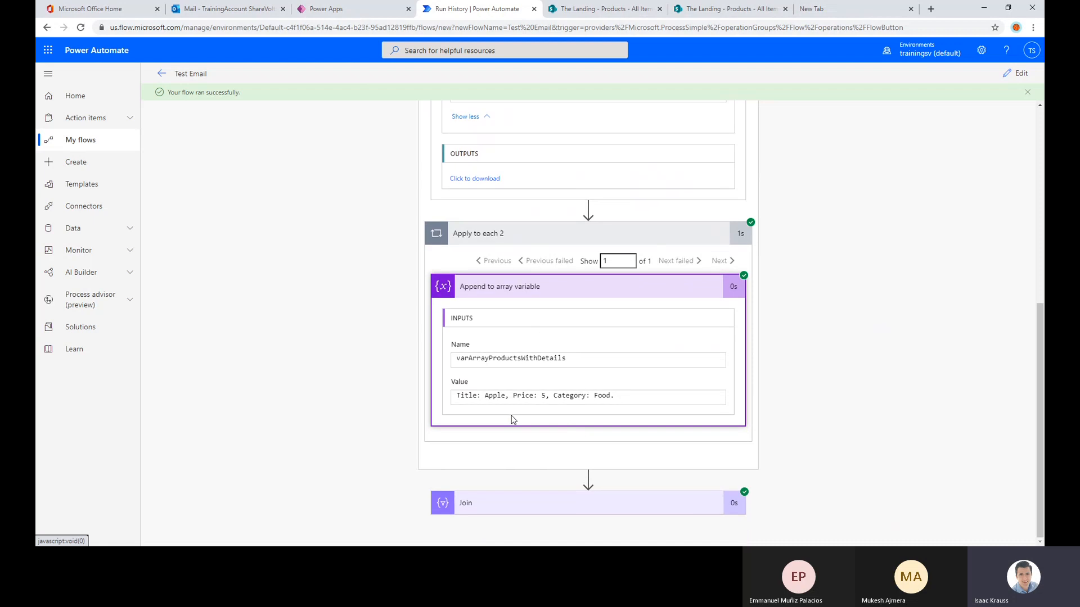
left_click_drag(627, 397, 452, 400)
scroll(678, 338, "up", 4)
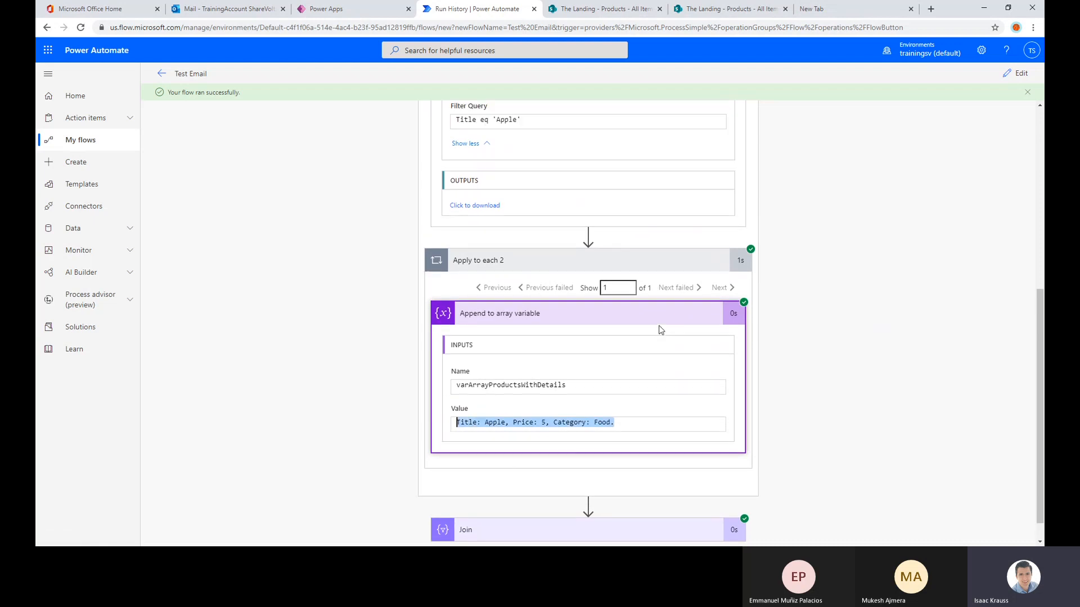
scroll(661, 330, "down", 1)
scroll(700, 164, "up", 2)
scroll(687, 234, "down", 4)
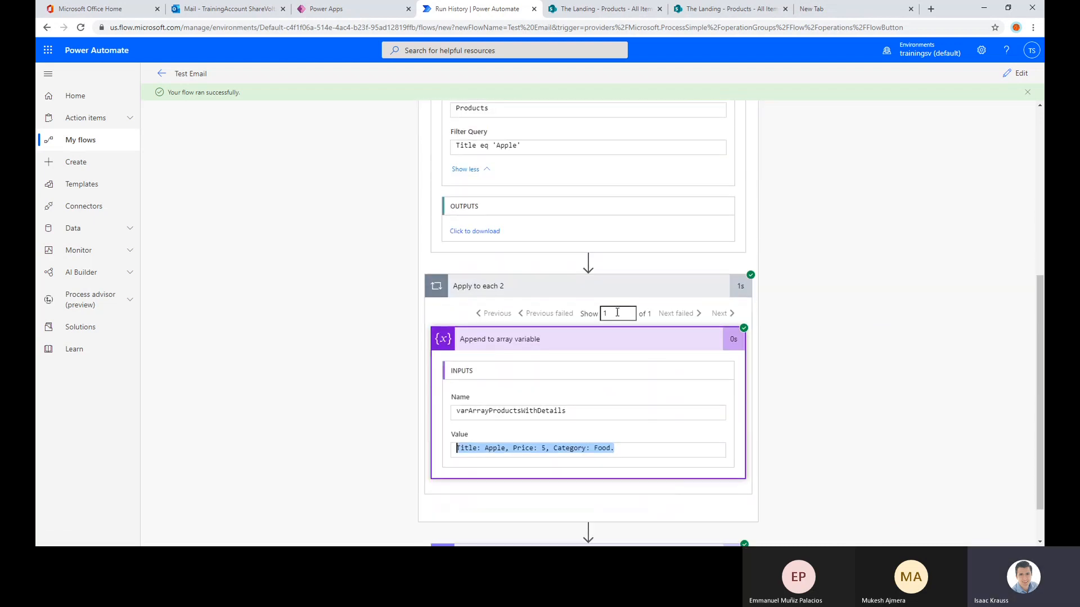
left_click(569, 315)
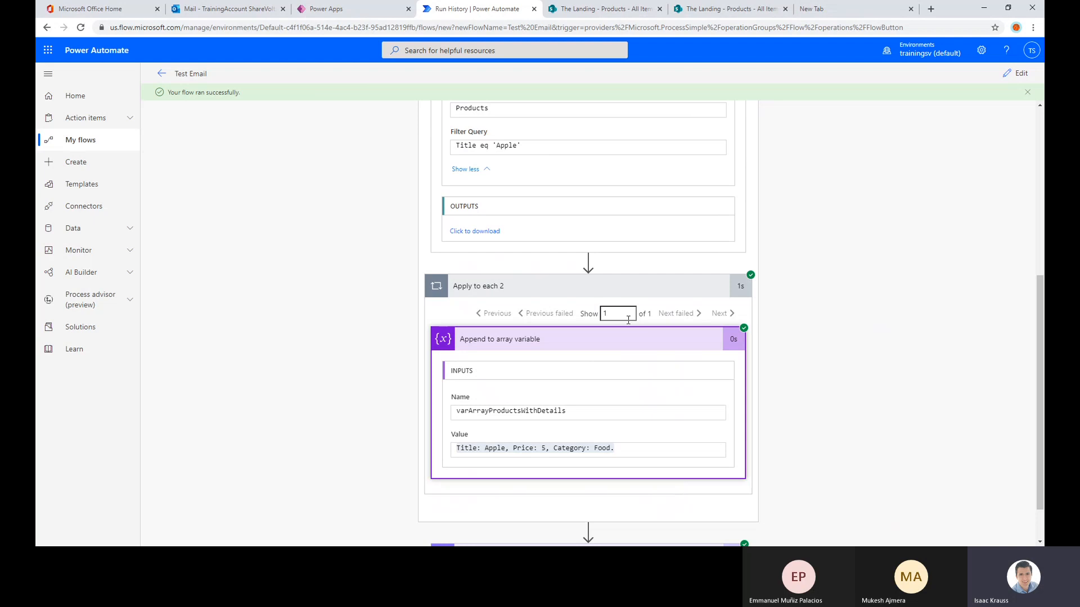
Show the second Apply to each iteration and check its filter query and appended product details
scroll(650, 325, "up", 1)
scroll(669, 315, "up", 3)
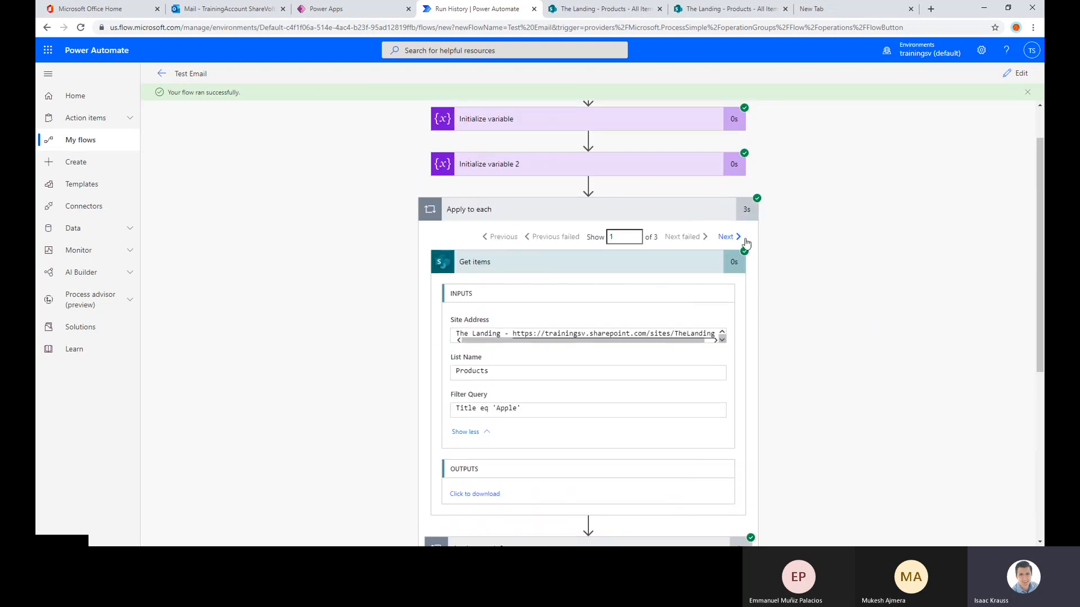
left_click(737, 237)
left_click(737, 237)
scroll(482, 281, "down", 3)
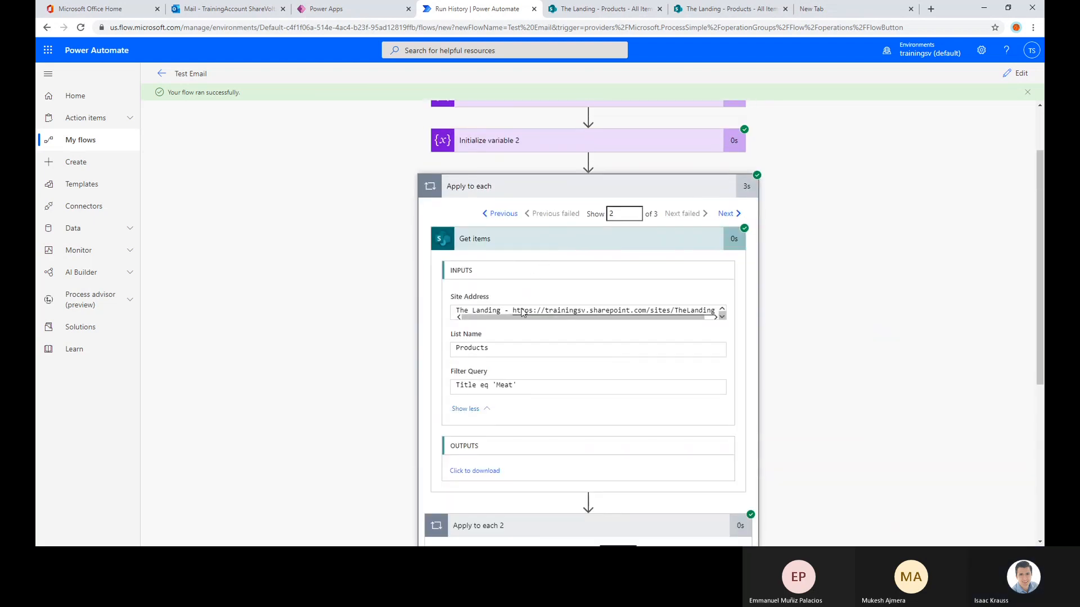
left_click_drag(518, 252, 496, 252)
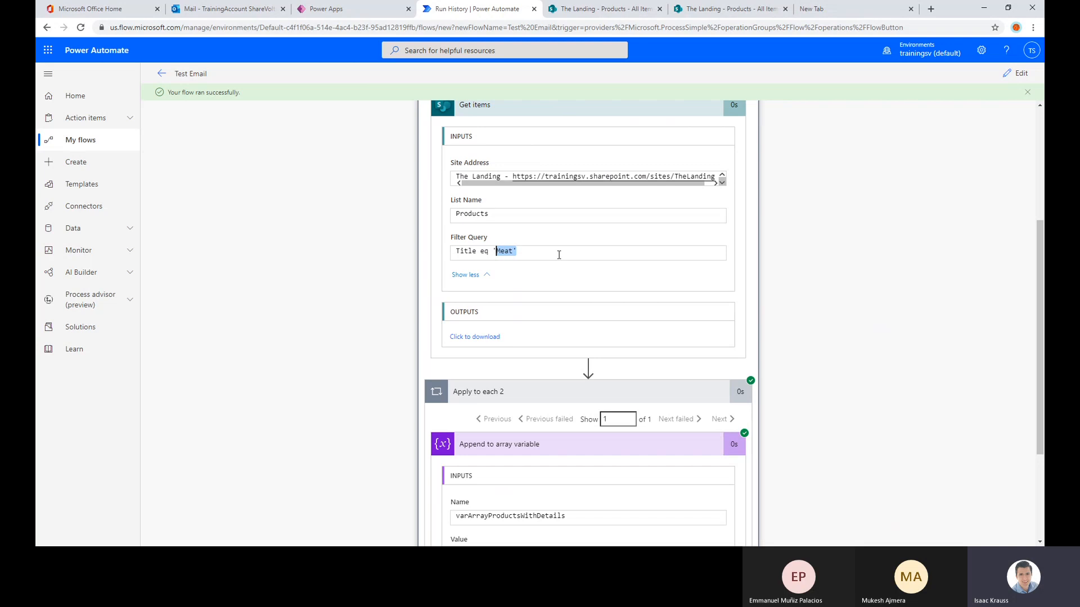
scroll(569, 254, "down", 1)
scroll(569, 254, "down", 3)
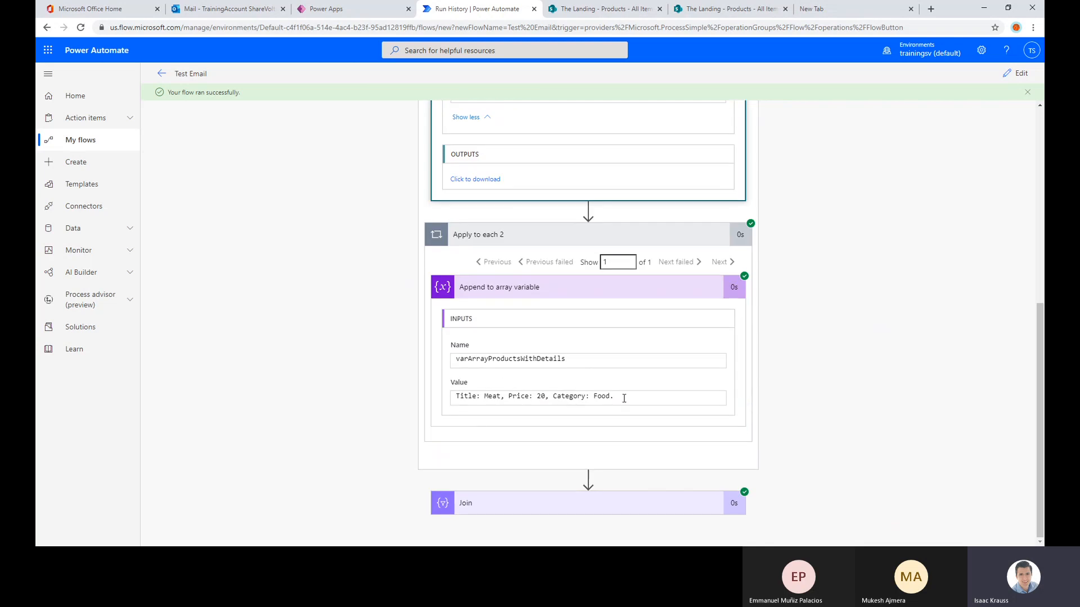
left_click_drag(624, 398, 455, 398)
Show the third Apply to each iteration and check its filter query and appended product details
scroll(705, 176, "up", 5)
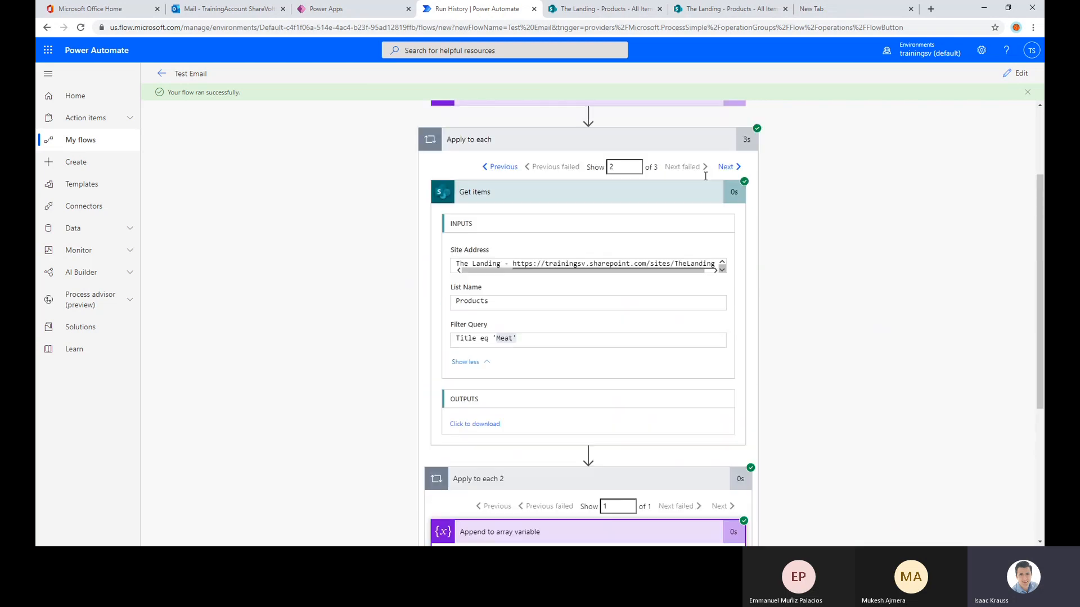
scroll(705, 176, "up", 1)
left_click(725, 185)
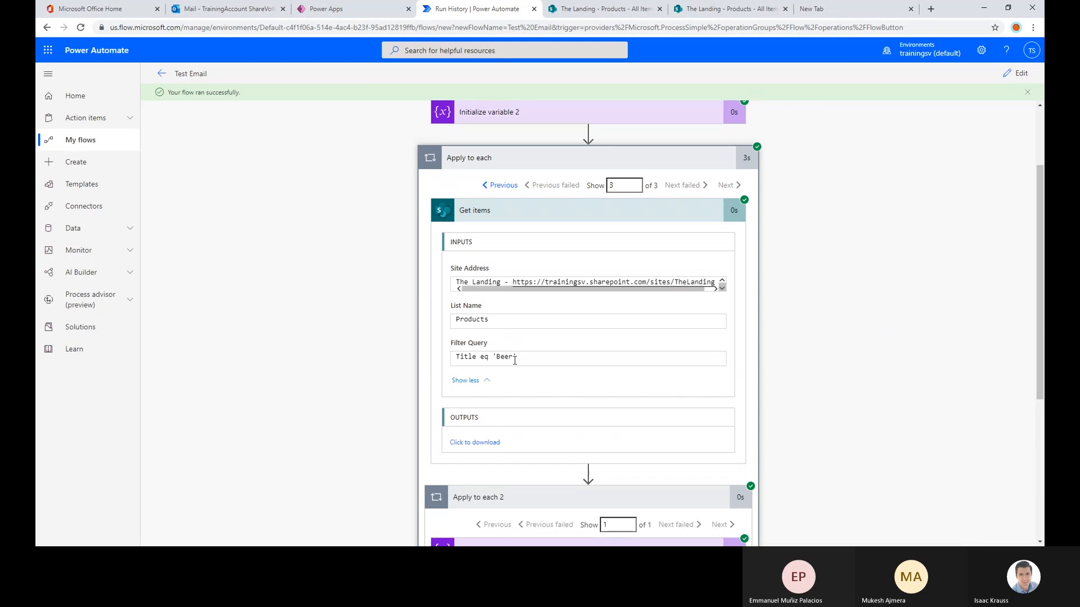
left_click_drag(515, 361, 471, 358)
scroll(551, 358, "down", 5)
left_click_drag(615, 396, 445, 404)
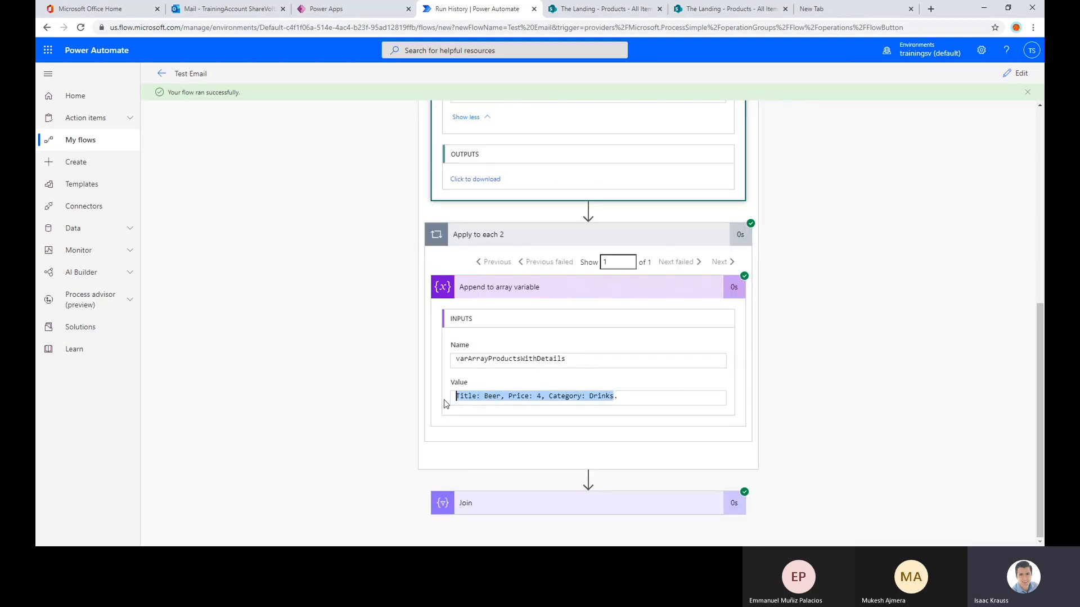
Expand the Join action in the run results and examine its From array and joined output body
left_click(524, 501)
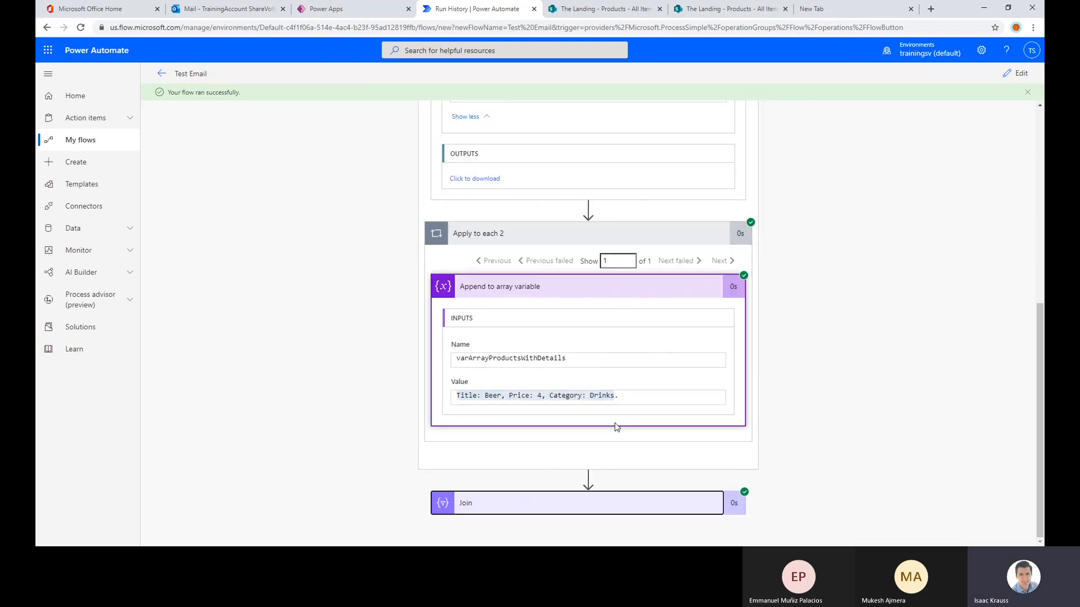
scroll(806, 262, "down", 4)
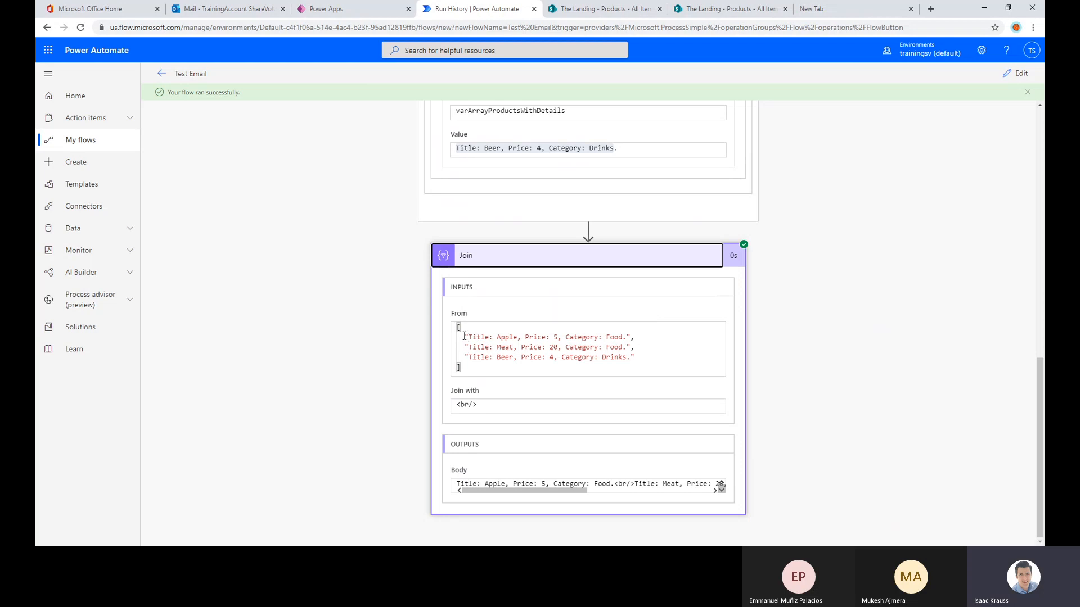
left_click_drag(464, 336, 640, 366)
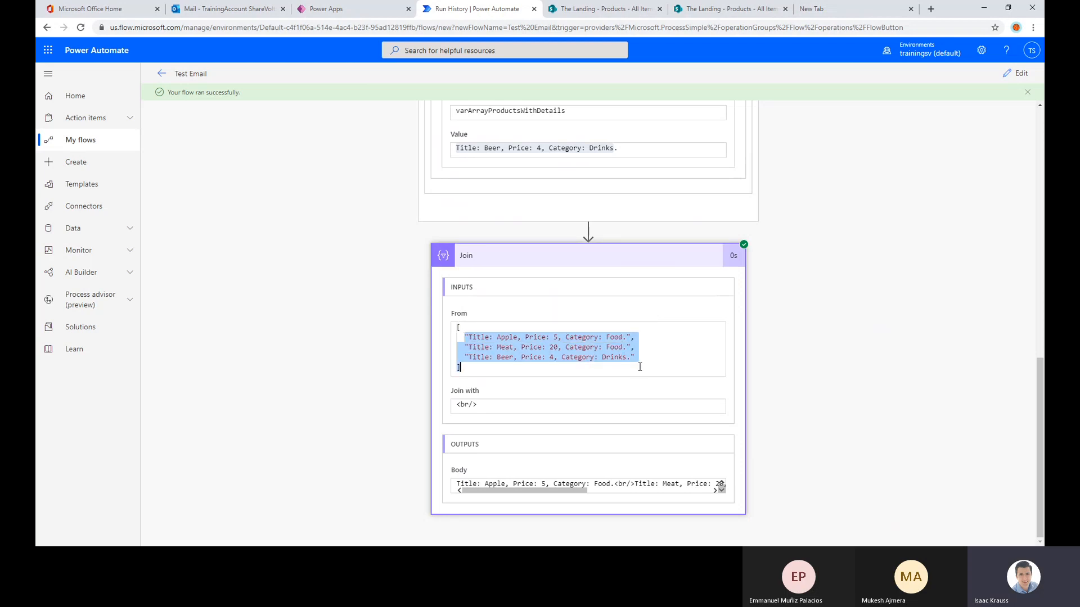
left_click(494, 365)
left_click_drag(463, 368, 451, 313)
left_click(644, 322)
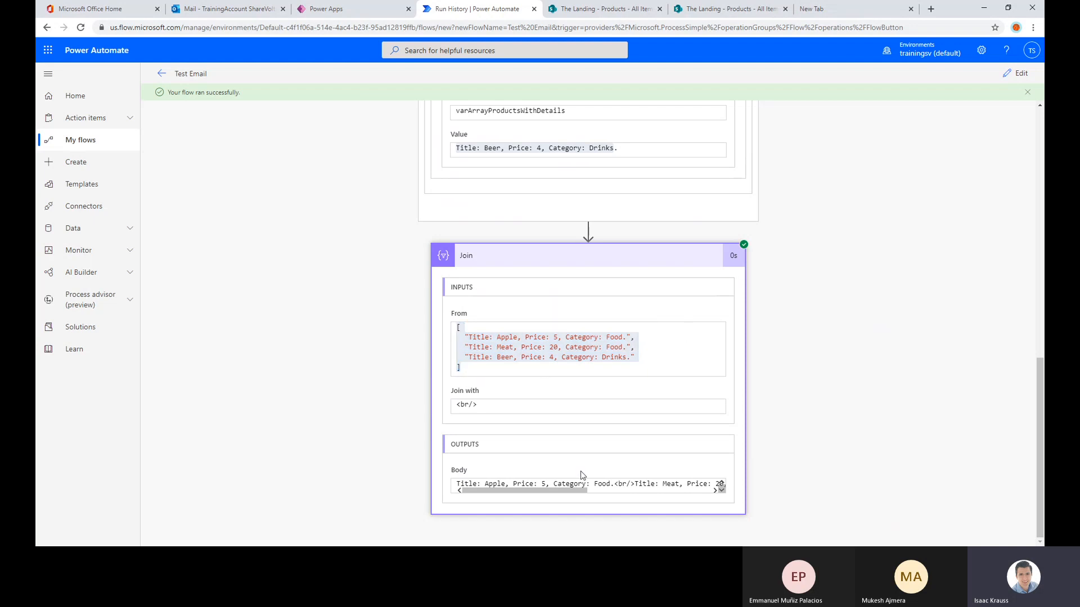
Examine the Join action's output body for the line-break separators between the products
left_click_drag(573, 491, 515, 490)
left_click(556, 484)
left_click(529, 484)
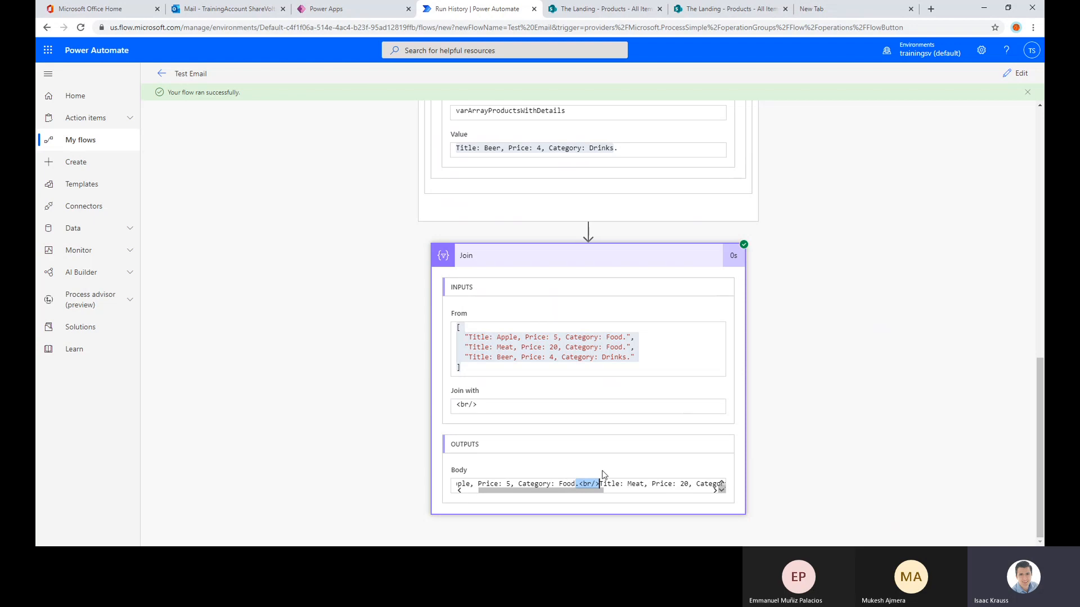
left_click_drag(595, 491, 542, 494)
scroll(865, 299, "up", 1)
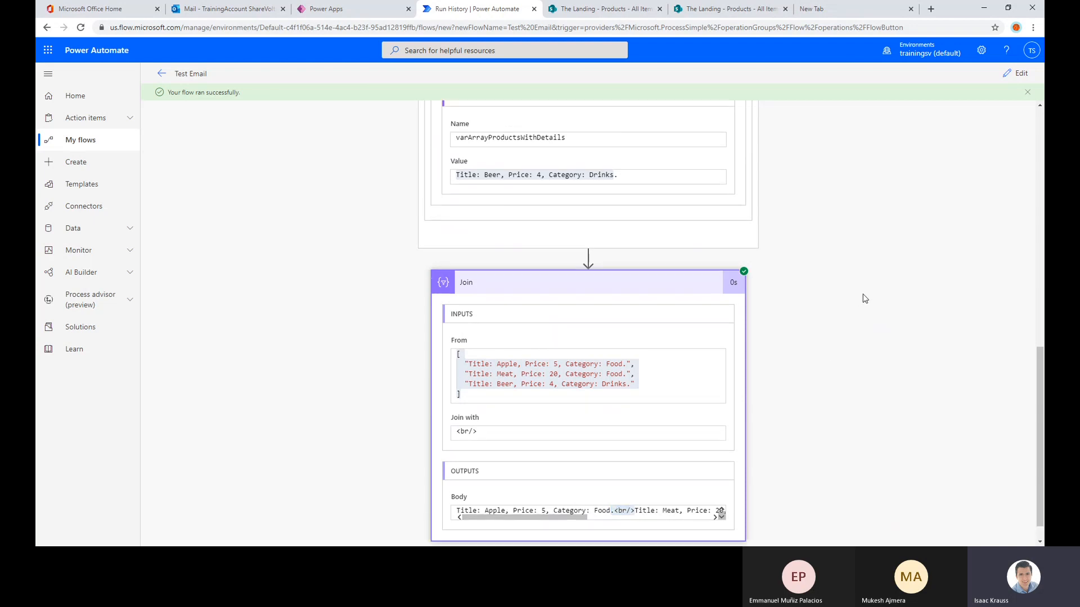
scroll(865, 299, "up", 10)
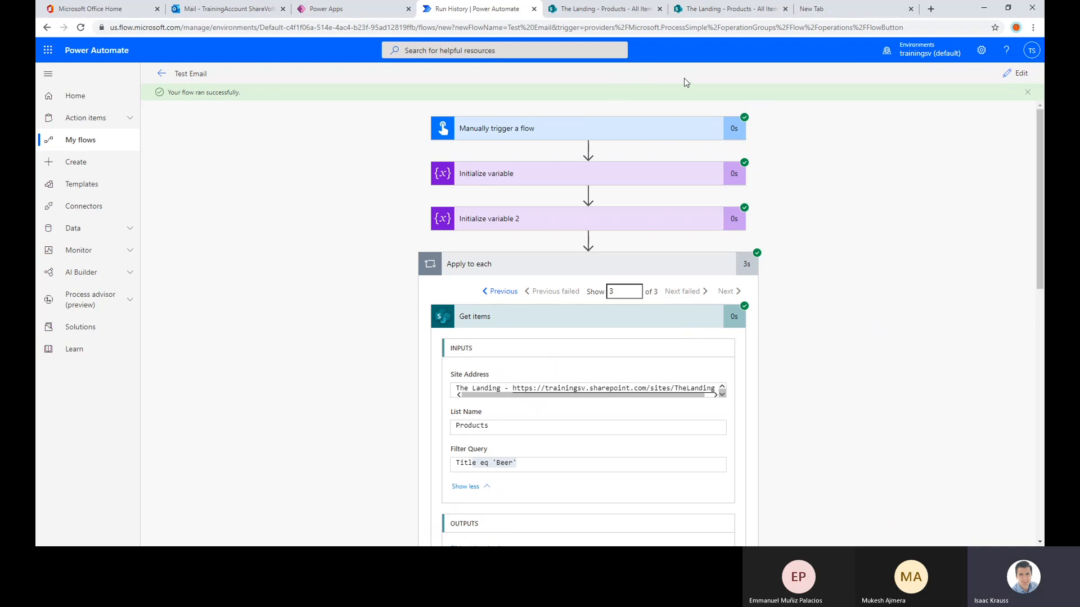
Switch to the SharePoint Products list and add a single line of text column named Brand
left_click(593, 11)
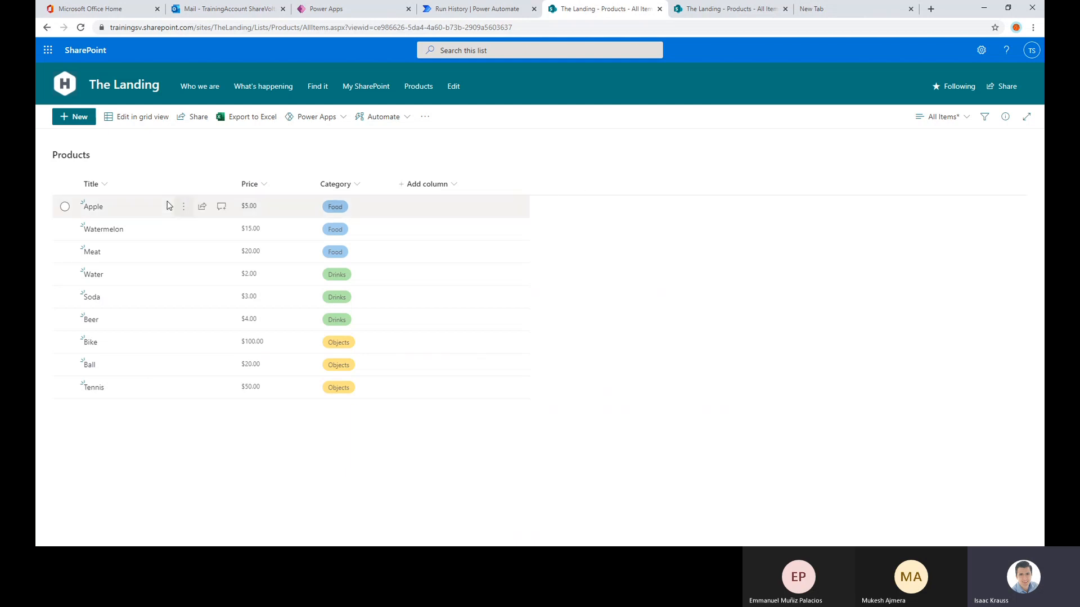
left_click(436, 187)
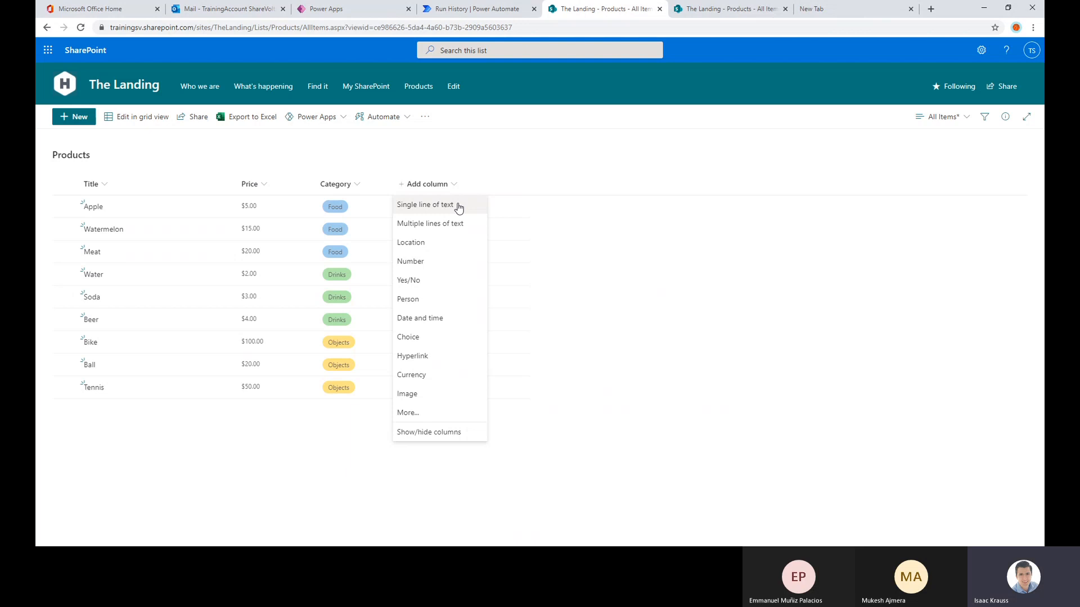
left_click(441, 205)
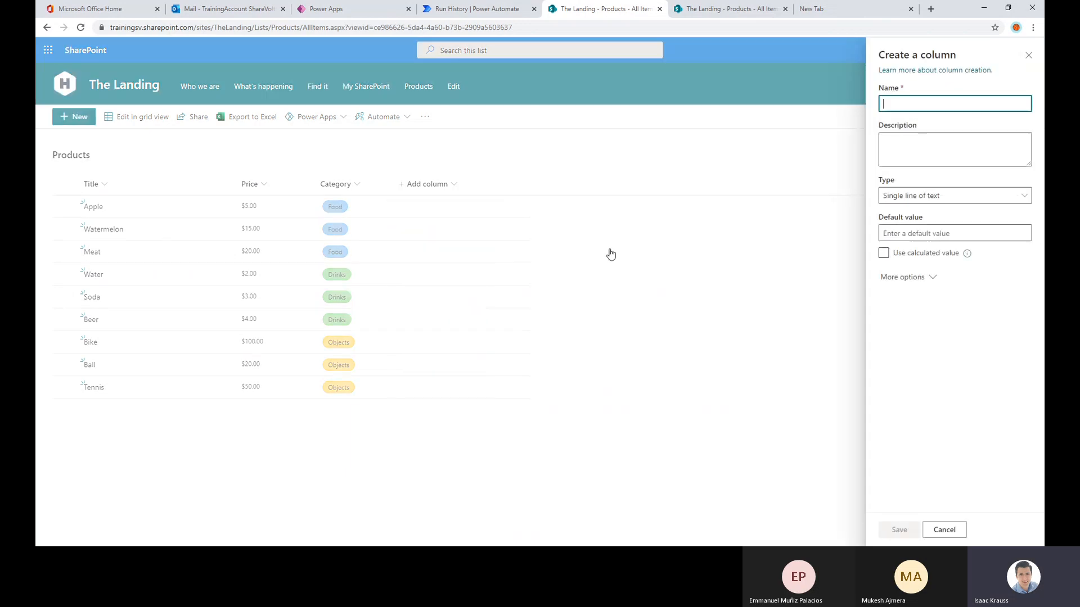
type("Brand")
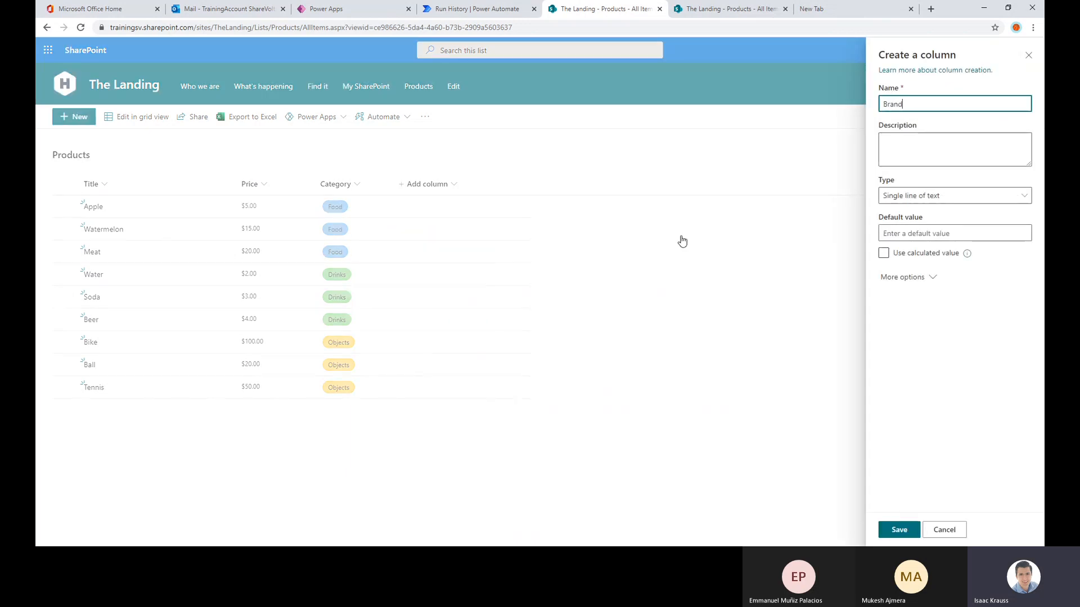
left_click(898, 528)
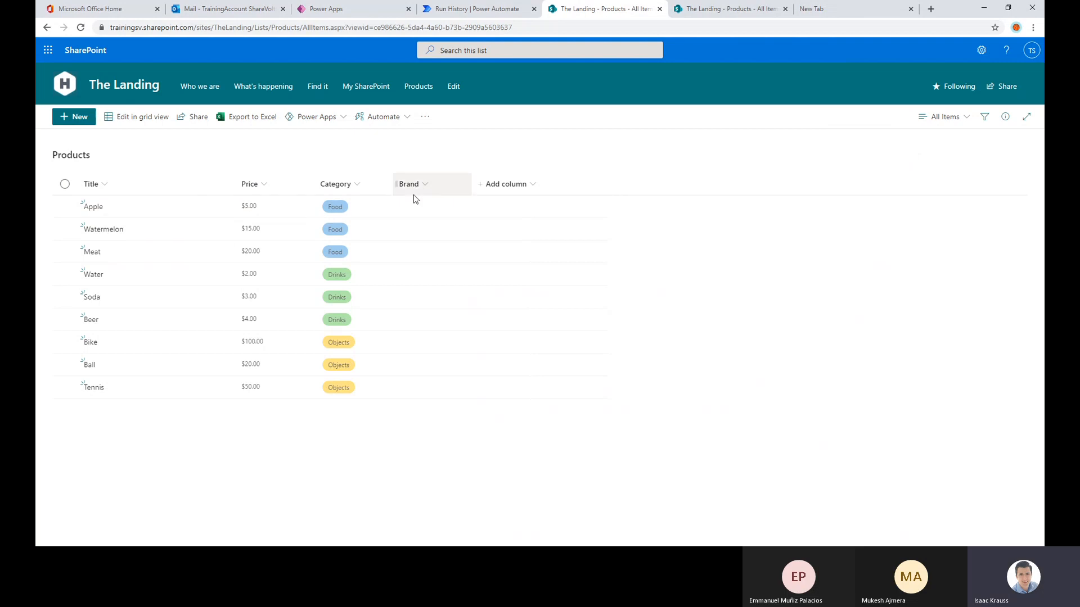
Edit the list in grid view and set the brands of Apple, Watermelon and Meat to Happy Farmer, Great Fruits and Big Beef
left_click(141, 121)
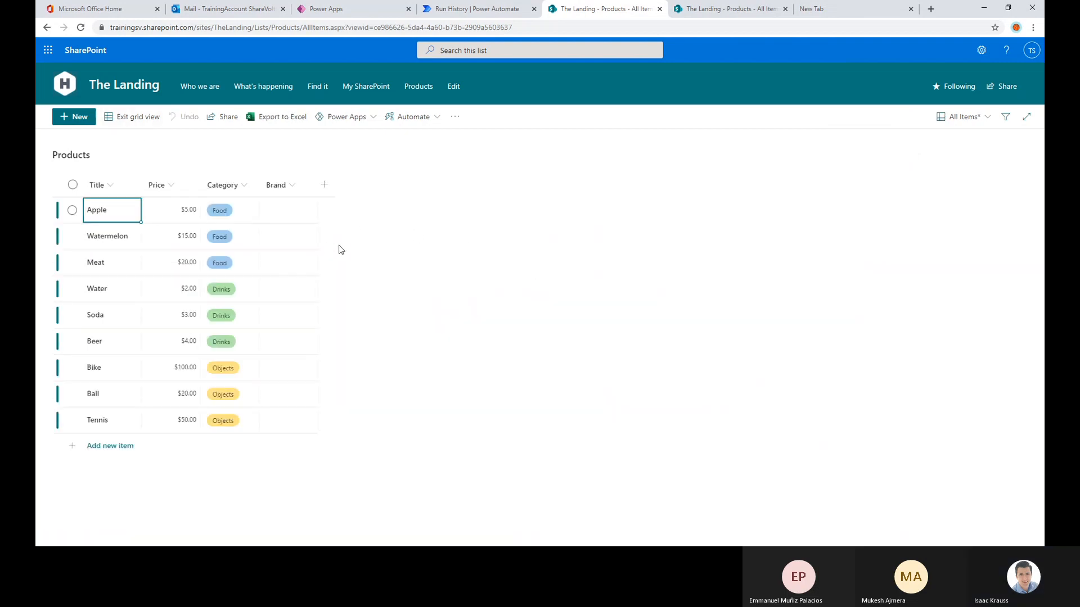
left_click(285, 216)
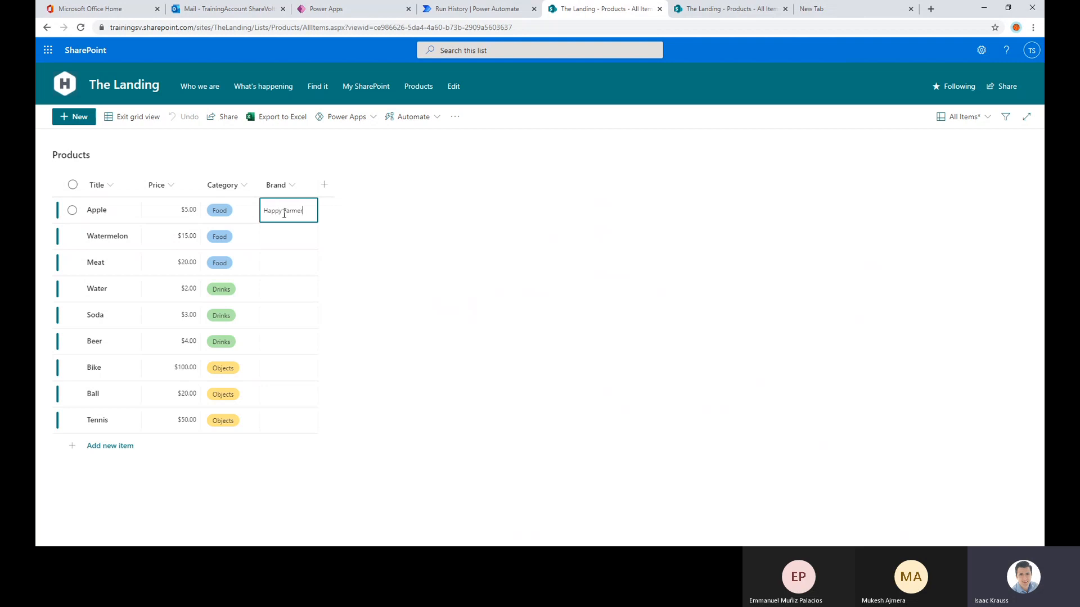
left_click(285, 236)
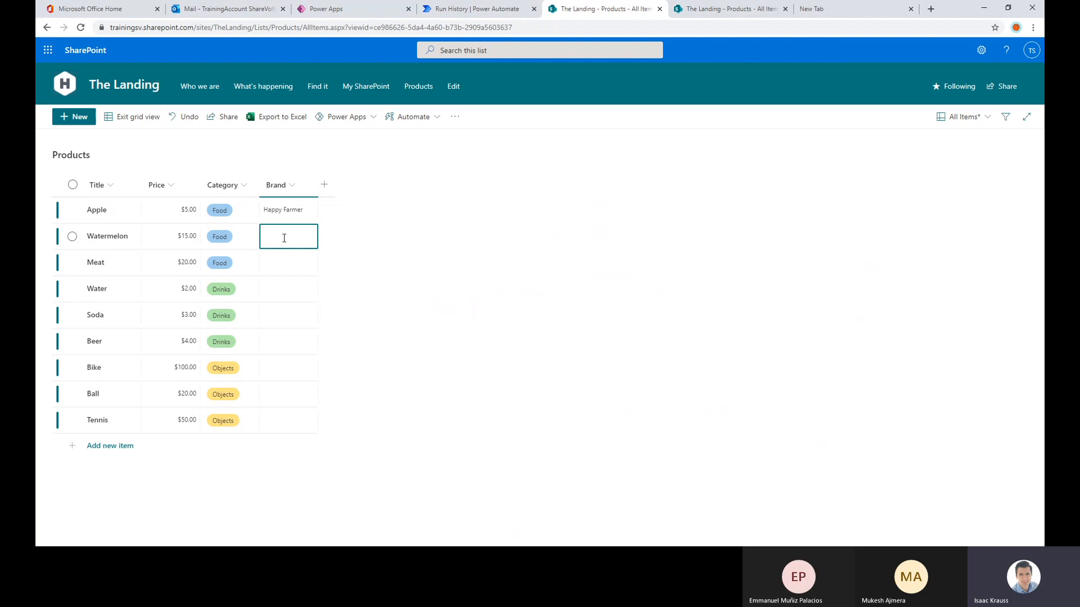
type("Great Fruits")
left_click(289, 263)
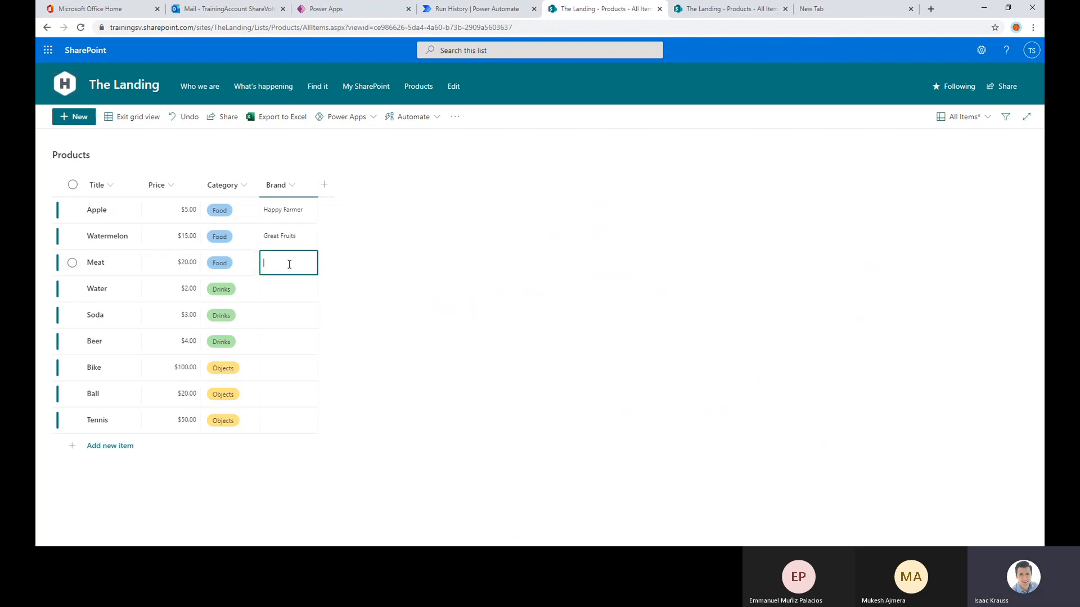
type("Big Bee")
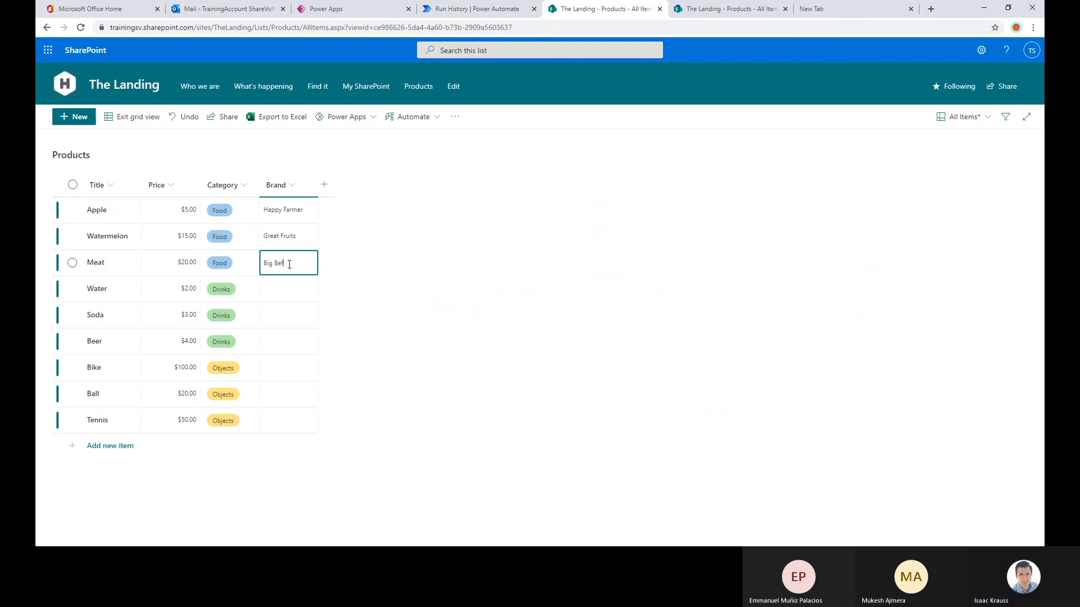
type("f")
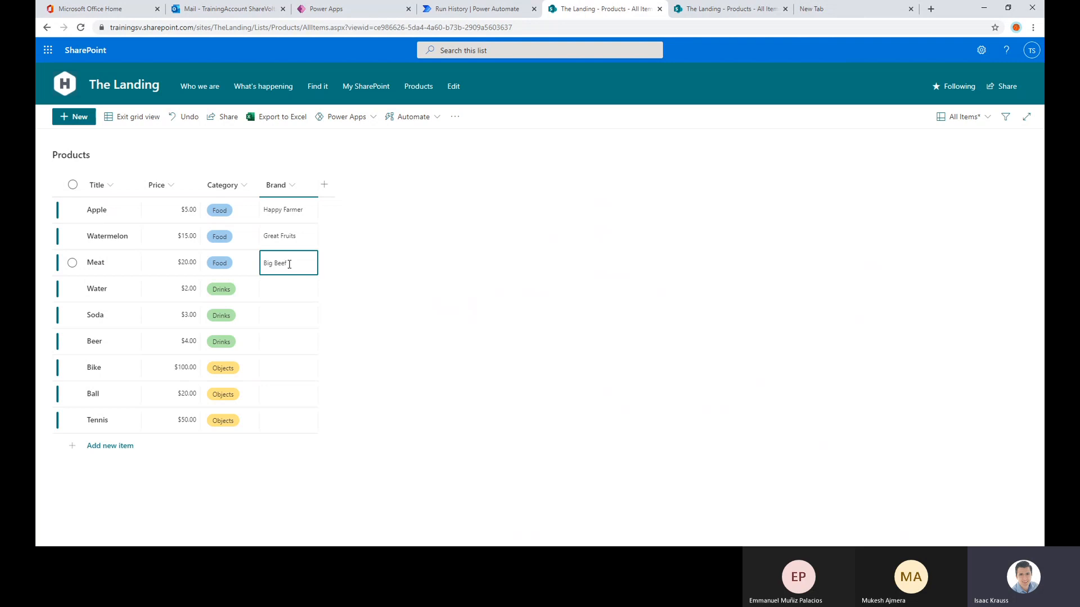
Set the brands of Water, Soda and Beer to Spring Water, Super Sugar and Deer Beers
left_click(289, 289)
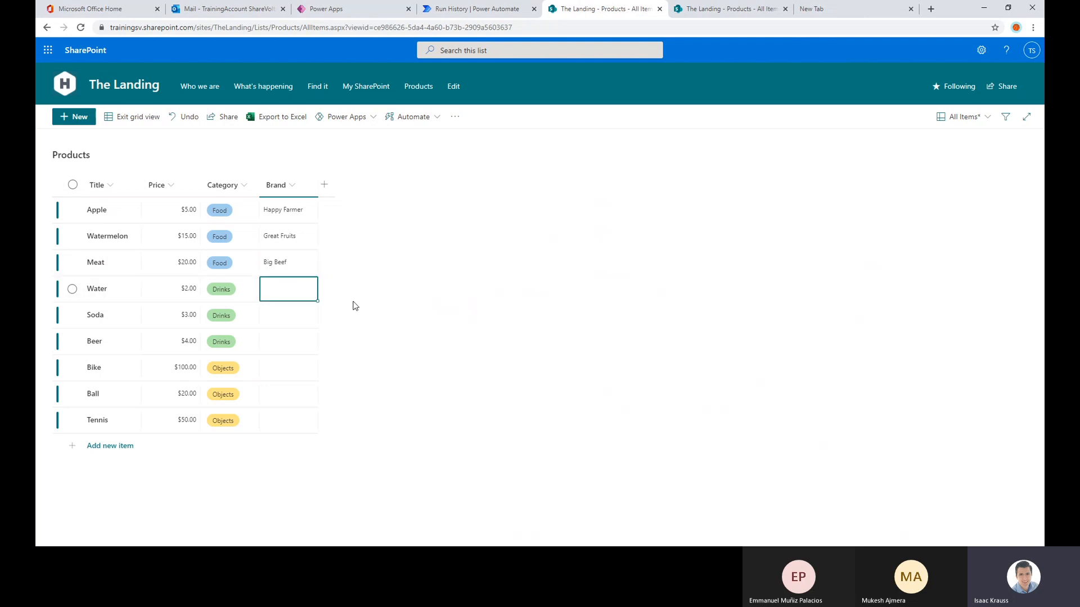
left_click(278, 289)
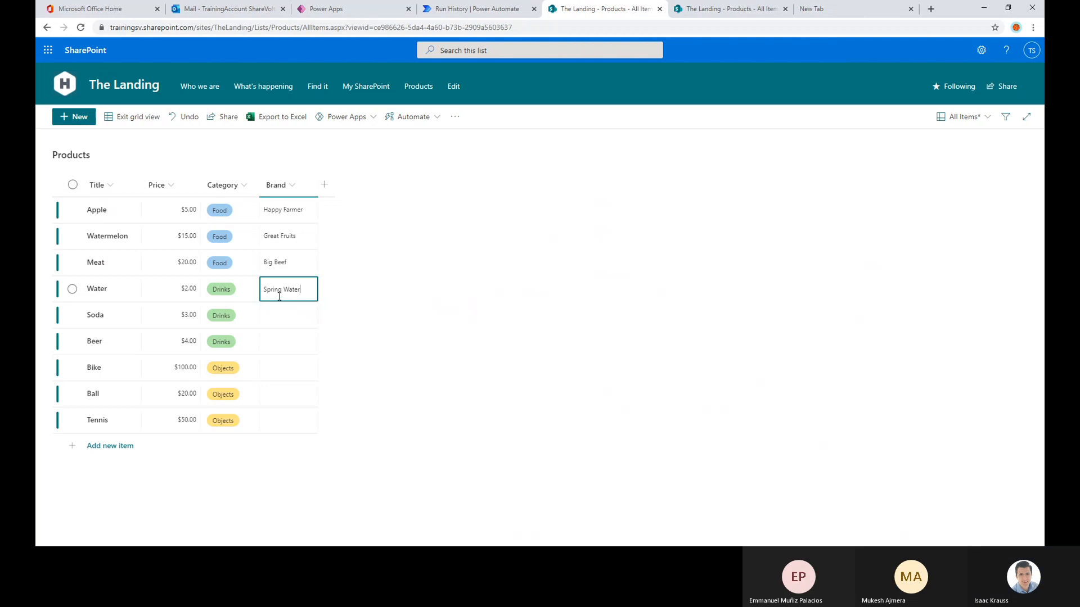
left_click(286, 311)
left_click(285, 311)
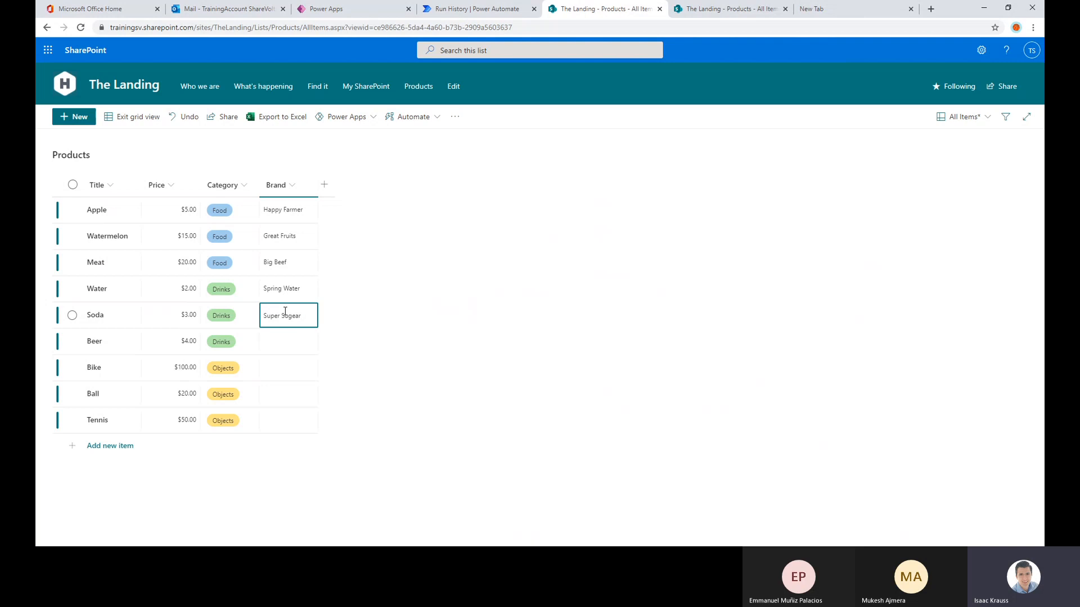
key("Return")
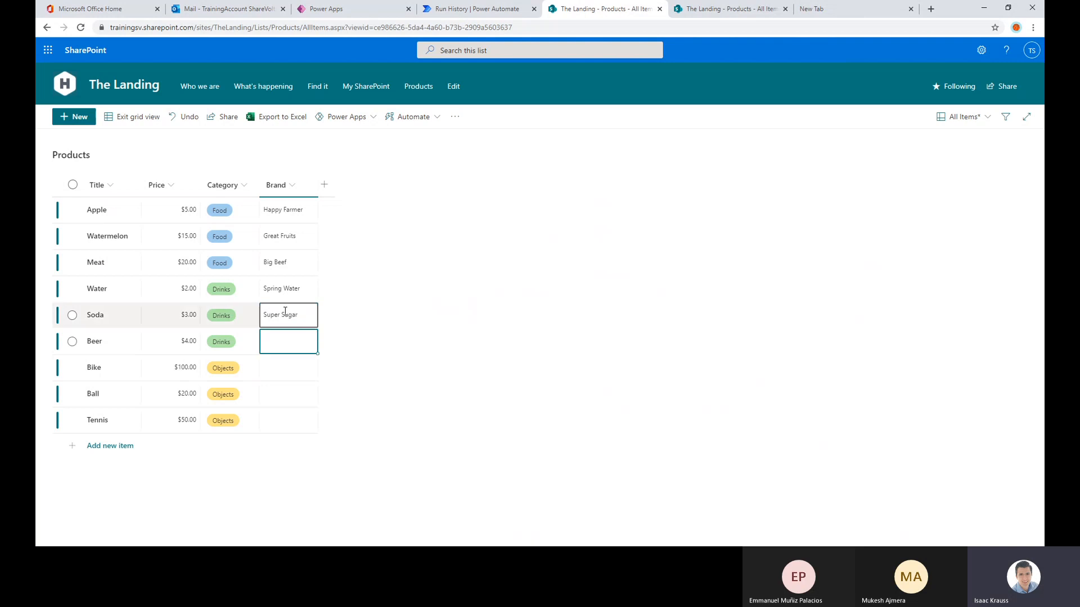
left_click(284, 344)
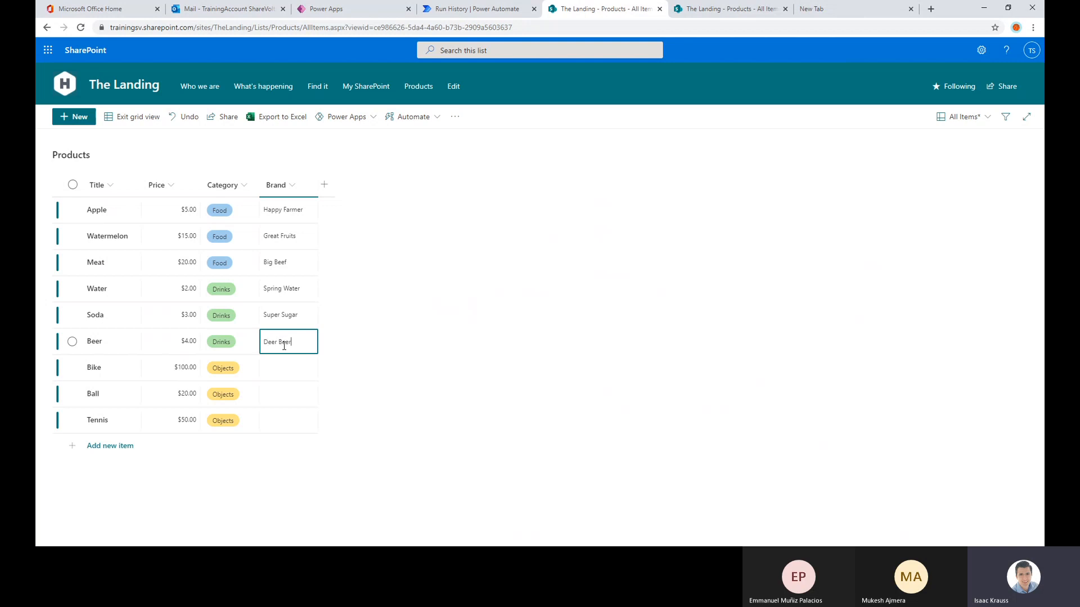
type("s")
Set the brands of Bike, Ball and Tennis to Speed Bikes, Super Sports and Training Shoes
left_click(294, 363)
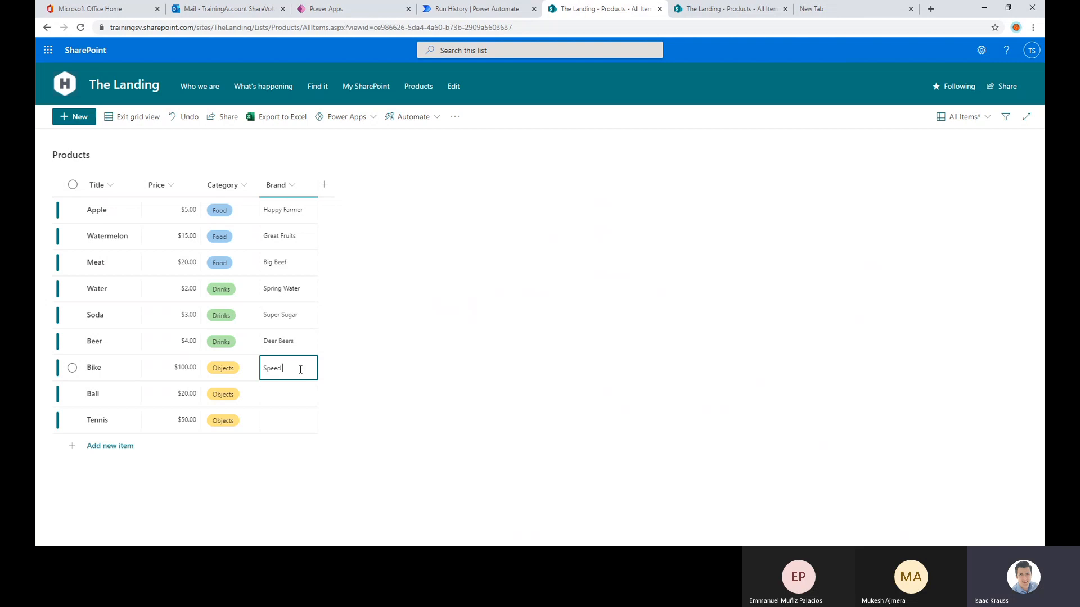
left_click(297, 389)
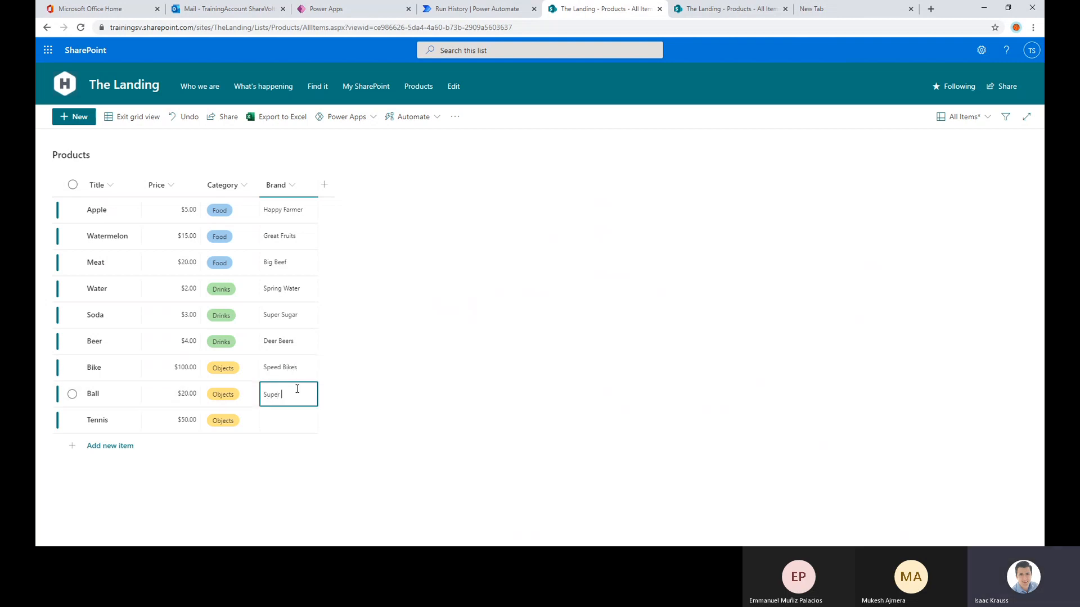
type("Super Sports")
left_click(284, 419)
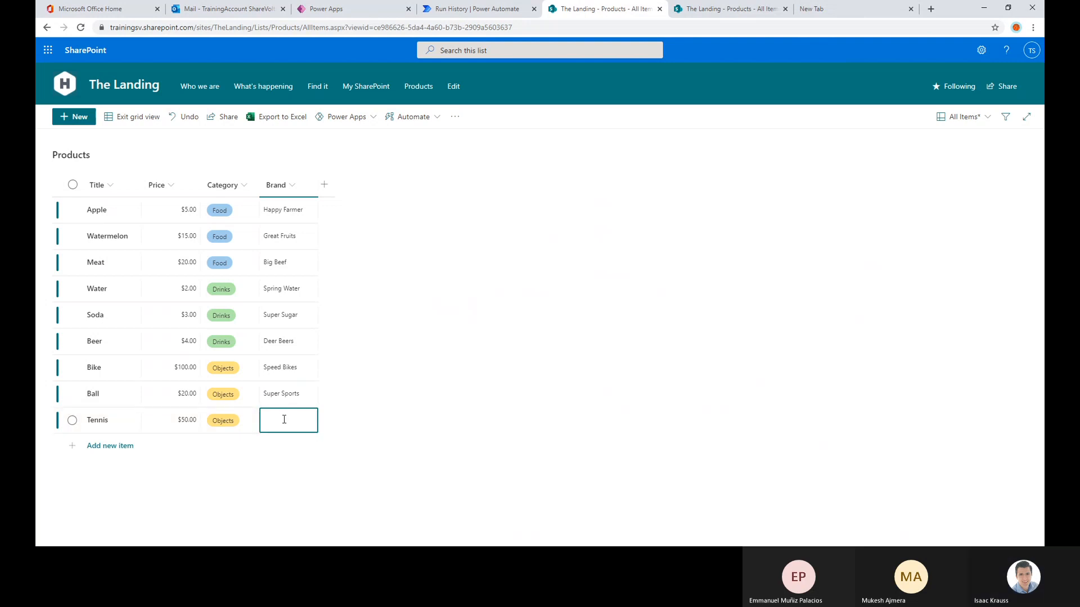
type("Tr")
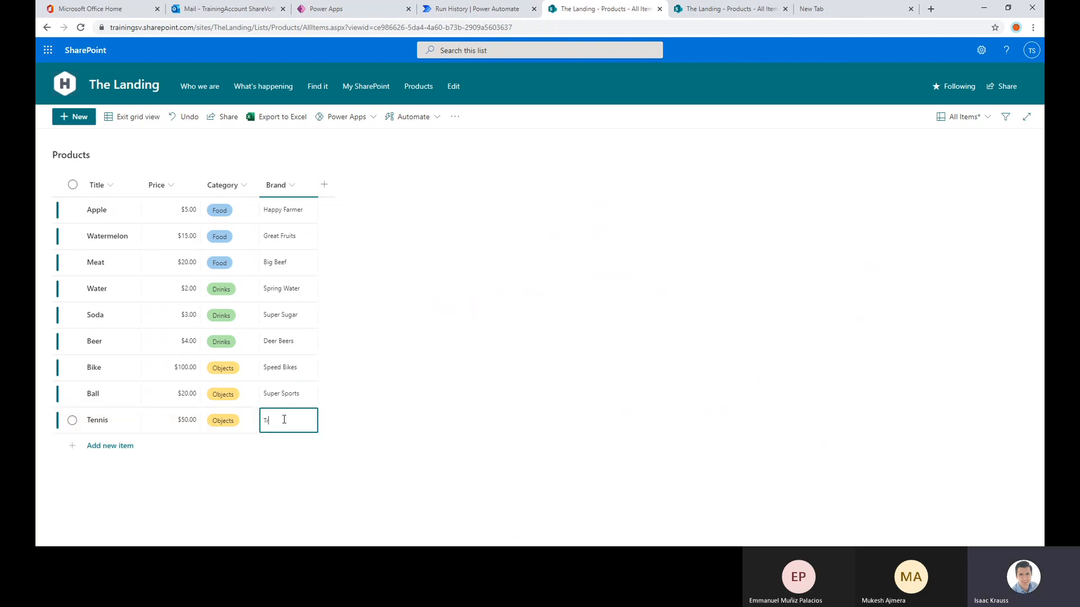
type("aining Shoes")
left_click(518, 460)
Add a second Apple item with price 4.5, category Food and brand "Nos so happy farmer"
left_click(108, 446)
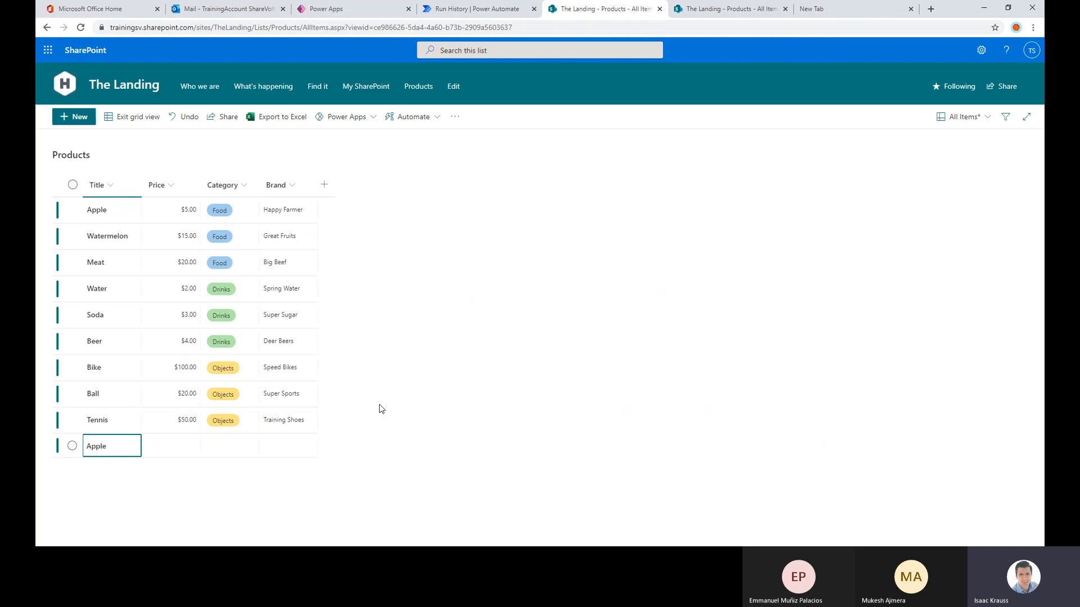
type("Apple")
left_click(178, 450)
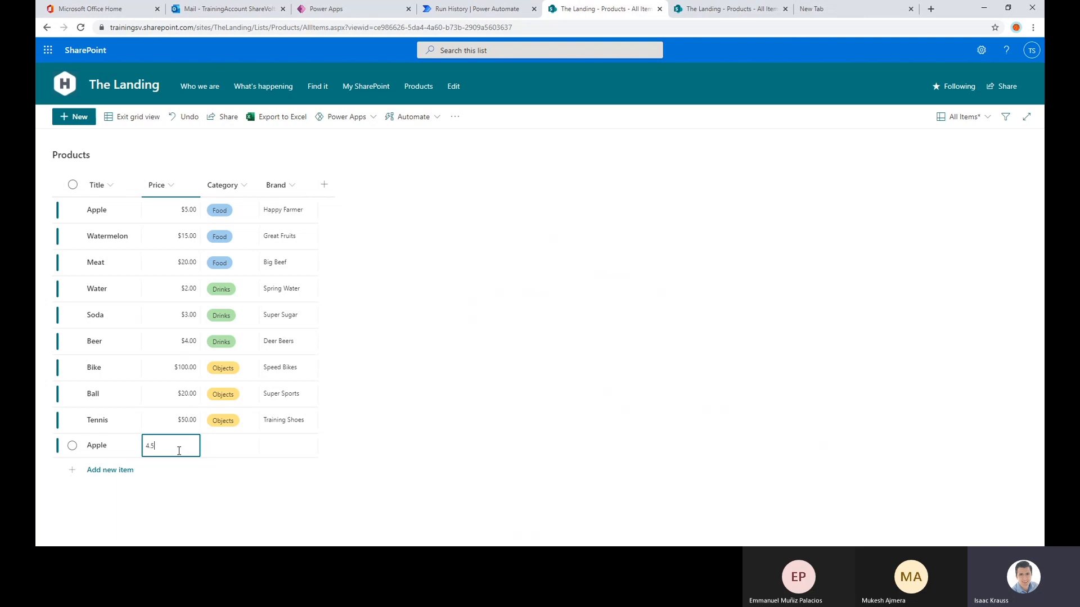
left_click(211, 446)
left_click(212, 445)
left_click(227, 471)
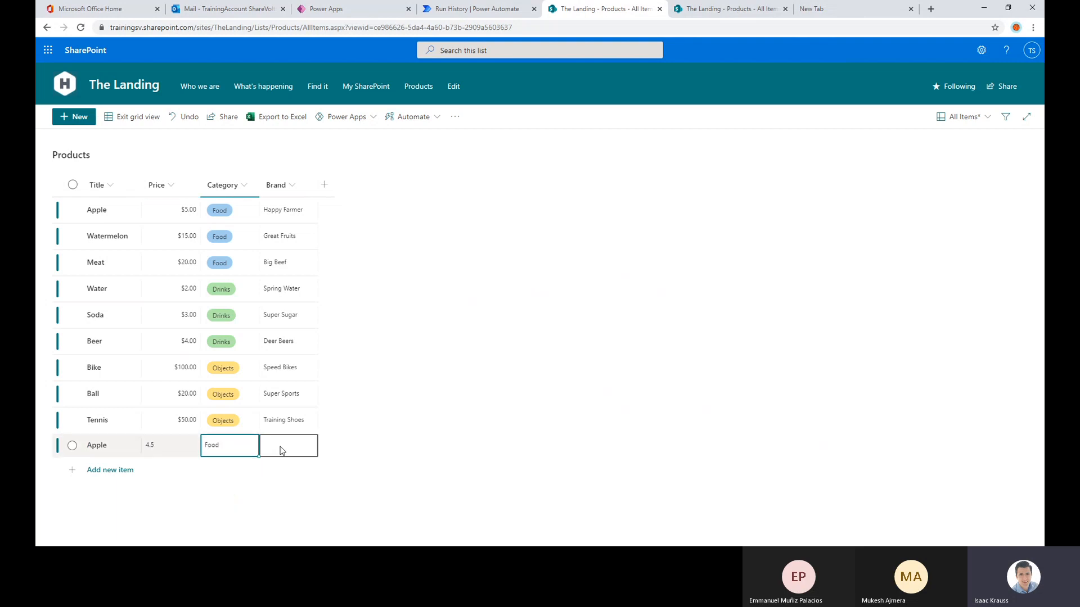
left_click(282, 451)
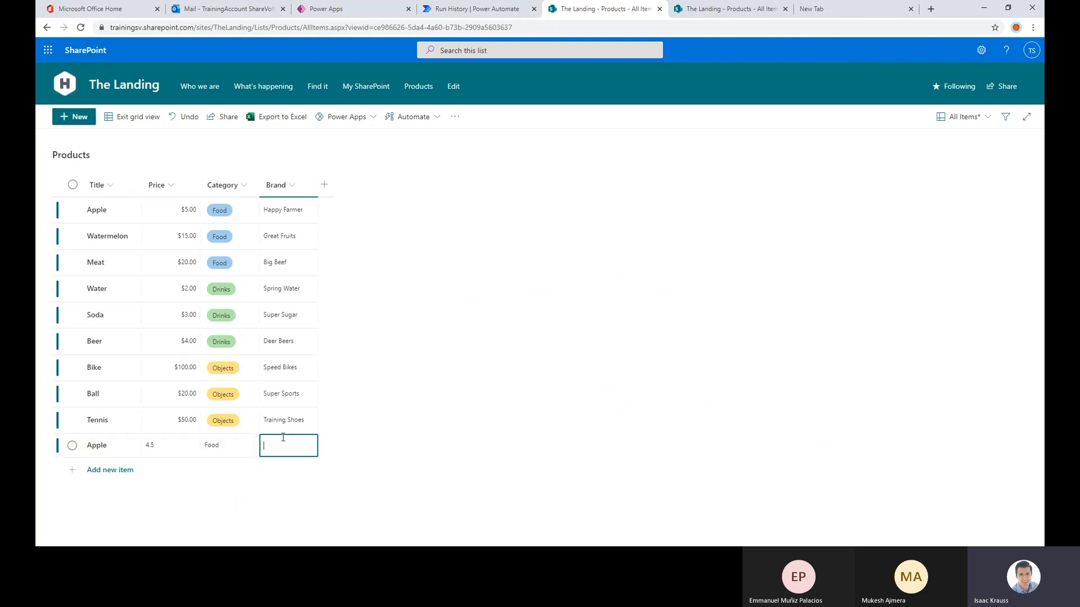
type("Nos so happy farmer")
key("Return")
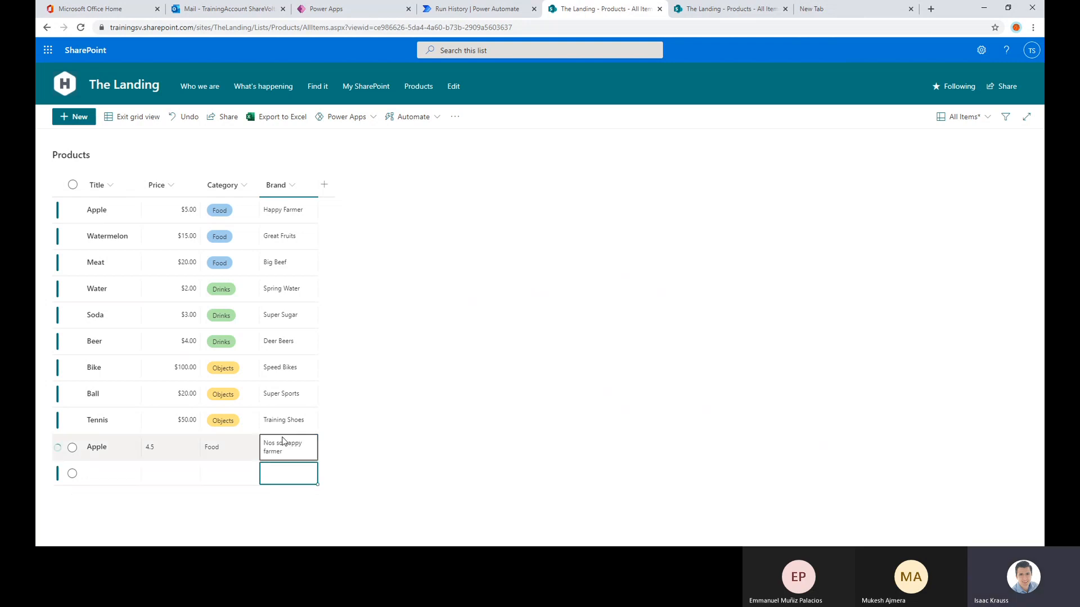
Add a second Meat item with price 25, category Food and brand VIP Meat
left_click(133, 480)
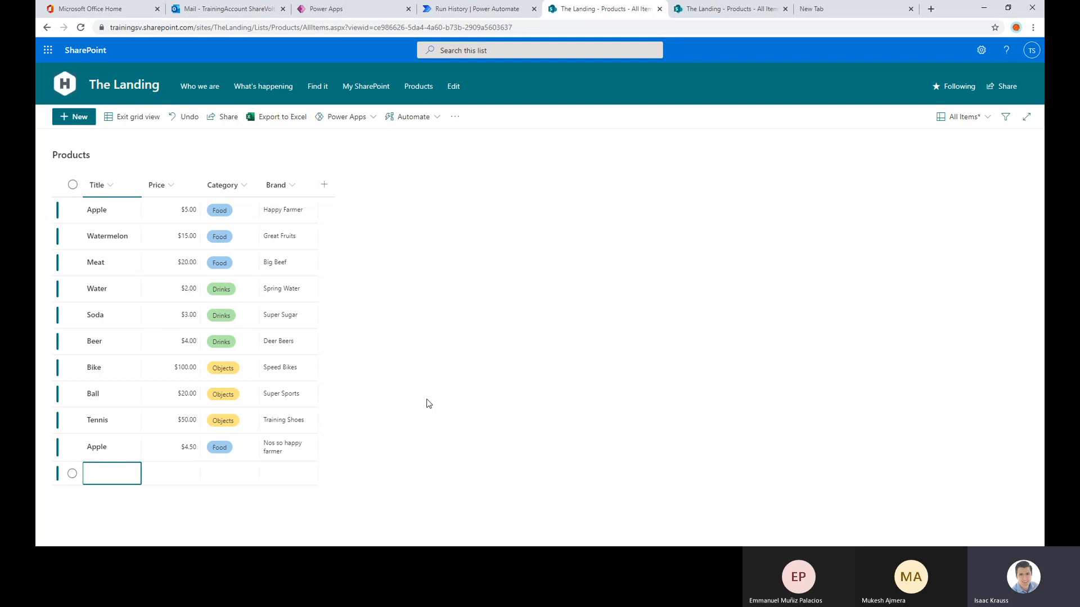
type("MEat")
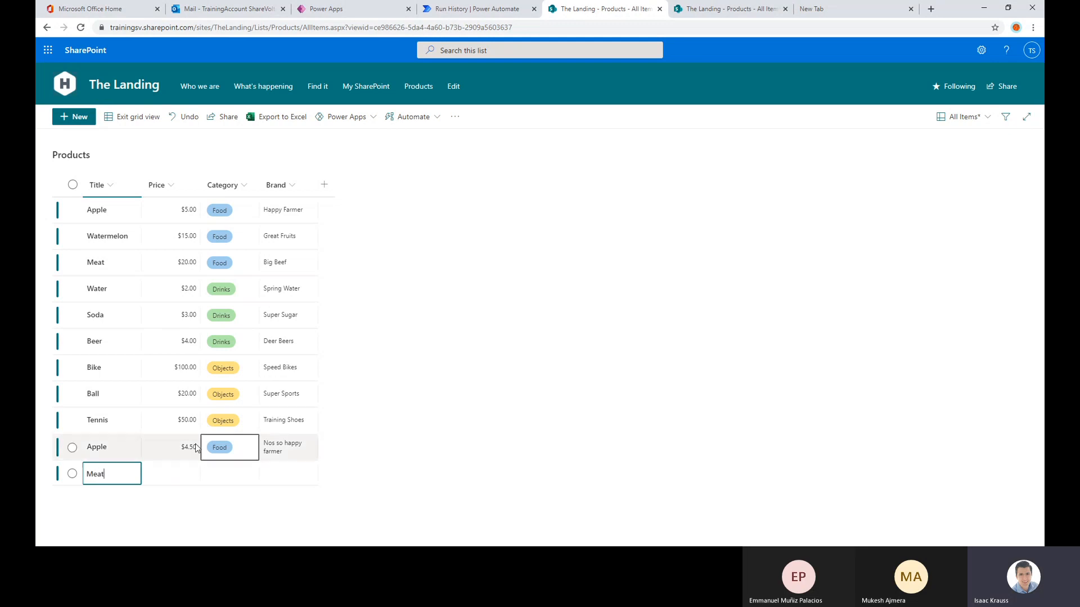
left_click(174, 471)
left_click(182, 472)
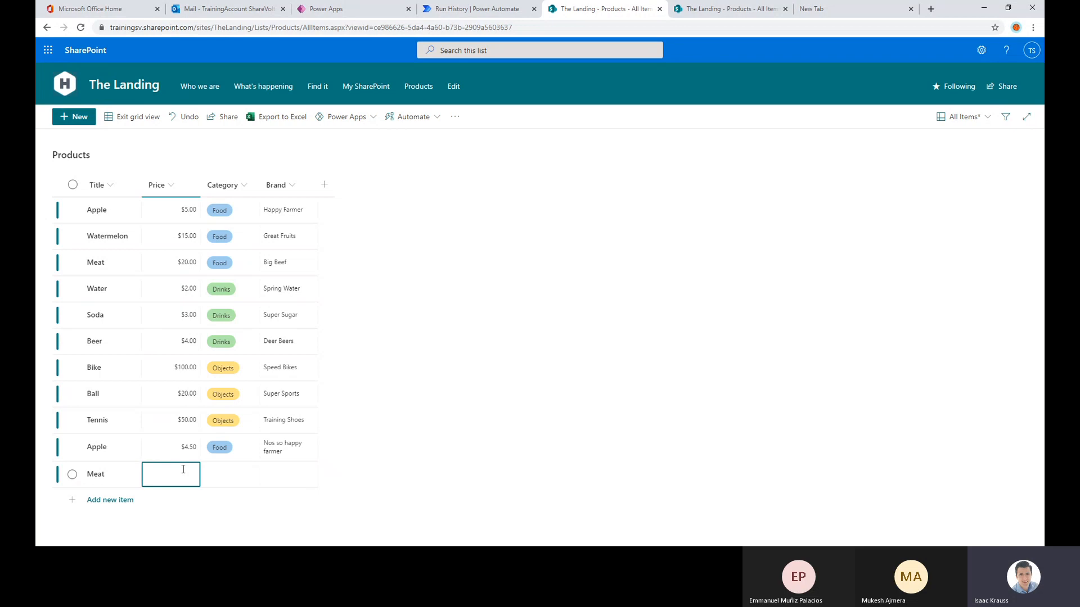
type("25")
left_click(219, 477)
left_click(231, 474)
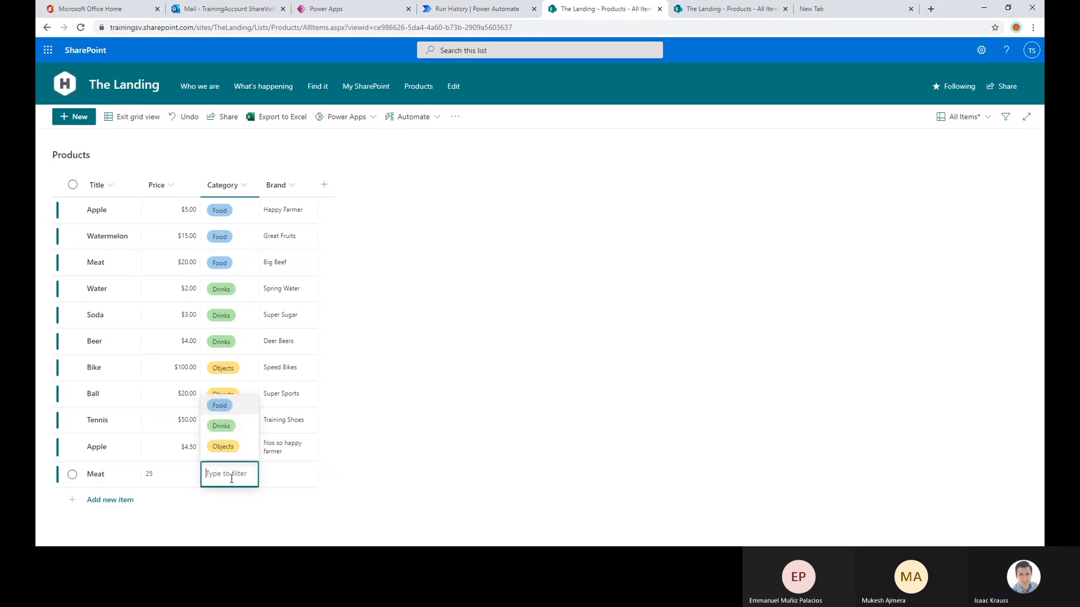
left_click(237, 406)
left_click(277, 482)
left_click(279, 481)
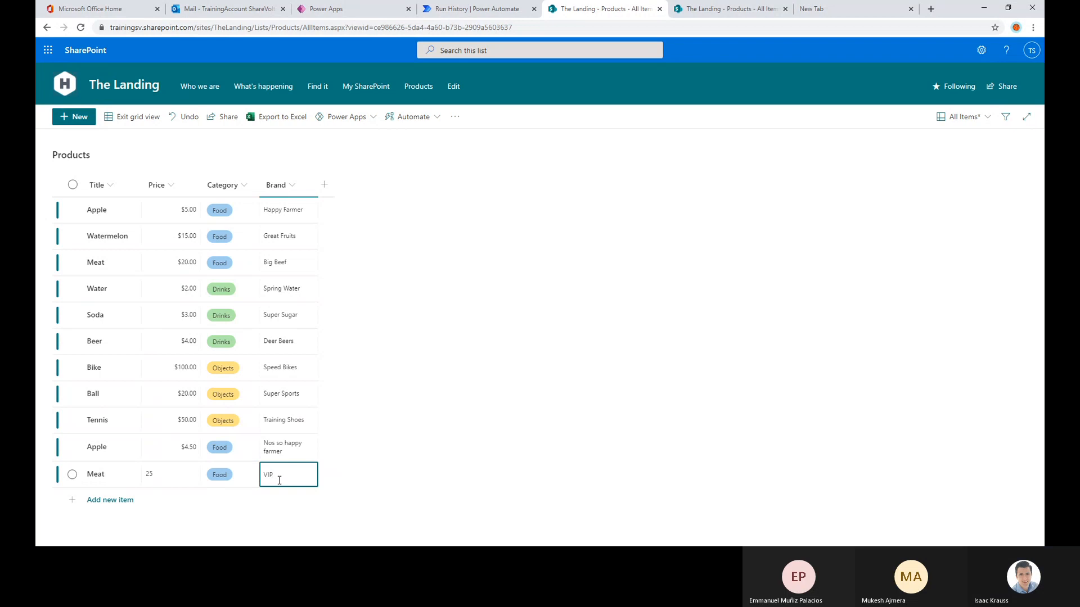
type("VIP Me")
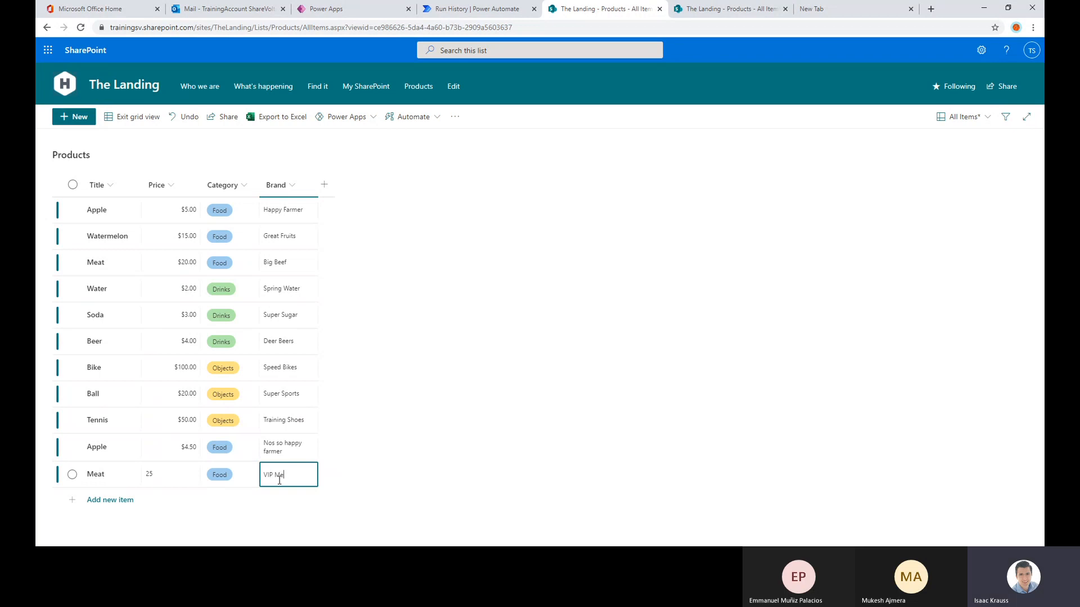
type("at")
key("Return")
Add a second Beer item with price 5, category Drinks and brand Healthy Drinks
left_click(123, 500)
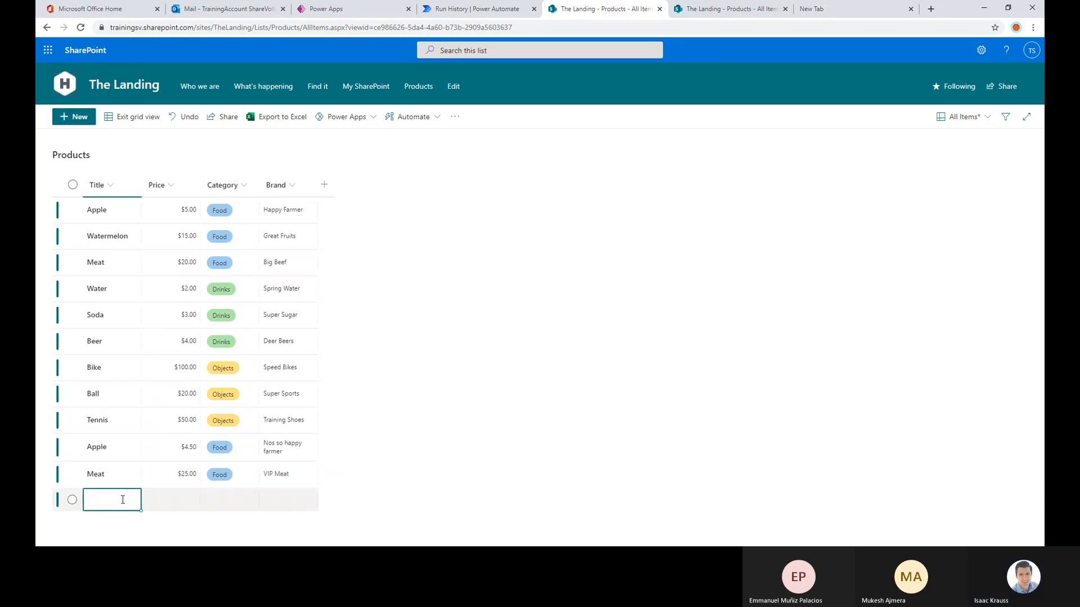
type("Beer")
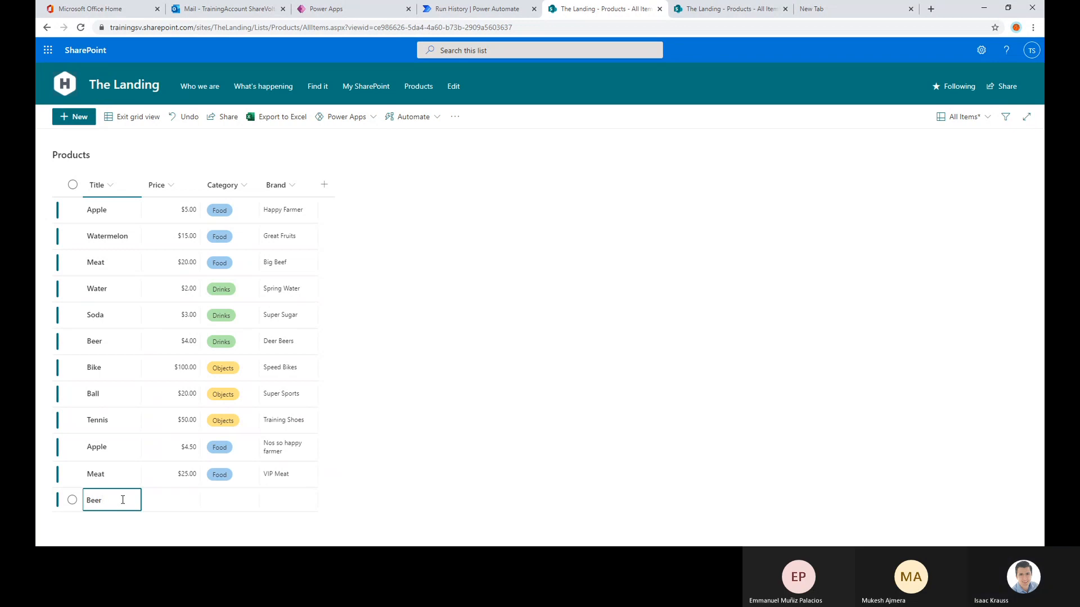
left_click(171, 499)
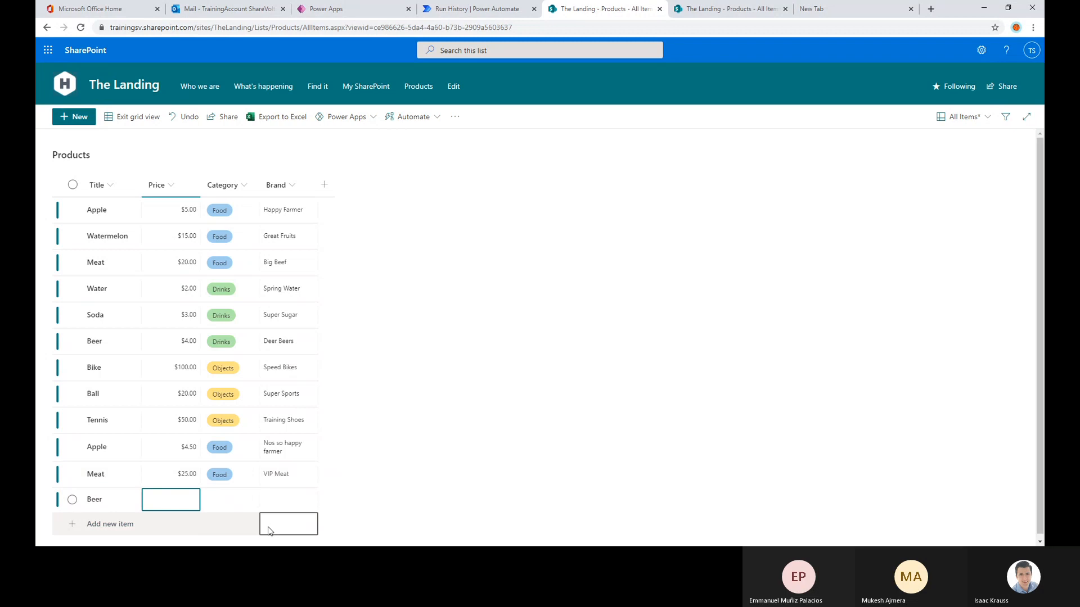
type("5")
left_click(225, 504)
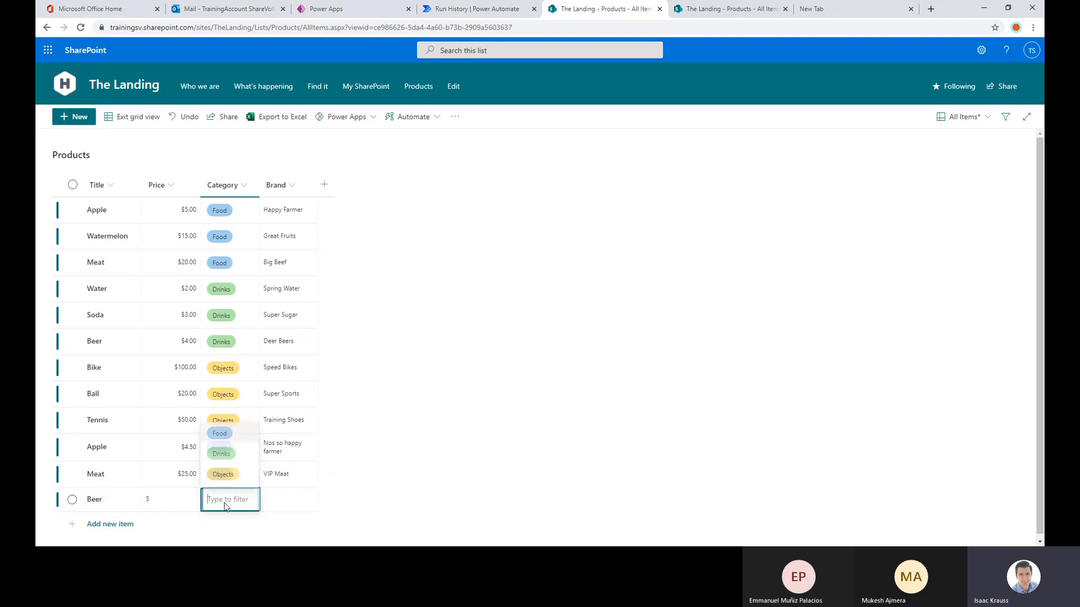
left_click(230, 459)
left_click(288, 499)
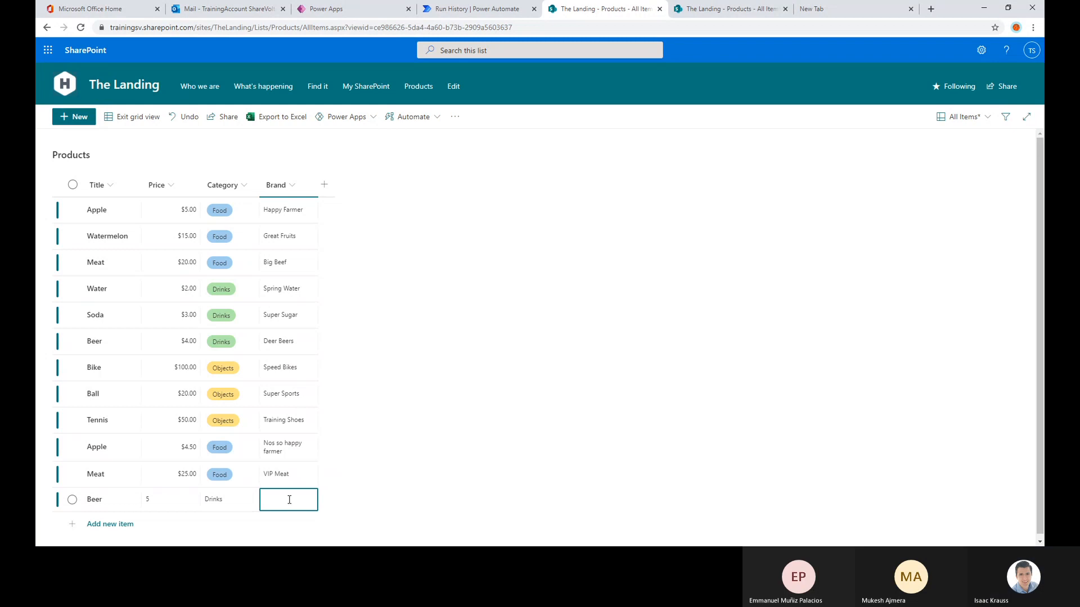
type("He")
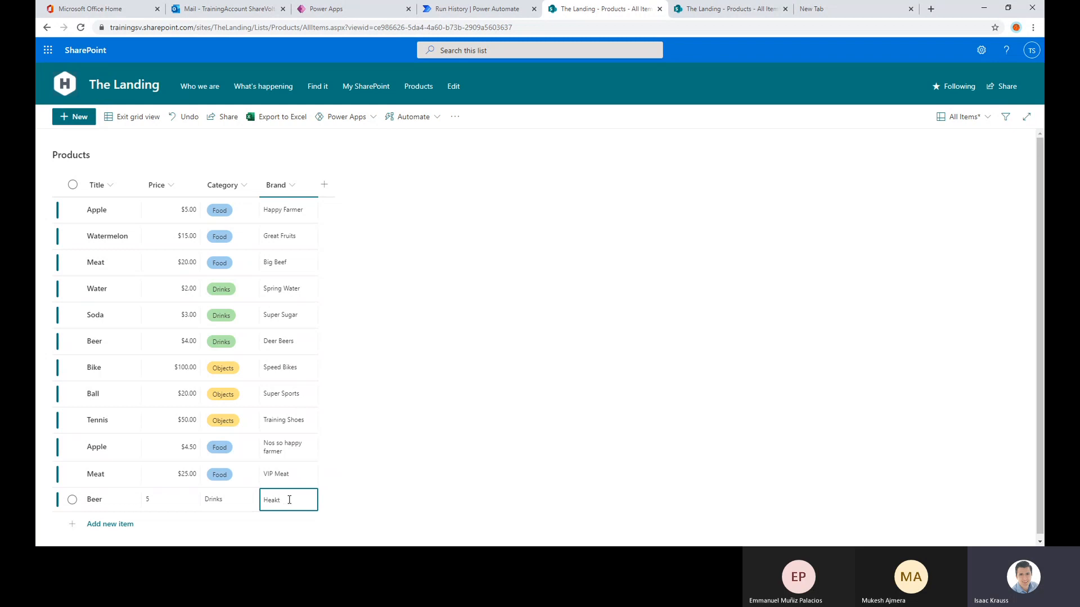
type("akt")
key("BackSpace")
key("BackSpace")
type("lth")
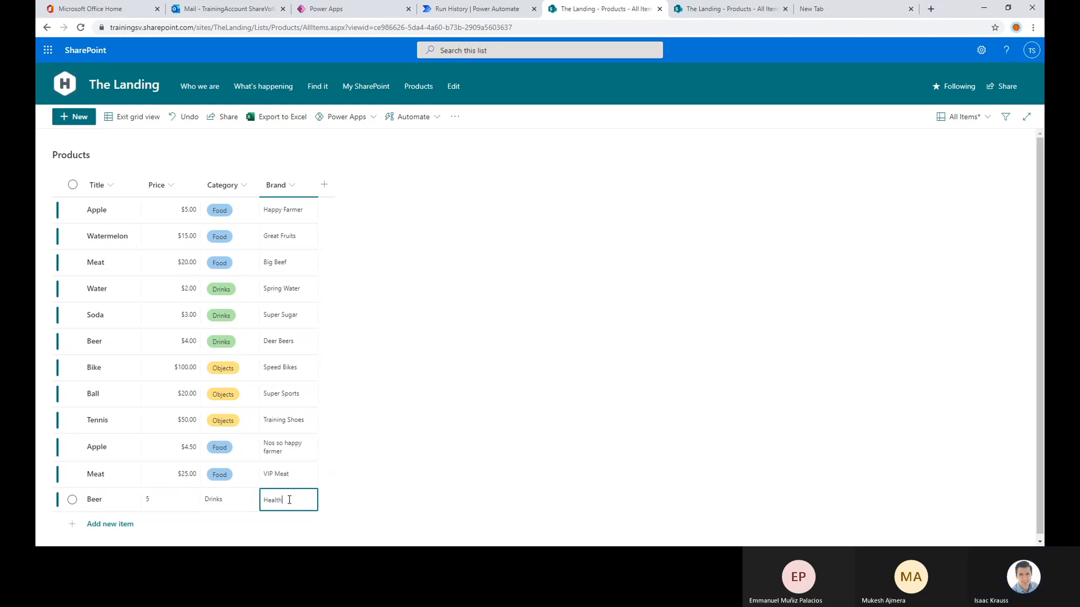
type("y Drinks")
key("Return")
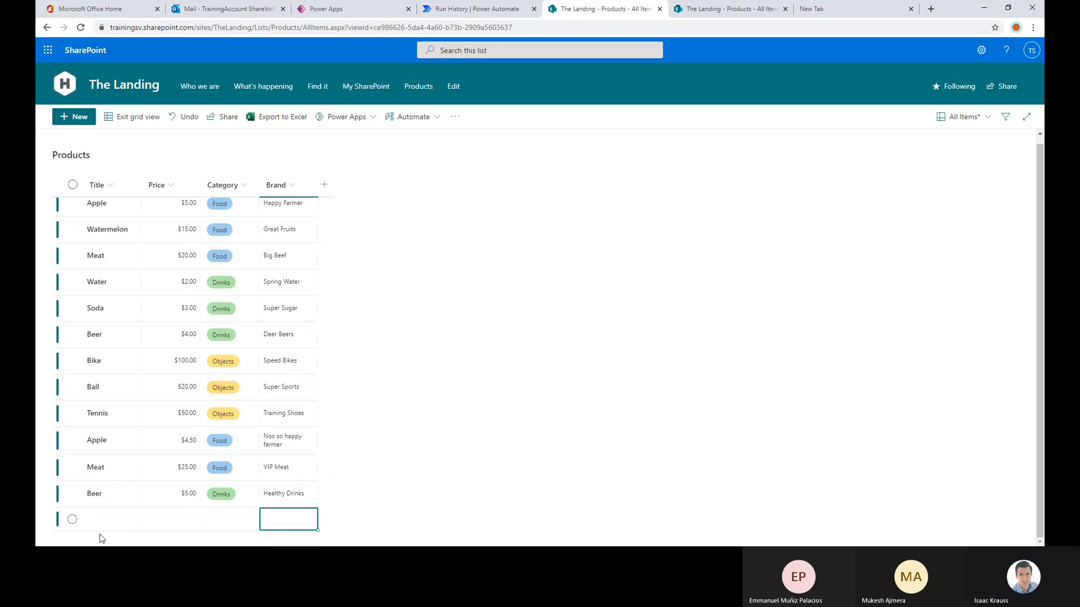
Add a third Beer item with price 6, category Drinks and brand International Beers, and leave grid editing
left_click(111, 518)
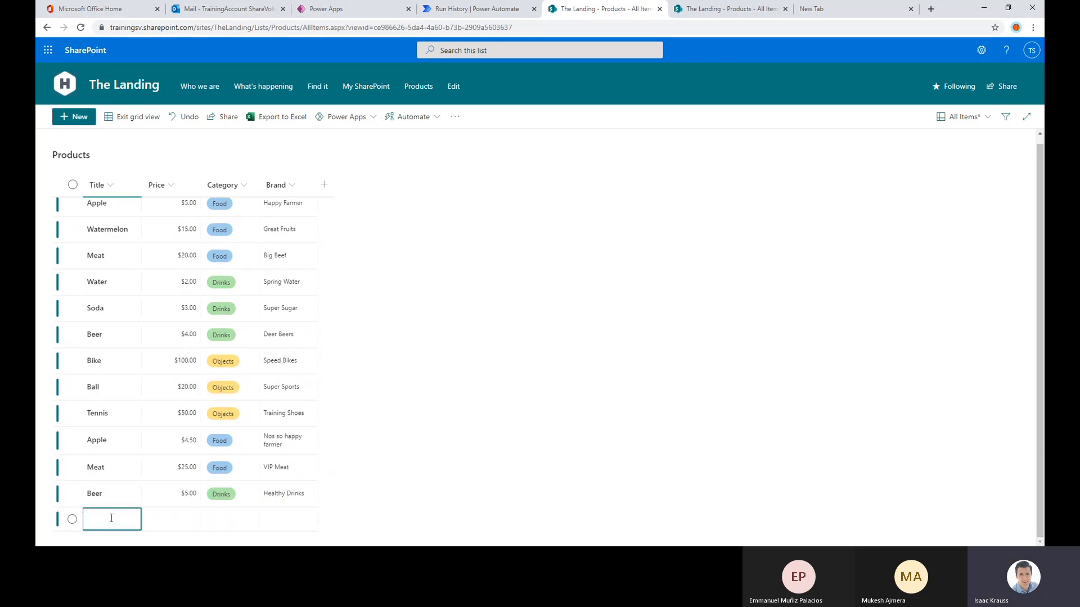
type("Beer")
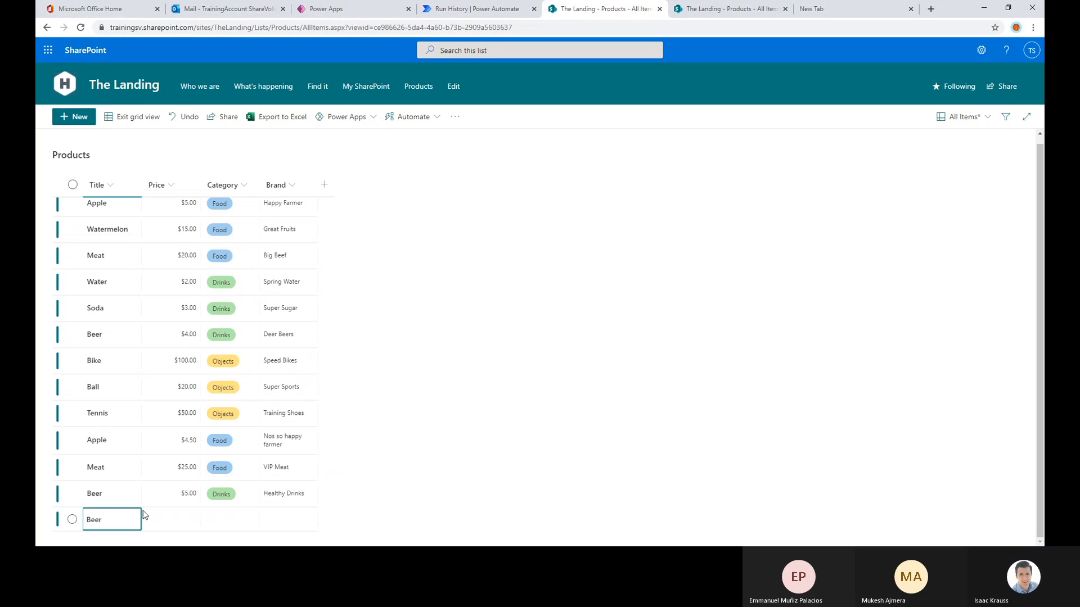
left_click(151, 514)
left_click(166, 513)
type("6")
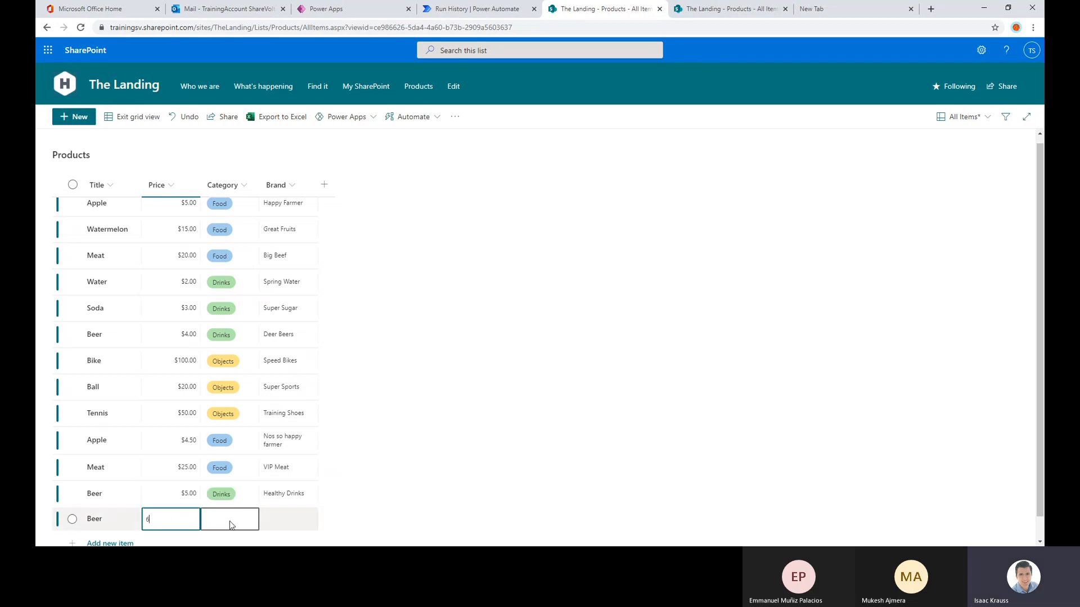
left_click(229, 518)
left_click(229, 478)
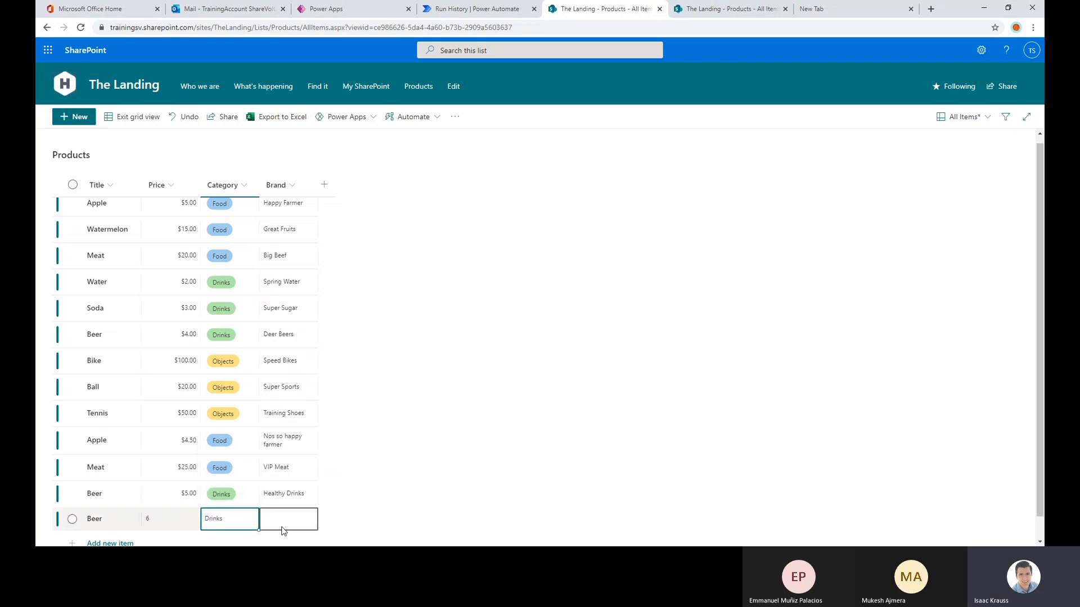
left_click(290, 523)
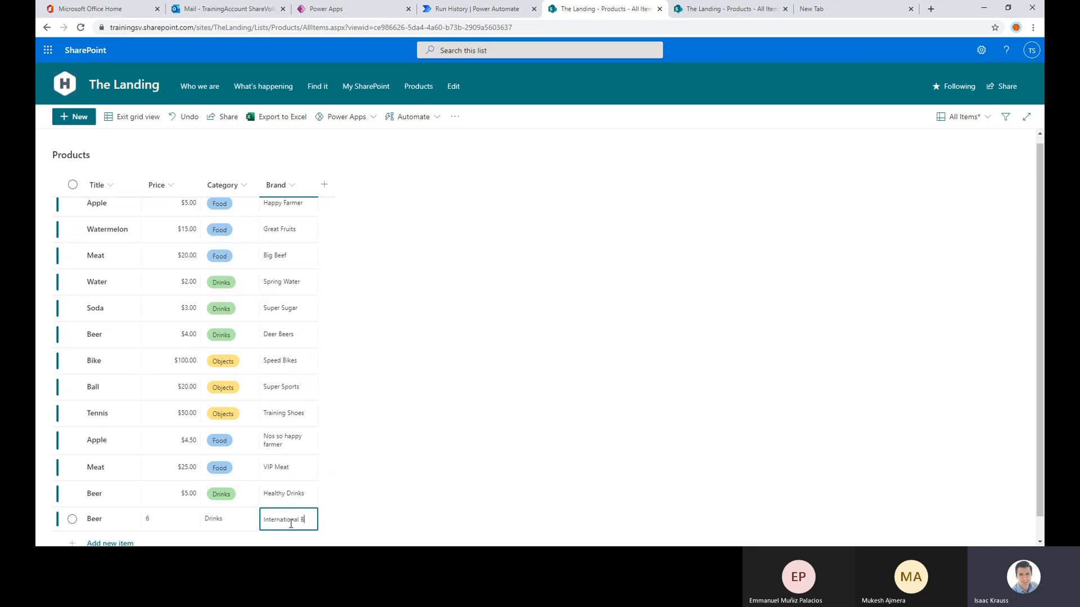
type("International Beers")
left_click(353, 424)
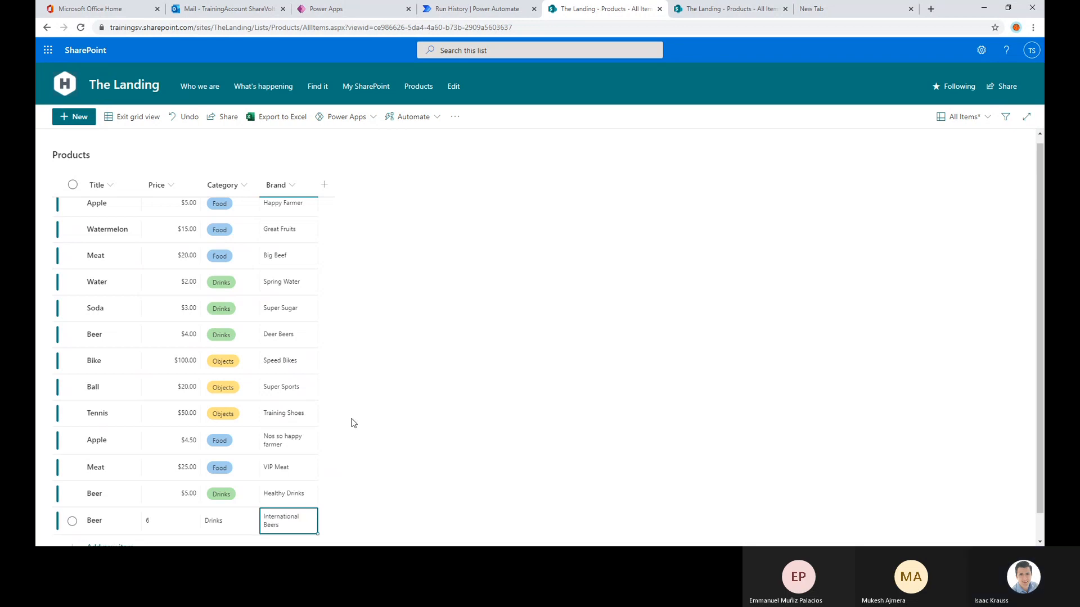
left_click(306, 416)
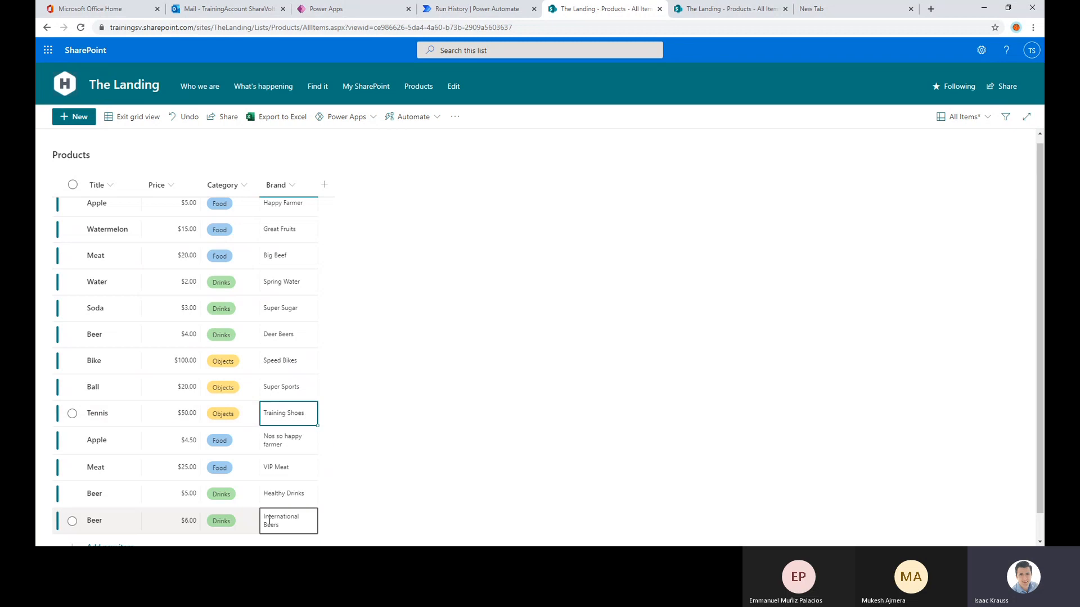
left_click(131, 117)
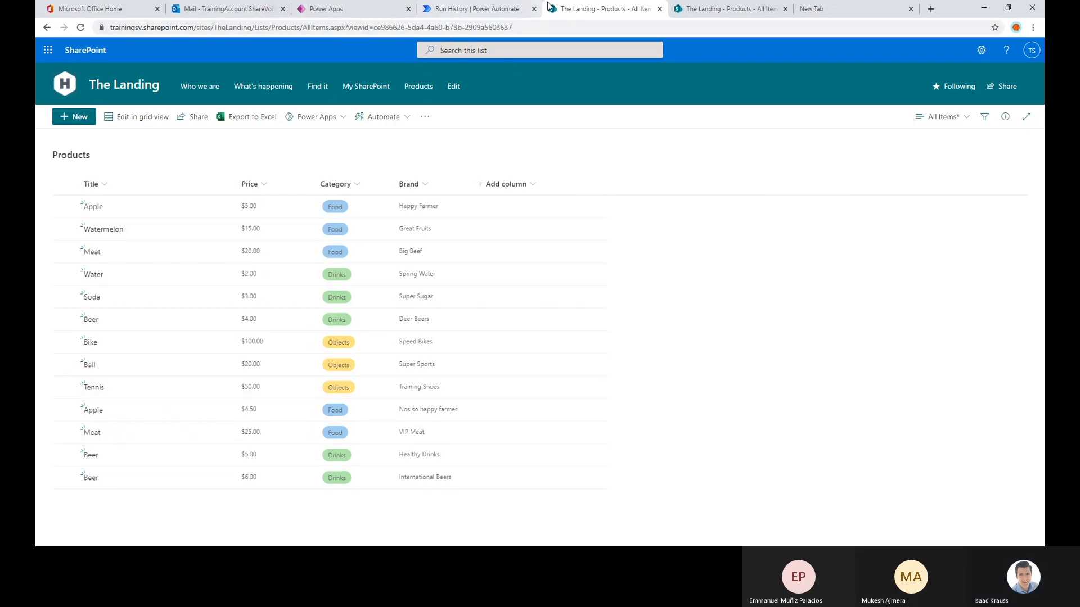
Switch to Power Automate and test the Test Email flow automatically with the most recently used trigger
left_click(475, 9)
left_click(1016, 73)
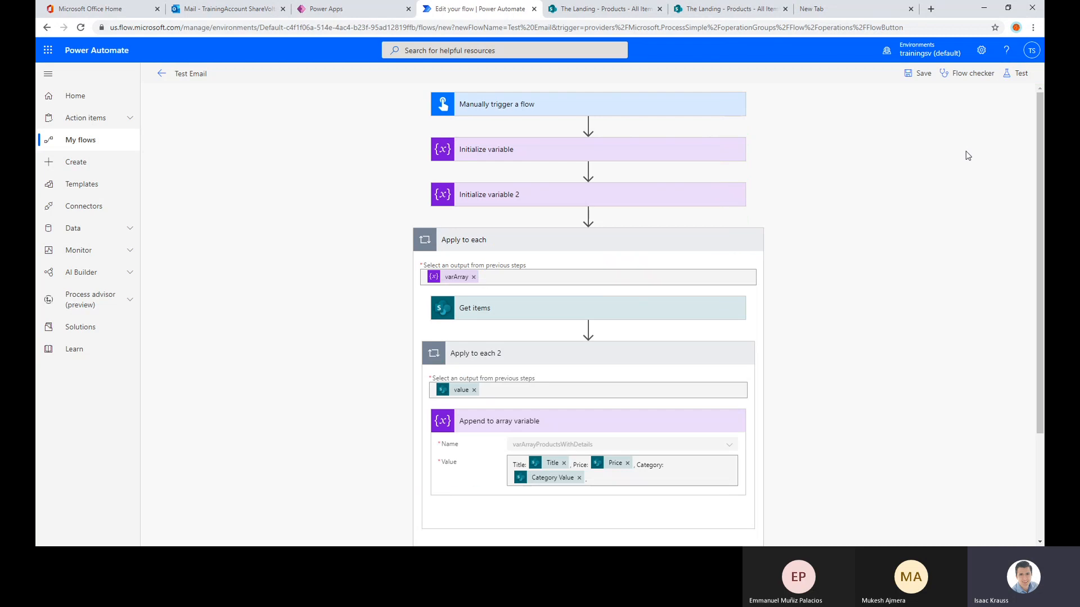
left_click(1016, 73)
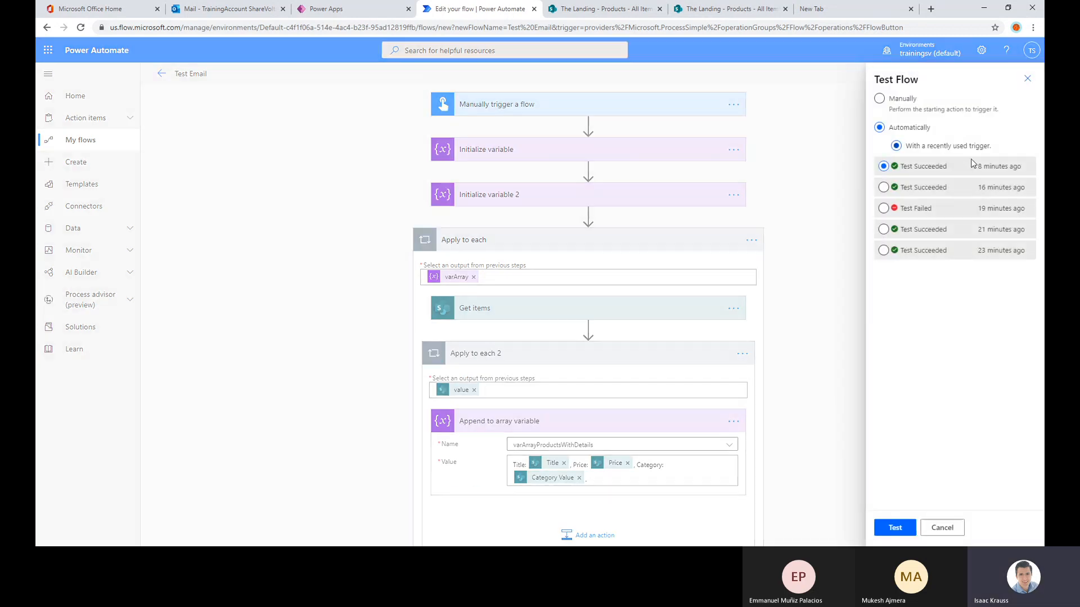
left_click(894, 527)
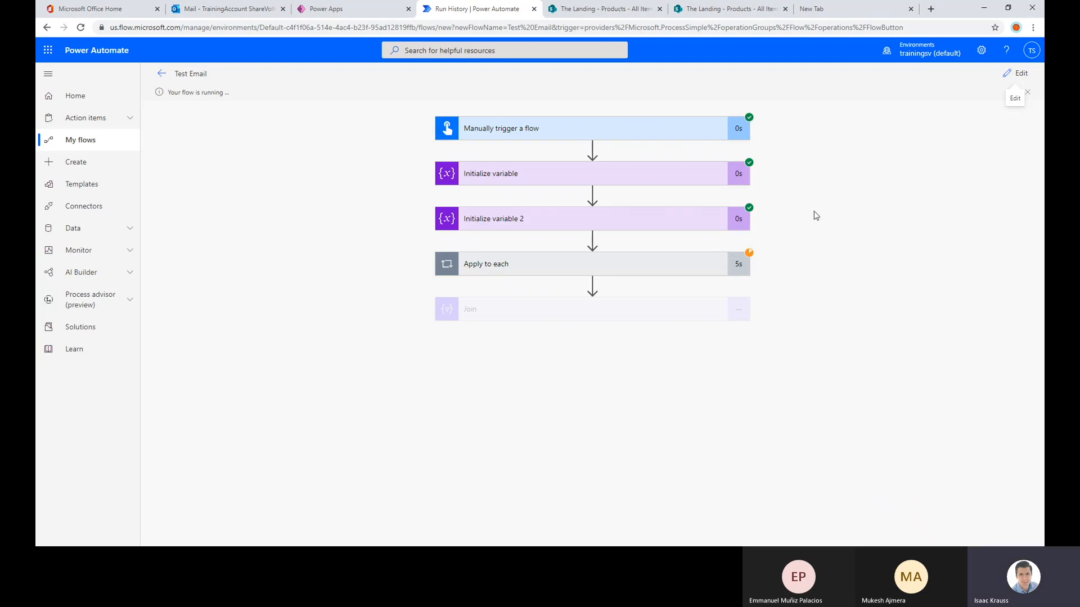
Examine the product names in the varArray value of the flow run's first Initialize variable action
left_click(489, 175)
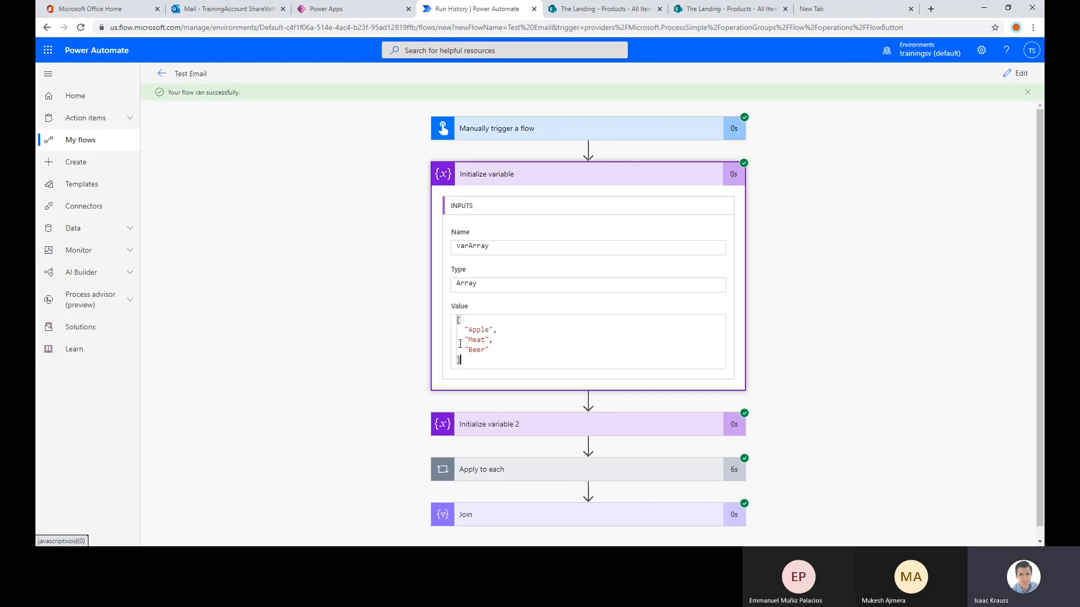
left_click_drag(468, 356, 458, 322)
left_click(538, 331)
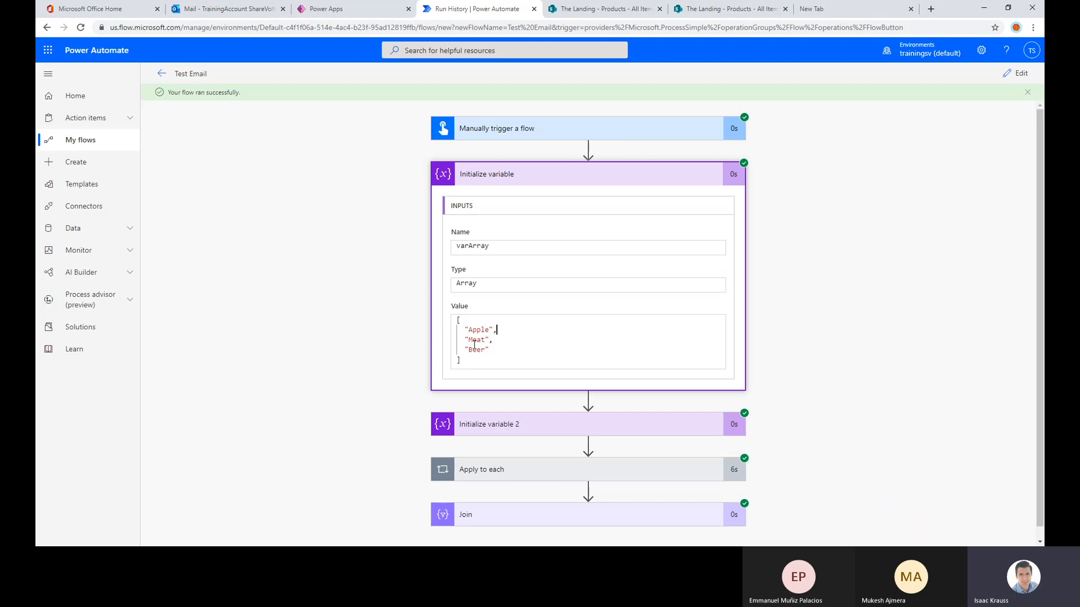
left_click(511, 174)
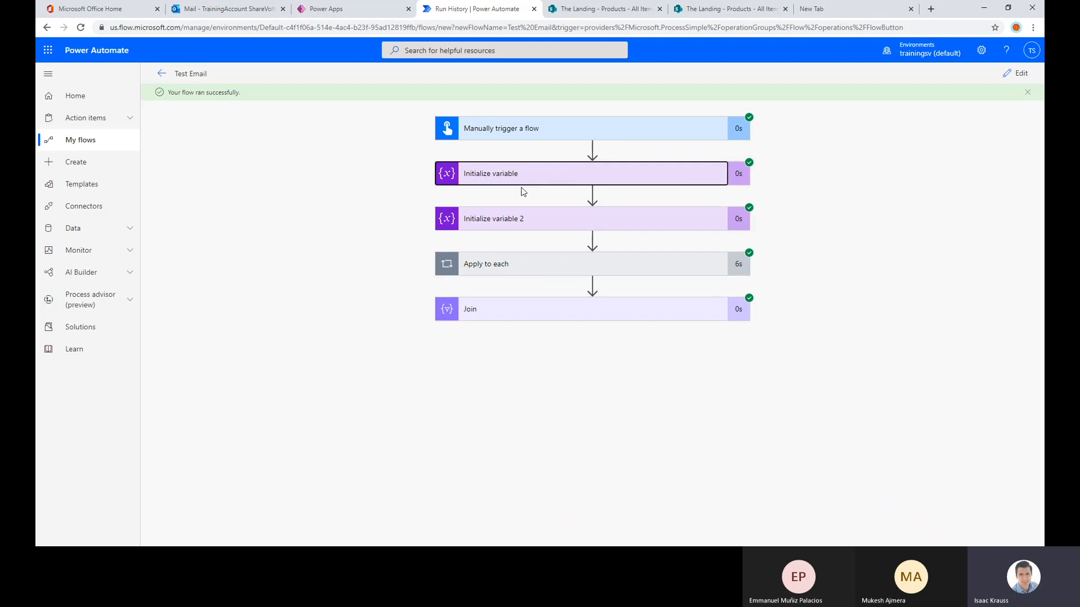
Examine the inputs of Get items in the first Apply to each iteration, including its filter query
left_click(512, 261)
left_click(512, 319)
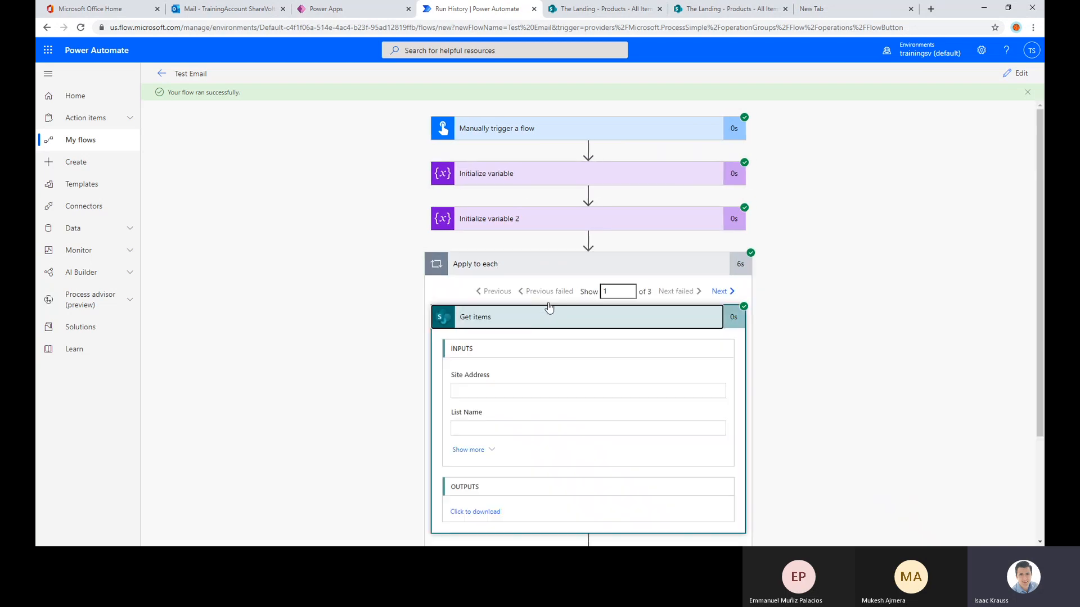
scroll(549, 307, "down", 2)
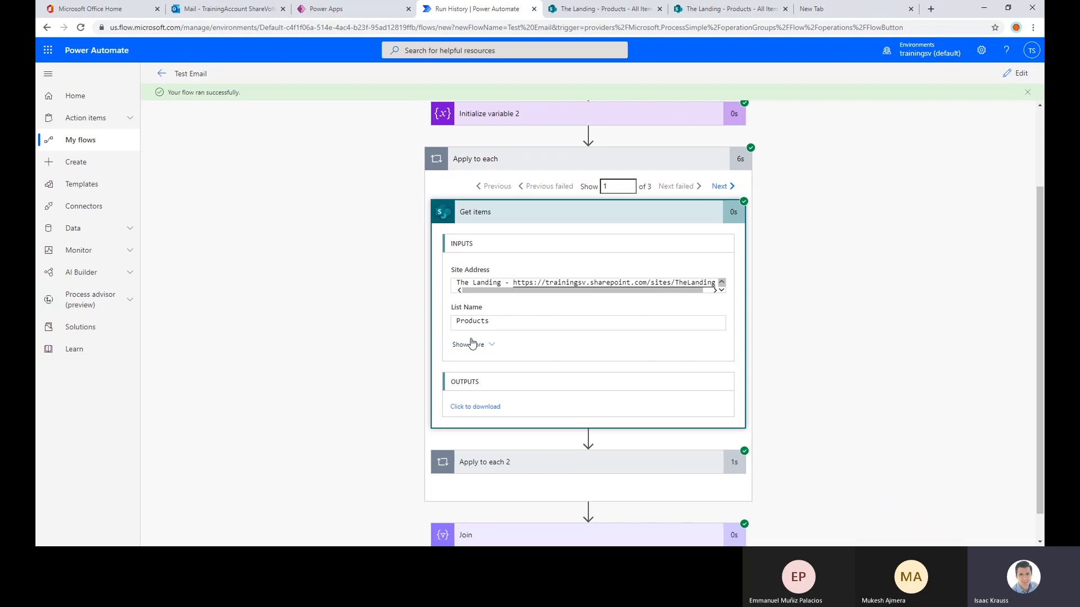
left_click(471, 344)
scroll(488, 304, "down", 1)
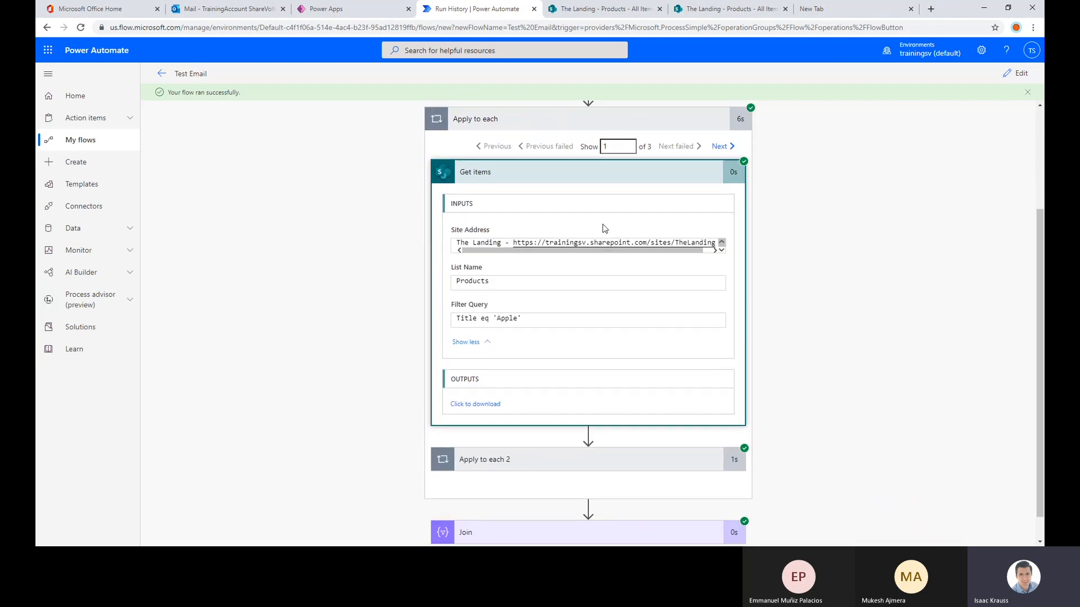
scroll(495, 383, "up", 1)
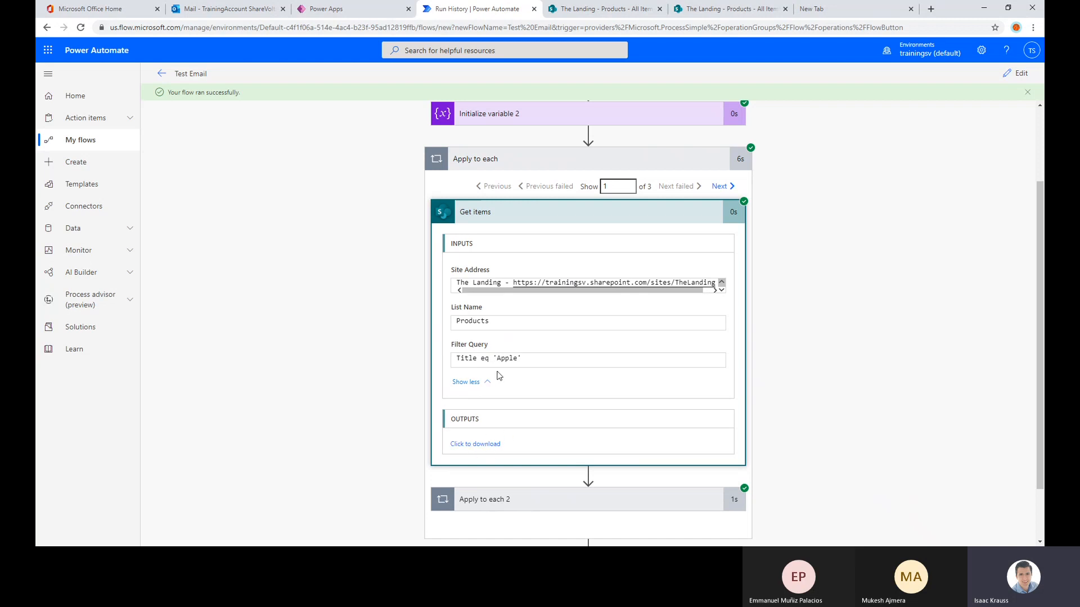
Open the raw output of Get items for the first iteration and search it for "Title"
left_click(482, 443)
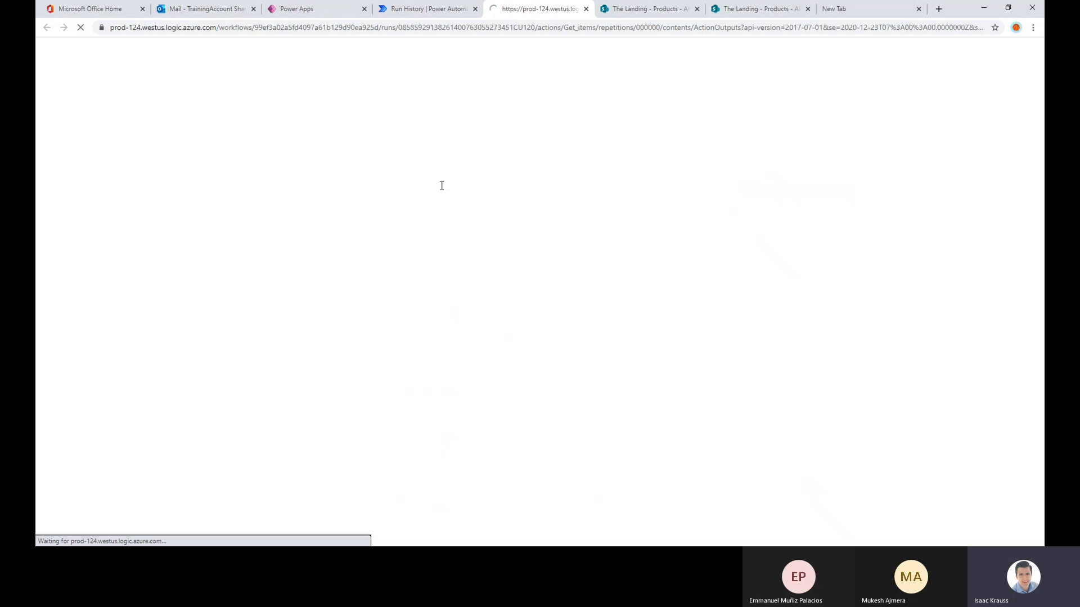
left_click_drag(140, 231, 39, 56)
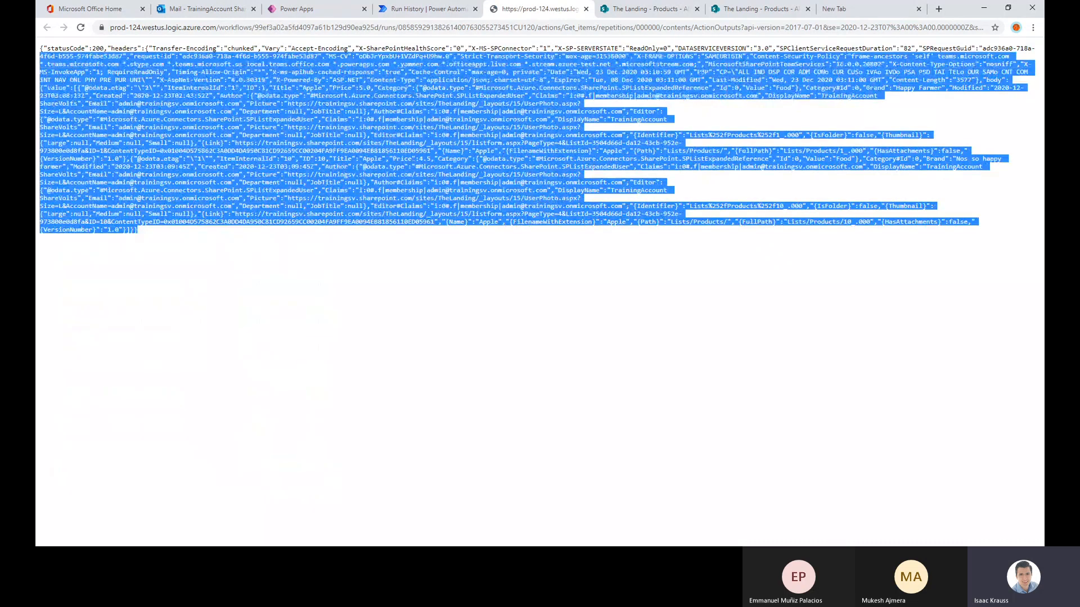
left_click(248, 224)
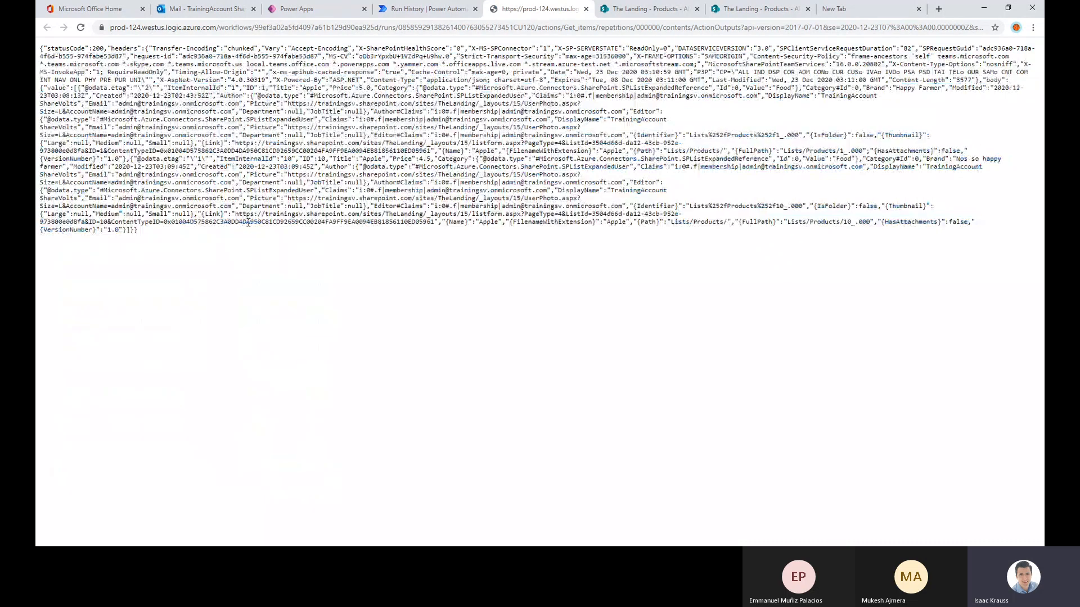
key("ctrl+f")
type("Title")
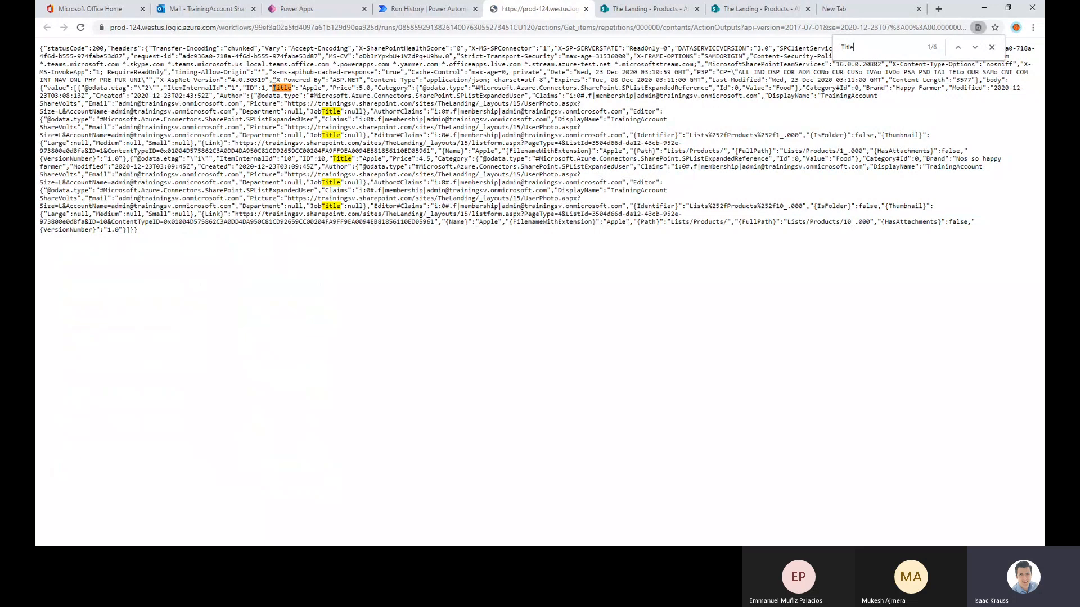
Go through the Title matches in the output and examine the title and price of each returned Apple item
left_click_drag(273, 86, 372, 90)
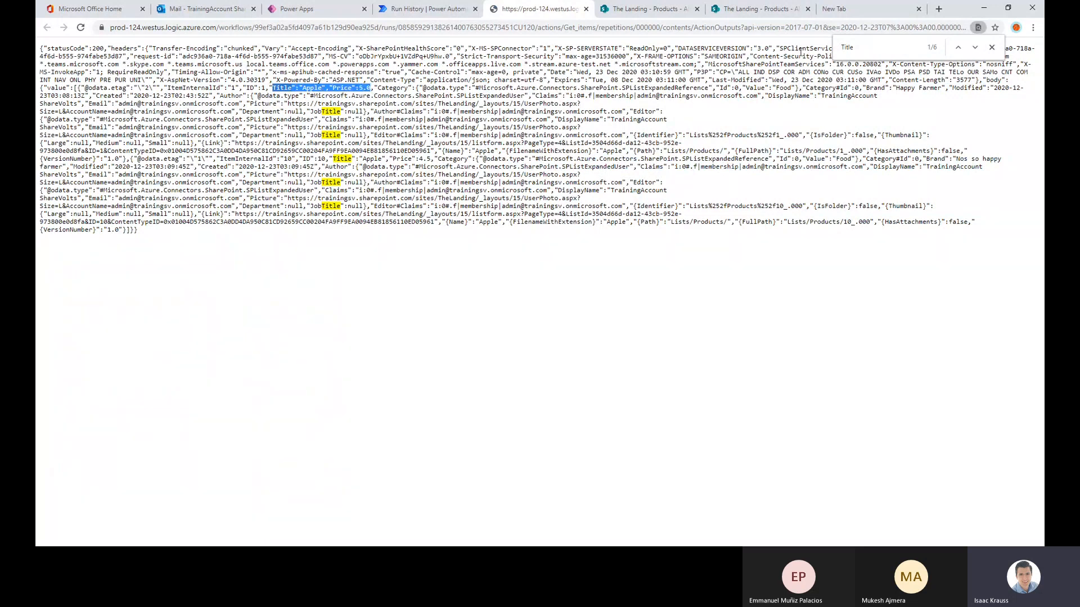
left_click(862, 47)
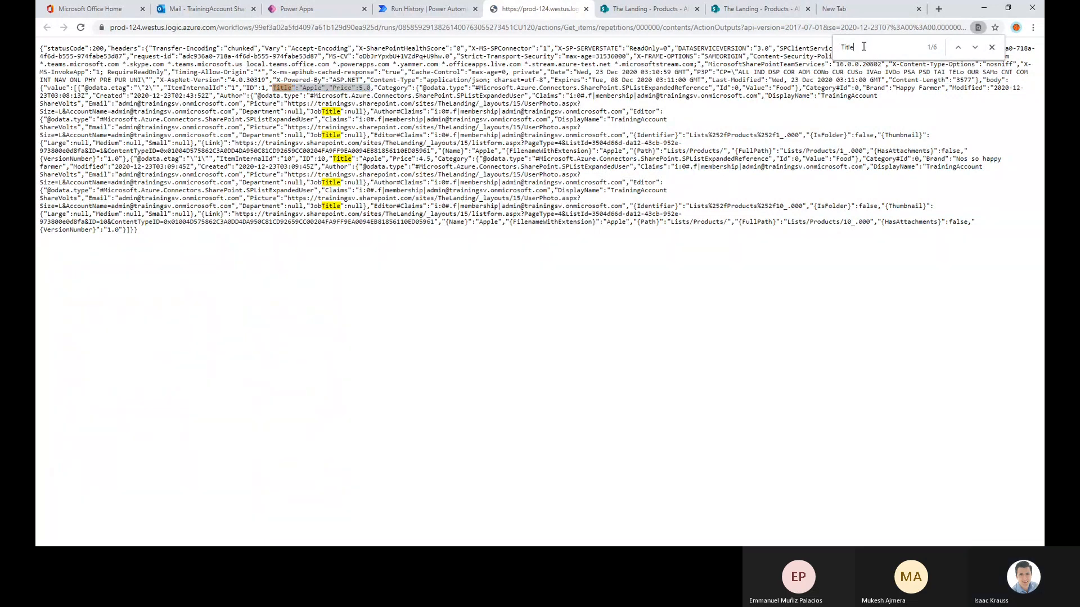
left_click(975, 49)
left_click(975, 49)
left_click(976, 49)
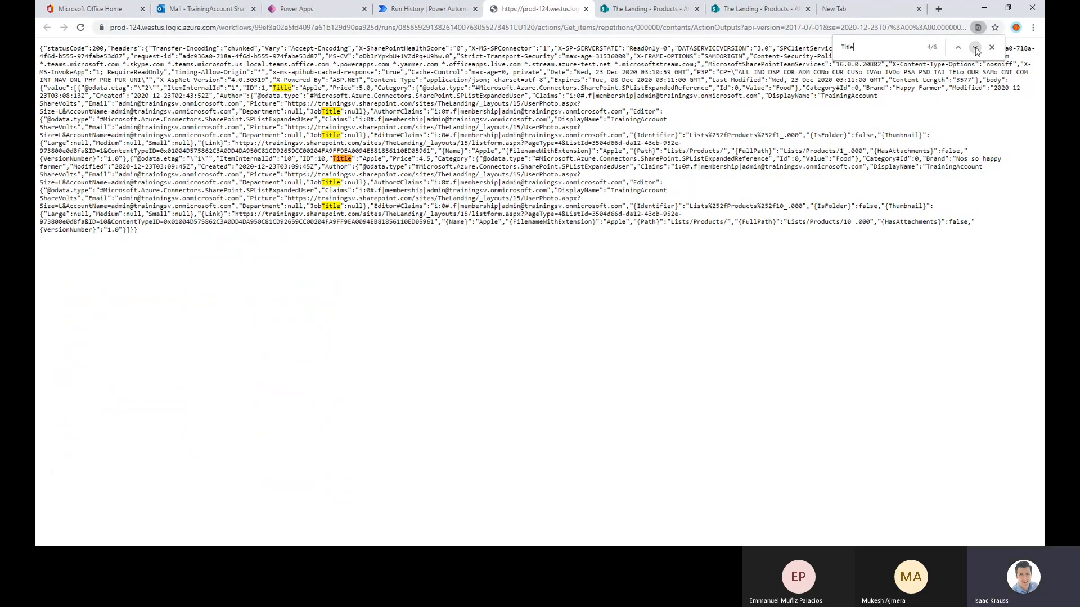
left_click_drag(334, 162, 437, 160)
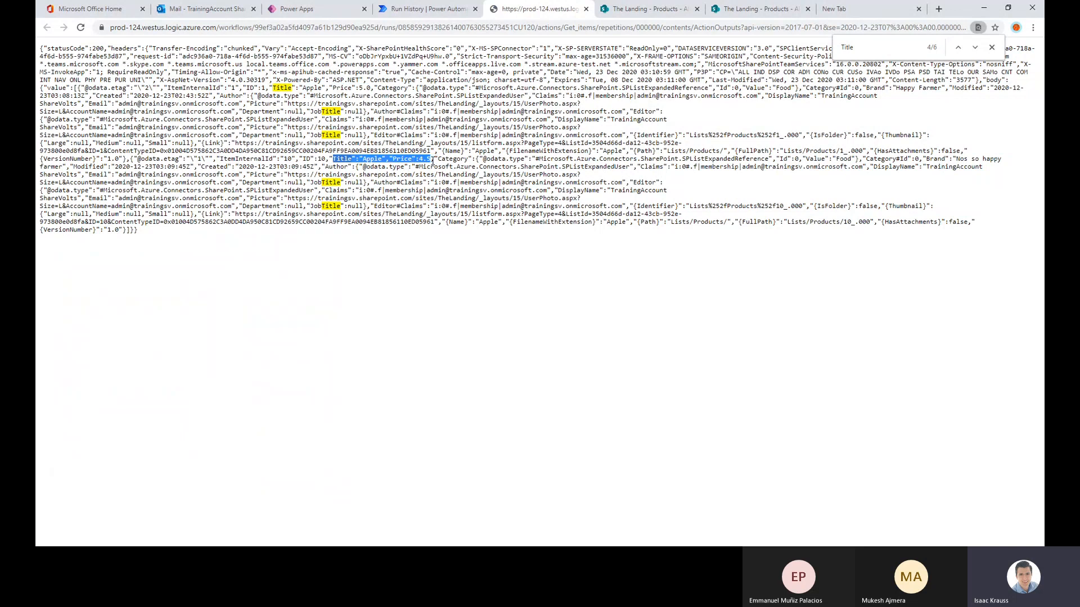
left_click(867, 55)
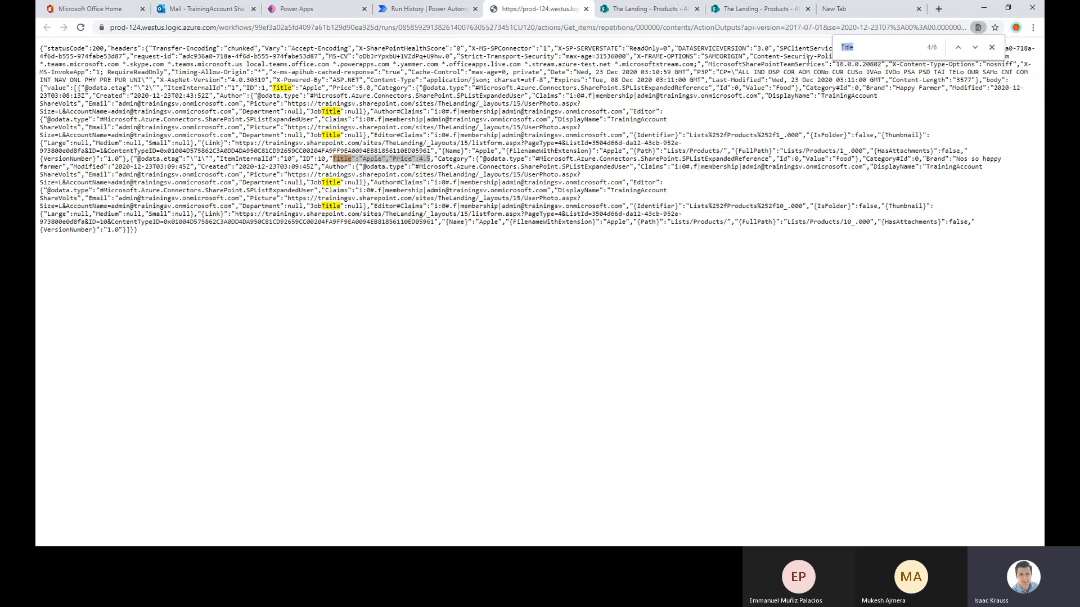
Search the raw Get items output for "Brand" and examine the brand value of each returned Apple item
type("Brand")
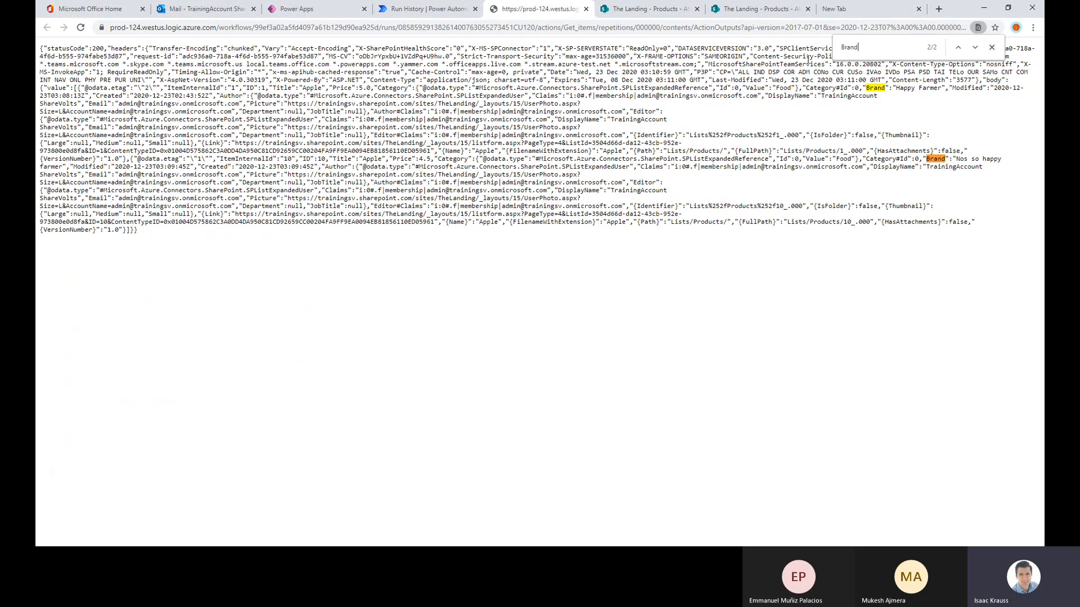
left_click(958, 47)
left_click_drag(866, 89, 942, 88)
left_click(974, 47)
left_click_drag(927, 159, 1001, 161)
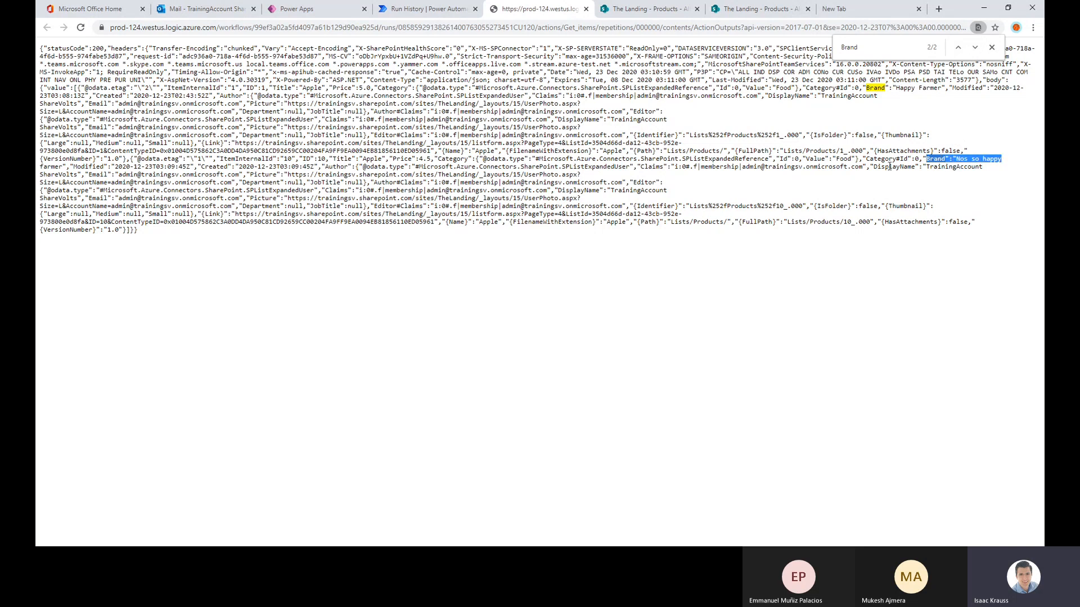
left_click(856, 178)
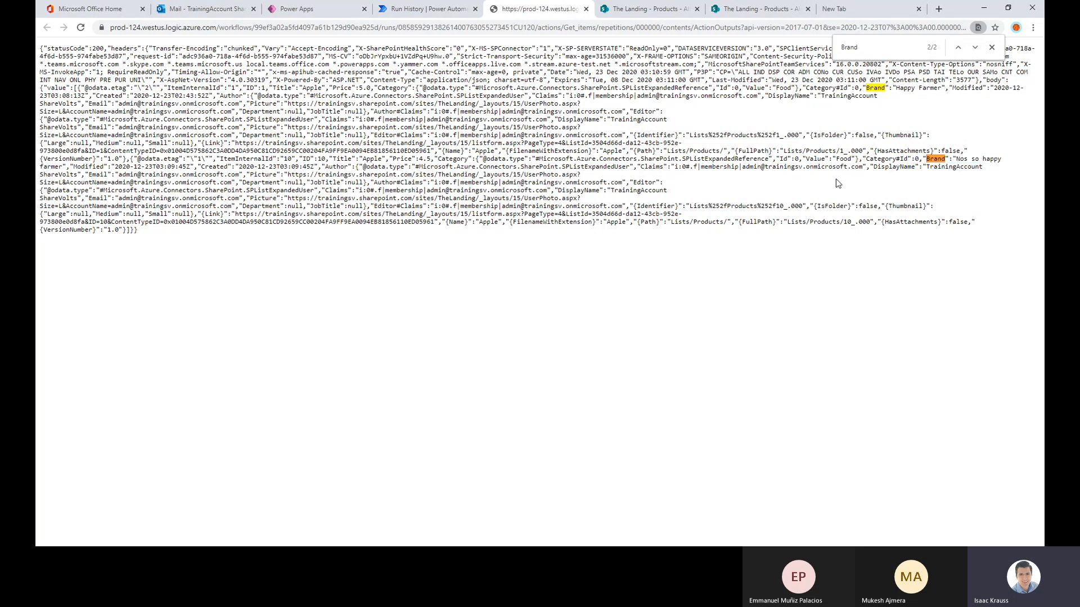
left_click(992, 47)
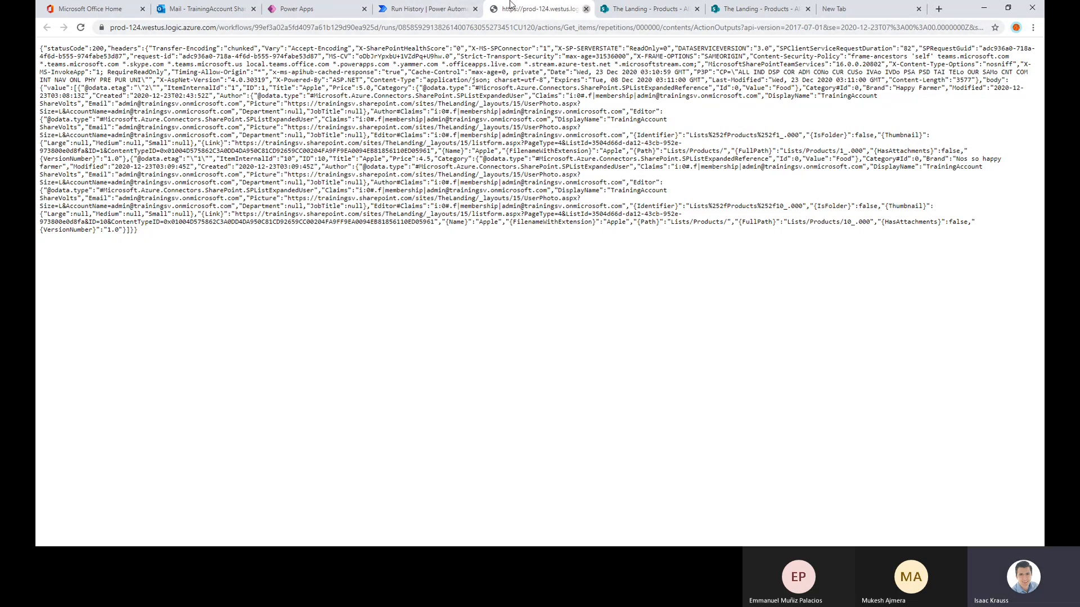
Return to the flow run and examine the Append to array variable value in each Apply to each 2 iteration for Apple
left_click(586, 9)
scroll(677, 245, "down", 1)
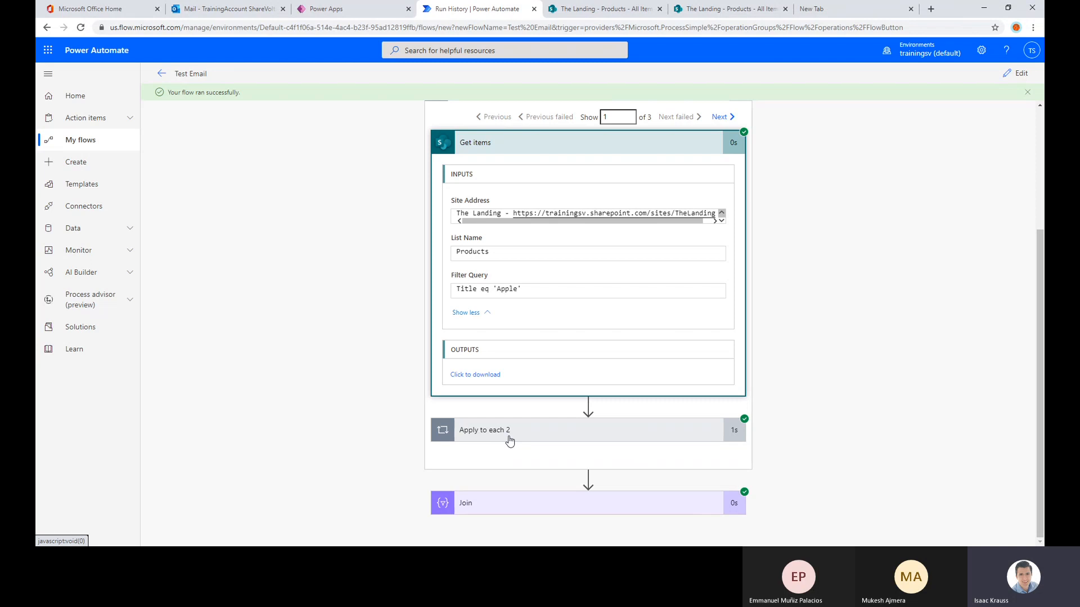
left_click(508, 437)
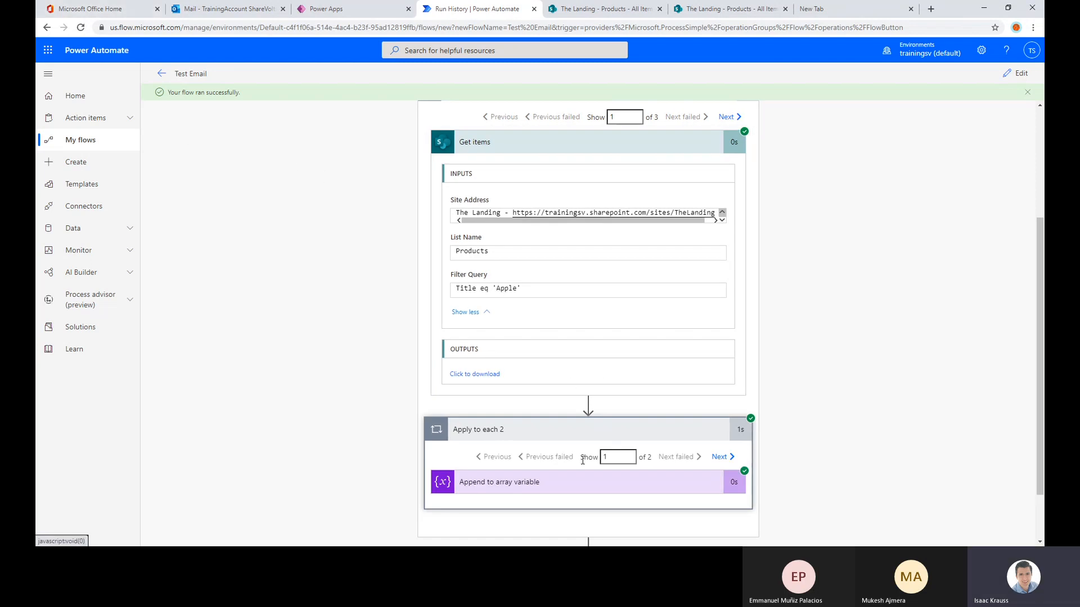
left_click(569, 487)
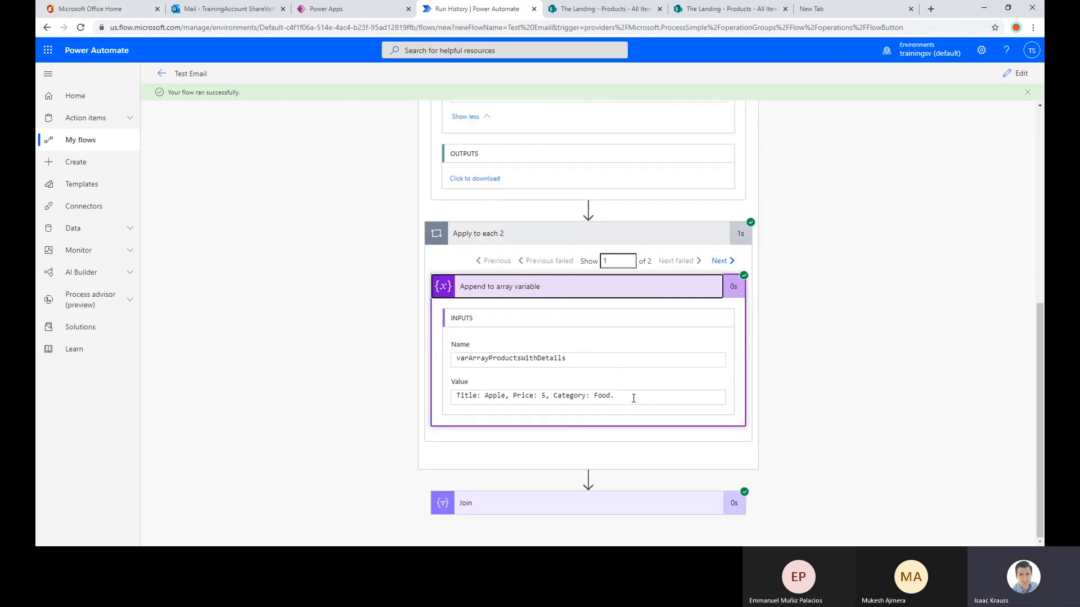
left_click_drag(634, 398, 449, 400)
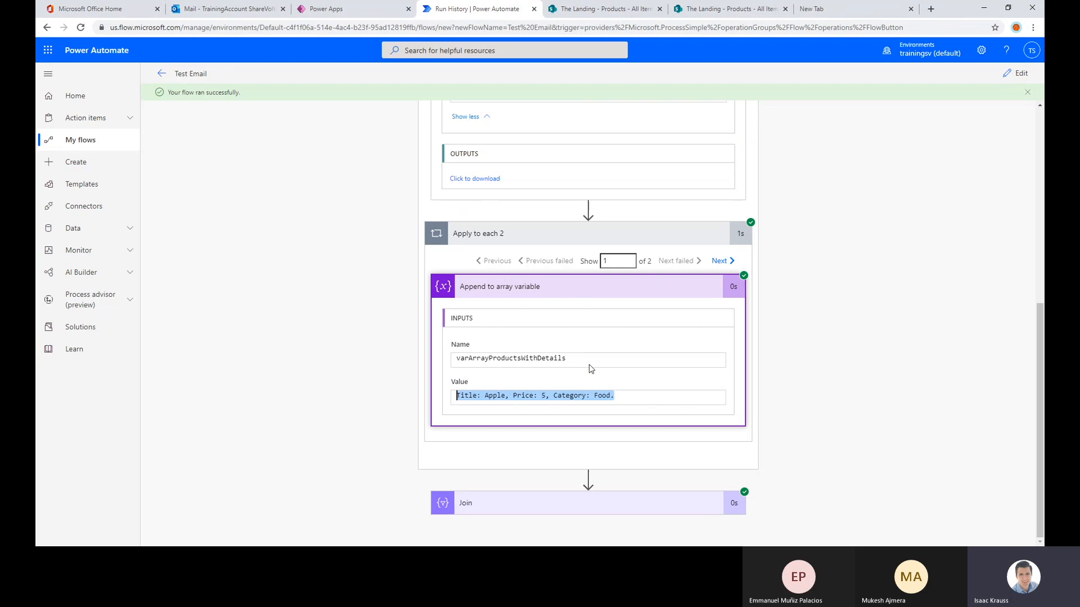
left_click_drag(647, 261, 660, 262)
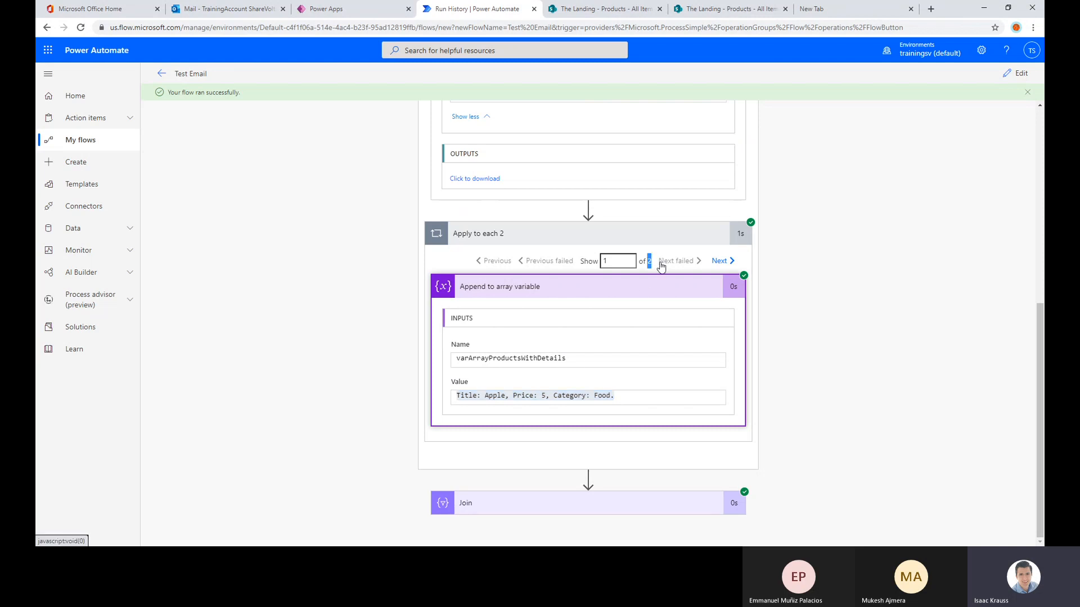
left_click(729, 264)
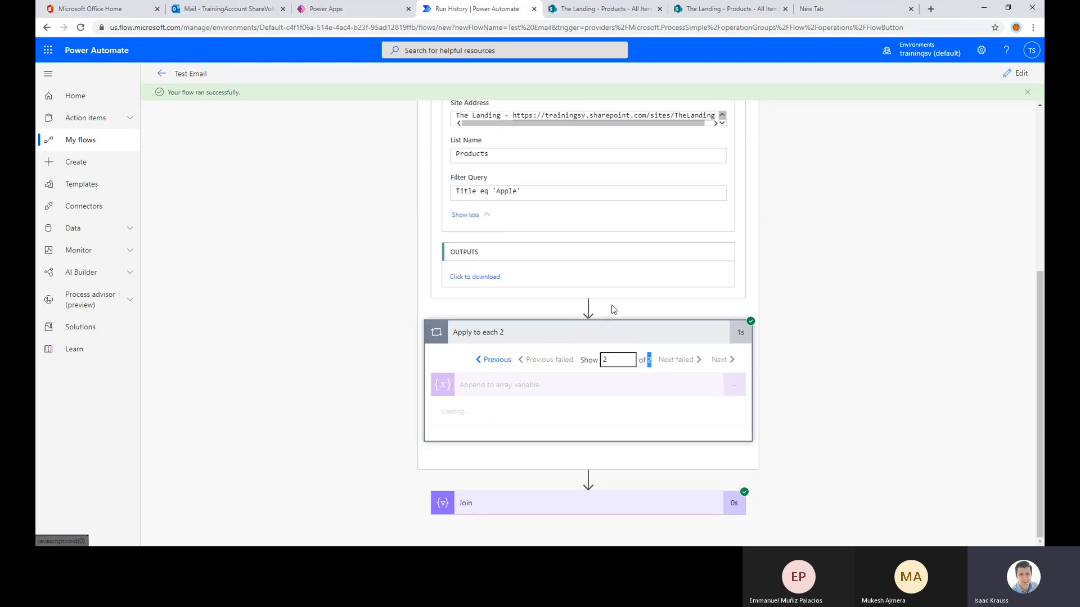
left_click_drag(637, 401, 457, 396)
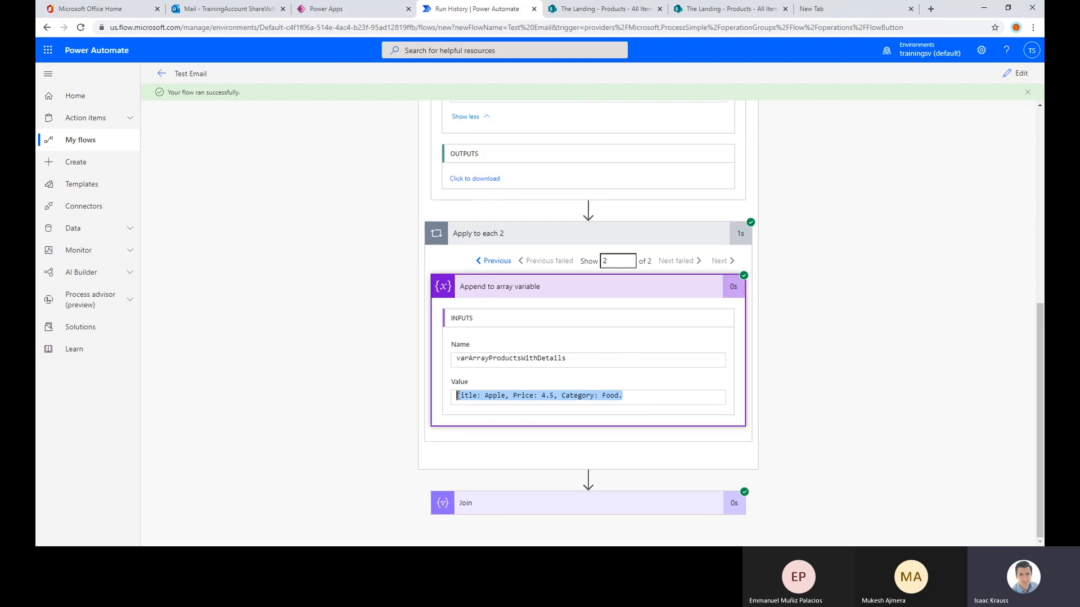
Go to the second Apply to each iteration and examine its filter query and every value appended in Apply to each 2
scroll(458, 396, "up", 5)
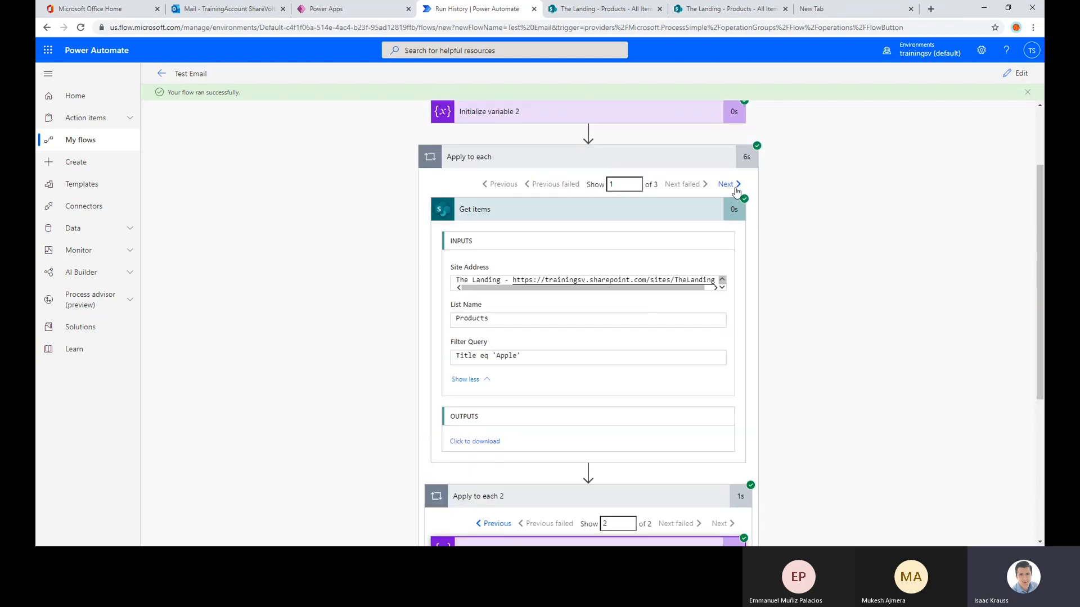
left_click(727, 185)
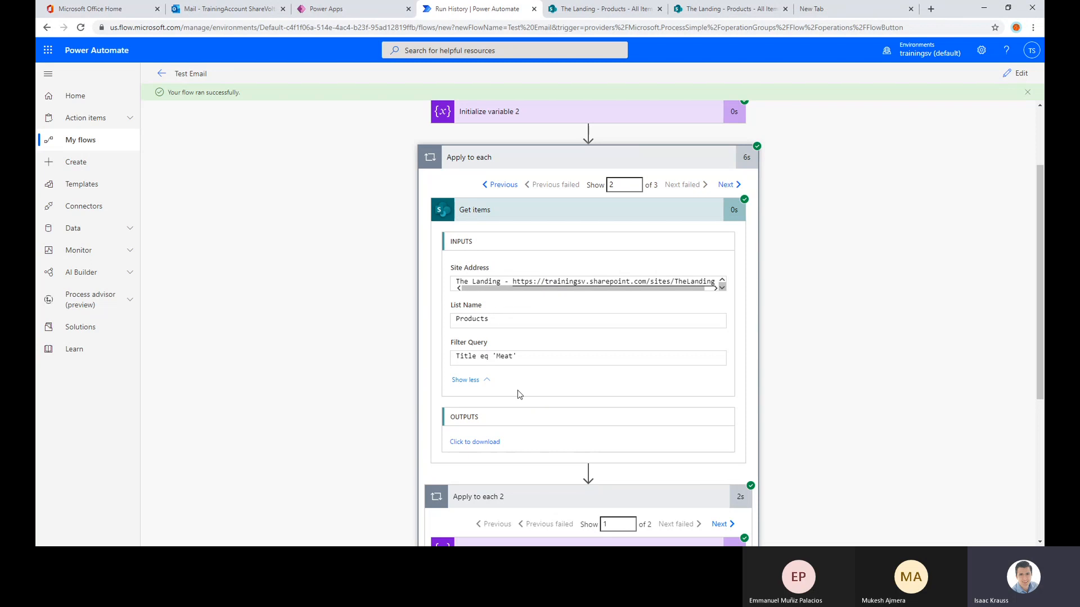
triple_click(507, 362)
scroll(570, 311, "down", 5)
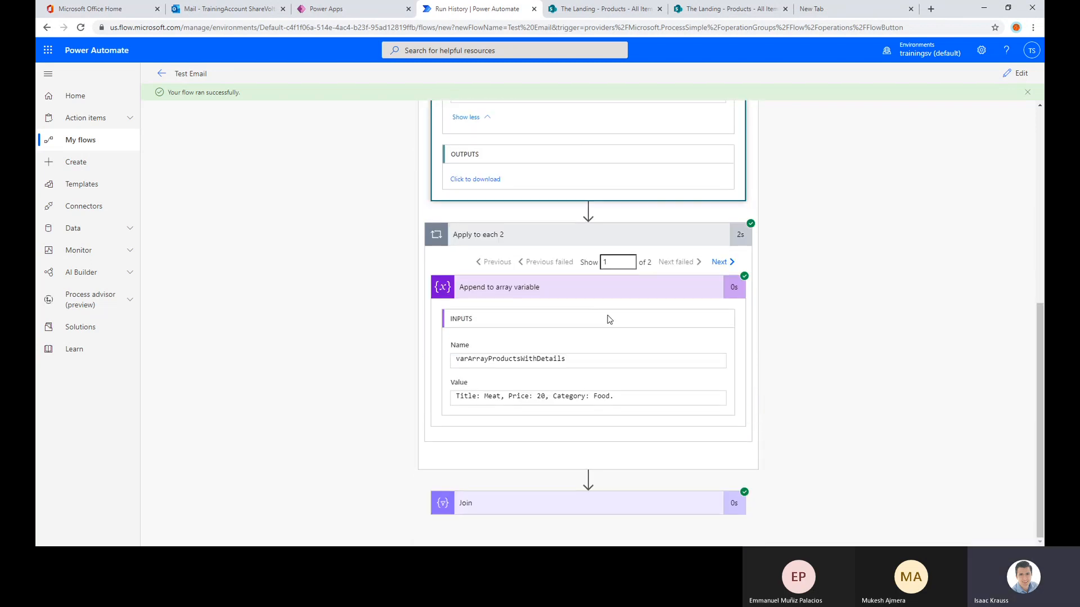
left_click_drag(639, 262, 662, 262)
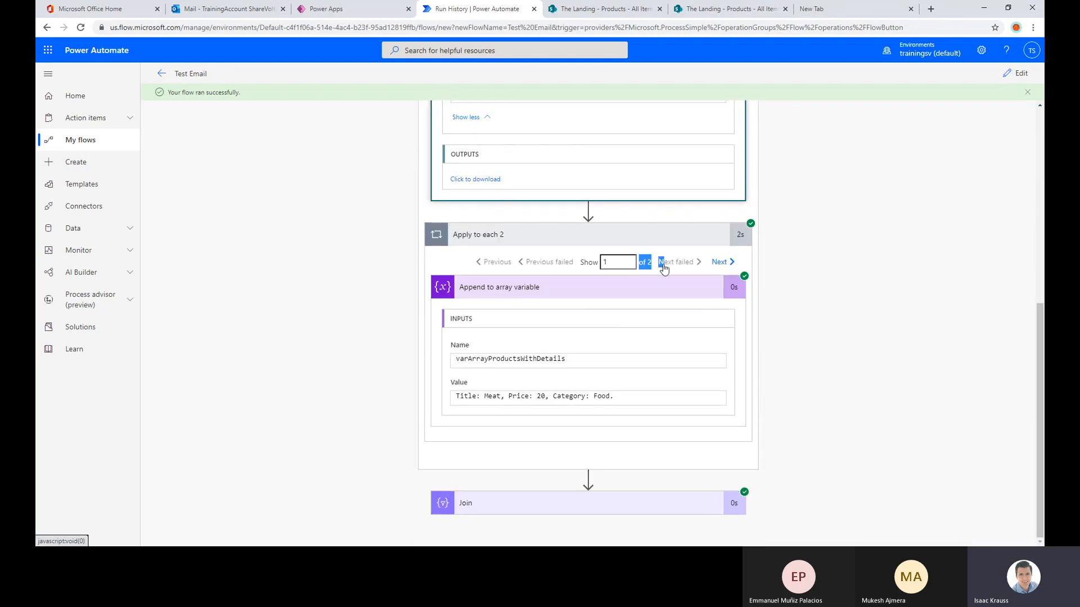
left_click(722, 262)
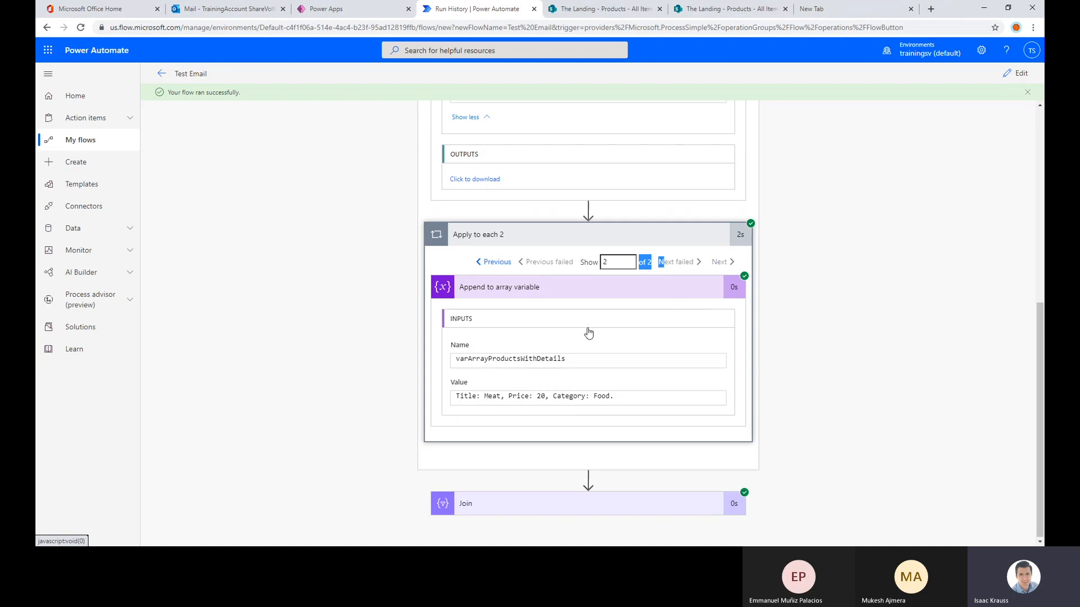
Go to the third Apply to each iteration and step through every value appended in Apply to each 2
scroll(578, 378, "up", 5)
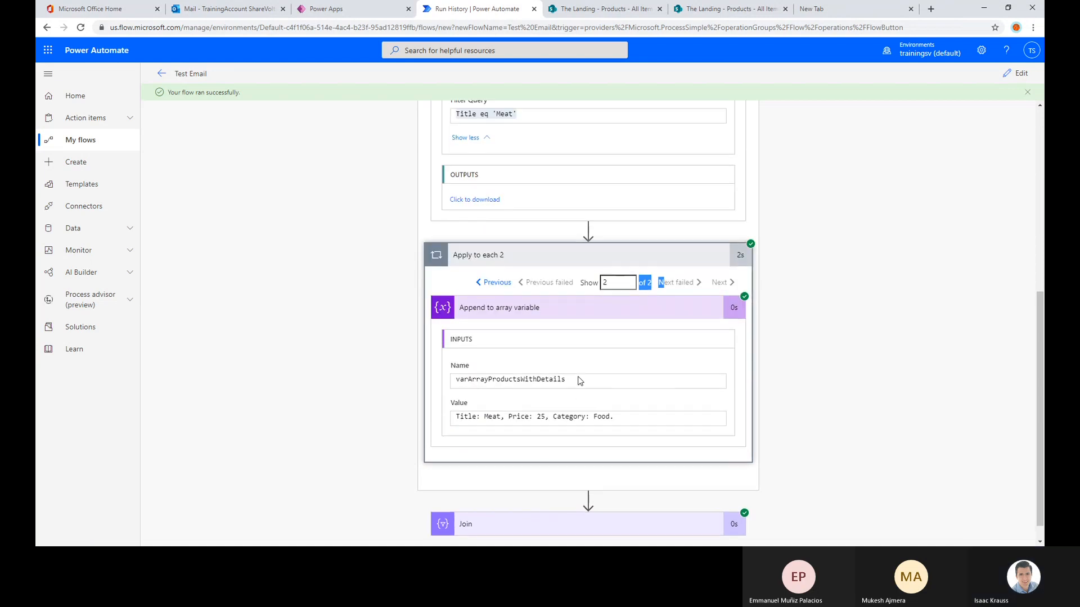
left_click(725, 187)
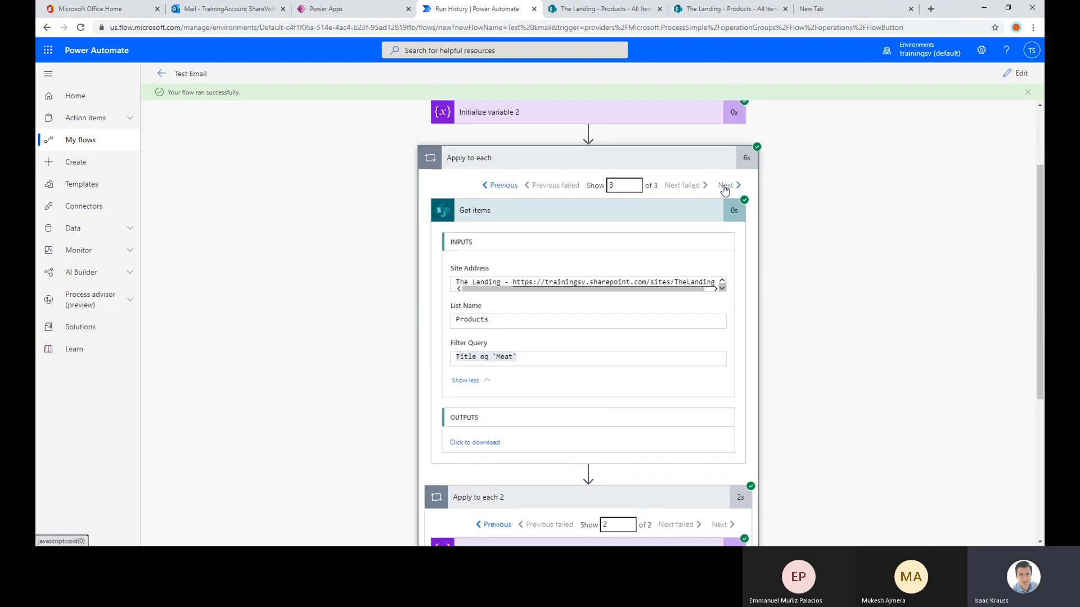
scroll(536, 355, "down", 4)
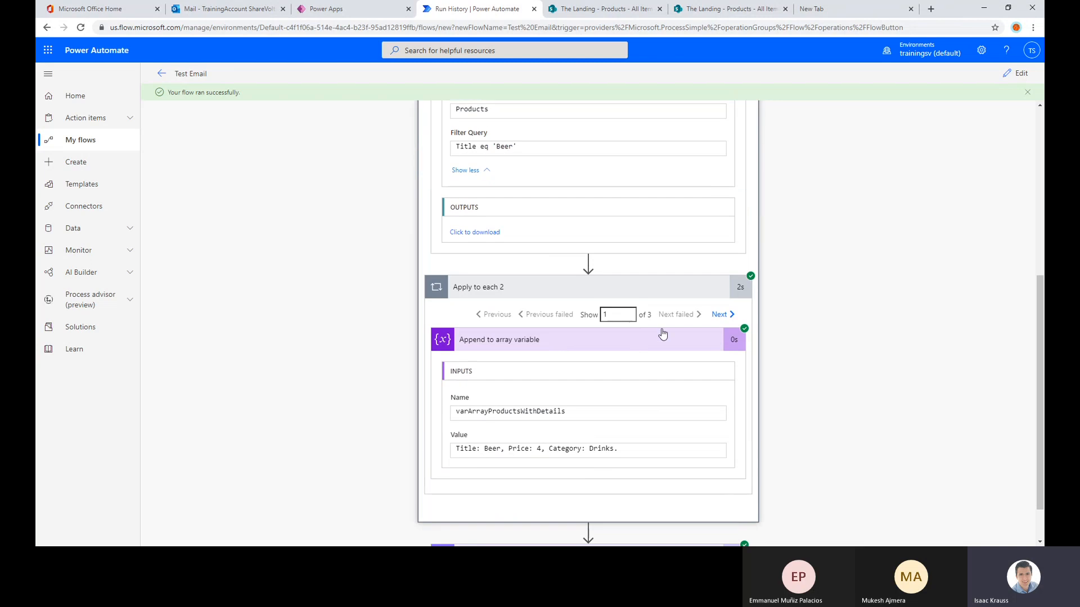
left_click(631, 316)
scroll(591, 394, "down", 1)
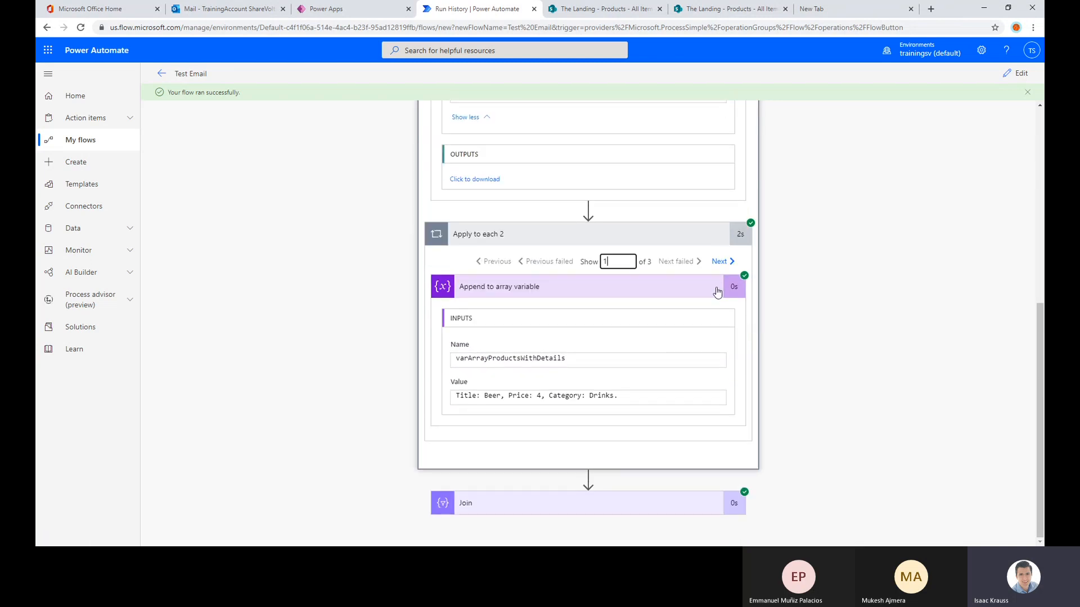
left_click(722, 258)
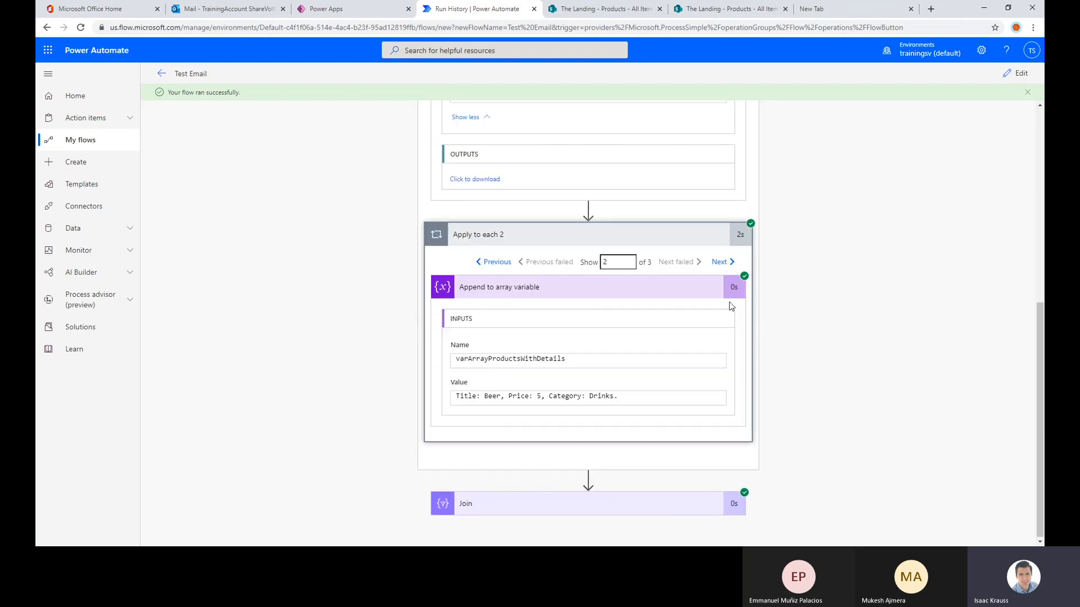
left_click(721, 261)
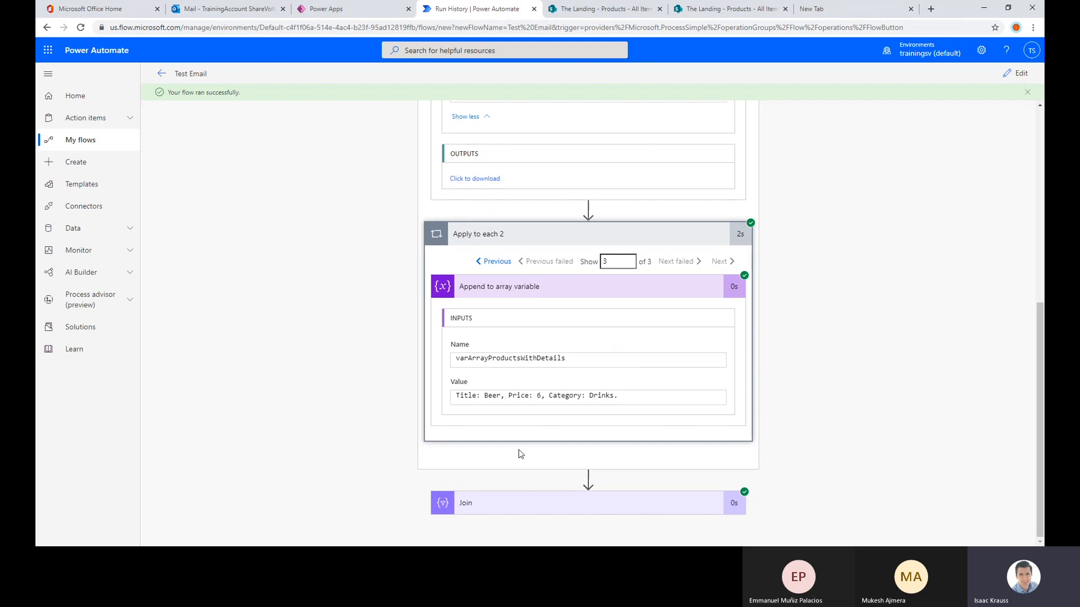
Examine the Join action's From array, comparing the entries for the Apple, Meat and Beer products
left_click(523, 506)
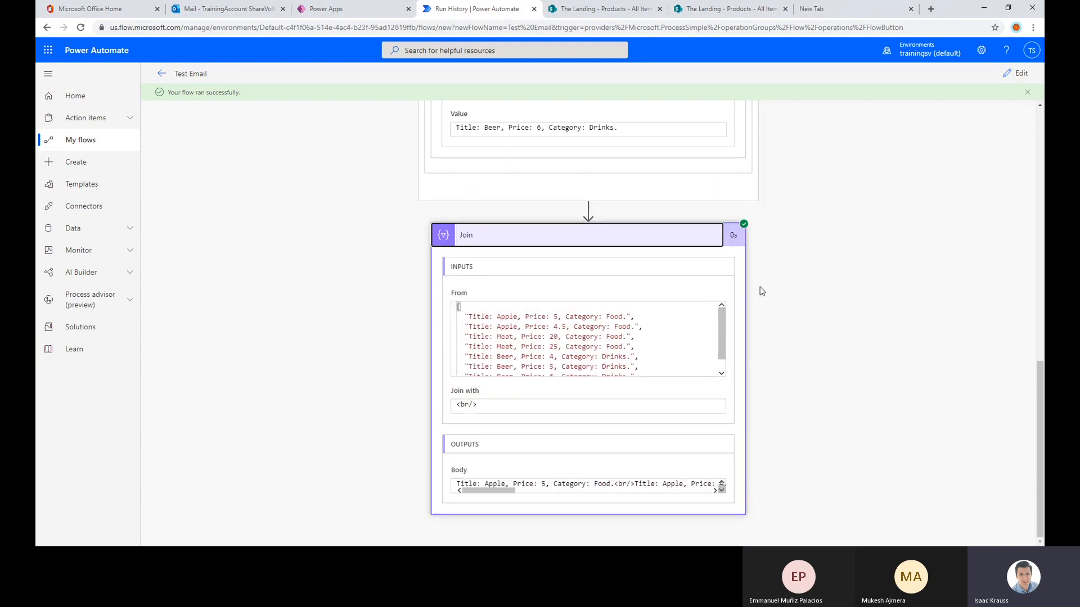
scroll(536, 332, "up", 3)
scroll(536, 430, "down", 3)
scroll(559, 326, "down", 2)
scroll(515, 327, "up", 2)
scroll(535, 367, "down", 2)
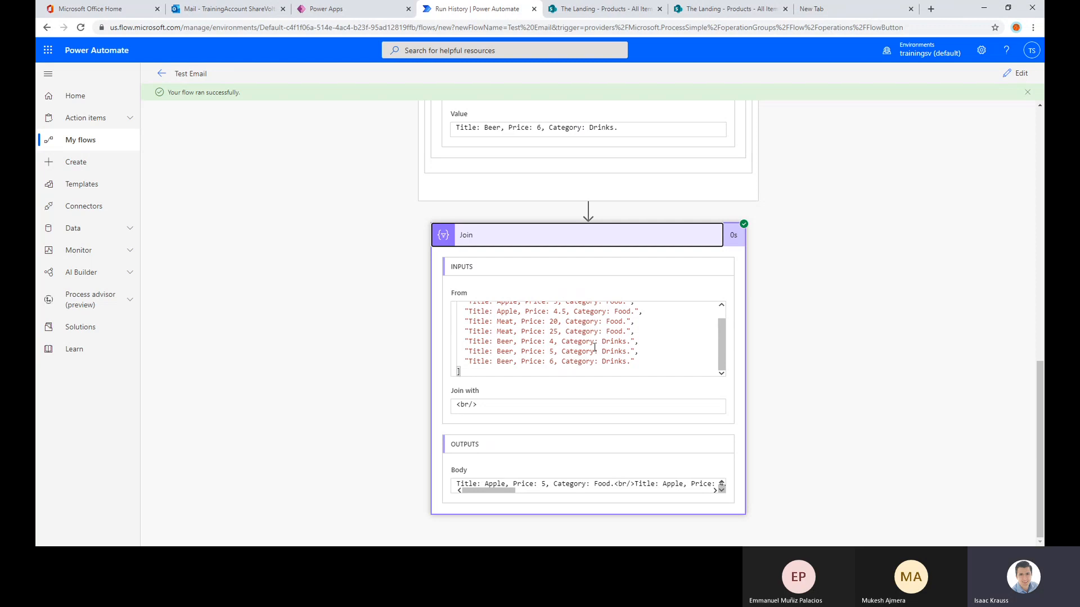
scroll(595, 348, "up", 2)
left_click_drag(642, 328, 446, 321)
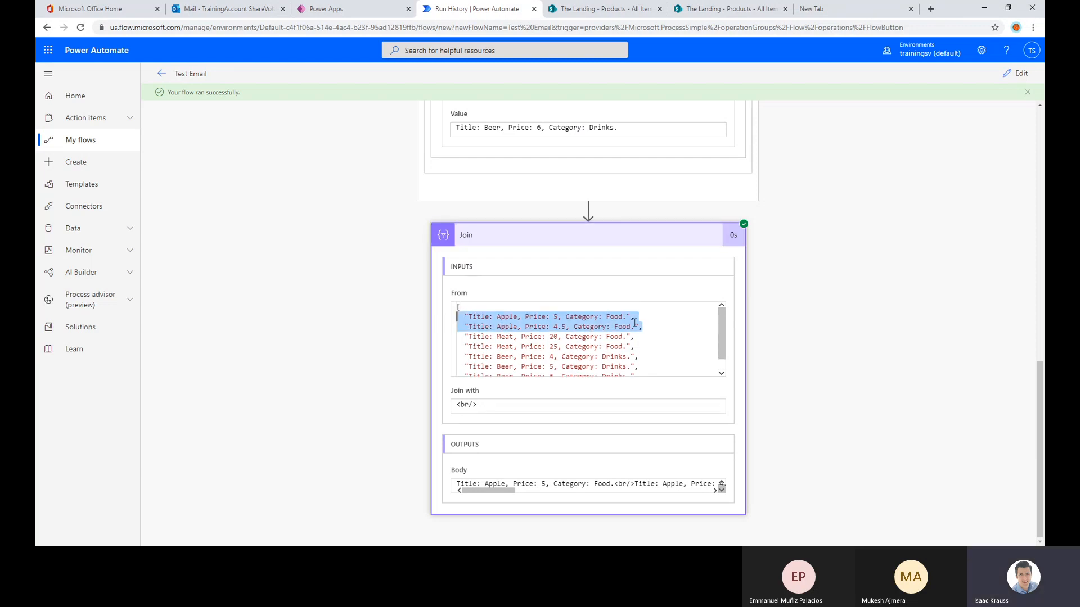
left_click_drag(641, 347, 451, 336)
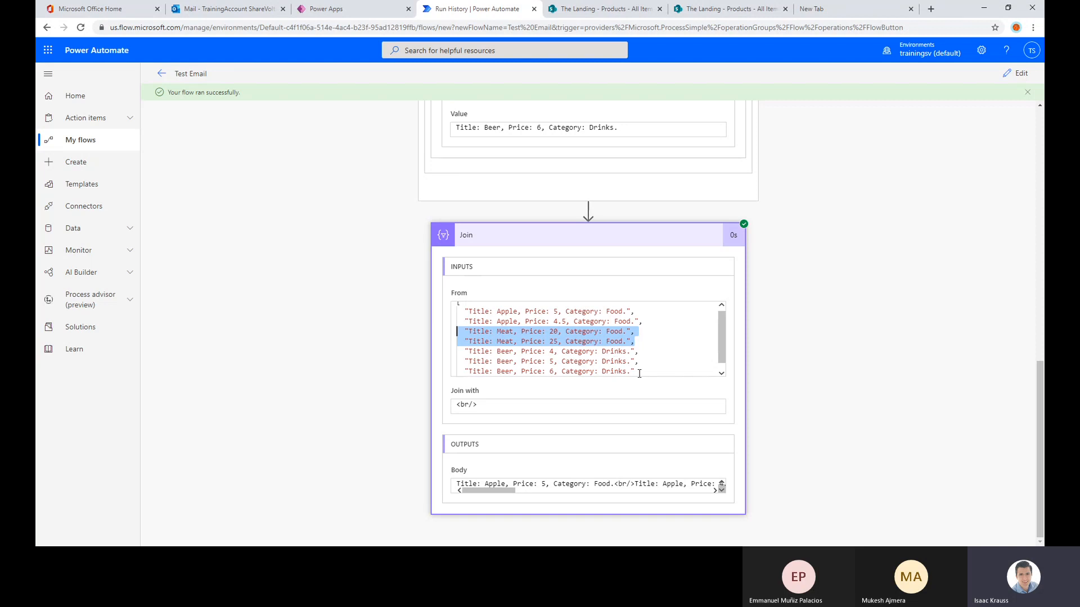
left_click_drag(635, 371, 468, 342)
scroll(467, 342, "up", 5)
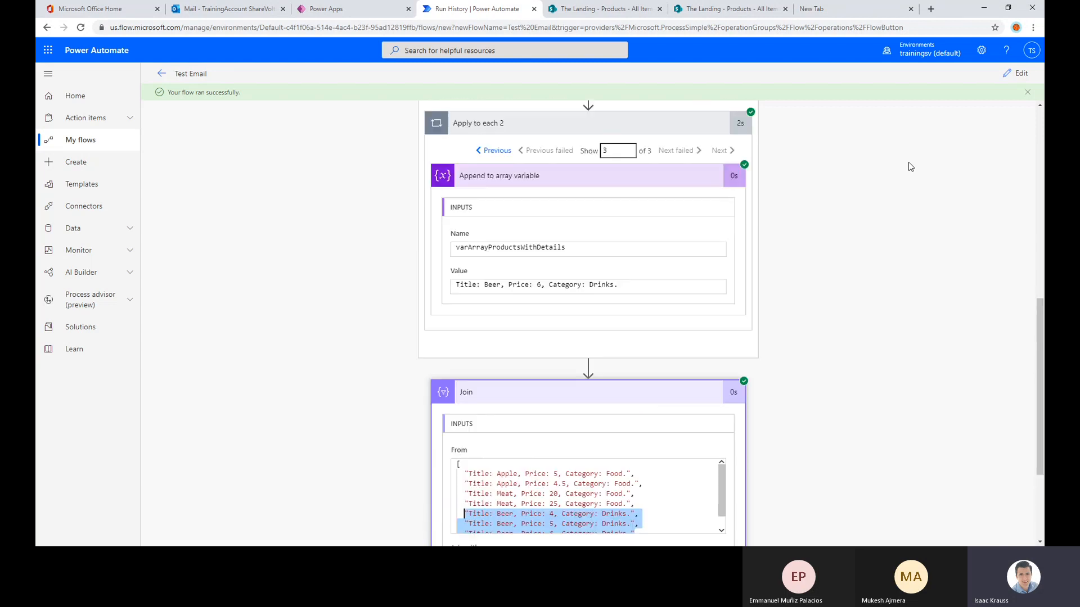
Open the flow for editing and add the text ", Brand:" after Category Value in the Append to array variable value
left_click(1017, 74)
scroll(581, 369, "down", 4)
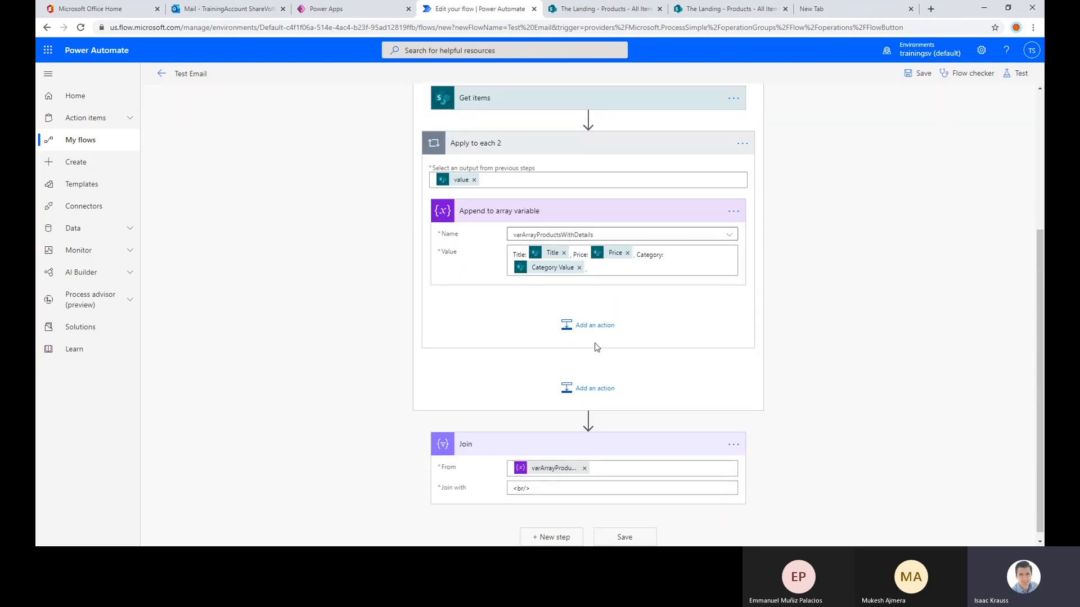
left_click(621, 270)
type(",")
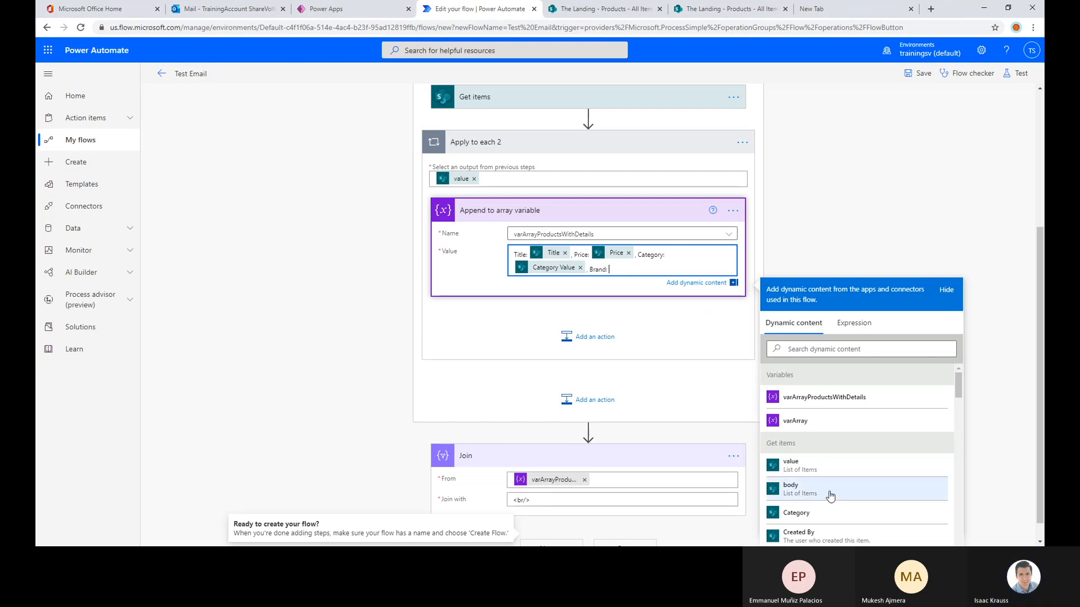
Look through the Get items dynamic content for a Brand field to use in the appended value
scroll(841, 453, "down", 3)
scroll(850, 448, "down", 5)
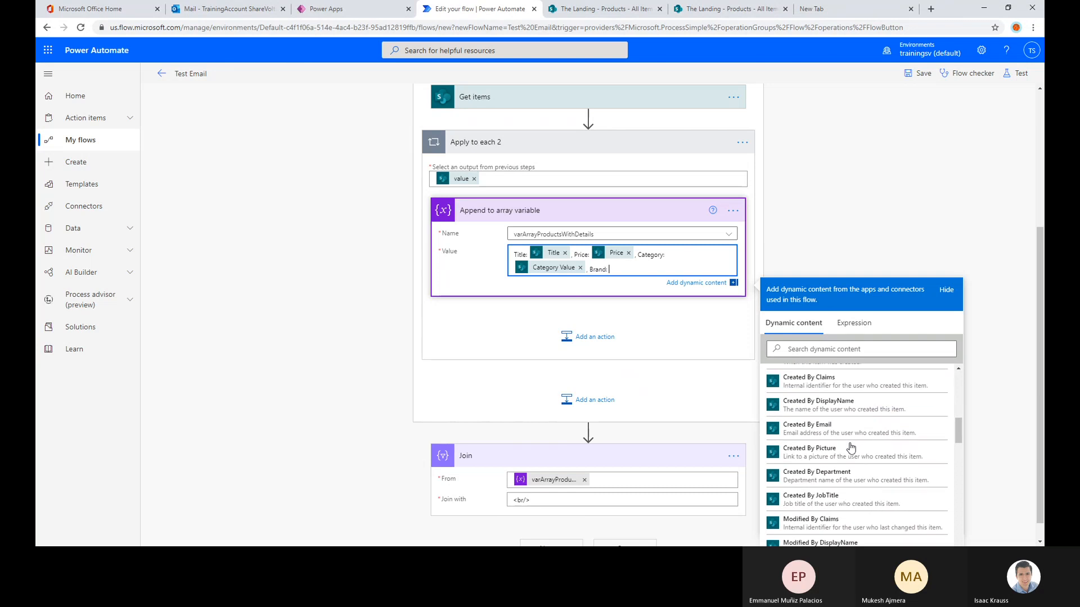
scroll(850, 448, "up", 8)
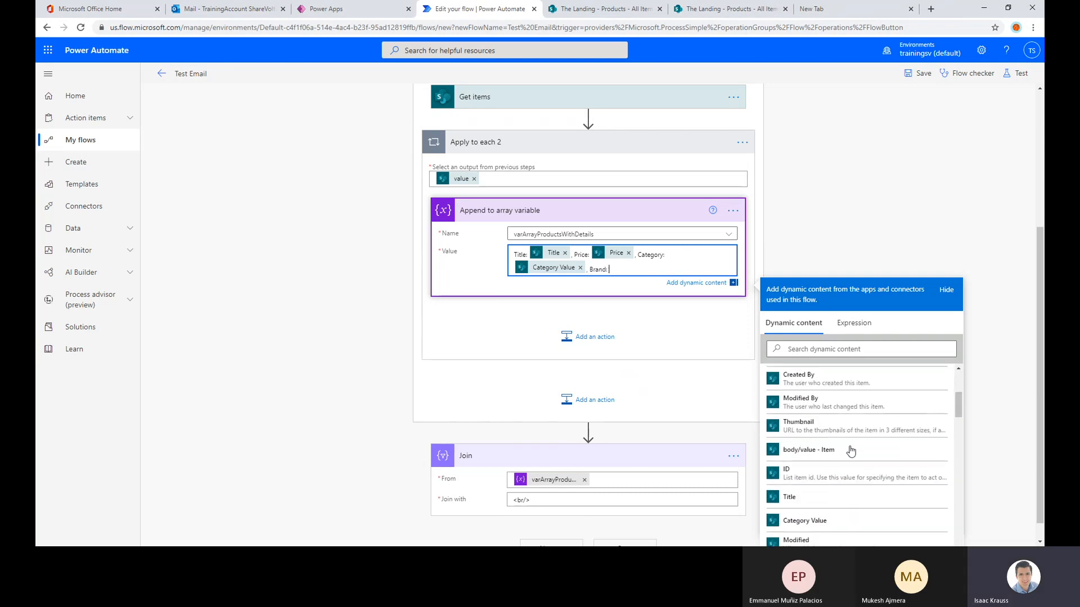
scroll(849, 465, "down", 8)
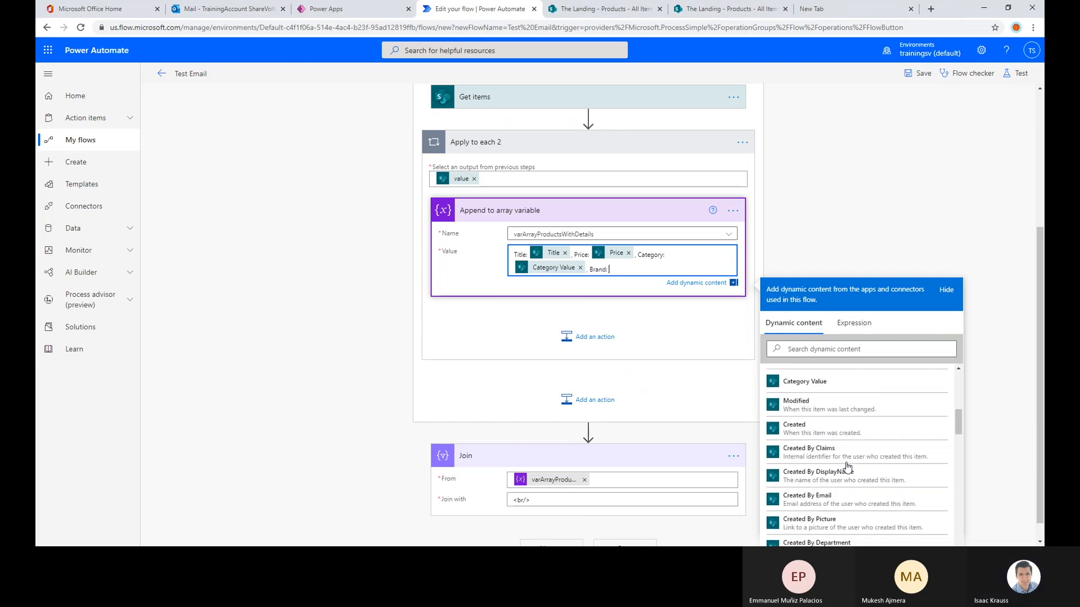
scroll(844, 461, "down", 8)
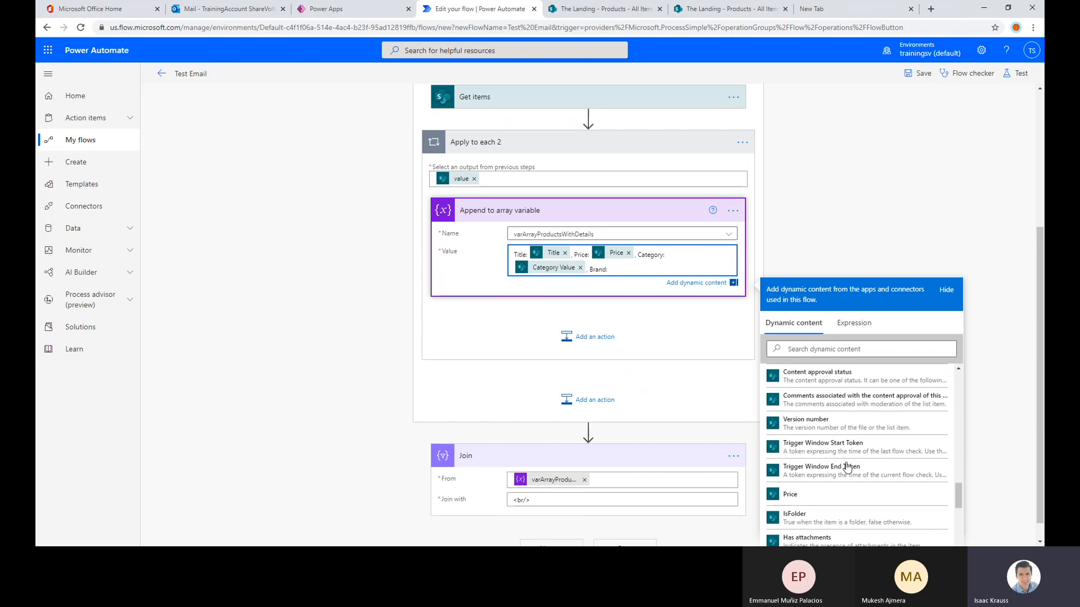
scroll(825, 435, "up", 5)
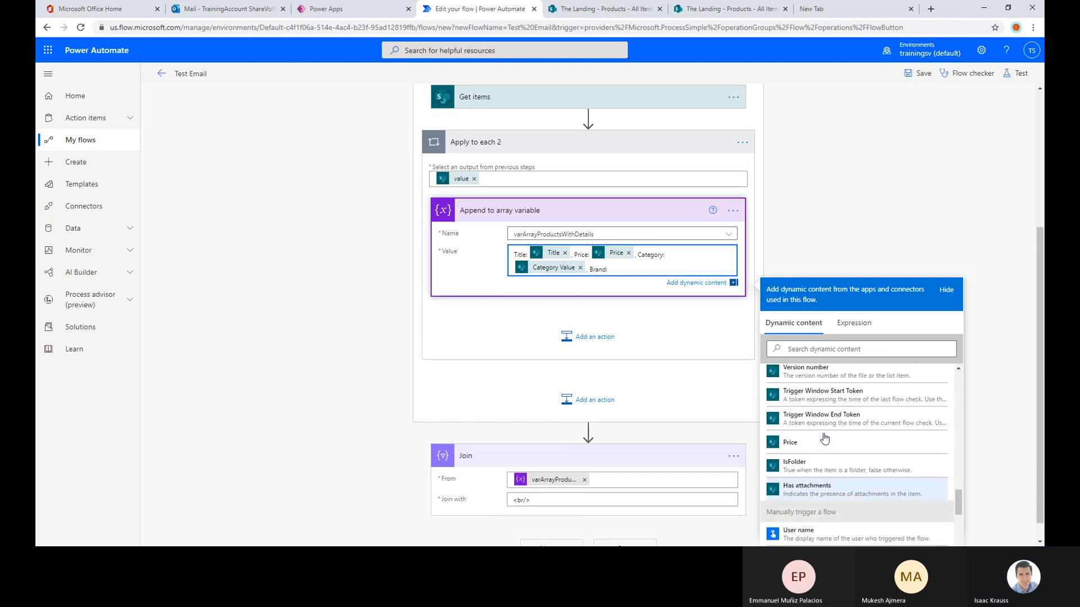
scroll(822, 453, "up", 4)
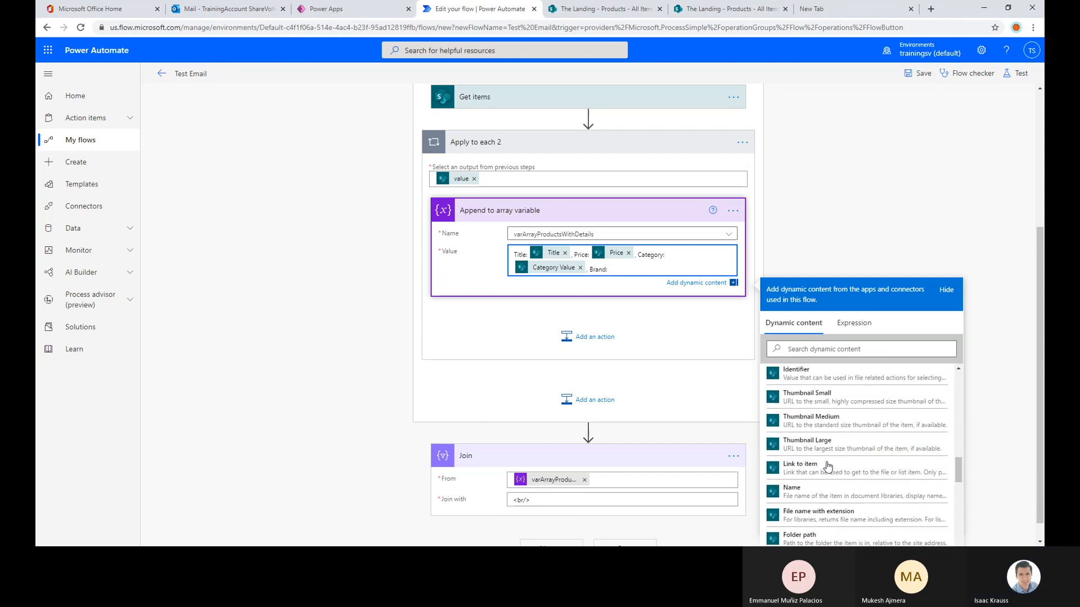
scroll(826, 467, "up", 4)
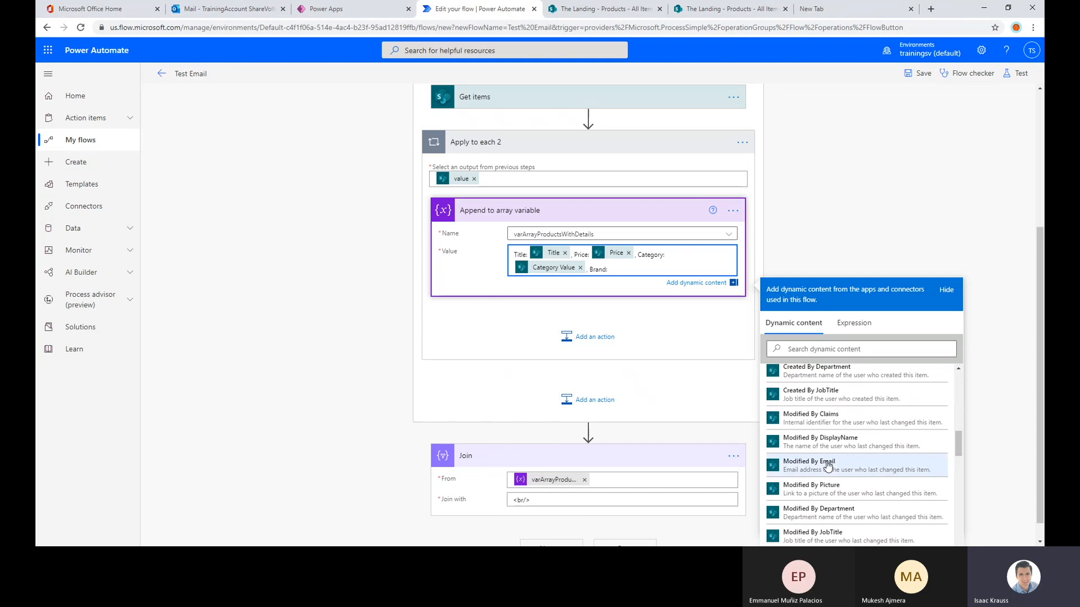
scroll(826, 471, "up", 4)
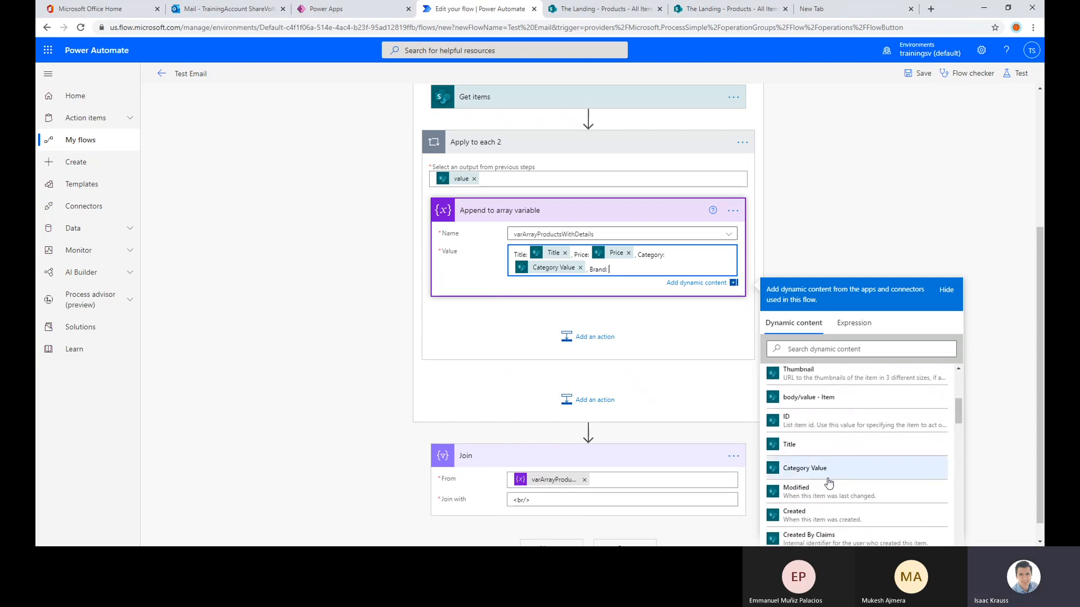
scroll(827, 473, "up", 10)
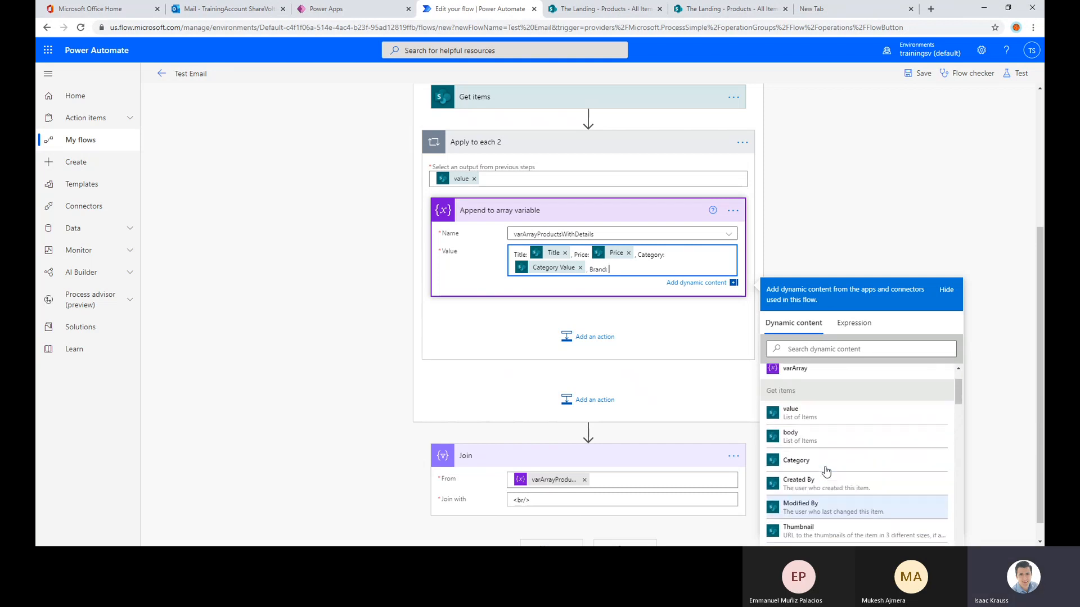
left_click(819, 353)
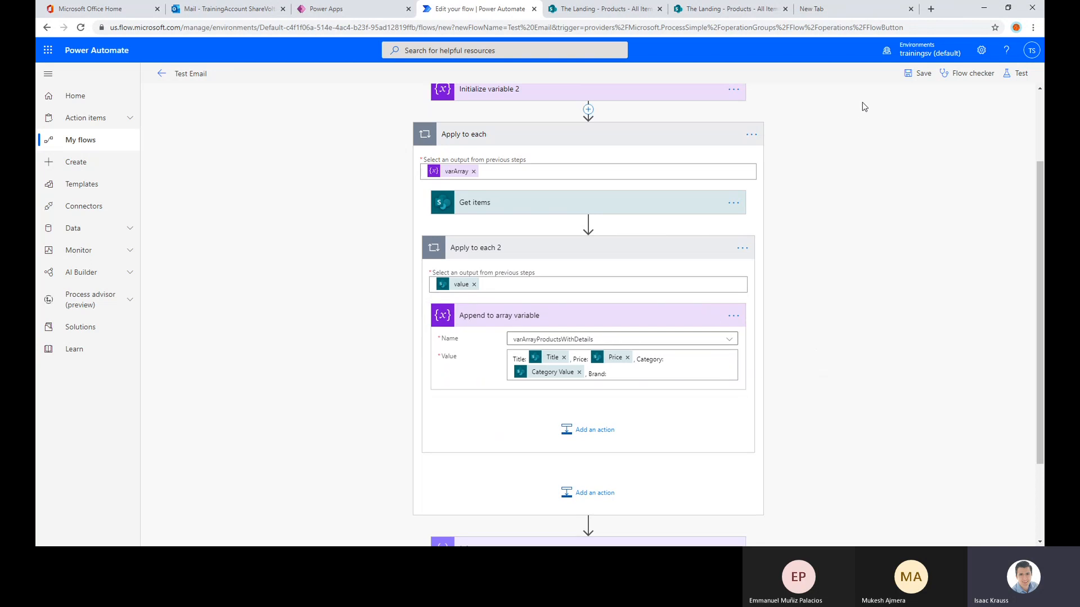
Save the Test Email flow, leave the editor and reopen the flow for editing to reload its dynamic content
left_click(920, 74)
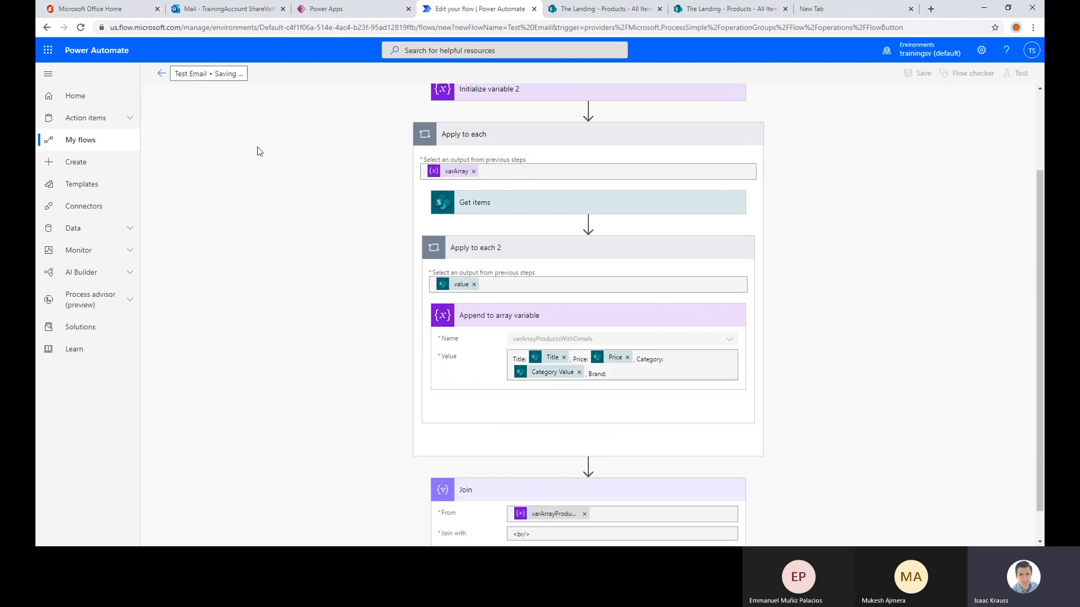
left_click(162, 74)
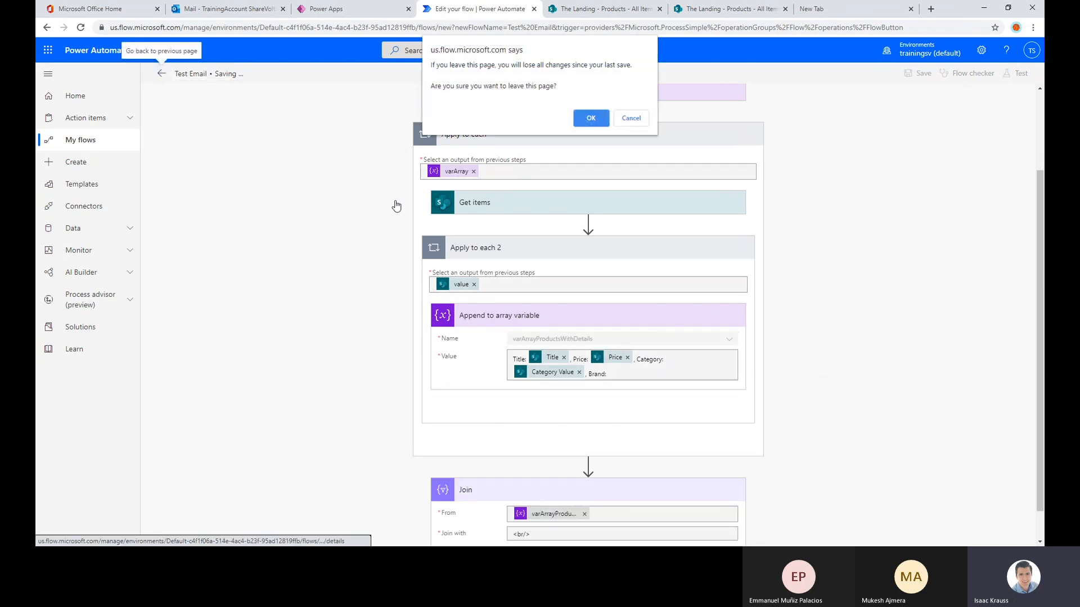
left_click(585, 124)
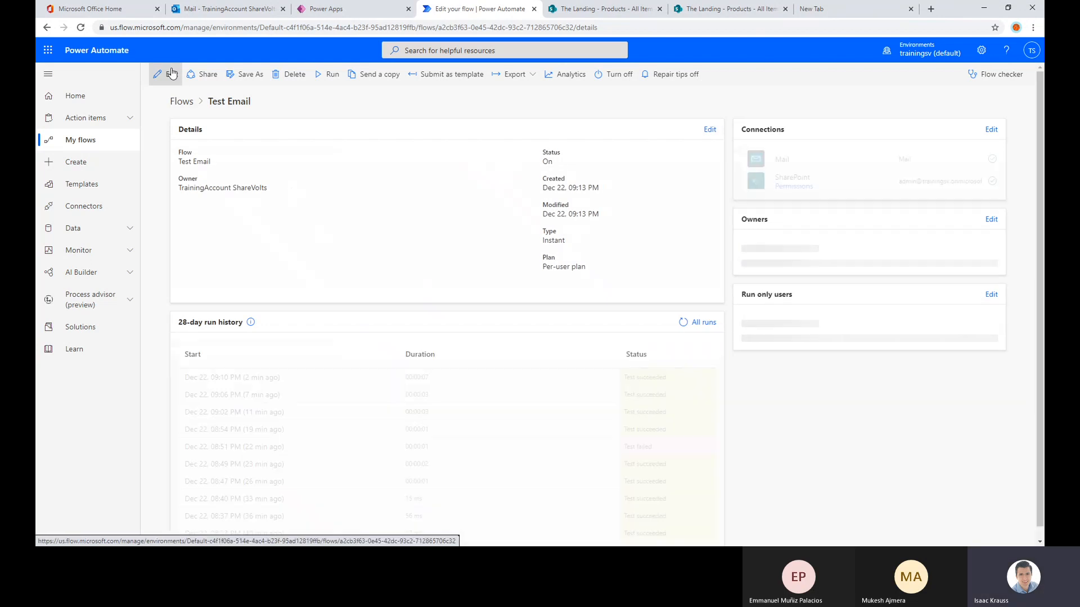
left_click(169, 74)
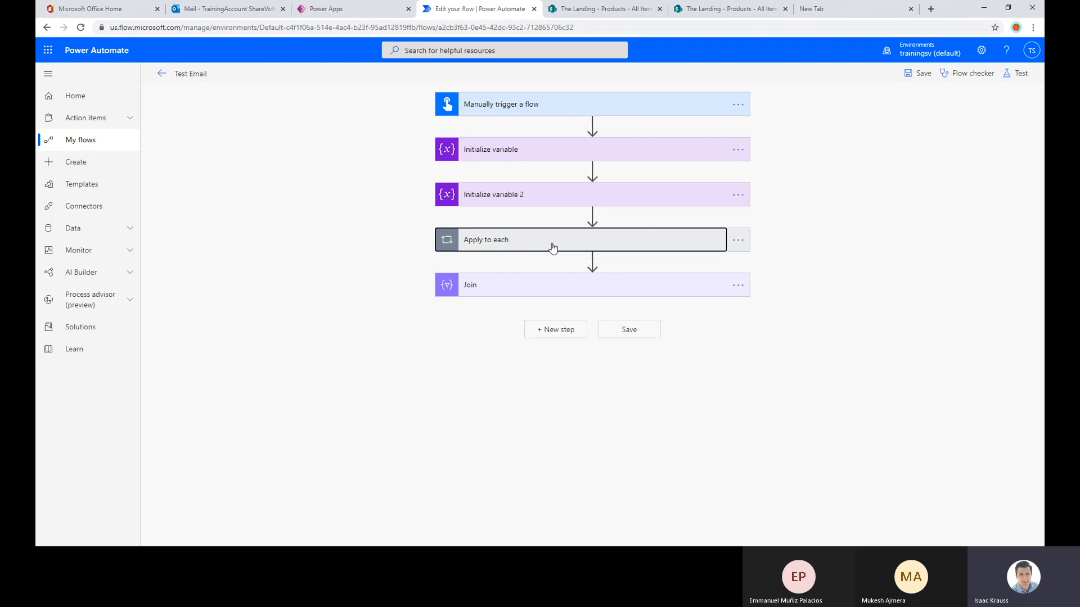
Add the Get items Brand field after "Brand:" in the Append to array variable value inside Apply to each 2
left_click(552, 246)
left_click(571, 360)
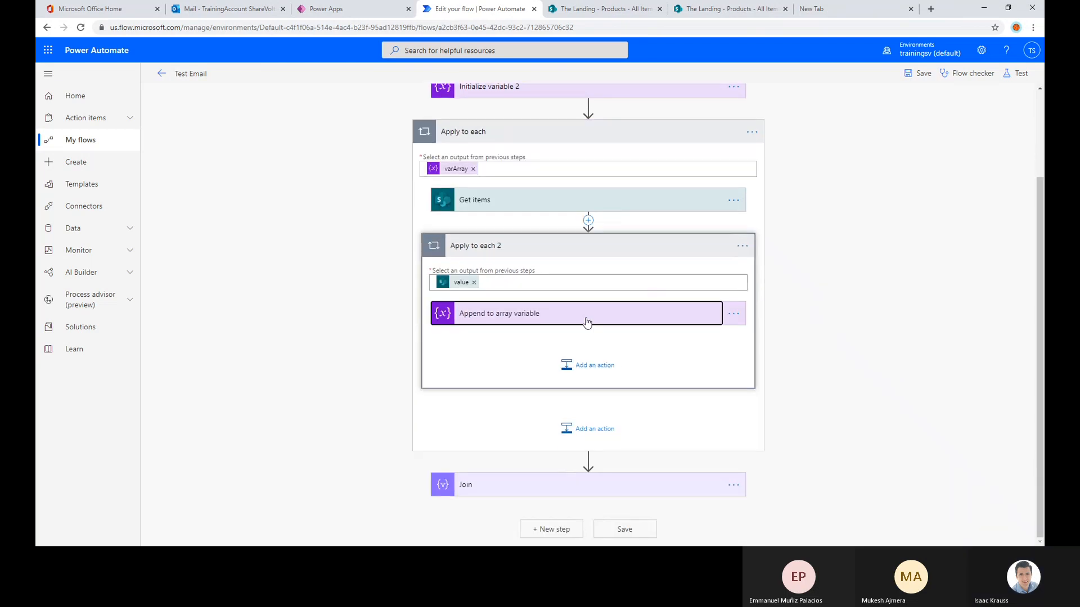
left_click(585, 321)
left_click(664, 373)
scroll(806, 361, "down", 3)
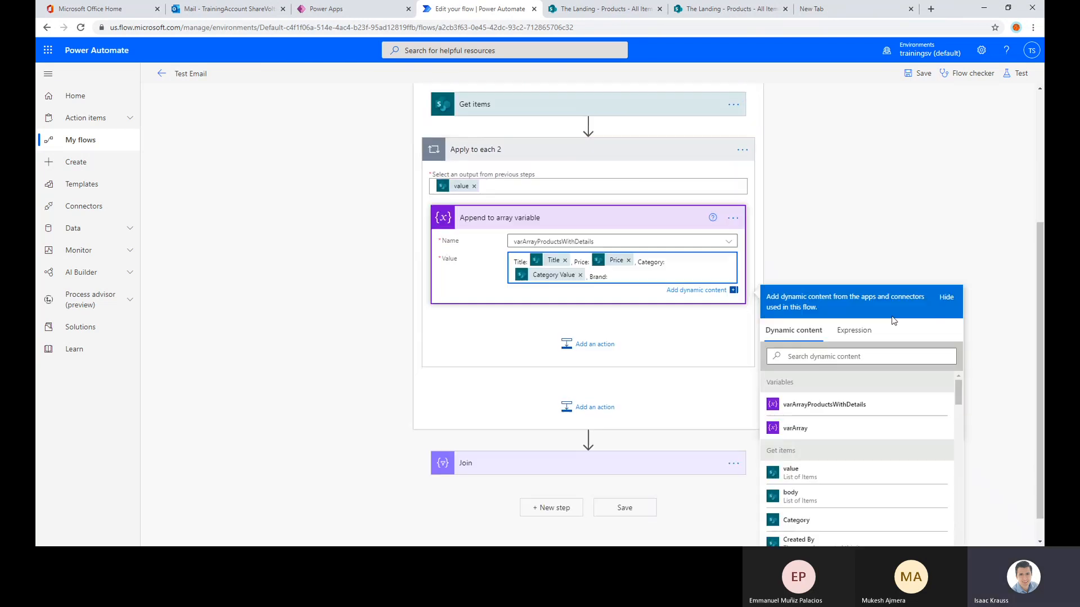
scroll(864, 439, "down", 5)
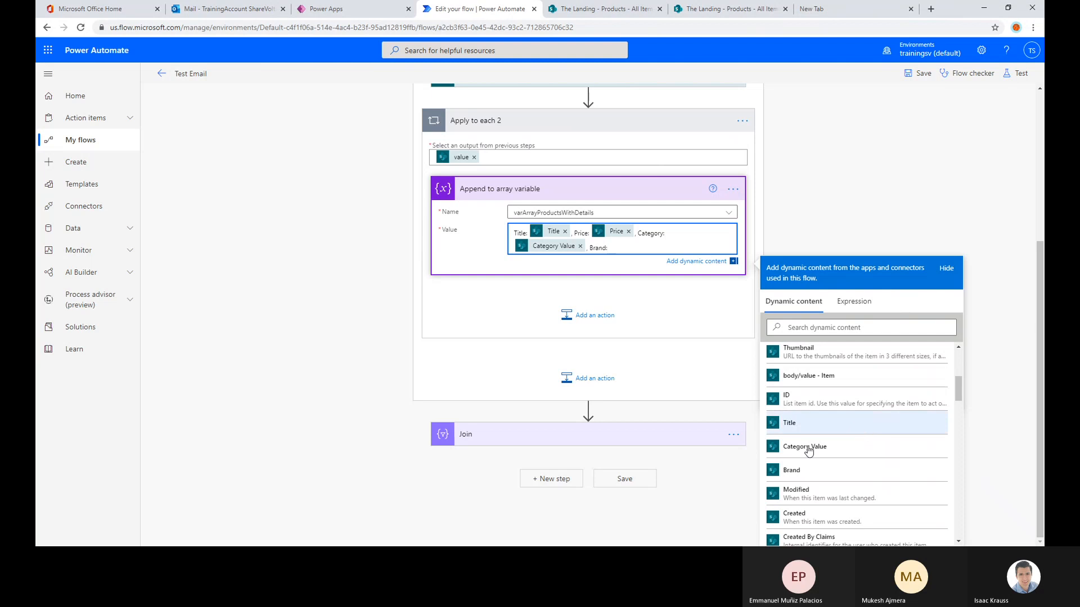
left_click(805, 472)
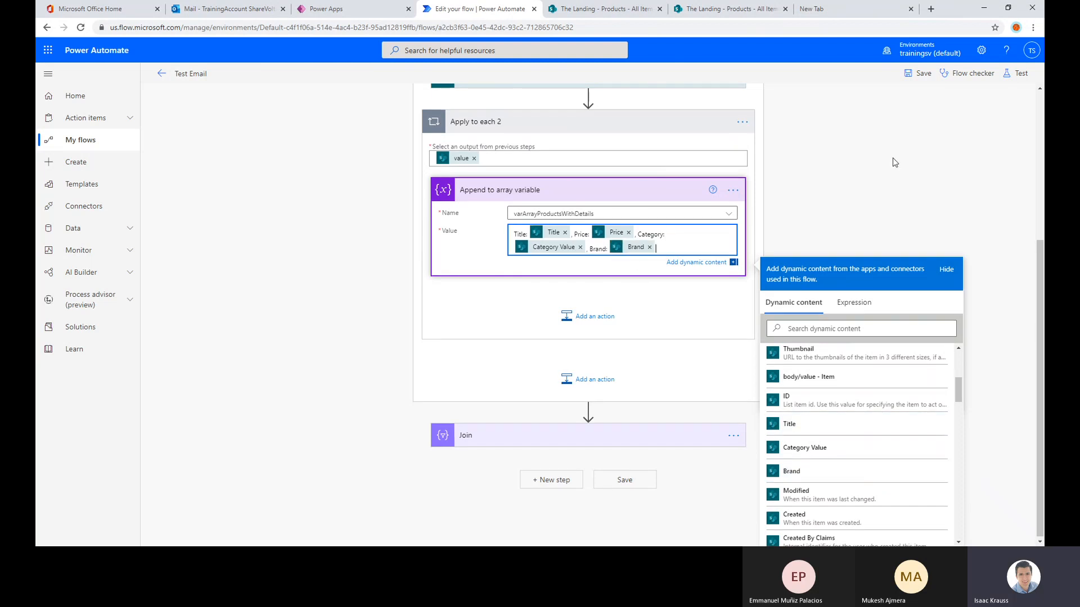
Save the flow and test it automatically with the most recent successful run's trigger
left_click(923, 75)
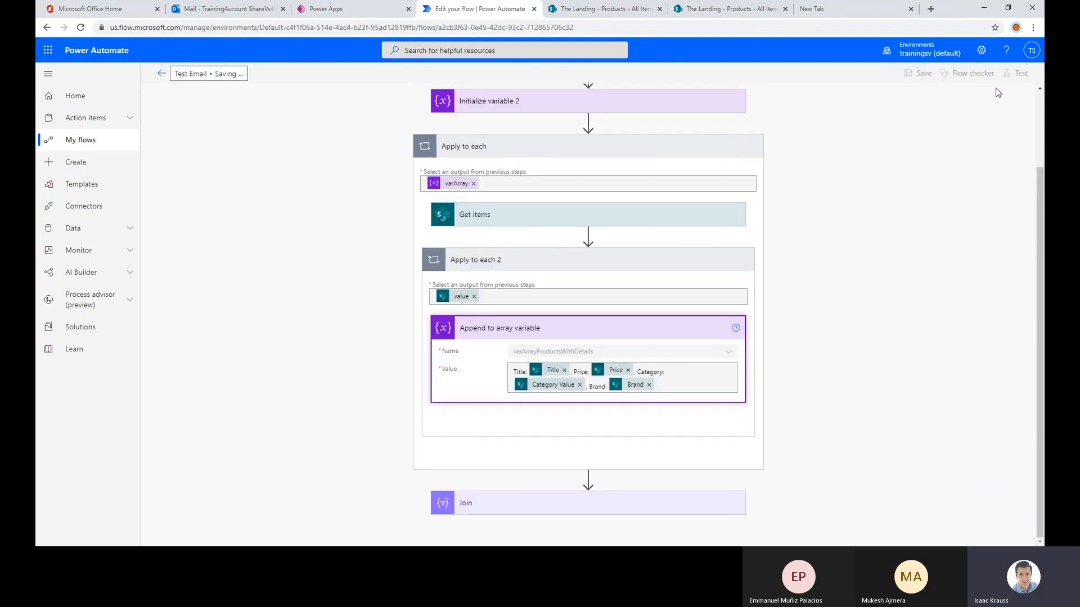
left_click(1020, 74)
left_click(901, 127)
left_click(911, 147)
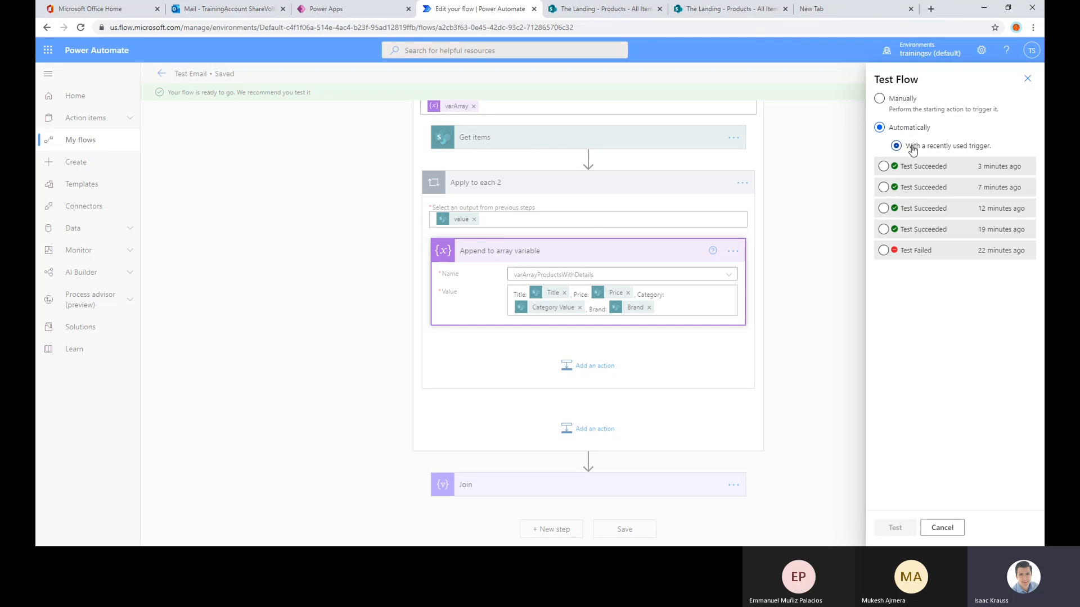
left_click(916, 166)
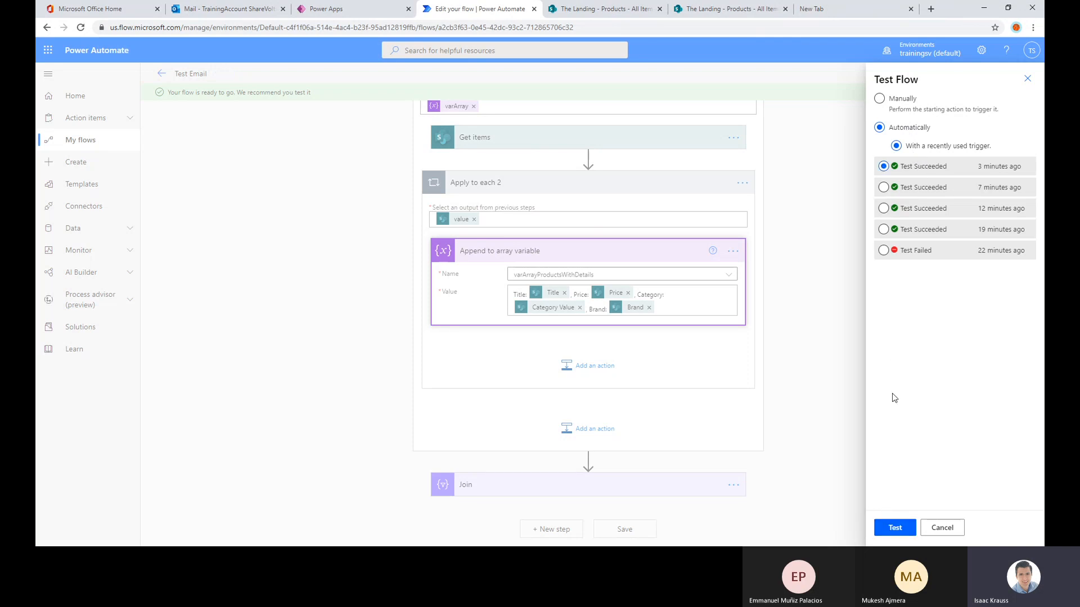
left_click(894, 528)
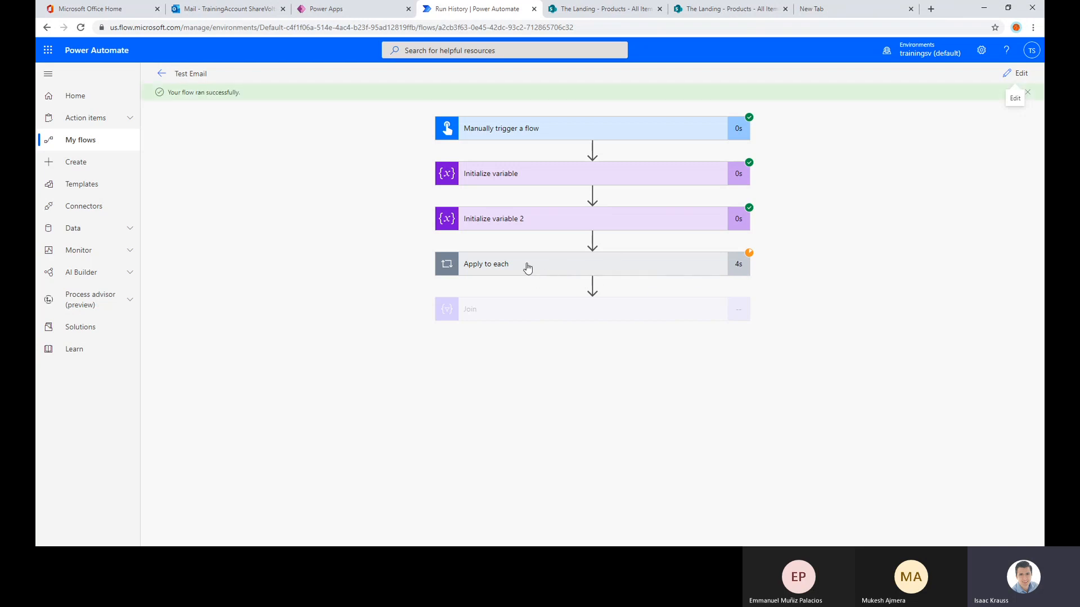
Examine the Join action's From array, checking the brand given for each Apple, Meat and Beer entry
left_click(560, 324)
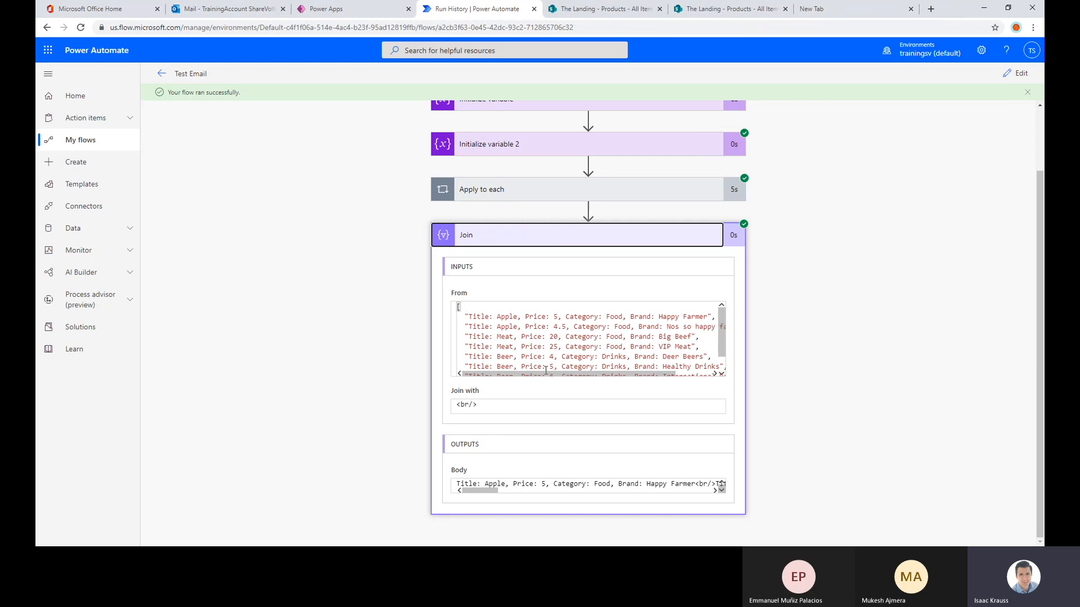
left_click(510, 316)
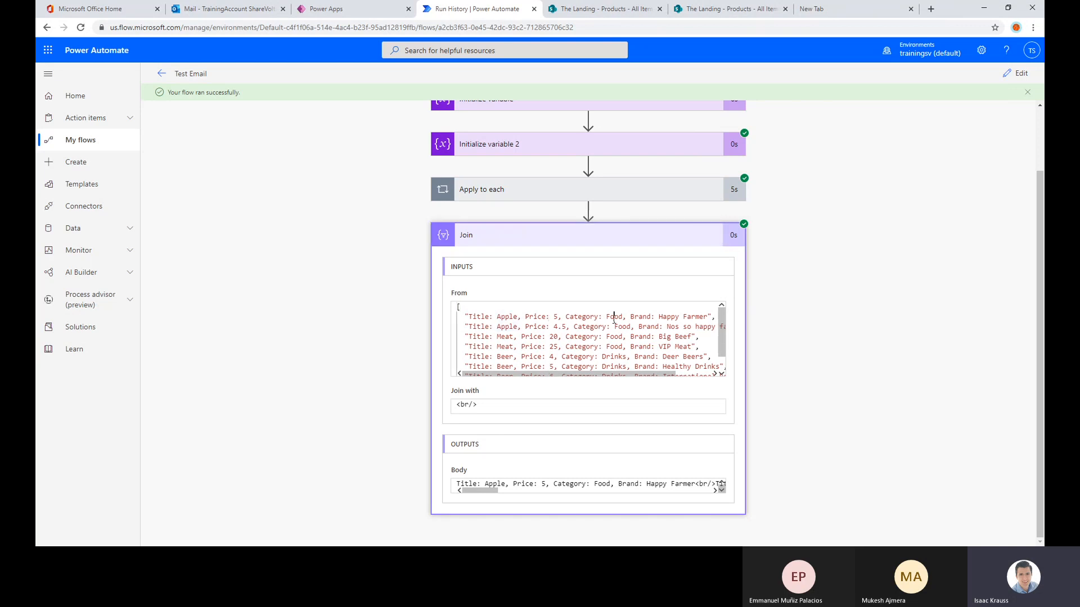
left_click_drag(657, 317, 713, 317)
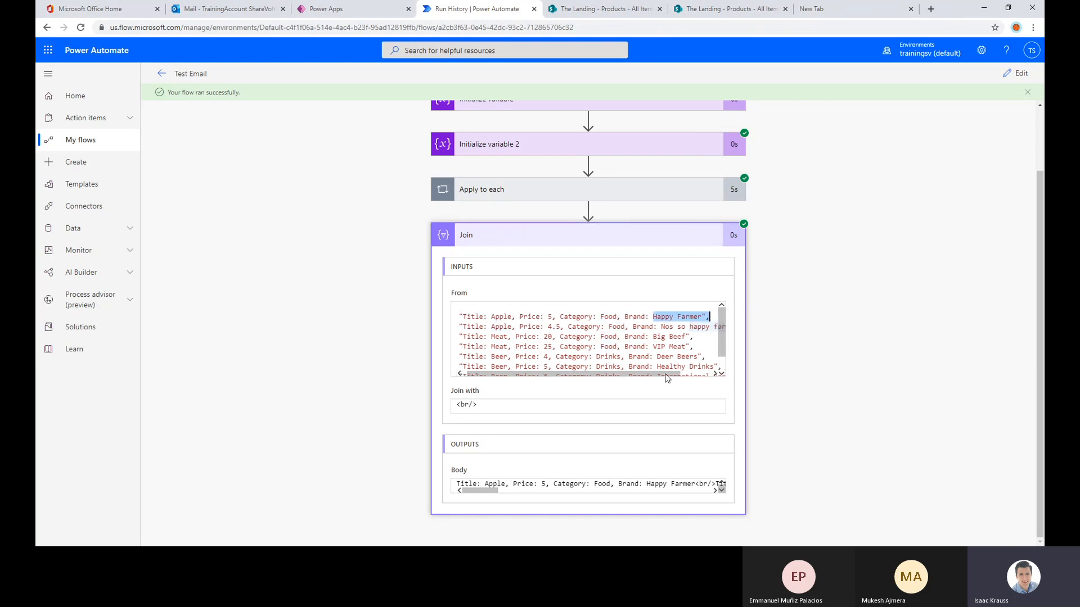
left_click_drag(666, 375, 600, 361)
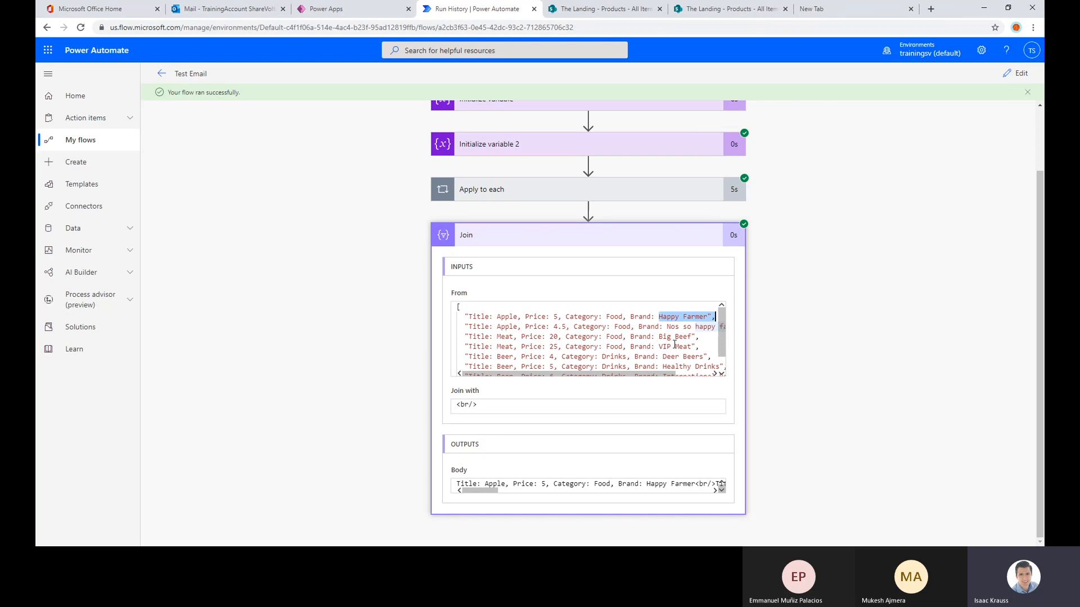
left_click(678, 327)
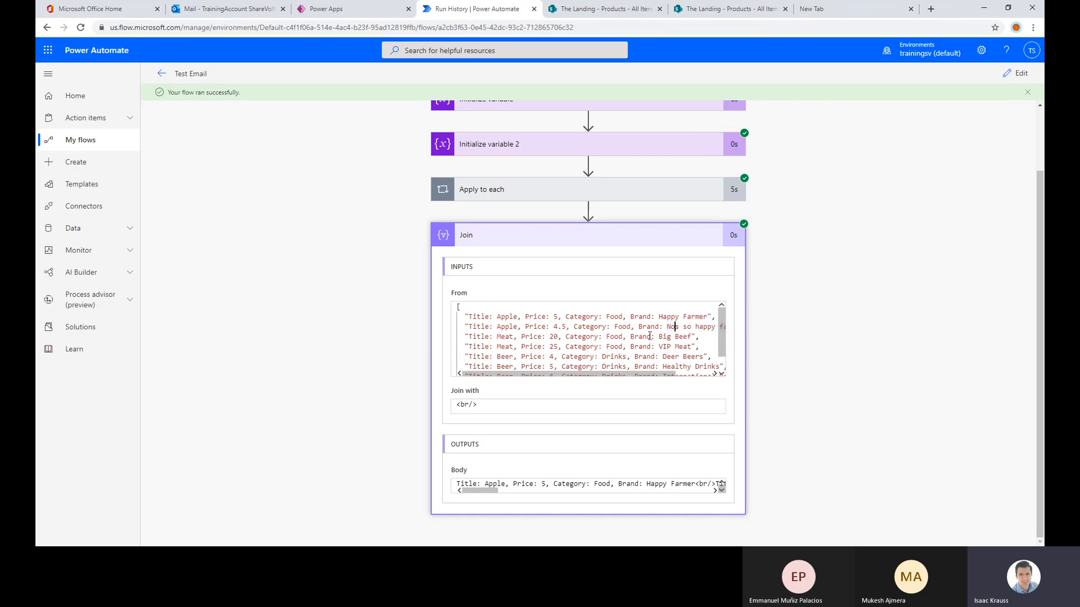
scroll(671, 337, "down", 1)
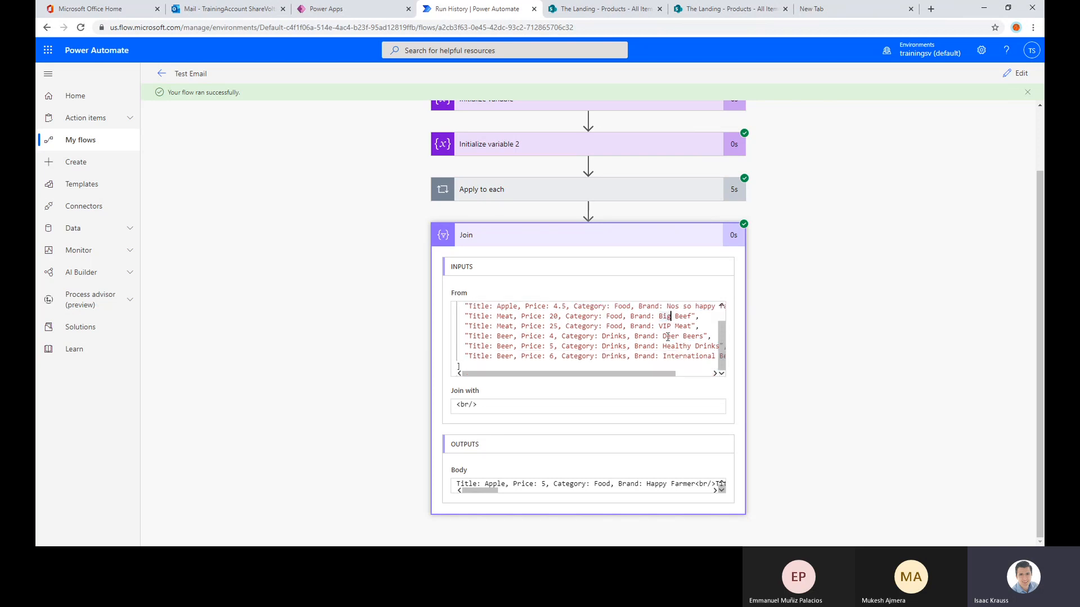
double_click(679, 356)
scroll(873, 315, "up", 2)
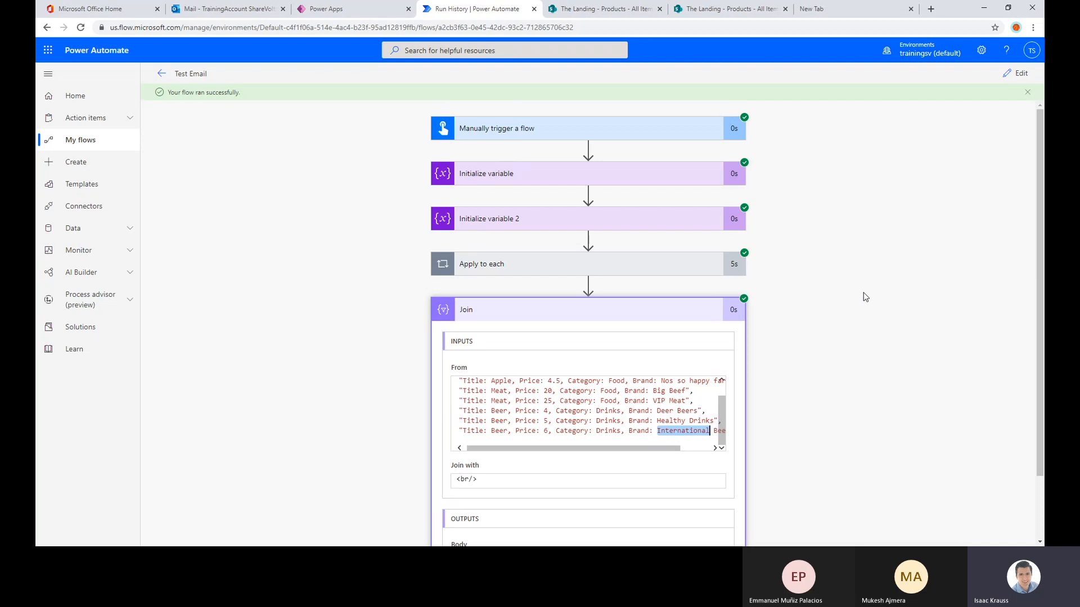
Examine the first Apply to each iteration, including its Get items inputs and the nested Apply to each 2 loop
left_click(563, 275)
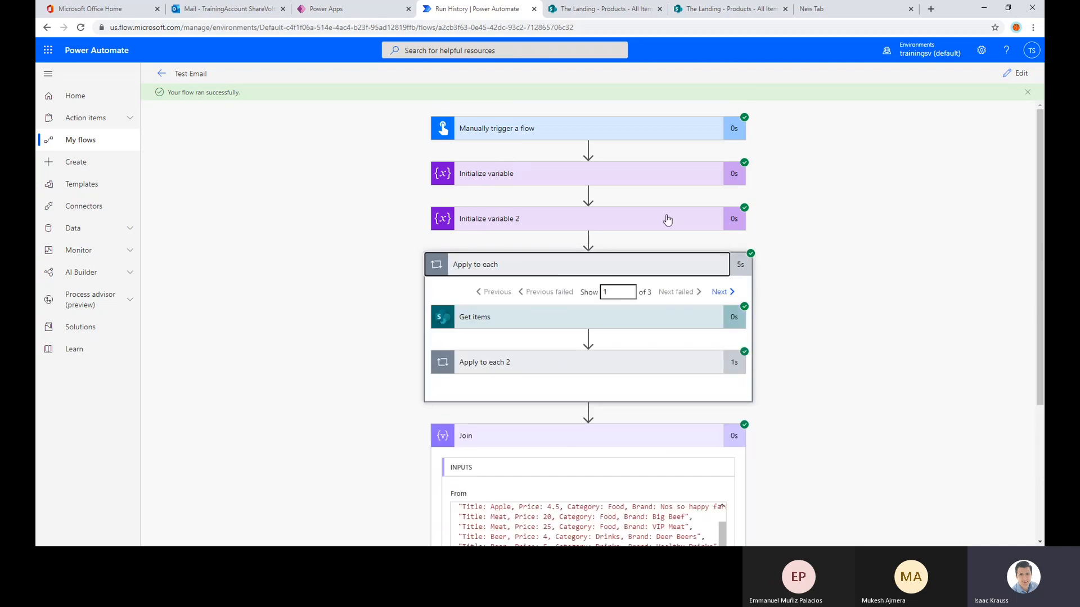
left_click(538, 318)
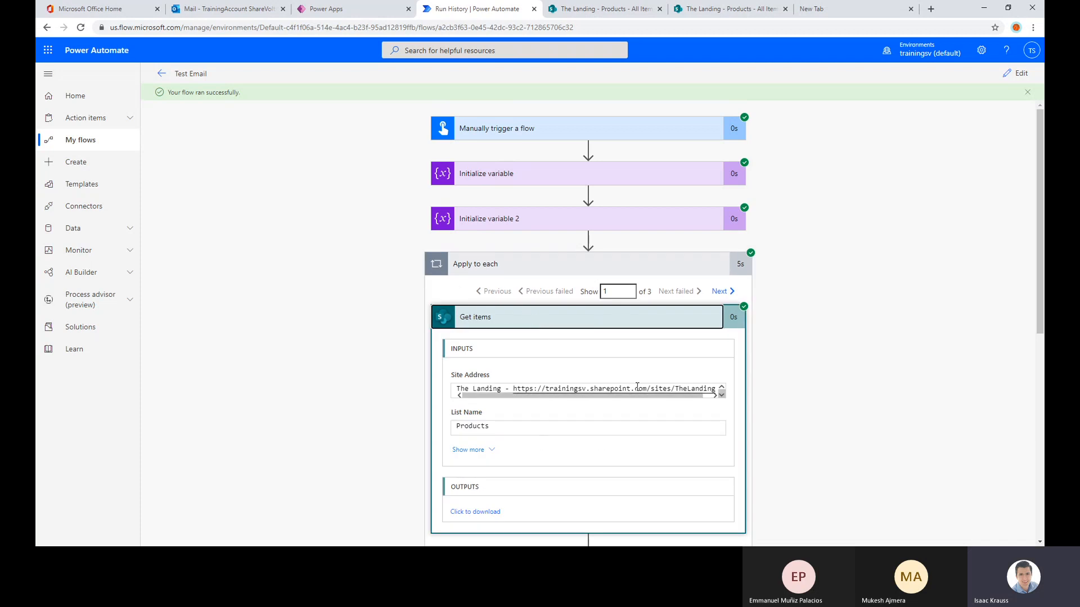
scroll(487, 427, "down", 2)
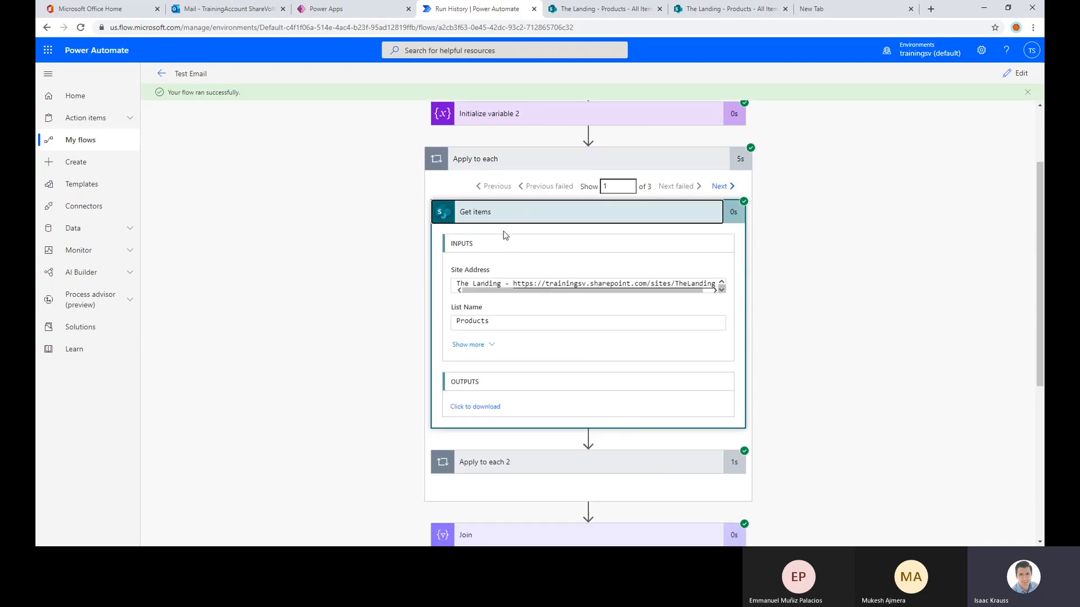
left_click(555, 456)
scroll(586, 442, "up", 4)
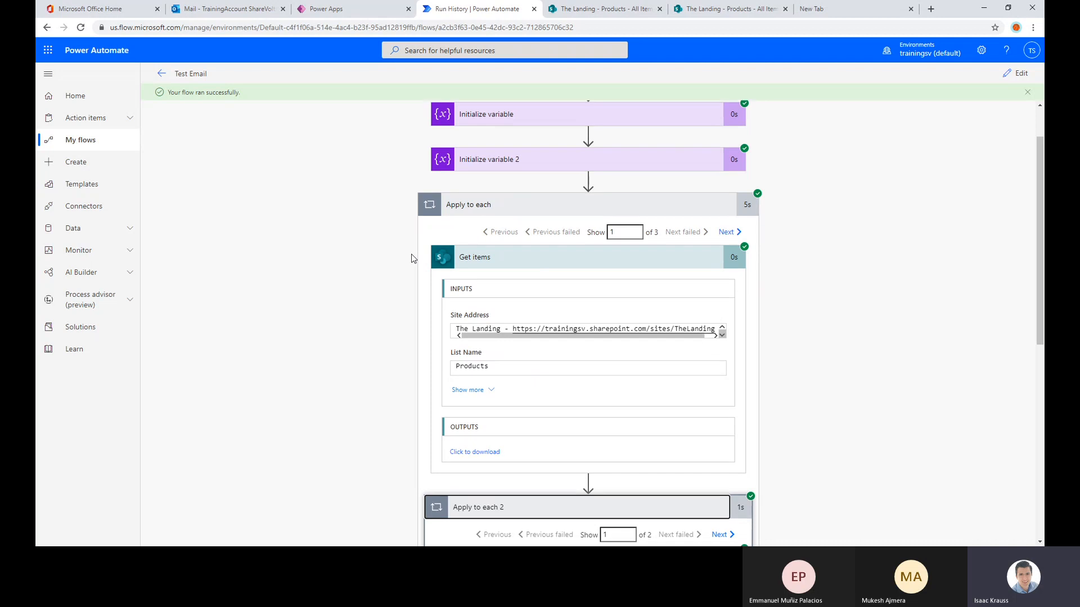
scroll(411, 257, "down", 5)
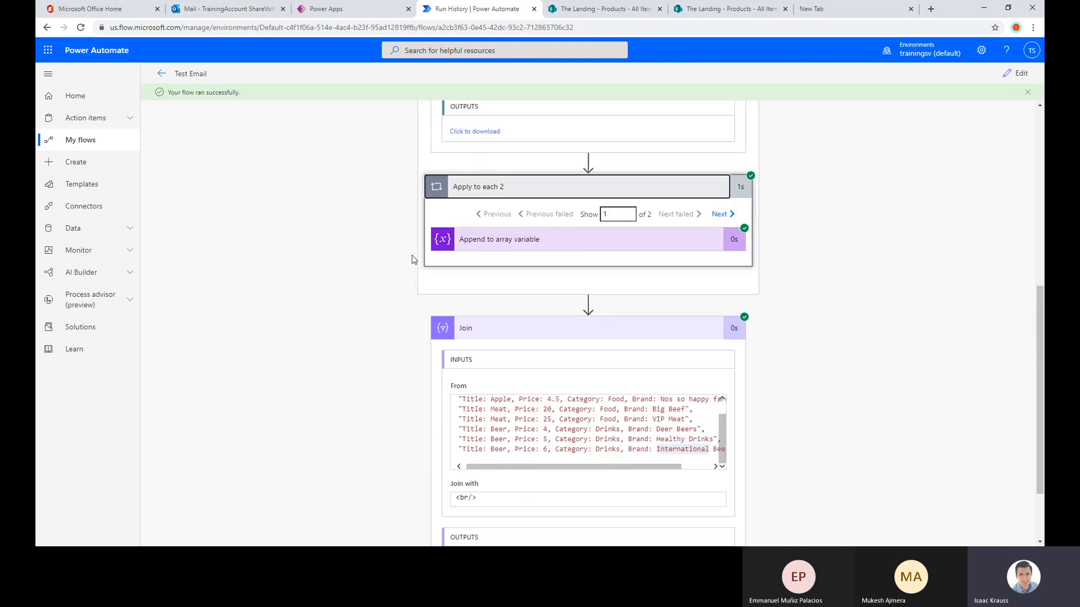
scroll(412, 255, "up", 1)
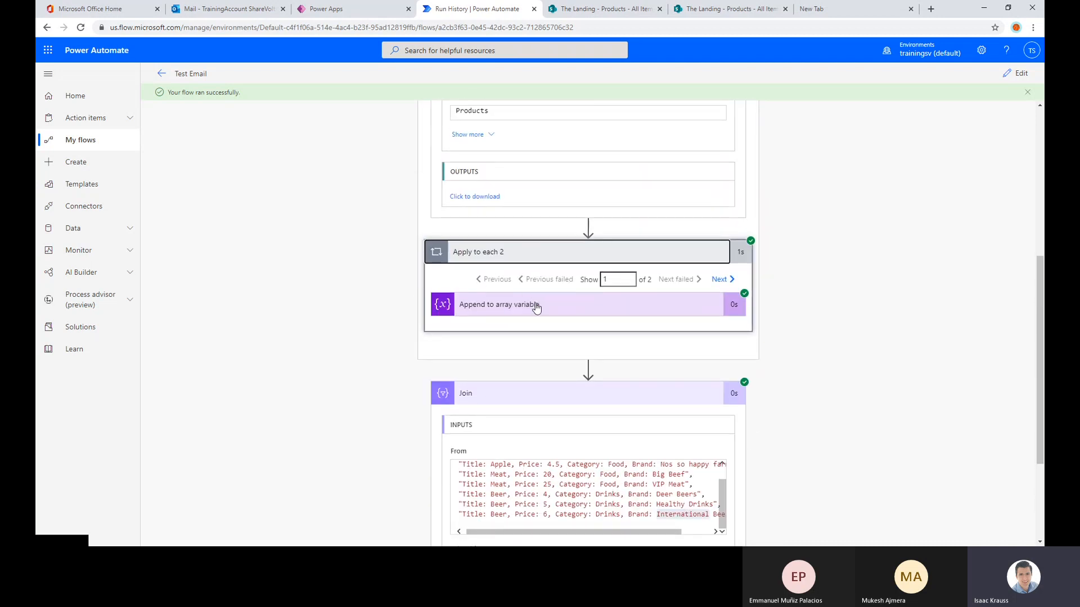
Compare the first Apply to each iteration's Get items and nested Apply to each 2 loop with the Join action's From array
scroll(523, 375, "up", 5)
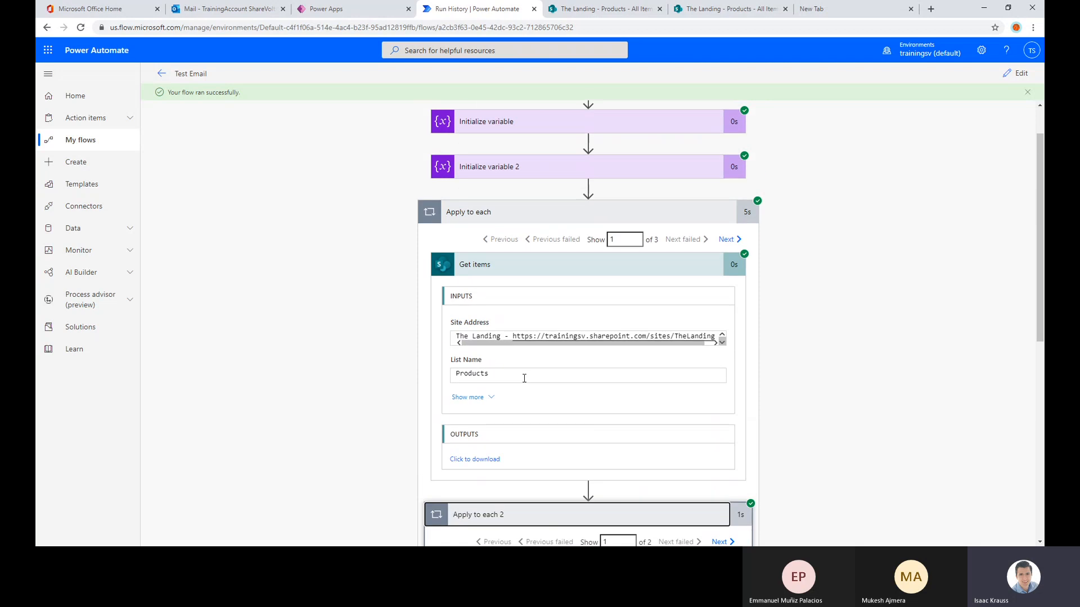
scroll(523, 376, "down", 3)
scroll(523, 374, "up", 4)
scroll(564, 268, "down", 6)
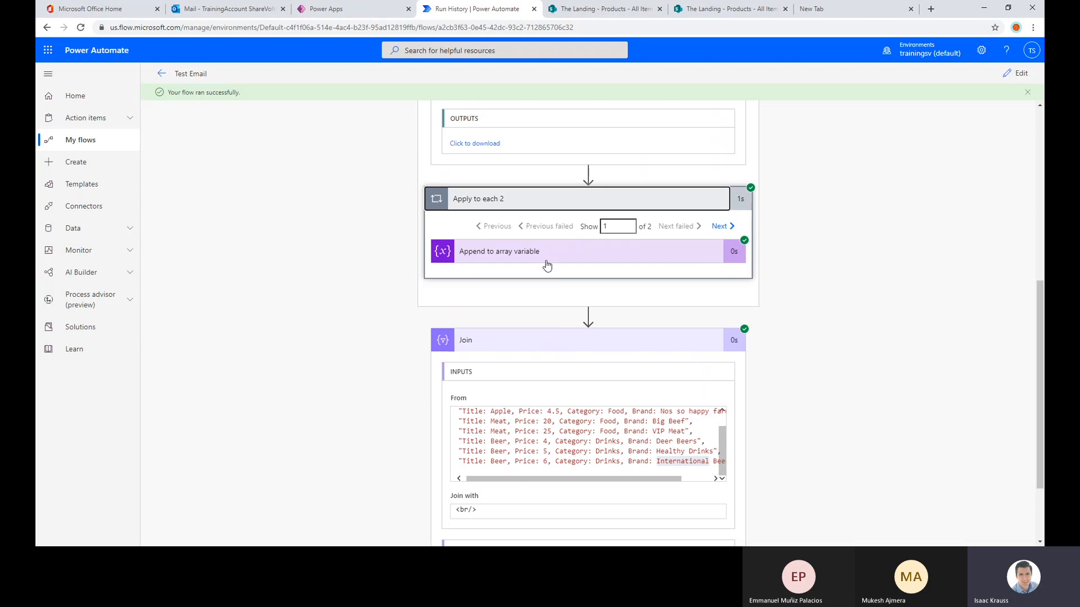
scroll(547, 266, "up", 6)
scroll(561, 212, "down", 6)
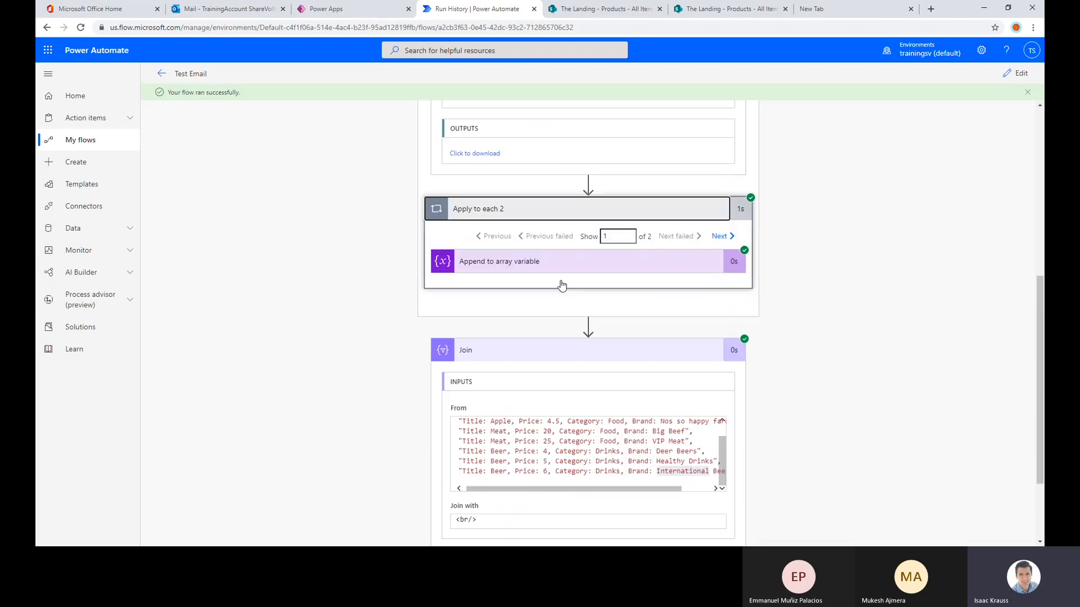
scroll(562, 286, "down", 2)
scroll(563, 253, "up", 2)
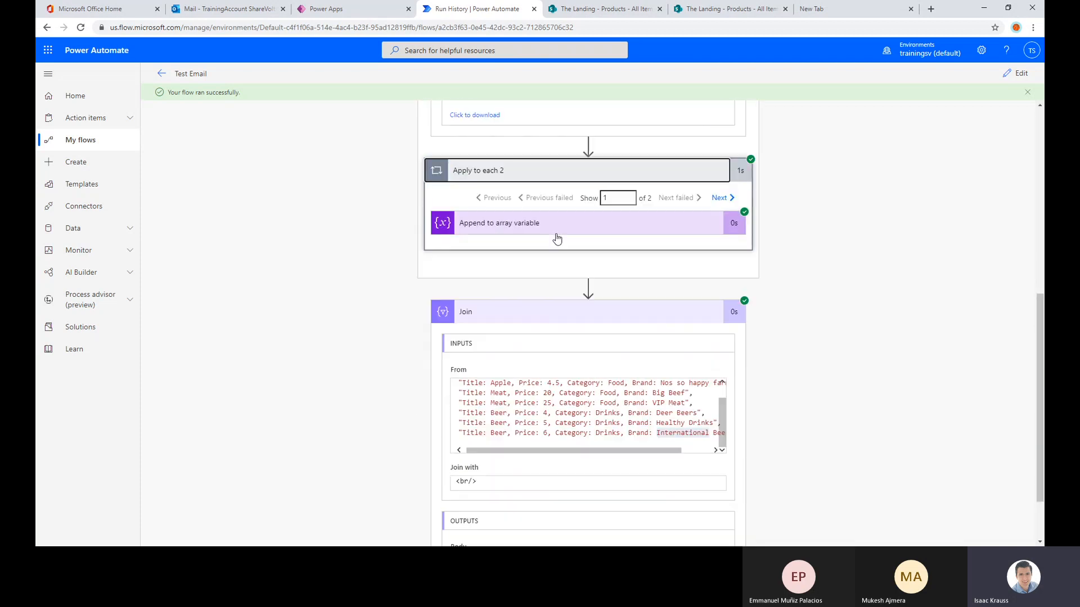
scroll(563, 315, "down", 2)
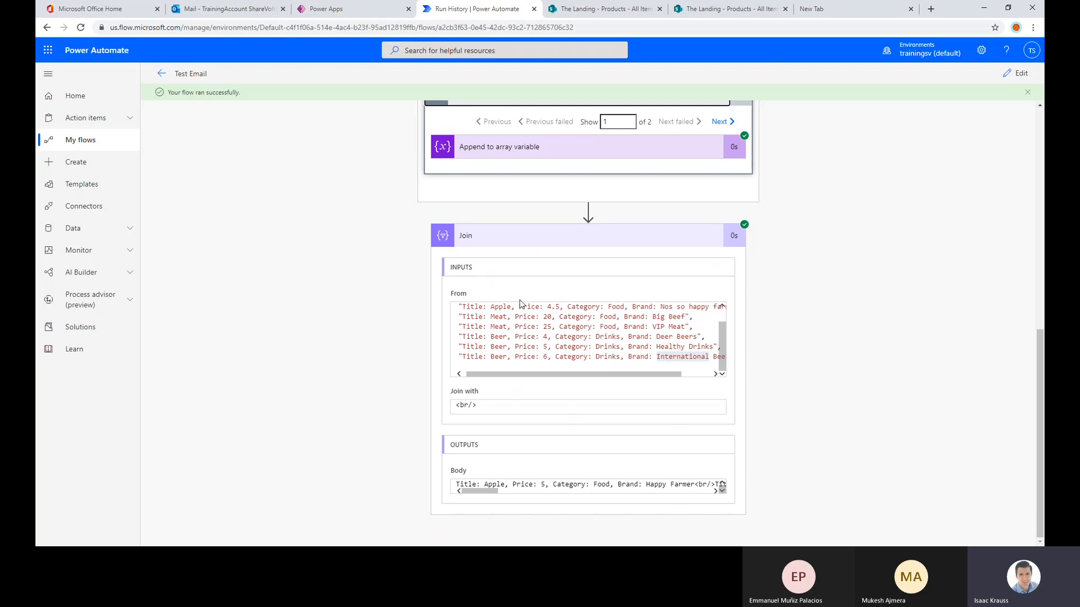
scroll(526, 336, "up", 3)
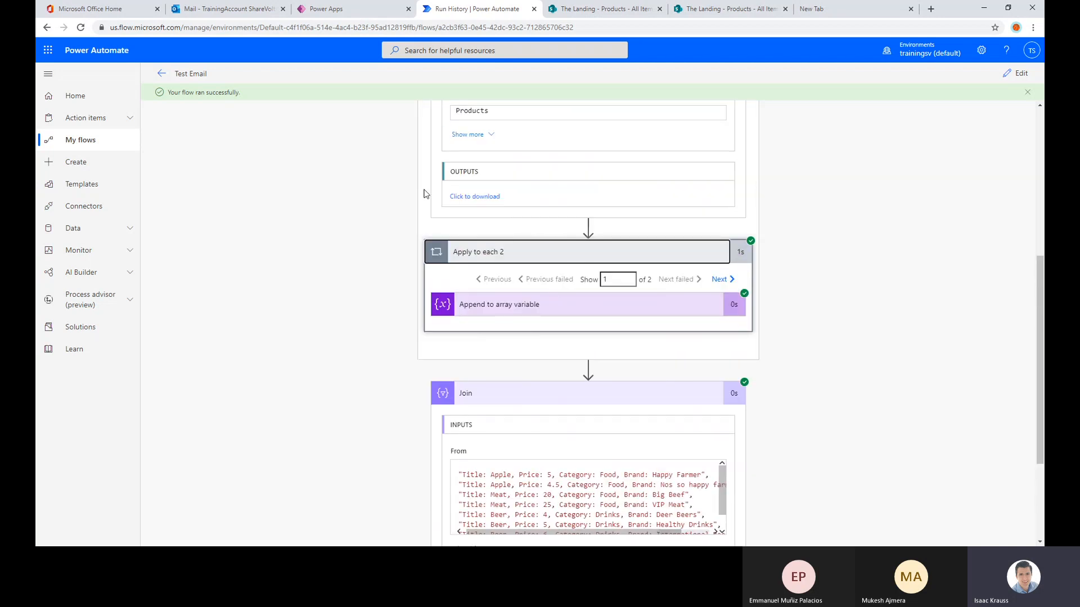
scroll(540, 236, "up", 4)
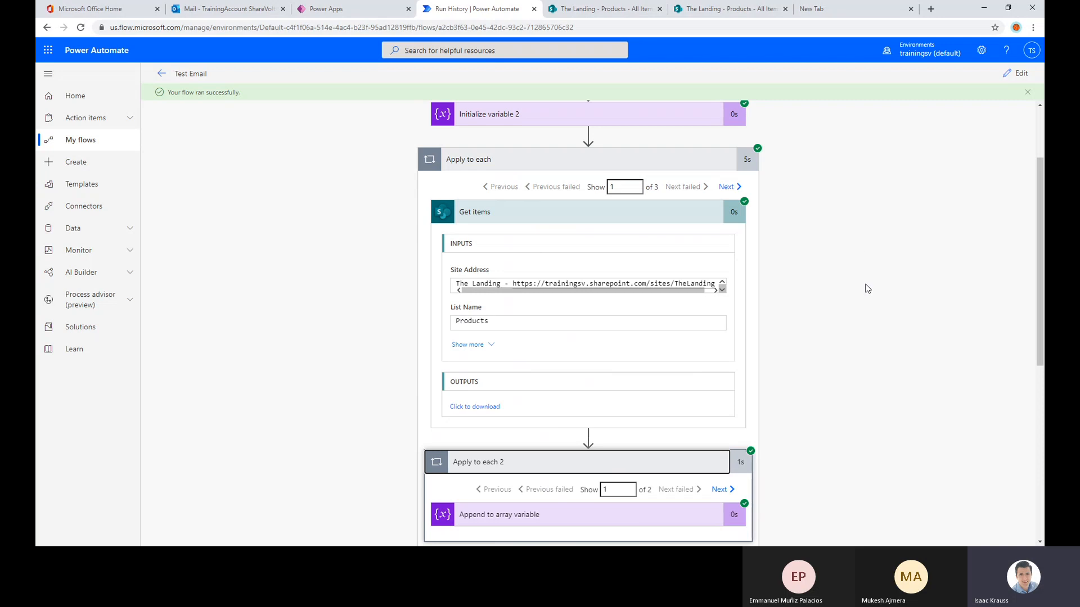
scroll(787, 250, "down", 6)
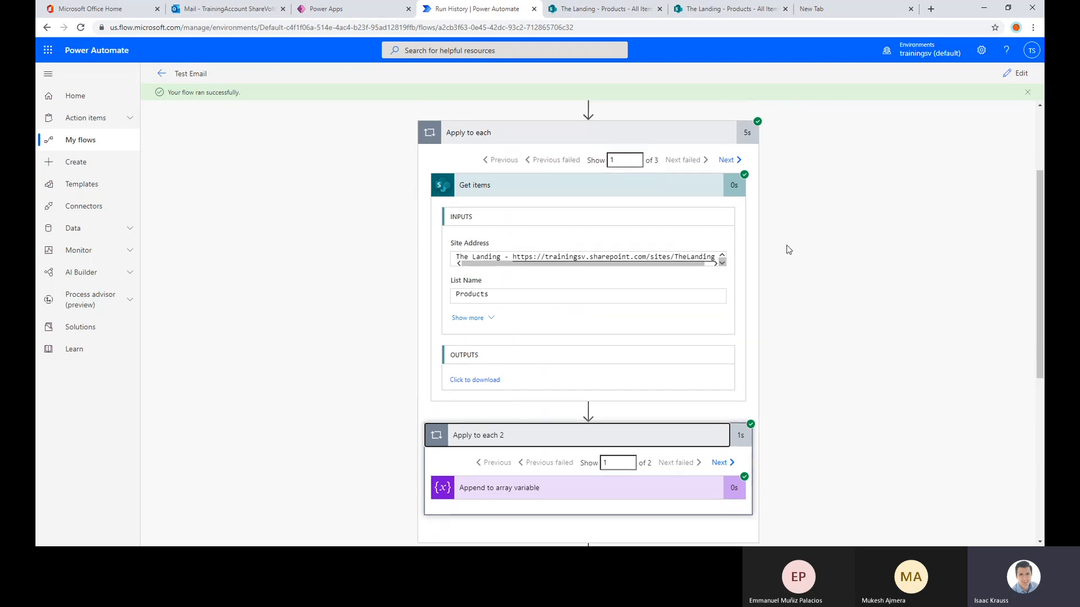
scroll(848, 292, "up", 6)
scroll(850, 292, "up", 2)
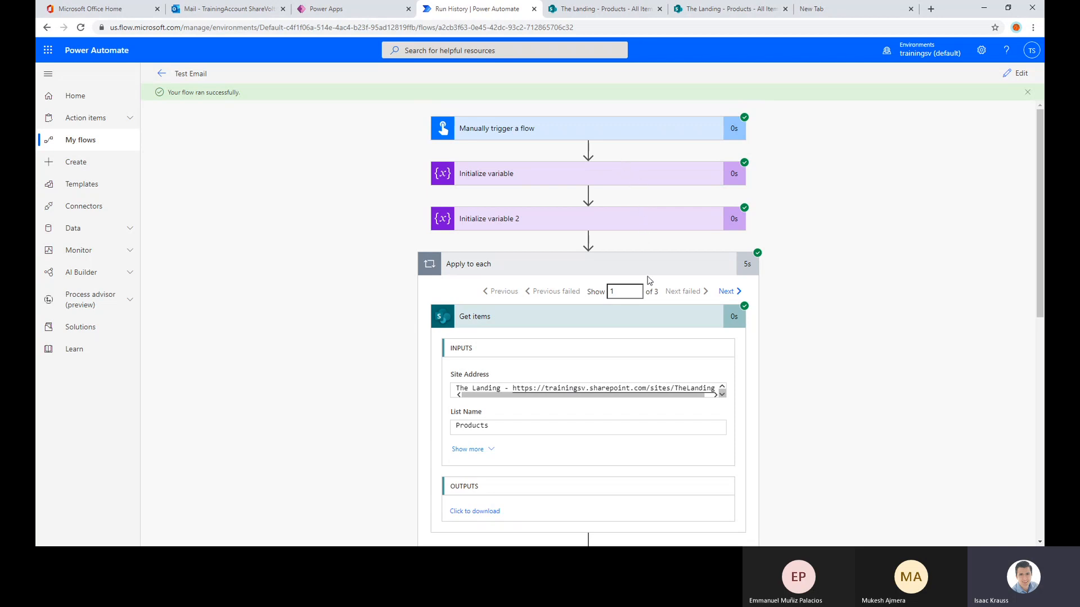
Examine the run structure from Apply to each through Get items and Apply to each 2 down to the Join inputs
left_click(655, 262)
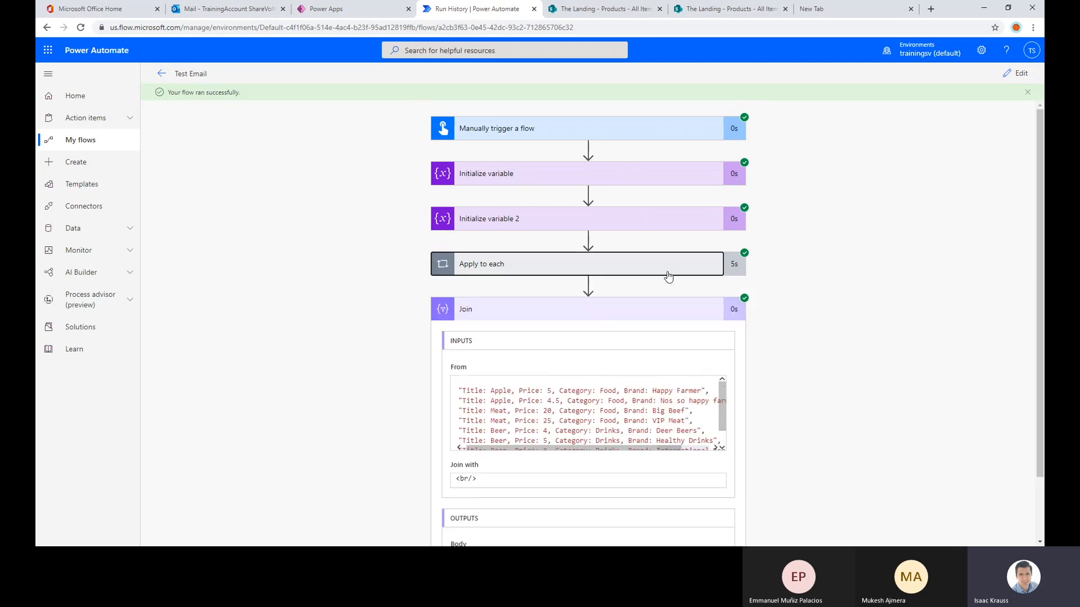
left_click(667, 275)
left_click(556, 324)
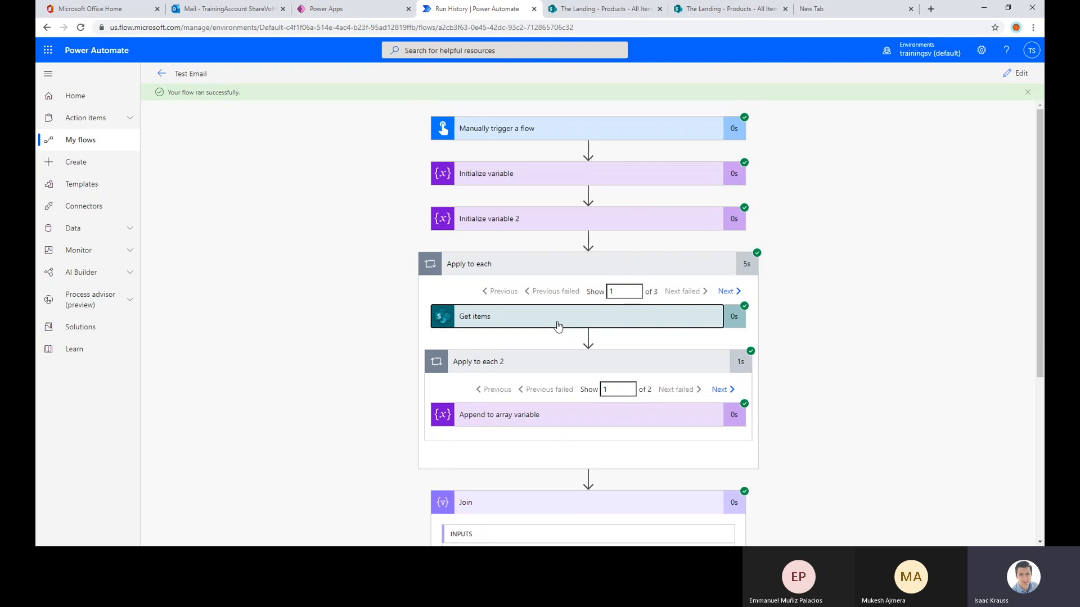
left_click(558, 326)
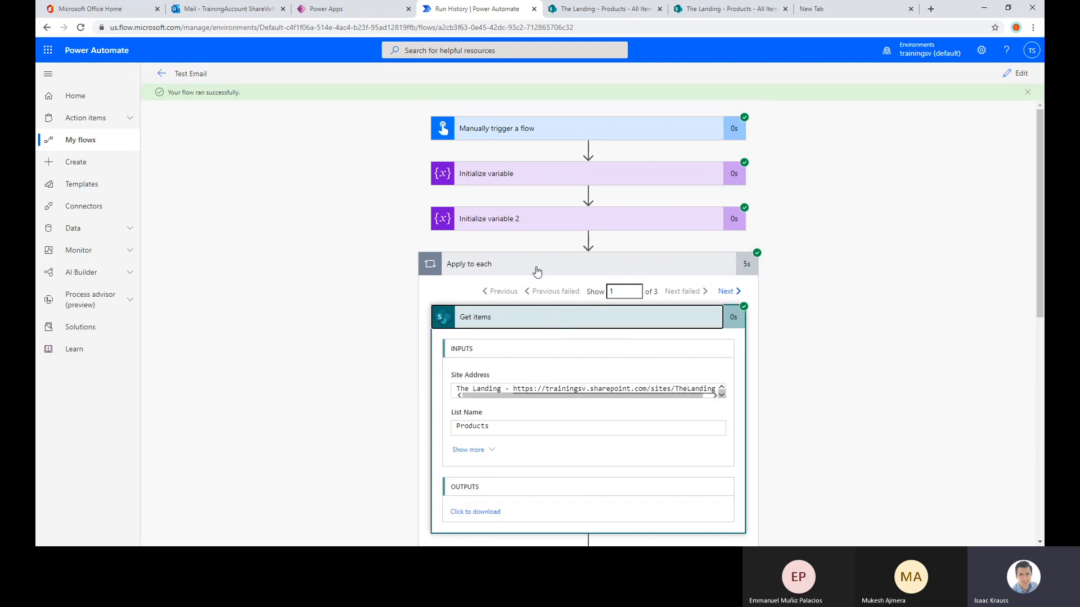
scroll(710, 379, "down", 3)
scroll(677, 433, "up", 3)
scroll(573, 279, "down", 2)
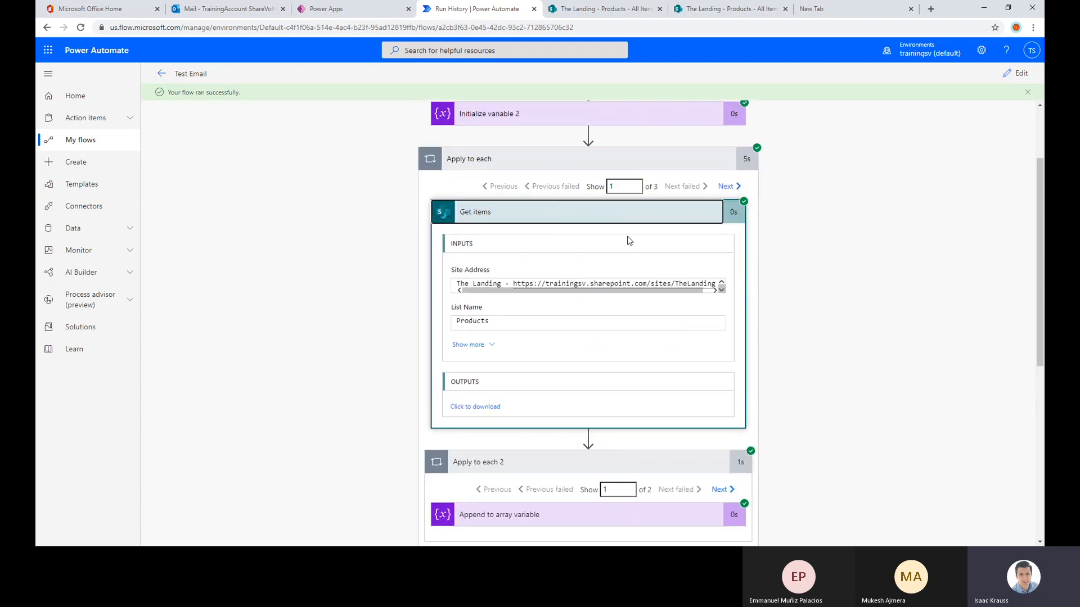
scroll(656, 294, "down", 4)
scroll(692, 286, "up", 1)
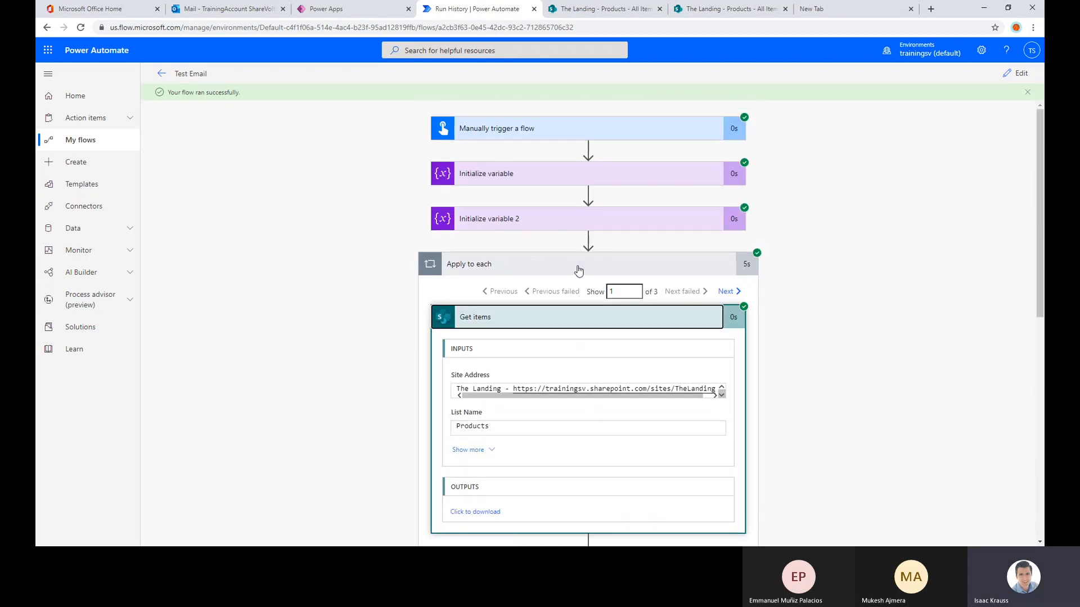
scroll(687, 219, "down", 4)
scroll(785, 281, "down", 2)
scroll(786, 287, "down", 3)
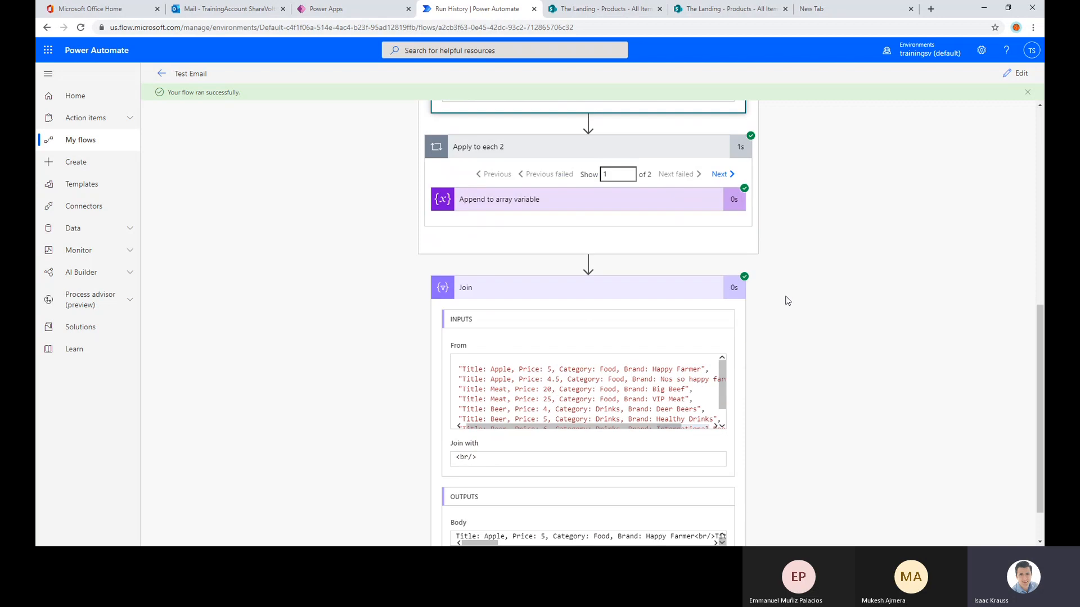
Open the Test Email flow for editing
left_click(1019, 75)
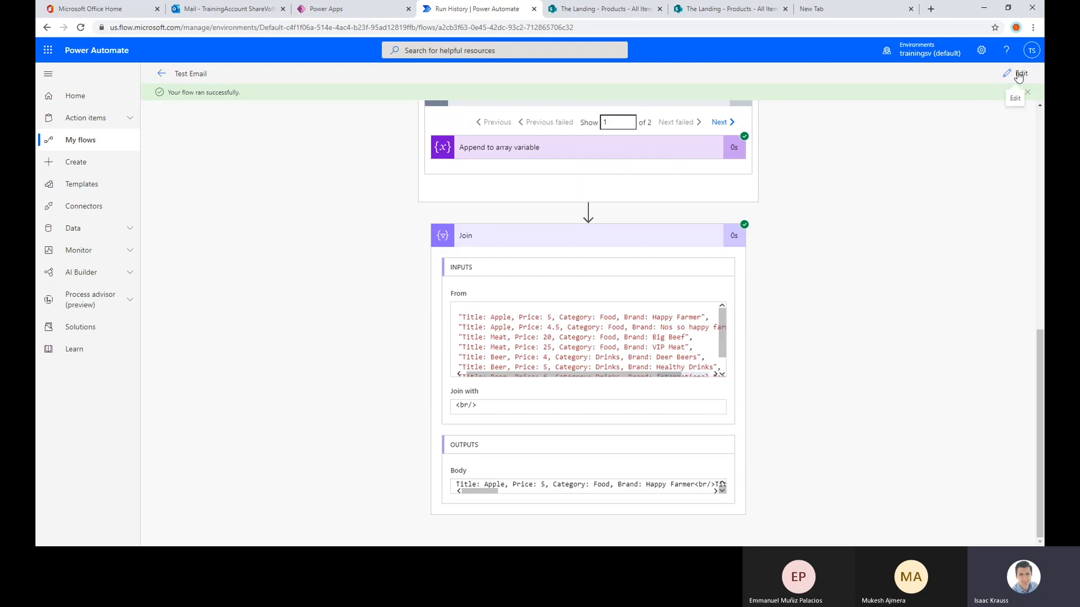
scroll(526, 284, "down", 3)
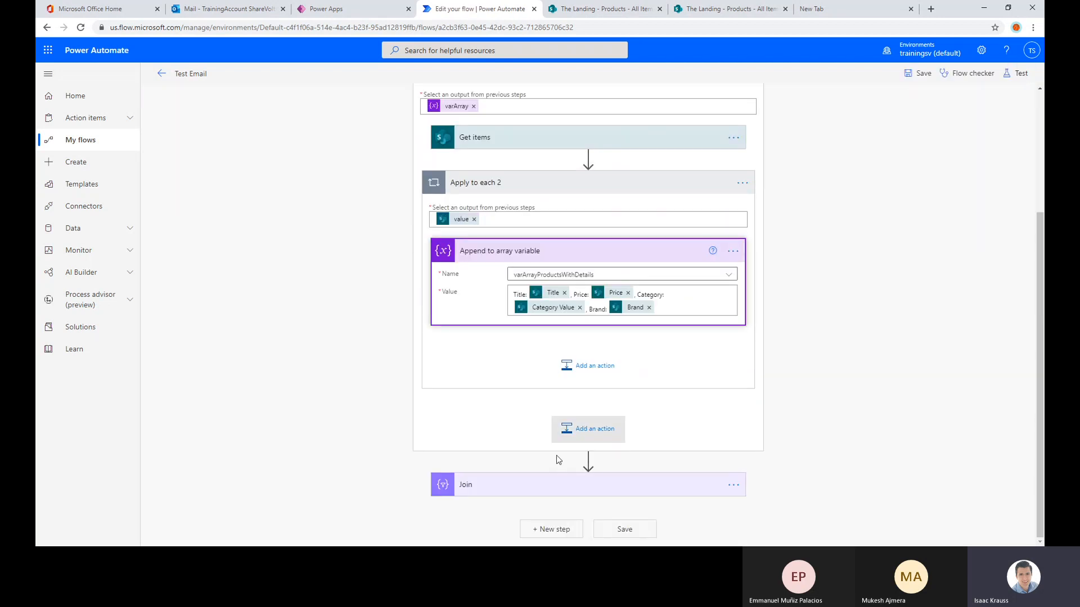
left_click(550, 529)
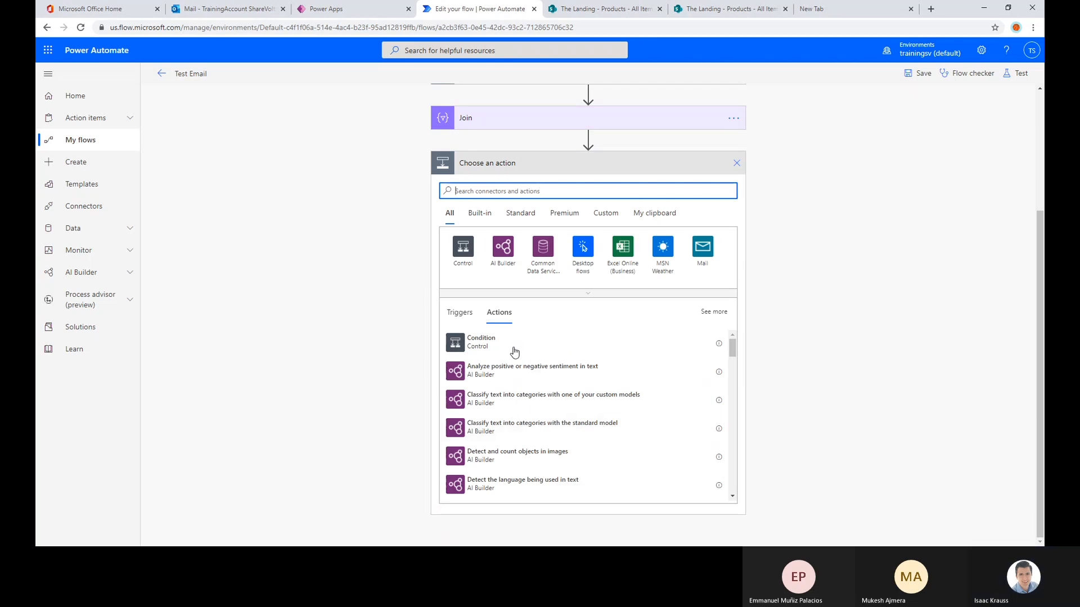
scroll(511, 353, "down", 4)
scroll(513, 388, "up", 5)
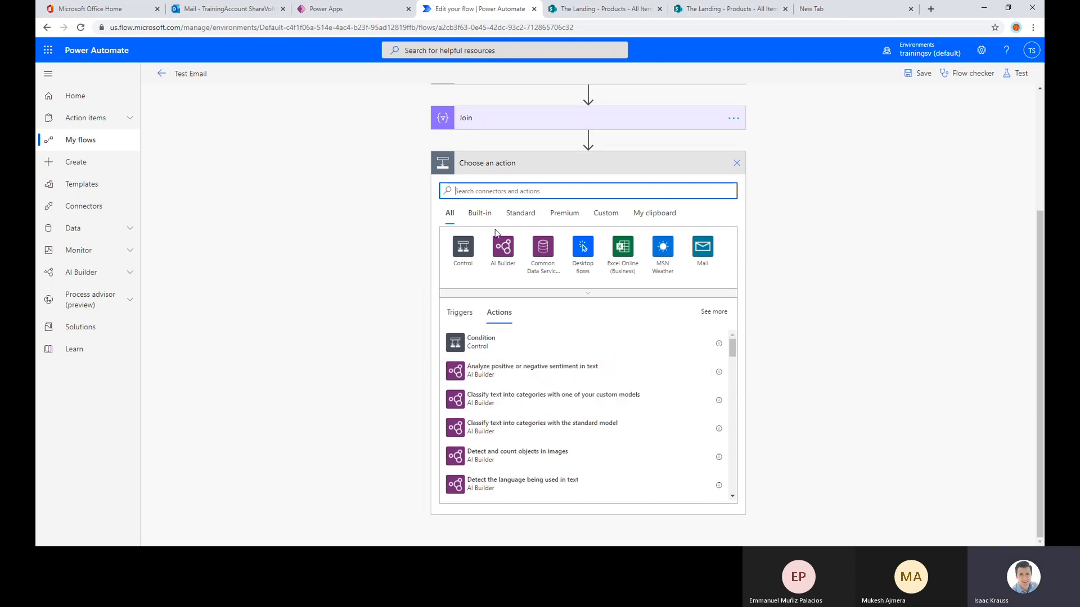
scroll(484, 188, "up", 3)
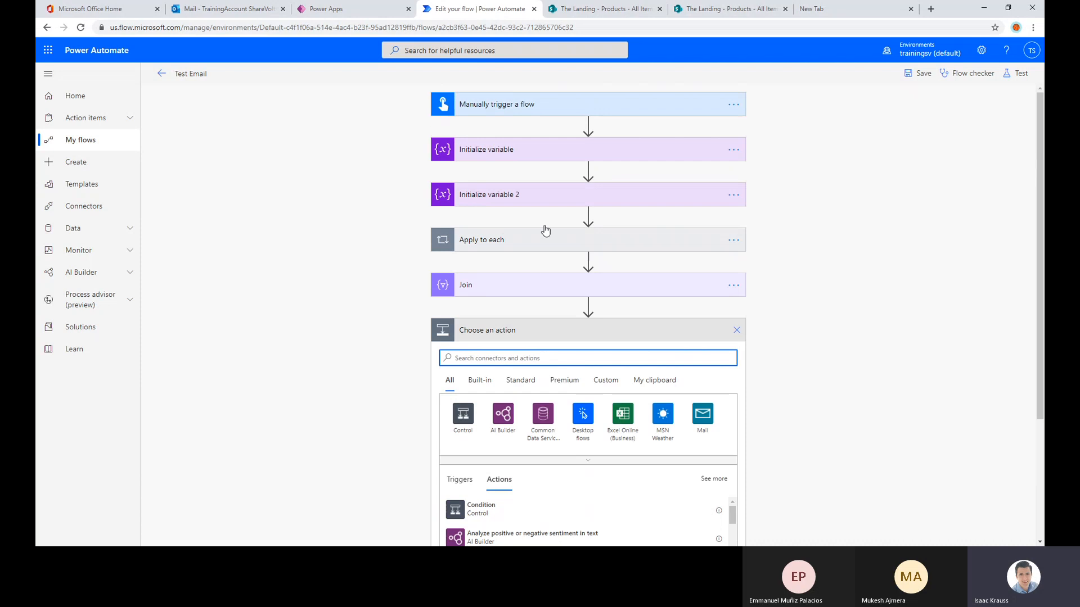
scroll(470, 272, "down", 2)
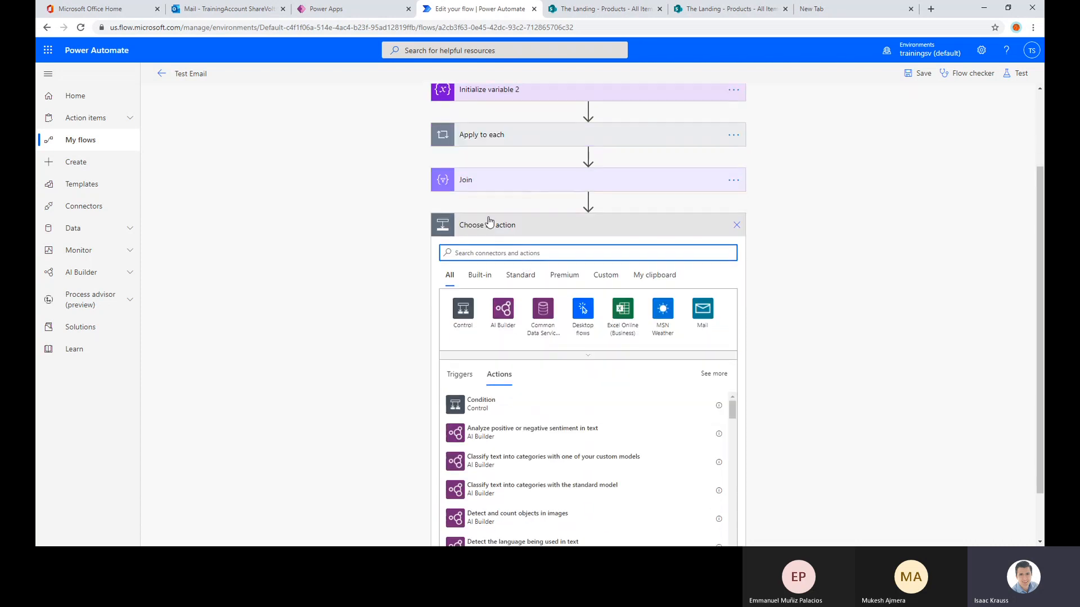
left_click(495, 135)
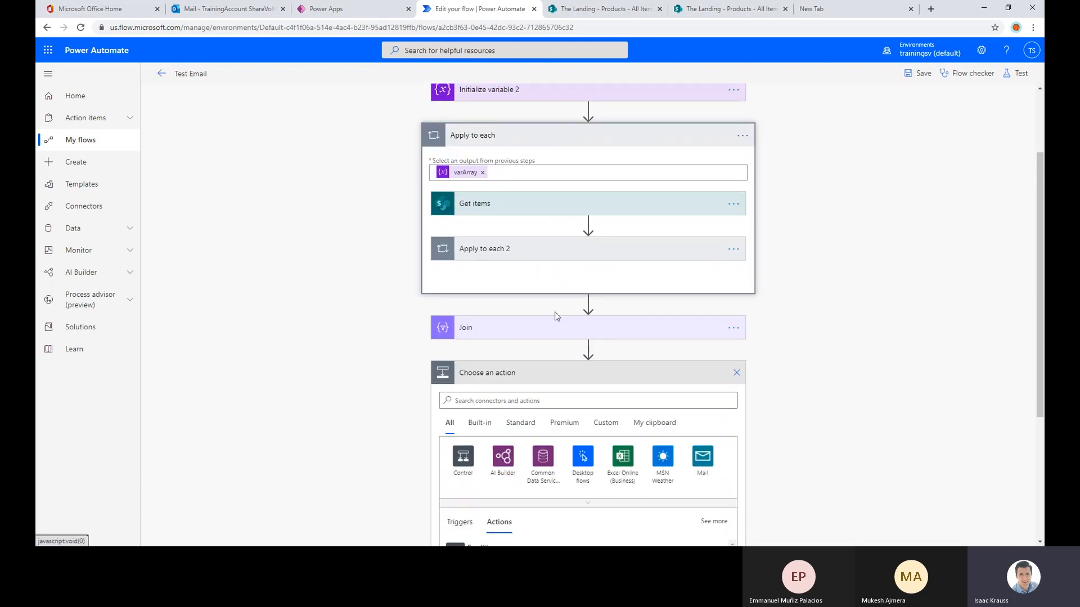
left_click(487, 211)
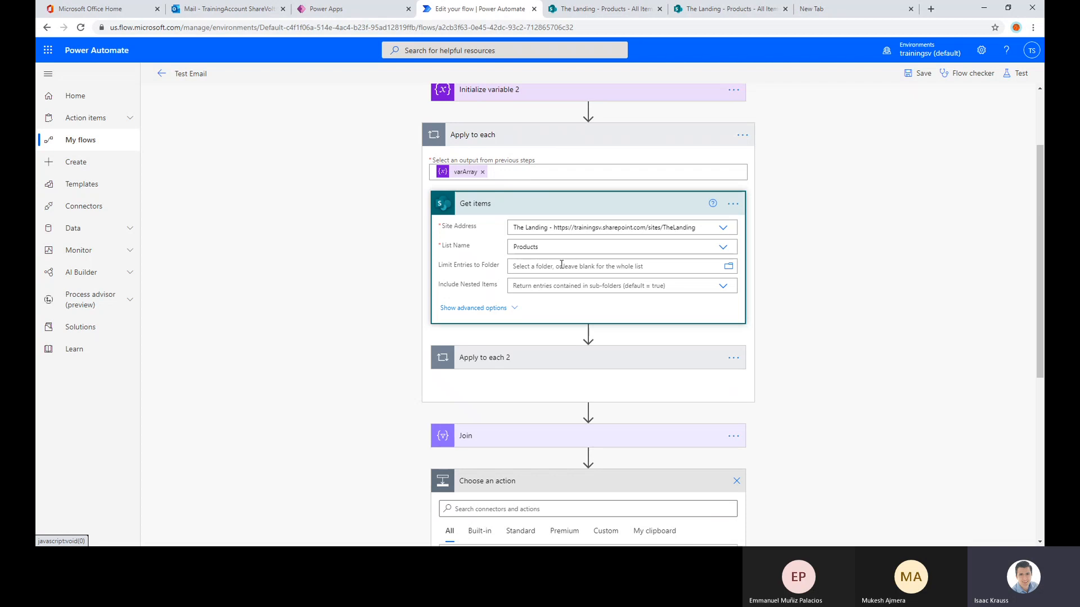
left_click(516, 136)
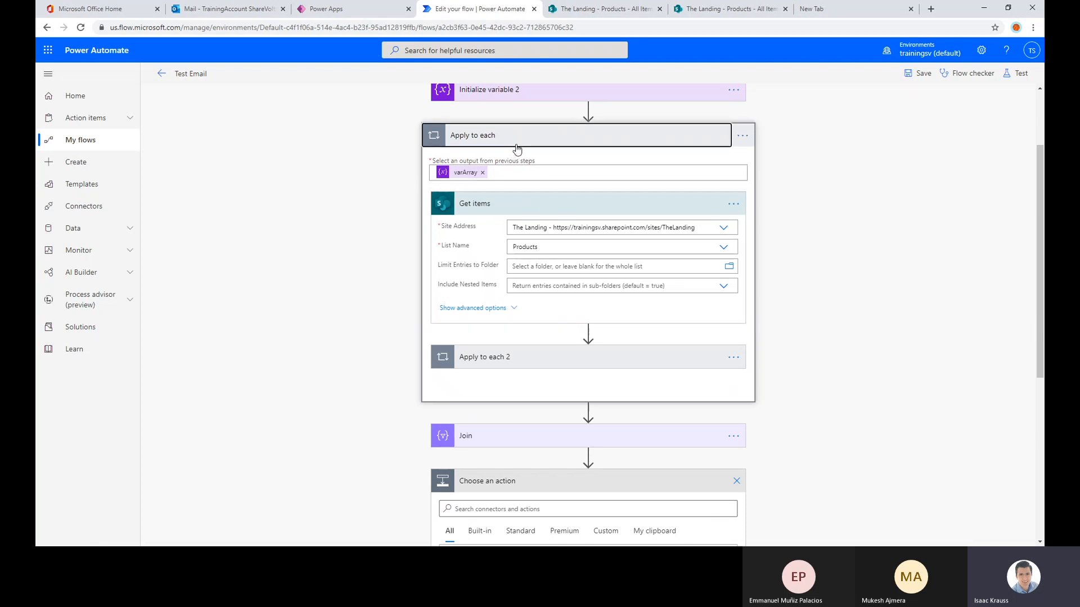
scroll(578, 394, "down", 1)
scroll(546, 364, "down", 2)
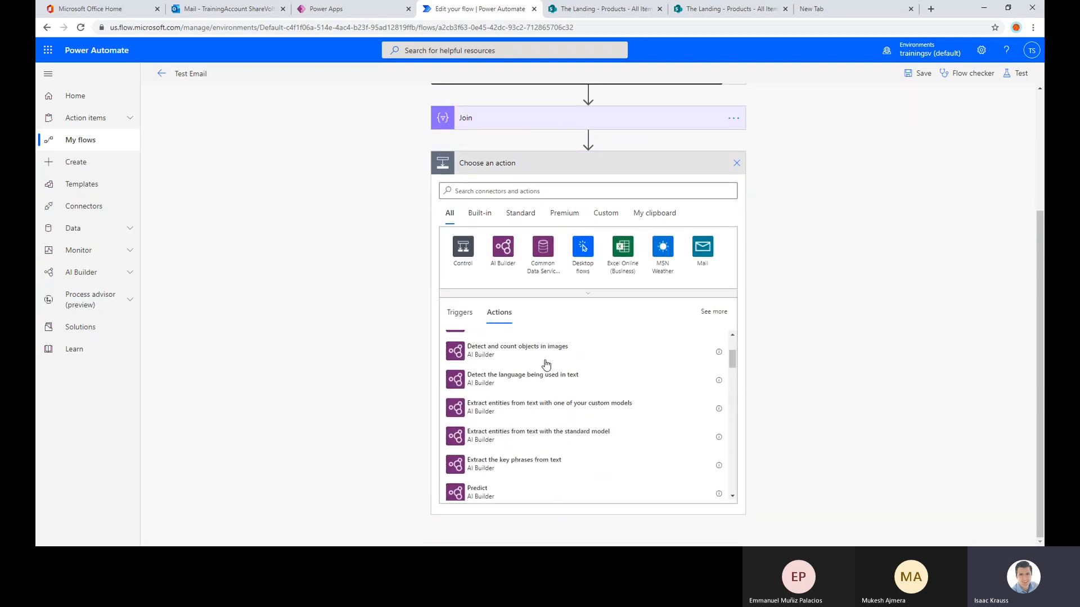
scroll(611, 402, "down", 5)
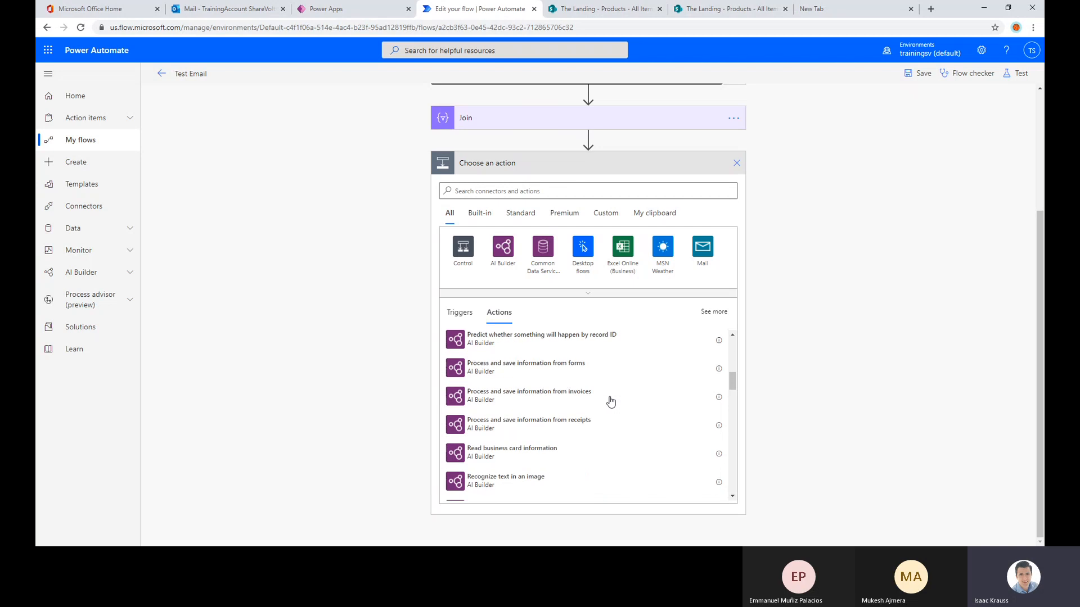
scroll(619, 404, "down", 3)
scroll(820, 419, "up", 3)
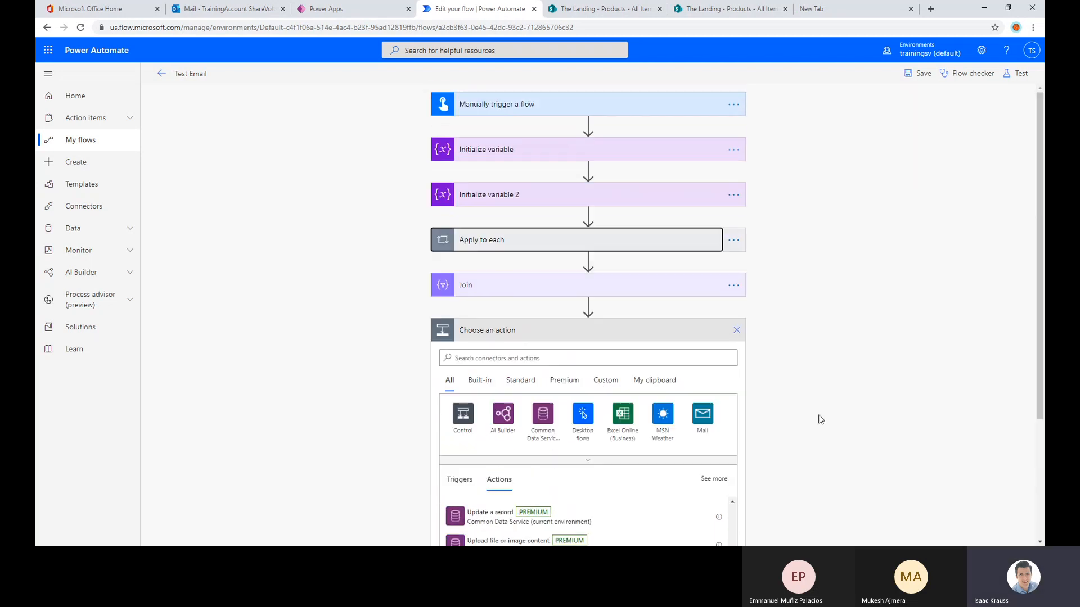
left_click(820, 419)
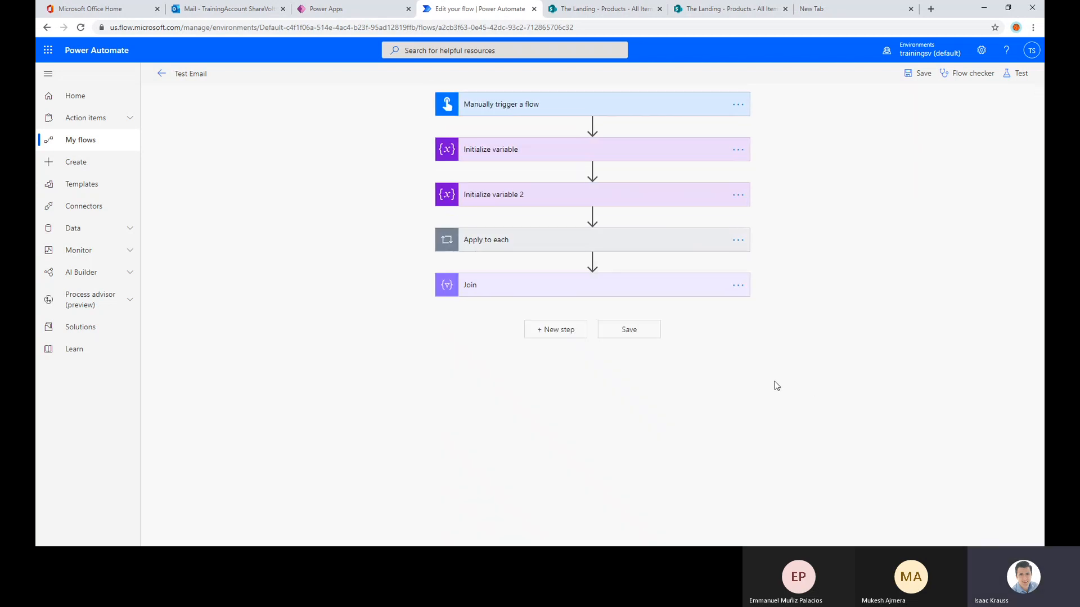
Save the Test Email flow
left_click(915, 75)
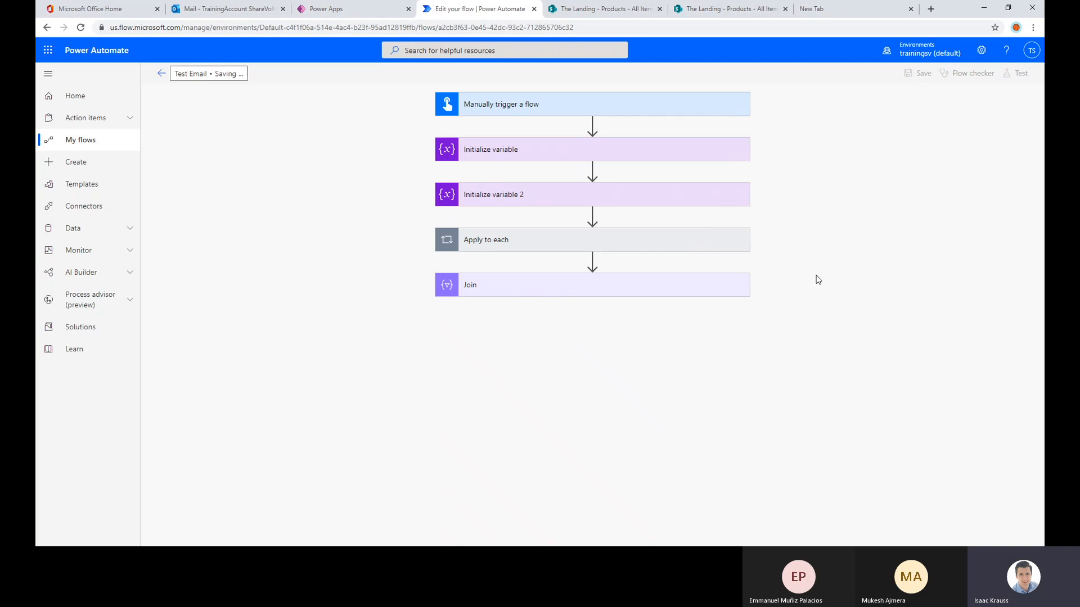
Review the Apply to each configuration, including its Get items settings and the nested Apply to each 2 loop
left_click(523, 248)
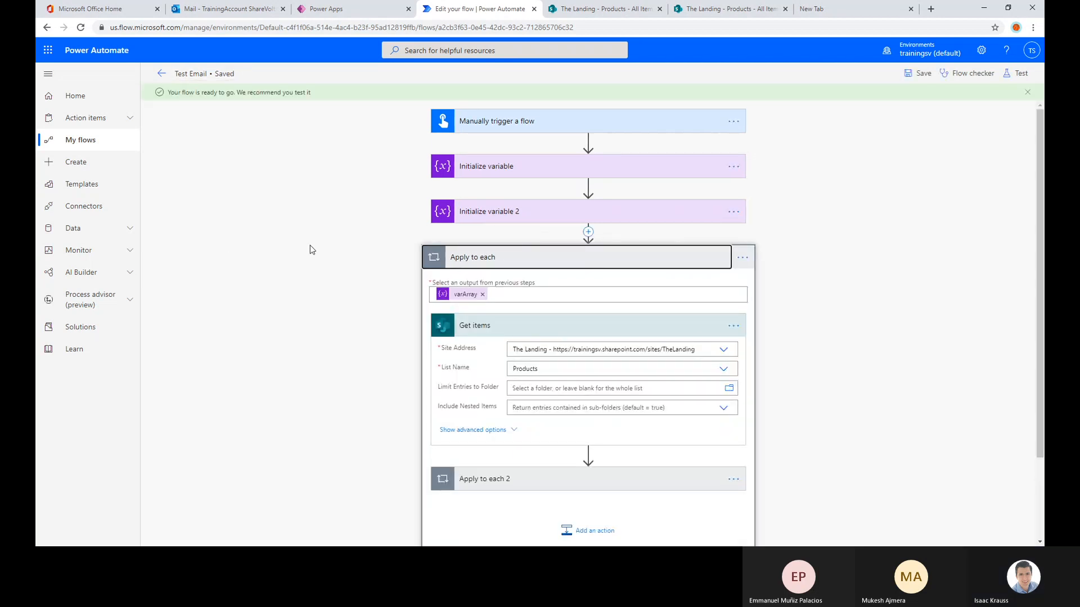
scroll(632, 202, "down", 2)
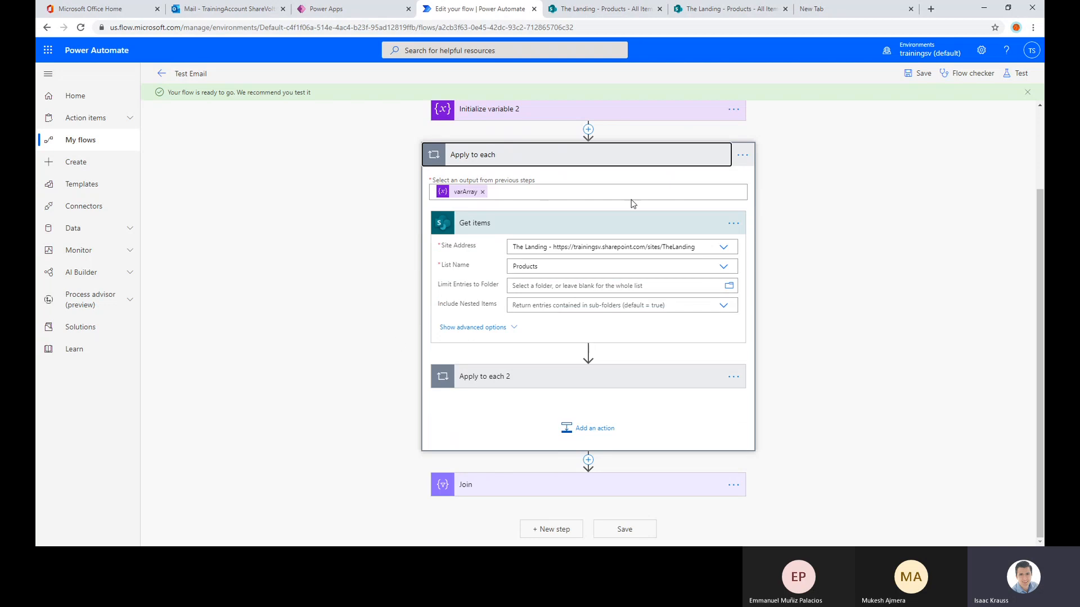
left_click(548, 374)
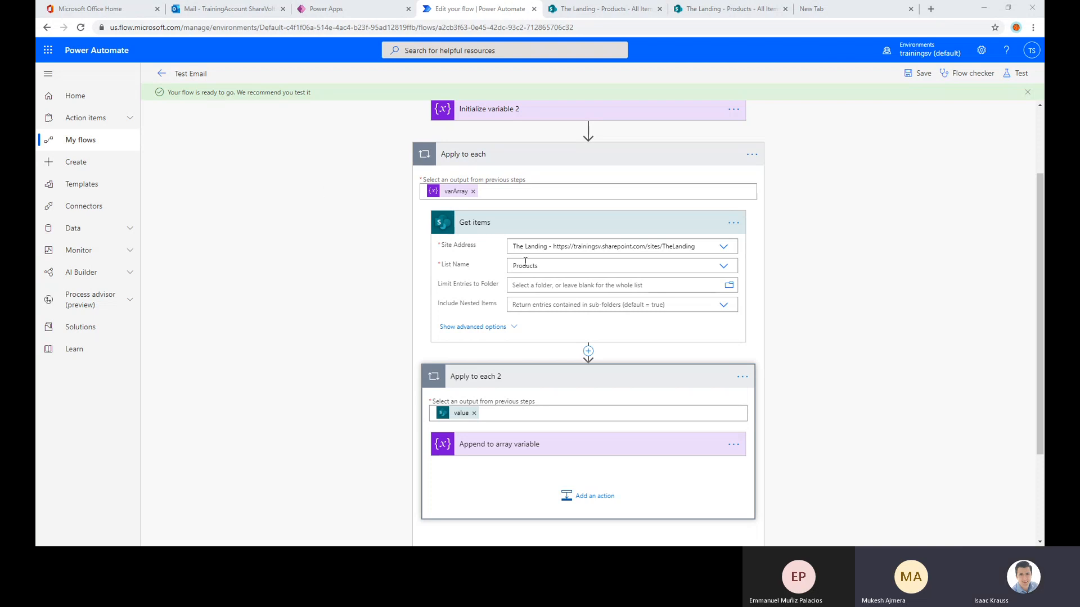
scroll(492, 327, "down", 2)
scroll(480, 273, "up", 3)
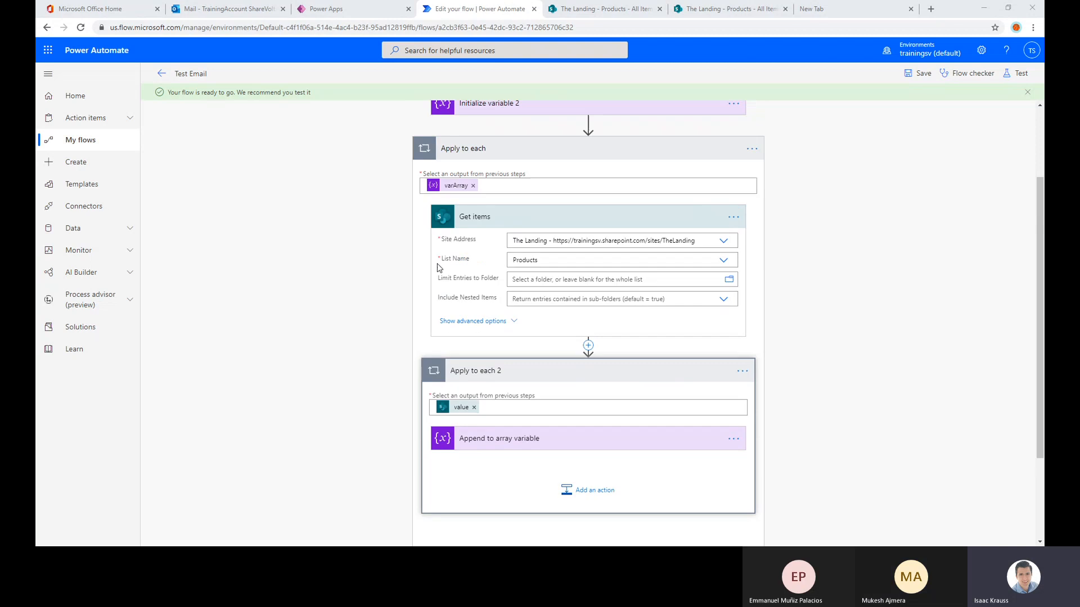
scroll(388, 297, "down", 3)
scroll(387, 297, "up", 3)
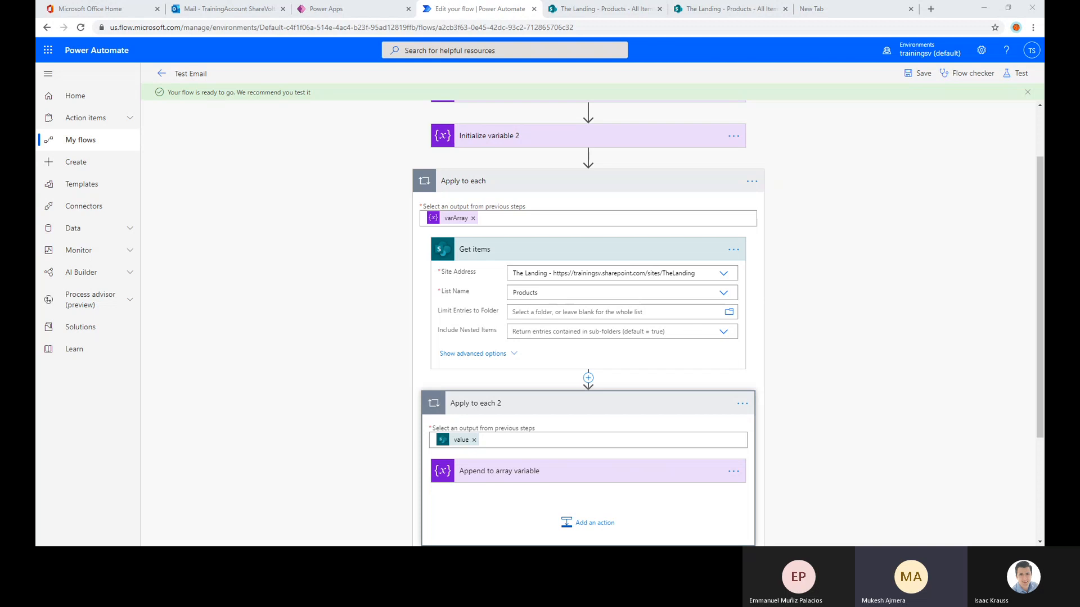
scroll(302, 344, "down", 1)
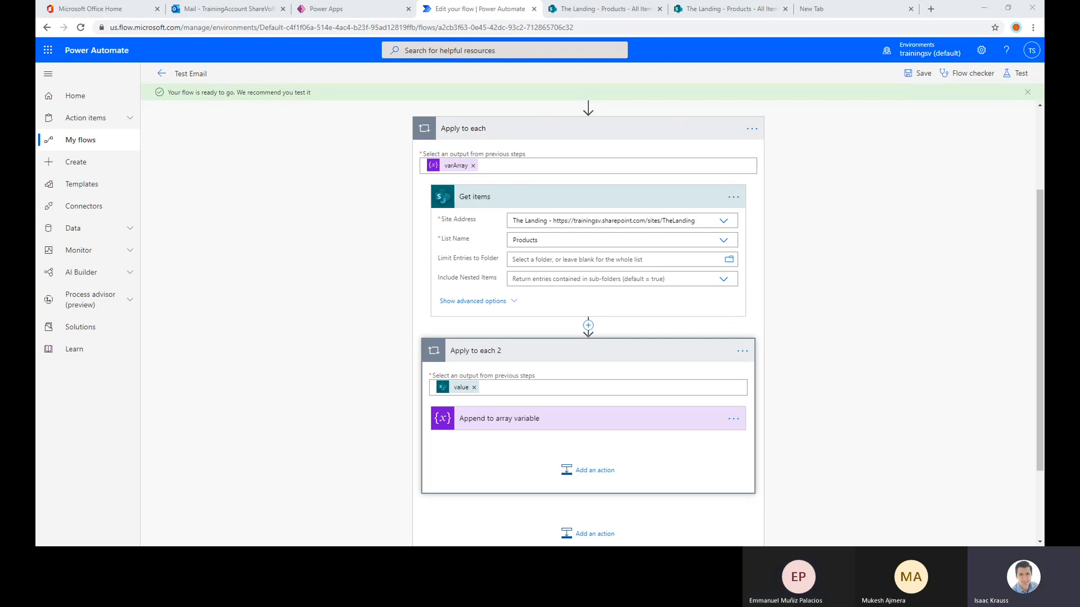
Examine the full Test Email flow from the manual trigger and variable initializations through the nested loops down to the Join action
scroll(388, 237, "up", 3)
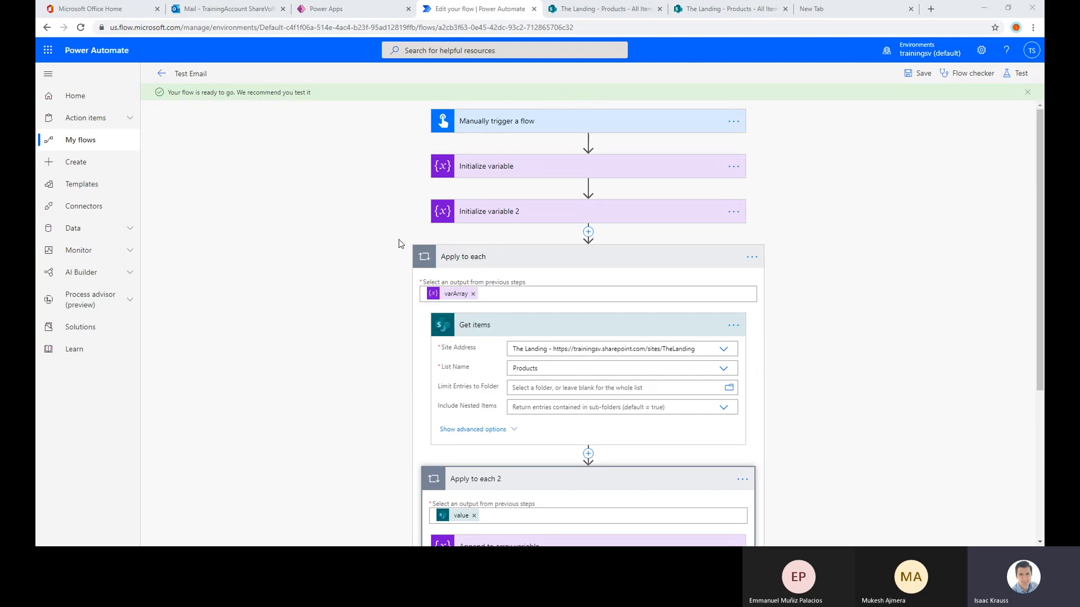
scroll(396, 248, "down", 2)
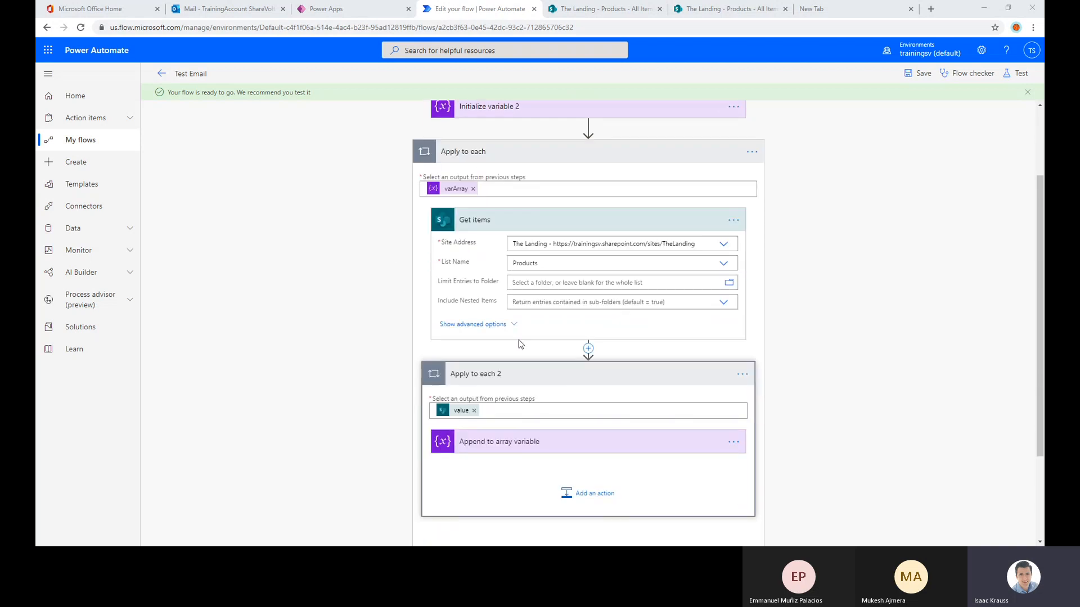
scroll(573, 231, "up", 2)
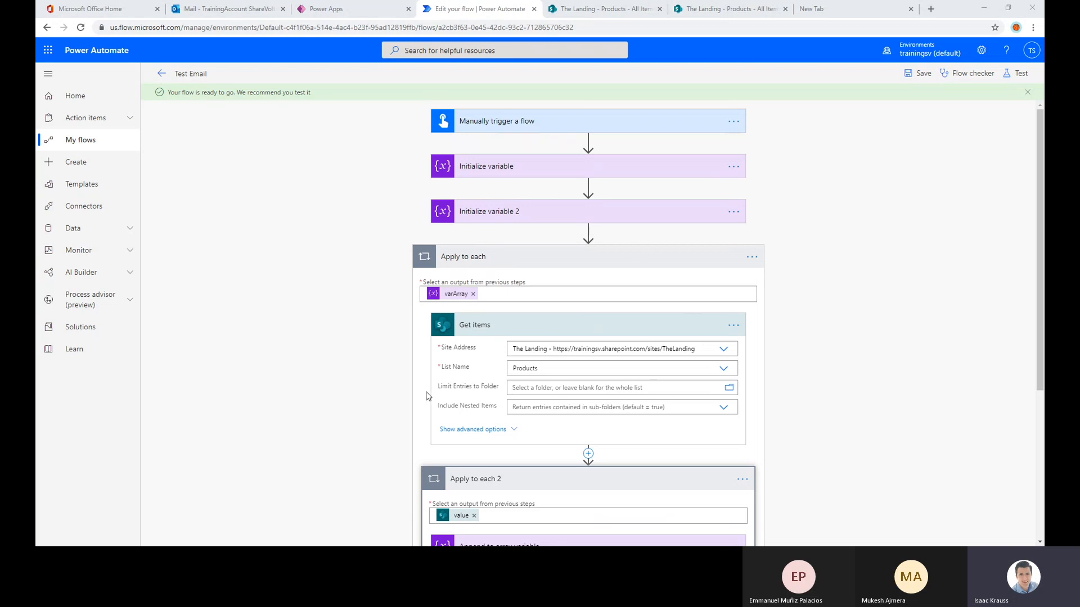
scroll(348, 383, "down", 2)
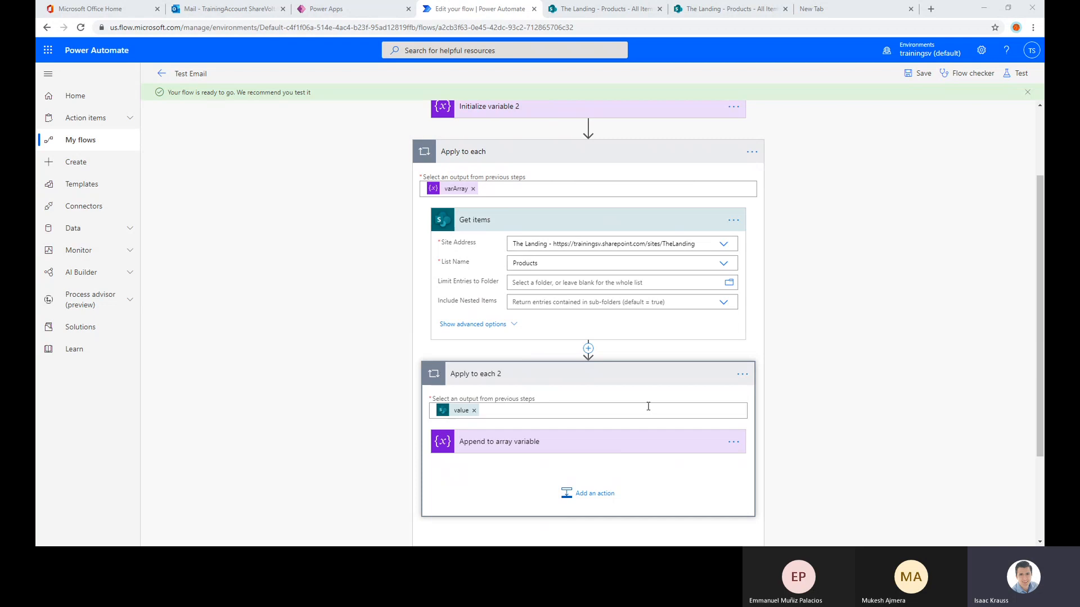
scroll(882, 347, "down", 2)
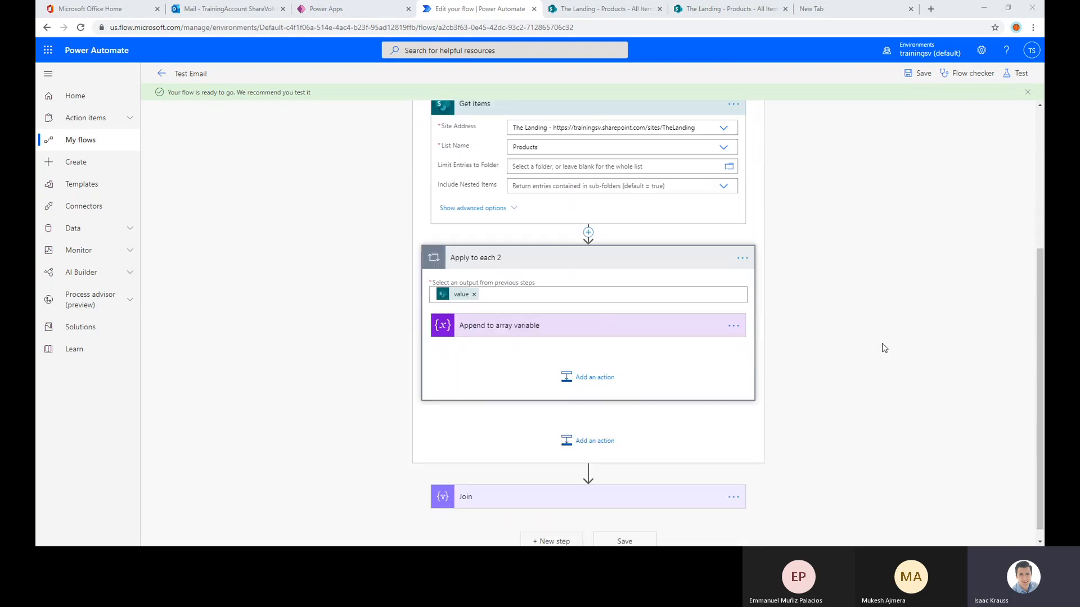
scroll(883, 347, "up", 4)
scroll(581, 272, "down", 3)
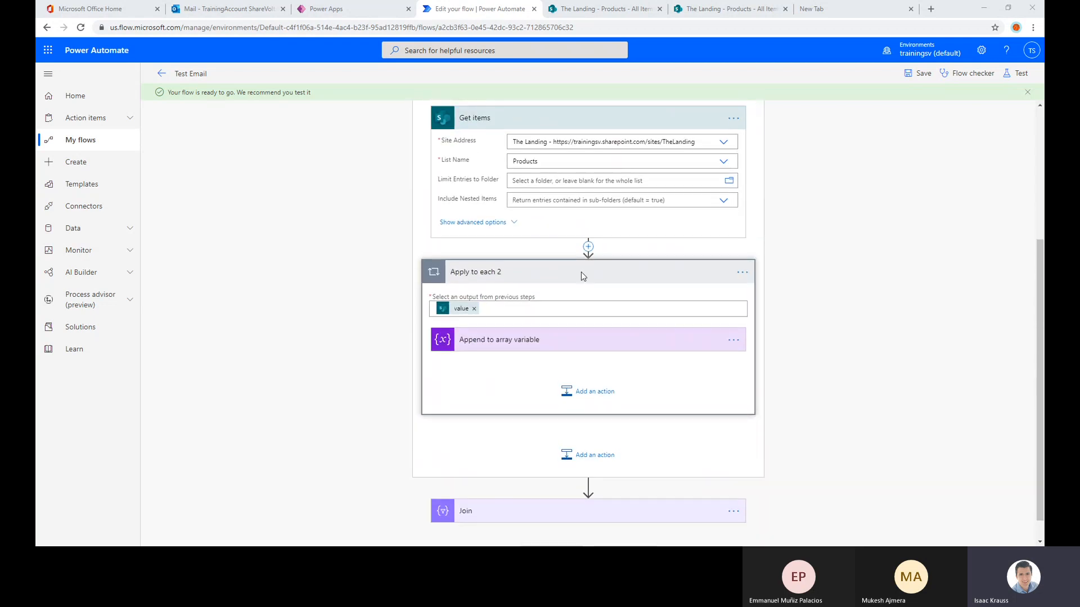
scroll(582, 271, "up", 2)
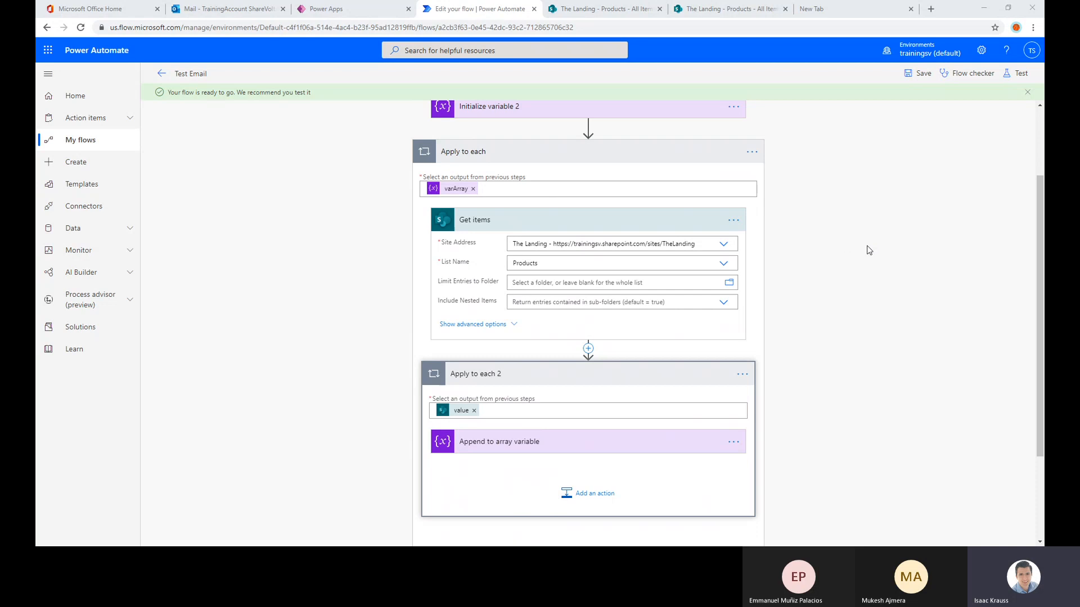
scroll(893, 251, "up", 1)
scroll(892, 249, "down", 3)
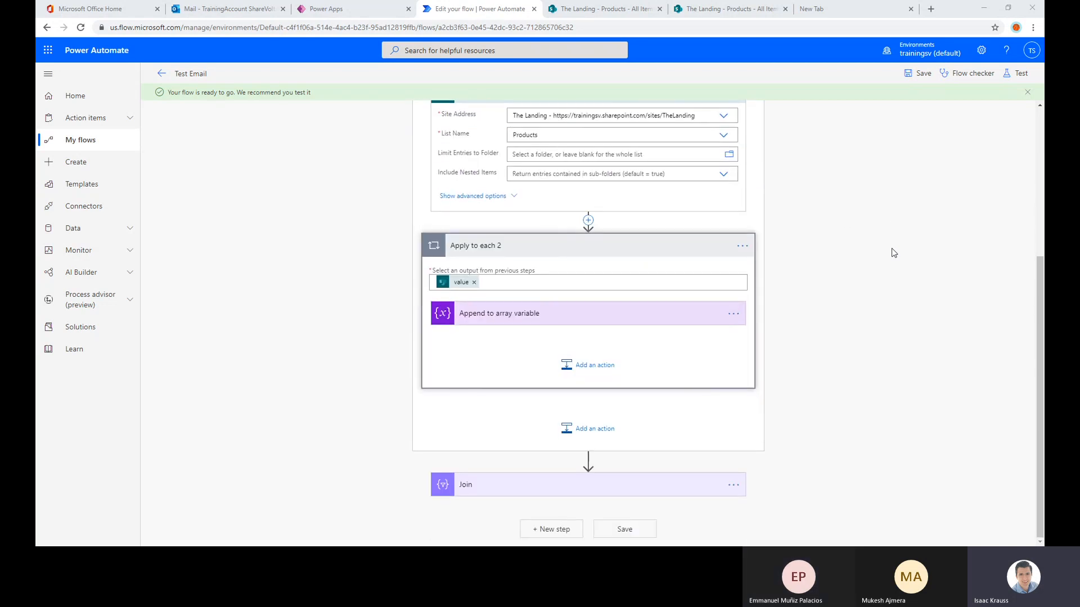